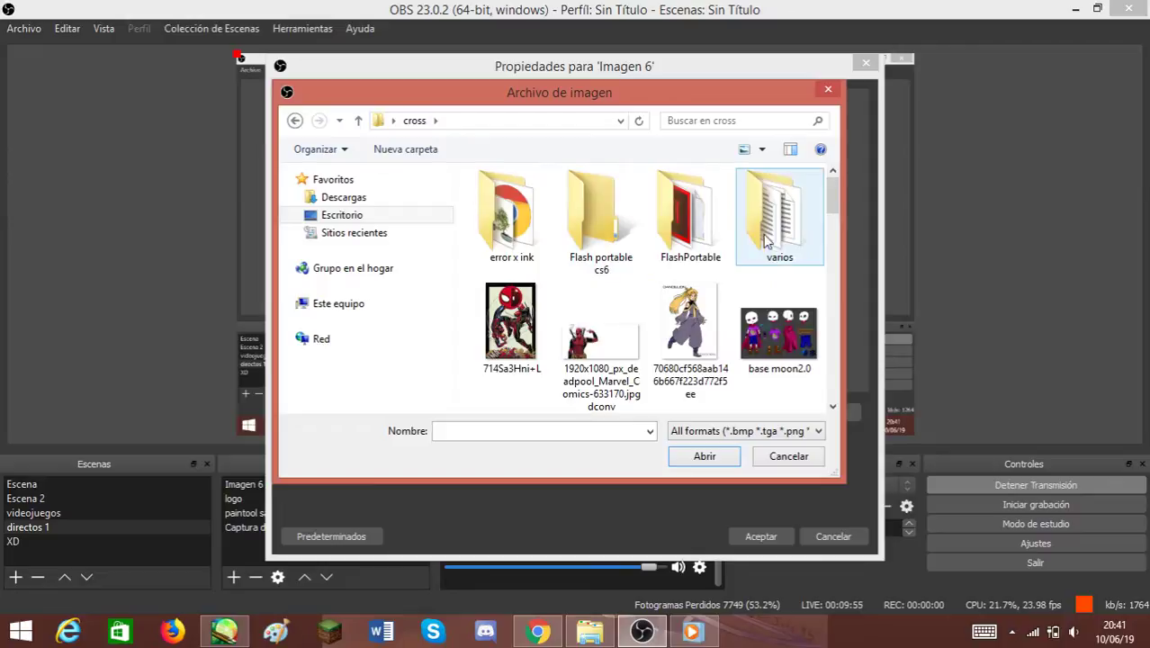
Browse to the root of the SILVER XD (J:) drive in the image file selection dialog.
{"action": "left_click", "coordinate": [347, 214]}
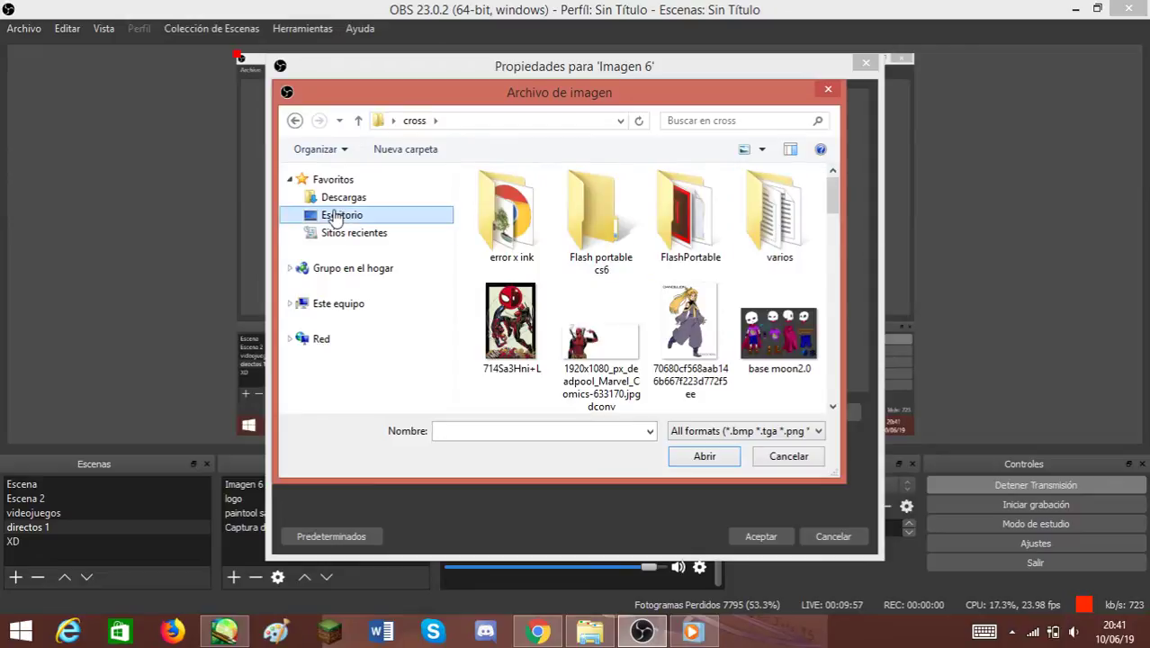
{"action": "scroll", "coordinate": [579, 324], "scroll_direction": "down", "scroll_amount": 2}
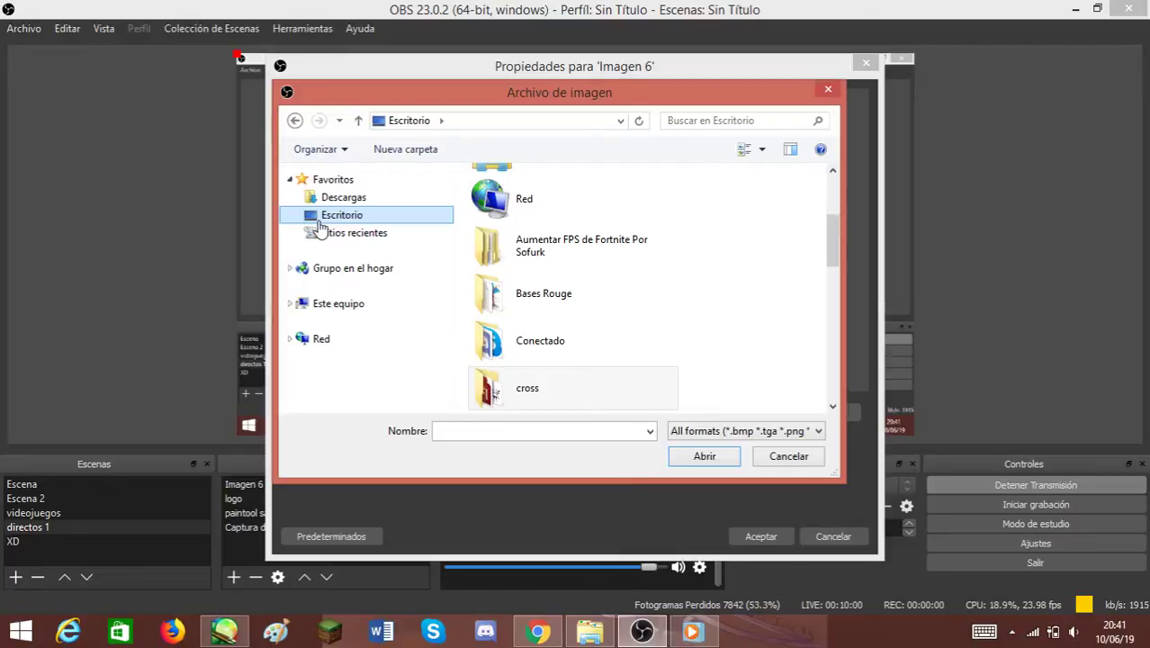
{"action": "left_click", "coordinate": [290, 303]}
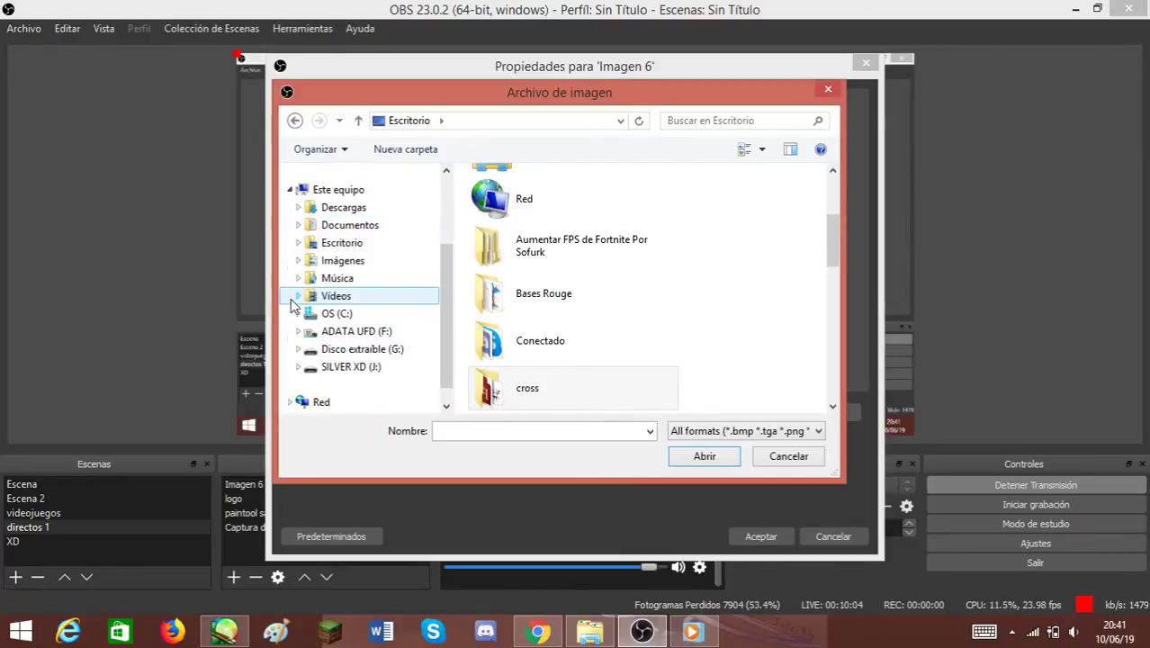
{"action": "left_click", "coordinate": [351, 367]}
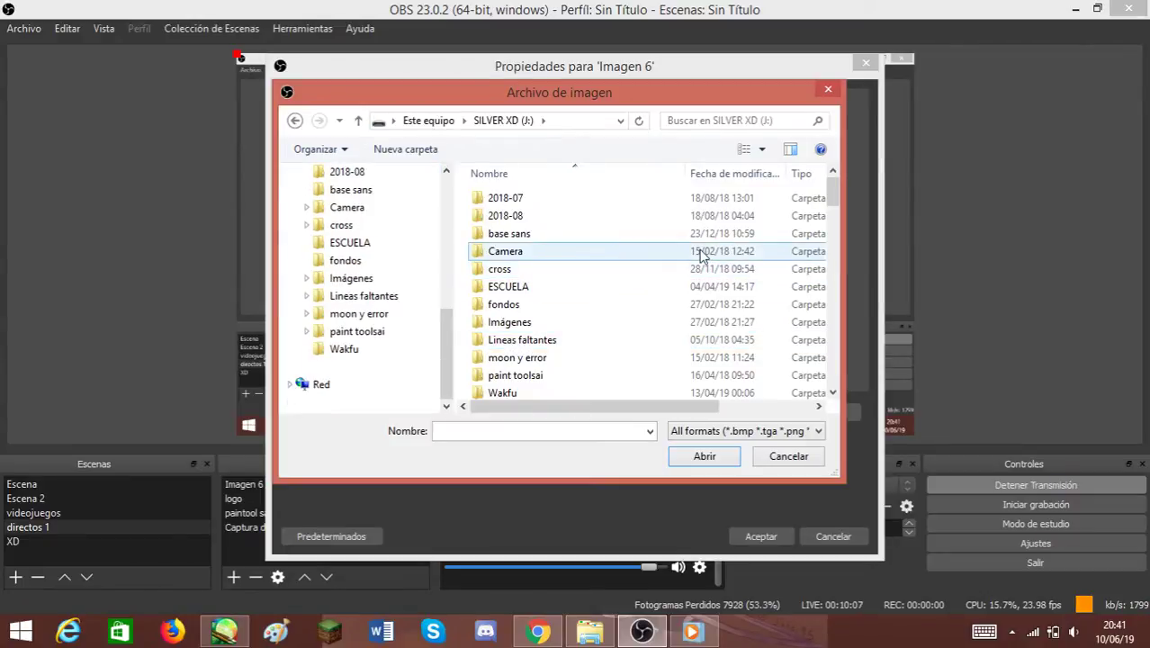
{"action": "left_click_drag", "start_coordinate": [832, 200], "coordinate": [842, 300]}
Display the files on the SILVER XD (J:) drive as medium icons.
{"action": "left_click", "coordinate": [543, 296]}
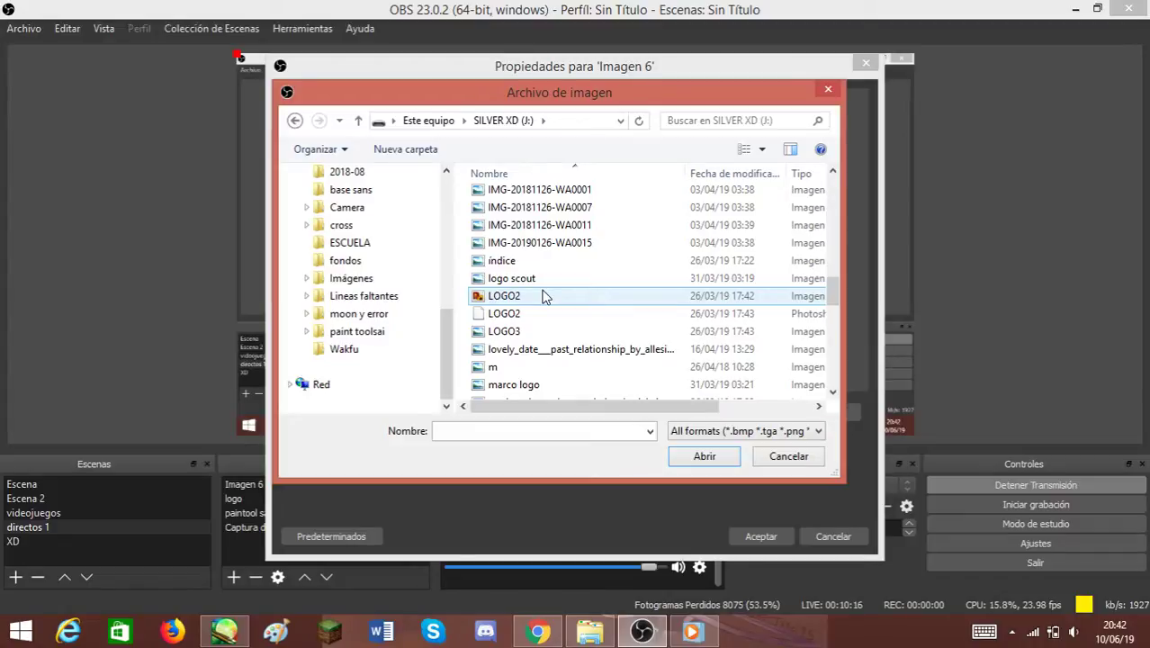
{"action": "left_click", "coordinate": [543, 302]}
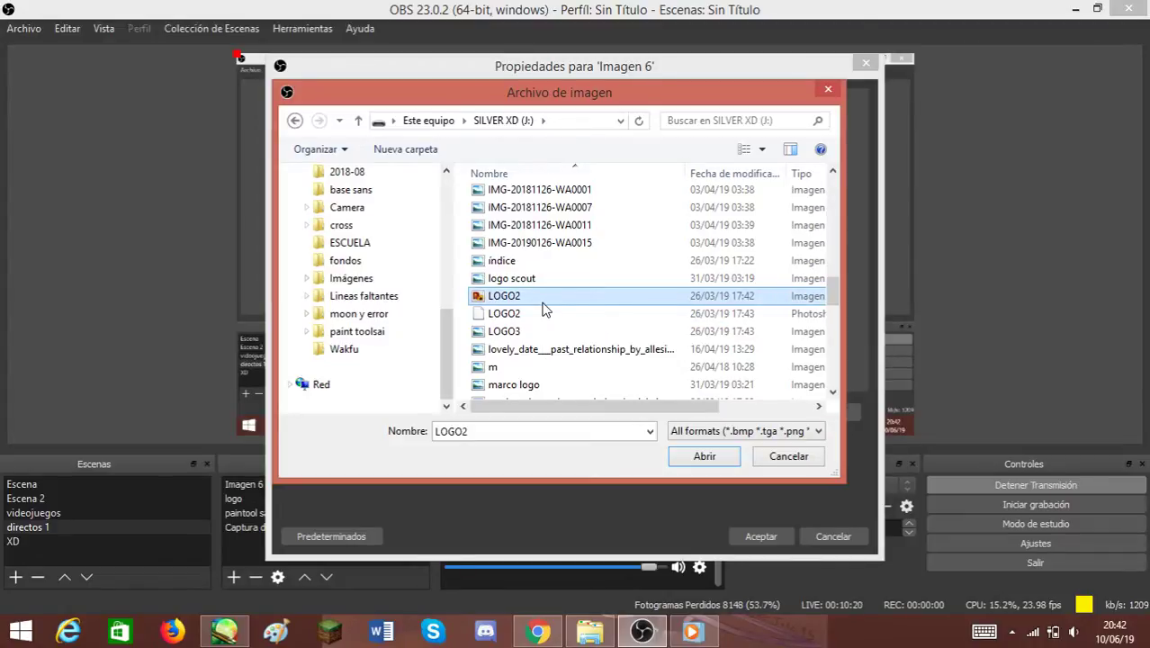
{"action": "scroll", "coordinate": [542, 309], "scroll_direction": "down", "scroll_amount": 1}
{"action": "left_click", "coordinate": [762, 149]}
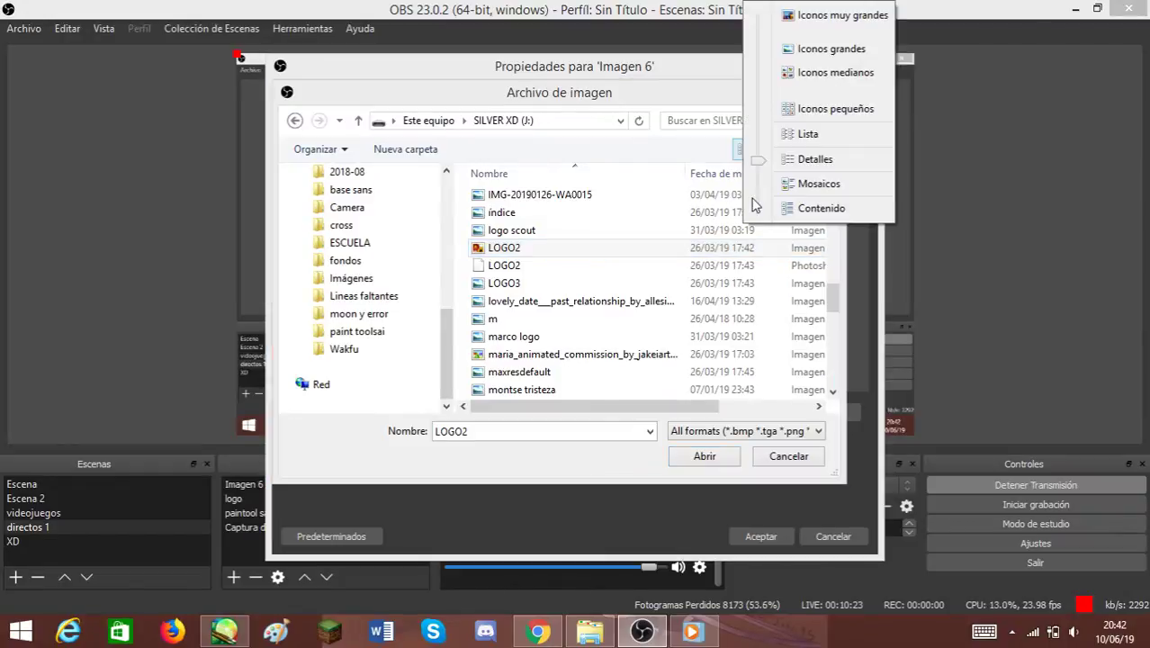
{"action": "left_click", "coordinate": [756, 72]}
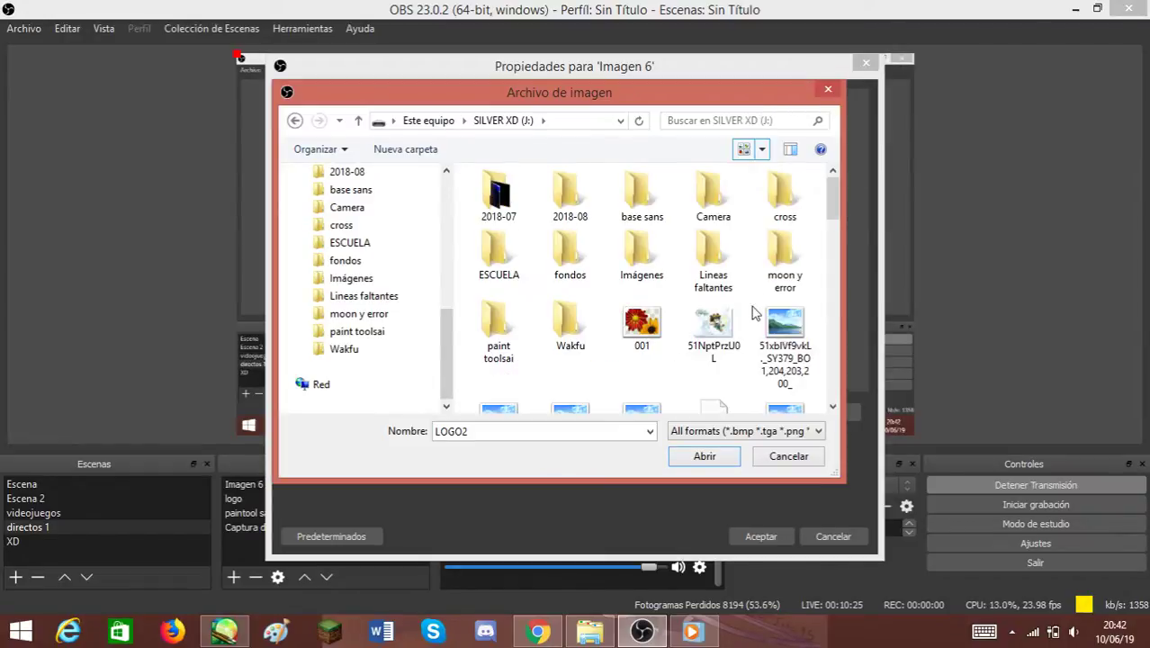
Load "montseprimer dibujo47.gif" from the J: drive as the file for Imagen 6 and accept the source properties.
{"action": "left_click_drag", "start_coordinate": [832, 207], "coordinate": [831, 319]}
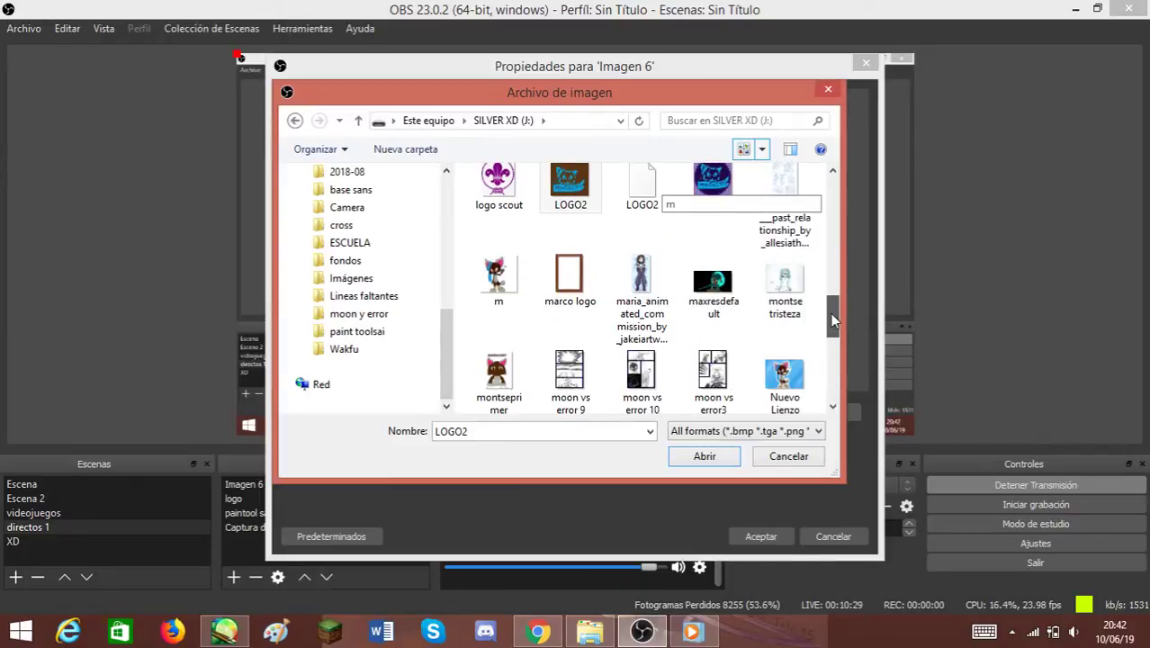
{"action": "scroll", "coordinate": [831, 320], "scroll_direction": "down", "scroll_amount": 3}
{"action": "left_click", "coordinate": [505, 239]}
{"action": "left_click", "coordinate": [701, 458]}
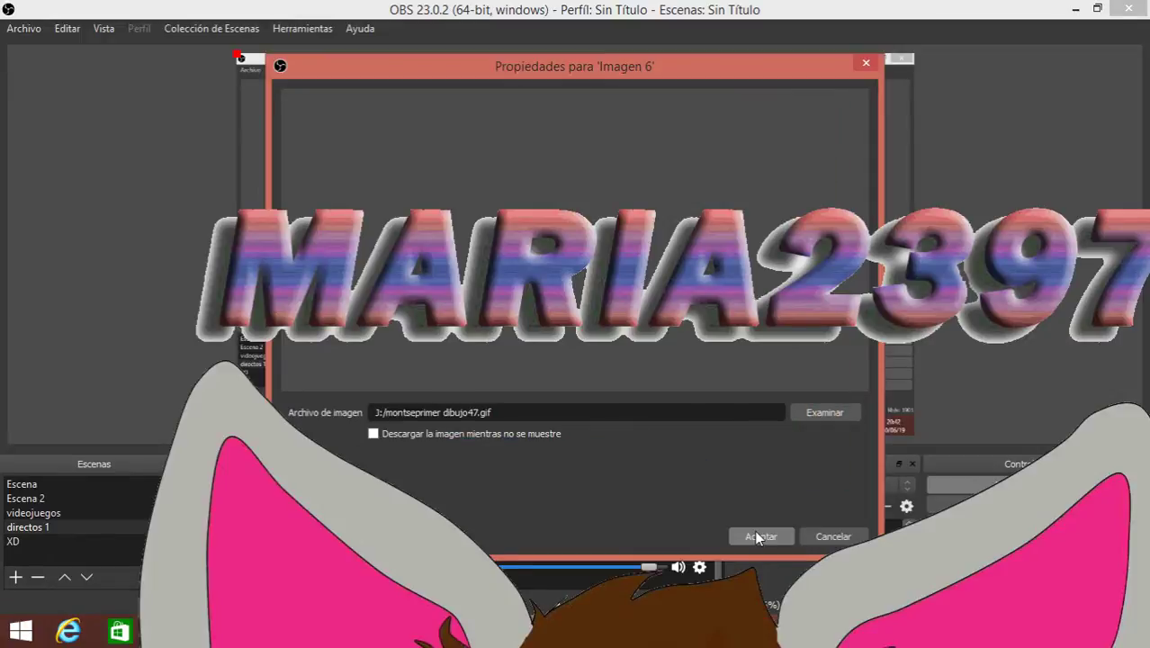
{"action": "left_click", "coordinate": [758, 536]}
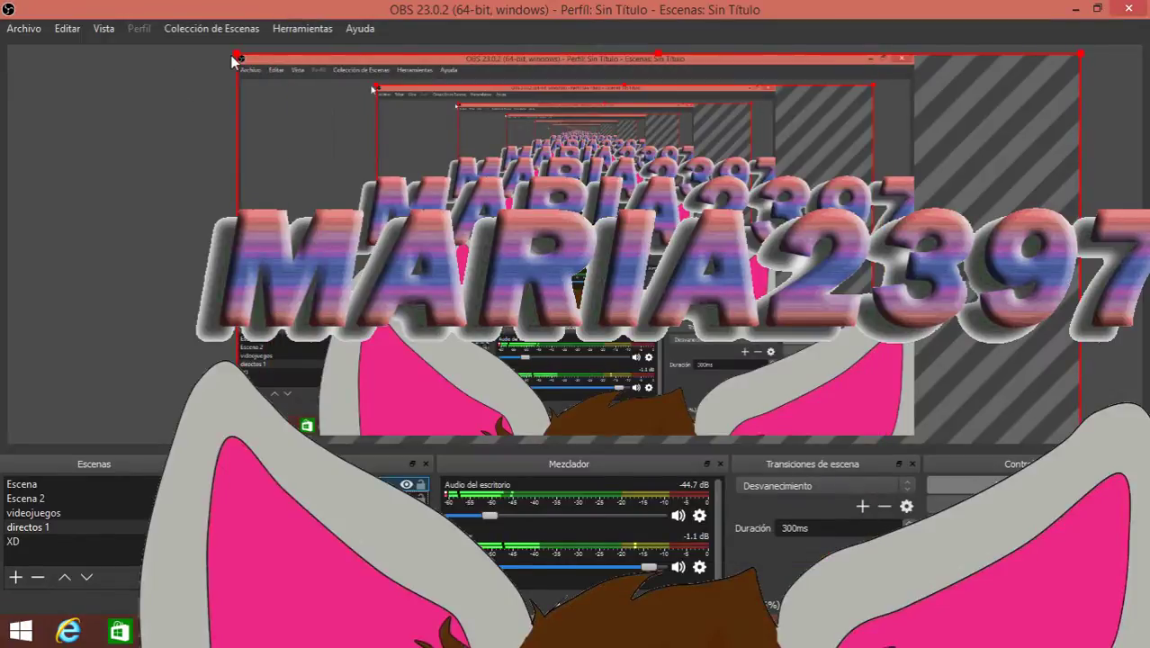
Shrink the character image and place it in the lower-right corner of the scene canvas.
{"action": "left_click_drag", "start_coordinate": [233, 59], "coordinate": [538, 95]}
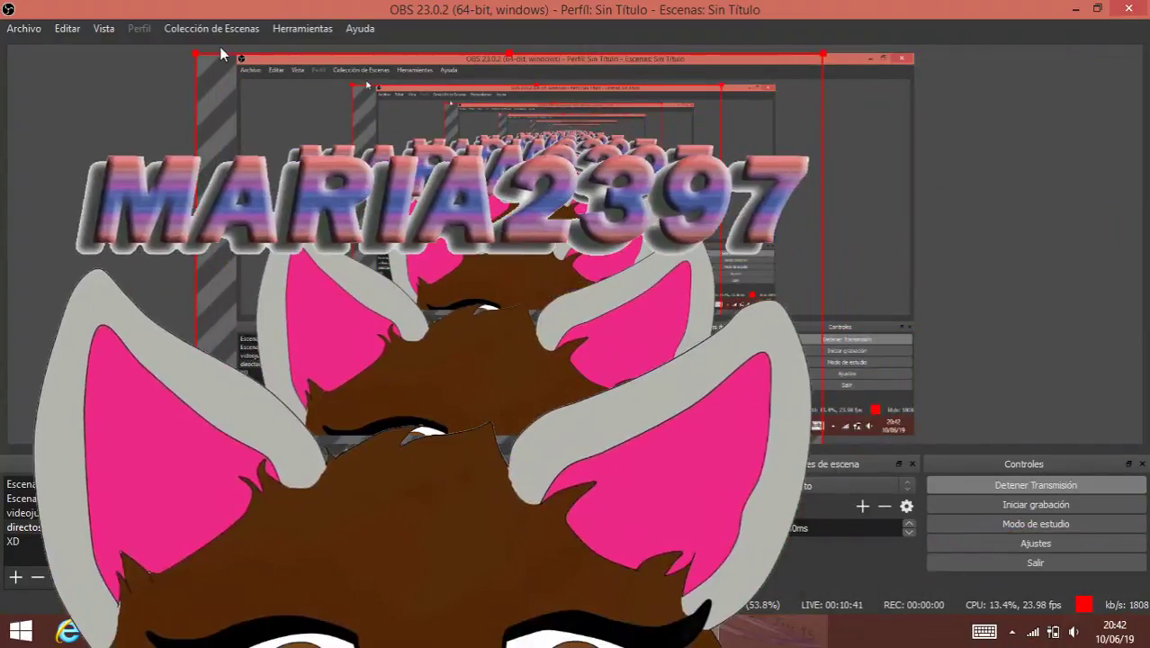
{"action": "left_click_drag", "start_coordinate": [196, 54], "coordinate": [430, 121]}
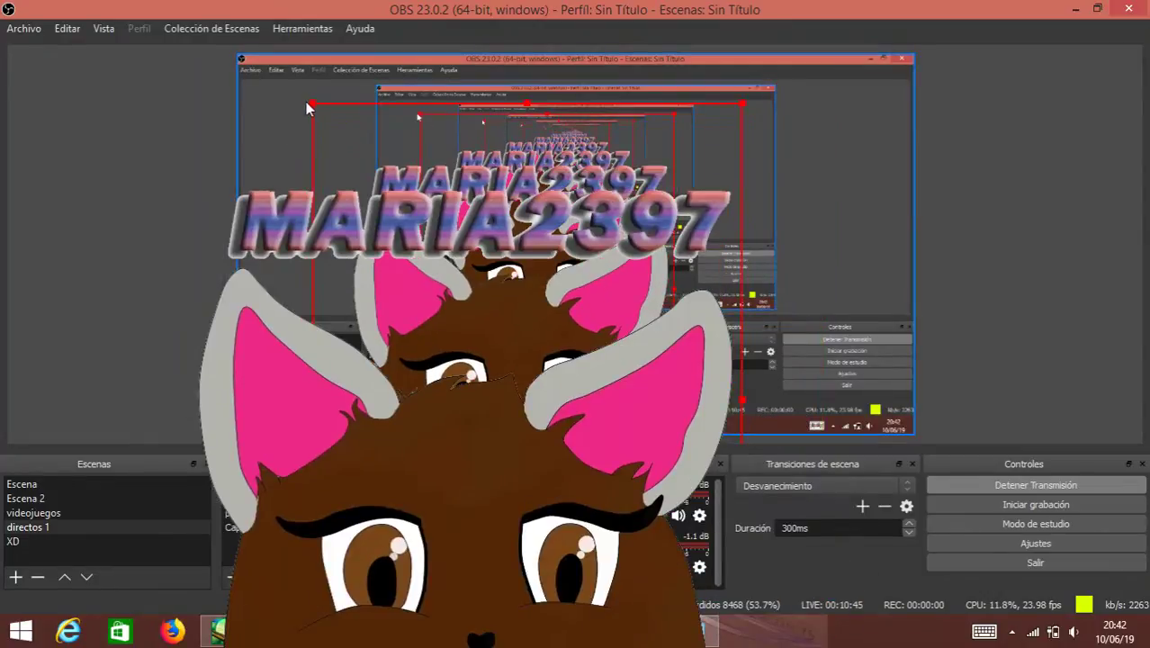
{"action": "left_click_drag", "start_coordinate": [310, 102], "coordinate": [583, 173]}
{"action": "left_click_drag", "start_coordinate": [442, 86], "coordinate": [633, 253]}
{"action": "left_click_drag", "start_coordinate": [636, 346], "coordinate": [817, 298]}
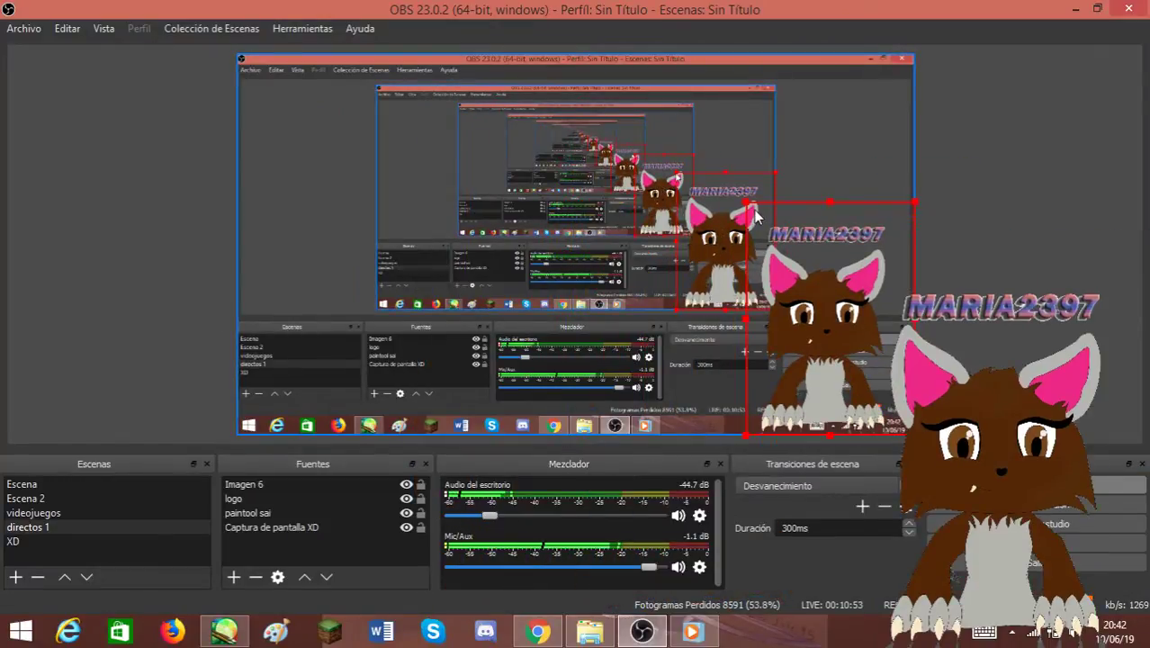
{"action": "left_click_drag", "start_coordinate": [755, 212], "coordinate": [785, 303]}
{"action": "left_click", "coordinate": [956, 160]}
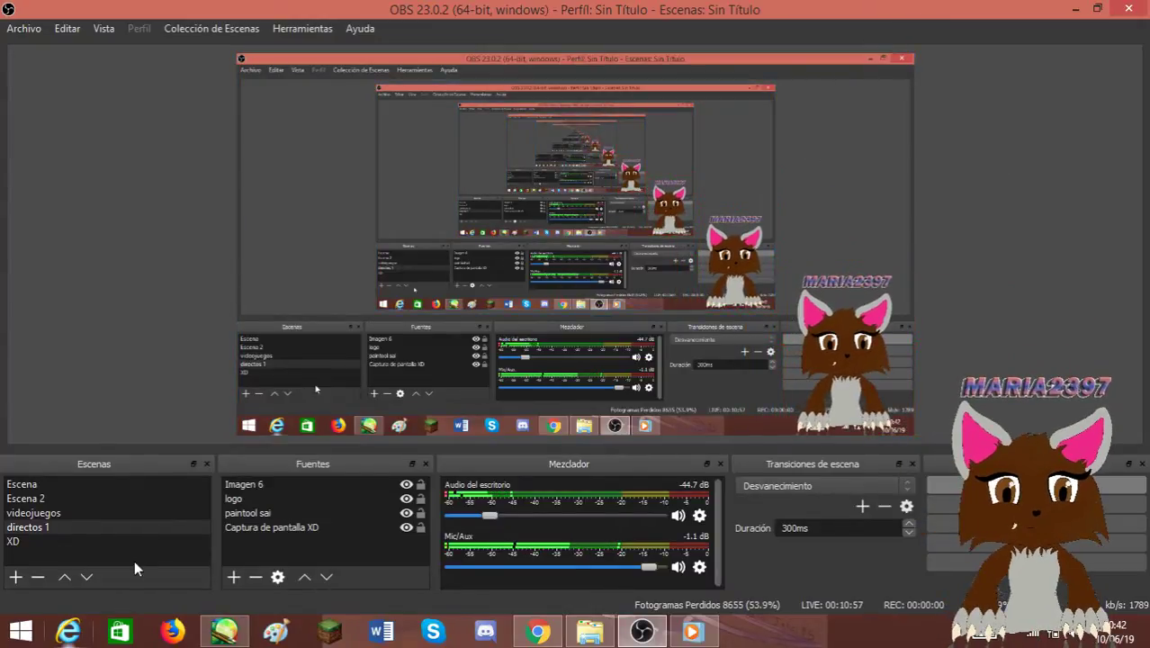
Add a new visible Window Capture source to the "directos 1" scene, keeping the suggested name.
{"action": "left_click", "coordinate": [233, 577]}
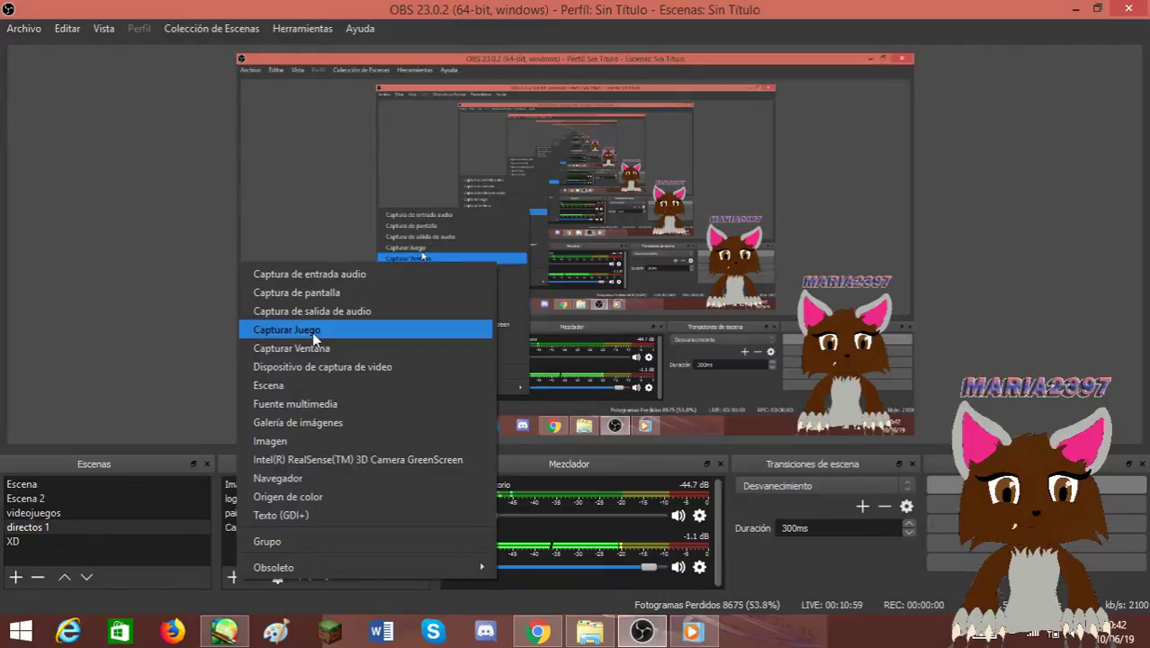
{"action": "left_click", "coordinate": [311, 348]}
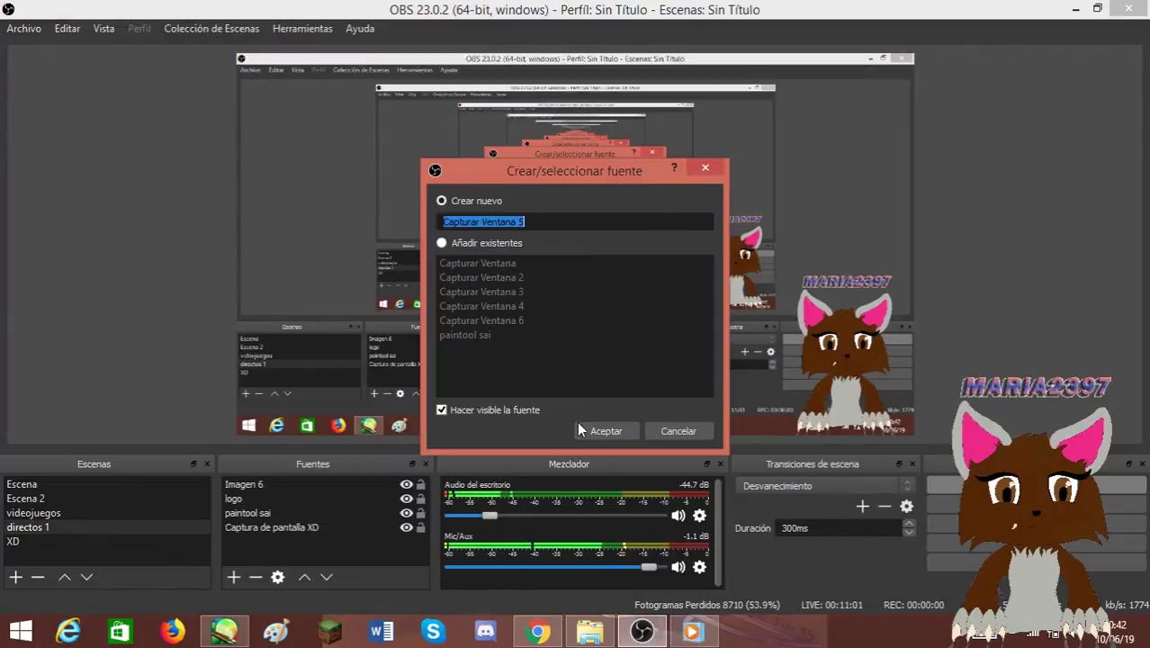
{"action": "left_click", "coordinate": [605, 432]}
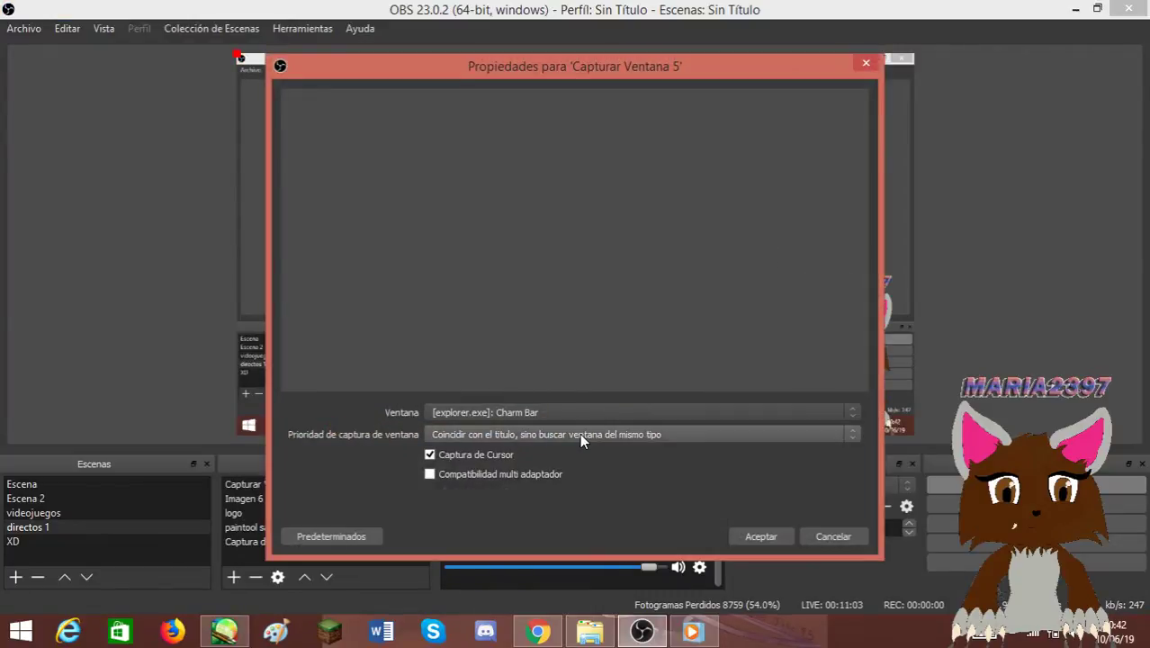
Try to capture the Google Chrome window and set the capture priority to match the title, otherwise find a window of the same executable.
{"action": "left_click", "coordinate": [582, 415]}
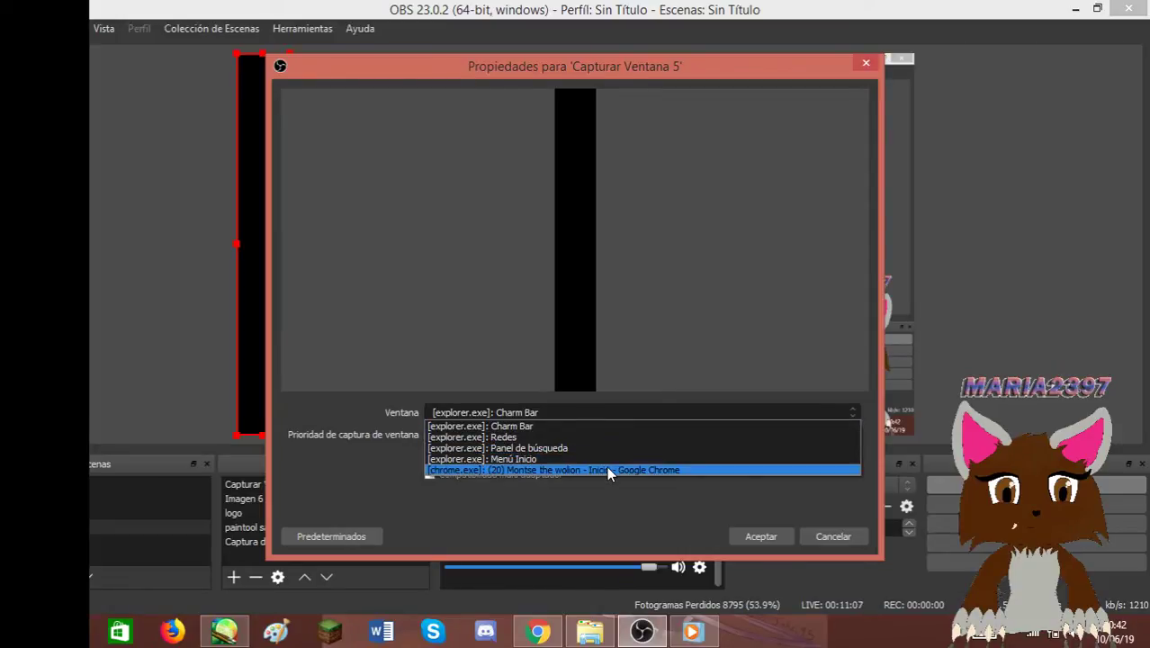
{"action": "left_click", "coordinate": [606, 466]}
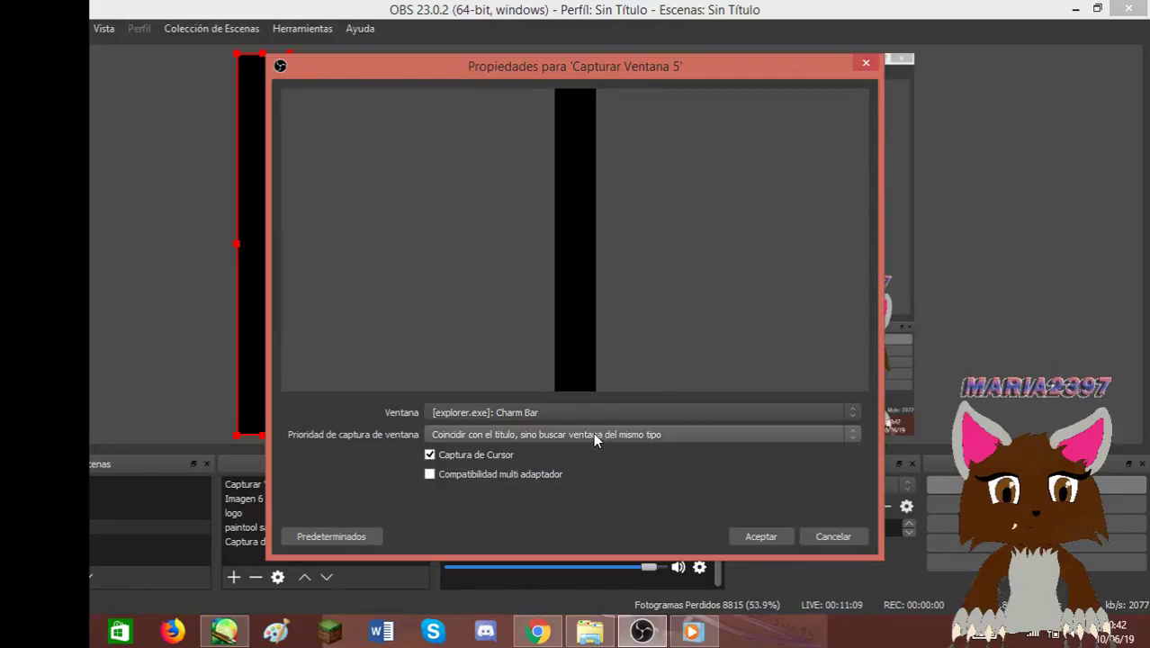
{"action": "left_click", "coordinate": [593, 432]}
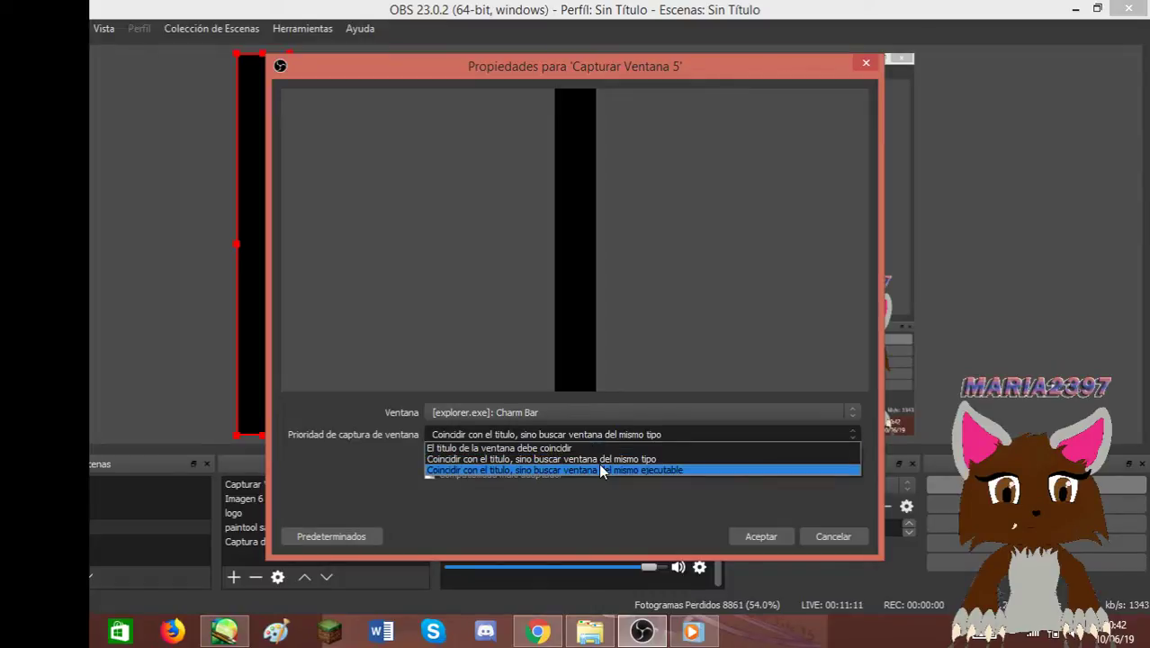
{"action": "left_click", "coordinate": [601, 470]}
Try the explorer.exe windows Redes, Panel de búsqueda and Menú Inicio as the capture target.
{"action": "left_click", "coordinate": [598, 416]}
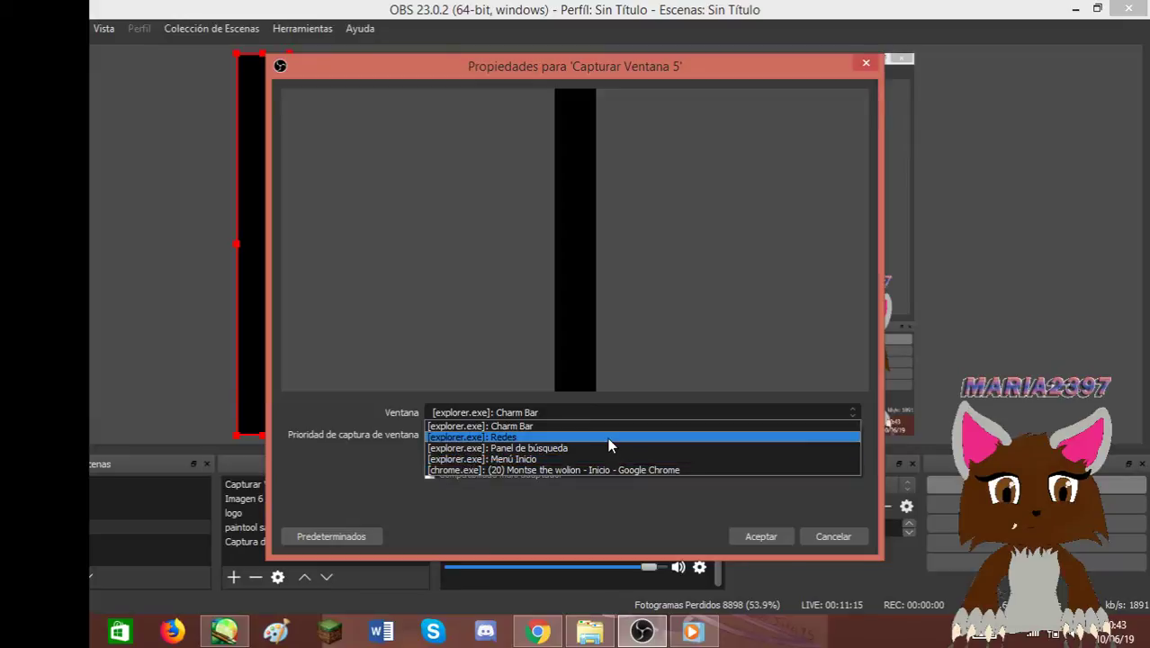
{"action": "left_click", "coordinate": [608, 439]}
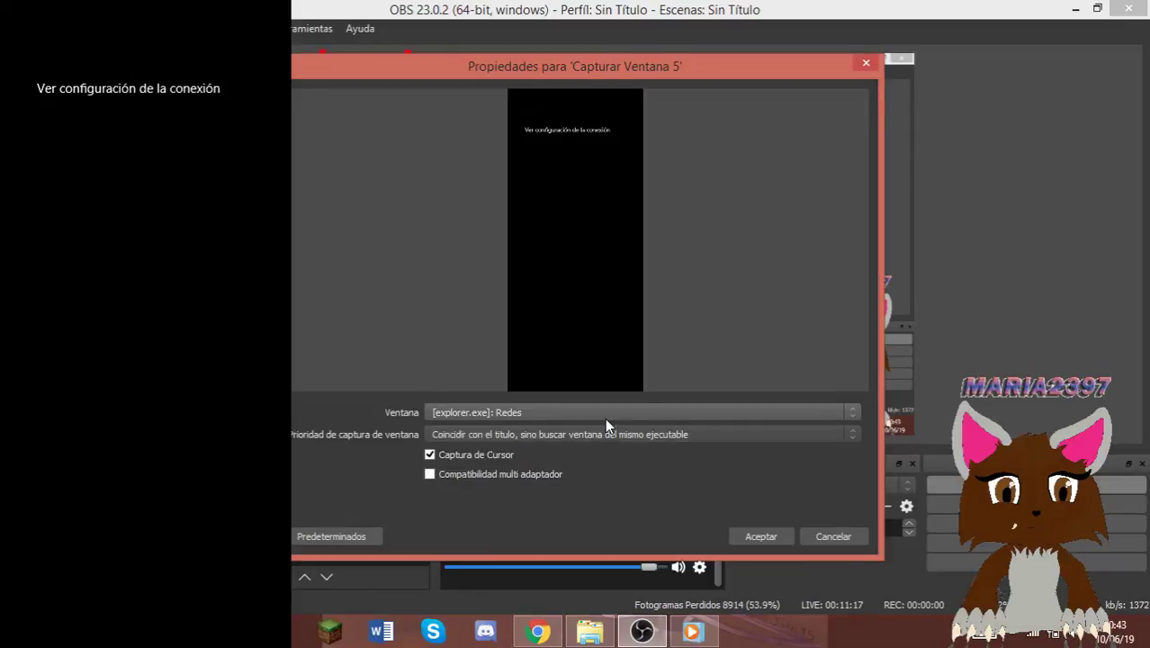
{"action": "left_click", "coordinate": [606, 417]}
{"action": "left_click", "coordinate": [605, 451]}
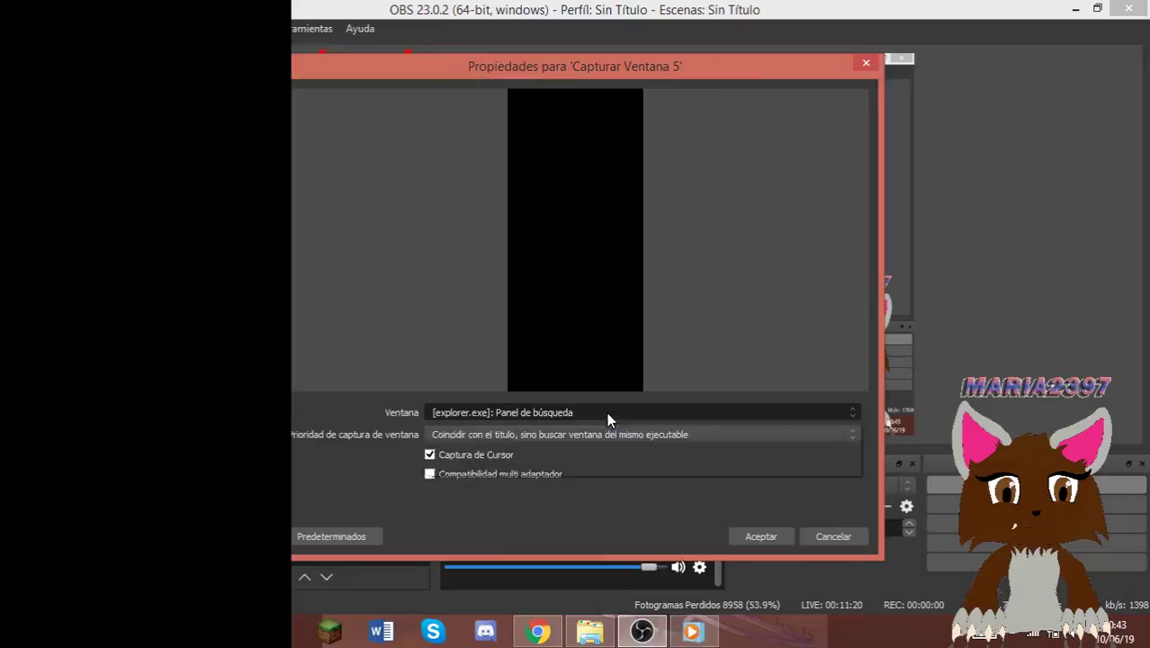
{"action": "left_click", "coordinate": [607, 413]}
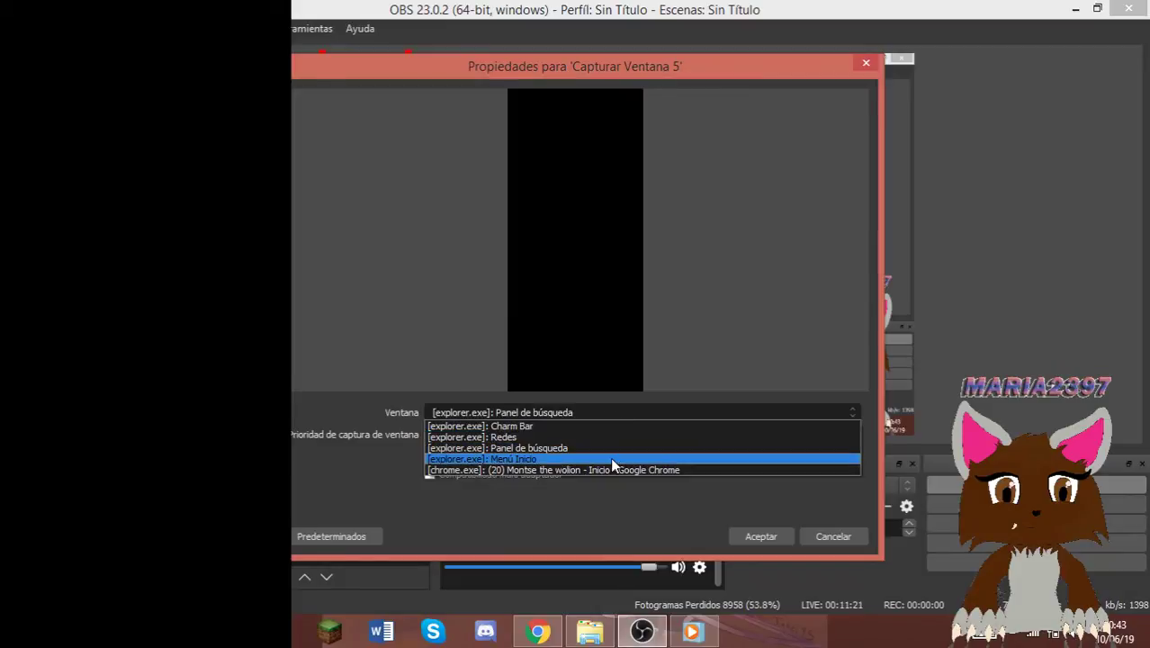
{"action": "left_click", "coordinate": [610, 458]}
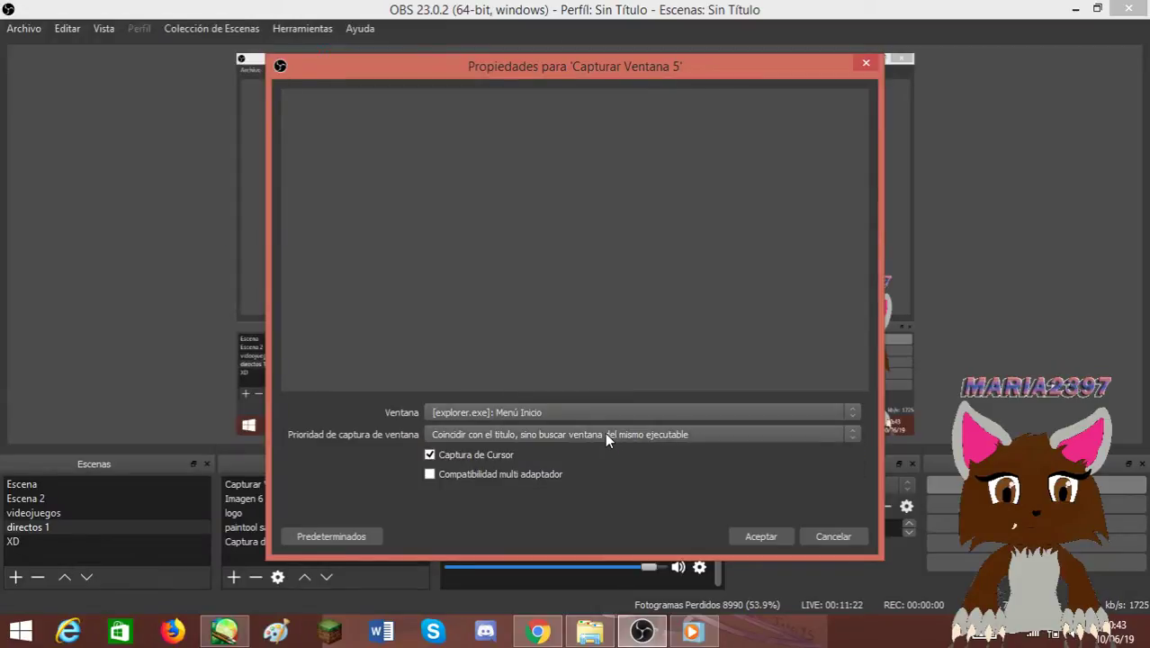
Try the Google Chrome and Menú Inicio windows as the capture target, and return to Charm Bar.
{"action": "left_click", "coordinate": [605, 432]}
{"action": "left_click", "coordinate": [605, 448]}
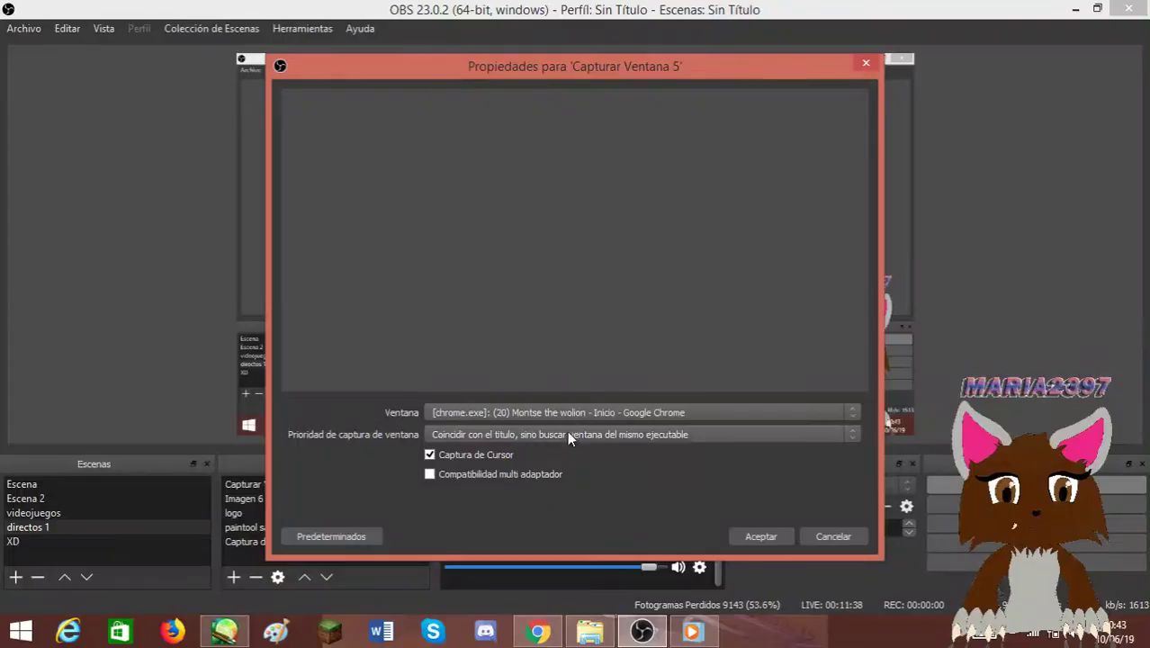
{"action": "left_click", "coordinate": [570, 417]}
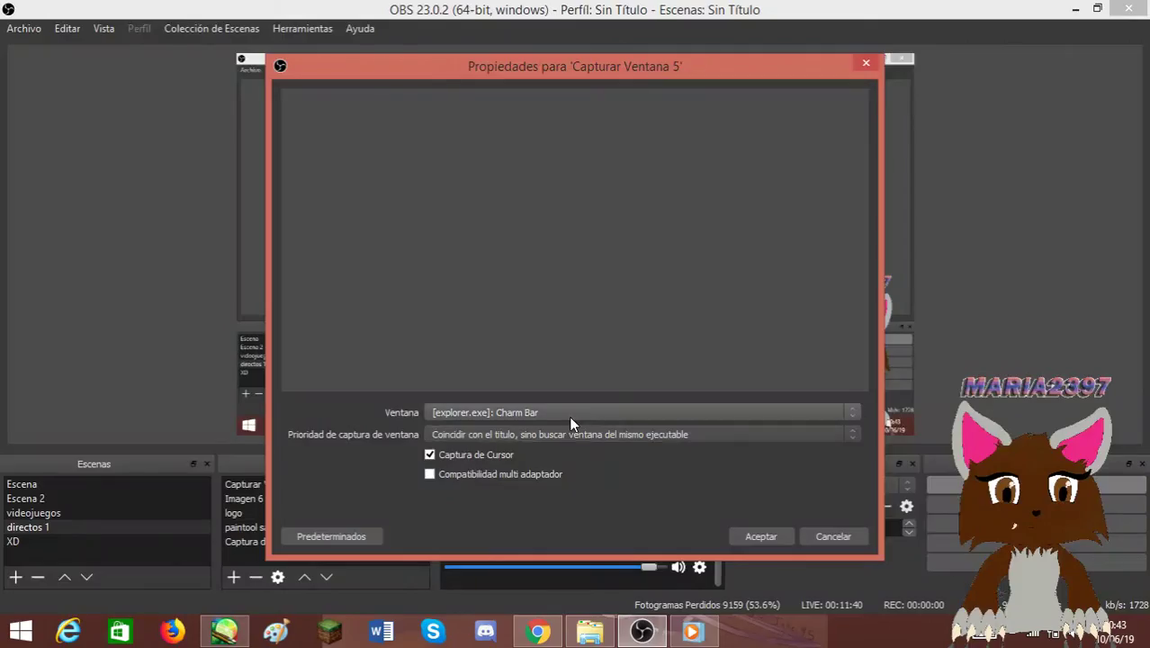
{"action": "left_click", "coordinate": [570, 415]}
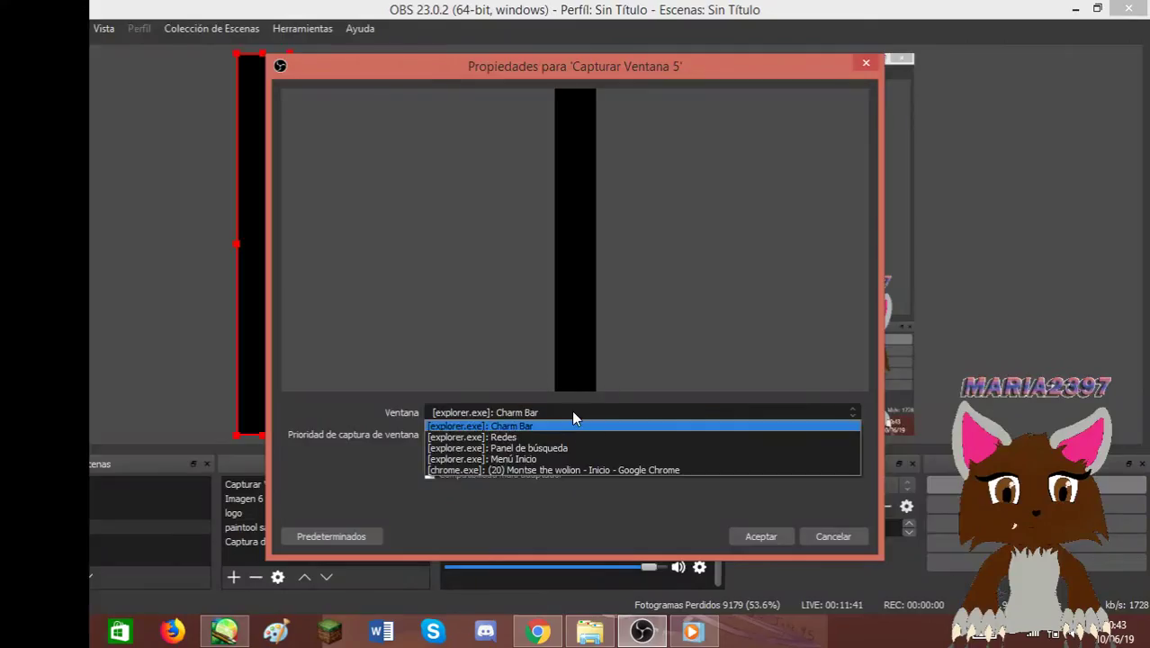
{"action": "left_click", "coordinate": [573, 460]}
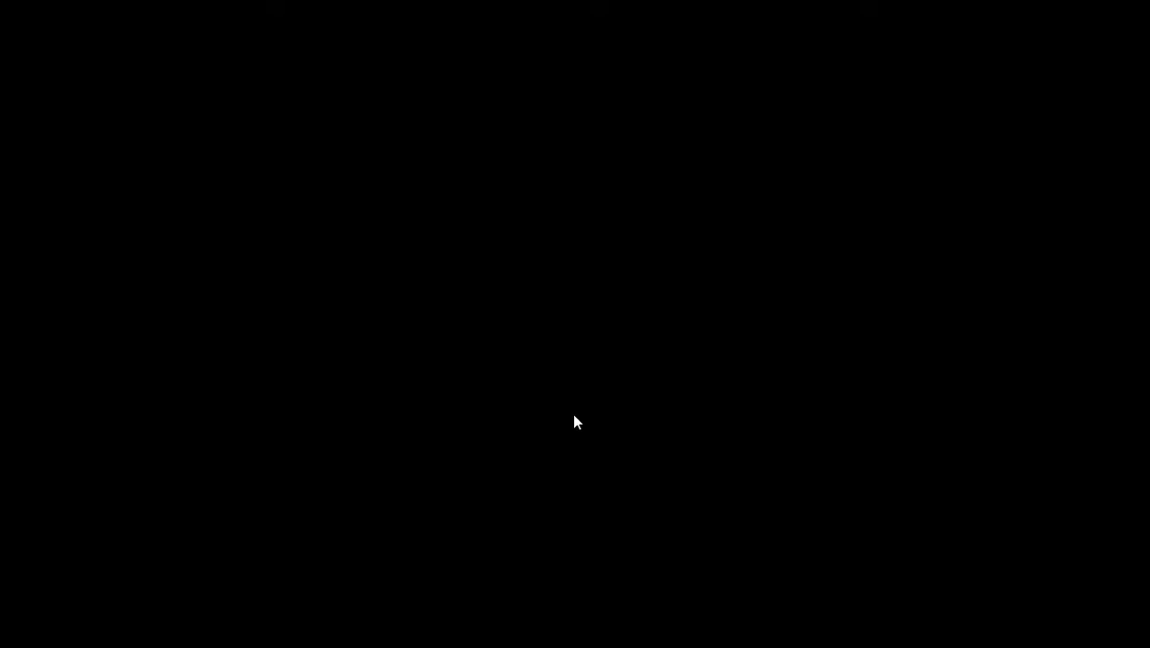
{"action": "left_click", "coordinate": [575, 425]}
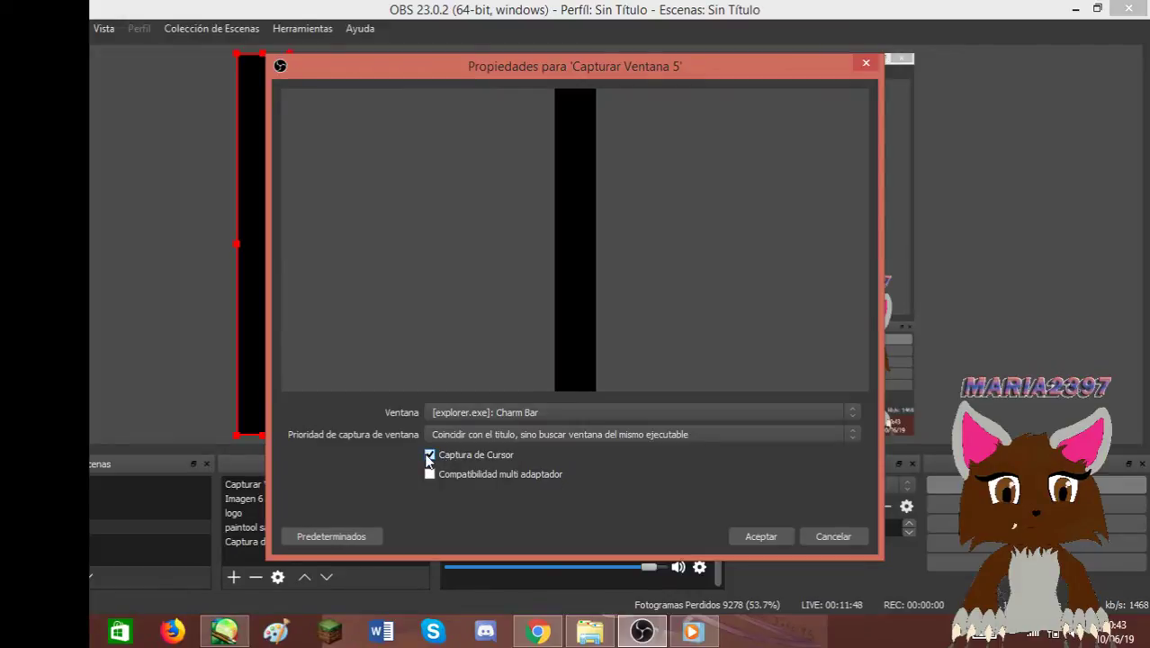
Set the capture priority to "El título de la ventana debe coincidir" and enable multi-adapter compatibility.
{"action": "left_click", "coordinate": [532, 434]}
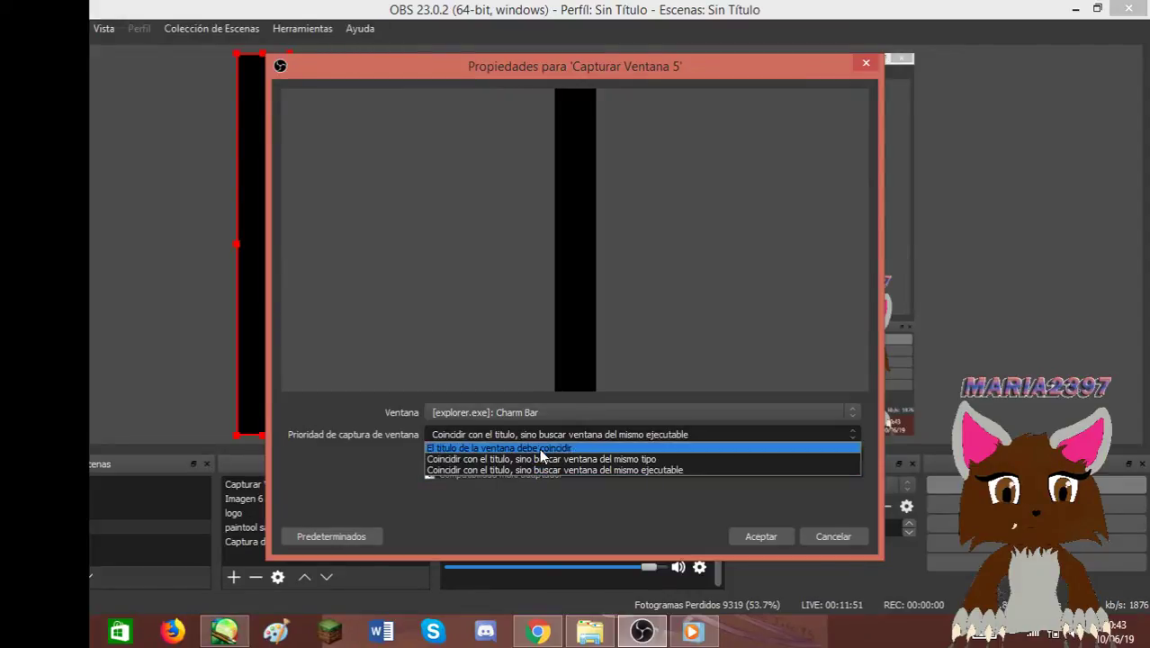
{"action": "left_click", "coordinate": [600, 450]}
{"action": "left_click", "coordinate": [588, 414]}
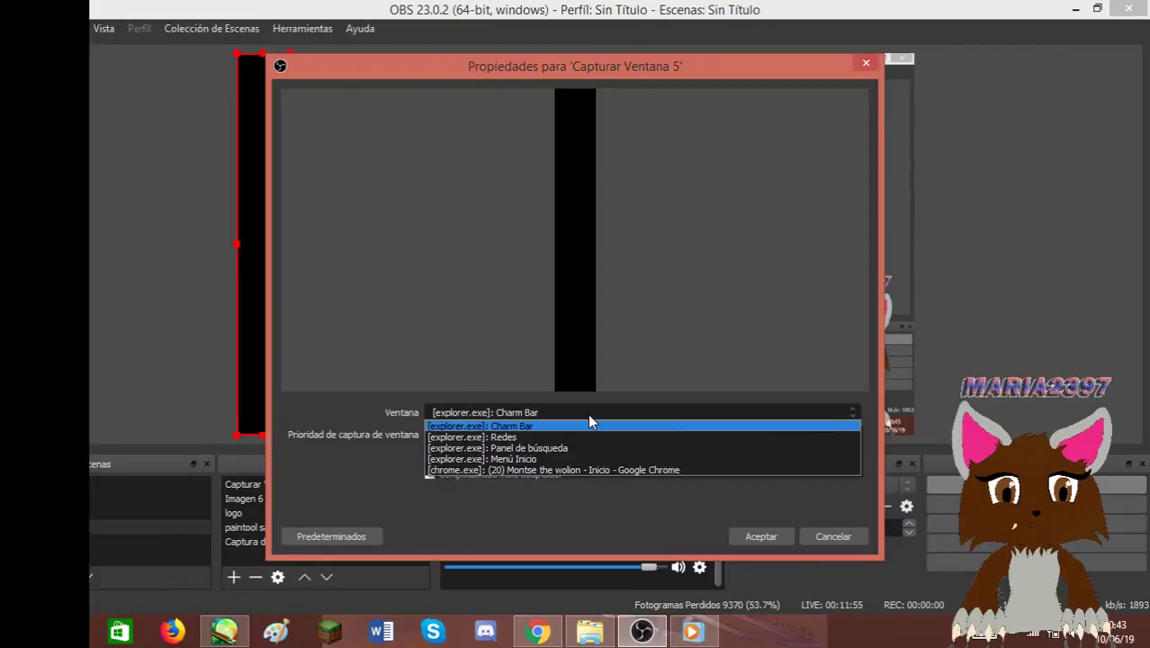
{"action": "left_click", "coordinate": [608, 510]}
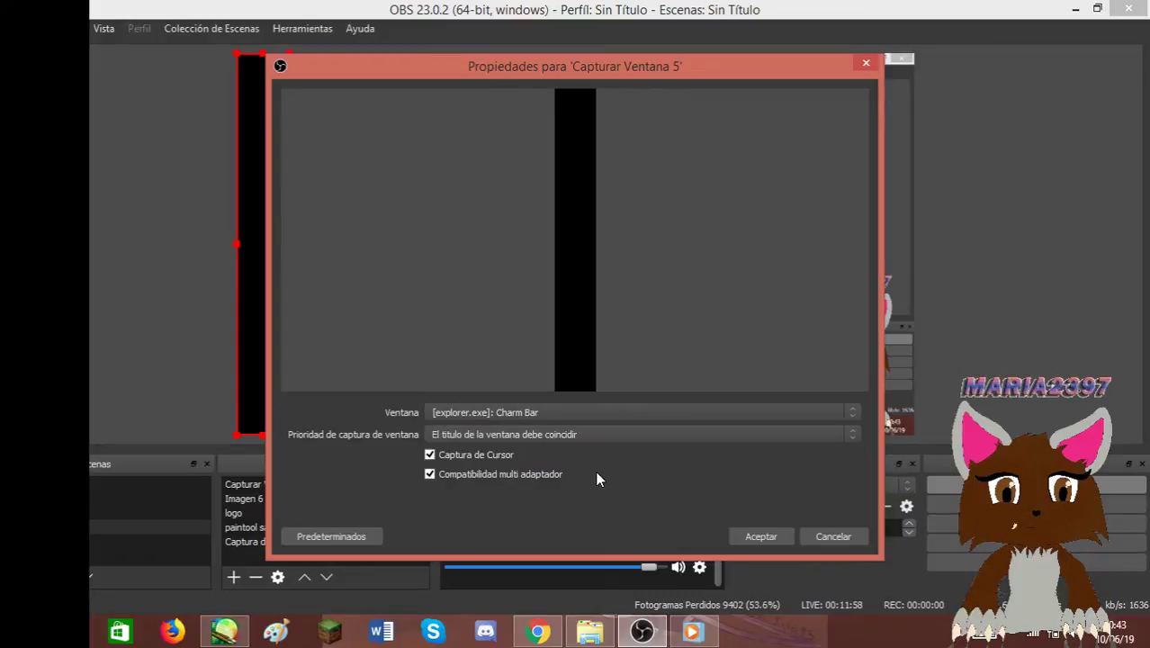
Try the capture priorities that fall back to a window of the same type and of the same executable, checking the available windows each time.
{"action": "left_click", "coordinate": [595, 434]}
{"action": "left_click", "coordinate": [594, 451]}
{"action": "left_click", "coordinate": [594, 410]}
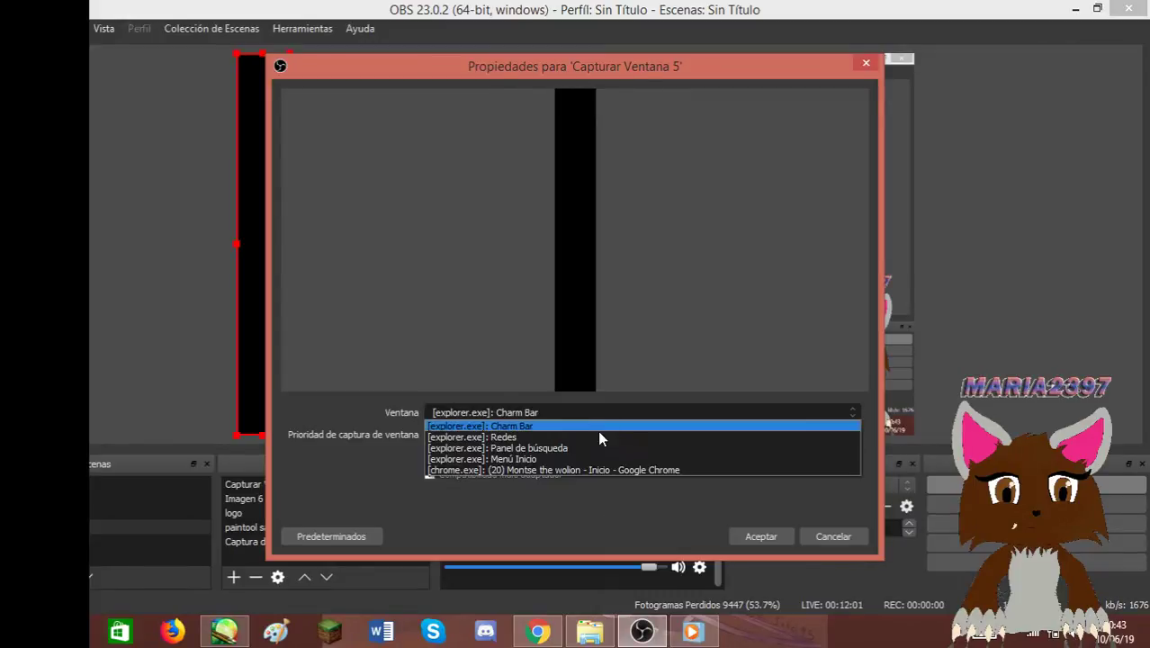
{"action": "left_click", "coordinate": [609, 504]}
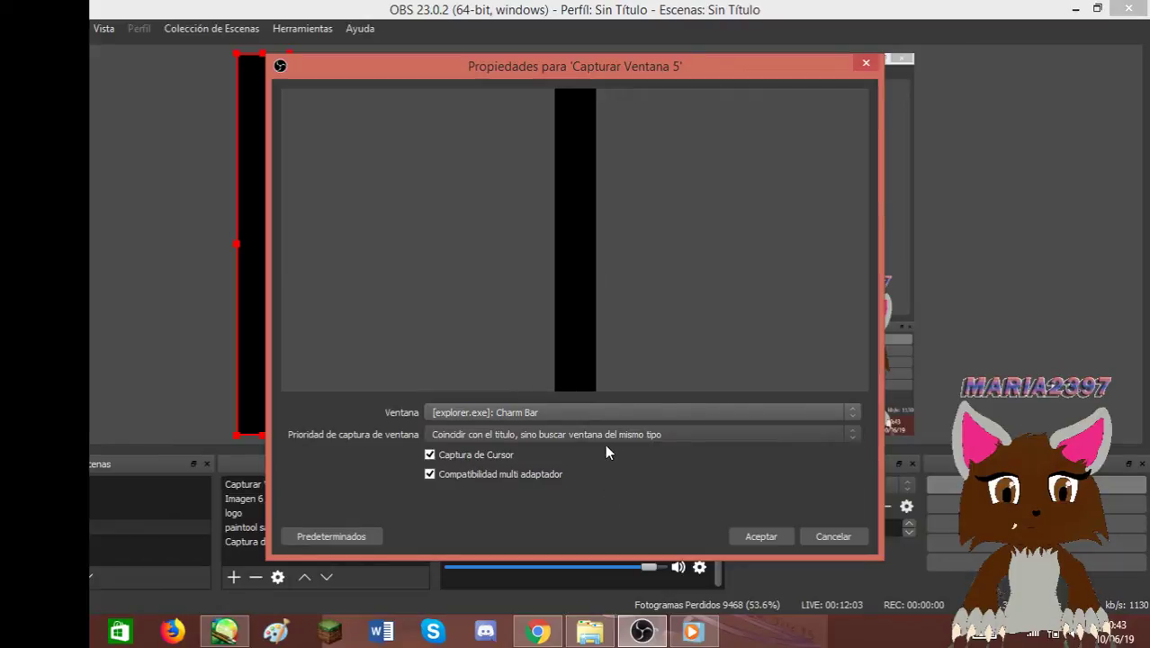
{"action": "left_click", "coordinate": [605, 435]}
{"action": "left_click", "coordinate": [598, 470]}
{"action": "left_click", "coordinate": [595, 414]}
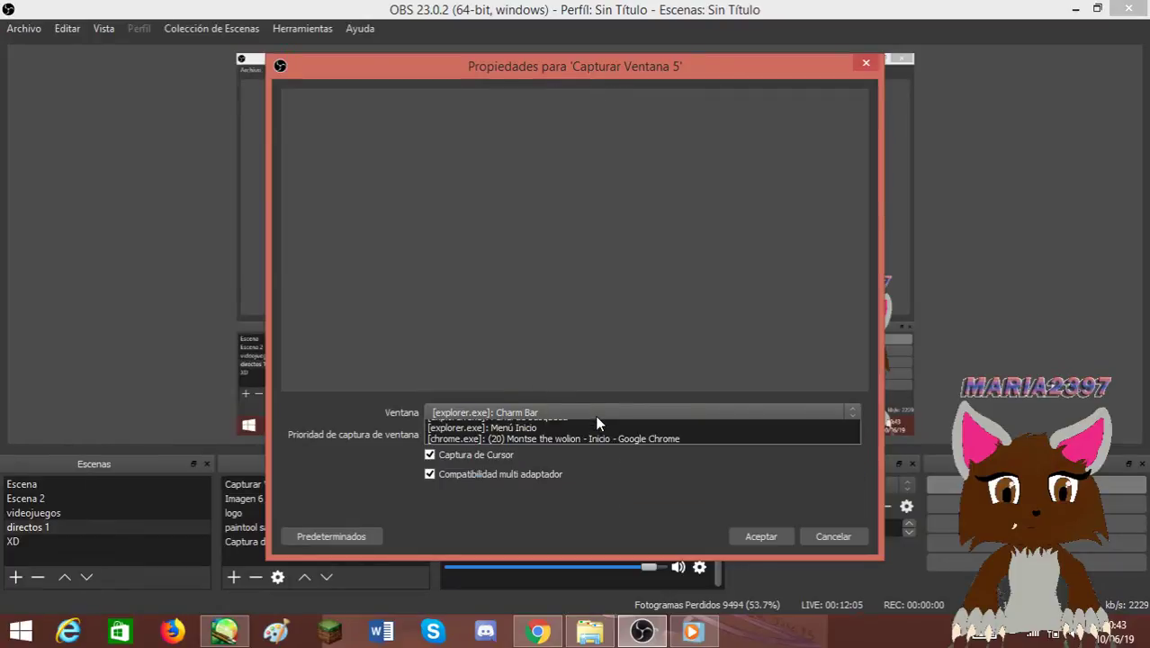
{"action": "left_click", "coordinate": [578, 499]}
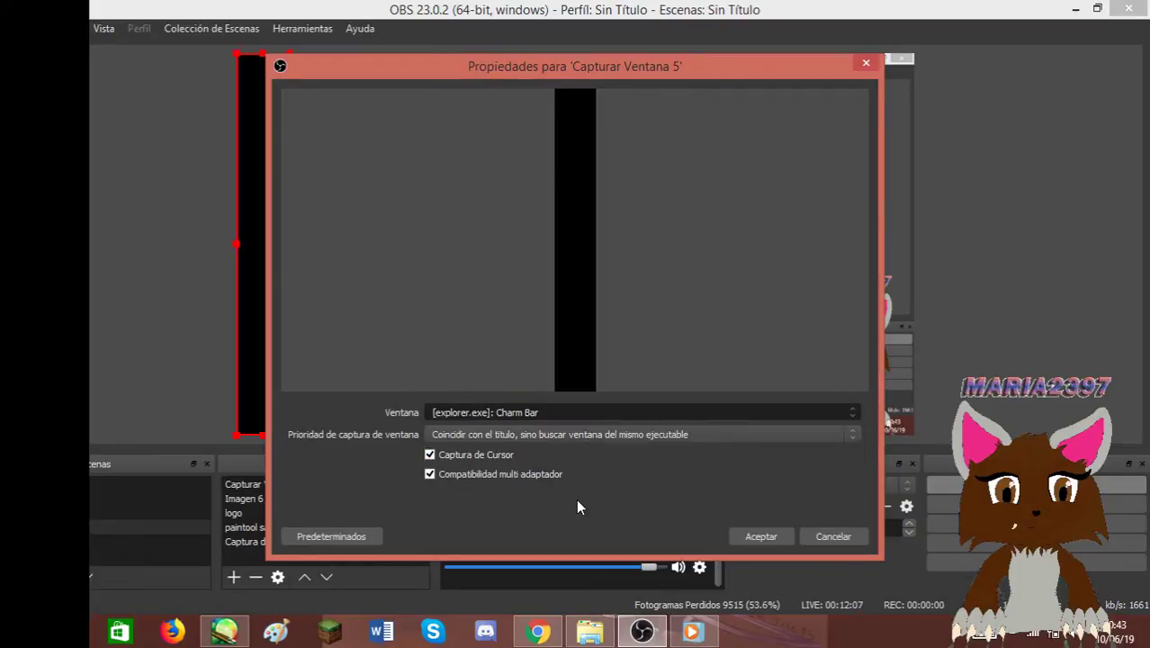
Switch to PaintTool SAI, create a new canvas of 1500 x 1920 pixels at 72 pixel/inch, and return to OBS.
{"action": "left_click", "coordinate": [225, 631]}
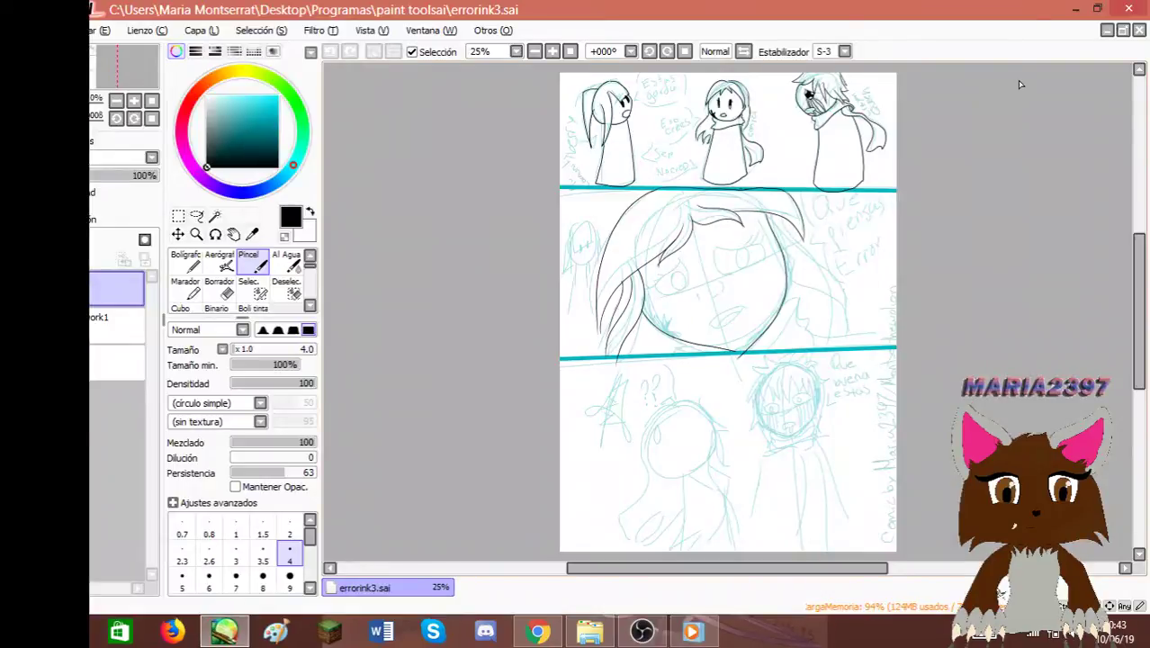
{"action": "left_click", "coordinate": [95, 30]}
{"action": "left_click", "coordinate": [135, 49]}
{"action": "key", "text": "ctrl+n"}
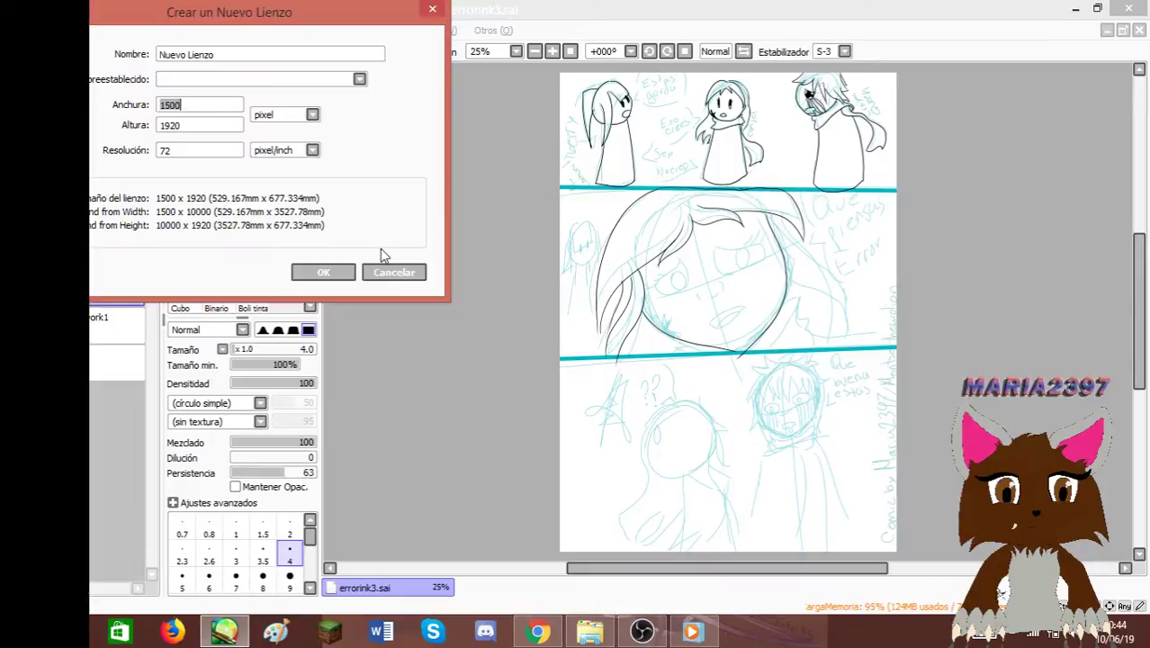
{"action": "left_click", "coordinate": [333, 272]}
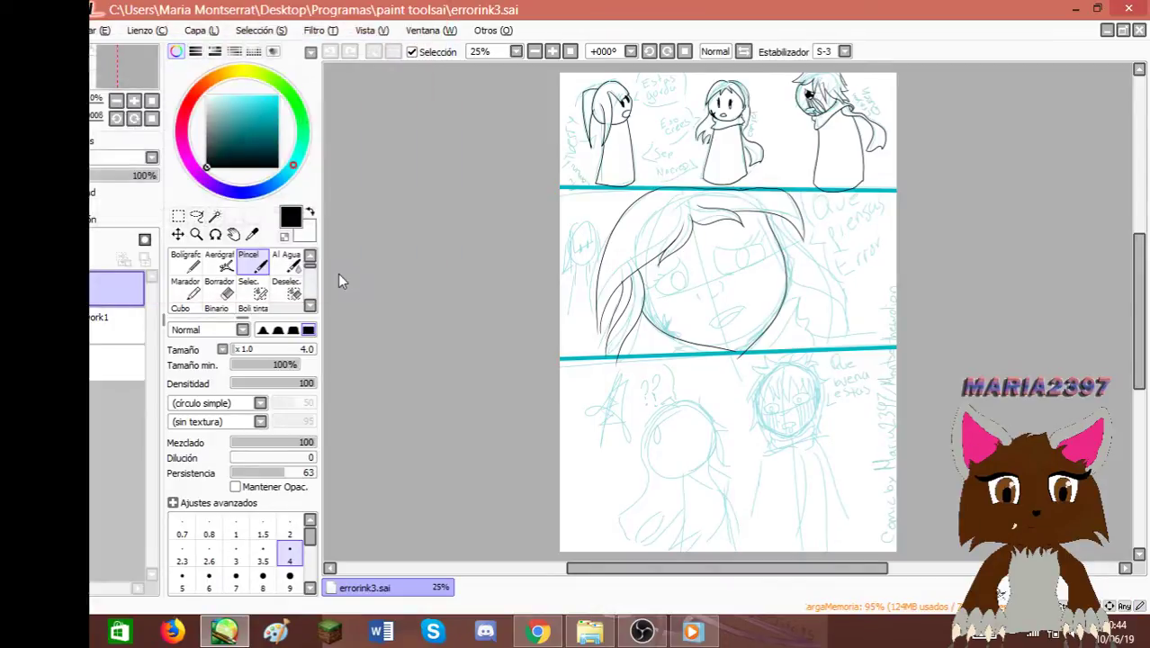
{"action": "left_click", "coordinate": [1077, 9]}
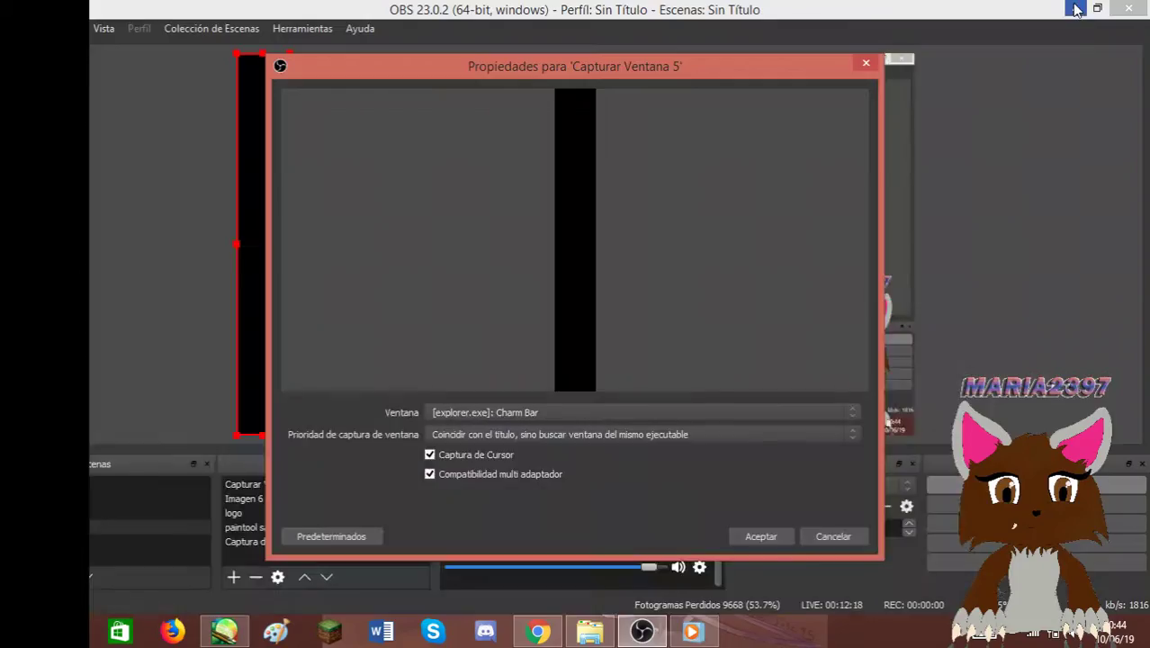
Try disabling multi-adapter compatibility and matching the title or else a window of the same type, and check the available windows.
{"action": "left_click", "coordinate": [544, 414]}
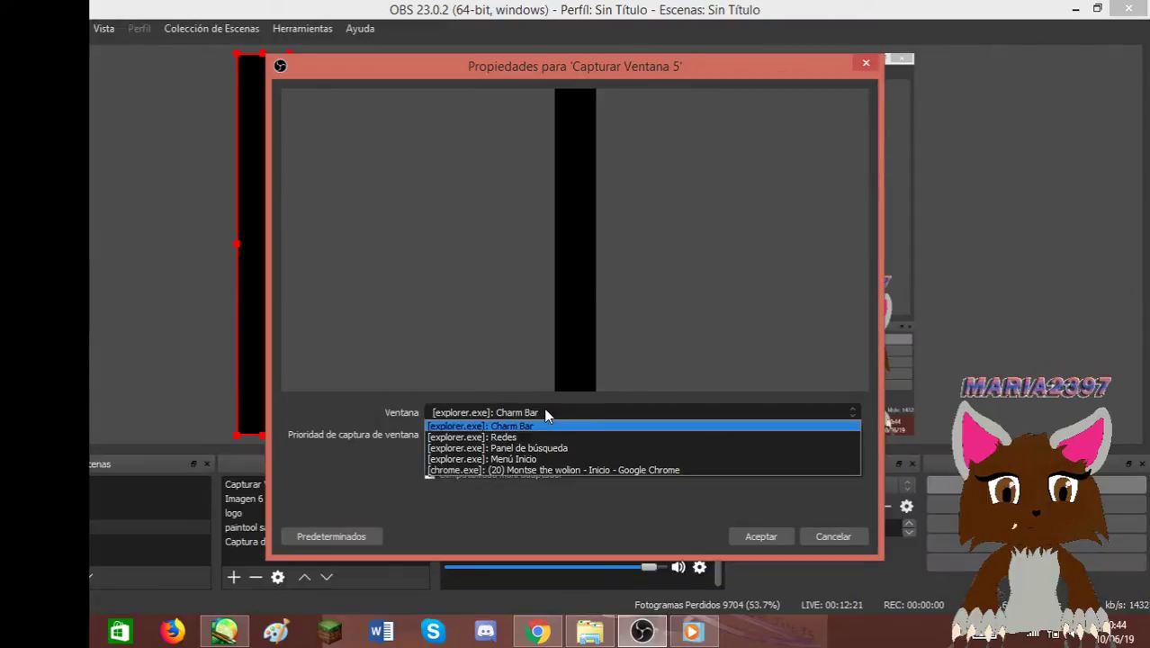
{"action": "left_click", "coordinate": [290, 520]}
{"action": "left_click", "coordinate": [467, 477]}
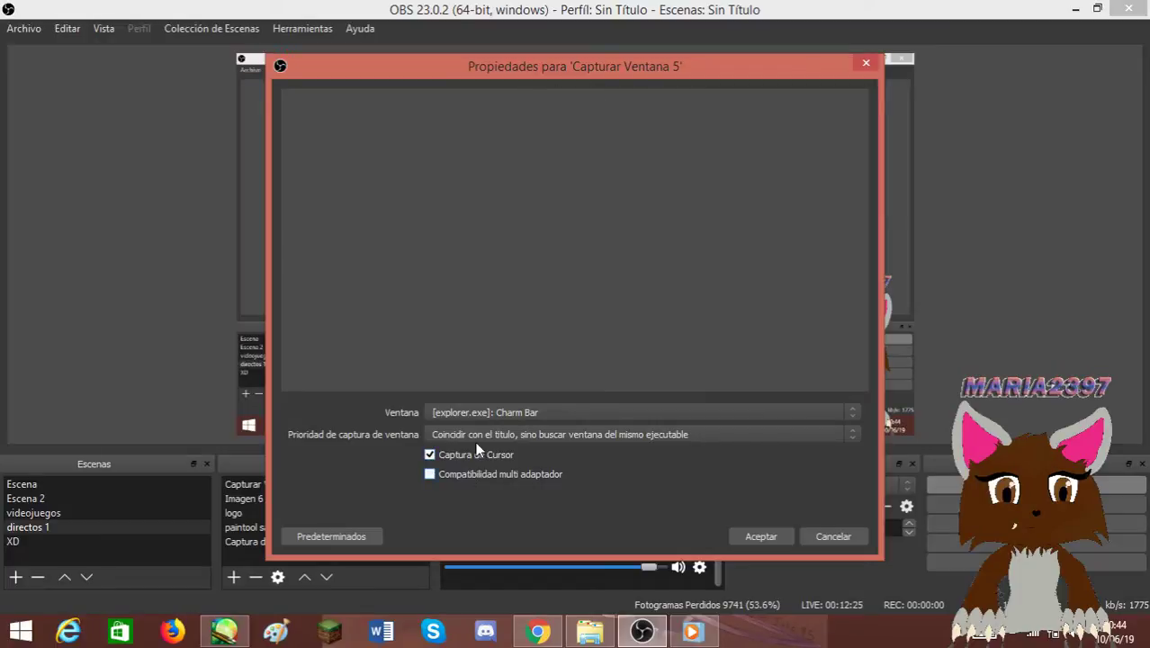
{"action": "left_click", "coordinate": [482, 436]}
{"action": "left_click", "coordinate": [500, 462]}
{"action": "left_click", "coordinate": [527, 414]}
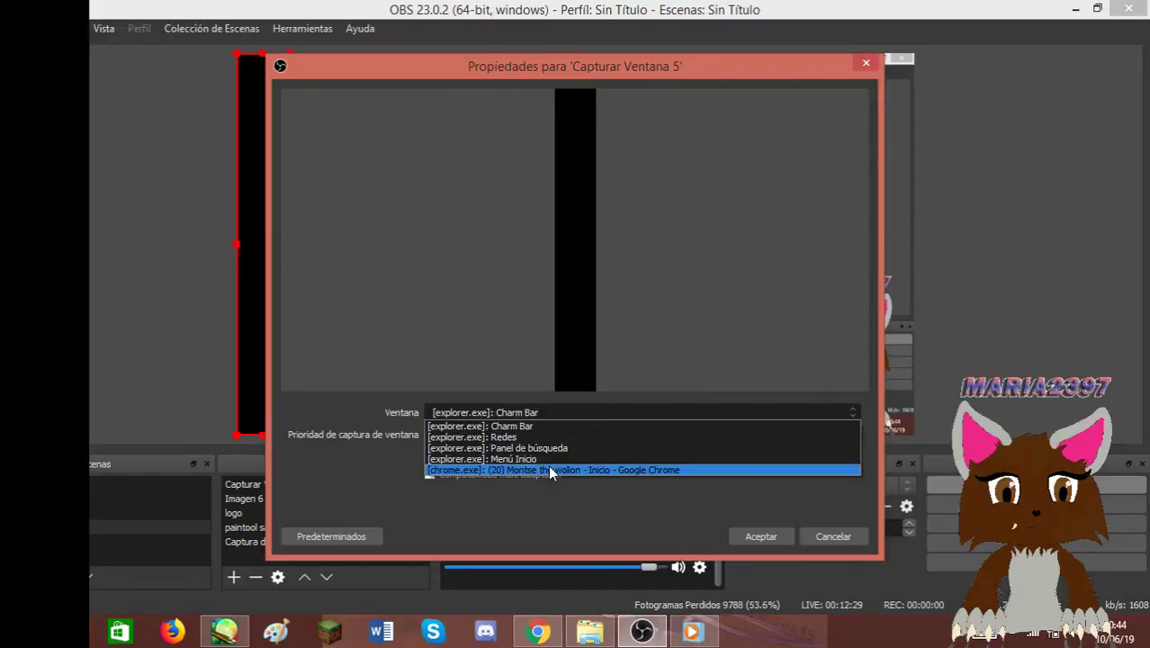
{"action": "left_click", "coordinate": [569, 511]}
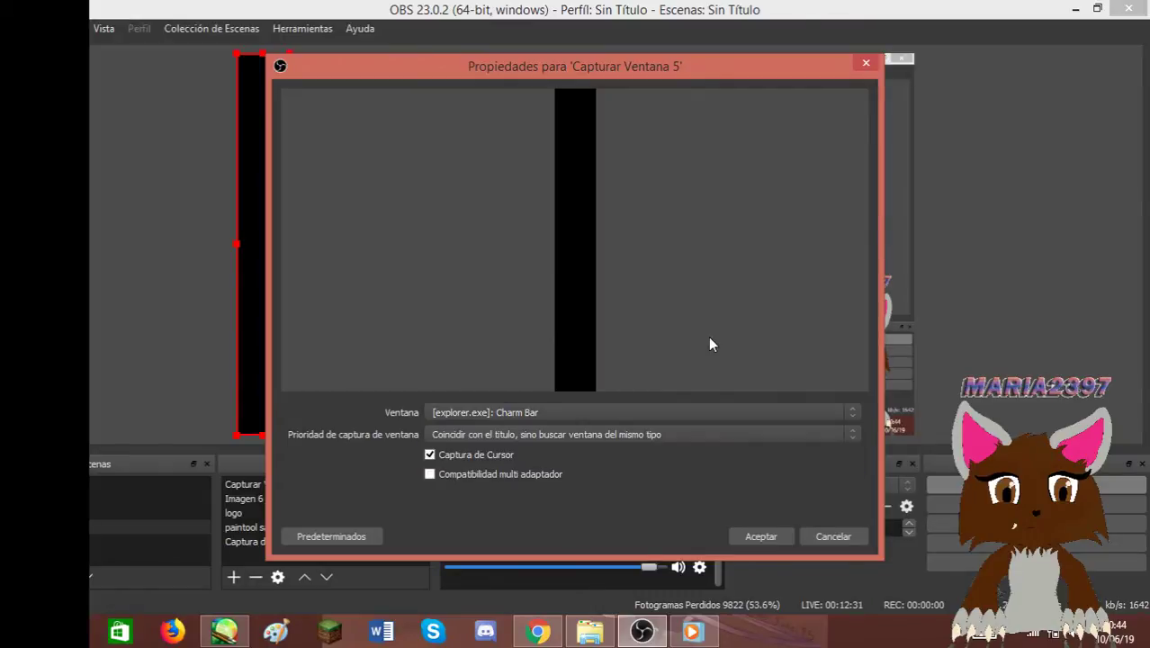
Discard the unsaved property changes and delete the Capturar Ventana 5 source from the directos 1 scene.
{"action": "left_click", "coordinate": [866, 64]}
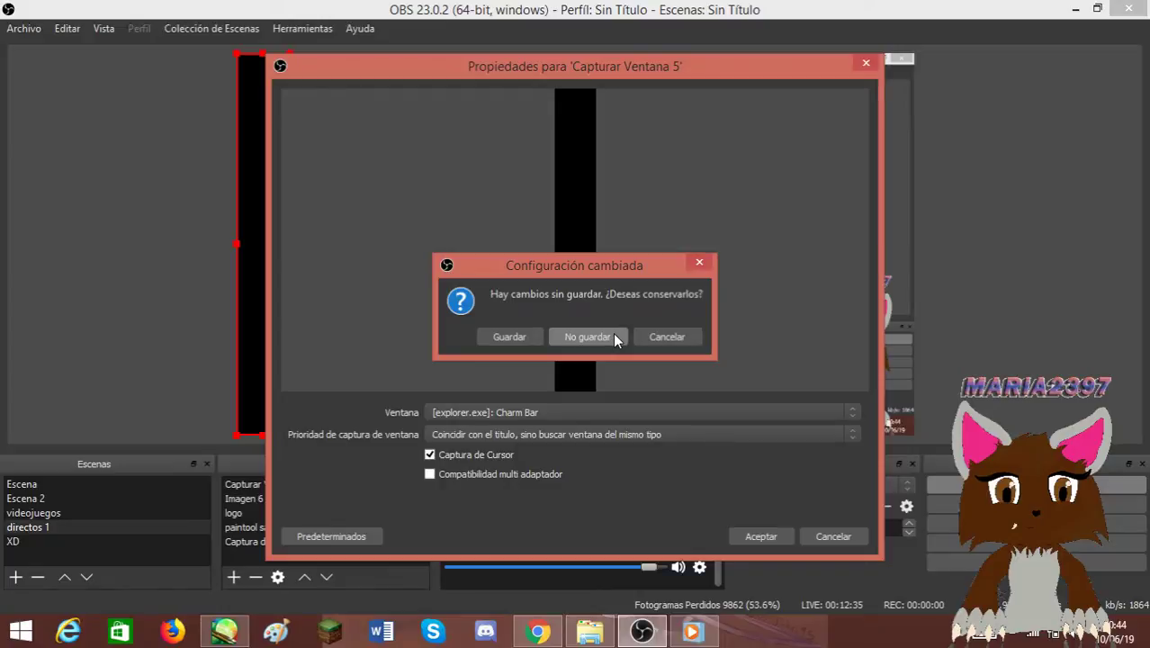
{"action": "left_click", "coordinate": [614, 335]}
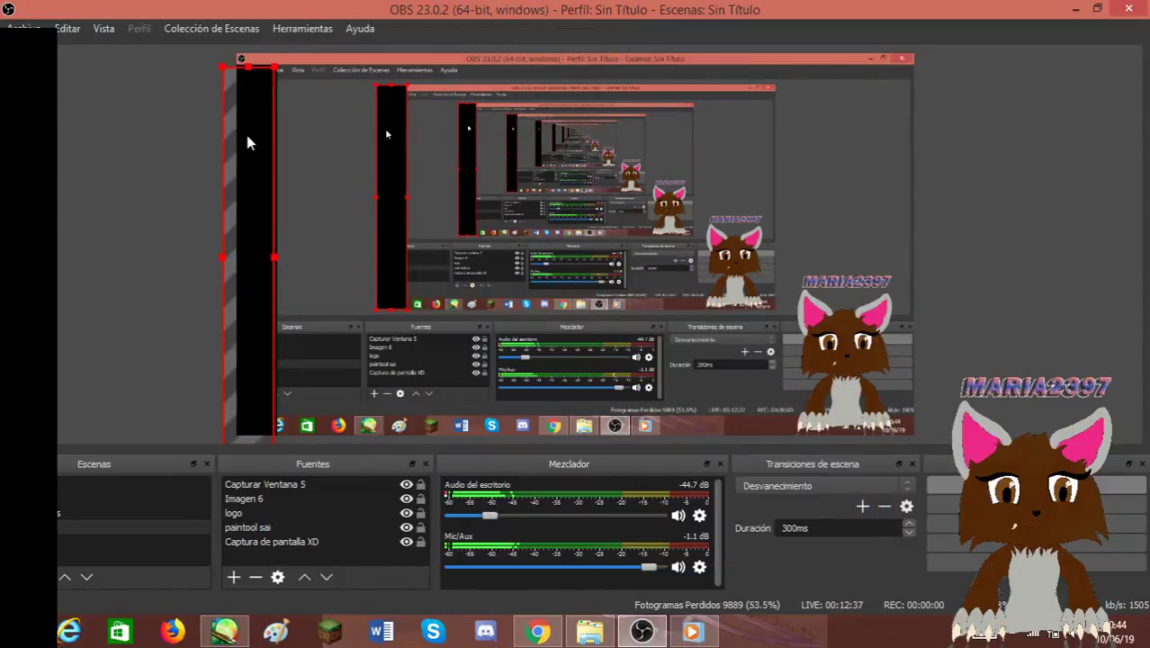
{"action": "left_click_drag", "start_coordinate": [246, 135], "coordinate": [211, 115]}
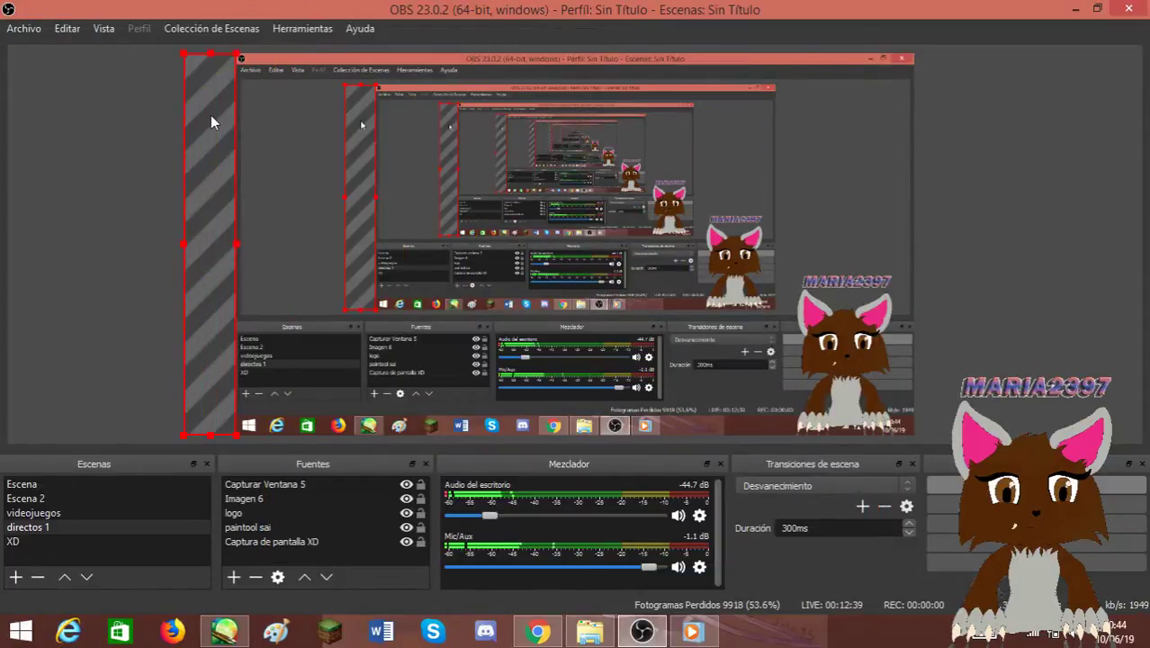
{"action": "right_click", "coordinate": [273, 164]}
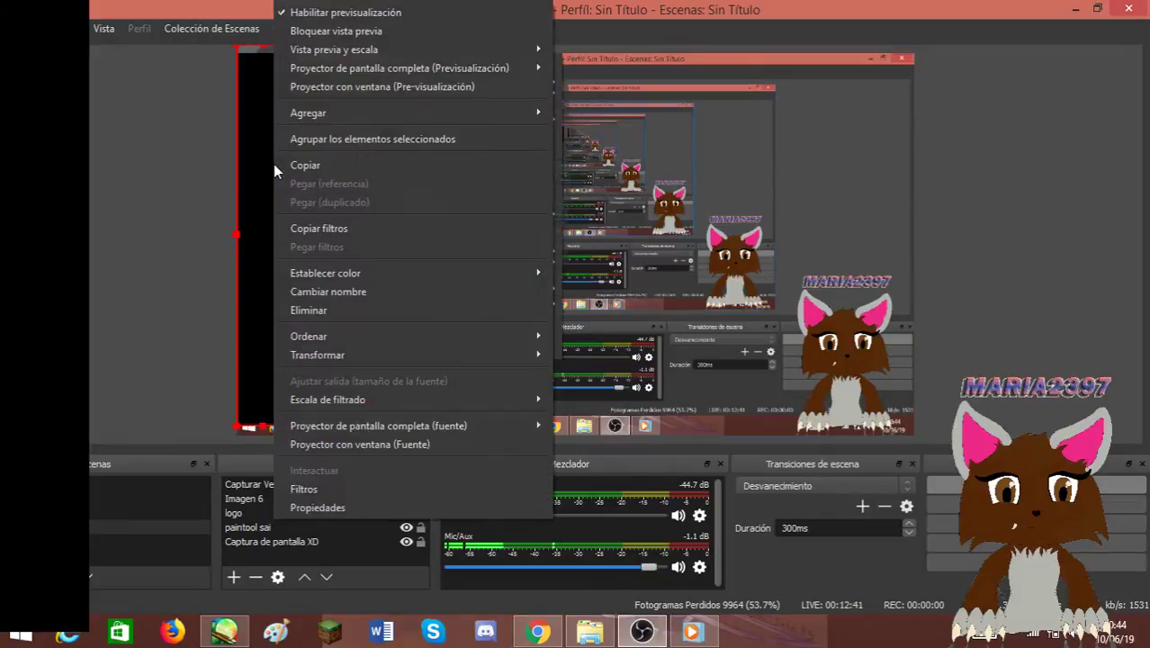
{"action": "left_click", "coordinate": [357, 310]}
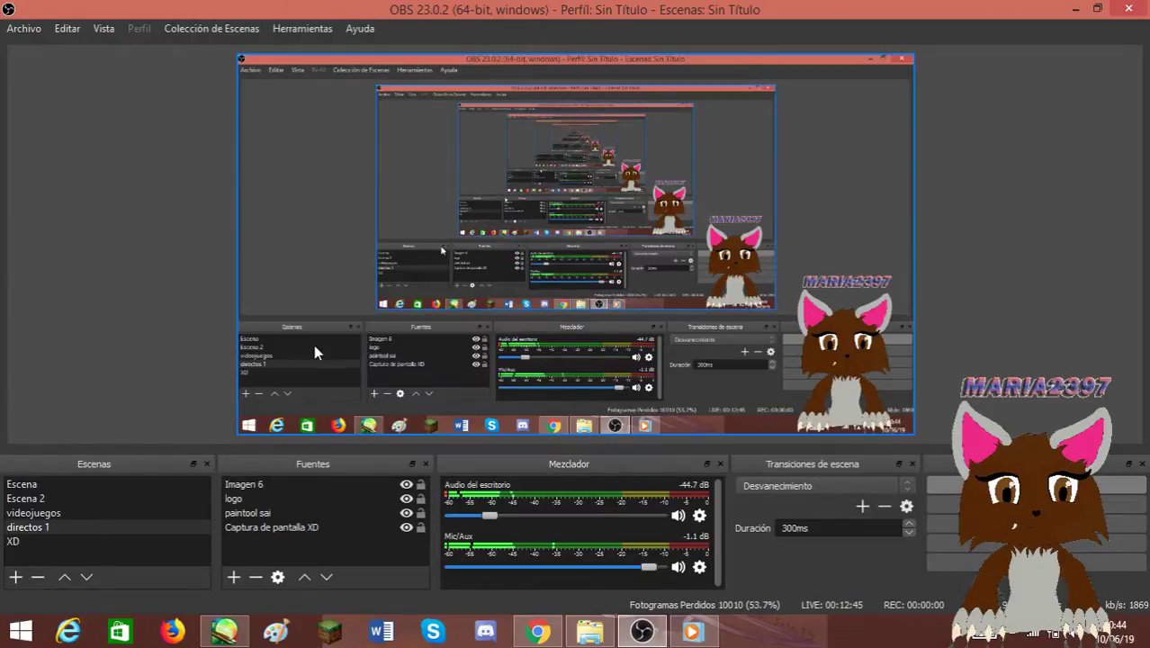
{"action": "left_click", "coordinate": [510, 338]}
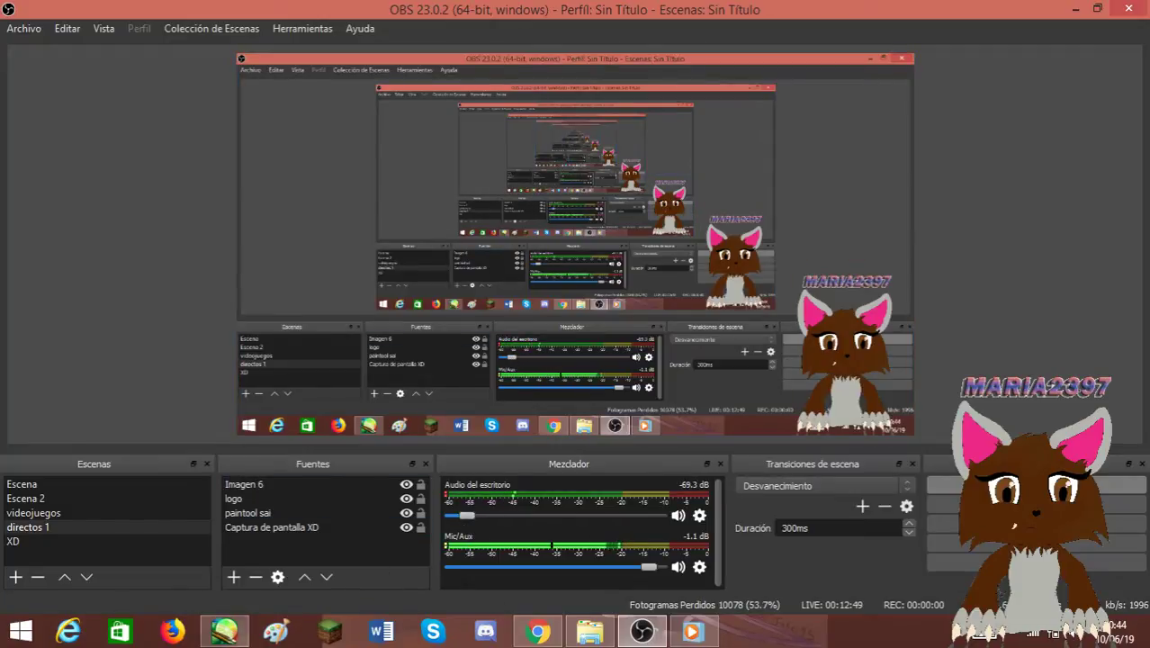
Switch to PaintTool SAI, start opening an existing canvas, and browse to the desktop's Programas\paint toolsai folder.
{"action": "left_click", "coordinate": [221, 632]}
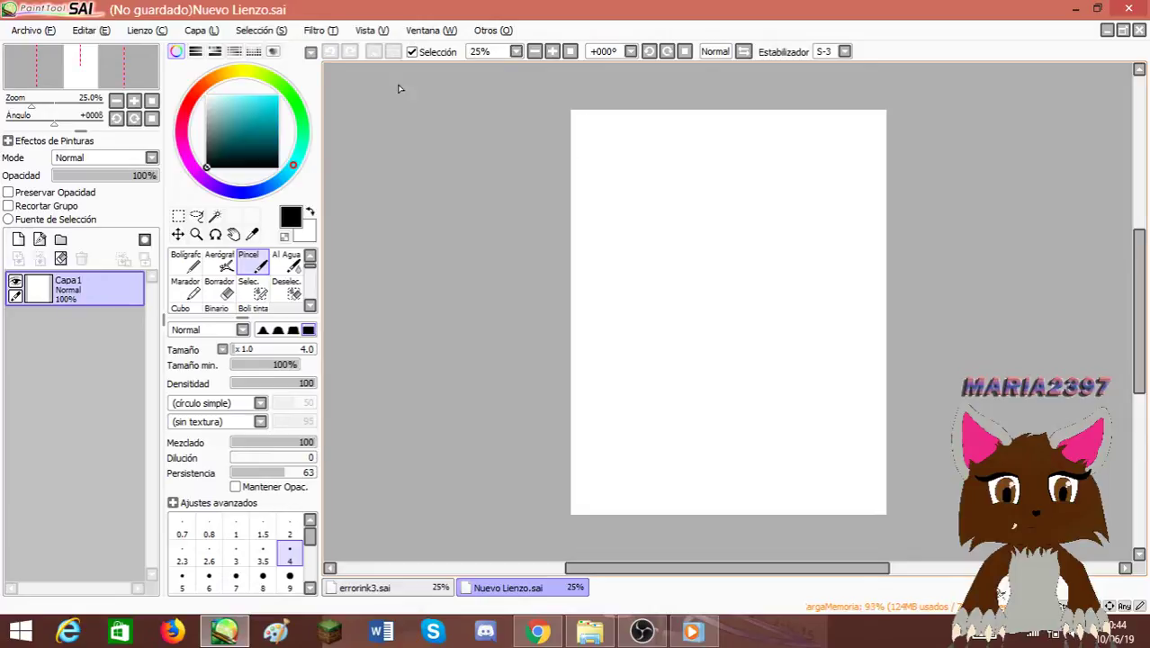
{"action": "left_click", "coordinate": [32, 29]}
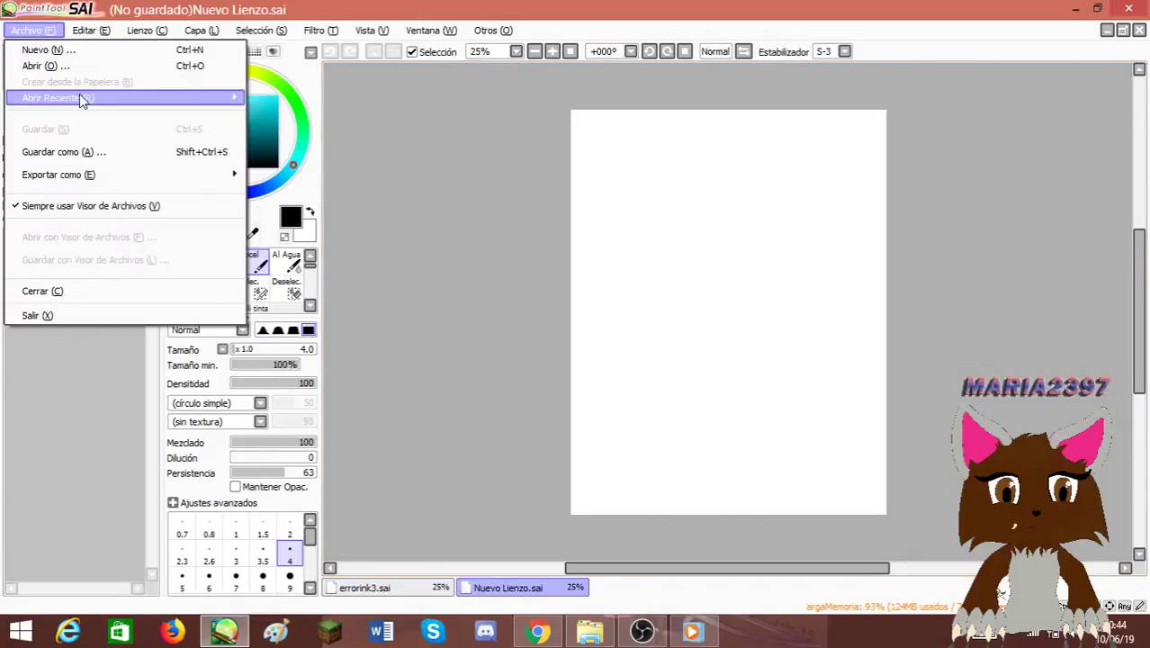
{"action": "mouse_move", "coordinate": [81, 99]}
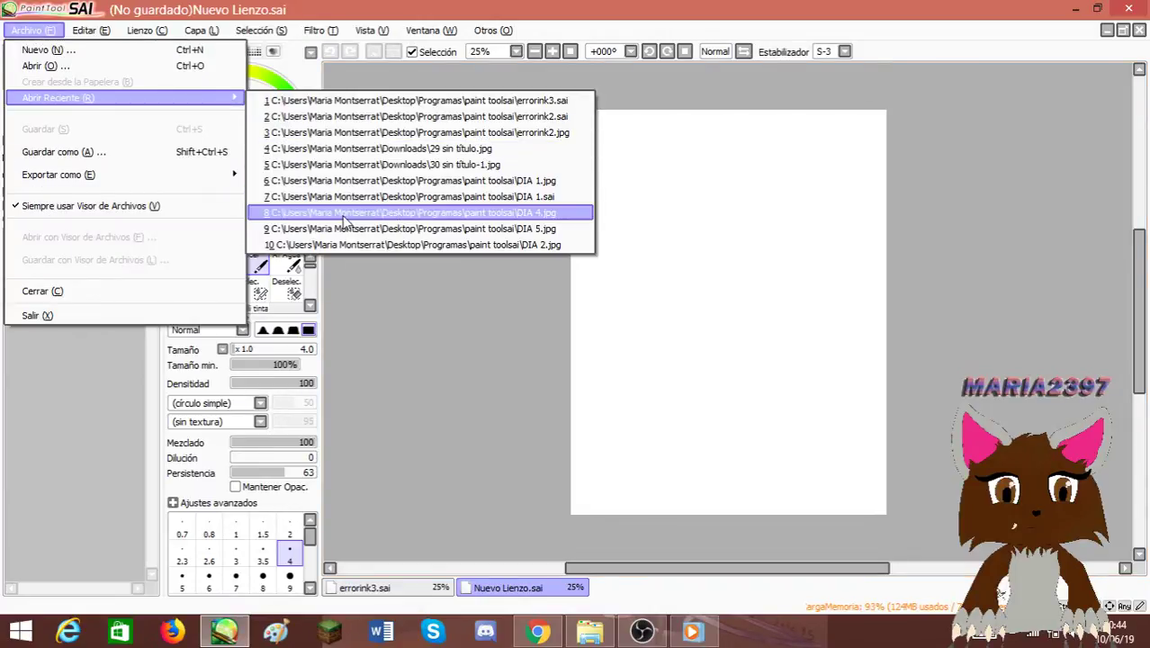
{"action": "left_click", "coordinate": [79, 72]}
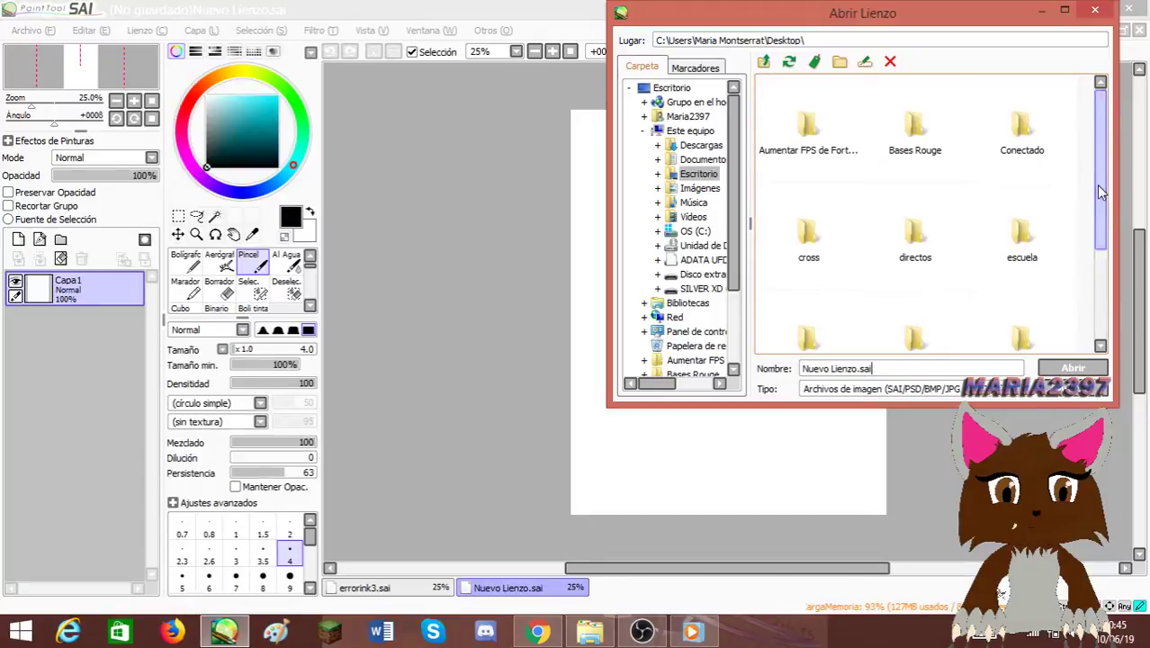
{"action": "left_click_drag", "start_coordinate": [1100, 196], "coordinate": [1120, 290]}
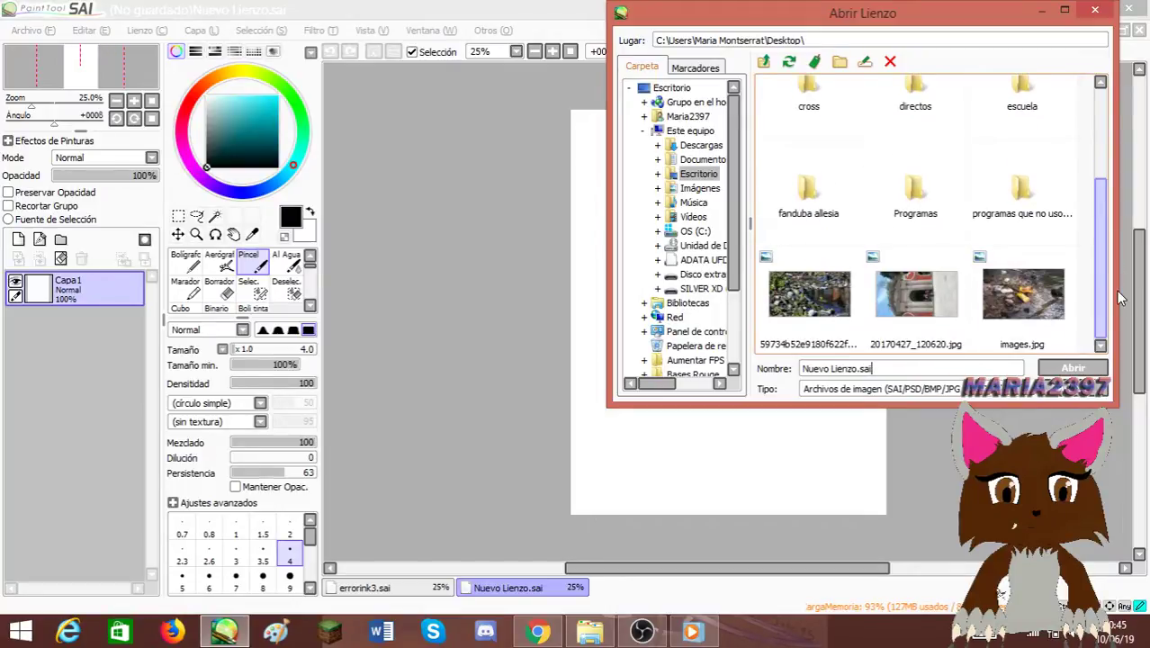
{"action": "left_click_drag", "start_coordinate": [1101, 246], "coordinate": [1091, 175]}
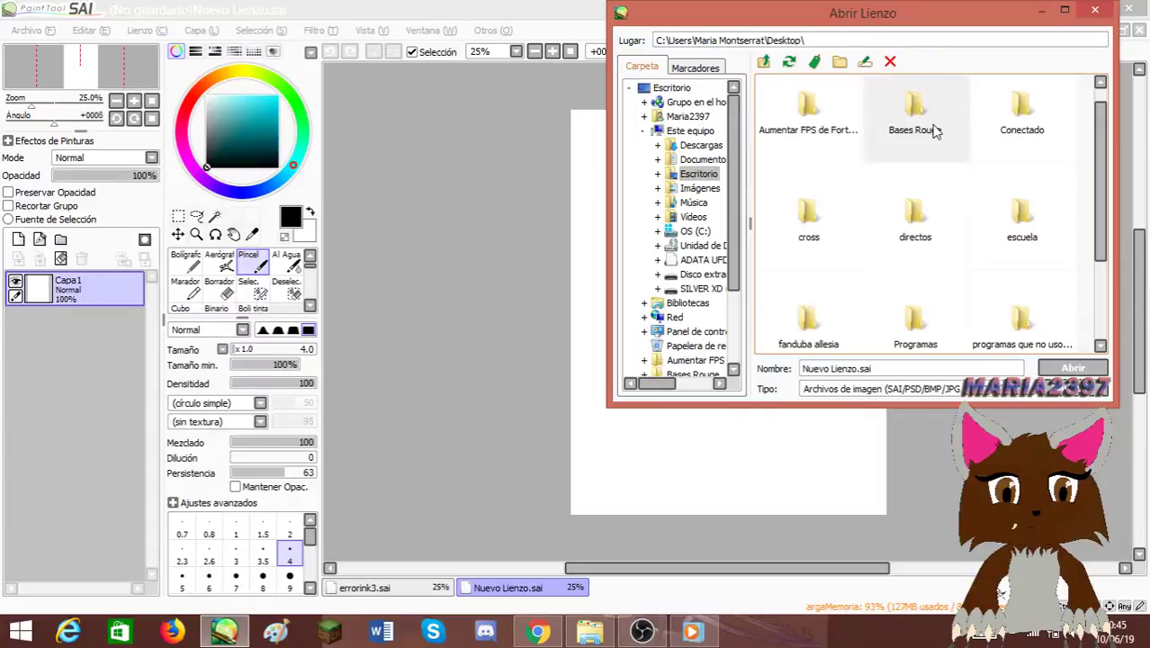
{"action": "scroll", "coordinate": [957, 191], "scroll_direction": "down", "scroll_amount": 1}
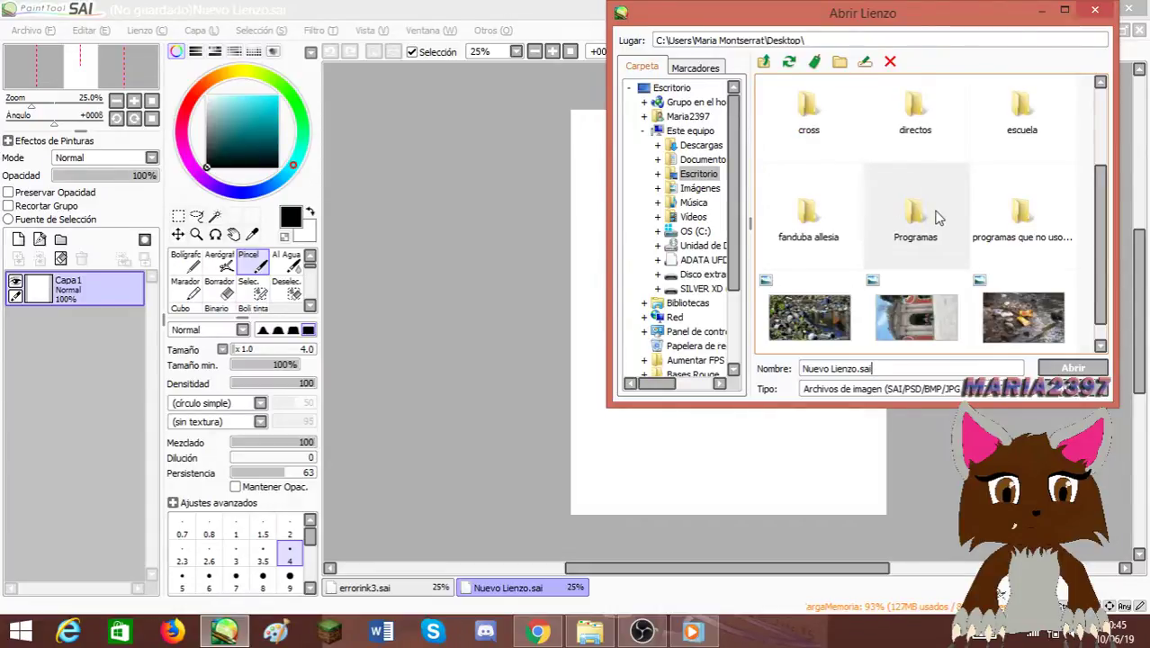
{"action": "double_click", "coordinate": [937, 216]}
{"action": "double_click", "coordinate": [936, 216]}
Look through the drawings in the paint toolsai folder and select Ink!sans-nieve.jpg.
{"action": "scroll", "coordinate": [1022, 155], "scroll_direction": "down", "scroll_amount": 1}
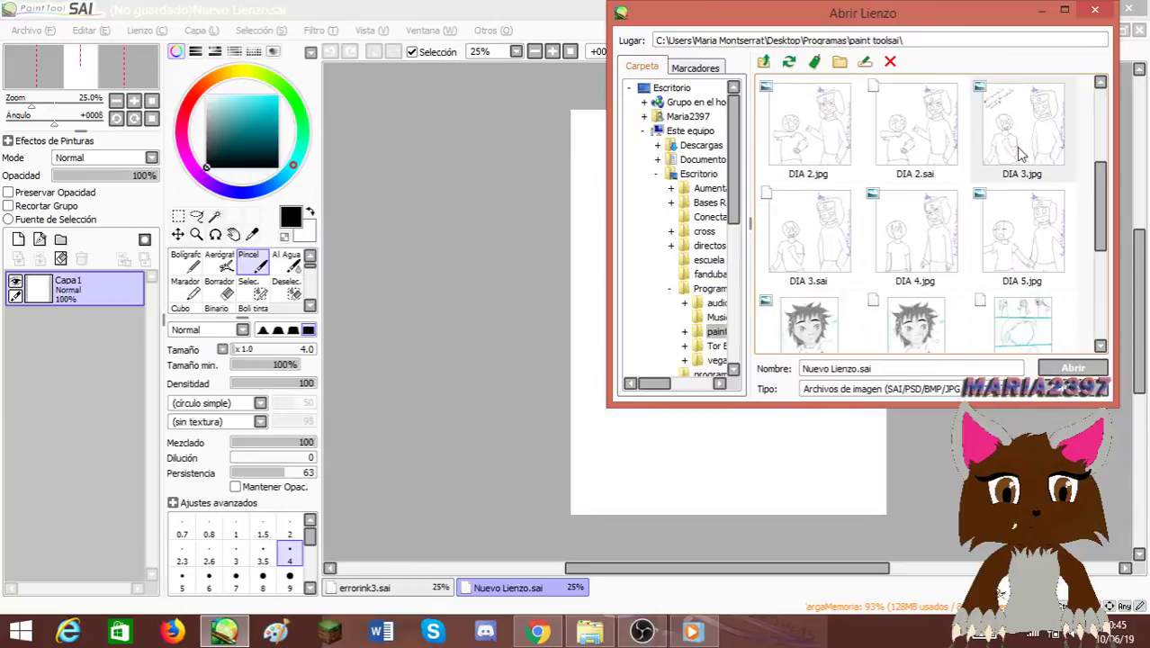
{"action": "scroll", "coordinate": [1026, 166], "scroll_direction": "up", "scroll_amount": 2}
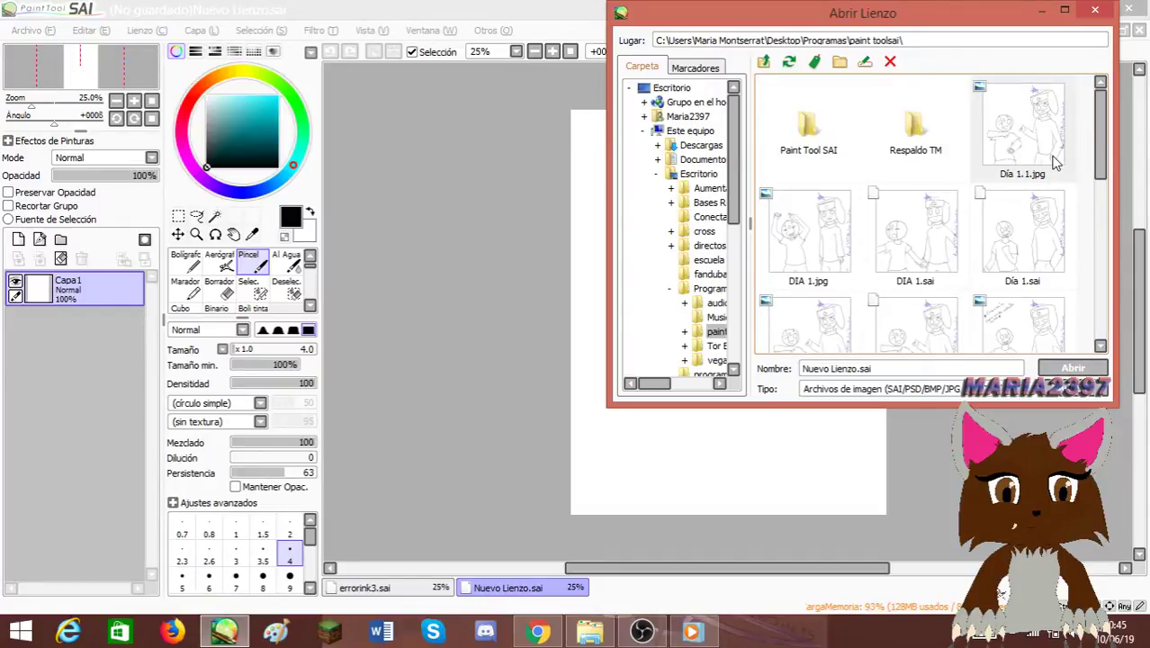
{"action": "scroll", "coordinate": [1056, 163], "scroll_direction": "down", "scroll_amount": 3}
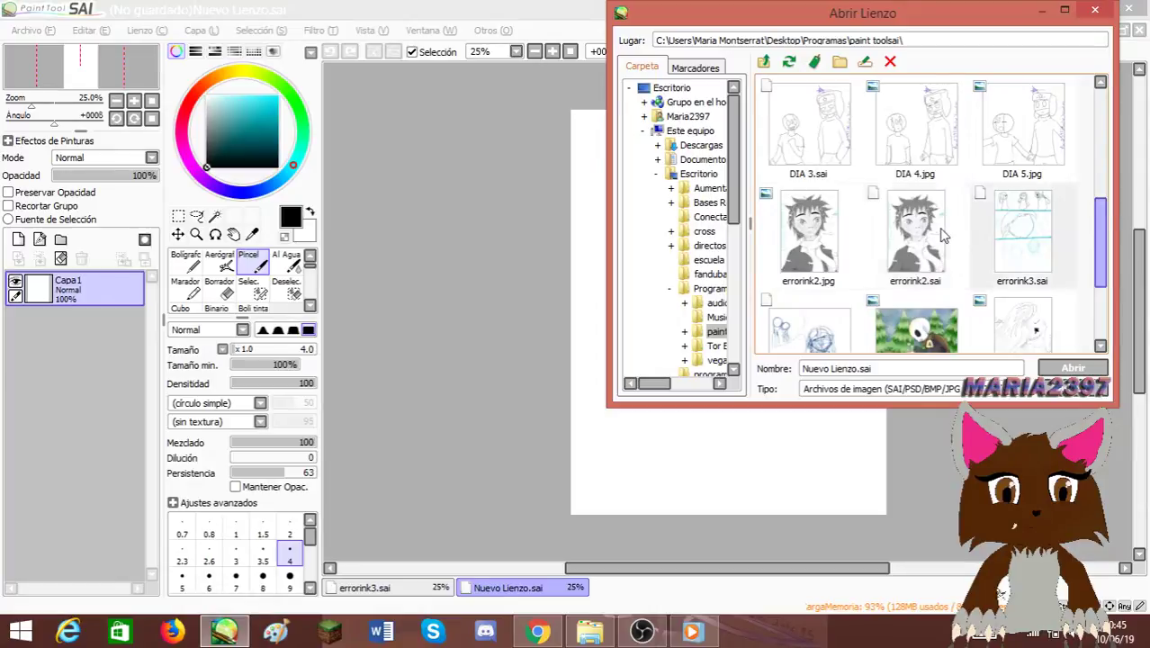
{"action": "scroll", "coordinate": [937, 236], "scroll_direction": "down", "scroll_amount": 1}
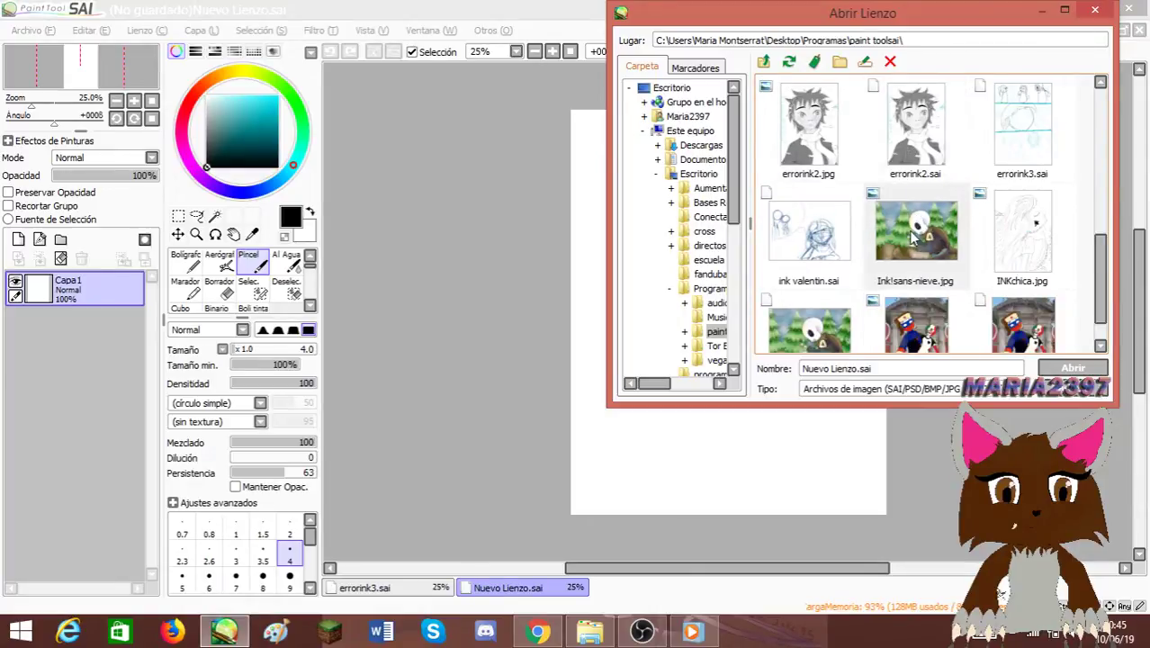
{"action": "scroll", "coordinate": [912, 236], "scroll_direction": "down", "scroll_amount": 1}
{"action": "left_click", "coordinate": [929, 176]}
{"action": "right_click", "coordinate": [929, 176]}
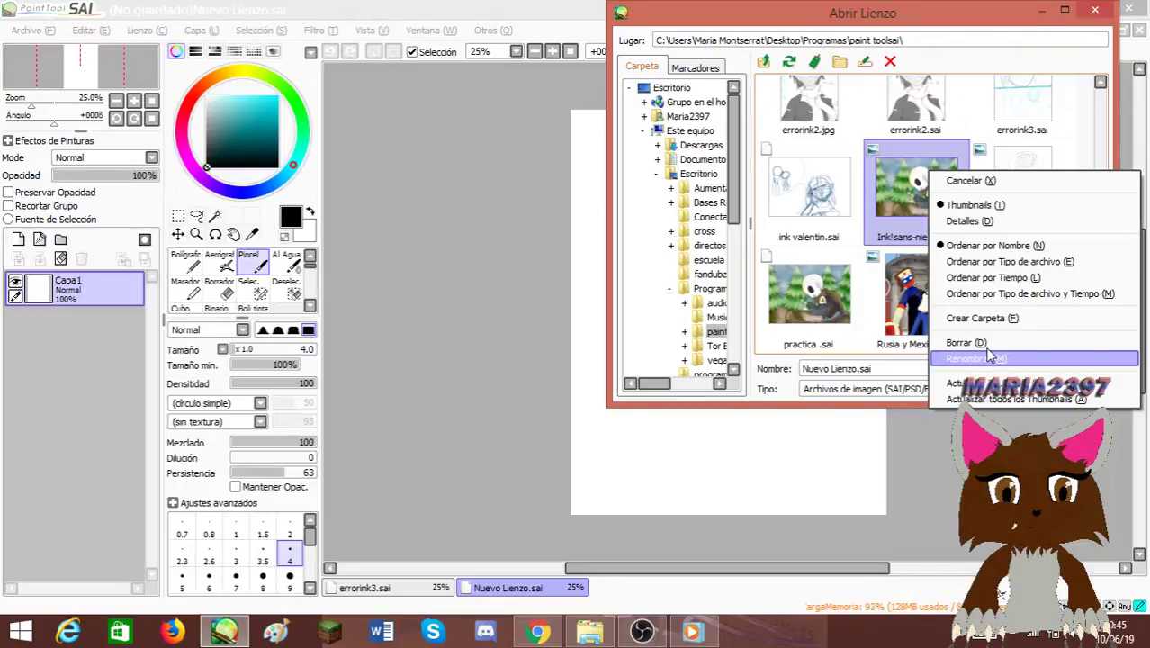
{"action": "left_click", "coordinate": [932, 251]}
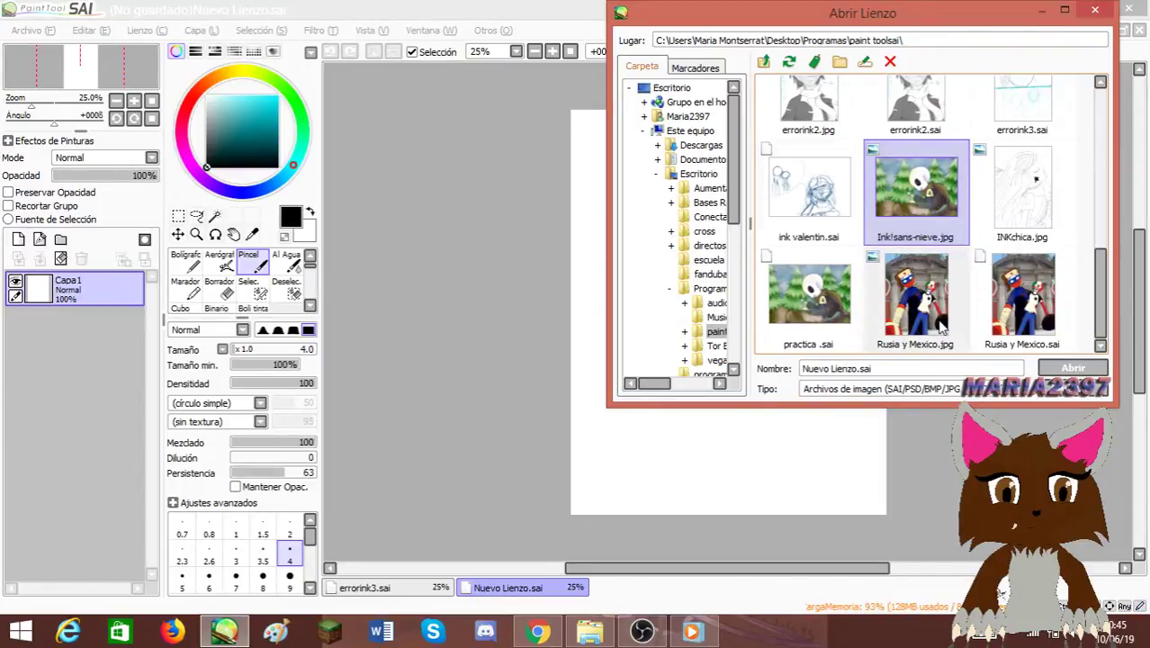
Add errorink2.sai, ink valentin.sai, practica .sai and both Rusia y Mexico files to the selection, open them all, and bring up errorink3.sai.
{"action": "left_click", "coordinate": [939, 321], "text": "ctrl"}
{"action": "left_click", "coordinate": [1023, 297], "text": "ctrl"}
{"action": "left_click", "coordinate": [810, 297], "text": "ctrl"}
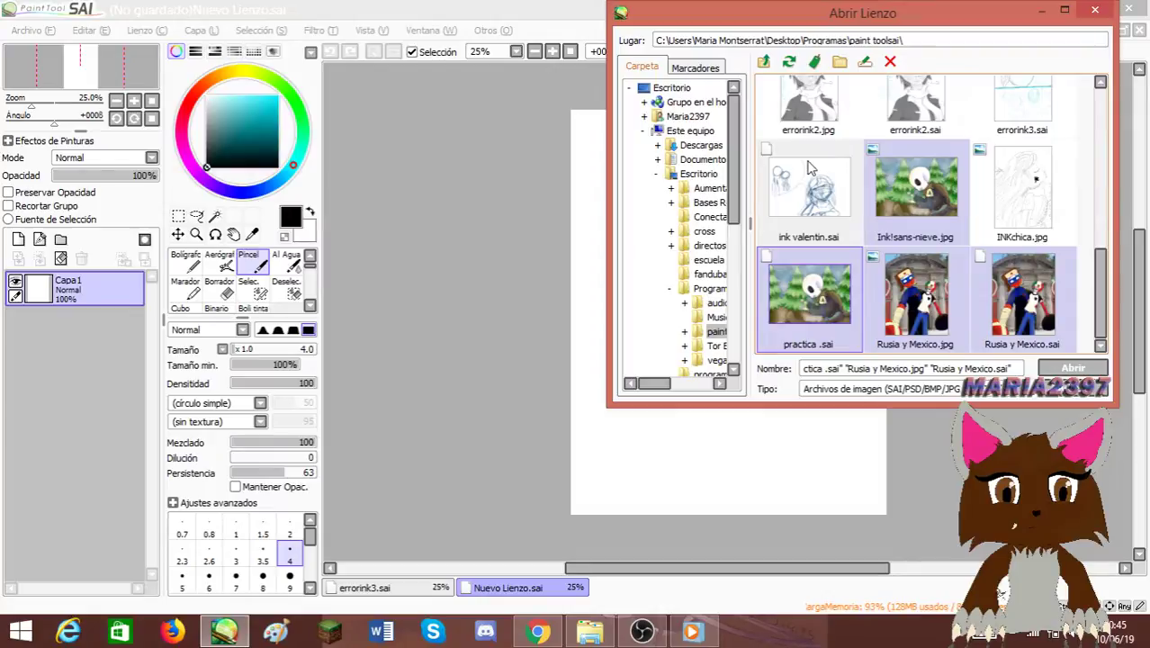
{"action": "left_click", "coordinate": [805, 162], "text": "ctrl"}
{"action": "scroll", "coordinate": [884, 132], "scroll_direction": "up", "scroll_amount": 2}
{"action": "scroll", "coordinate": [877, 170], "scroll_direction": "down", "scroll_amount": 1}
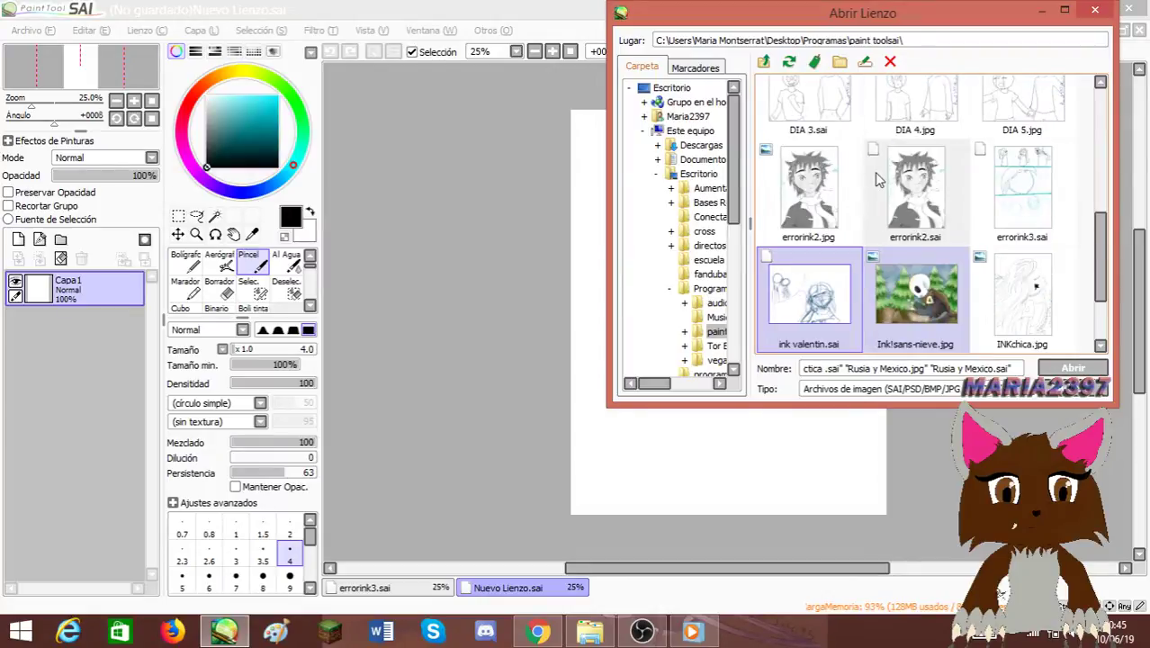
{"action": "left_click", "coordinate": [887, 180], "text": "ctrl"}
{"action": "left_click", "coordinate": [1072, 367]}
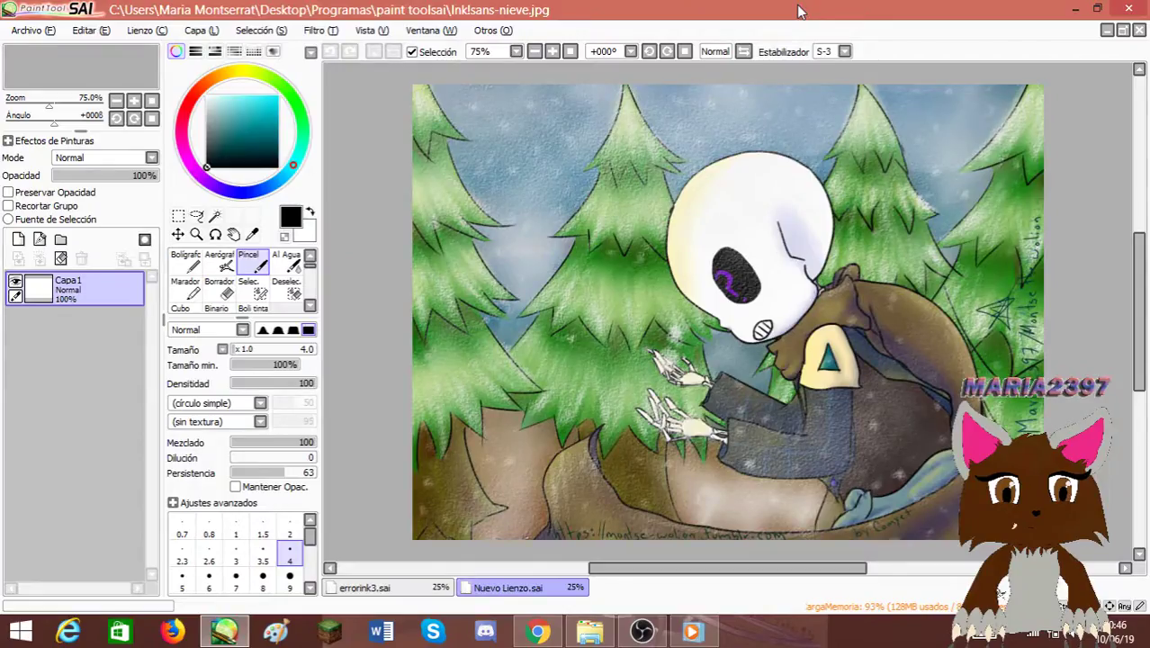
{"action": "left_click", "coordinate": [414, 588]}
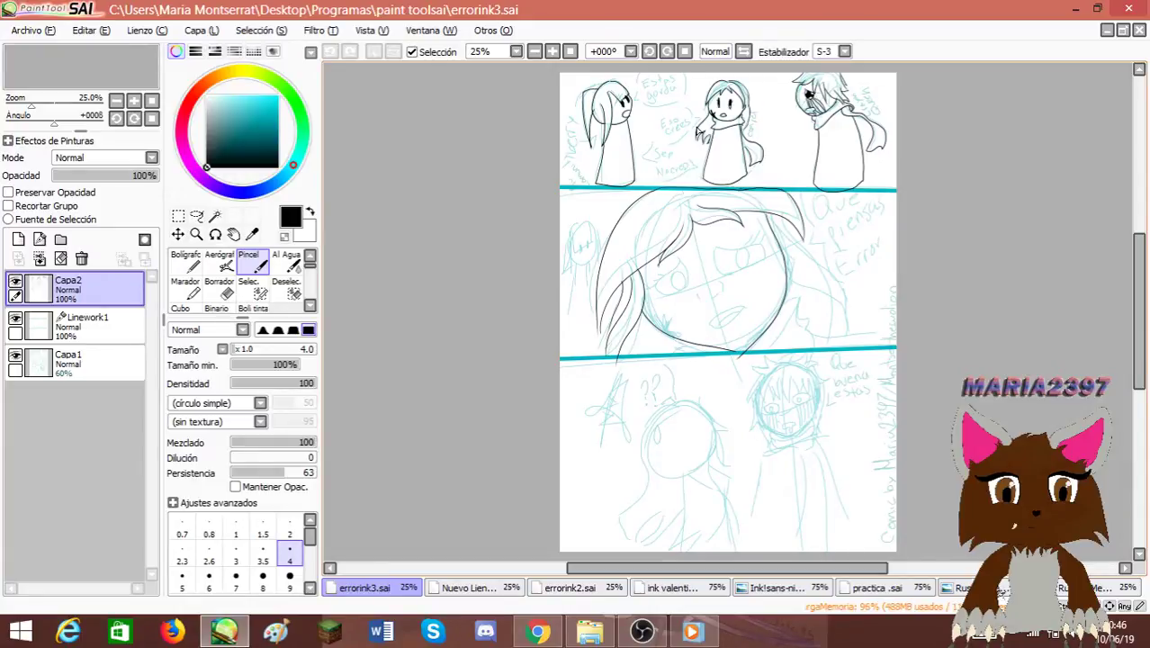
Bring up errorink2.sai, mirror its view horizontally, and examine the drawing from the face down to the sleeve details.
{"action": "left_click", "coordinate": [477, 592]}
{"action": "left_click", "coordinate": [590, 596]}
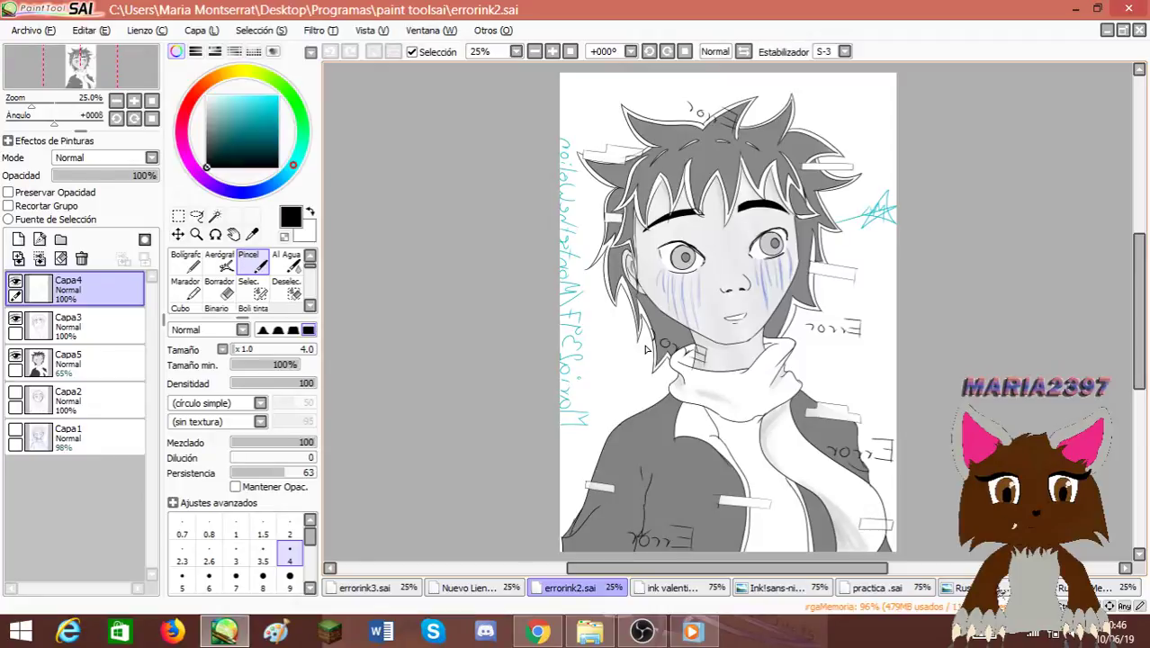
{"action": "scroll", "coordinate": [645, 349], "scroll_direction": "up", "scroll_amount": 1}
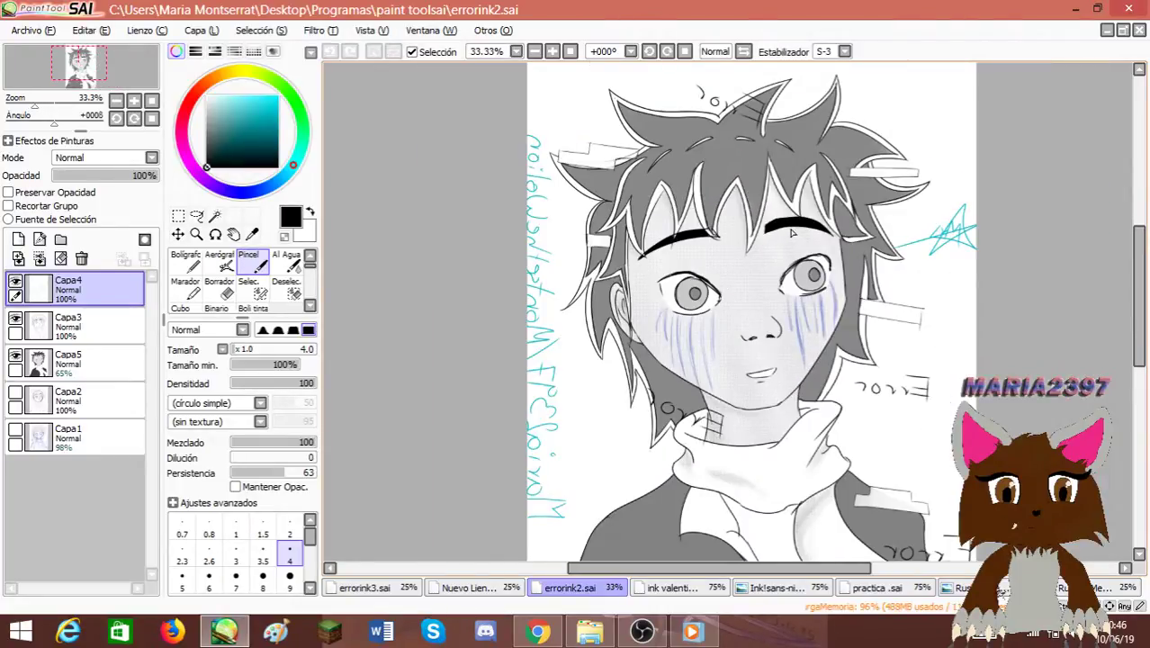
{"action": "key", "text": "h"}
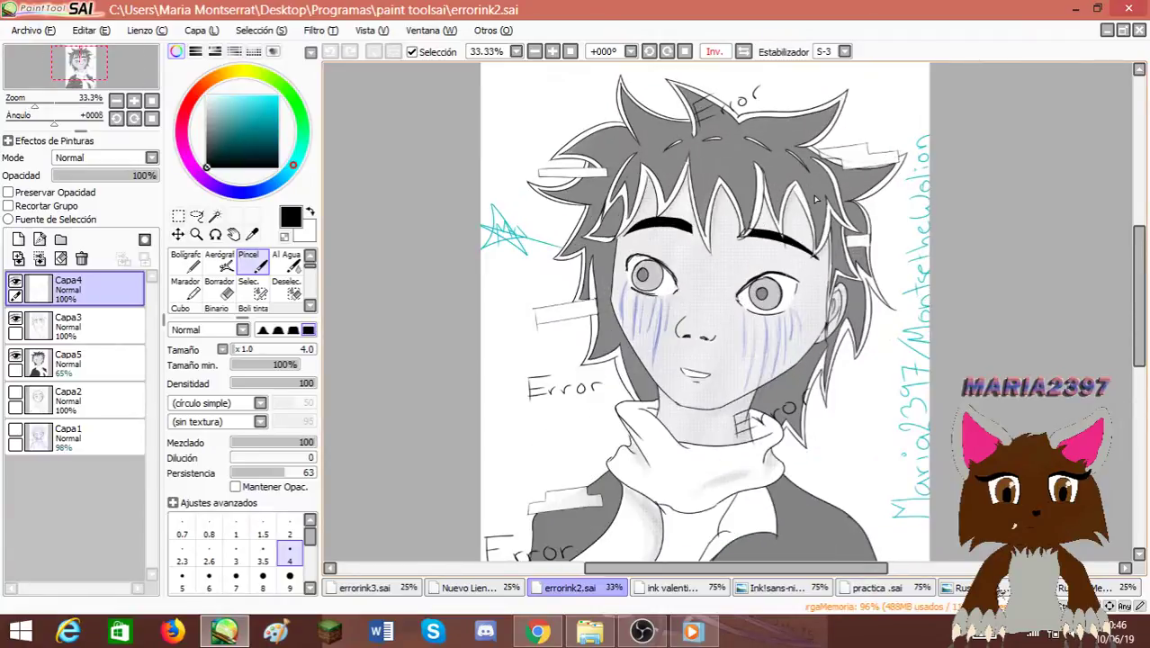
{"action": "left_click_drag", "start_coordinate": [1141, 249], "coordinate": [1124, 322]}
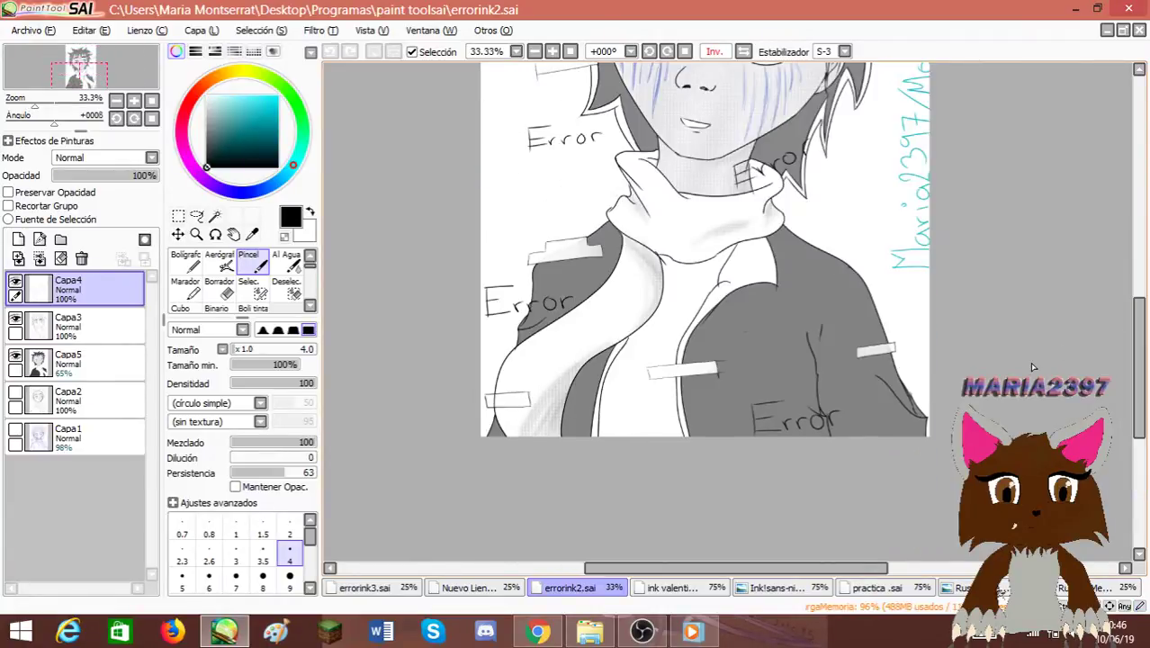
{"action": "scroll", "coordinate": [977, 355], "scroll_direction": "up", "scroll_amount": 4}
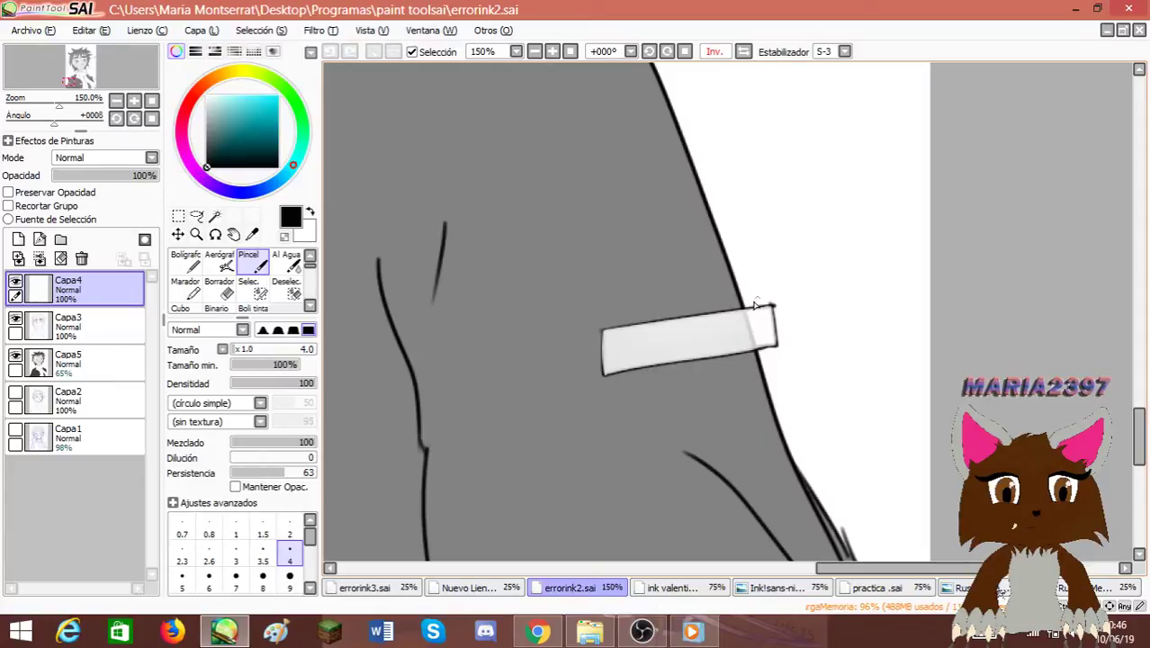
{"action": "scroll", "coordinate": [437, 470], "scroll_direction": "down", "scroll_amount": 6}
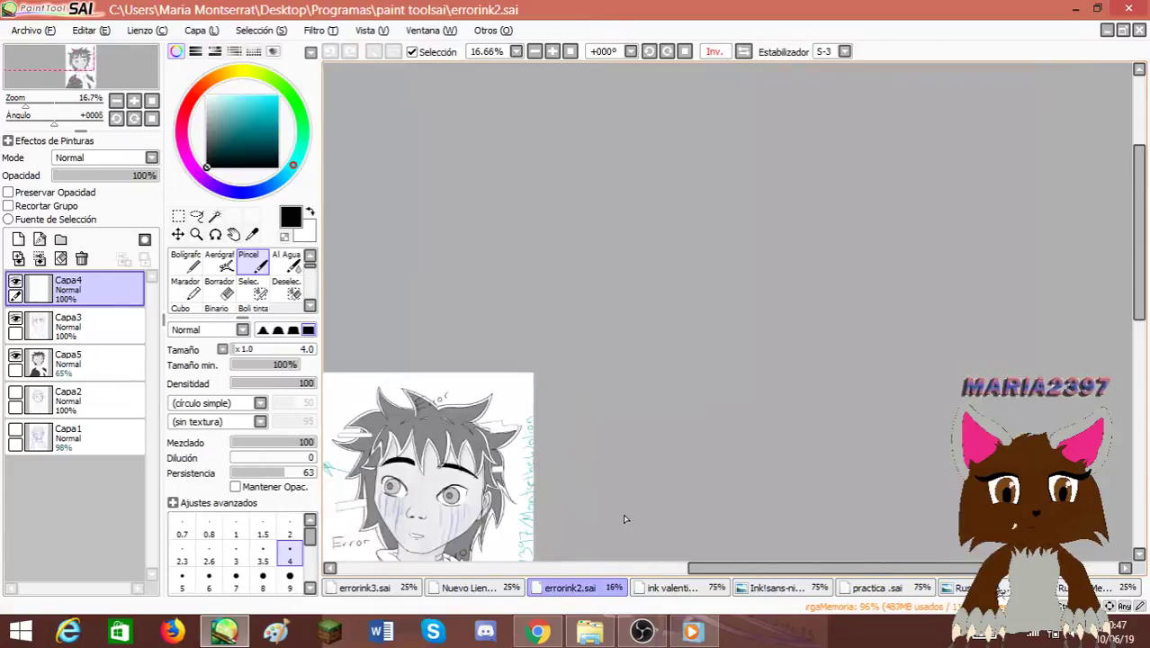
{"action": "left_click_drag", "start_coordinate": [707, 568], "coordinate": [586, 567]}
{"action": "left_click_drag", "start_coordinate": [1145, 197], "coordinate": [1145, 281]}
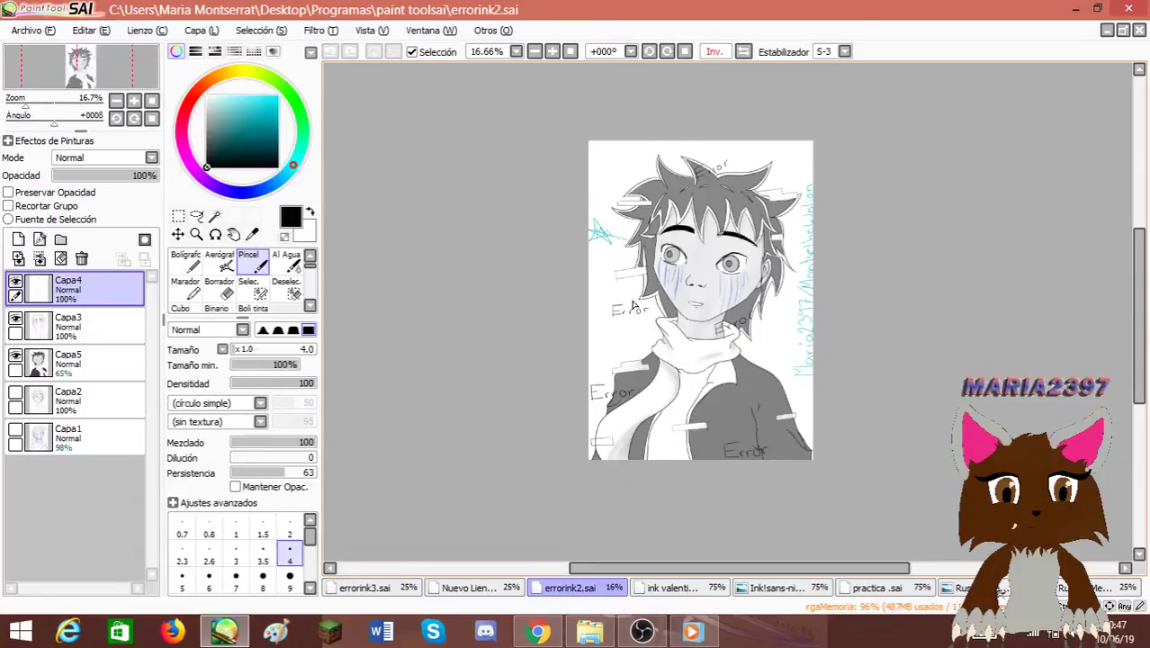
Hide layers Capa5, Capa3 and Capa4, and display only the rough sketch on Capa1.
{"action": "left_click", "coordinate": [15, 355]}
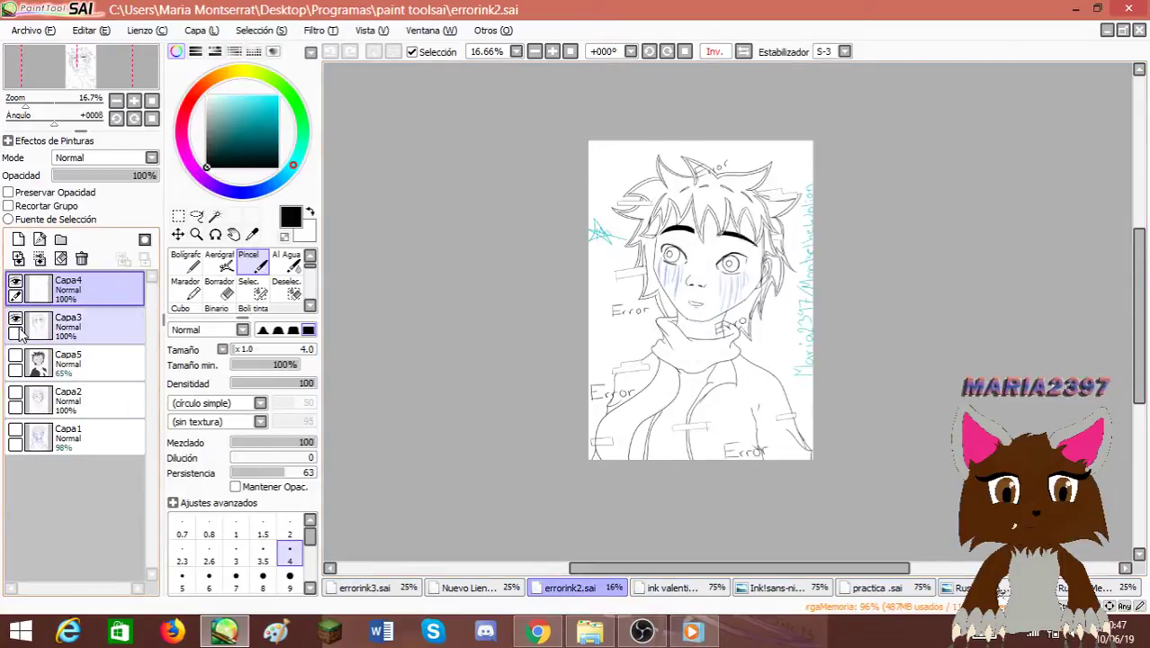
{"action": "left_click", "coordinate": [15, 319]}
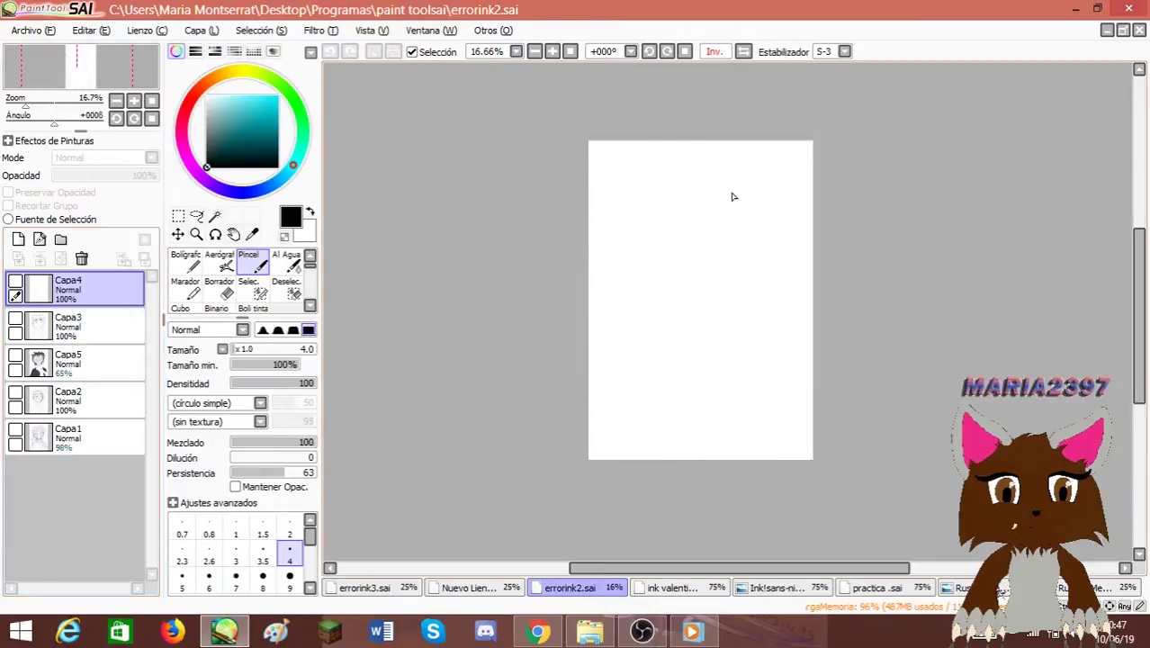
{"action": "left_click", "coordinate": [59, 437]}
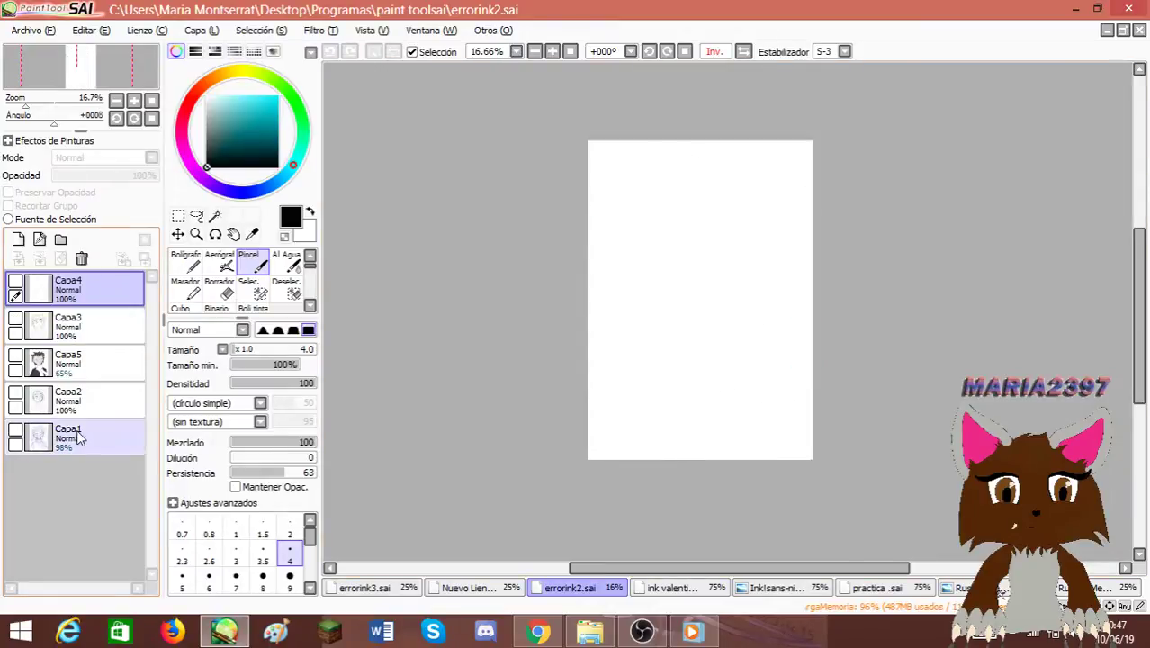
{"action": "left_click", "coordinate": [16, 432]}
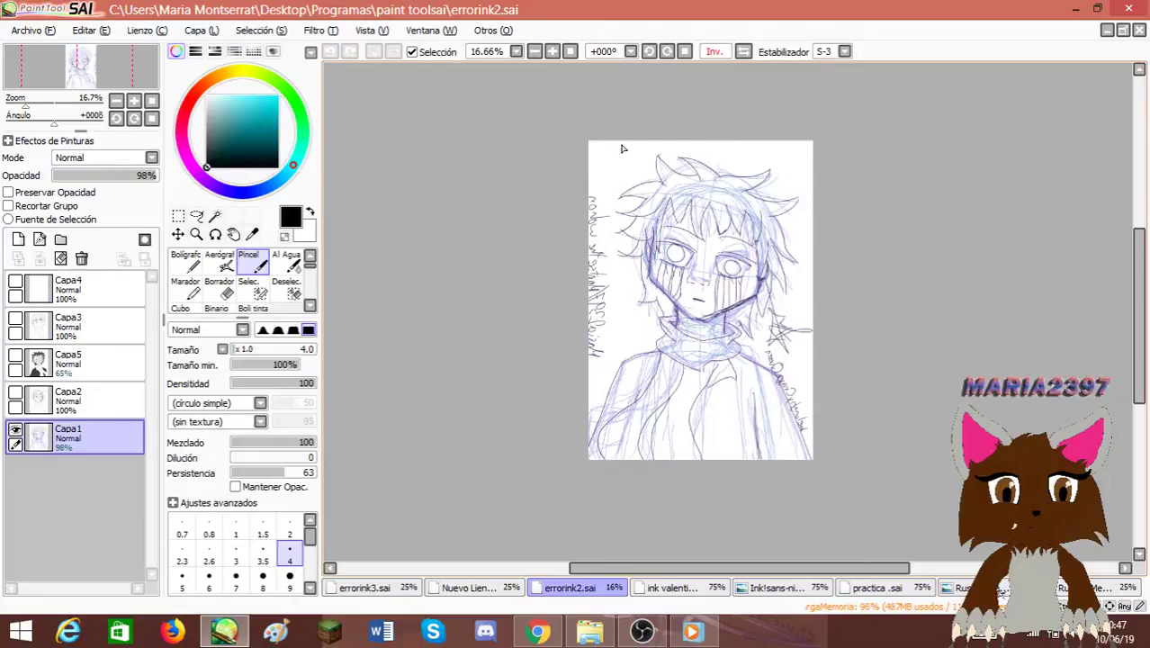
Swap the Capa1 sketch for the Capa2 sketch, and replace that with the Capa3 linework and the Capa4 details.
{"action": "left_click", "coordinate": [15, 431]}
{"action": "left_click", "coordinate": [15, 394]}
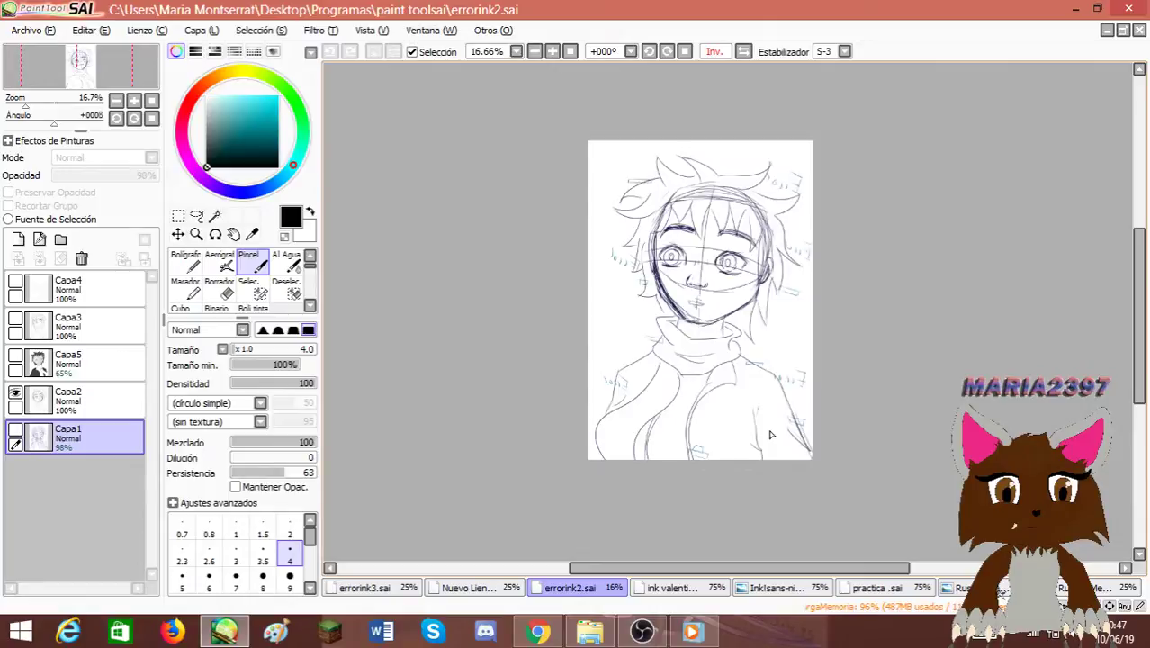
{"action": "left_click", "coordinate": [16, 320]}
{"action": "left_click", "coordinate": [15, 394]}
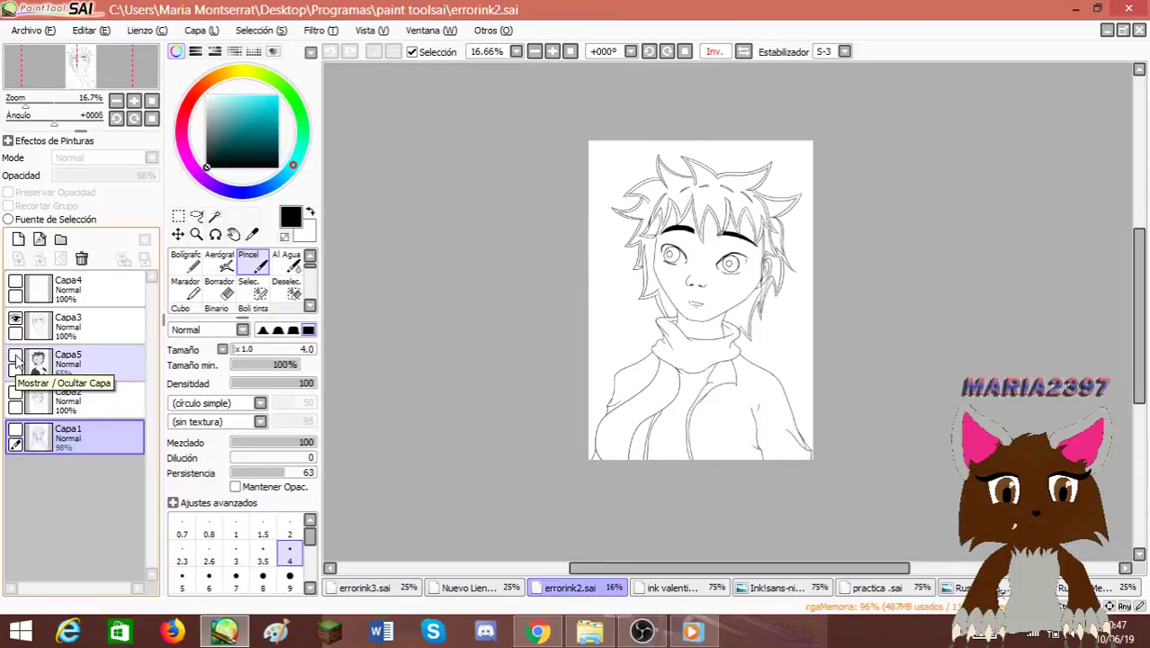
{"action": "left_click", "coordinate": [15, 285]}
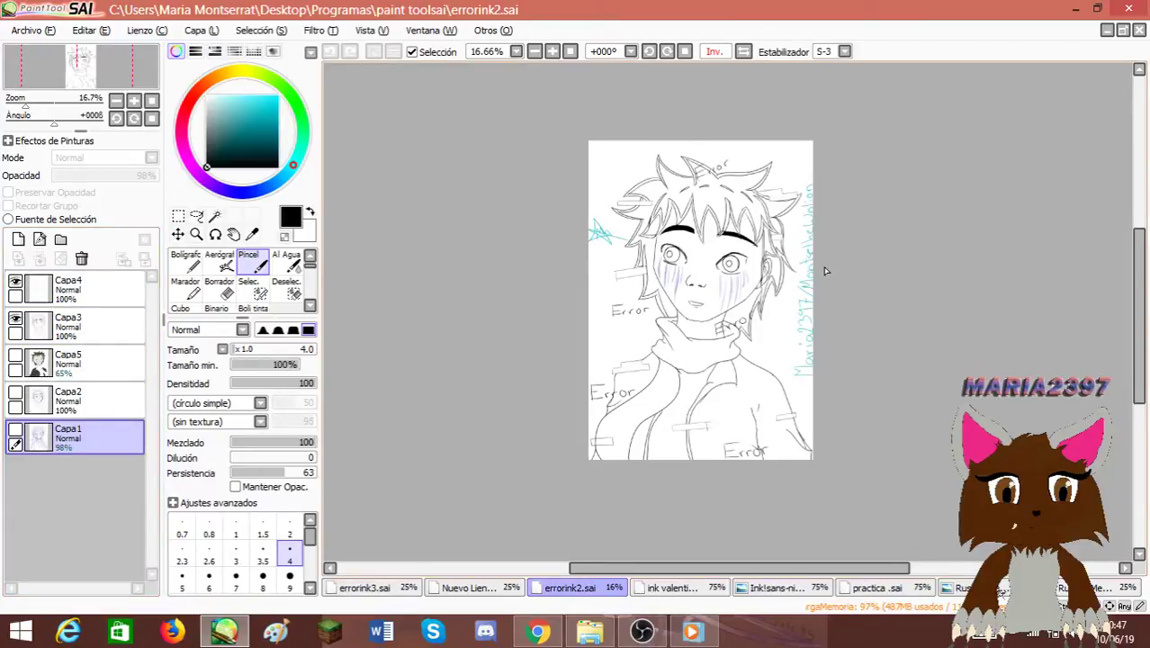
Examine the face linework, tear marks and side signature of the errorink2.sai drawing up close and as a whole.
{"action": "scroll", "coordinate": [763, 305], "scroll_direction": "up", "scroll_amount": 2}
{"action": "scroll", "coordinate": [571, 285], "scroll_direction": "down", "scroll_amount": 1}
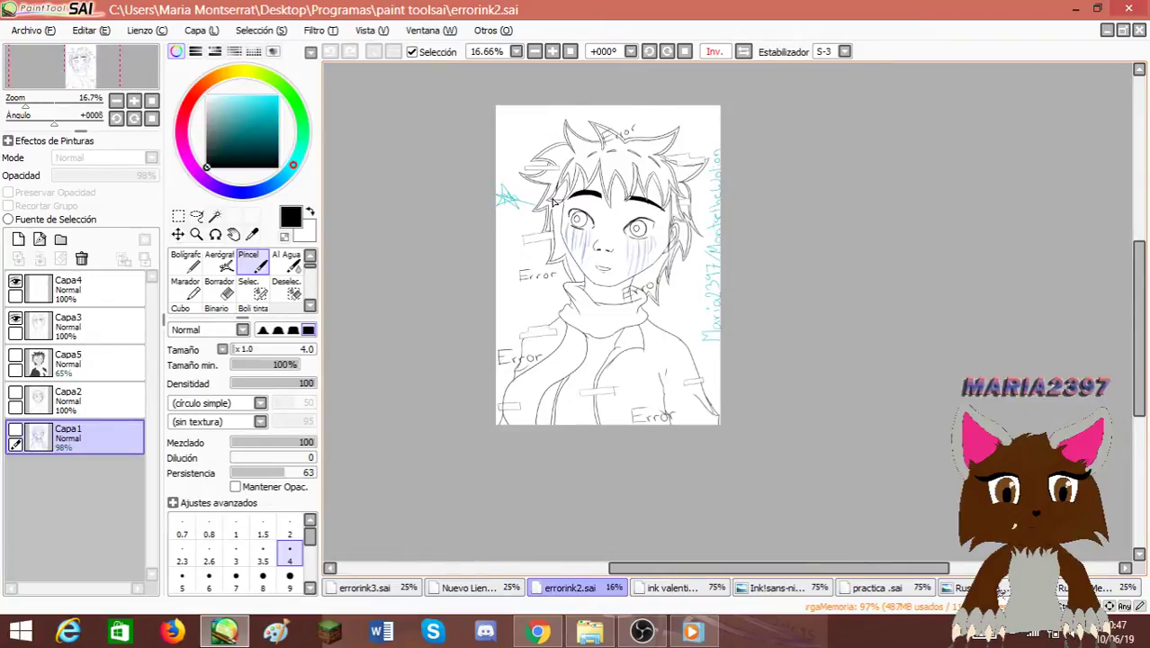
{"action": "scroll", "coordinate": [553, 203], "scroll_direction": "up", "scroll_amount": 1}
{"action": "scroll", "coordinate": [871, 393], "scroll_direction": "up", "scroll_amount": 2}
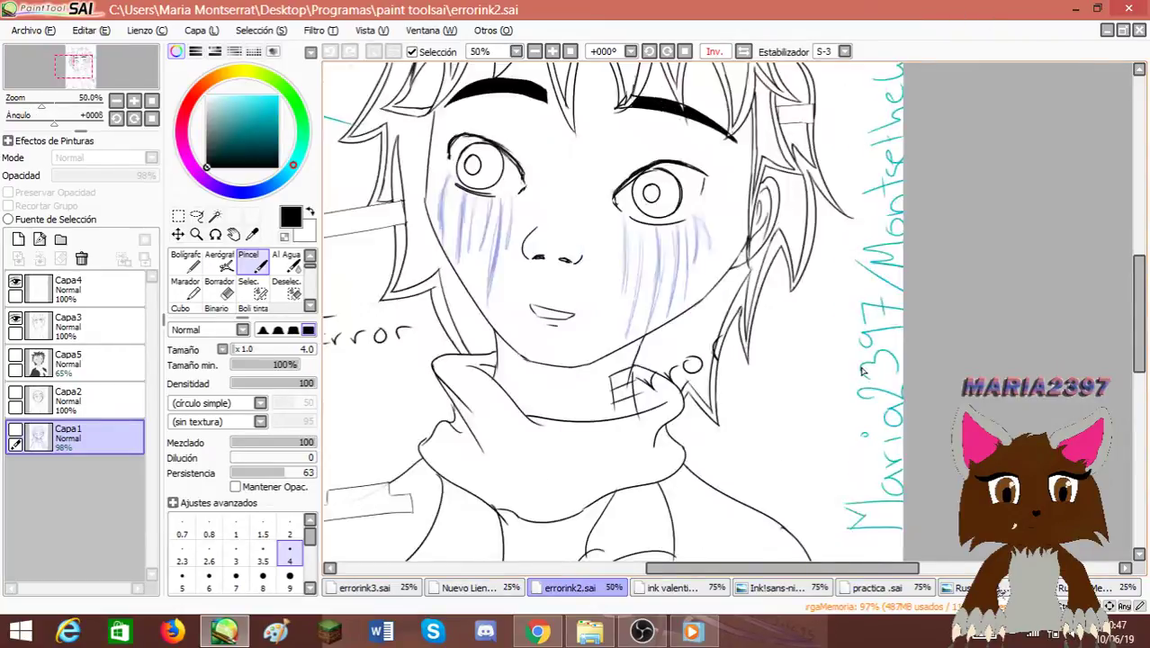
{"action": "scroll", "coordinate": [909, 417], "scroll_direction": "down", "scroll_amount": 3}
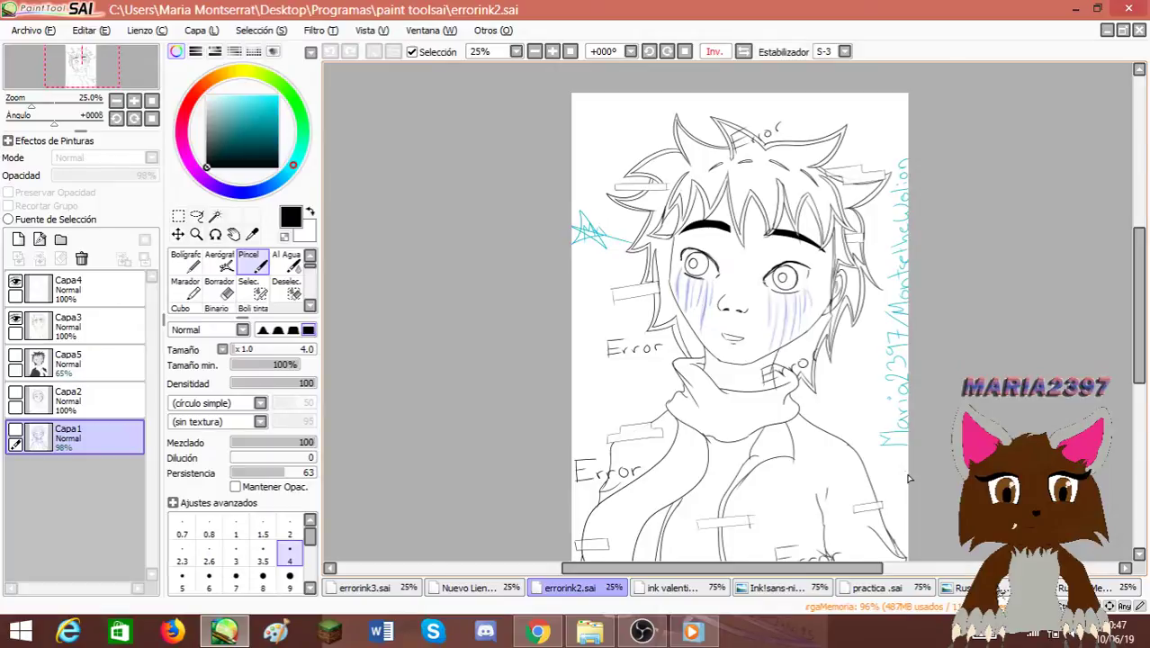
{"action": "scroll", "coordinate": [922, 270], "scroll_direction": "down", "scroll_amount": 1}
{"action": "scroll", "coordinate": [900, 261], "scroll_direction": "up", "scroll_amount": 2}
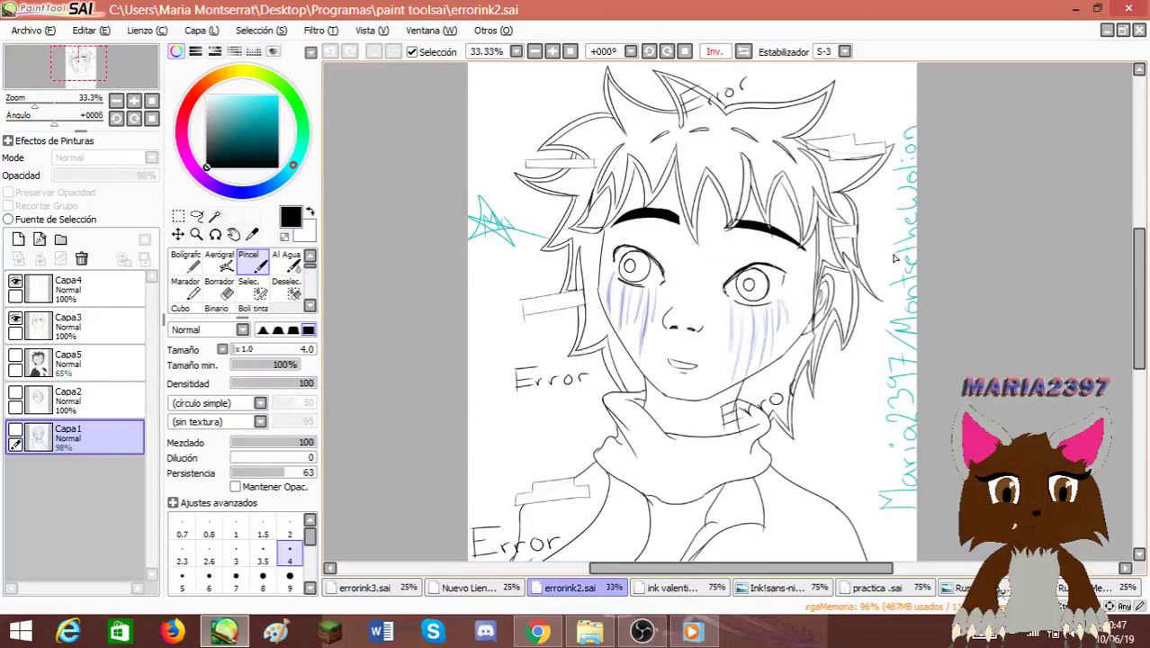
Toggle the Capa4 details off and back on, and show the Capa5 grey shading layer again.
{"action": "left_click", "coordinate": [16, 282]}
{"action": "left_click", "coordinate": [16, 283]}
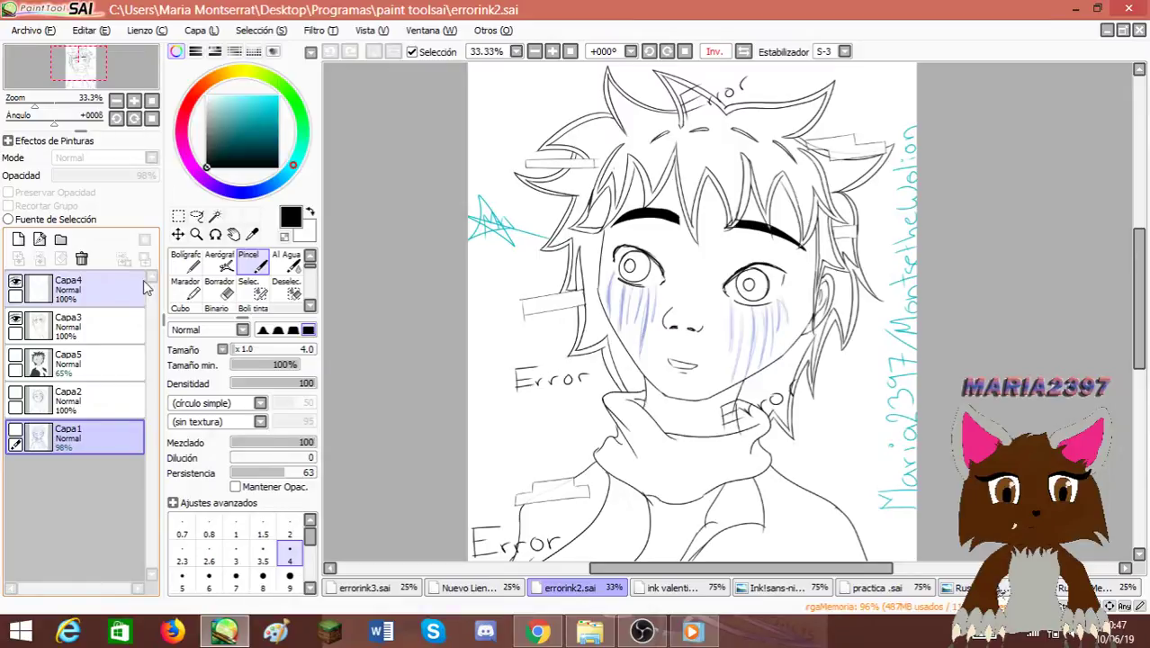
{"action": "left_click", "coordinate": [15, 358]}
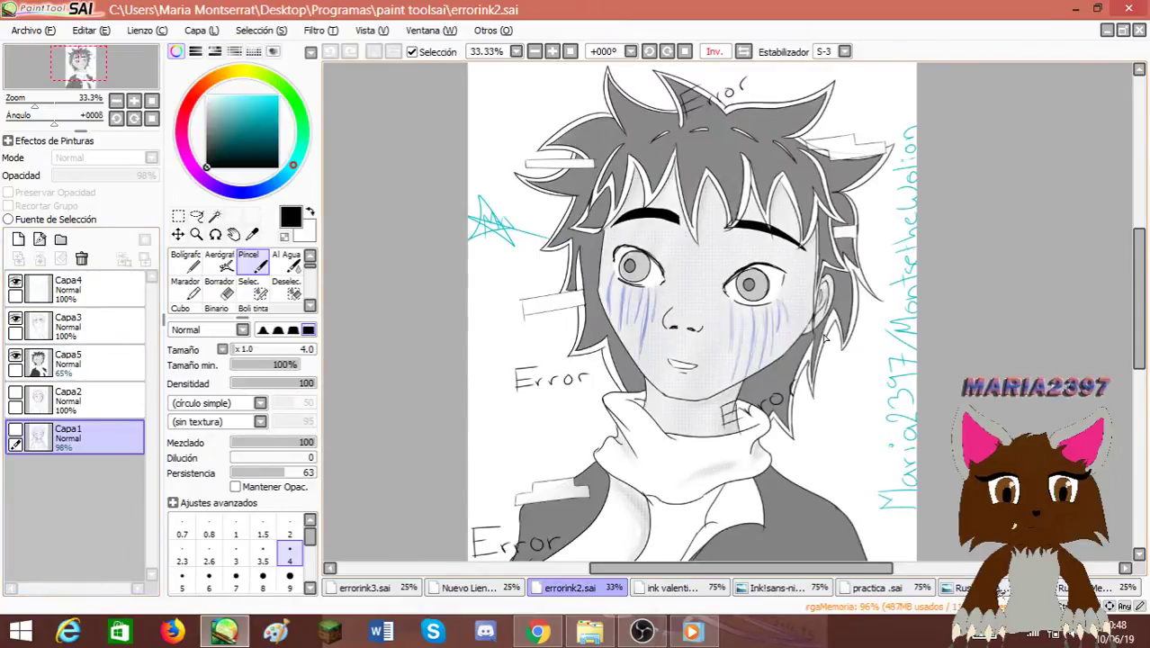
{"action": "mouse_move", "coordinate": [1138, 245]}
{"action": "left_mouse_down"}
{"action": "mouse_move", "coordinate": [1139, 295]}
{"action": "mouse_move", "coordinate": [1142, 235]}
{"action": "mouse_move", "coordinate": [1147, 409]}
{"action": "mouse_move", "coordinate": [1147, 325]}
{"action": "left_mouse_up"}
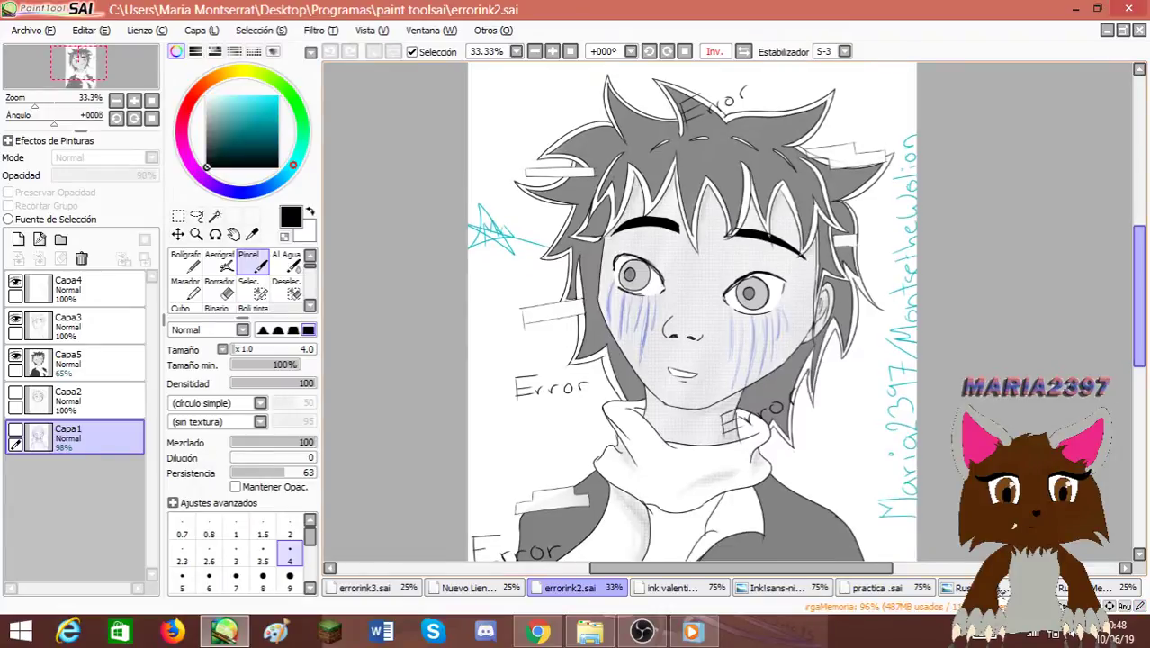
Compare the ink valentin.sai sketch with the shaded errorink2.sai drawing by alternating between the two canvases.
{"action": "left_click", "coordinate": [641, 594]}
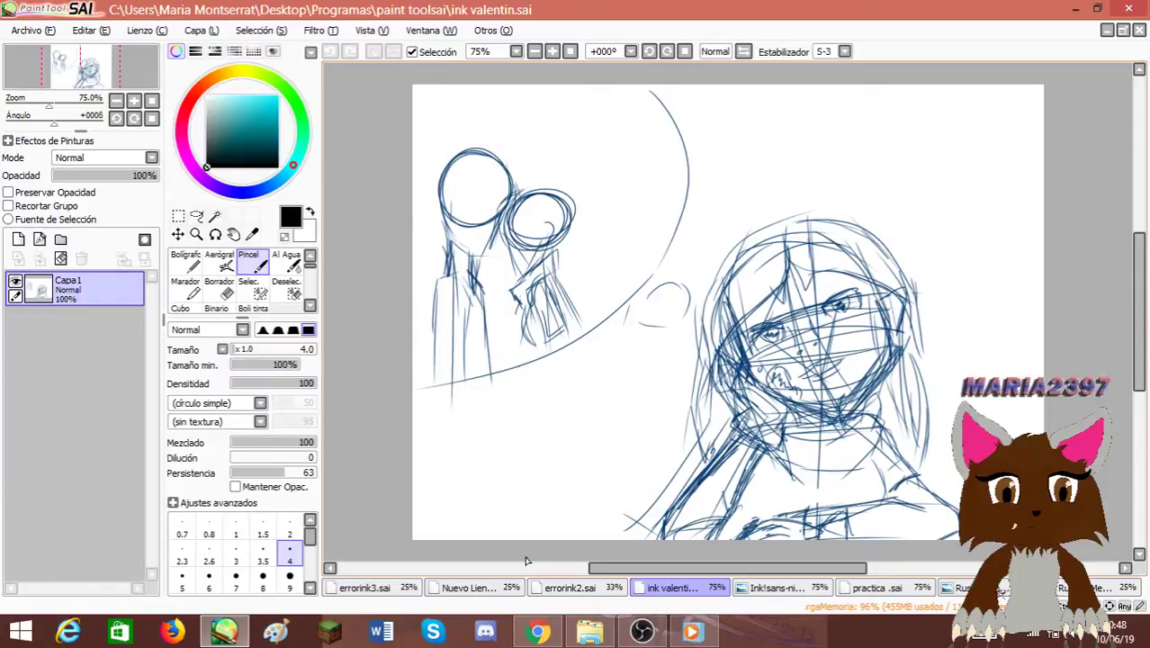
{"action": "left_click", "coordinate": [560, 587]}
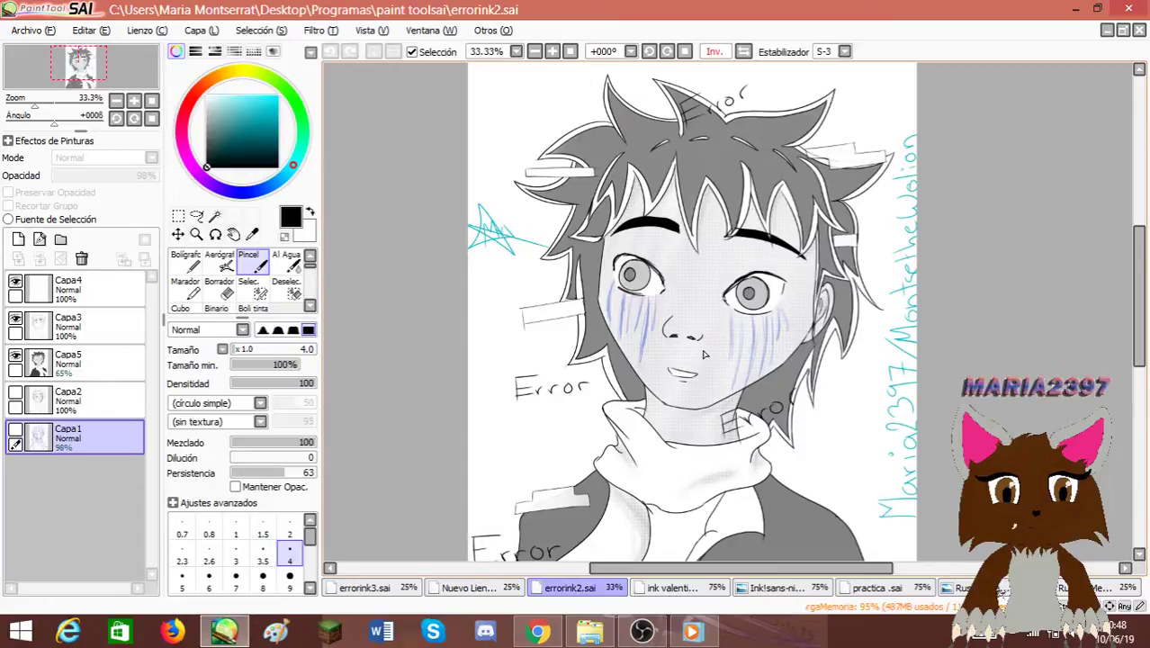
{"action": "left_click", "coordinate": [671, 587]}
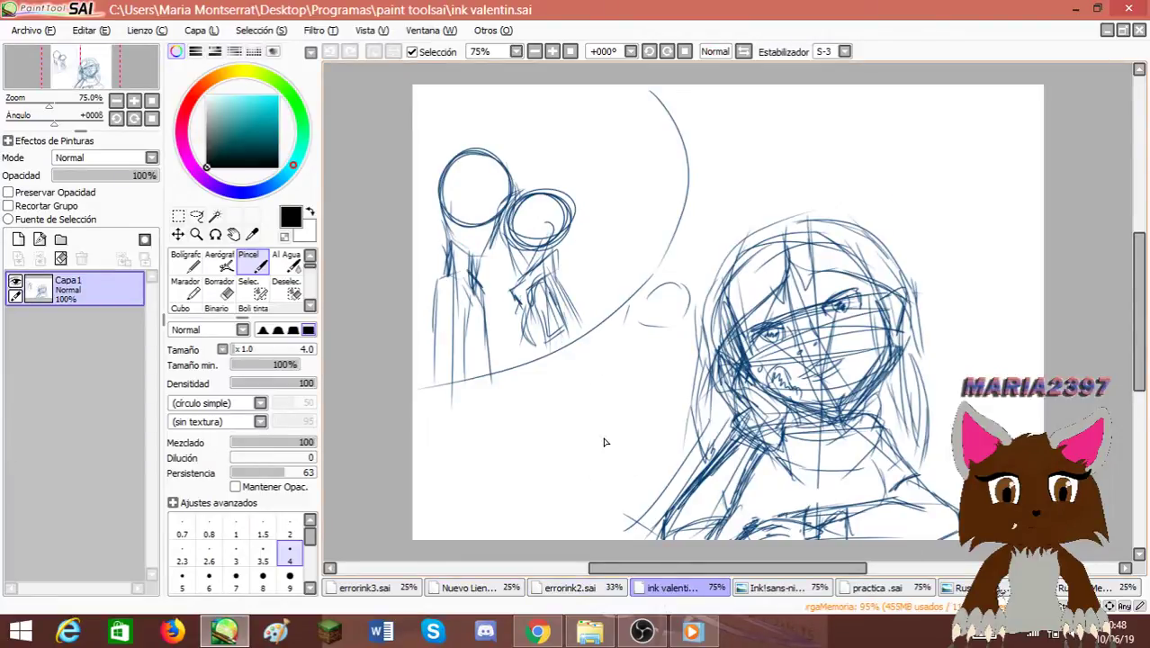
{"action": "left_click", "coordinate": [570, 587]}
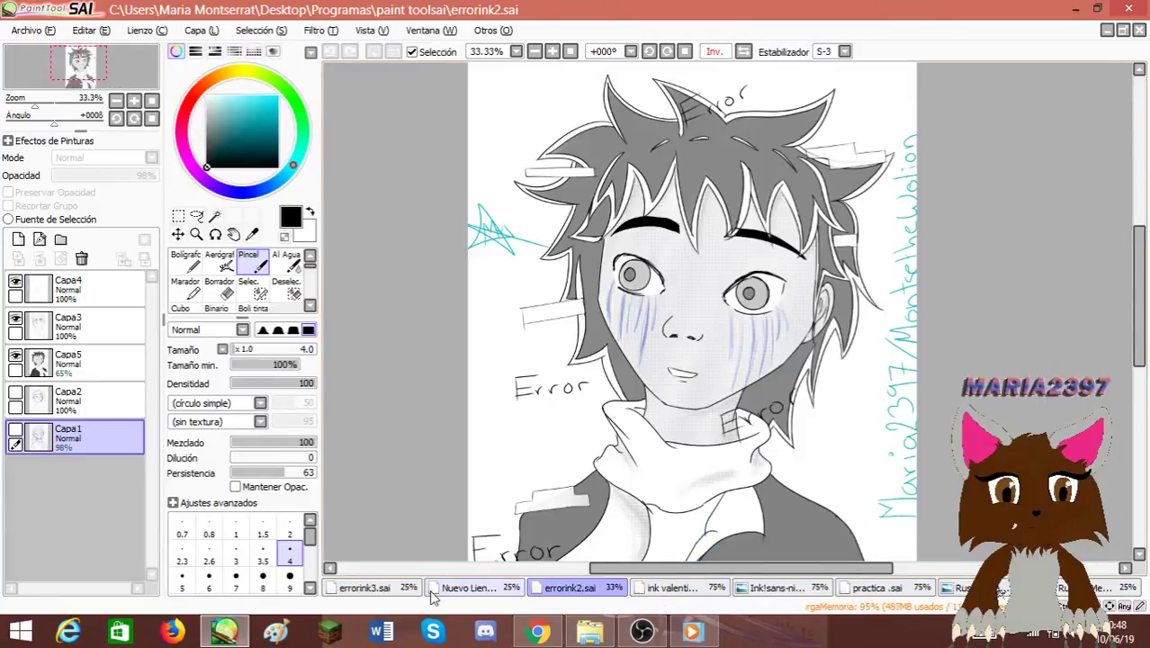
Bring up errorink3.sai and examine the comic's middle panel and the three characters in the top panel.
{"action": "left_click", "coordinate": [378, 588]}
{"action": "scroll", "coordinate": [698, 206], "scroll_direction": "up", "scroll_amount": 2}
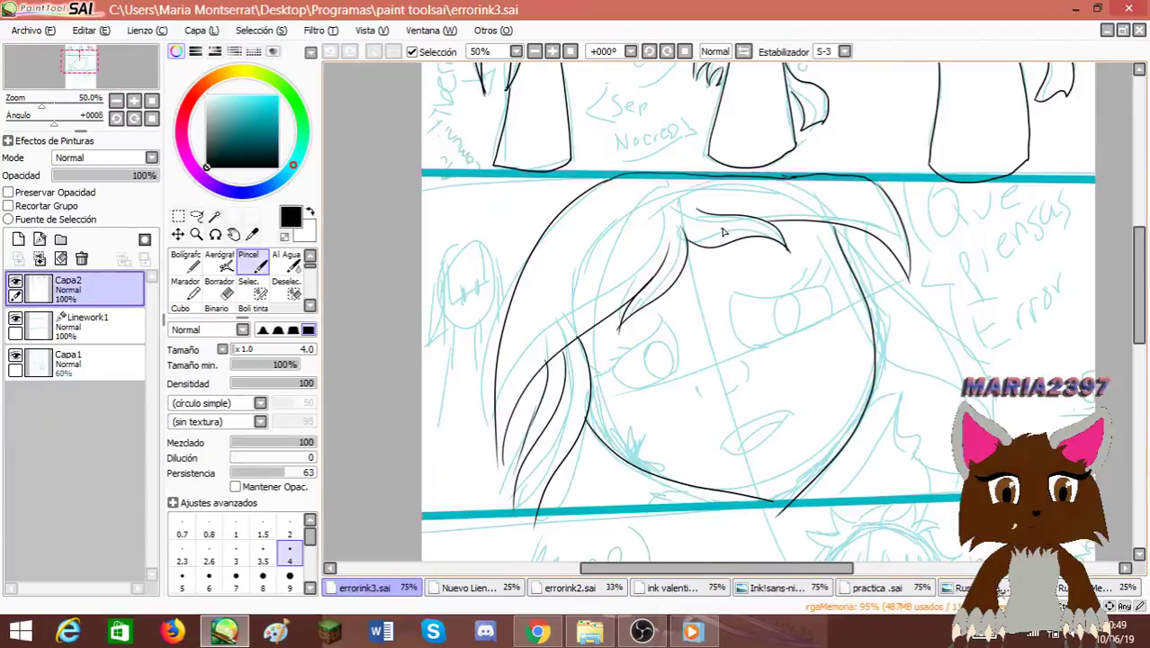
{"action": "scroll", "coordinate": [747, 193], "scroll_direction": "down", "scroll_amount": 2}
{"action": "scroll", "coordinate": [767, 186], "scroll_direction": "up", "scroll_amount": 1}
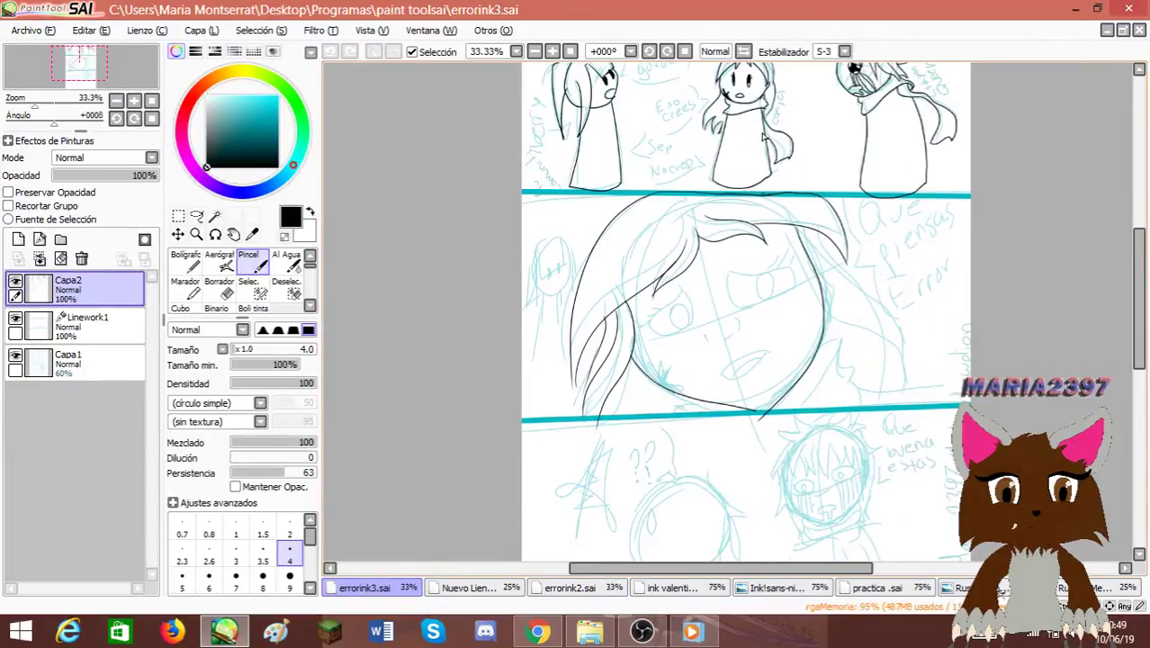
{"action": "left_click_drag", "start_coordinate": [1132, 261], "coordinate": [1132, 229]}
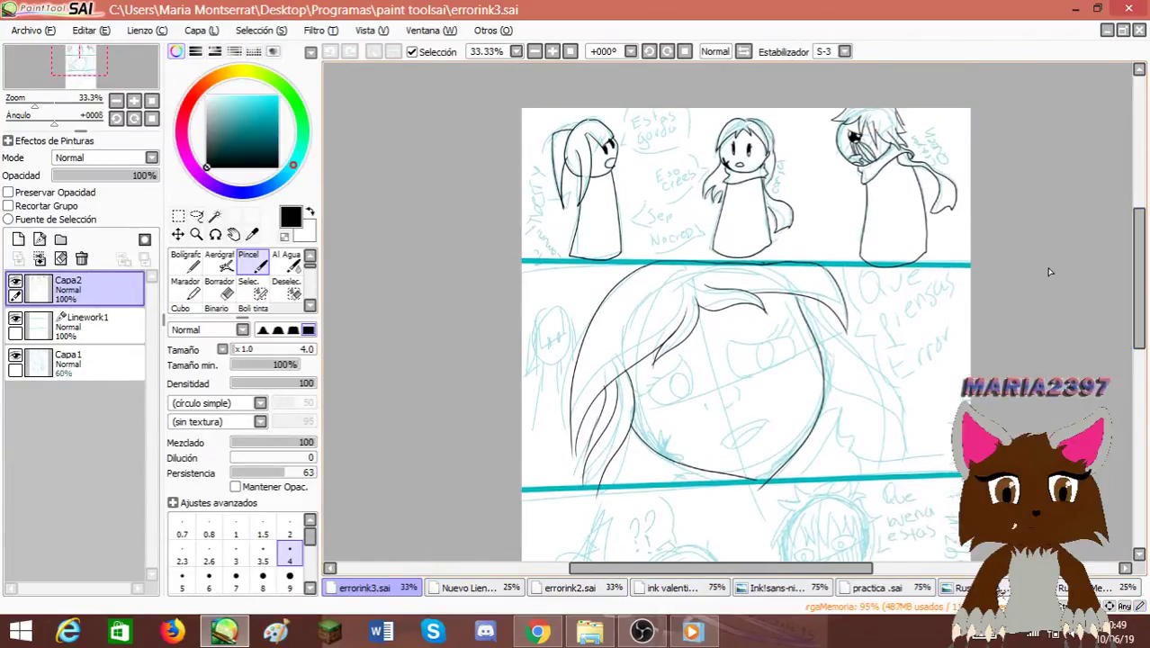
{"action": "scroll", "coordinate": [657, 148], "scroll_direction": "up", "scroll_amount": 2}
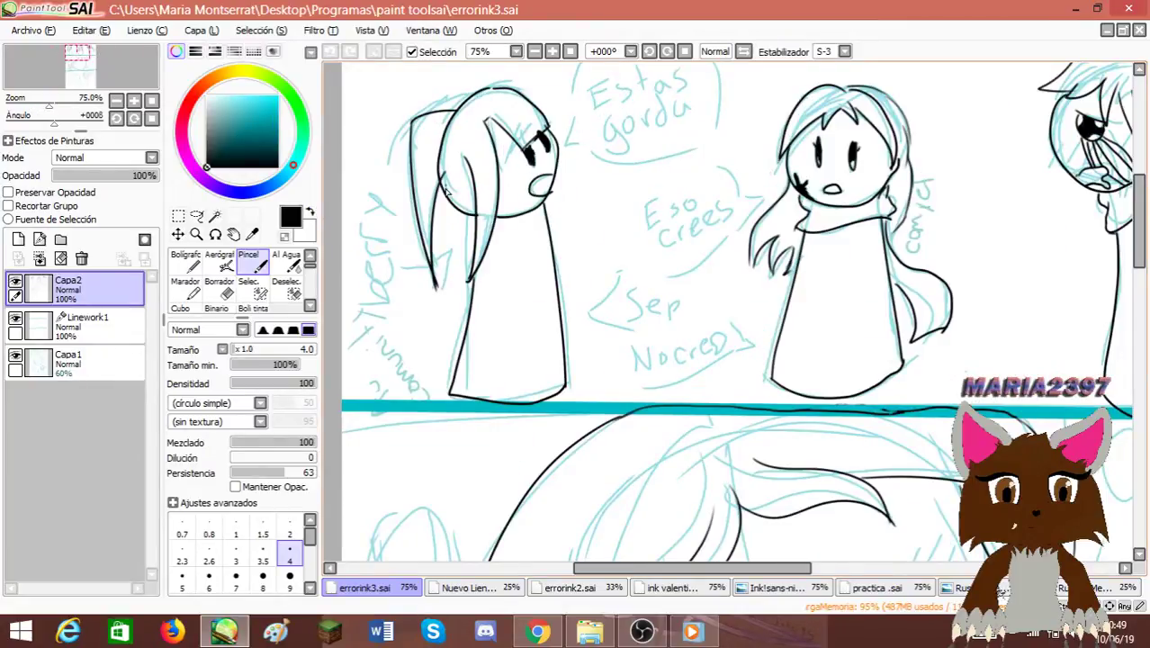
{"action": "scroll", "coordinate": [446, 189], "scroll_direction": "down", "scroll_amount": 1}
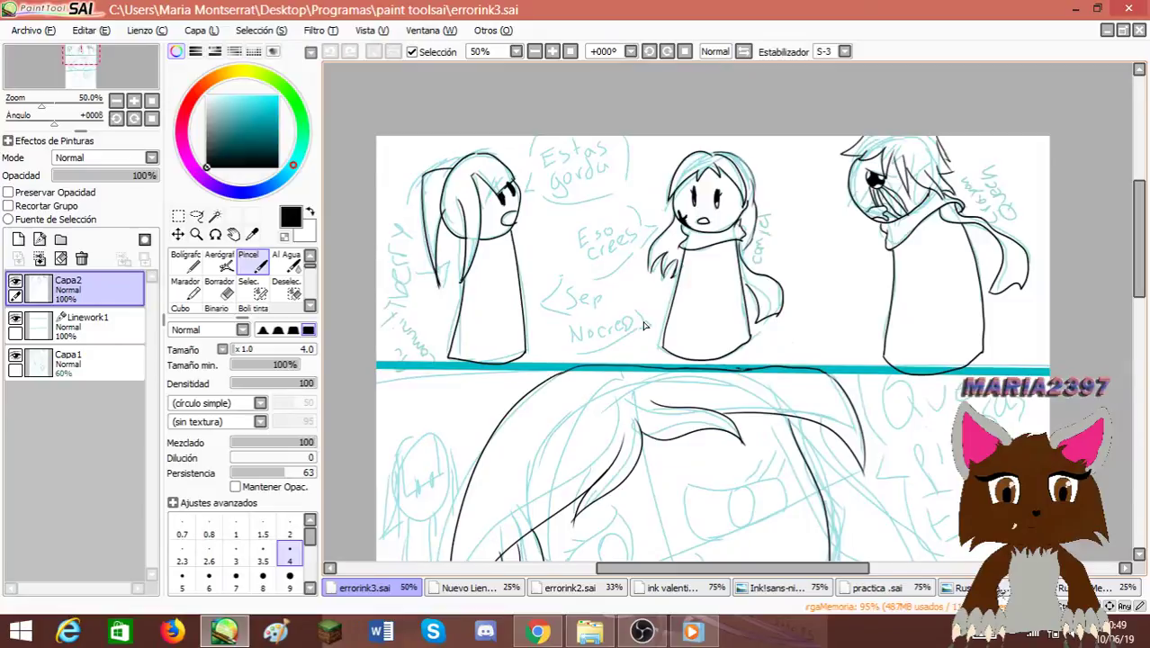
Erase the stray head-outline segment beside the ponytail of the top panel's first character with the size 9 eraser on Capa2.
{"action": "key", "text": "e"}
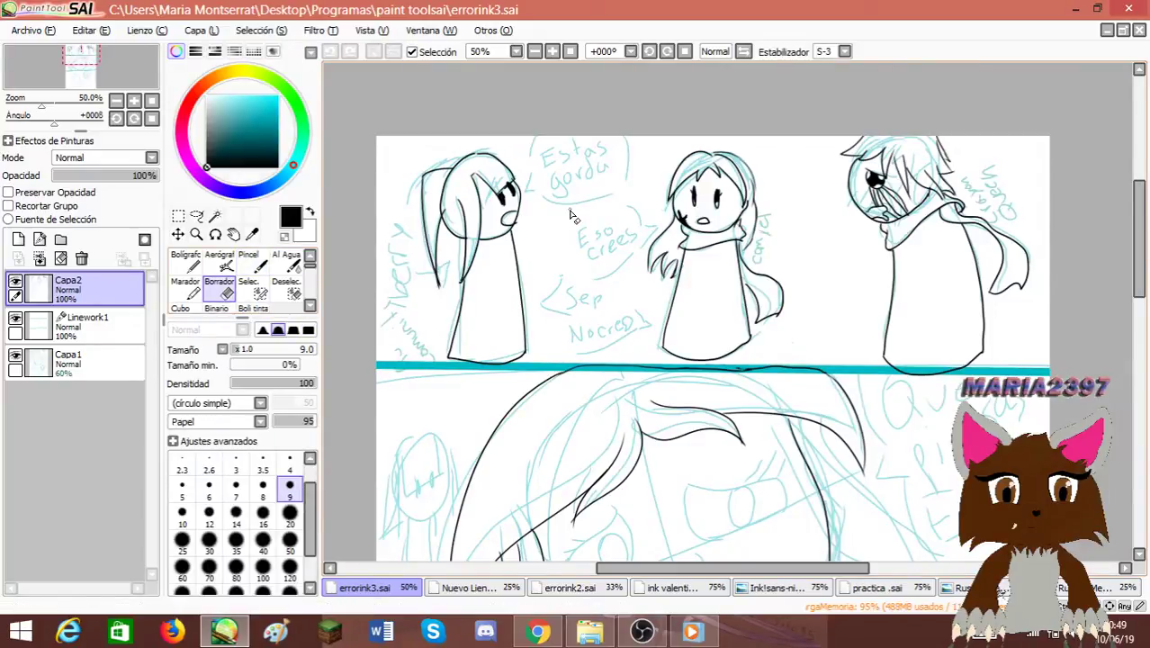
{"action": "mouse_move", "coordinate": [454, 219]}
{"action": "left_mouse_down"}
{"action": "mouse_move", "coordinate": [445, 216]}
{"action": "mouse_move", "coordinate": [461, 227]}
{"action": "left_mouse_up"}
{"action": "mouse_move", "coordinate": [452, 218]}
{"action": "left_mouse_down"}
{"action": "mouse_move", "coordinate": [443, 212]}
{"action": "mouse_move", "coordinate": [459, 227]}
{"action": "left_mouse_up"}
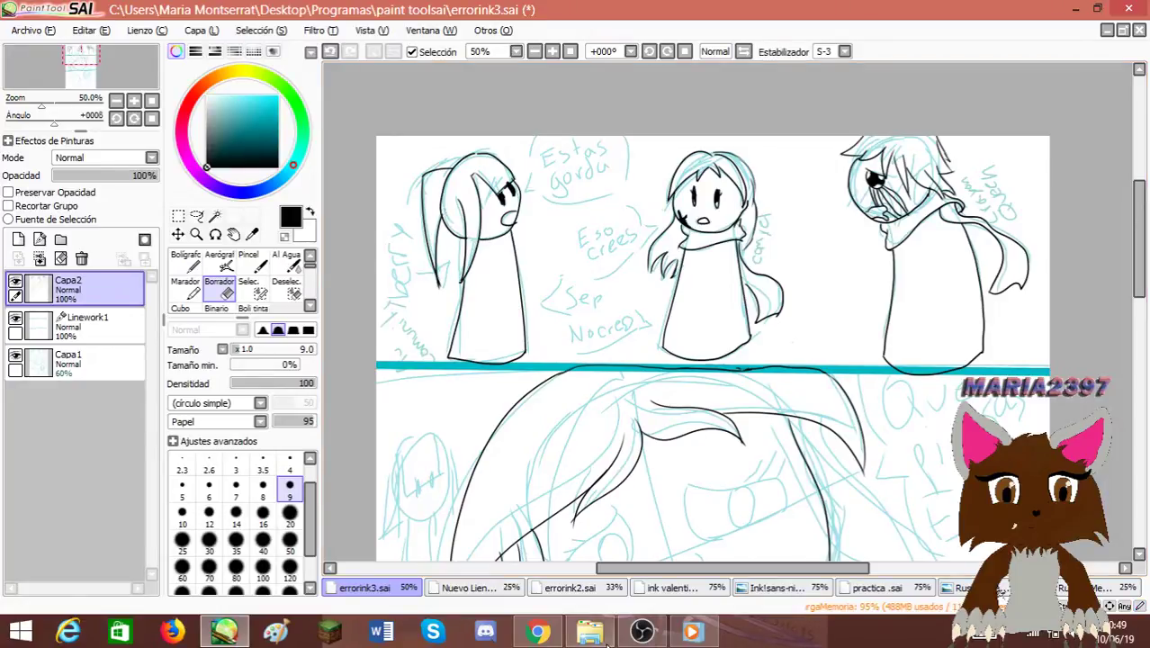
Show the ink valentin.sai, Ink!sans-nieve.jpg and practica .sai canvases one after another.
{"action": "left_click", "coordinate": [673, 587]}
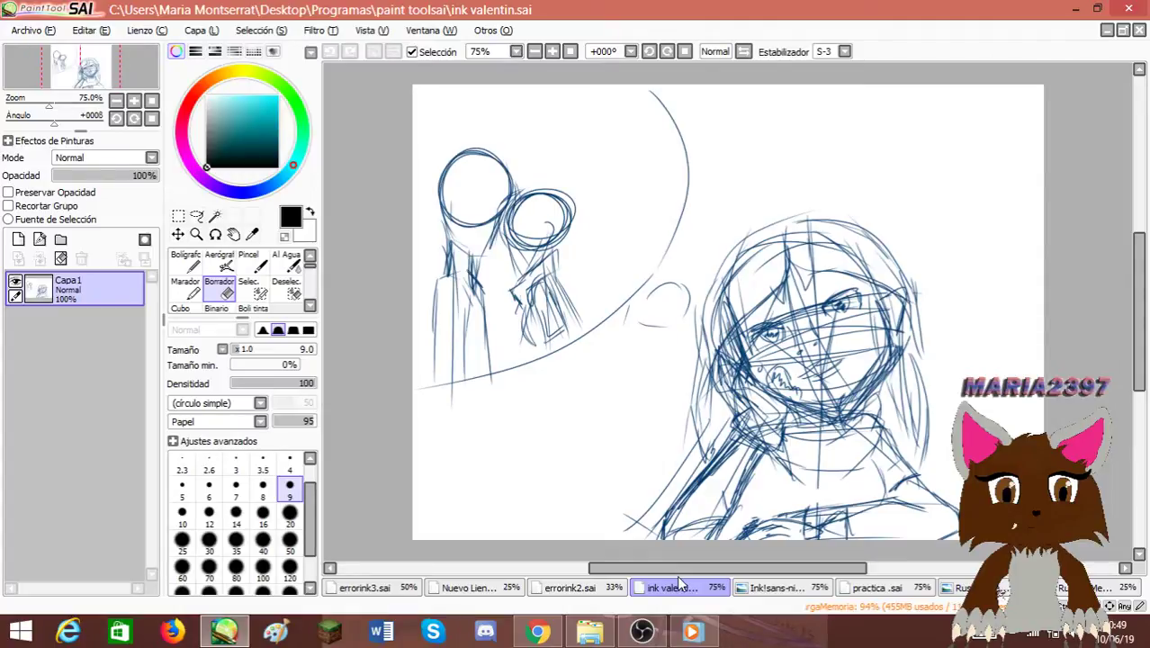
{"action": "left_click", "coordinate": [774, 588]}
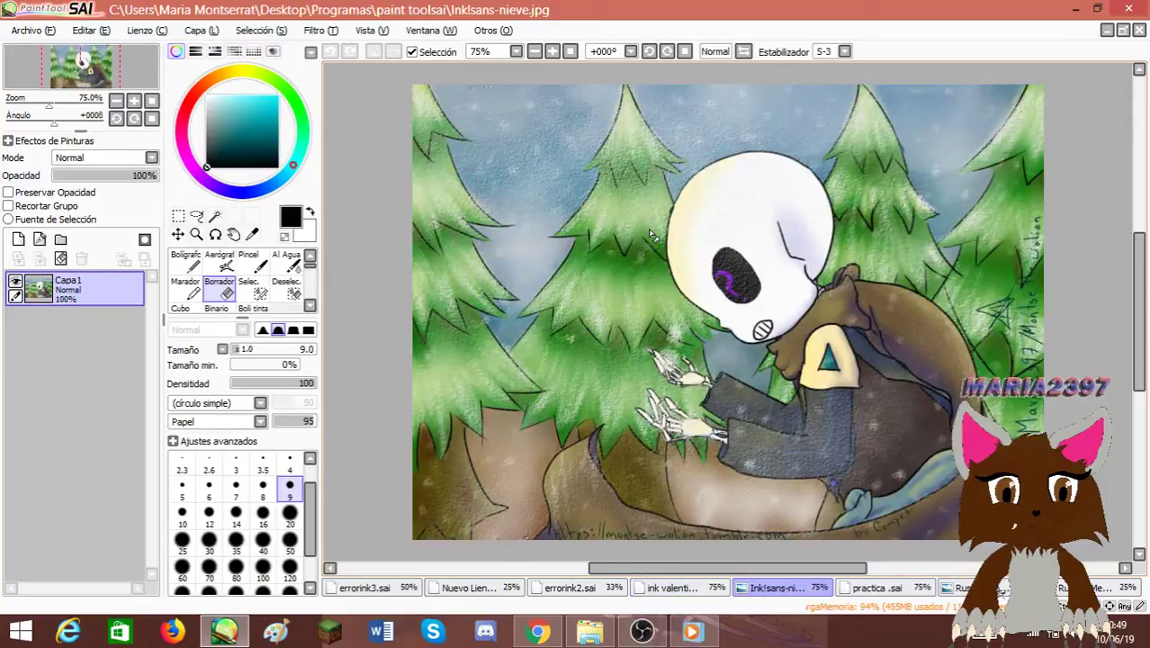
{"action": "left_click", "coordinate": [871, 588]}
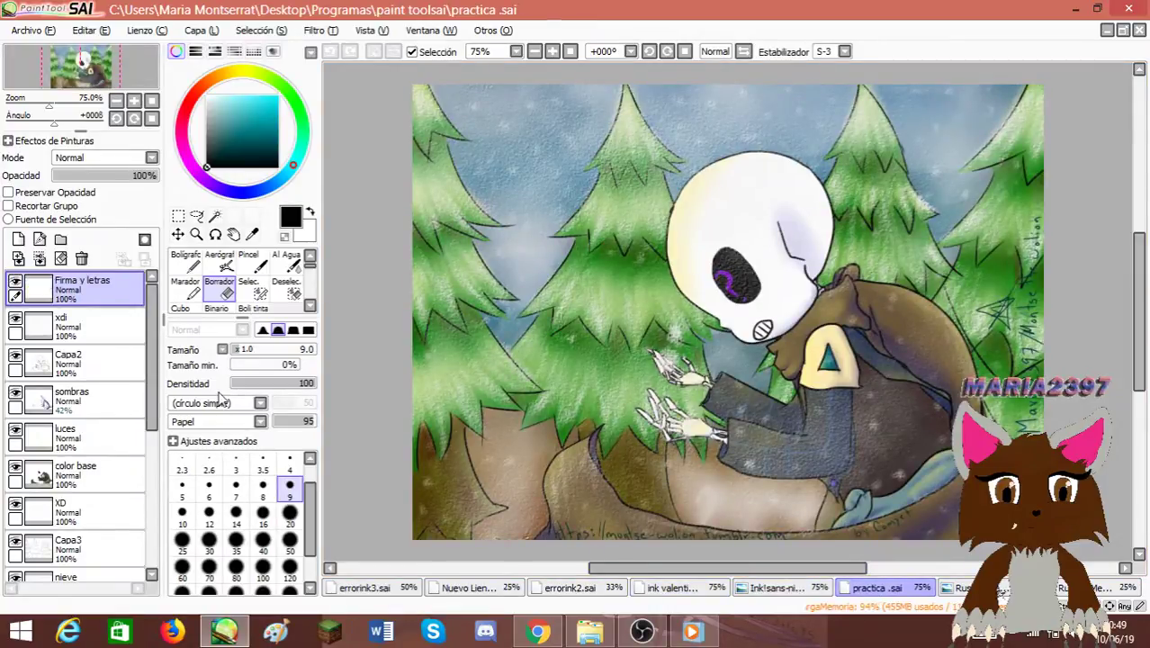
Look through practica .sai's layer list and hide Firma y letras and xdi, toggling xdi to compare the texture before leaving it hidden.
{"action": "scroll", "coordinate": [72, 414], "scroll_direction": "down", "scroll_amount": 3}
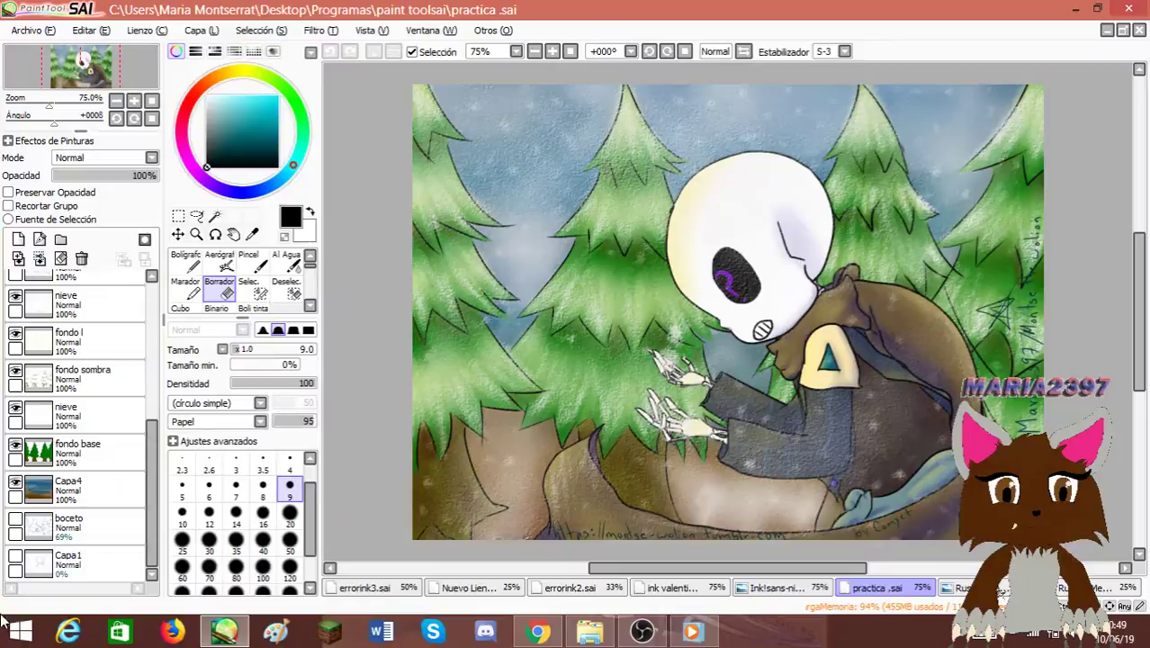
{"action": "left_click", "coordinate": [36, 416]}
{"action": "scroll", "coordinate": [36, 416], "scroll_direction": "up", "scroll_amount": 1}
{"action": "scroll", "coordinate": [36, 416], "scroll_direction": "up", "scroll_amount": 3}
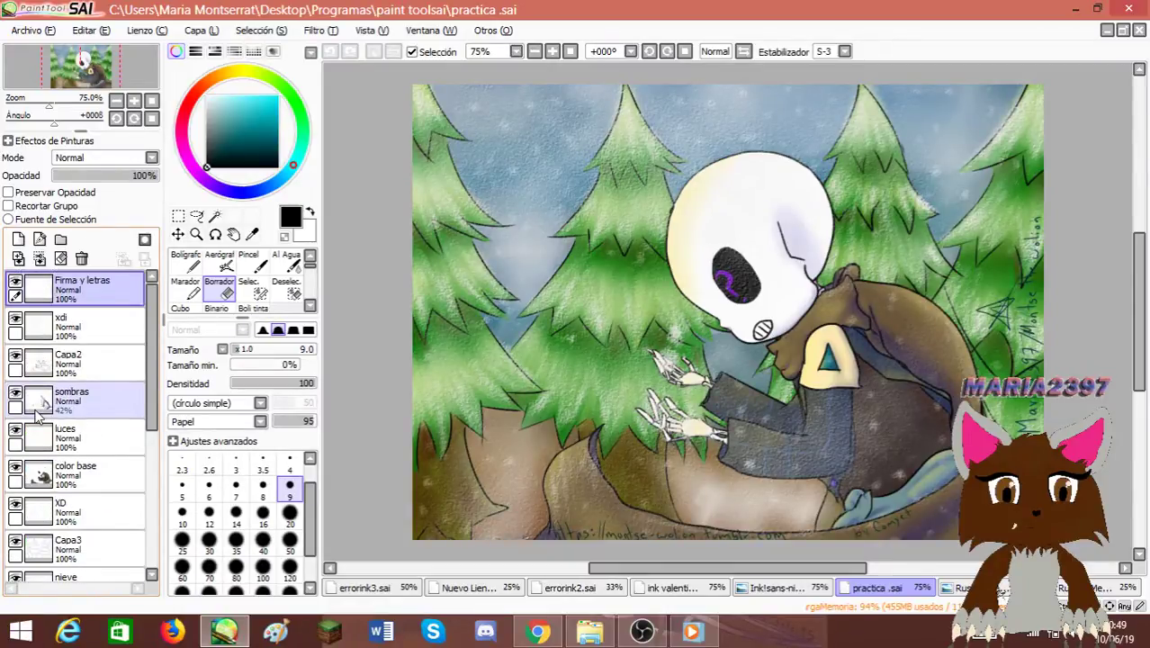
{"action": "left_click", "coordinate": [16, 285]}
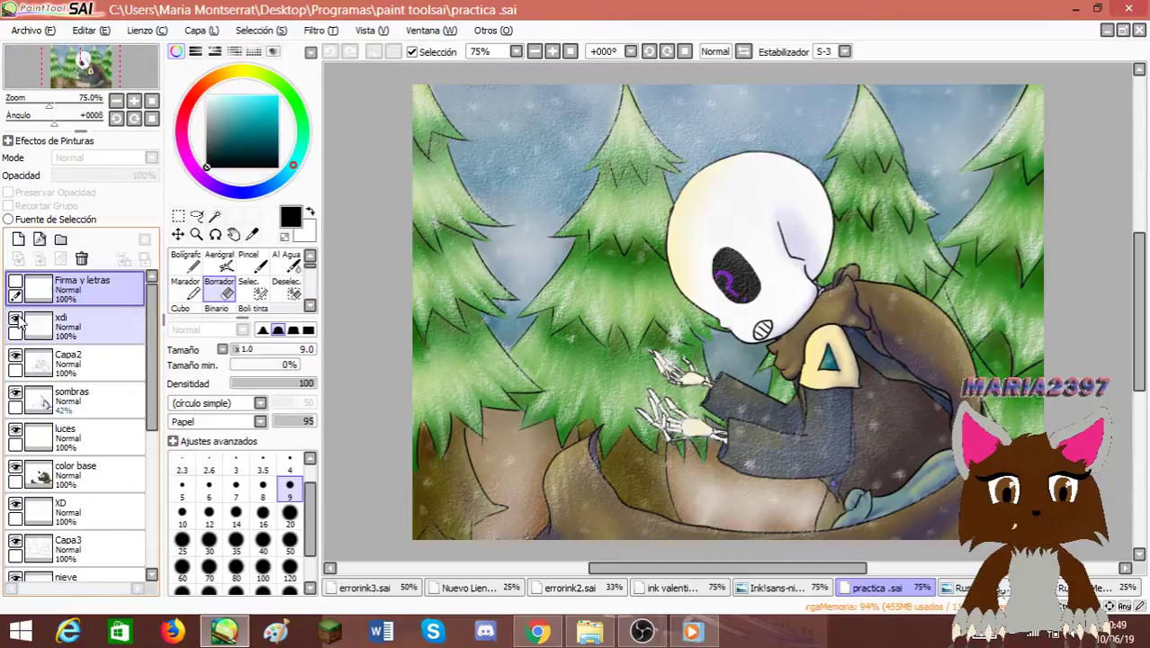
{"action": "left_click", "coordinate": [16, 321]}
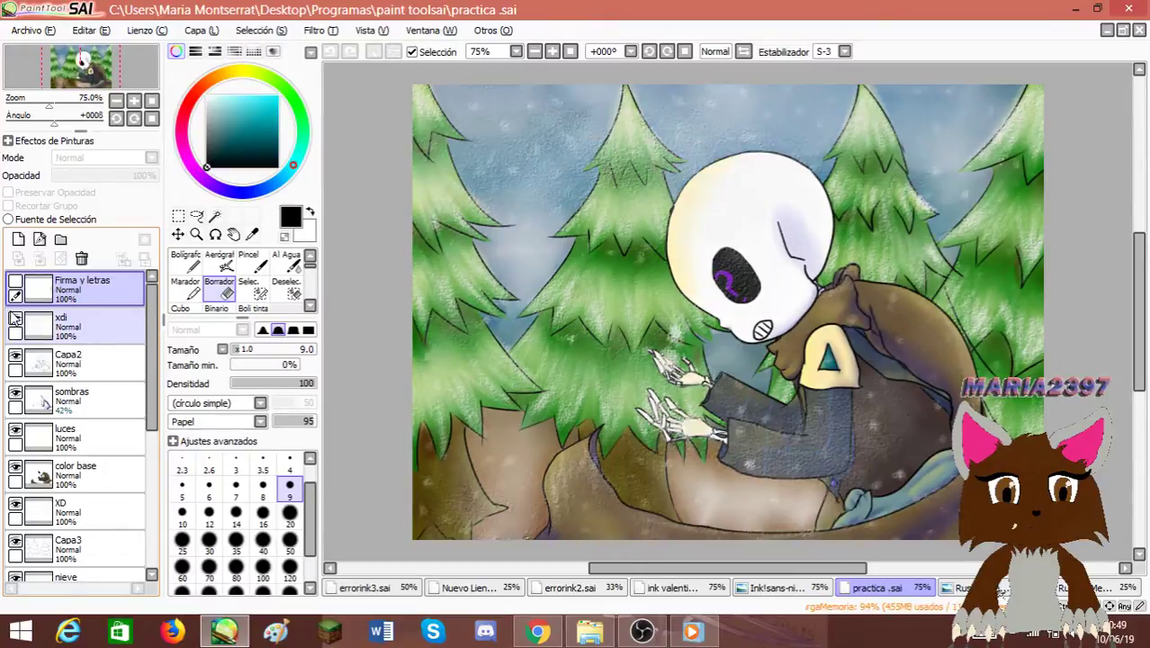
{"action": "left_click", "coordinate": [15, 321]}
{"action": "left_click", "coordinate": [15, 321]}
{"action": "left_click", "coordinate": [16, 320]}
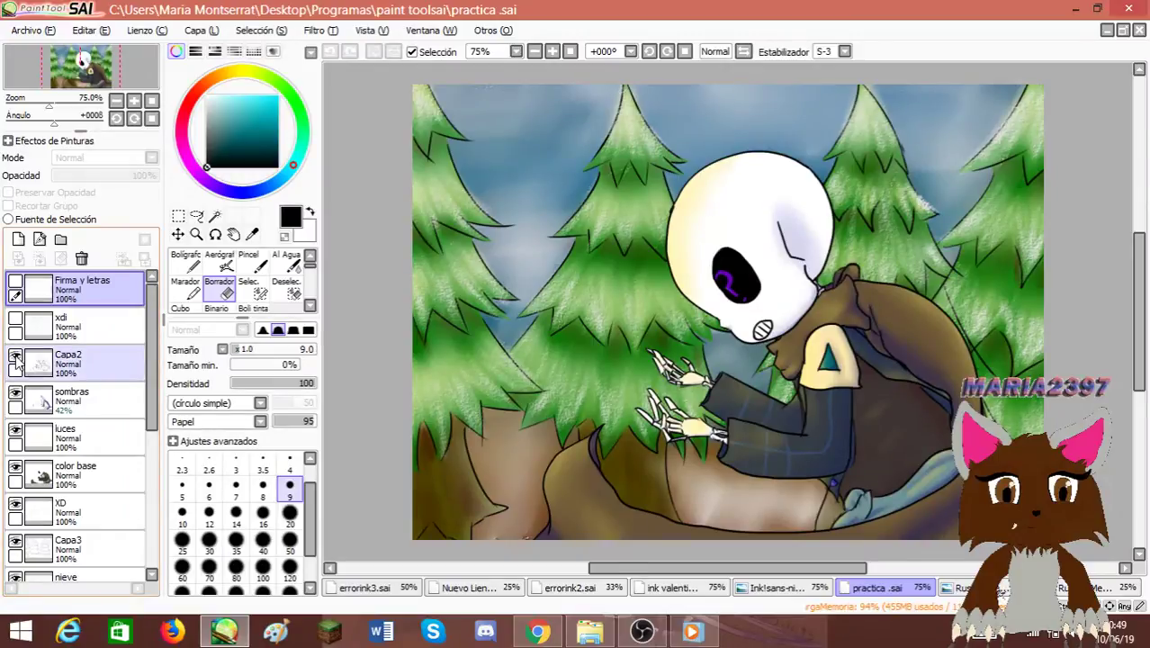
Toggle the Capa2 line art layer to show the character with and without outlines, leaving the layer hidden.
{"action": "left_click", "coordinate": [15, 357]}
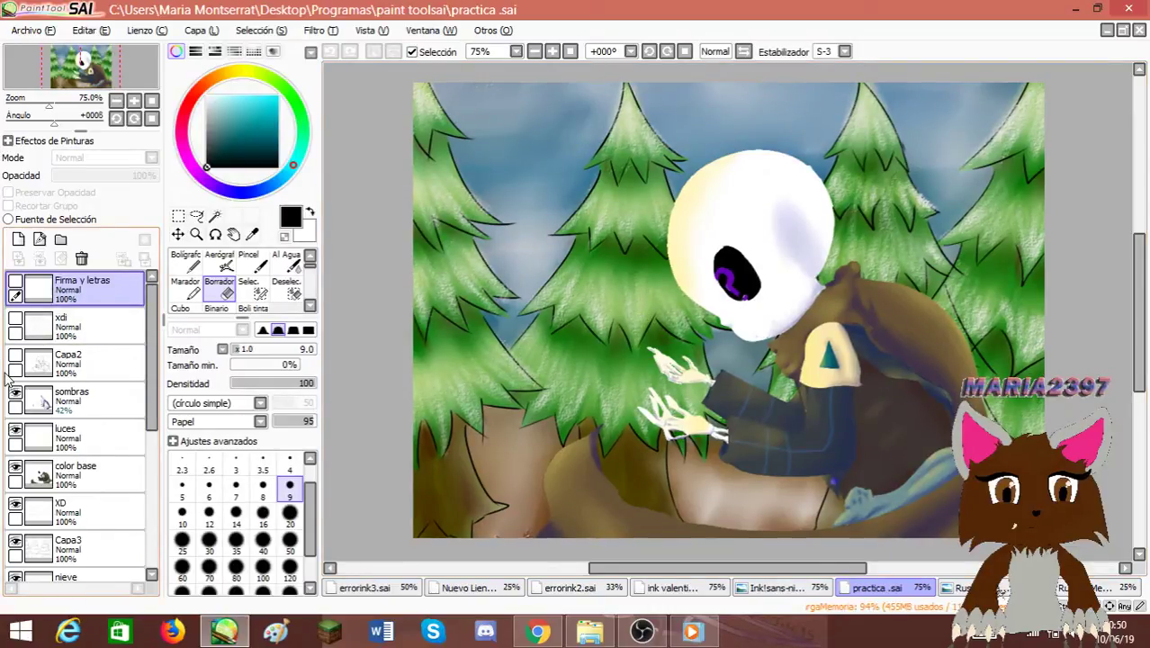
{"action": "left_click", "coordinate": [16, 357]}
{"action": "left_click", "coordinate": [15, 358]}
{"action": "left_click", "coordinate": [15, 357]}
{"action": "left_click", "coordinate": [15, 358]}
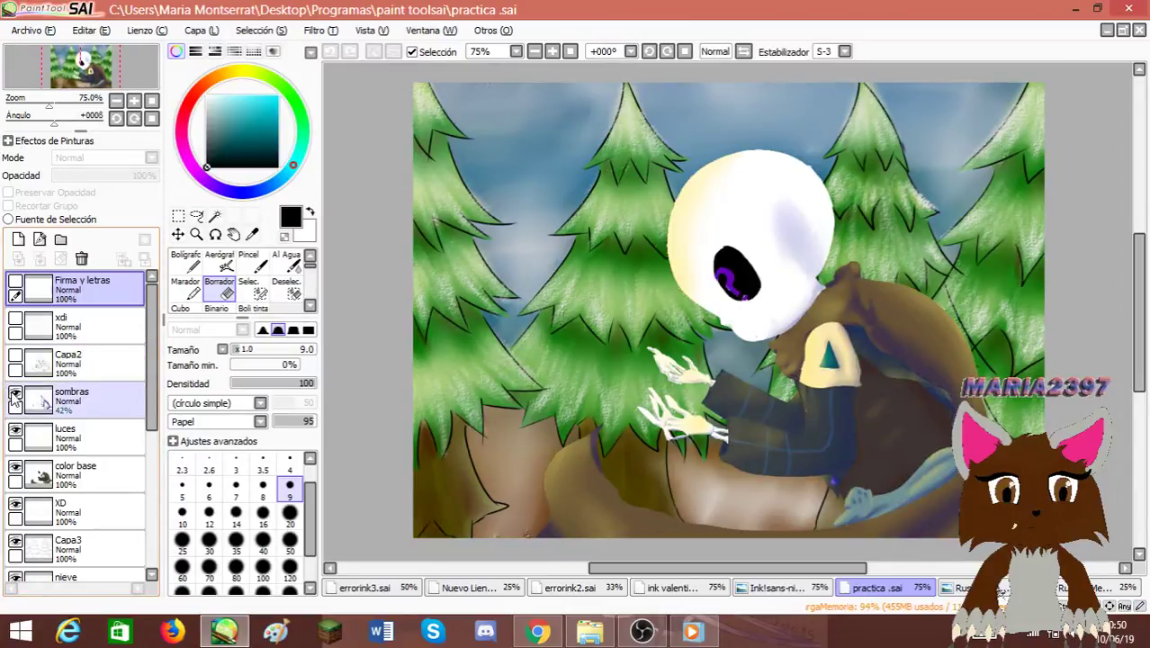
Compare the character with and without shading by toggling the sombras layer, leaving it visible.
{"action": "left_click", "coordinate": [15, 398]}
{"action": "left_click", "coordinate": [15, 398]}
{"action": "left_click", "coordinate": [16, 398]}
{"action": "left_click", "coordinate": [15, 398]}
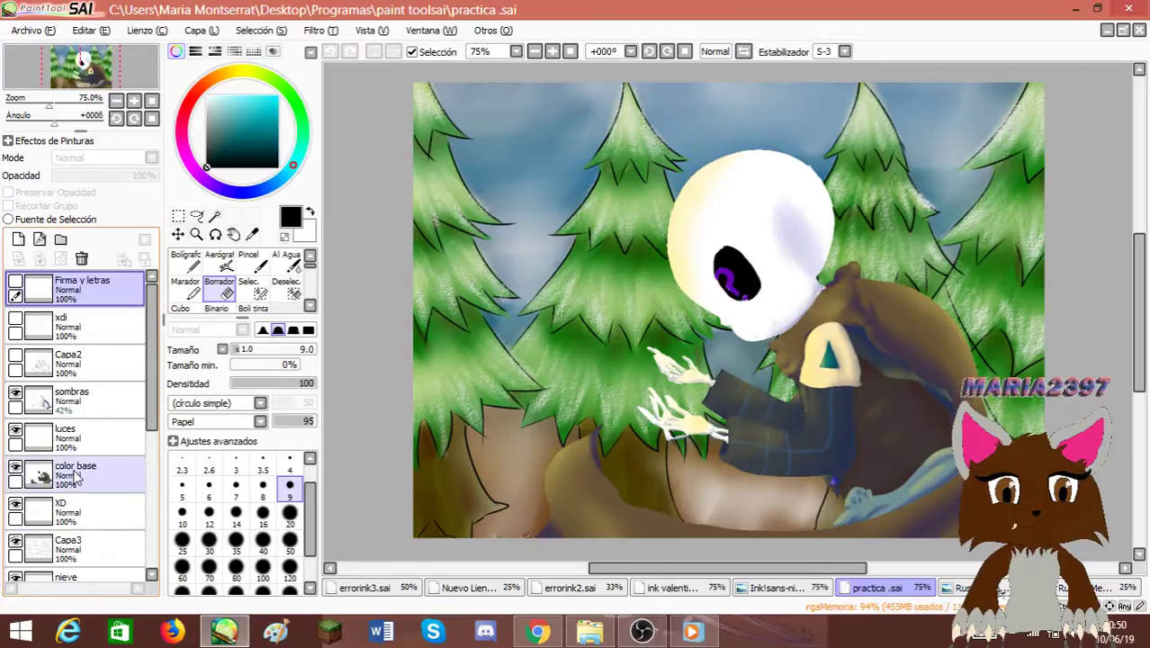
Vary the sombras layer's opacity, ending at 41%, and hide the layer.
{"action": "left_click", "coordinate": [81, 398]}
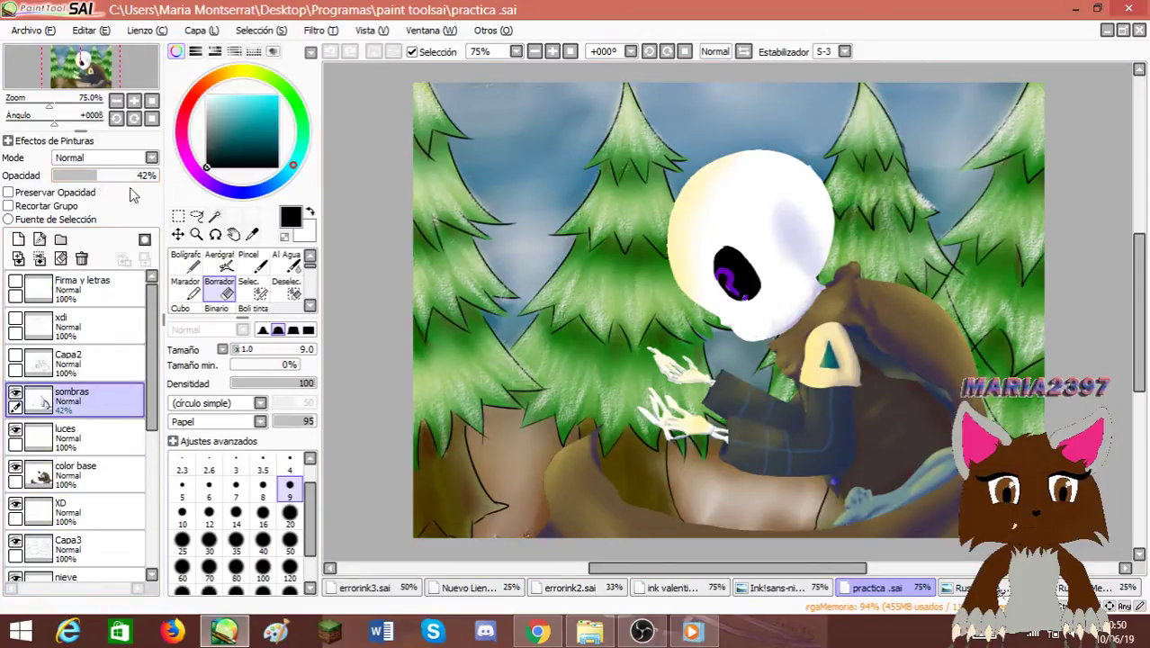
{"action": "mouse_move", "coordinate": [137, 178]}
{"action": "left_mouse_down"}
{"action": "mouse_move", "coordinate": [176, 185]}
{"action": "mouse_move", "coordinate": [105, 179]}
{"action": "mouse_move", "coordinate": [112, 194]}
{"action": "left_mouse_up"}
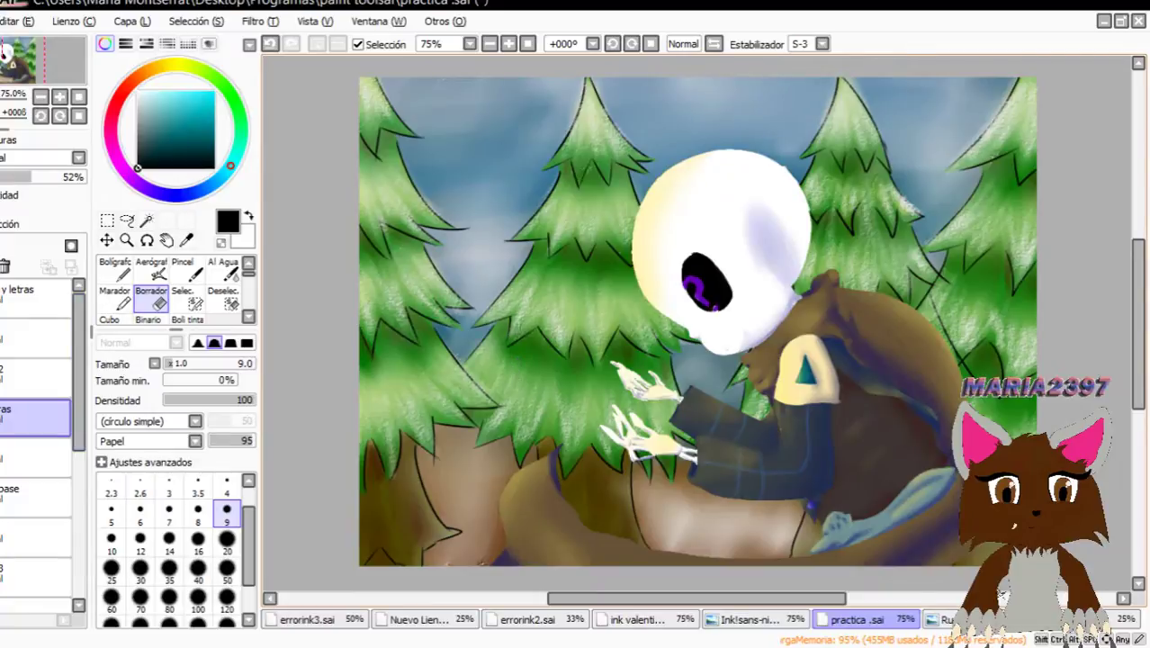
{"action": "left_click_drag", "start_coordinate": [44, 175], "coordinate": [21, 178]}
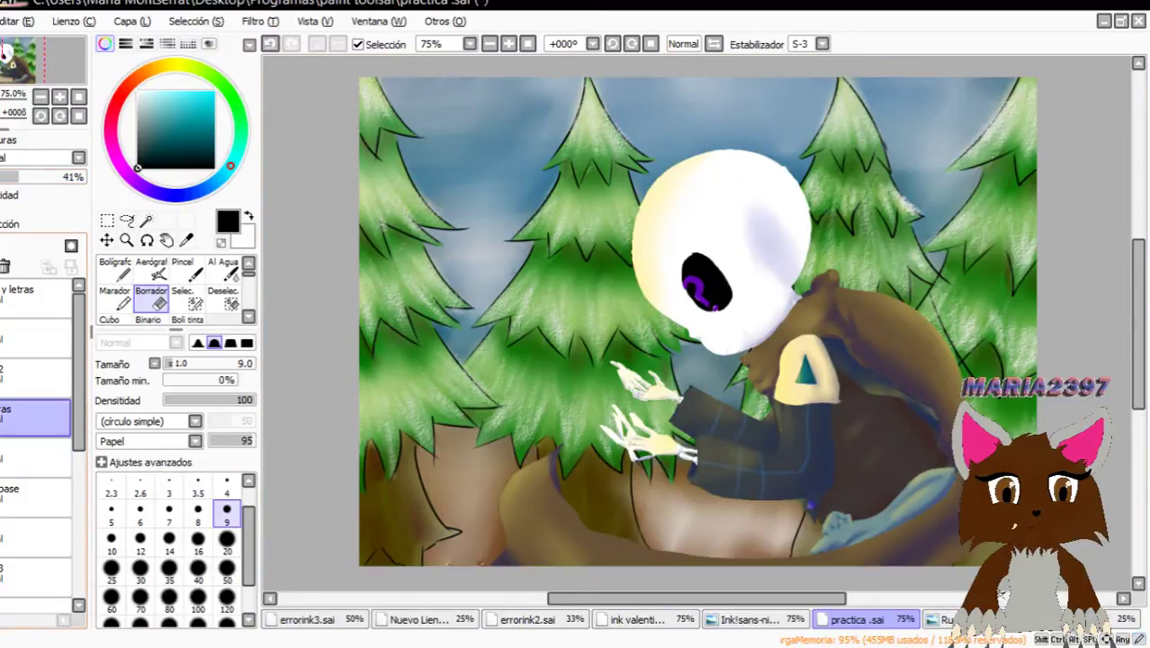
{"action": "left_click", "coordinate": [2, 418]}
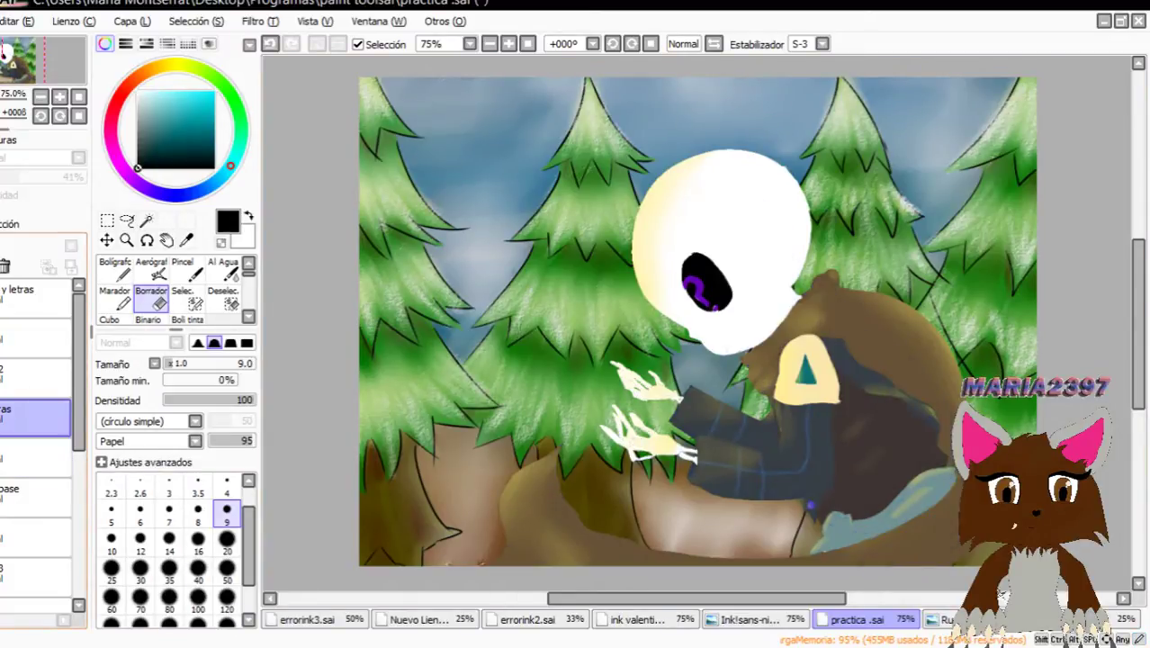
Toggle the luces layer repeatedly to demonstrate the character's highlights, leaving the layer hidden.
{"action": "left_click", "coordinate": [2, 458]}
{"action": "left_click", "coordinate": [1, 457]}
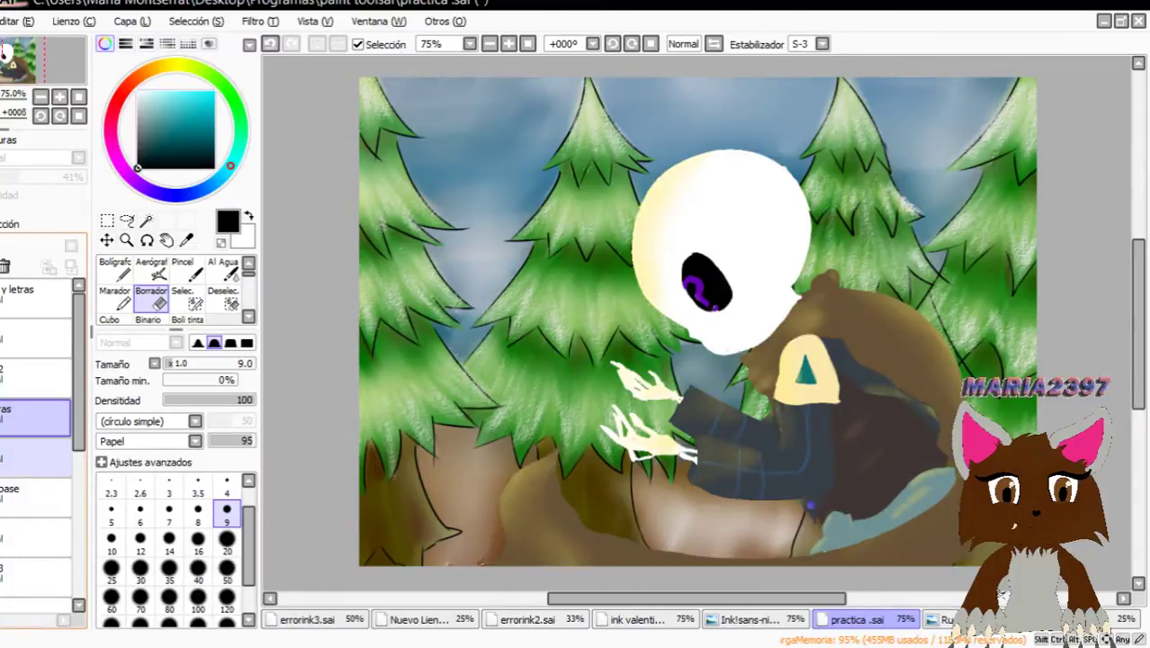
{"action": "left_click", "coordinate": [2, 457]}
{"action": "left_click", "coordinate": [2, 458]}
{"action": "left_click", "coordinate": [2, 457]}
{"action": "left_click", "coordinate": [2, 457]}
{"action": "left_click", "coordinate": [1, 458]}
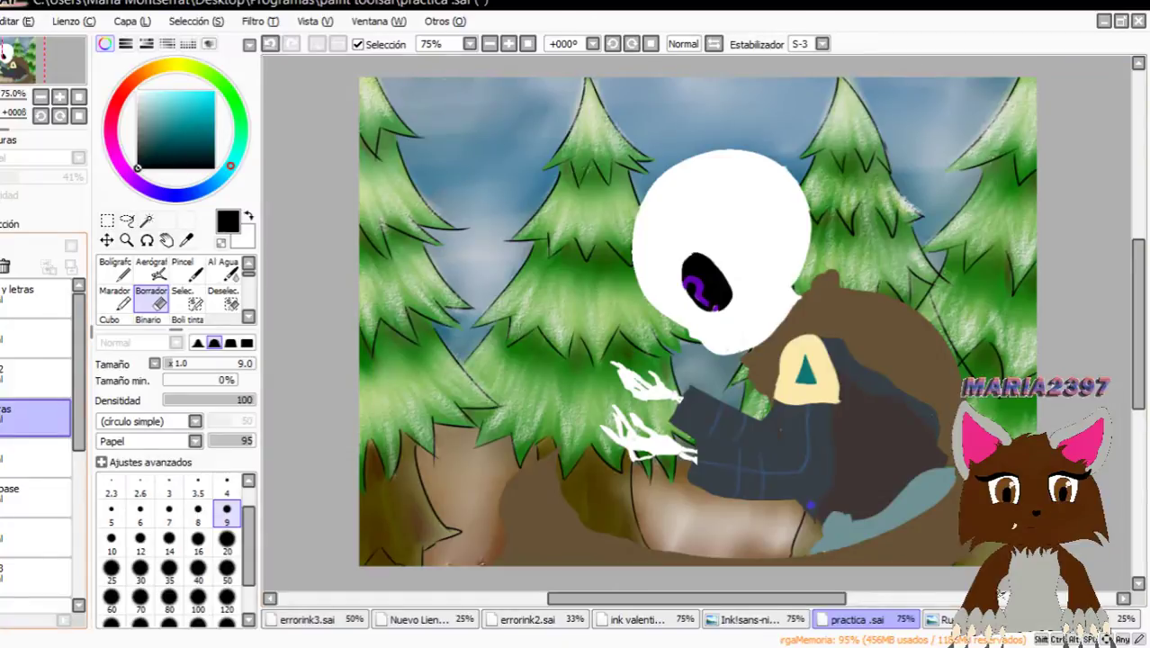
Demonstrate the character's flat colors by toggling the color base layer and viewing it up close, leaving the layer hidden.
{"action": "left_click", "coordinate": [2, 499]}
{"action": "left_click", "coordinate": [1, 499]}
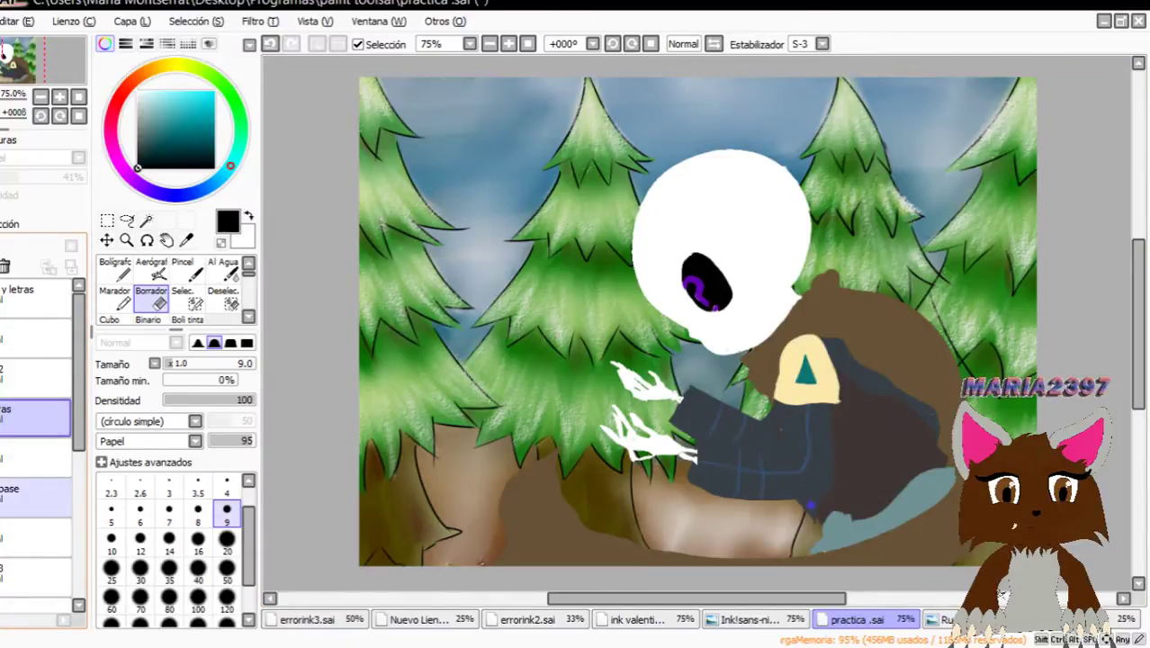
{"action": "left_click", "coordinate": [1, 498]}
{"action": "left_click", "coordinate": [1, 499]}
{"action": "left_click", "coordinate": [2, 499]}
{"action": "left_click", "coordinate": [2, 499]}
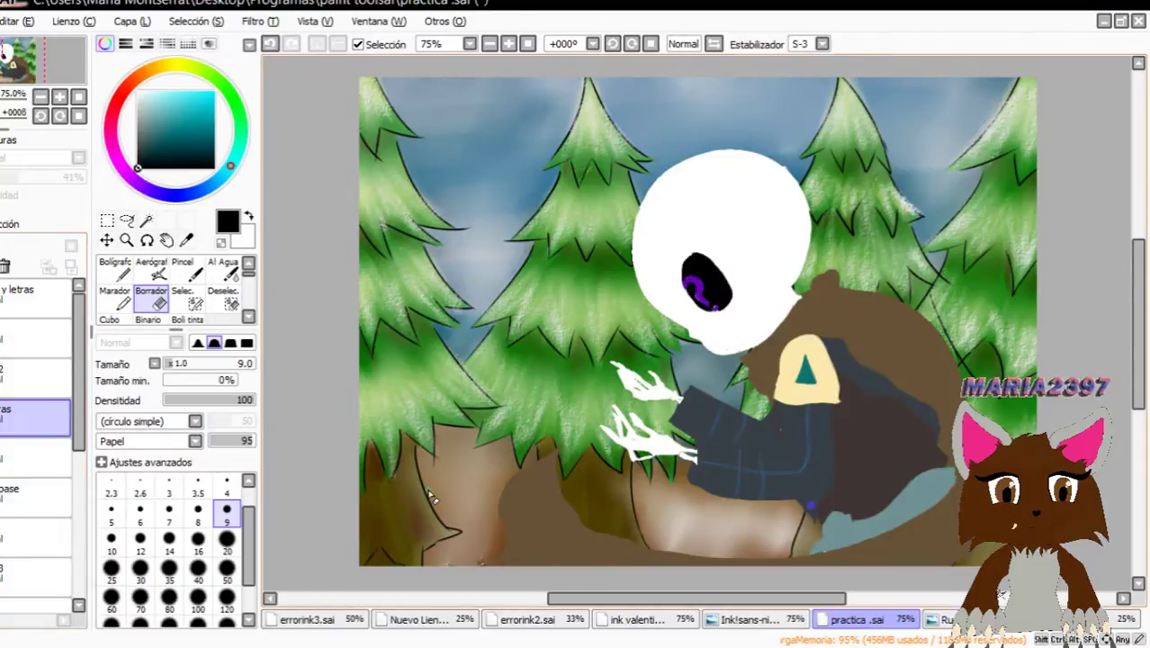
{"action": "scroll", "coordinate": [652, 440], "scroll_direction": "up", "scroll_amount": 2}
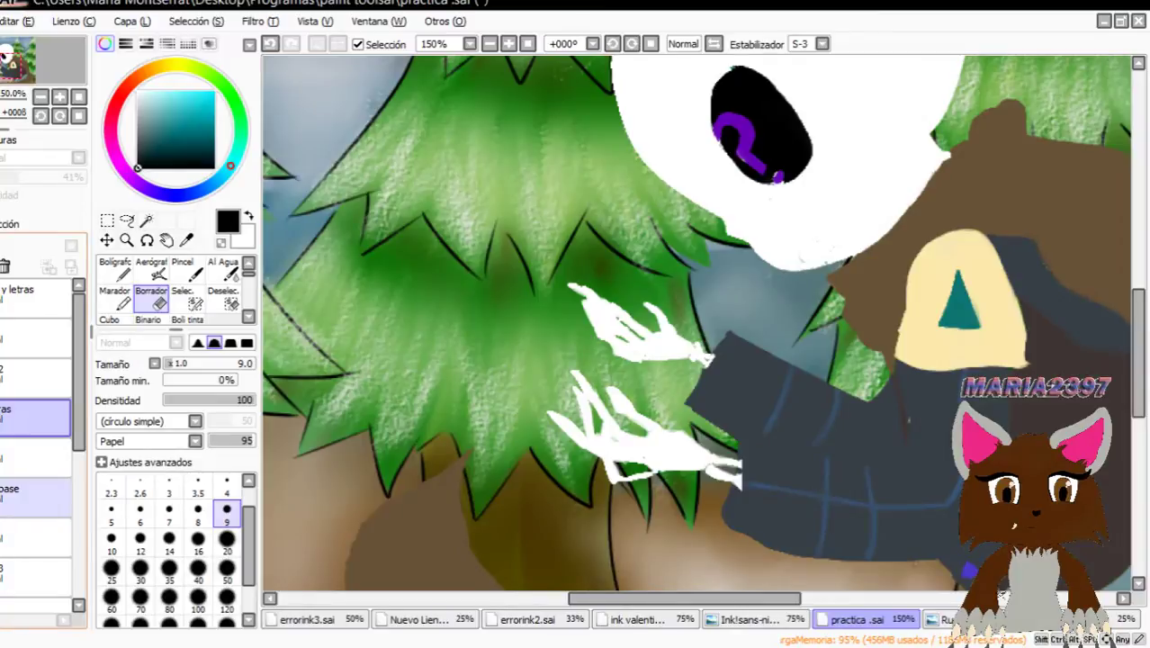
{"action": "left_click", "coordinate": [1, 498]}
Toggle the XD layer to compare the texture on the trees, leaving the layer hidden with the whole forest in view.
{"action": "left_click", "coordinate": [2, 539]}
{"action": "left_click", "coordinate": [2, 539]}
{"action": "scroll", "coordinate": [457, 404], "scroll_direction": "down", "scroll_amount": 1}
{"action": "scroll", "coordinate": [457, 404], "scroll_direction": "down", "scroll_amount": 1}
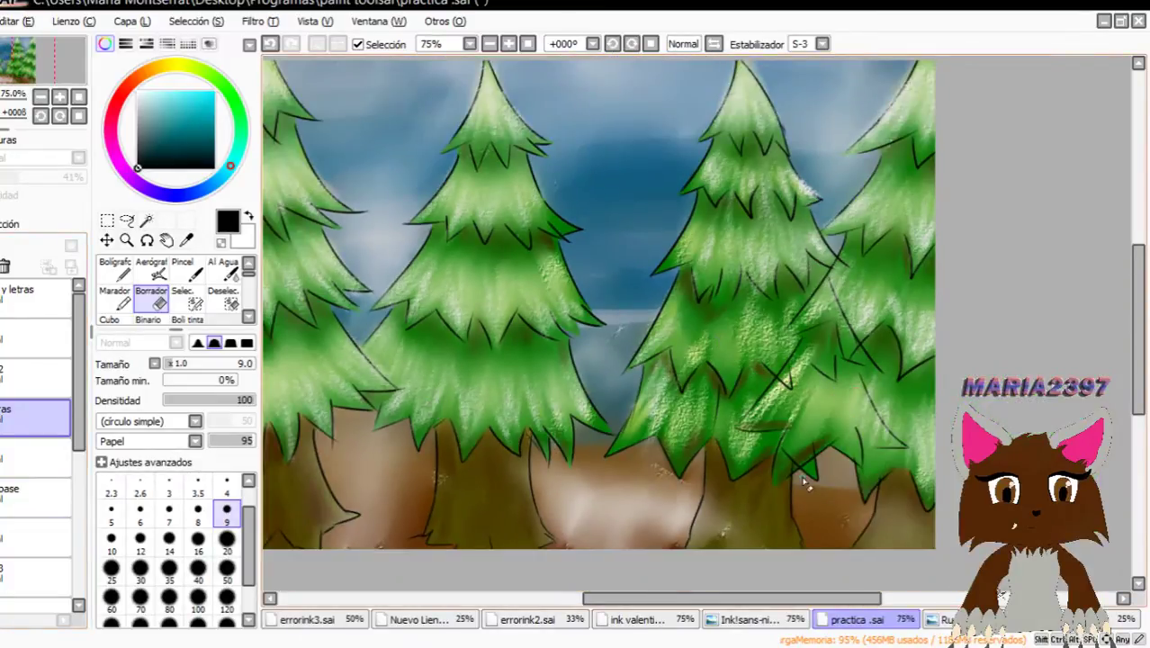
{"action": "left_click_drag", "start_coordinate": [716, 603], "coordinate": [686, 602]}
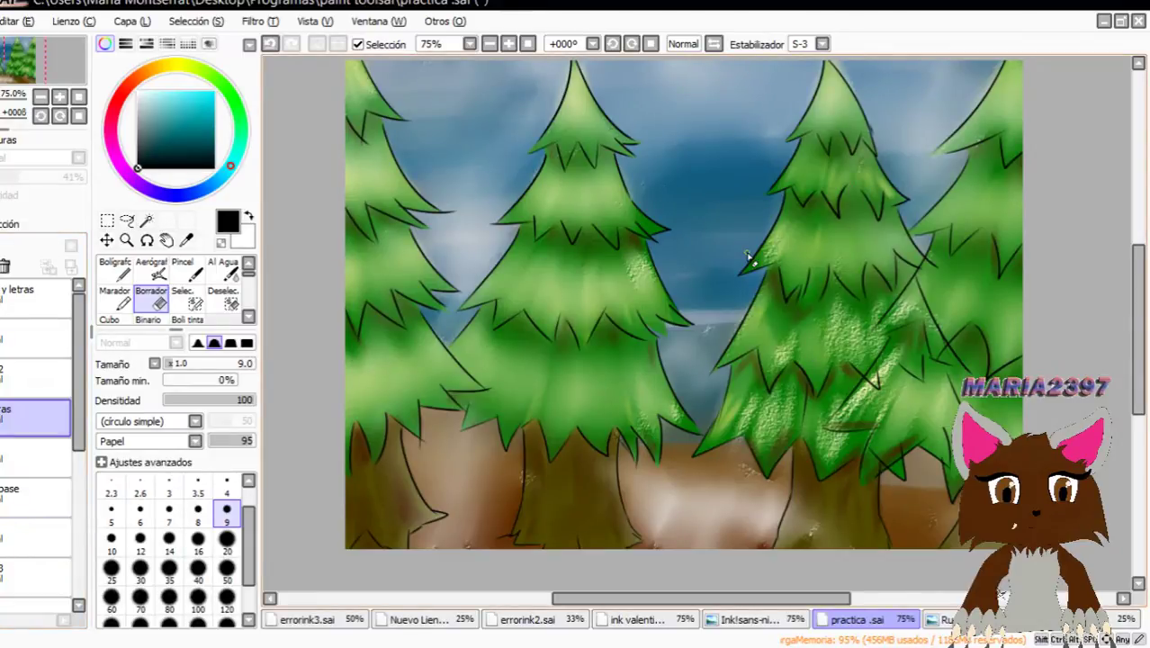
Toggle the Capa3 layer to compare the trees with and without outlines, leaving it hidden.
{"action": "scroll", "coordinate": [36, 405], "scroll_direction": "down", "scroll_amount": 2}
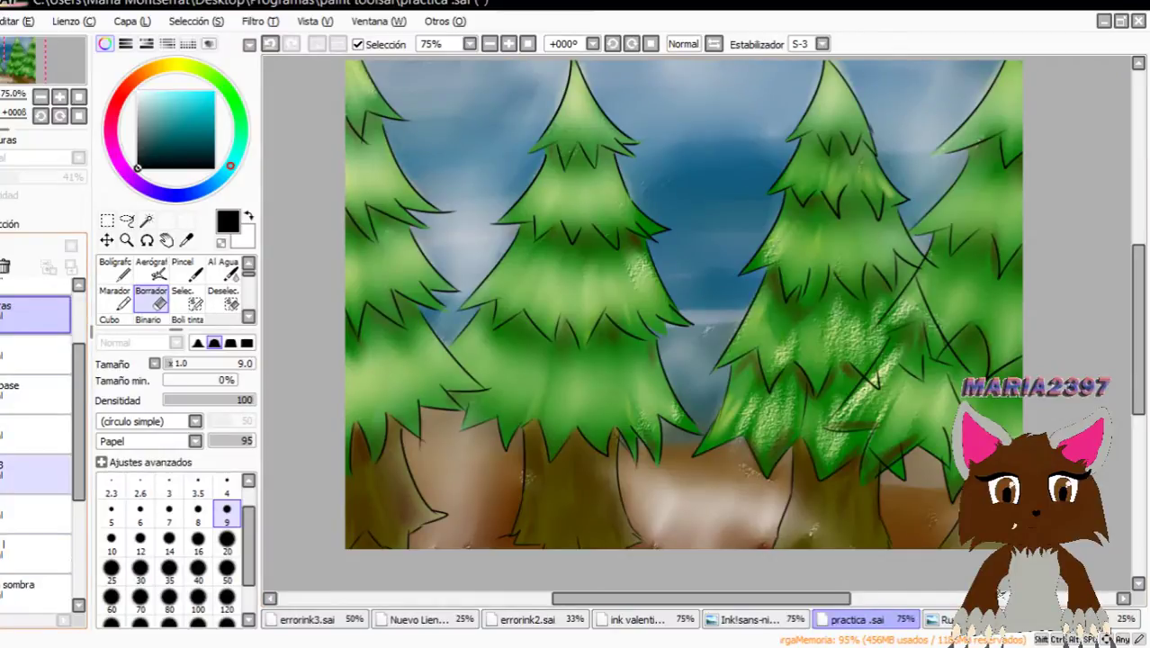
{"action": "left_click", "coordinate": [1, 474]}
{"action": "left_click", "coordinate": [1, 474]}
{"action": "left_click", "coordinate": [2, 474]}
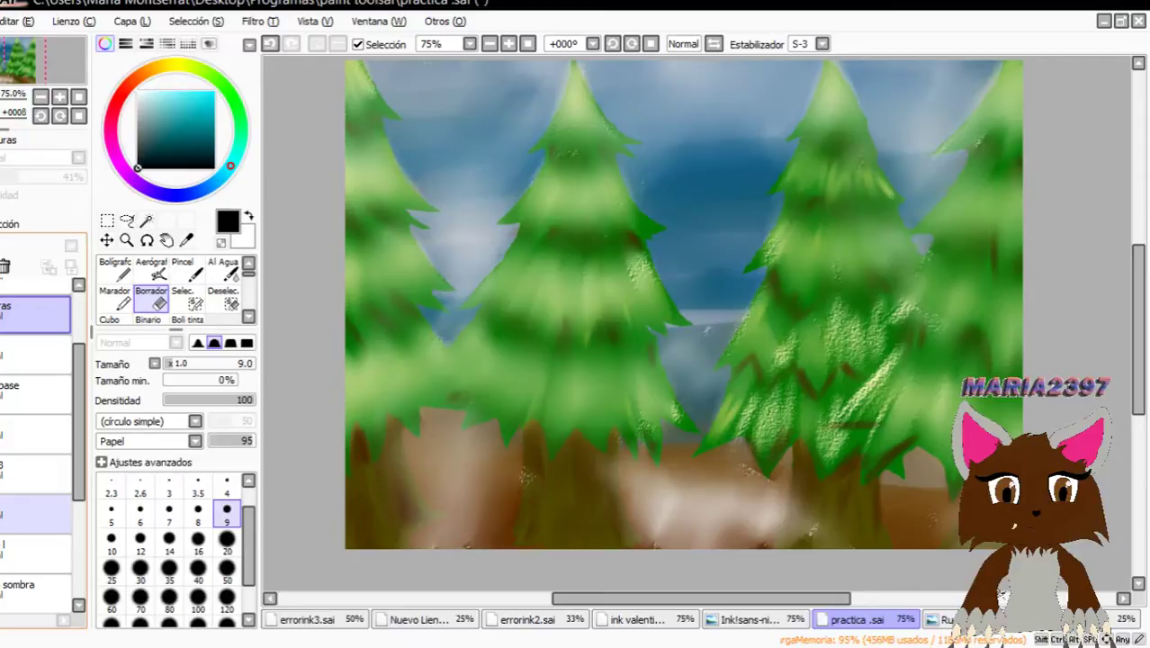
Hide the upper nieve layer and the fondo l layer, toggling fondo l to compare the background highlights.
{"action": "left_click", "coordinate": [1, 555]}
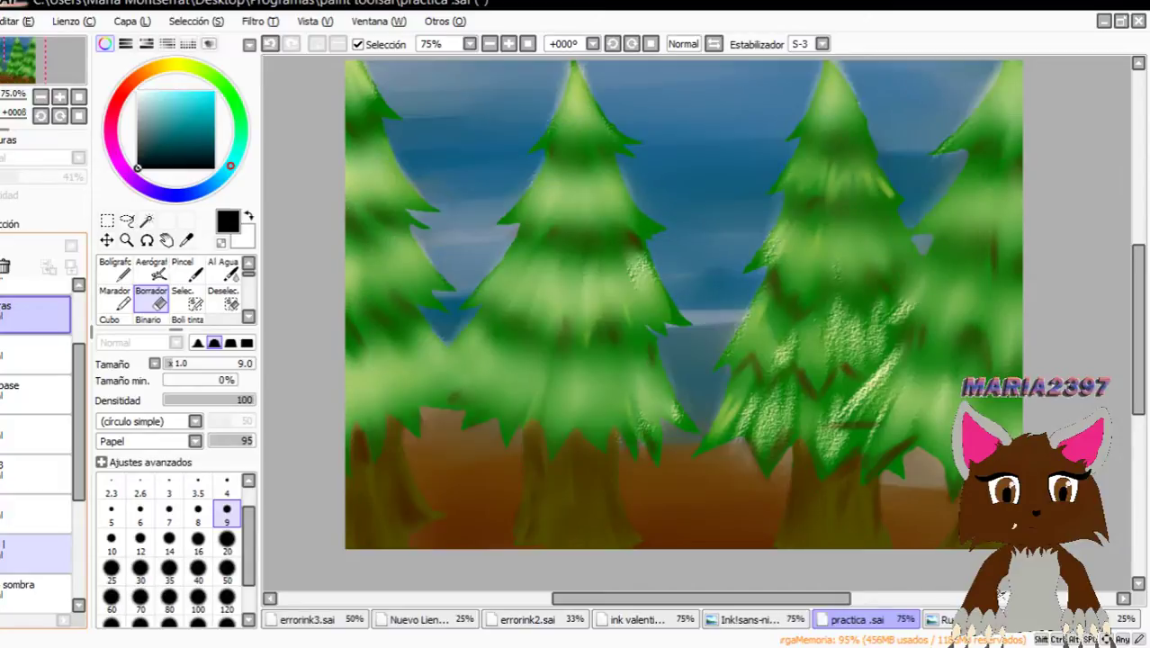
{"action": "left_click", "coordinate": [2, 555]}
{"action": "left_click", "coordinate": [2, 555]}
{"action": "left_click", "coordinate": [2, 555]}
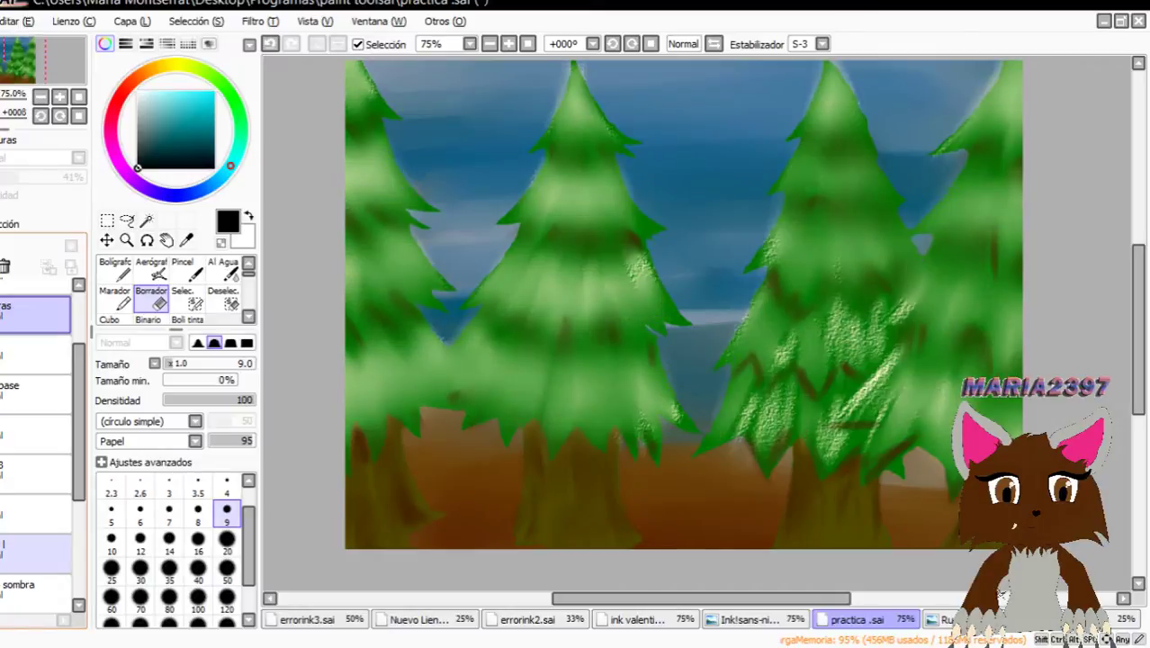
{"action": "left_click", "coordinate": [2, 544]}
{"action": "left_click", "coordinate": [2, 555]}
Examine the shaded trees up close and hide the fondo sombra layer.
{"action": "left_click_drag", "start_coordinate": [79, 455], "coordinate": [69, 508]}
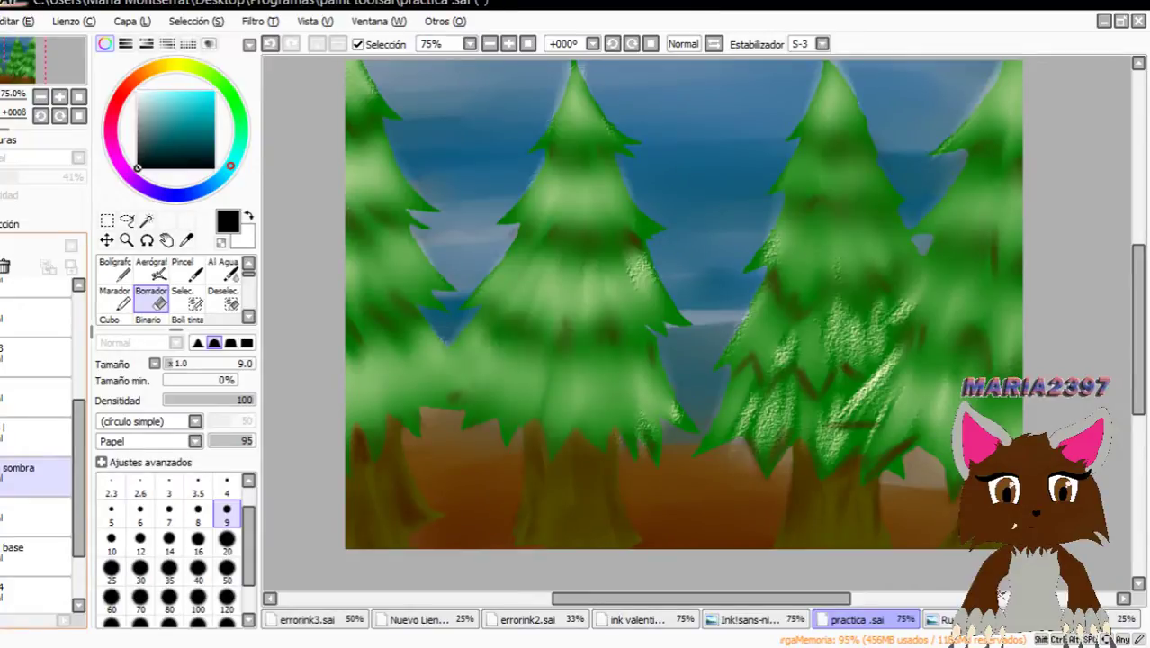
{"action": "scroll", "coordinate": [779, 384], "scroll_direction": "up", "scroll_amount": 3}
{"action": "scroll", "coordinate": [461, 400], "scroll_direction": "down", "scroll_amount": 1}
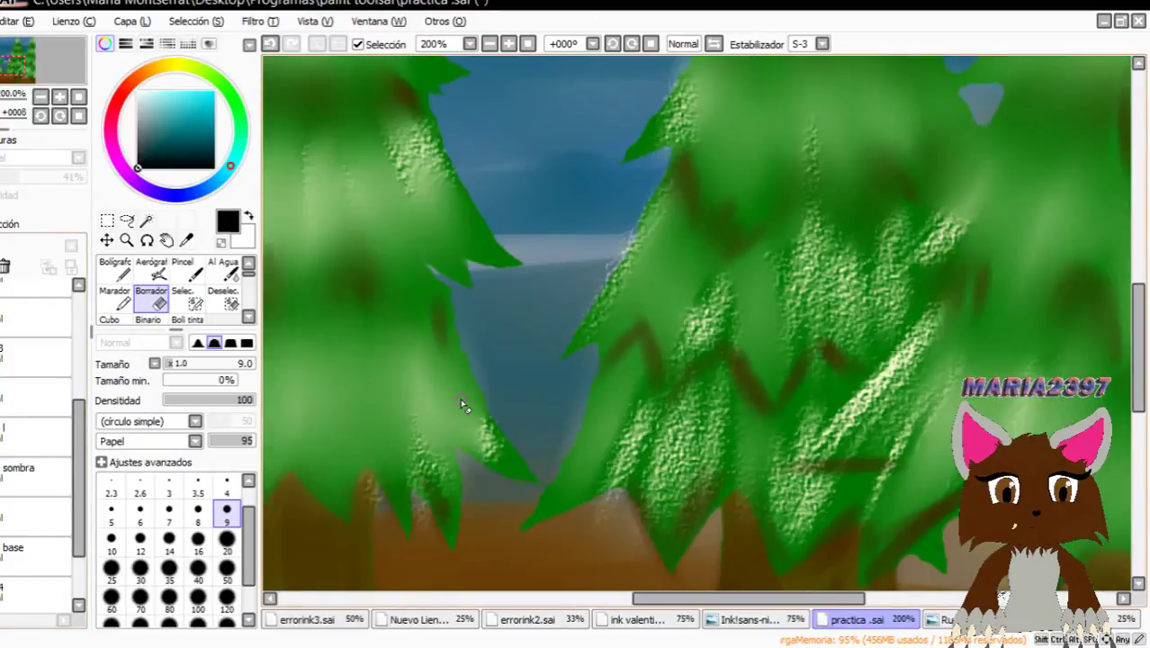
{"action": "scroll", "coordinate": [460, 398], "scroll_direction": "down", "scroll_amount": 4}
{"action": "left_click_drag", "start_coordinate": [746, 598], "coordinate": [657, 598]}
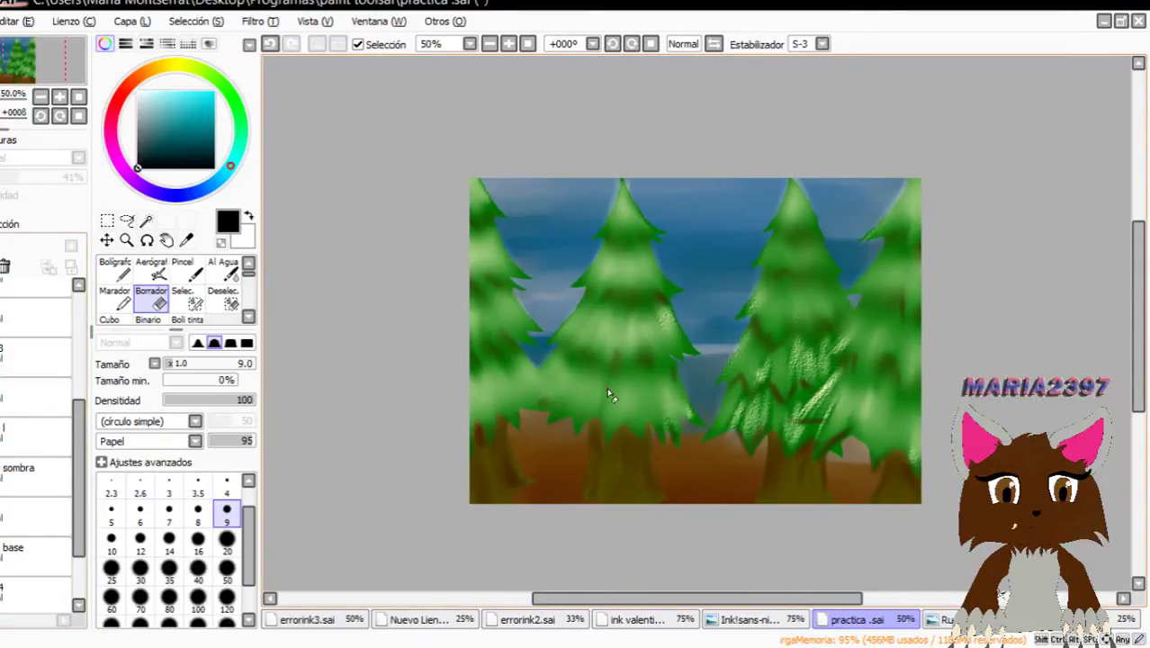
{"action": "scroll", "coordinate": [609, 394], "scroll_direction": "up", "scroll_amount": 1}
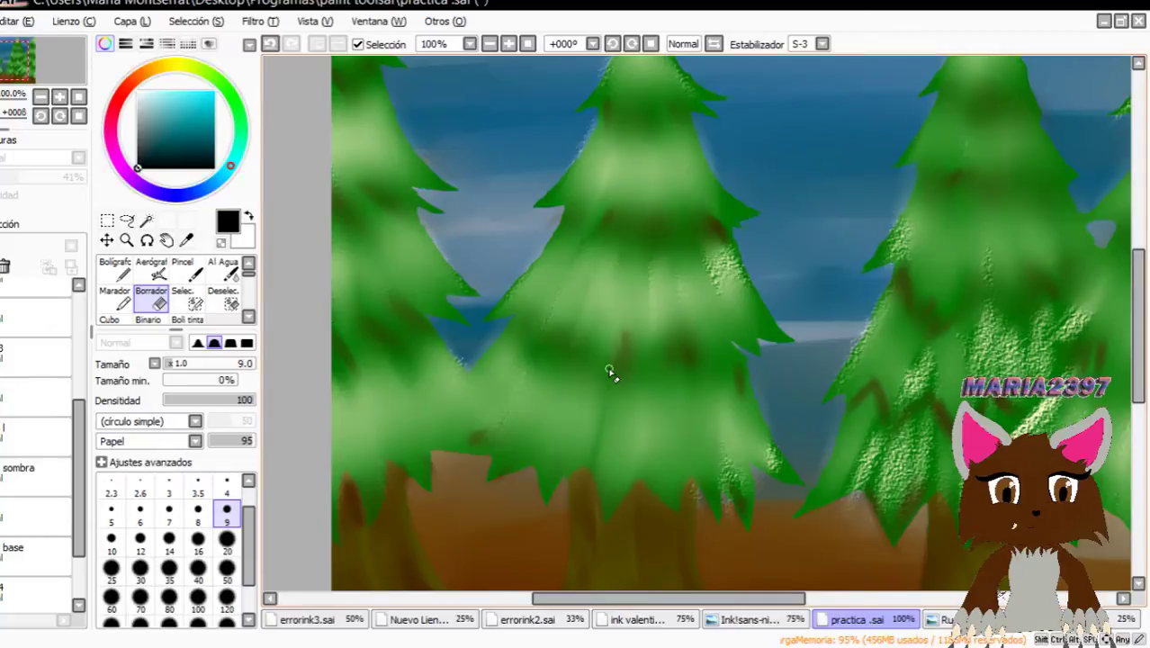
{"action": "scroll", "coordinate": [610, 373], "scroll_direction": "down", "scroll_amount": 1}
{"action": "mouse_move", "coordinate": [761, 597]}
{"action": "left_mouse_down"}
{"action": "mouse_move", "coordinate": [797, 596]}
{"action": "mouse_move", "coordinate": [780, 597]}
{"action": "left_mouse_up"}
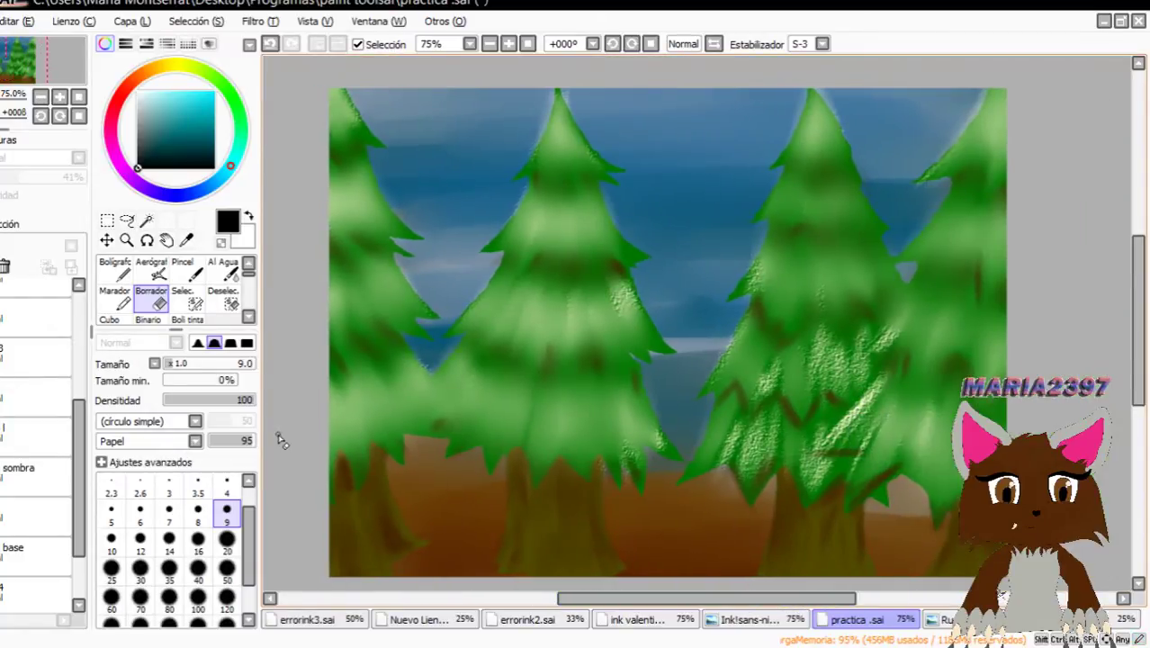
{"action": "left_click", "coordinate": [5, 479]}
{"action": "key", "text": "d"}
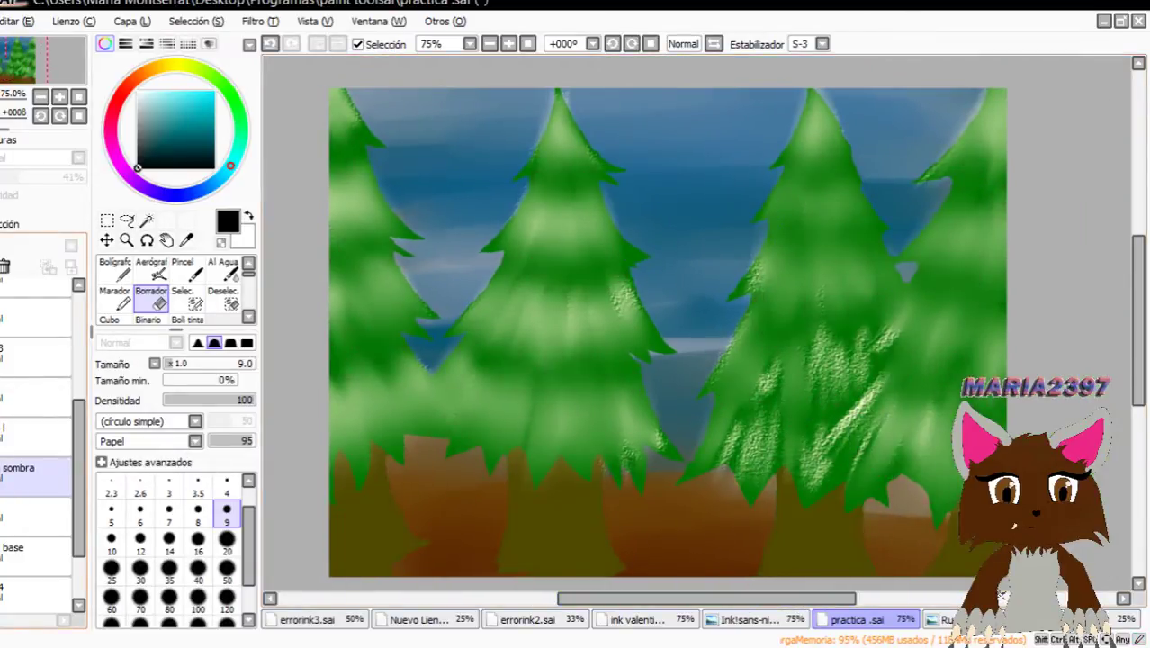
Toggle the lower nieve layer to reveal the flat trees, and hide it together with fondo base and Capa4.
{"action": "left_click", "coordinate": [5, 516]}
{"action": "key", "text": "d"}
{"action": "key", "text": "ctrl+z"}
{"action": "key", "text": "d"}
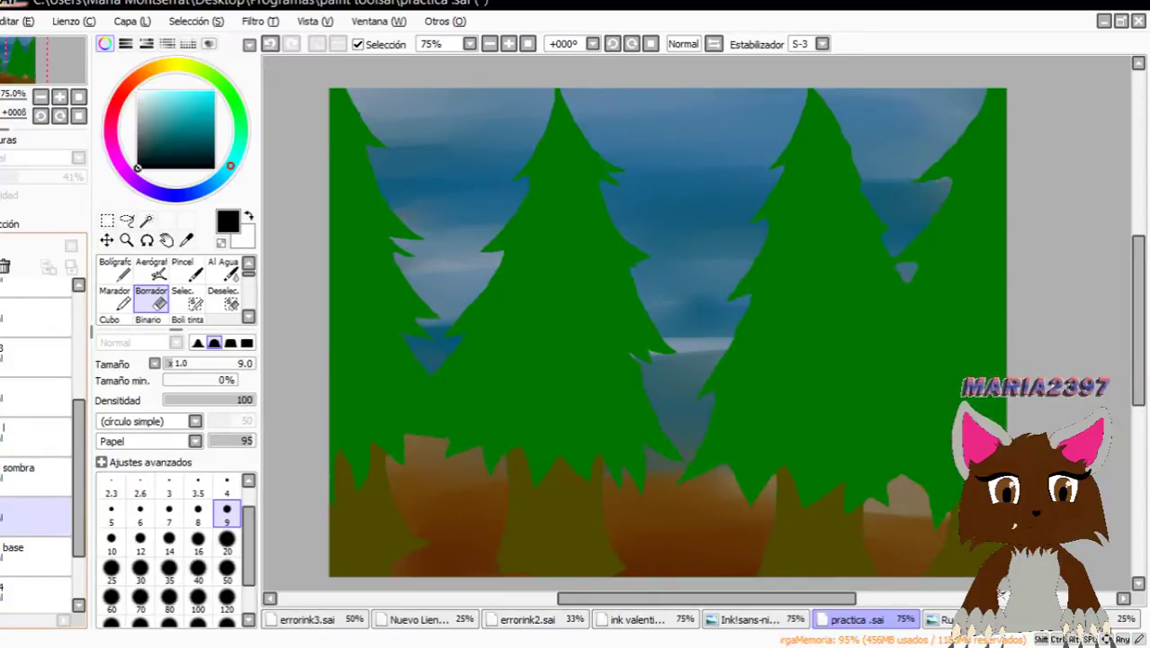
{"action": "key", "text": "ctrl+z"}
{"action": "left_click", "coordinate": [35, 516]}
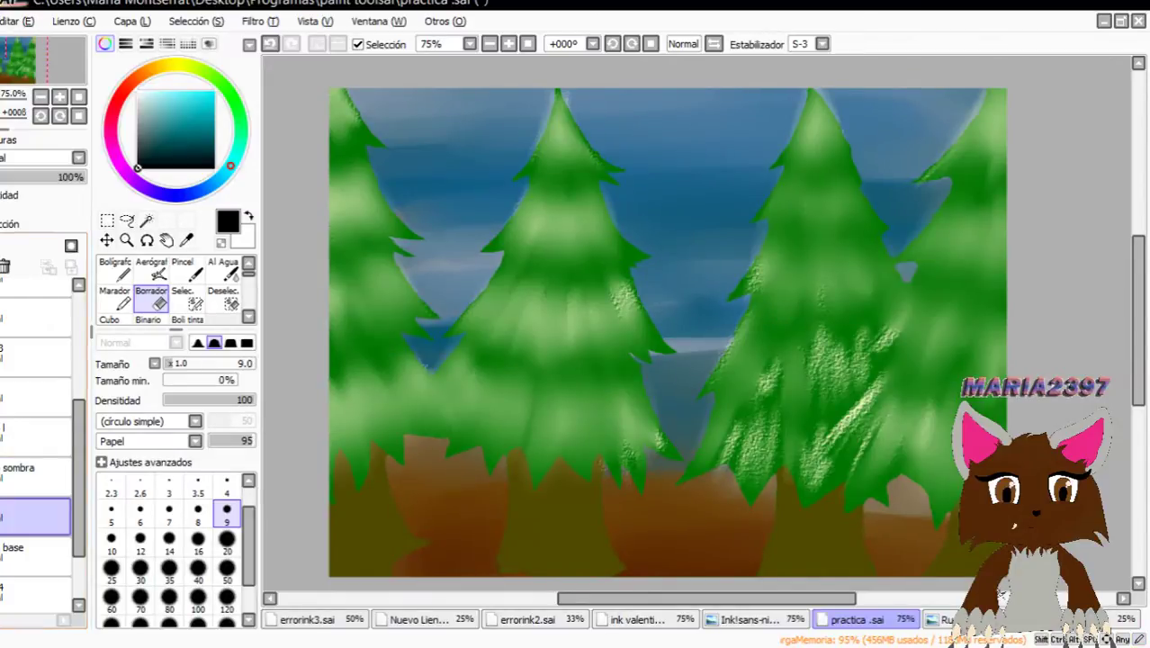
{"action": "key", "text": "d"}
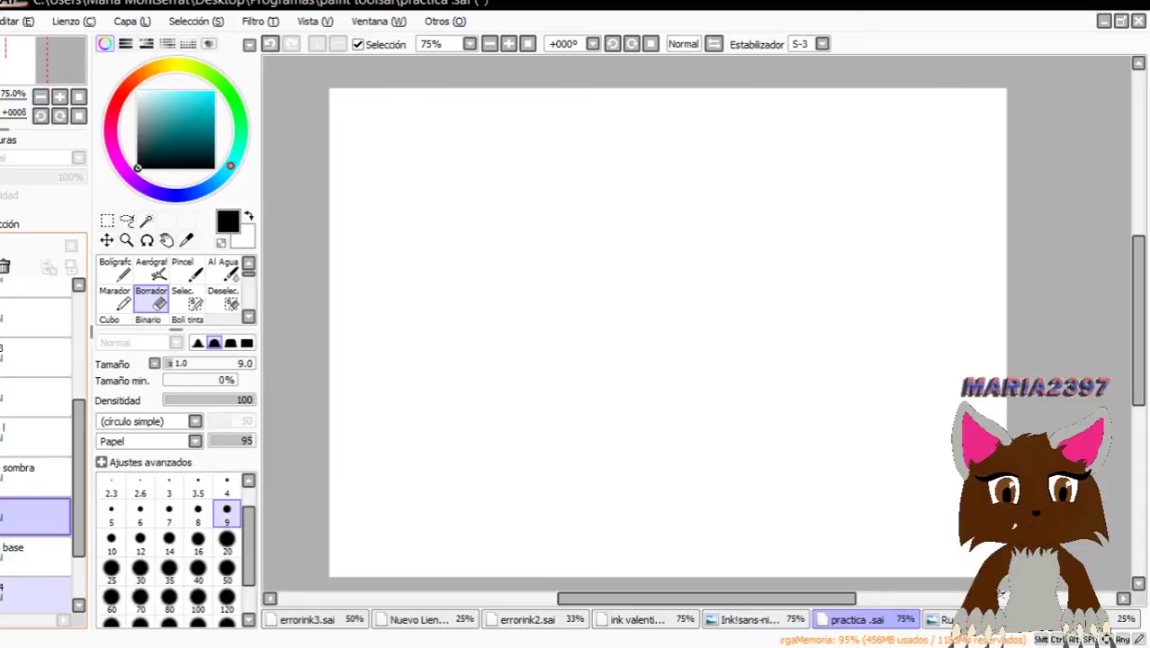
Hide the detailed blue sketch, select the bottom layer and raise its opacity to 100% to show the rough sketch.
{"action": "scroll", "coordinate": [36, 554], "scroll_direction": "down", "scroll_amount": 2}
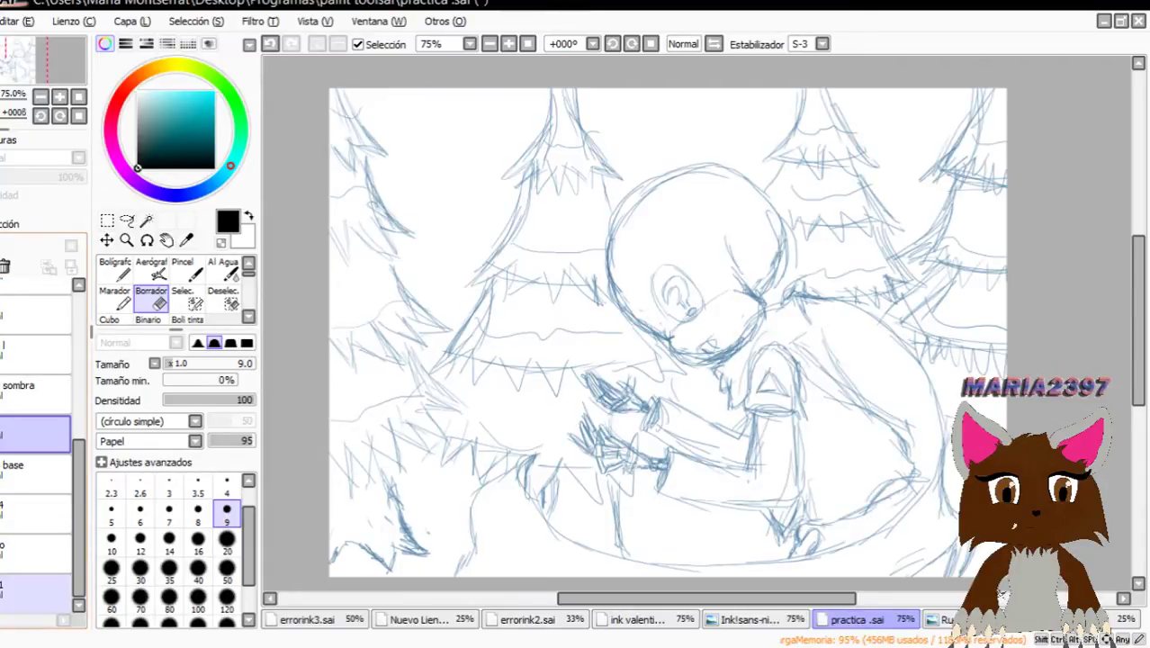
{"action": "left_click", "coordinate": [3, 594]}
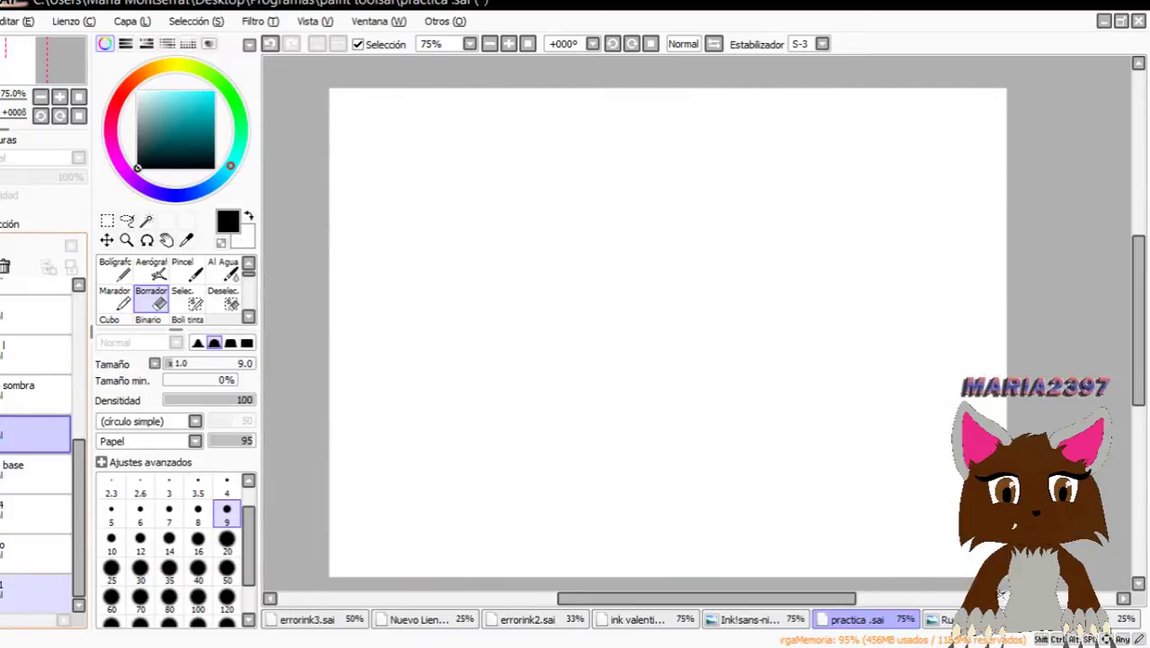
{"action": "left_click", "coordinate": [18, 594]}
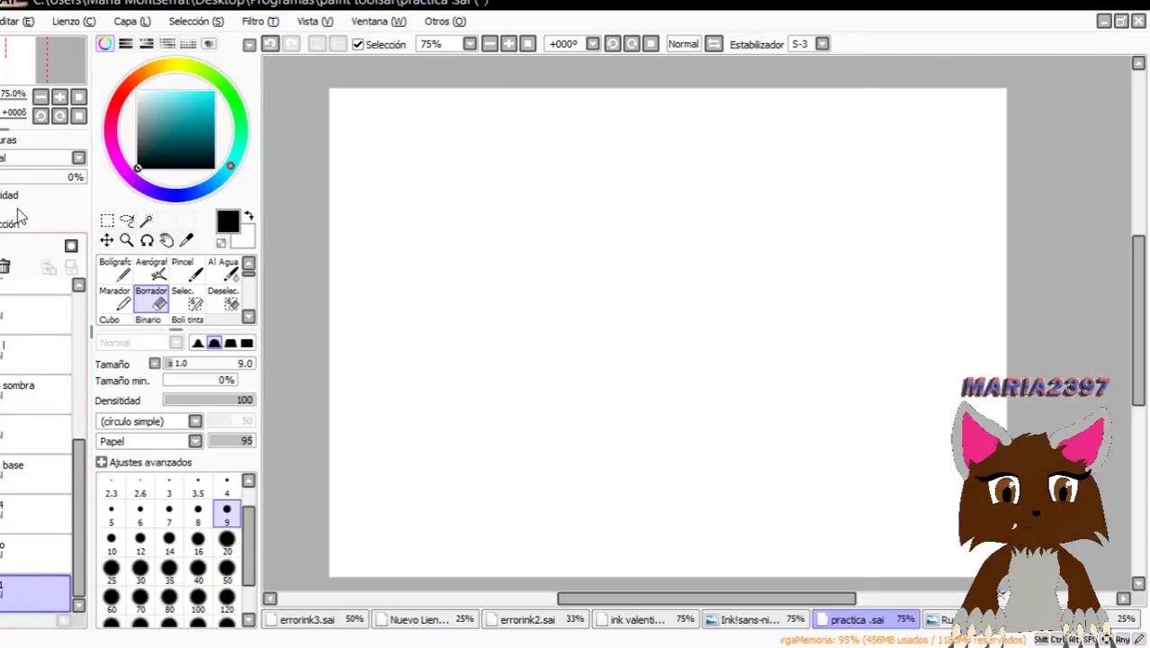
{"action": "left_click_drag", "start_coordinate": [31, 181], "coordinate": [135, 191]}
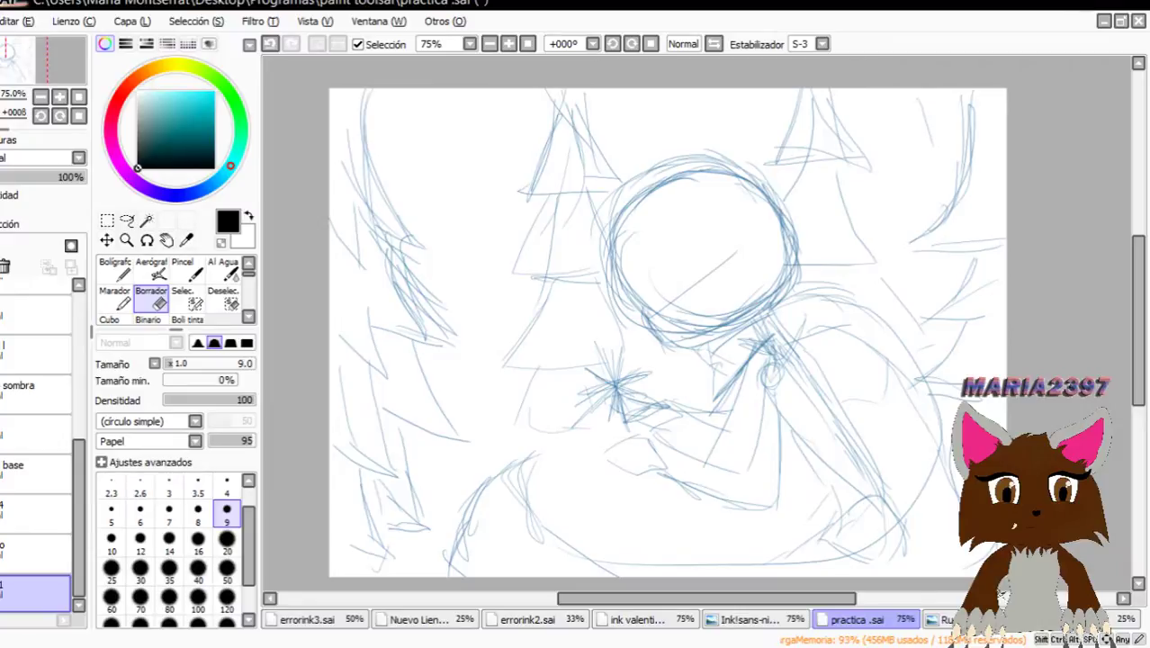
{"action": "left_click", "coordinate": [1078, 2]}
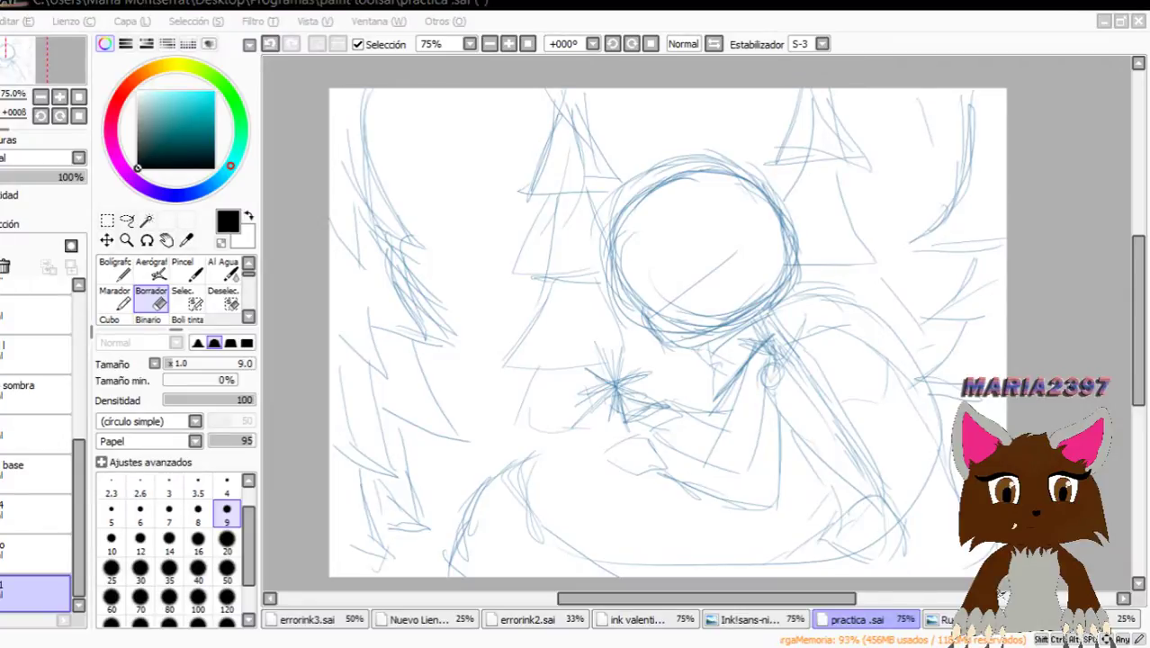
{"action": "left_click", "coordinate": [619, 409]}
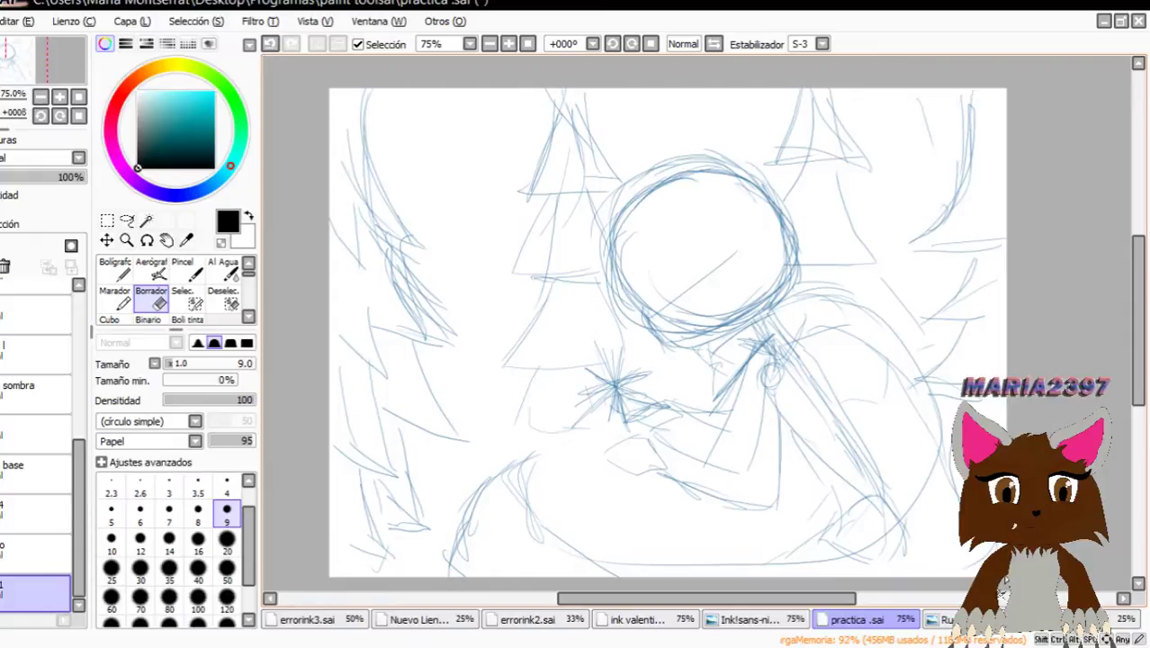
Draw a curved guide line from the head down the figure's back with the black Pincel brush at size 4.
{"action": "left_click", "coordinate": [183, 268]}
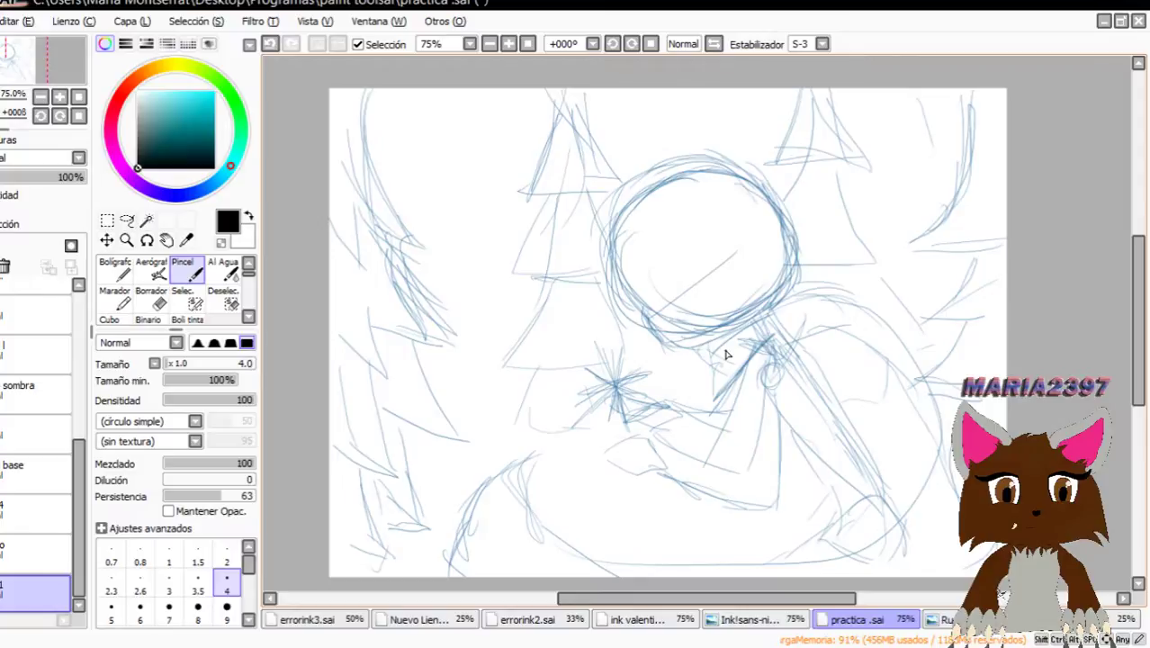
{"action": "left_click_drag", "start_coordinate": [662, 160], "coordinate": [904, 526]}
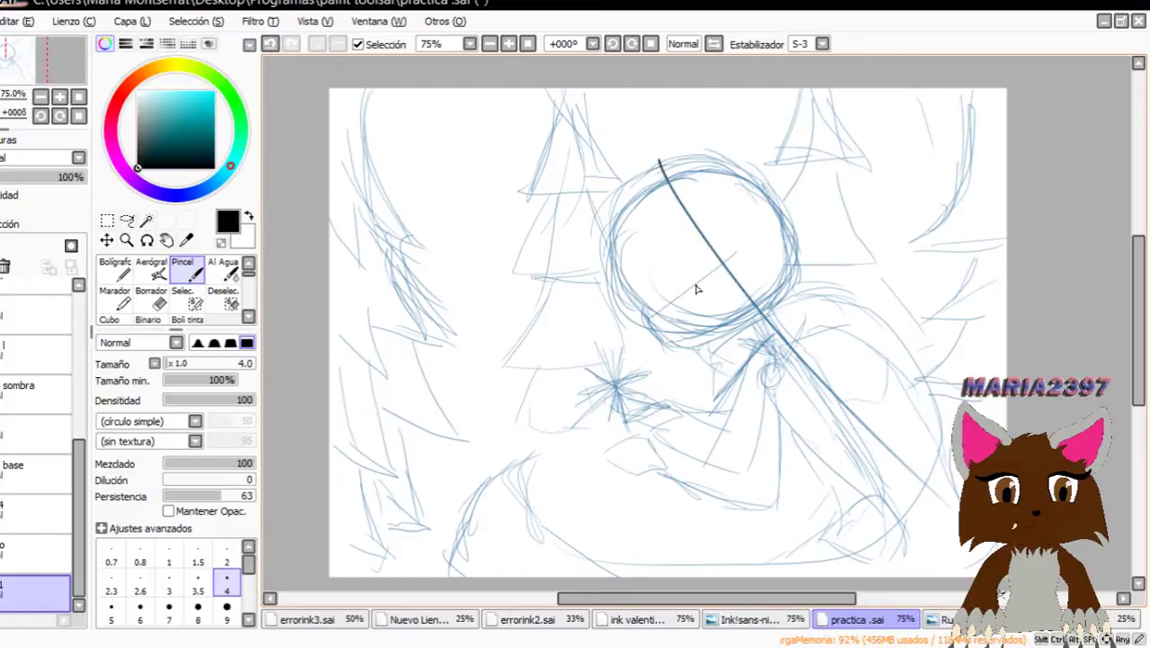
{"action": "key", "text": "ctrl+z"}
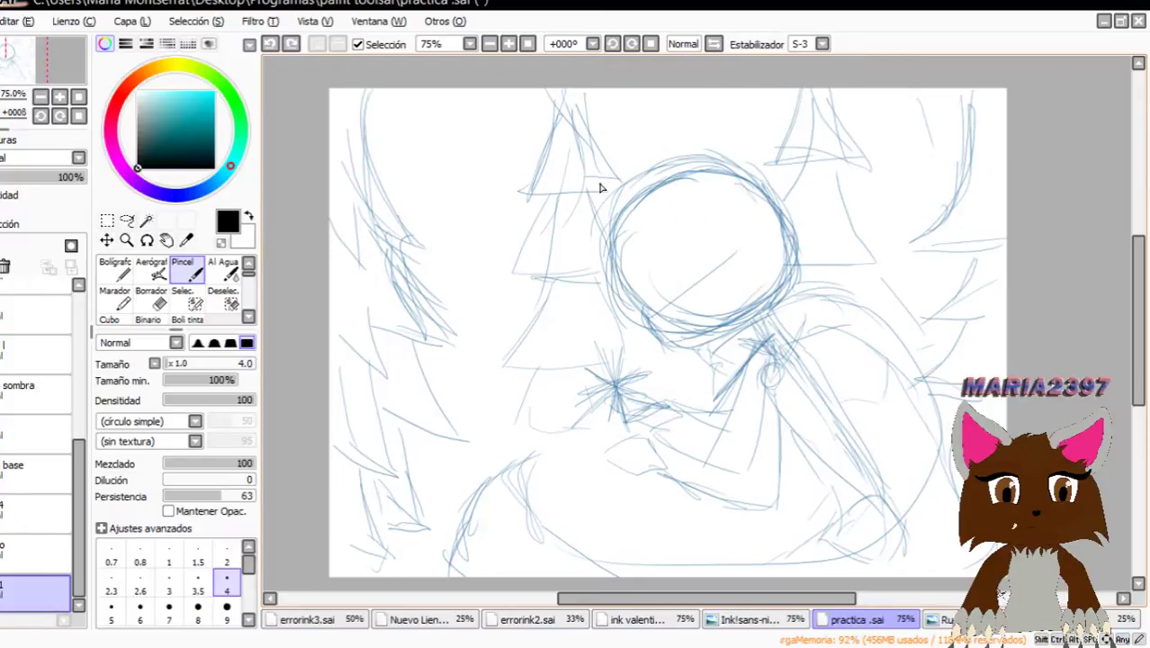
{"action": "key", "text": "ctrl+y"}
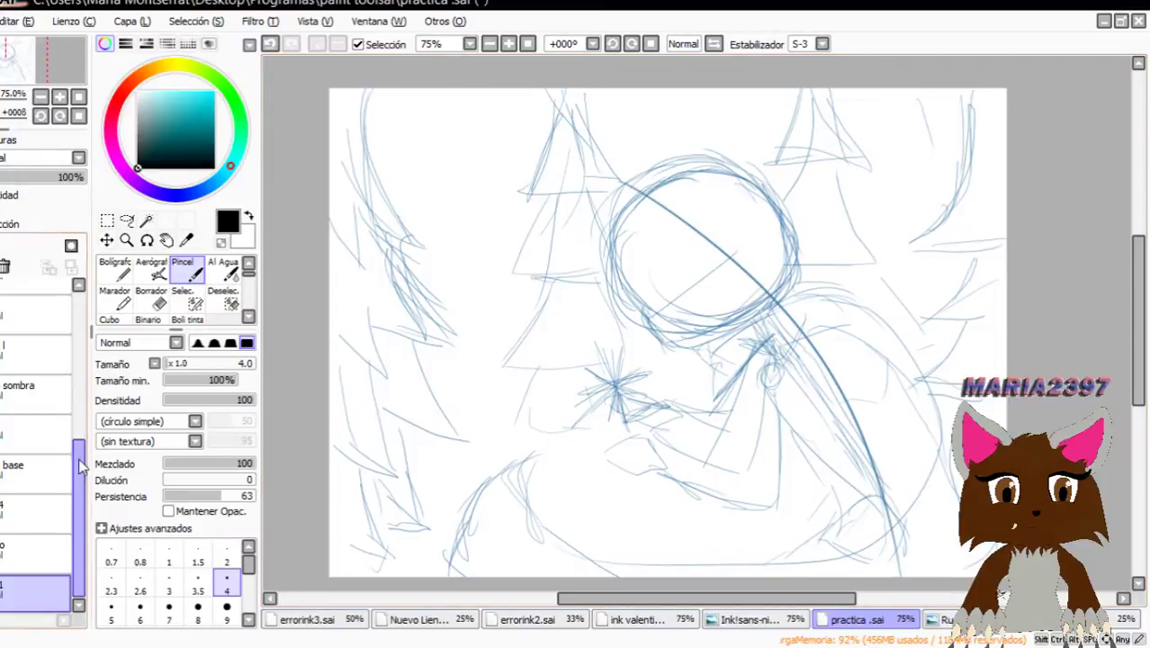
{"action": "left_click_drag", "start_coordinate": [83, 486], "coordinate": [72, 435]}
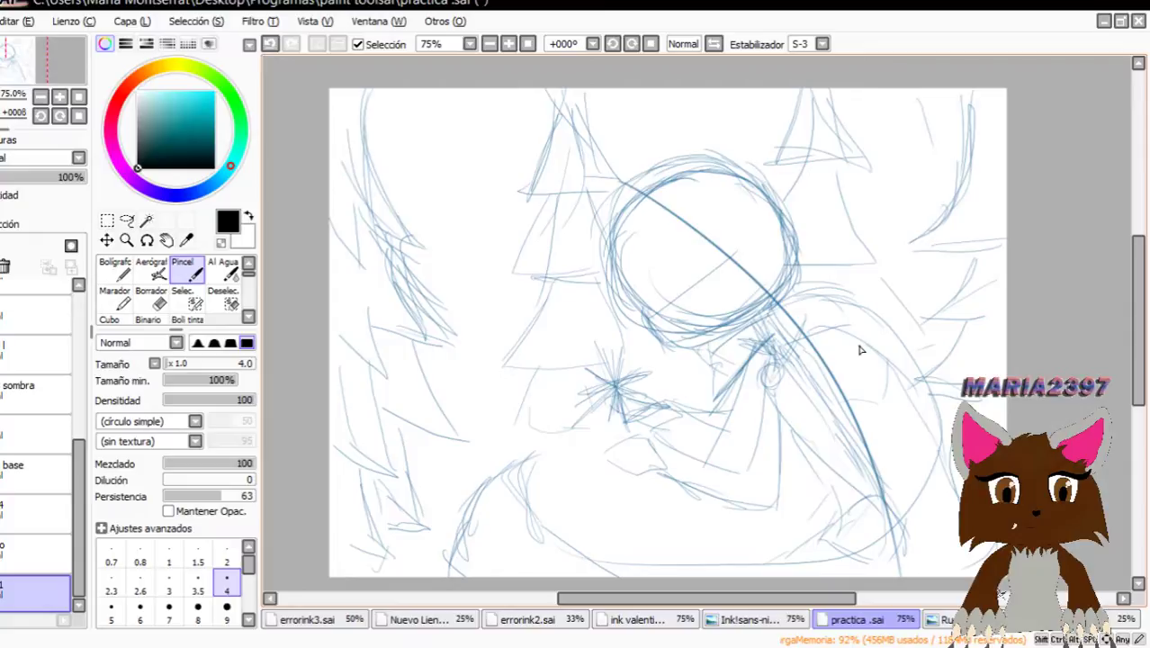
Trace the large figure's head with a round outline and an outer arc, and add a short shoulder stroke.
{"action": "mouse_move", "coordinate": [670, 184]}
{"action": "left_mouse_down"}
{"action": "mouse_move", "coordinate": [605, 304]}
{"action": "mouse_move", "coordinate": [700, 335]}
{"action": "left_mouse_up"}
{"action": "mouse_move", "coordinate": [813, 247]}
{"action": "left_mouse_down"}
{"action": "mouse_move", "coordinate": [603, 240]}
{"action": "mouse_move", "coordinate": [621, 290]}
{"action": "left_mouse_up"}
{"action": "mouse_move", "coordinate": [667, 192]}
{"action": "left_mouse_down"}
{"action": "mouse_move", "coordinate": [630, 264]}
{"action": "mouse_move", "coordinate": [671, 191]}
{"action": "left_mouse_up"}
{"action": "left_click_drag", "start_coordinate": [776, 299], "coordinate": [796, 382]}
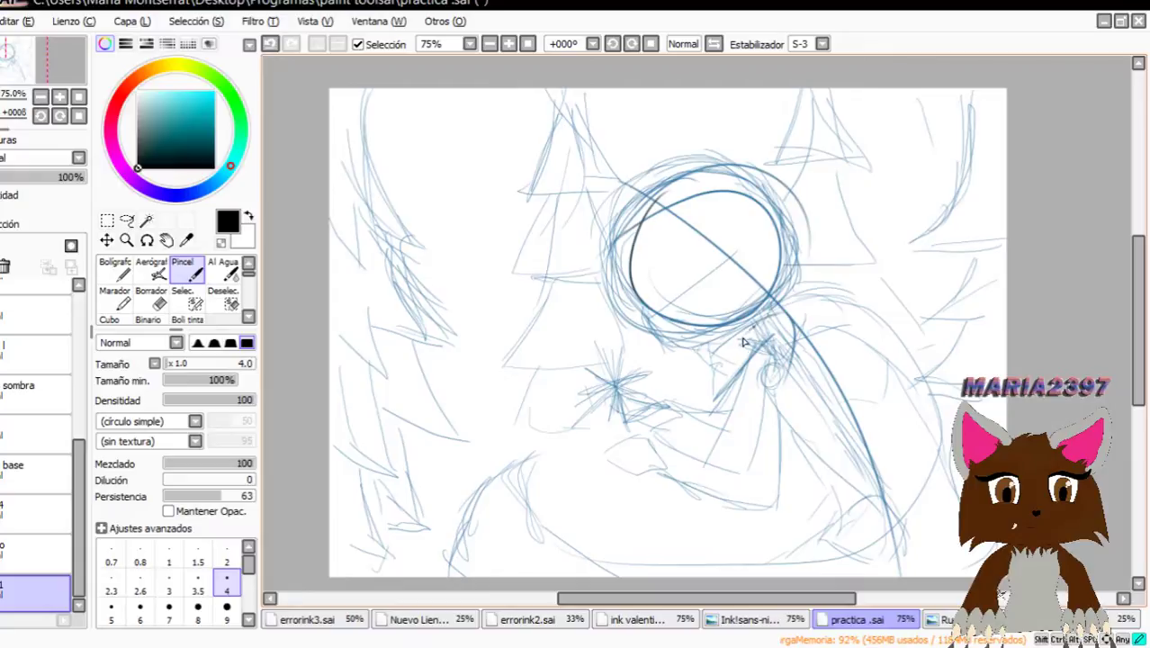
Sketch the large figure's near arm, both hands as simple leaf shapes, and the line of the upper forearm.
{"action": "mouse_move", "coordinate": [761, 322]}
{"action": "left_mouse_down"}
{"action": "mouse_move", "coordinate": [778, 378]}
{"action": "mouse_move", "coordinate": [770, 504]}
{"action": "left_mouse_up"}
{"action": "mouse_move", "coordinate": [644, 464]}
{"action": "left_mouse_down"}
{"action": "mouse_move", "coordinate": [684, 487]}
{"action": "mouse_move", "coordinate": [784, 483]}
{"action": "left_mouse_up"}
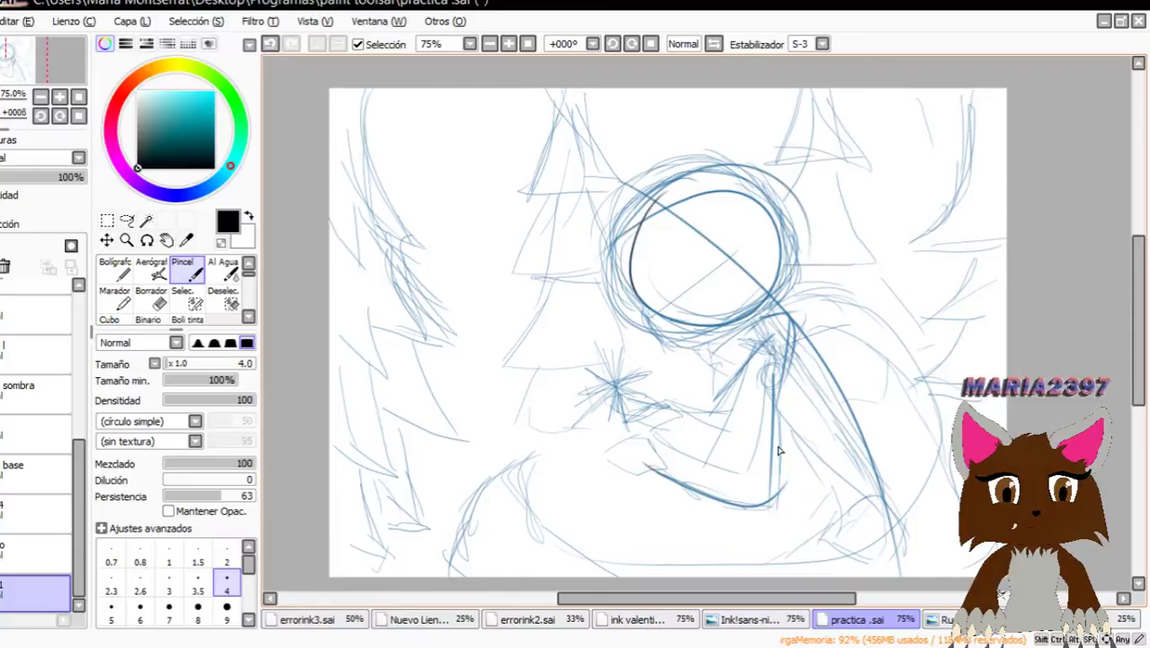
{"action": "left_click_drag", "start_coordinate": [612, 443], "coordinate": [647, 481]}
{"action": "mouse_move", "coordinate": [581, 461]}
{"action": "left_mouse_down"}
{"action": "mouse_move", "coordinate": [652, 461]}
{"action": "mouse_move", "coordinate": [652, 471]}
{"action": "mouse_move", "coordinate": [590, 463]}
{"action": "mouse_move", "coordinate": [617, 486]}
{"action": "mouse_move", "coordinate": [659, 483]}
{"action": "left_mouse_up"}
{"action": "mouse_move", "coordinate": [579, 393]}
{"action": "left_mouse_down"}
{"action": "mouse_move", "coordinate": [641, 402]}
{"action": "mouse_move", "coordinate": [744, 476]}
{"action": "left_mouse_up"}
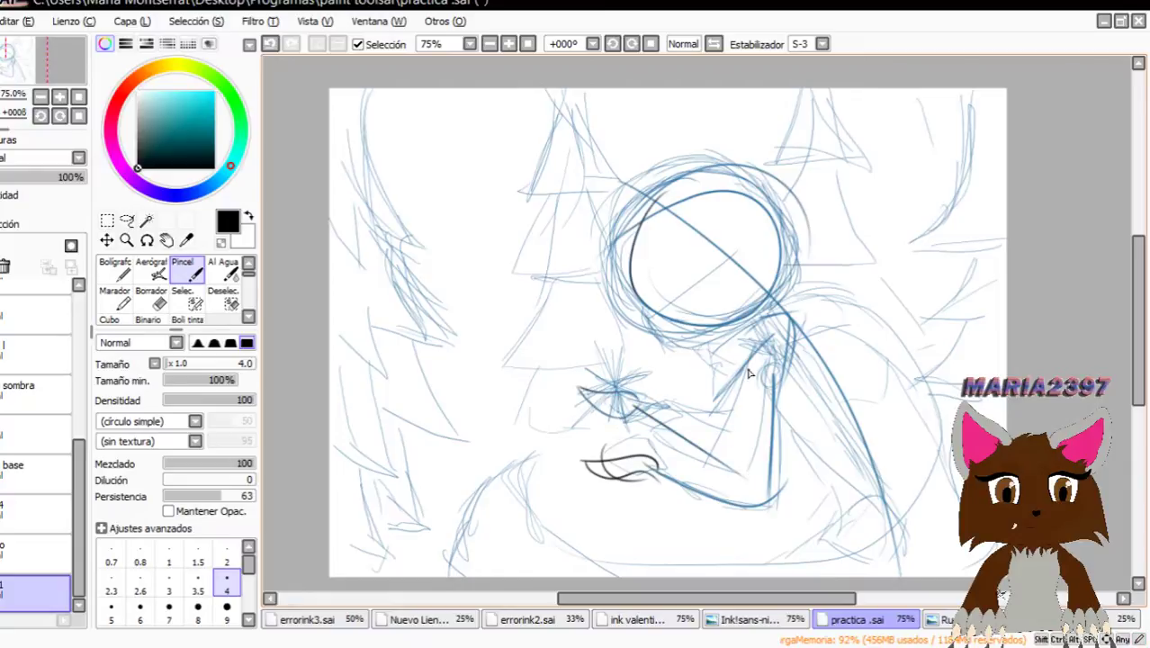
Draw the large figure's rounded shoulder and the inner line of the upper arm down to the elbow.
{"action": "left_click_drag", "start_coordinate": [740, 462], "coordinate": [753, 345]}
{"action": "left_click_drag", "start_coordinate": [767, 315], "coordinate": [752, 340]}
{"action": "left_click_drag", "start_coordinate": [754, 328], "coordinate": [755, 411]}
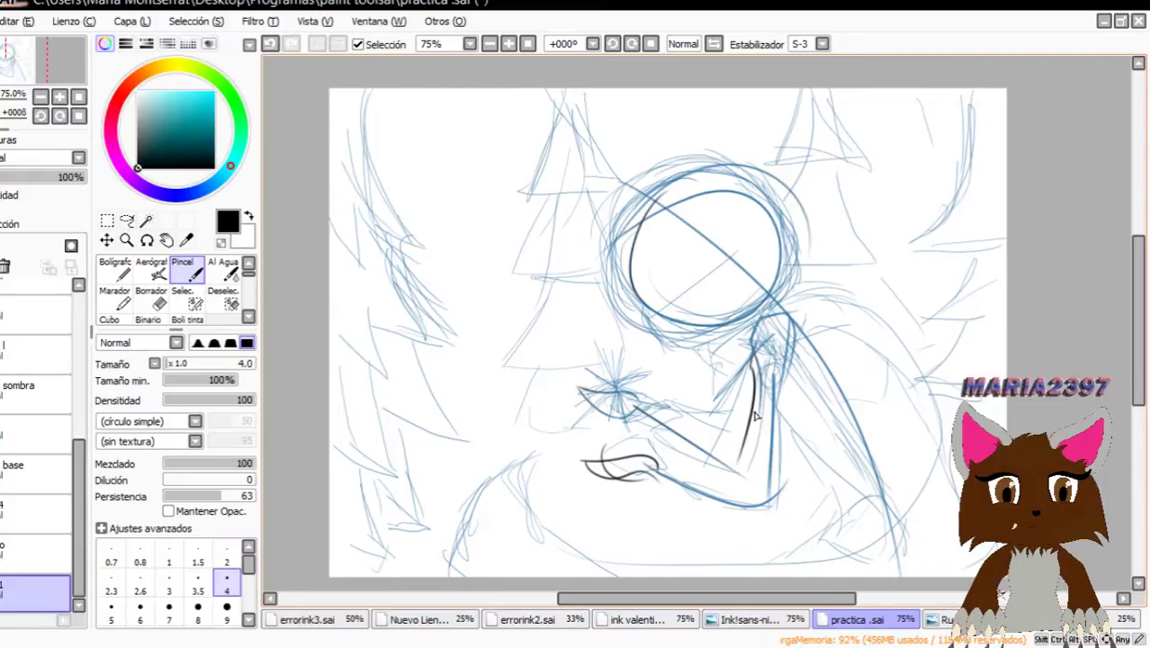
{"action": "left_click_drag", "start_coordinate": [756, 358], "coordinate": [739, 461]}
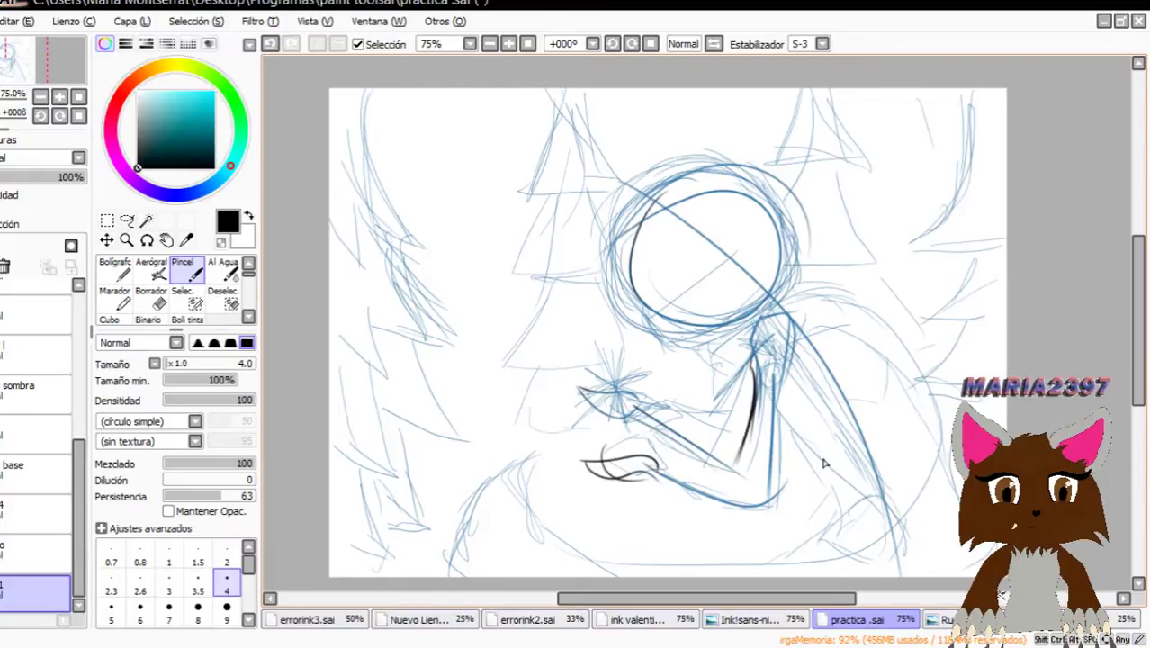
Sketch the large figure's curved back, belly line, hip line and the start of the leg.
{"action": "mouse_move", "coordinate": [804, 324]}
{"action": "left_mouse_down"}
{"action": "mouse_move", "coordinate": [926, 483]}
{"action": "mouse_move", "coordinate": [929, 531]}
{"action": "left_mouse_up"}
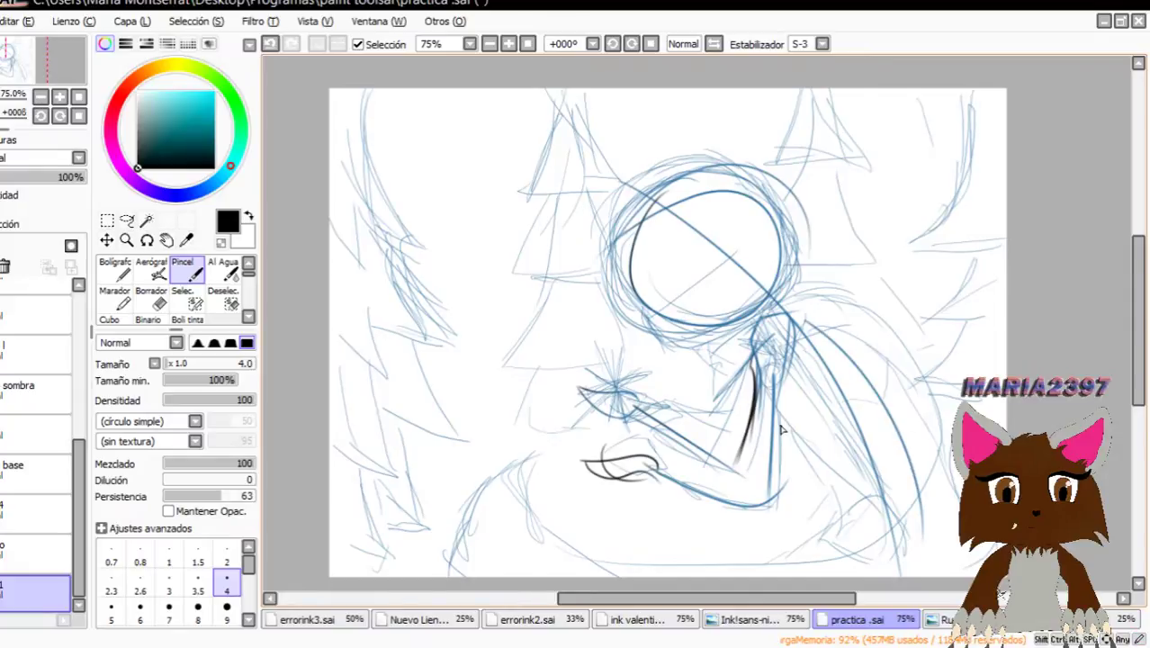
{"action": "left_click_drag", "start_coordinate": [780, 423], "coordinate": [843, 506]}
{"action": "left_click_drag", "start_coordinate": [849, 510], "coordinate": [820, 575]}
{"action": "left_click_drag", "start_coordinate": [912, 482], "coordinate": [935, 575]}
{"action": "mouse_move", "coordinate": [821, 537]}
{"action": "left_mouse_down"}
{"action": "mouse_move", "coordinate": [928, 520]}
{"action": "mouse_move", "coordinate": [823, 535]}
{"action": "mouse_move", "coordinate": [838, 539]}
{"action": "mouse_move", "coordinate": [825, 538]}
{"action": "mouse_move", "coordinate": [821, 573]}
{"action": "left_mouse_up"}
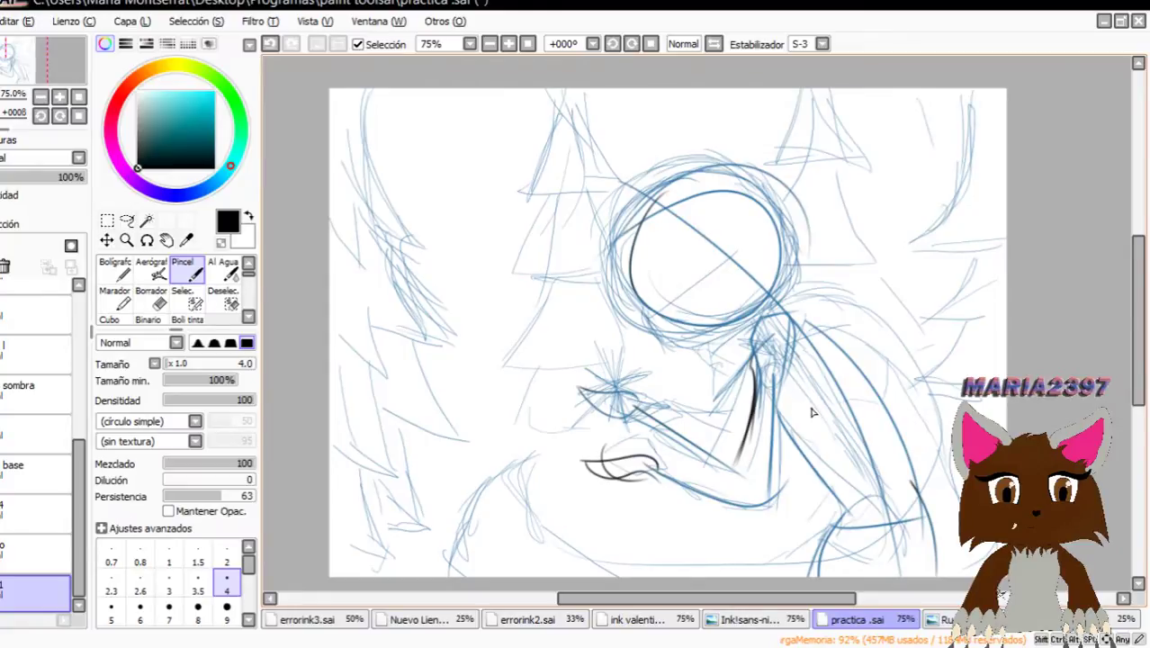
Add parallel contour strokes to the large figure's upper arm and lower forearm to give them thickness.
{"action": "mouse_move", "coordinate": [734, 459]}
{"action": "left_mouse_down"}
{"action": "mouse_move", "coordinate": [746, 363]}
{"action": "mouse_move", "coordinate": [731, 443]}
{"action": "left_mouse_up"}
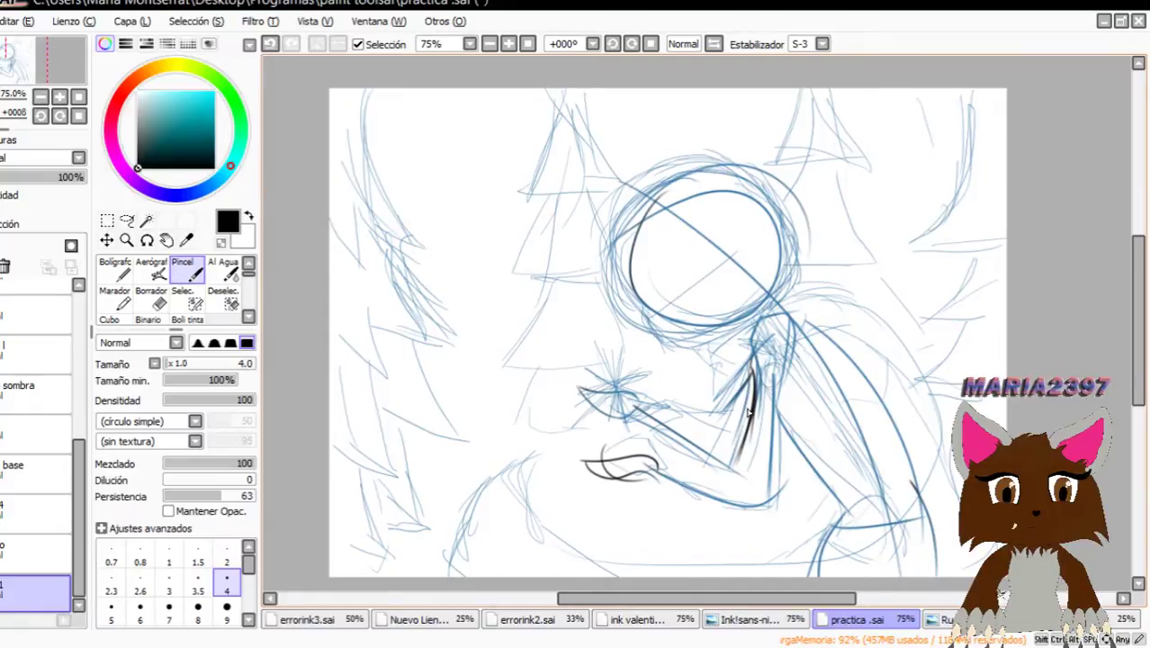
{"action": "left_click_drag", "start_coordinate": [764, 366], "coordinate": [756, 498]}
{"action": "left_click_drag", "start_coordinate": [782, 356], "coordinate": [773, 517]}
{"action": "left_click_drag", "start_coordinate": [654, 470], "coordinate": [754, 498]}
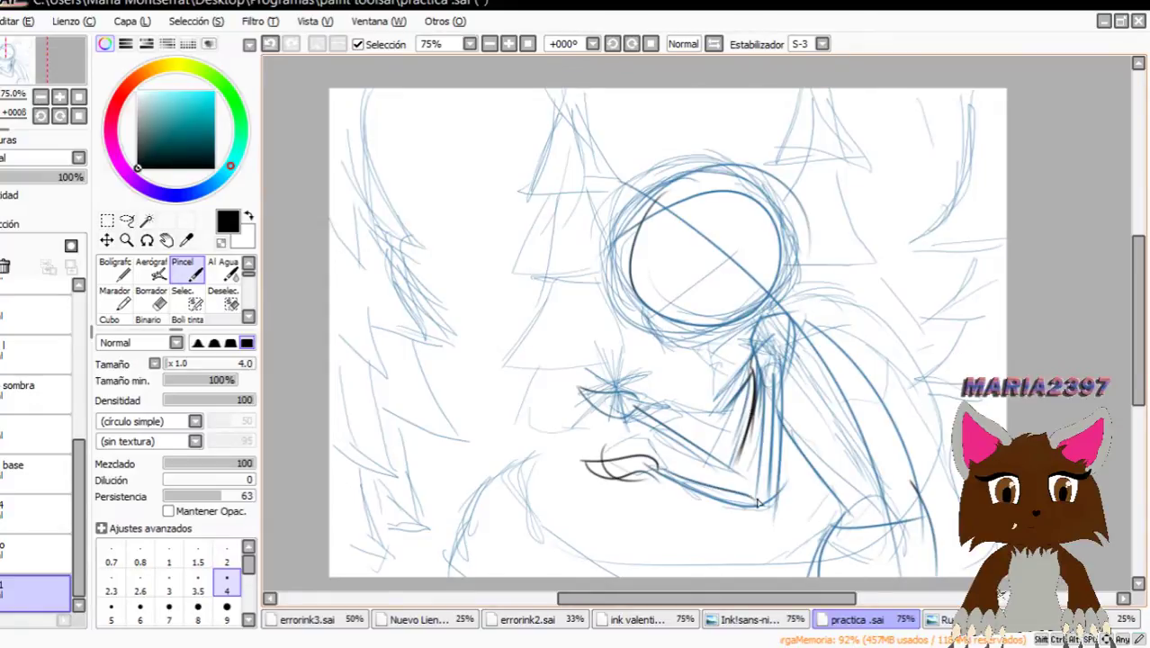
{"action": "left_click_drag", "start_coordinate": [656, 487], "coordinate": [780, 520]}
{"action": "left_click_drag", "start_coordinate": [648, 482], "coordinate": [779, 517]}
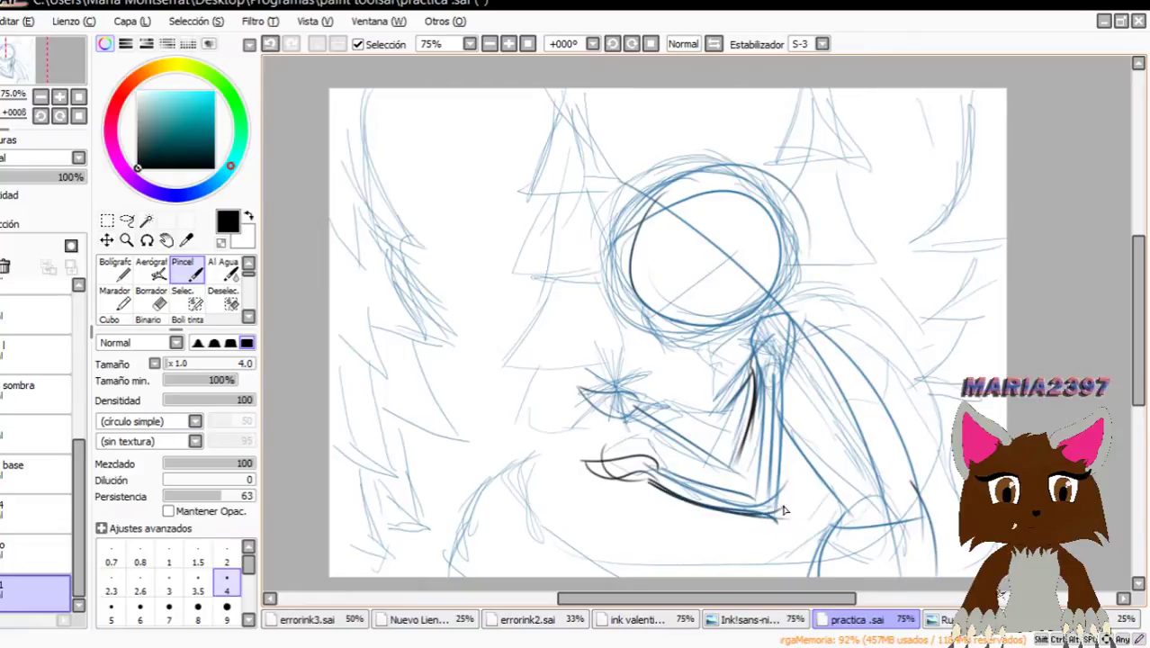
Reinforce the large figure's elbow and sleeve lines, and thicken the upper forearm with extra strokes.
{"action": "left_click_drag", "start_coordinate": [782, 372], "coordinate": [785, 418]}
{"action": "left_click_drag", "start_coordinate": [785, 518], "coordinate": [778, 545]}
{"action": "left_click_drag", "start_coordinate": [660, 470], "coordinate": [764, 492]}
{"action": "left_click_drag", "start_coordinate": [758, 371], "coordinate": [764, 495]}
{"action": "mouse_move", "coordinate": [646, 408]}
{"action": "left_mouse_down"}
{"action": "mouse_move", "coordinate": [739, 456]}
{"action": "mouse_move", "coordinate": [634, 420]}
{"action": "mouse_move", "coordinate": [730, 477]}
{"action": "left_mouse_up"}
{"action": "mouse_move", "coordinate": [763, 424]}
{"action": "left_mouse_down"}
{"action": "mouse_move", "coordinate": [761, 454]}
{"action": "mouse_move", "coordinate": [747, 484]}
{"action": "left_mouse_up"}
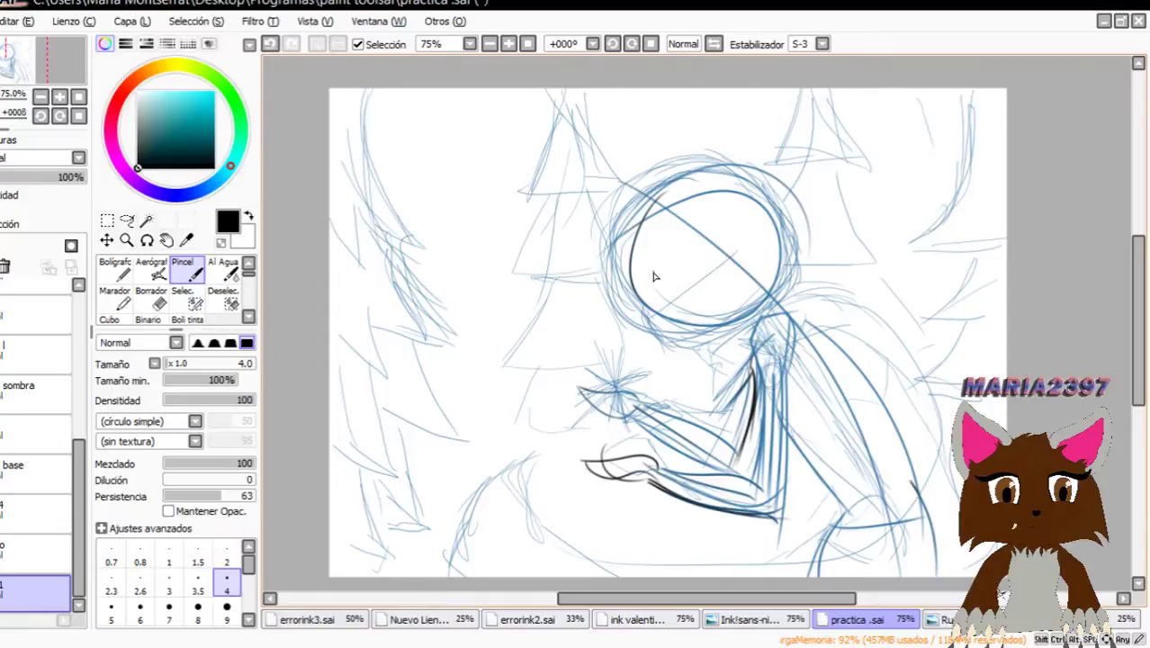
Draw crossing face guides inside the large figure's head, and add the eyes and a small mouth.
{"action": "mouse_move", "coordinate": [645, 214]}
{"action": "left_mouse_down"}
{"action": "mouse_move", "coordinate": [720, 318]}
{"action": "mouse_move", "coordinate": [751, 252]}
{"action": "left_mouse_up"}
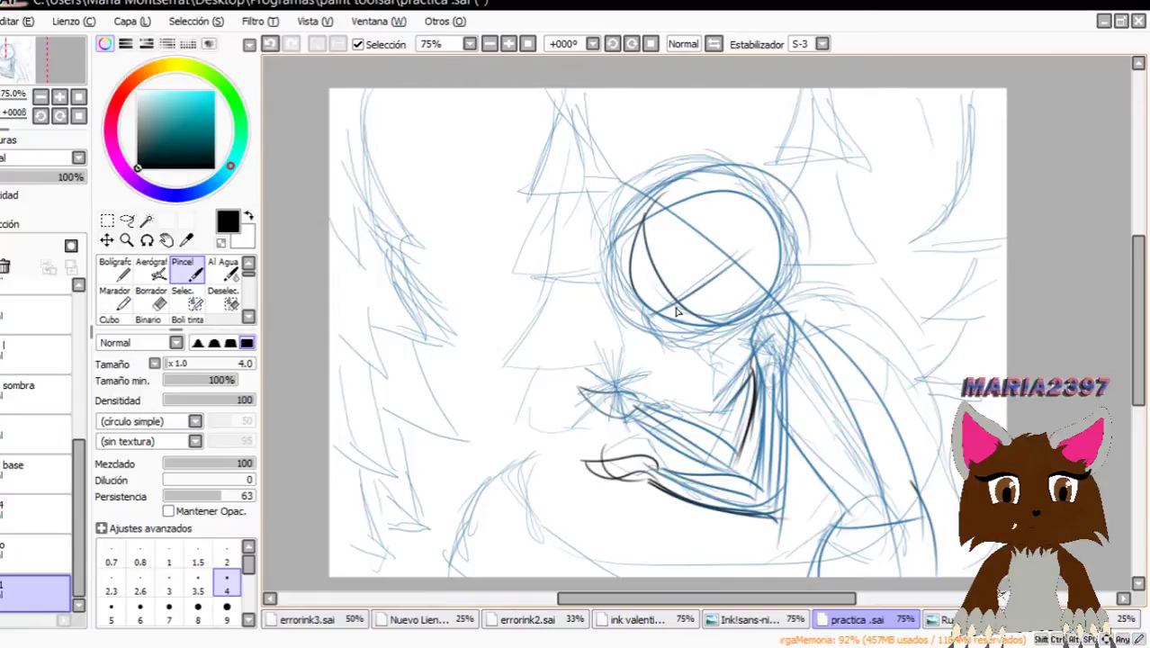
{"action": "left_click_drag", "start_coordinate": [641, 281], "coordinate": [679, 298]}
{"action": "mouse_move", "coordinate": [687, 231]}
{"action": "left_mouse_down"}
{"action": "mouse_move", "coordinate": [682, 294]}
{"action": "mouse_move", "coordinate": [697, 286]}
{"action": "left_mouse_up"}
{"action": "mouse_move", "coordinate": [669, 312]}
{"action": "left_mouse_down"}
{"action": "mouse_move", "coordinate": [693, 289]}
{"action": "mouse_move", "coordinate": [687, 212]}
{"action": "mouse_move", "coordinate": [700, 297]}
{"action": "left_mouse_up"}
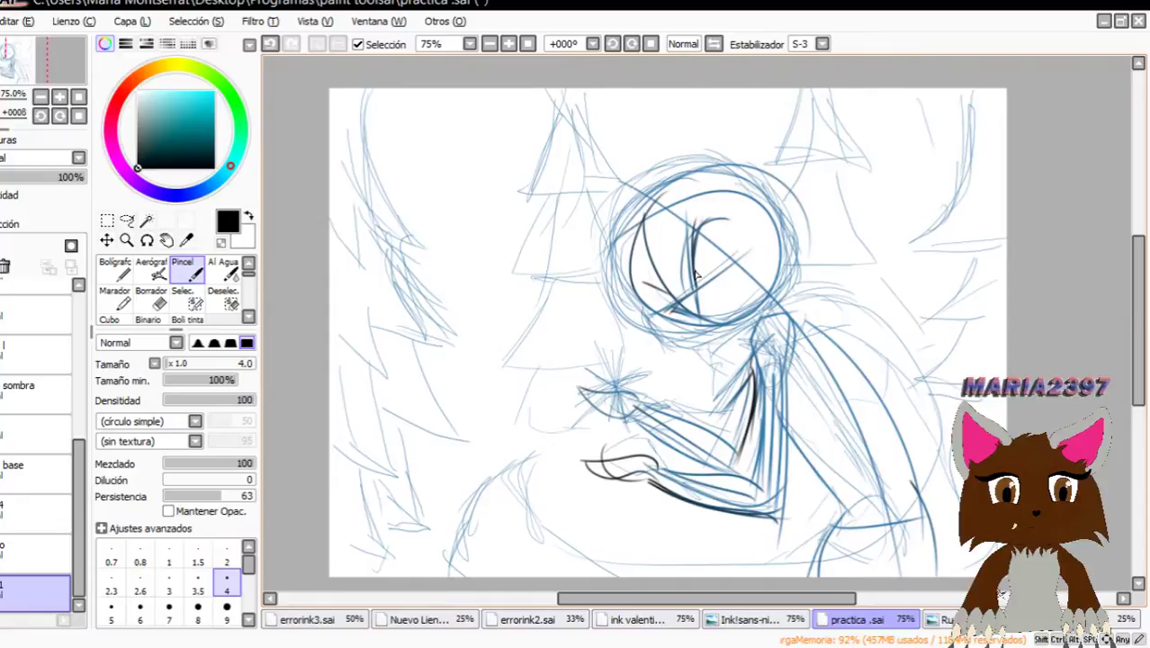
{"action": "mouse_move", "coordinate": [697, 285]}
{"action": "left_mouse_down"}
{"action": "mouse_move", "coordinate": [733, 219]}
{"action": "mouse_move", "coordinate": [708, 287]}
{"action": "mouse_move", "coordinate": [741, 244]}
{"action": "left_mouse_up"}
{"action": "left_click_drag", "start_coordinate": [742, 242], "coordinate": [708, 287]}
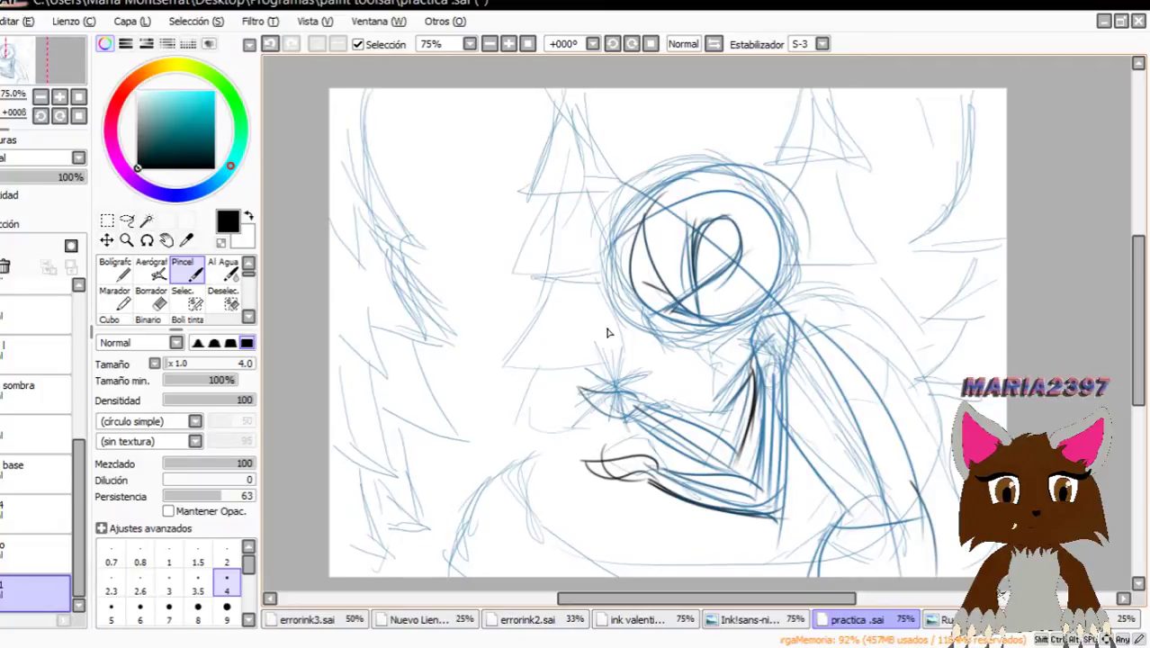
{"action": "mouse_move", "coordinate": [674, 305]}
{"action": "left_mouse_down"}
{"action": "mouse_move", "coordinate": [633, 292]}
{"action": "mouse_move", "coordinate": [671, 310]}
{"action": "left_mouse_up"}
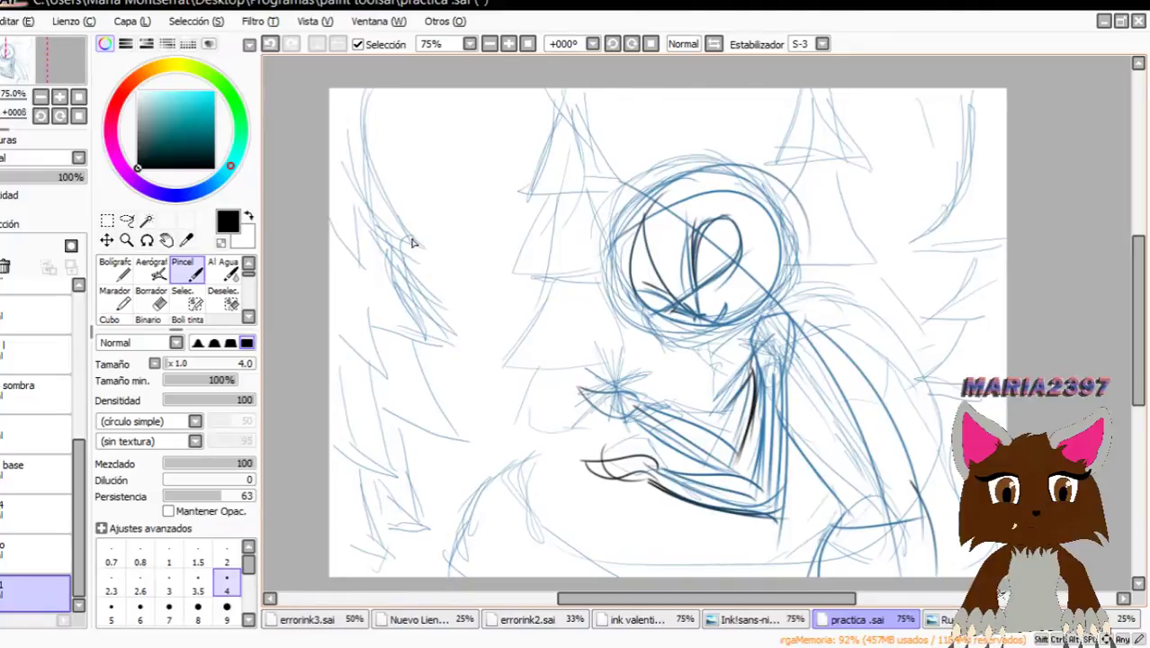
Sketch a second, smaller head facing the figure, with crossed guides, oval eyes with pupils, nose and mouth.
{"action": "mouse_move", "coordinate": [438, 193]}
{"action": "left_mouse_down"}
{"action": "mouse_move", "coordinate": [391, 306]}
{"action": "mouse_move", "coordinate": [425, 216]}
{"action": "left_mouse_up"}
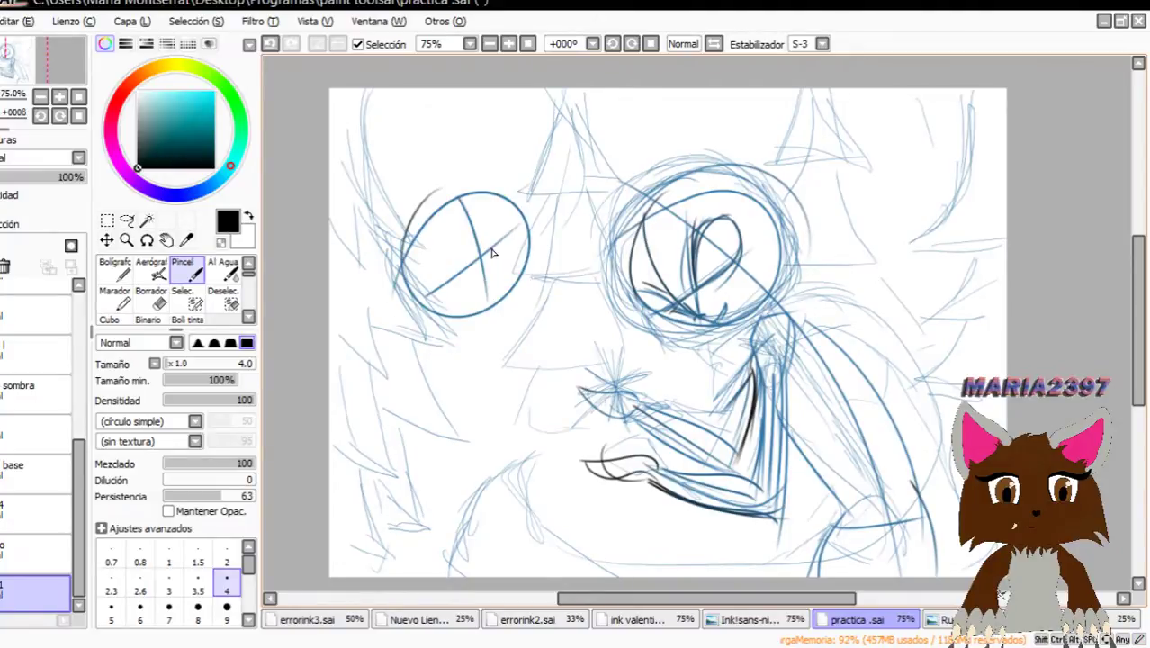
{"action": "mouse_move", "coordinate": [489, 214]}
{"action": "left_mouse_down"}
{"action": "mouse_move", "coordinate": [486, 241]}
{"action": "mouse_move", "coordinate": [502, 207]}
{"action": "mouse_move", "coordinate": [520, 231]}
{"action": "left_mouse_up"}
{"action": "mouse_move", "coordinate": [441, 239]}
{"action": "left_mouse_down"}
{"action": "mouse_move", "coordinate": [469, 267]}
{"action": "mouse_move", "coordinate": [440, 279]}
{"action": "mouse_move", "coordinate": [461, 261]}
{"action": "mouse_move", "coordinate": [494, 267]}
{"action": "mouse_move", "coordinate": [486, 297]}
{"action": "left_mouse_up"}
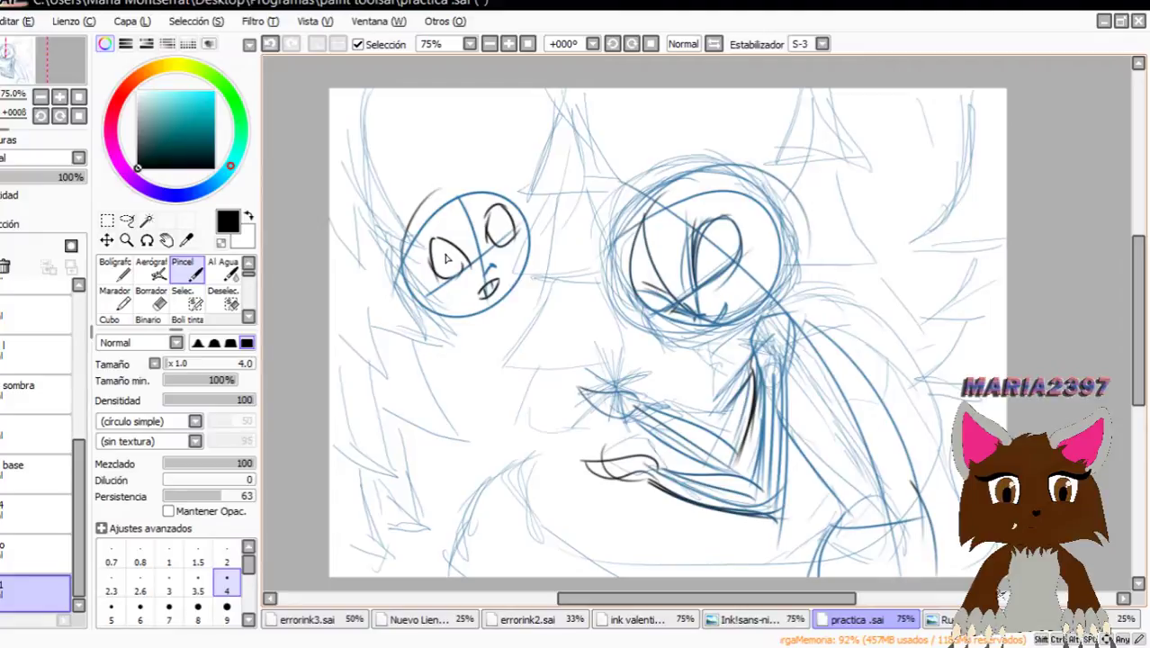
{"action": "left_click_drag", "start_coordinate": [447, 256], "coordinate": [450, 263]}
{"action": "left_click_drag", "start_coordinate": [501, 216], "coordinate": [501, 228]}
Draw the second figure's body guide lines, shoulders and a raised arm ending in a round hand.
{"action": "left_click_drag", "start_coordinate": [493, 311], "coordinate": [515, 546]}
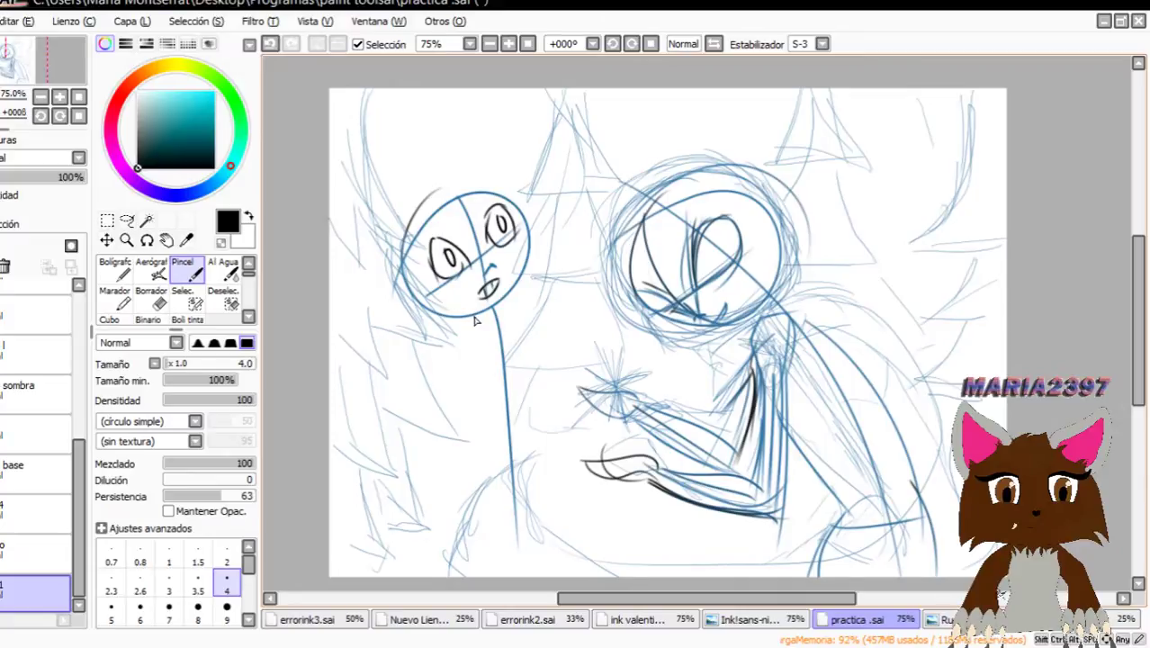
{"action": "mouse_move", "coordinate": [479, 170]}
{"action": "left_mouse_down"}
{"action": "mouse_move", "coordinate": [467, 204]}
{"action": "mouse_move", "coordinate": [541, 576]}
{"action": "left_mouse_up"}
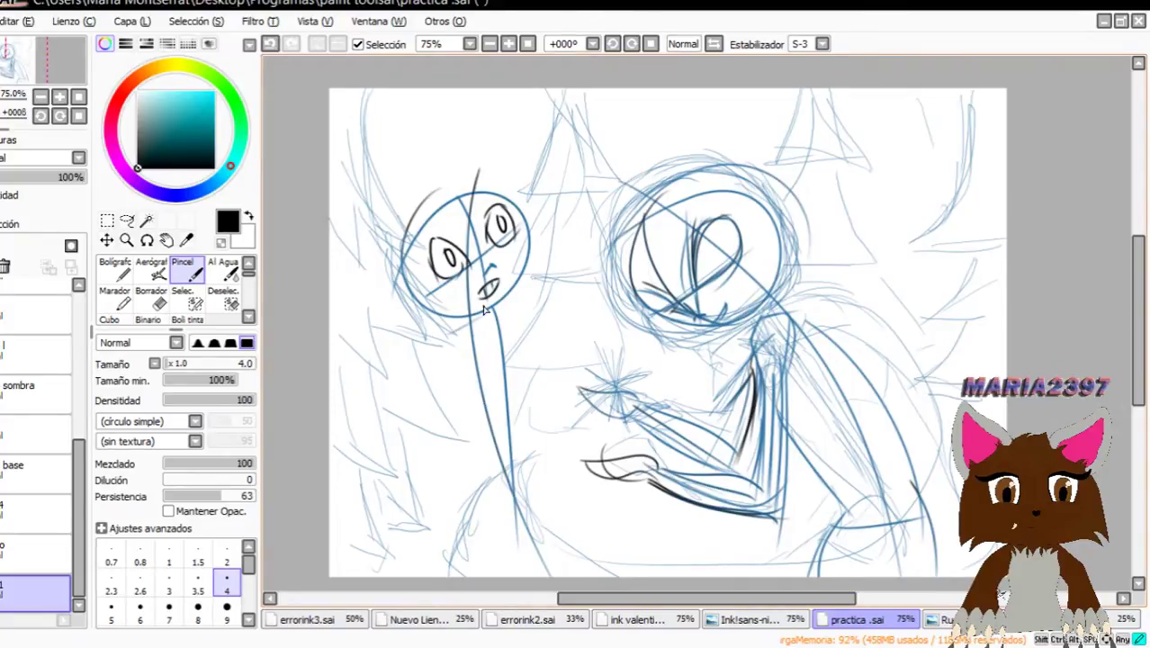
{"action": "left_click_drag", "start_coordinate": [486, 312], "coordinate": [434, 396]}
{"action": "mouse_move", "coordinate": [509, 322]}
{"action": "left_mouse_down"}
{"action": "mouse_move", "coordinate": [550, 351]}
{"action": "mouse_move", "coordinate": [550, 335]}
{"action": "mouse_move", "coordinate": [547, 351]}
{"action": "left_mouse_up"}
{"action": "mouse_move", "coordinate": [581, 304]}
{"action": "left_mouse_down"}
{"action": "mouse_move", "coordinate": [567, 360]}
{"action": "mouse_move", "coordinate": [565, 287]}
{"action": "left_mouse_up"}
{"action": "left_click_drag", "start_coordinate": [504, 352], "coordinate": [565, 358]}
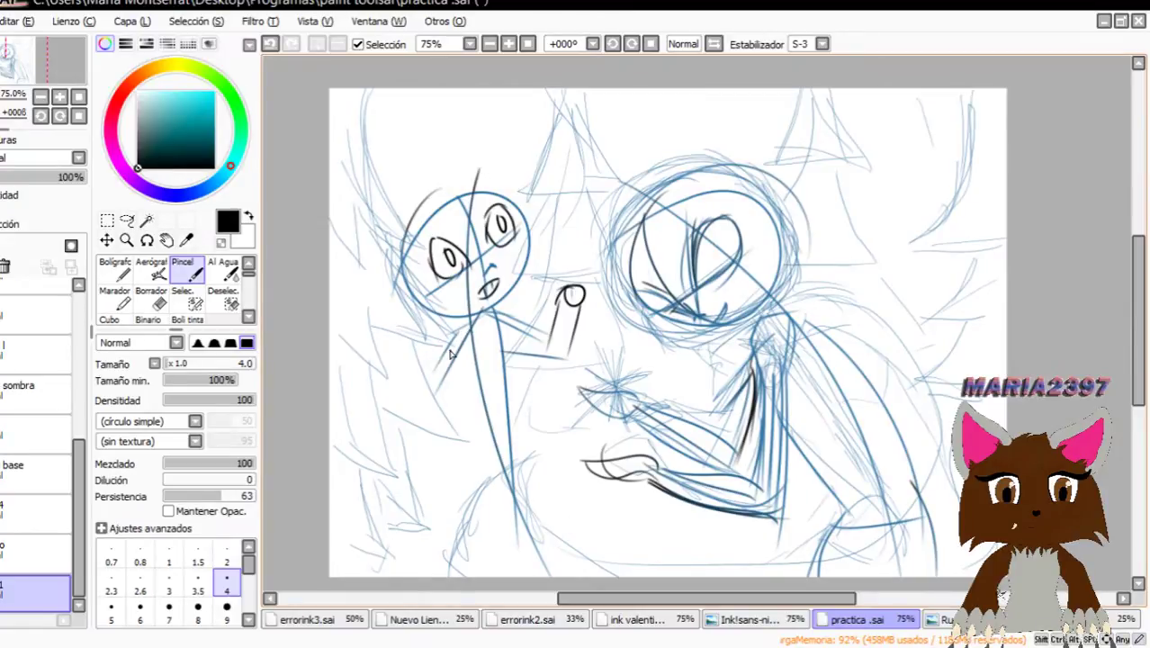
Add the second figure's other arm across the chest with its hand, and outline the side of the torso.
{"action": "left_click_drag", "start_coordinate": [442, 354], "coordinate": [482, 373]}
{"action": "left_click_drag", "start_coordinate": [470, 322], "coordinate": [452, 353]}
{"action": "mouse_move", "coordinate": [471, 328]}
{"action": "left_mouse_down"}
{"action": "mouse_move", "coordinate": [457, 358]}
{"action": "mouse_move", "coordinate": [538, 397]}
{"action": "left_mouse_up"}
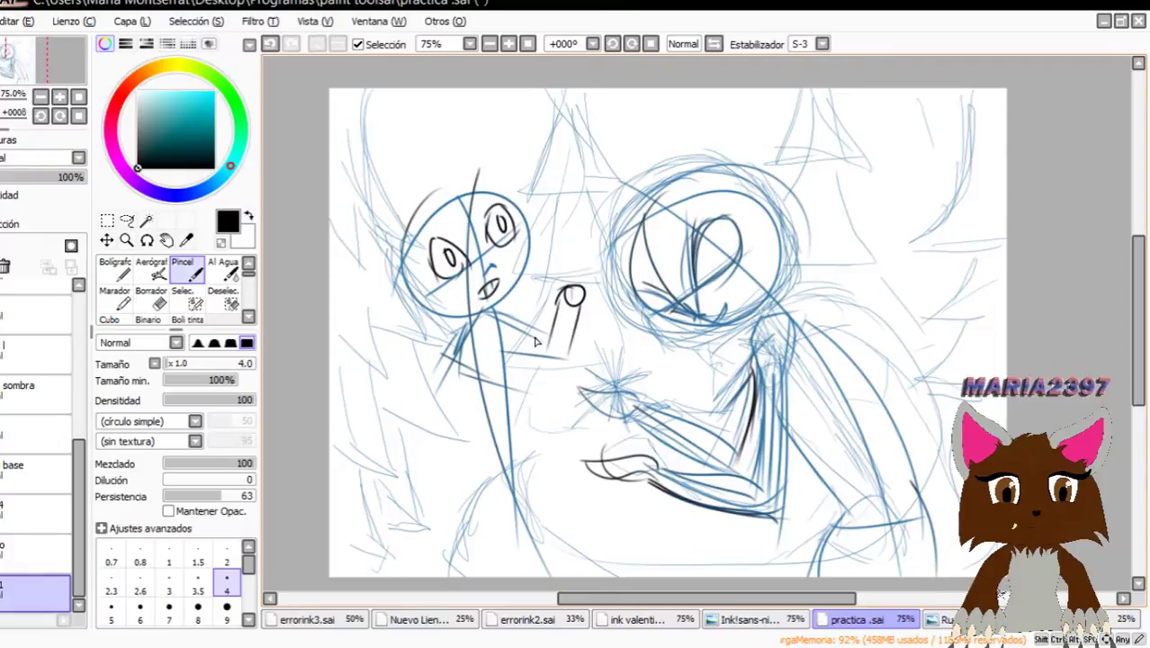
{"action": "left_click_drag", "start_coordinate": [568, 306], "coordinate": [563, 336]}
{"action": "mouse_move", "coordinate": [464, 360]}
{"action": "left_mouse_down"}
{"action": "mouse_move", "coordinate": [487, 461]}
{"action": "mouse_move", "coordinate": [522, 423]}
{"action": "left_mouse_up"}
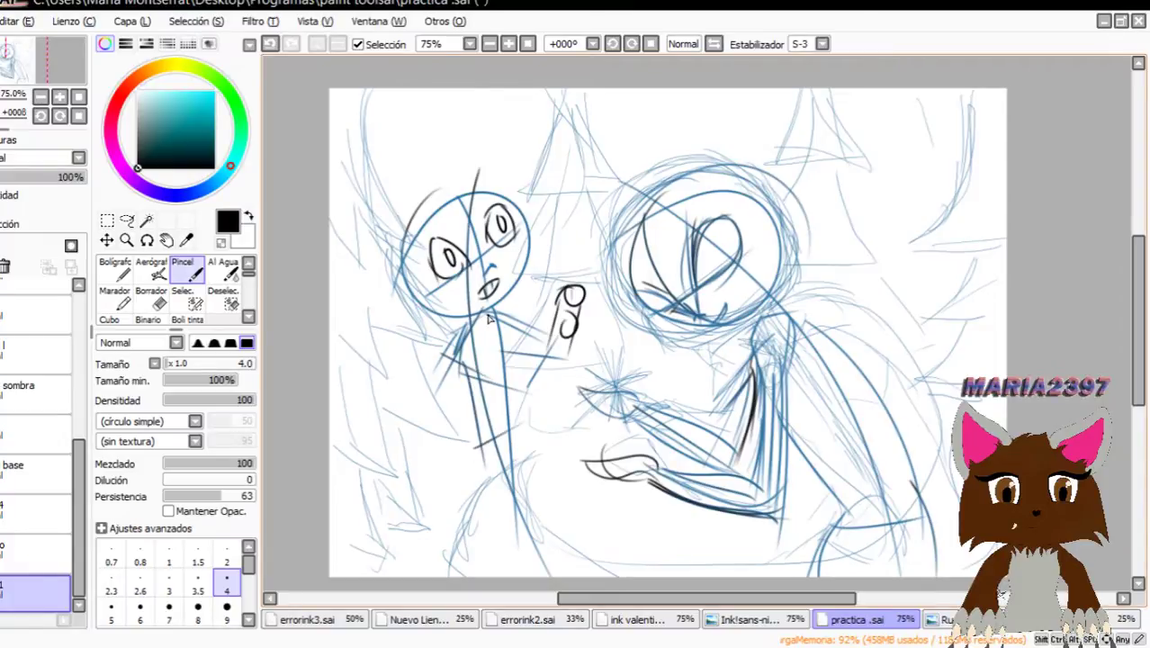
Sketch the second figure's waist, hips and both legs down to the canvas's lower edge.
{"action": "left_click_drag", "start_coordinate": [488, 317], "coordinate": [538, 419]}
{"action": "mouse_move", "coordinate": [461, 366]}
{"action": "left_mouse_down"}
{"action": "mouse_move", "coordinate": [491, 474]}
{"action": "mouse_move", "coordinate": [529, 425]}
{"action": "mouse_move", "coordinate": [607, 526]}
{"action": "left_mouse_up"}
{"action": "mouse_move", "coordinate": [540, 458]}
{"action": "left_mouse_down"}
{"action": "mouse_move", "coordinate": [600, 518]}
{"action": "mouse_move", "coordinate": [619, 574]}
{"action": "left_mouse_up"}
{"action": "left_click_drag", "start_coordinate": [479, 461], "coordinate": [531, 575]}
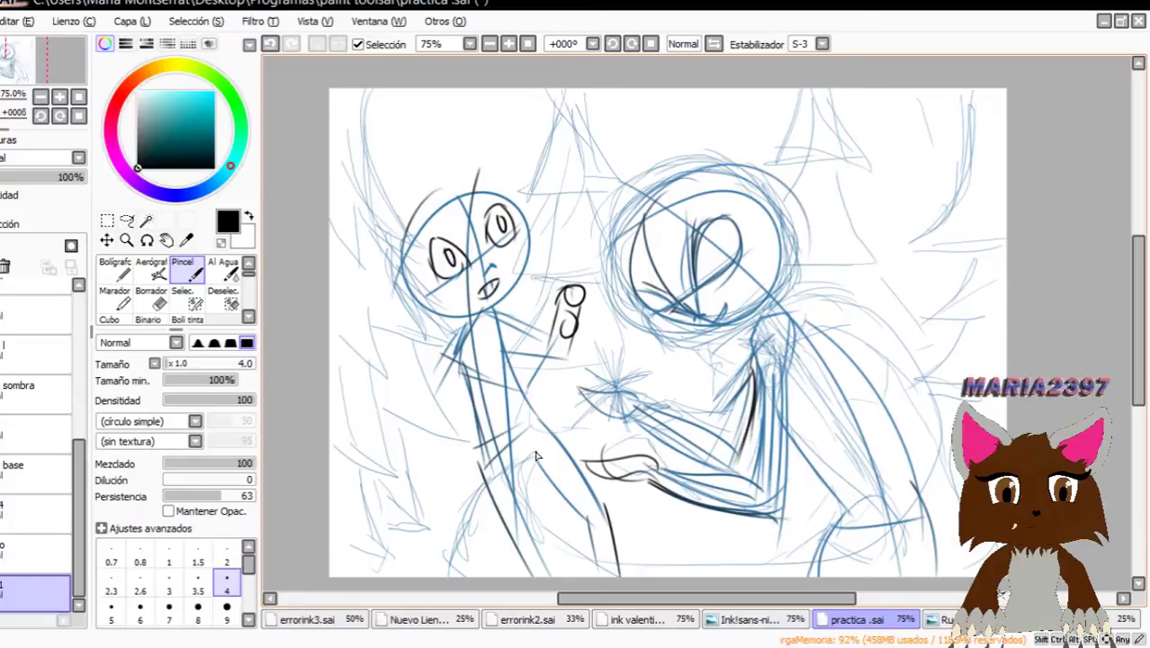
{"action": "left_click_drag", "start_coordinate": [538, 469], "coordinate": [581, 576]}
{"action": "mouse_move", "coordinate": [524, 450]}
{"action": "left_mouse_down"}
{"action": "mouse_move", "coordinate": [567, 574]}
{"action": "mouse_move", "coordinate": [518, 469]}
{"action": "mouse_move", "coordinate": [540, 454]}
{"action": "left_mouse_up"}
{"action": "left_click_drag", "start_coordinate": [540, 464], "coordinate": [589, 519]}
{"action": "left_click_drag", "start_coordinate": [519, 482], "coordinate": [563, 577]}
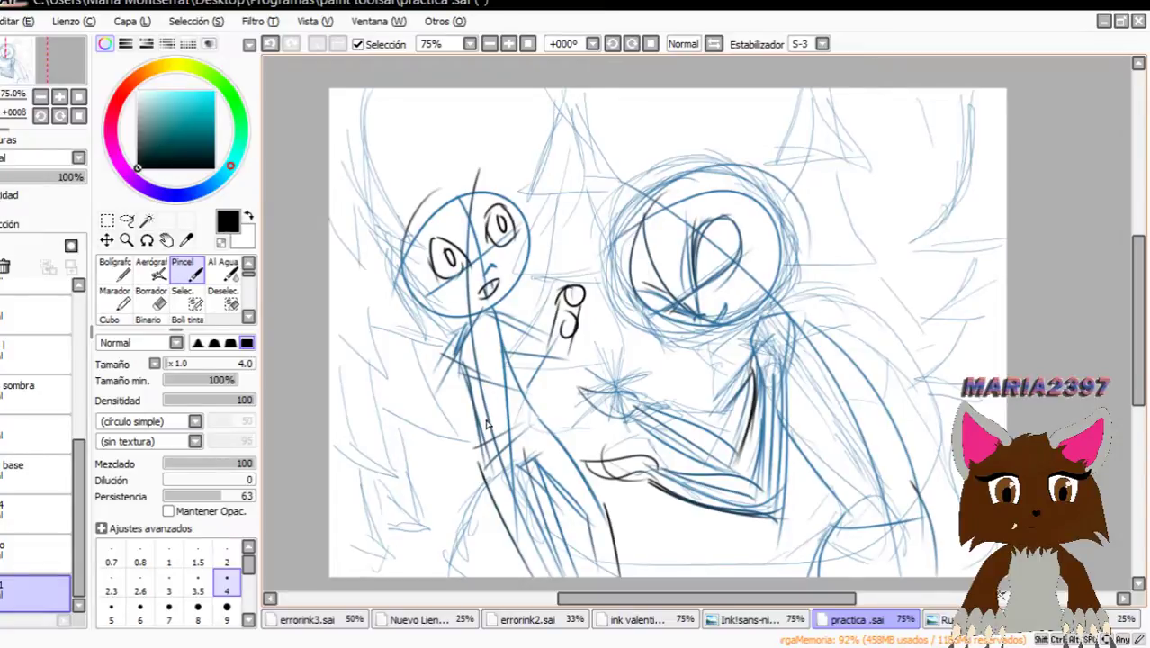
Add trial curved strokes above and between the two figures, and undo the whole practice sketch.
{"action": "mouse_move", "coordinate": [551, 206]}
{"action": "left_mouse_down"}
{"action": "mouse_move", "coordinate": [671, 143]}
{"action": "mouse_move", "coordinate": [677, 209]}
{"action": "left_mouse_up"}
{"action": "left_click_drag", "start_coordinate": [566, 191], "coordinate": [570, 263]}
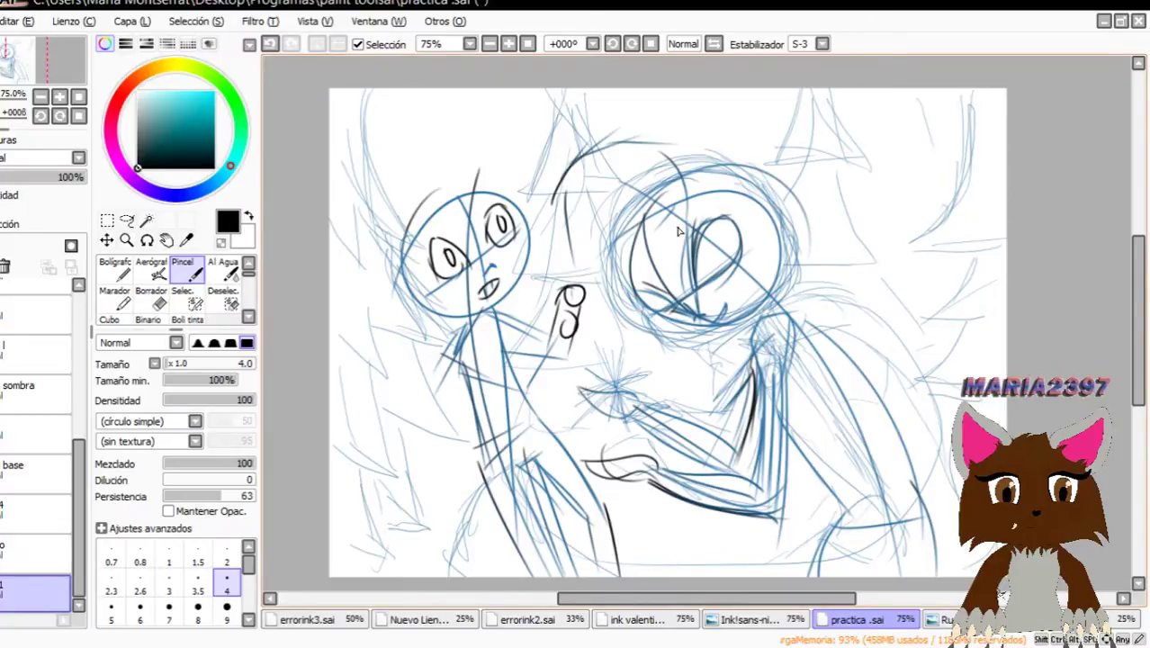
{"action": "left_click", "coordinate": [271, 43]}
{"action": "left_click", "coordinate": [271, 43]}
{"action": "left_click", "coordinate": [271, 43]}
{"action": "left_click", "coordinate": [271, 43]}
{"action": "left_click", "coordinate": [271, 44]}
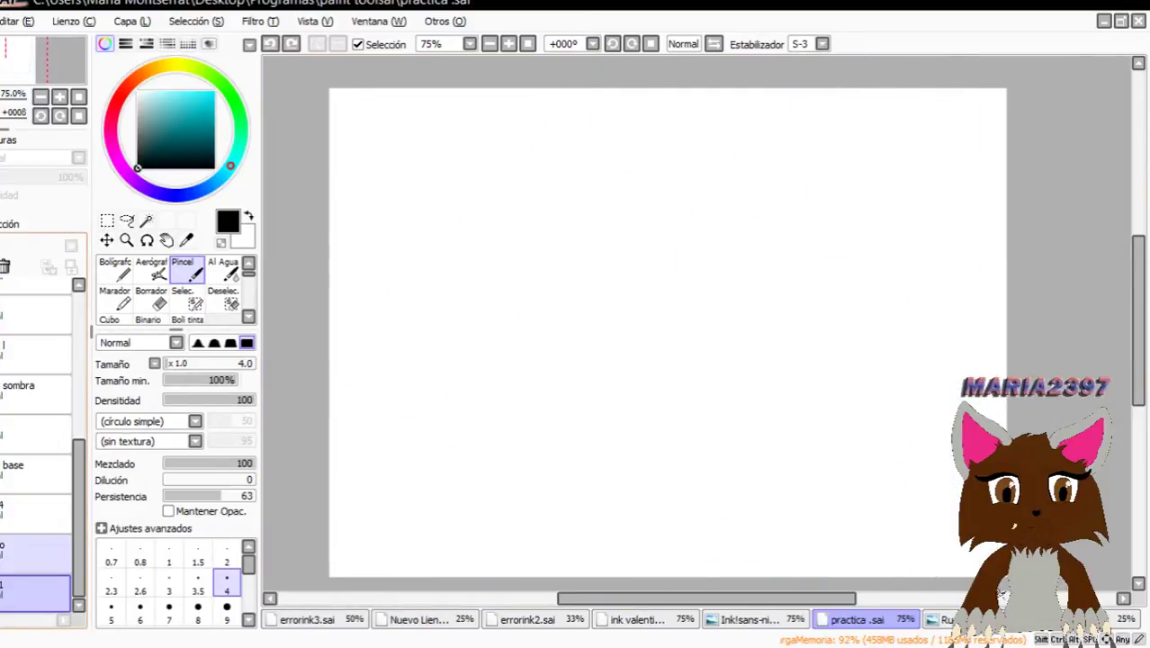
Show the blue sketch layer and the line-art layer of the crouching skeleton figure.
{"action": "left_click", "coordinate": [2, 593]}
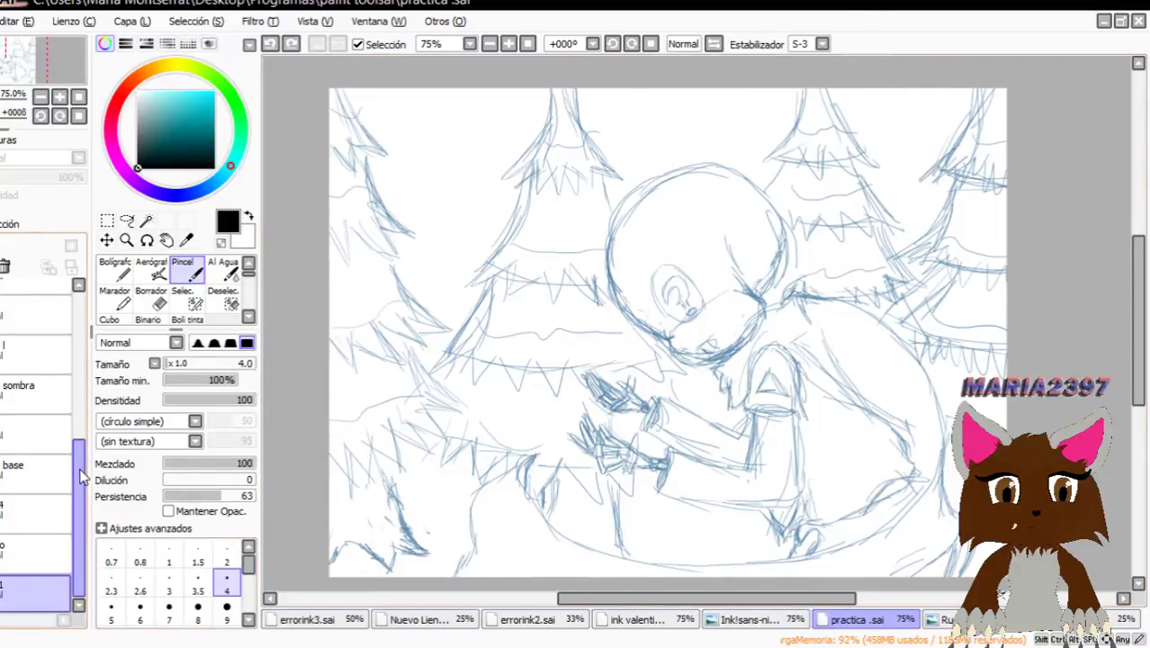
{"action": "scroll", "coordinate": [59, 360], "scroll_direction": "up", "scroll_amount": 5}
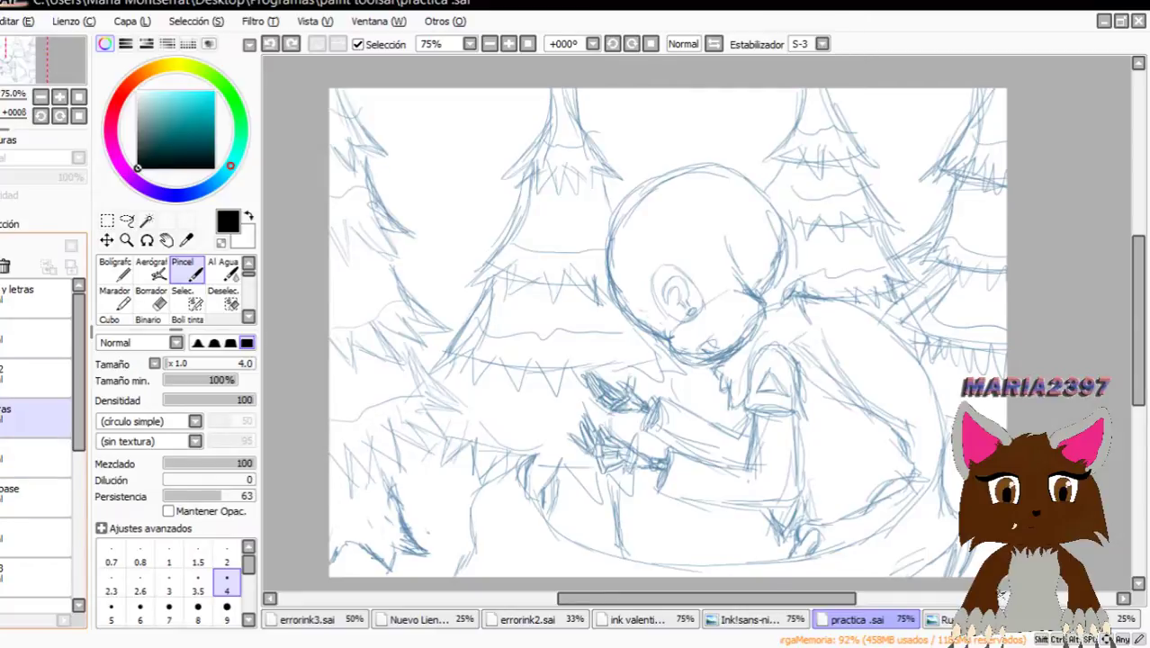
{"action": "left_click", "coordinate": [7, 378]}
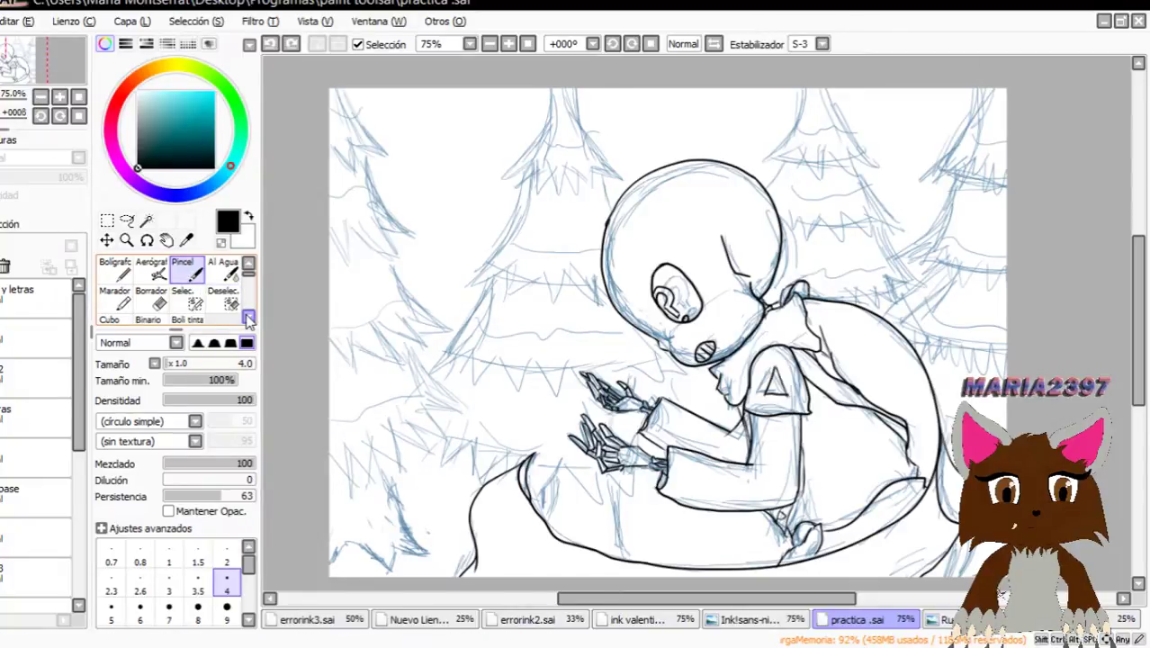
Choose the Boli tinta brush for inking and look through the layer list.
{"action": "left_click", "coordinate": [249, 318]}
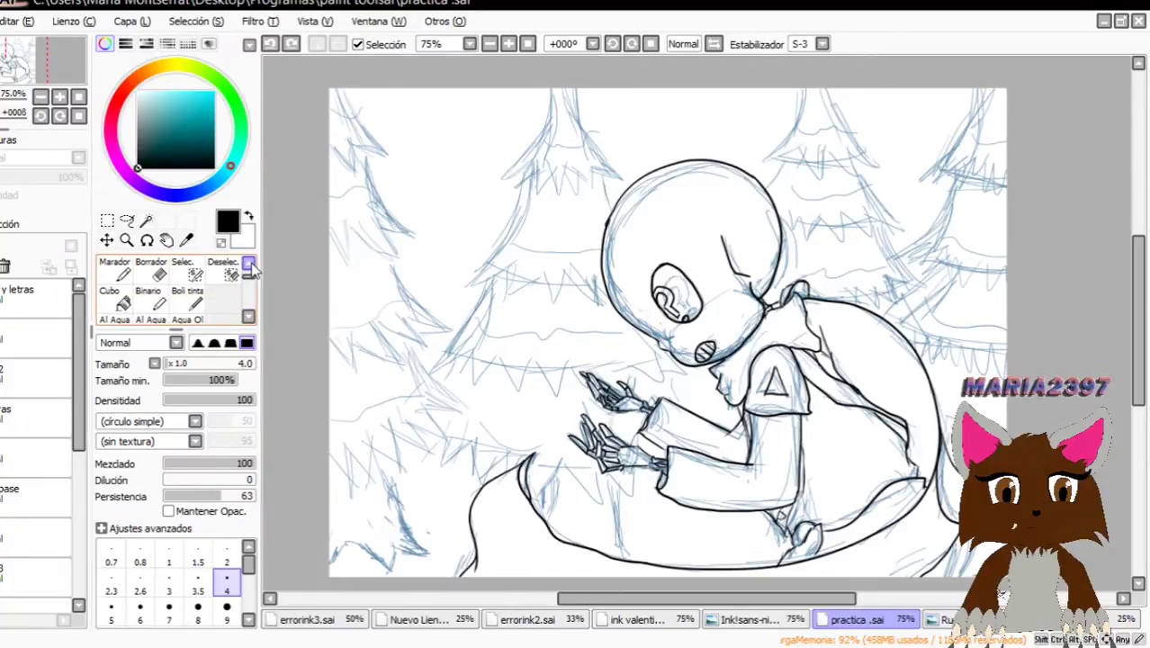
{"action": "left_click", "coordinate": [191, 300]}
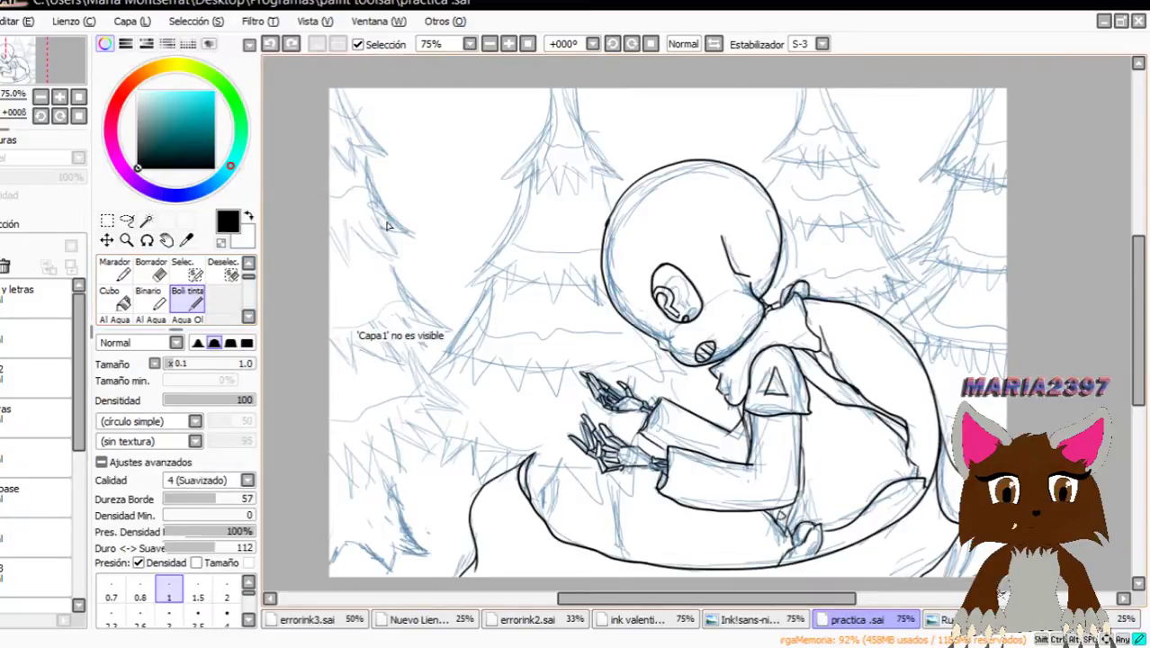
{"action": "scroll", "coordinate": [86, 423], "scroll_direction": "down", "scroll_amount": 5}
{"action": "left_click_drag", "start_coordinate": [86, 423], "coordinate": [97, 491]}
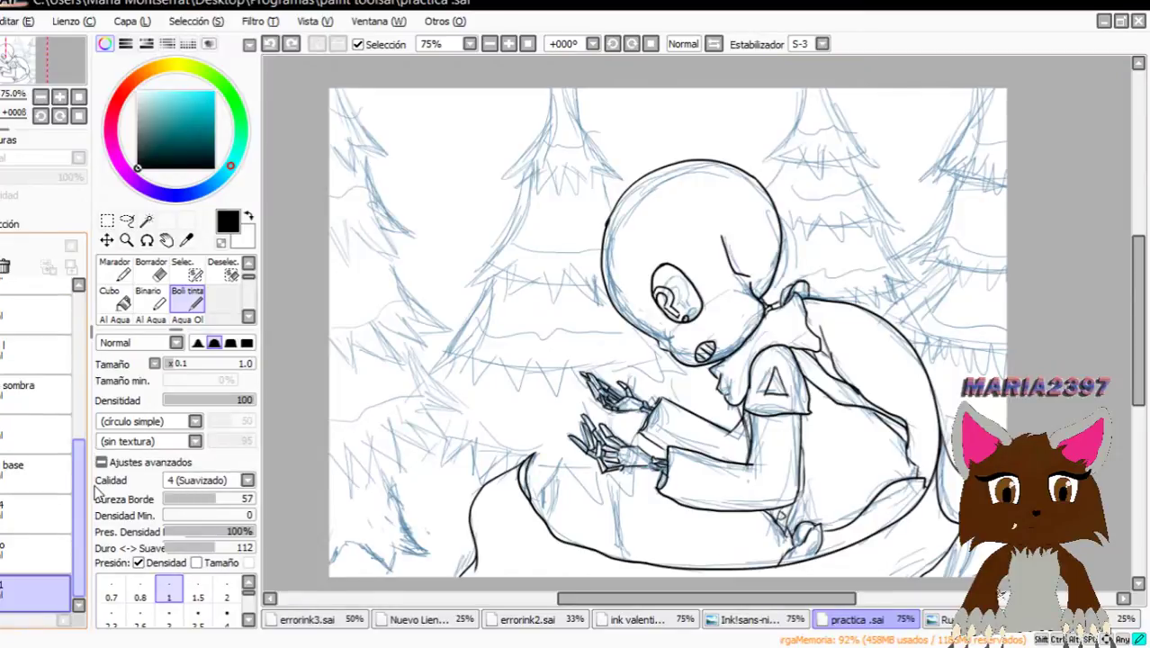
{"action": "left_click_drag", "start_coordinate": [82, 488], "coordinate": [79, 339]}
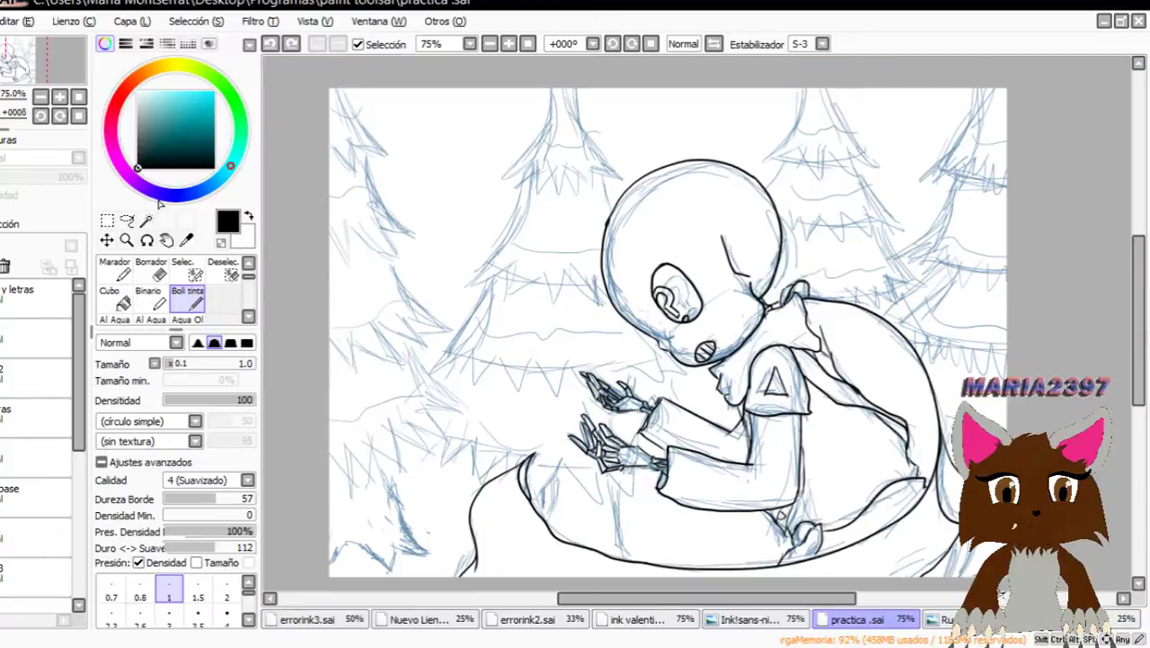
Show the tree line-art layer and hide the blue sketch layer so only the black line art is displayed.
{"action": "left_click", "coordinate": [14, 441]}
{"action": "left_click_drag", "start_coordinate": [79, 360], "coordinate": [74, 467]}
{"action": "scroll", "coordinate": [72, 468], "scroll_direction": "up", "scroll_amount": 1}
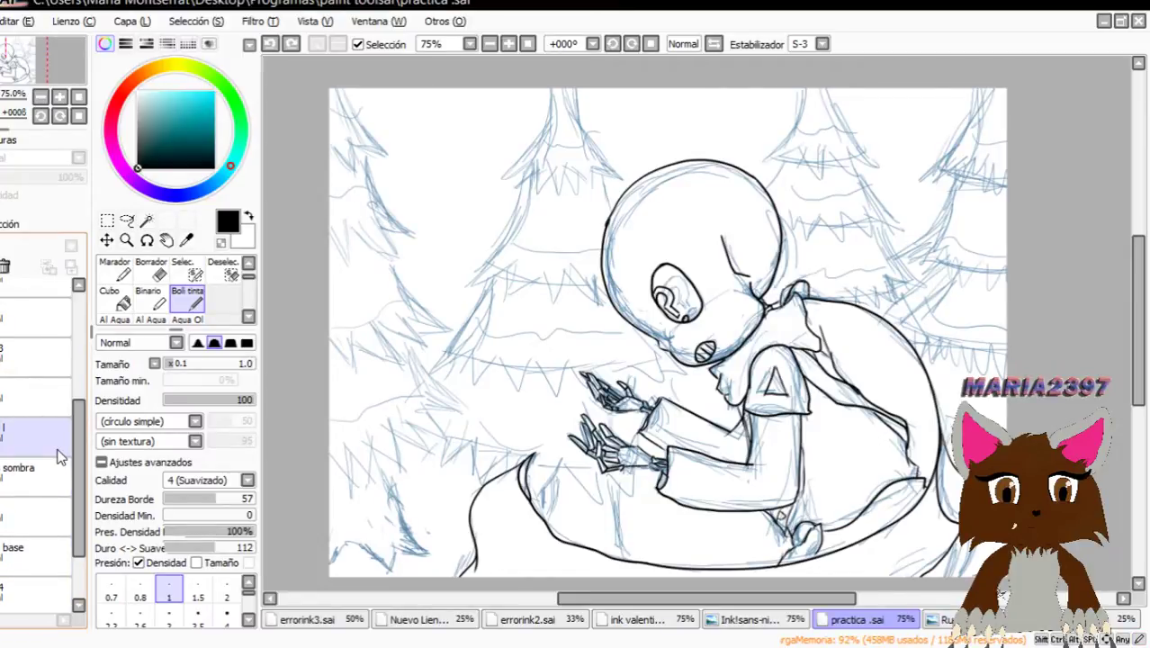
{"action": "left_click", "coordinate": [2, 437]}
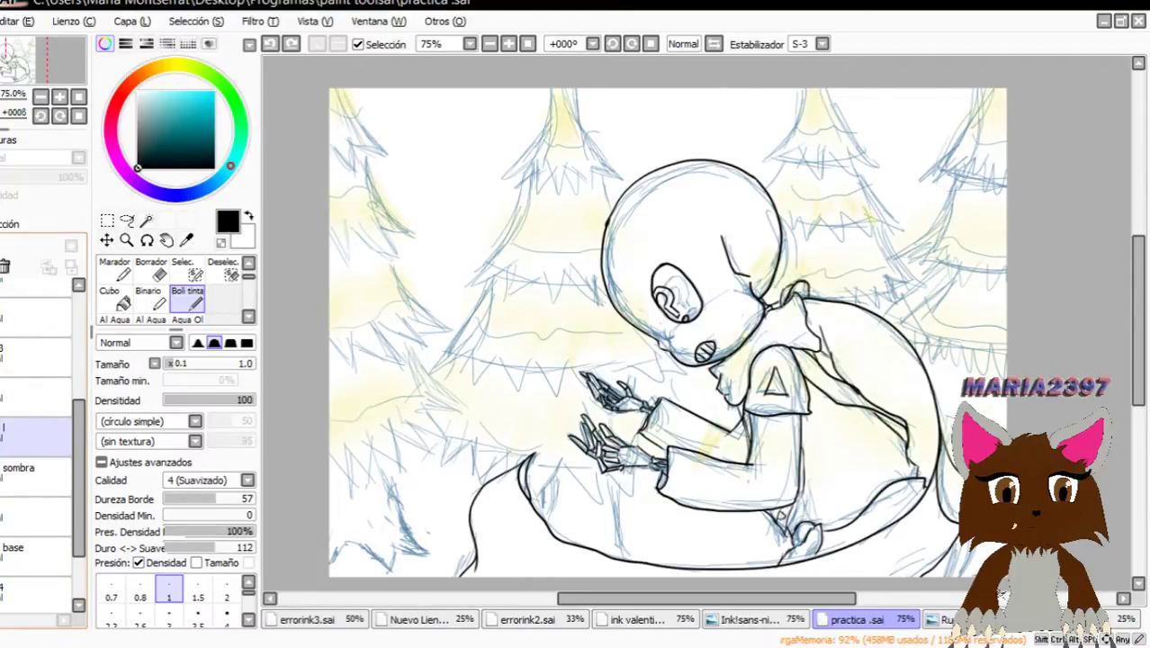
{"action": "left_click", "coordinate": [2, 437]}
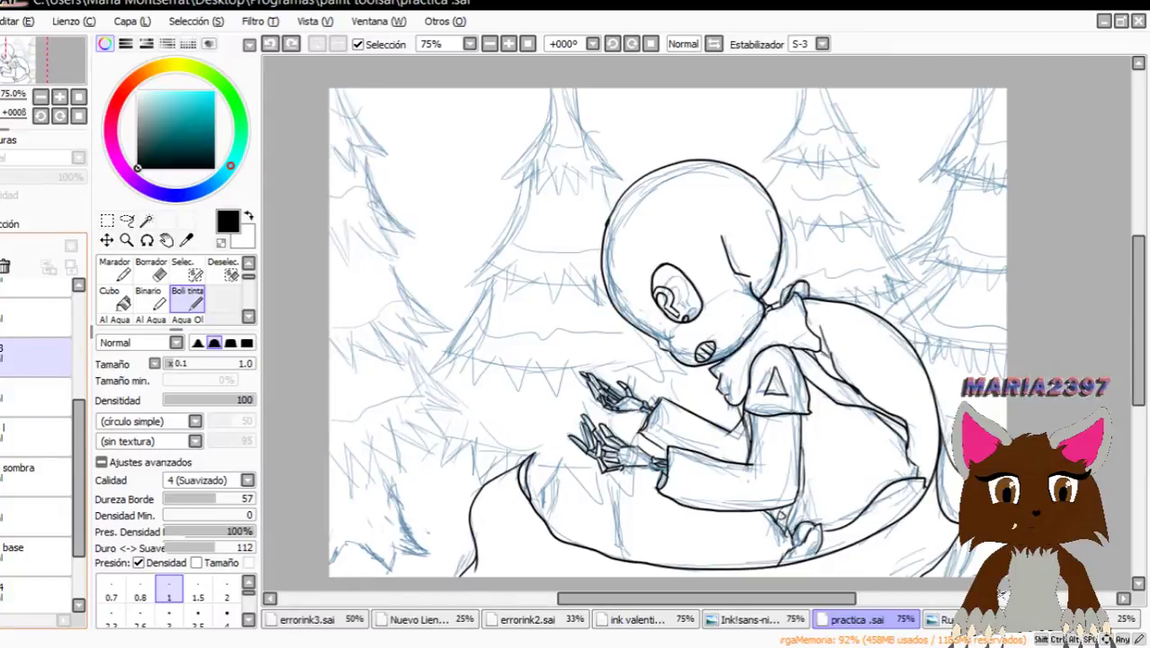
{"action": "left_click", "coordinate": [1, 317]}
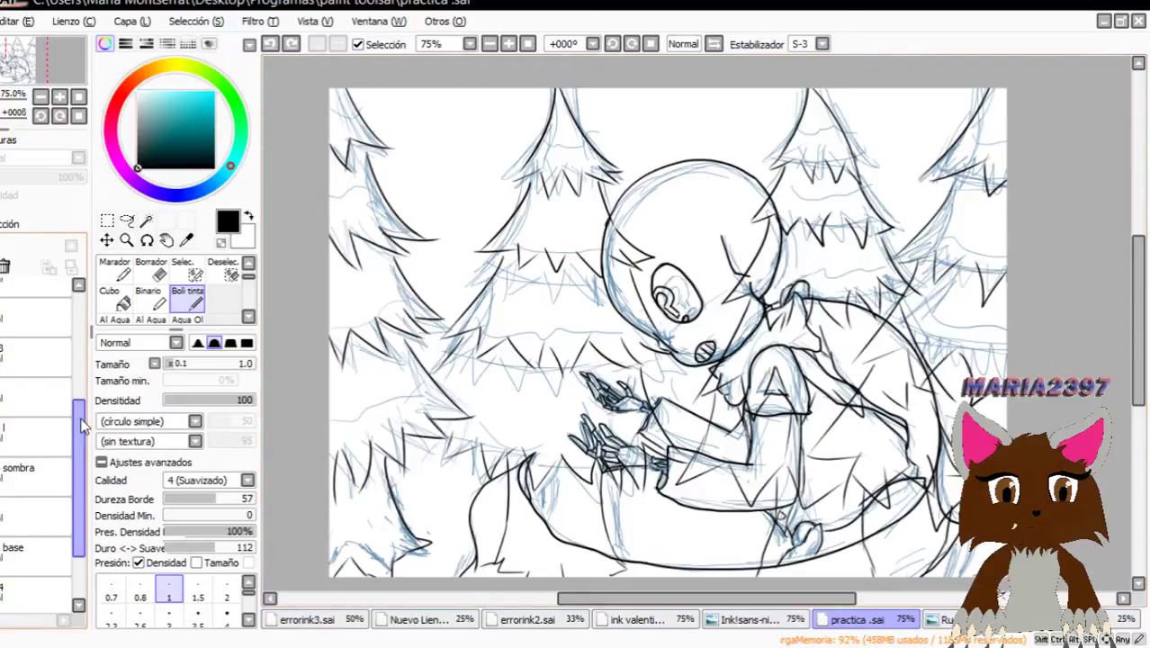
{"action": "scroll", "coordinate": [81, 425], "scroll_direction": "down", "scroll_amount": 3}
{"action": "left_click", "coordinate": [2, 593]}
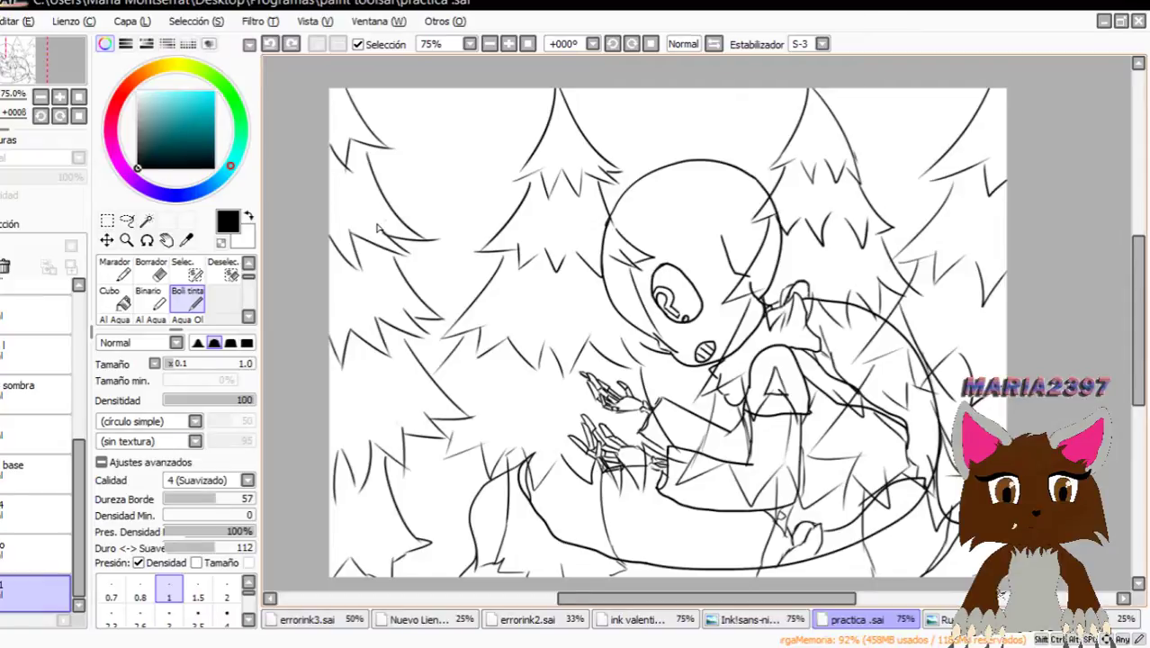
Open the Rusia y Mexico.jpg drawing and examine the two characters up close.
{"action": "scroll", "coordinate": [16, 504], "scroll_direction": "up", "scroll_amount": 5}
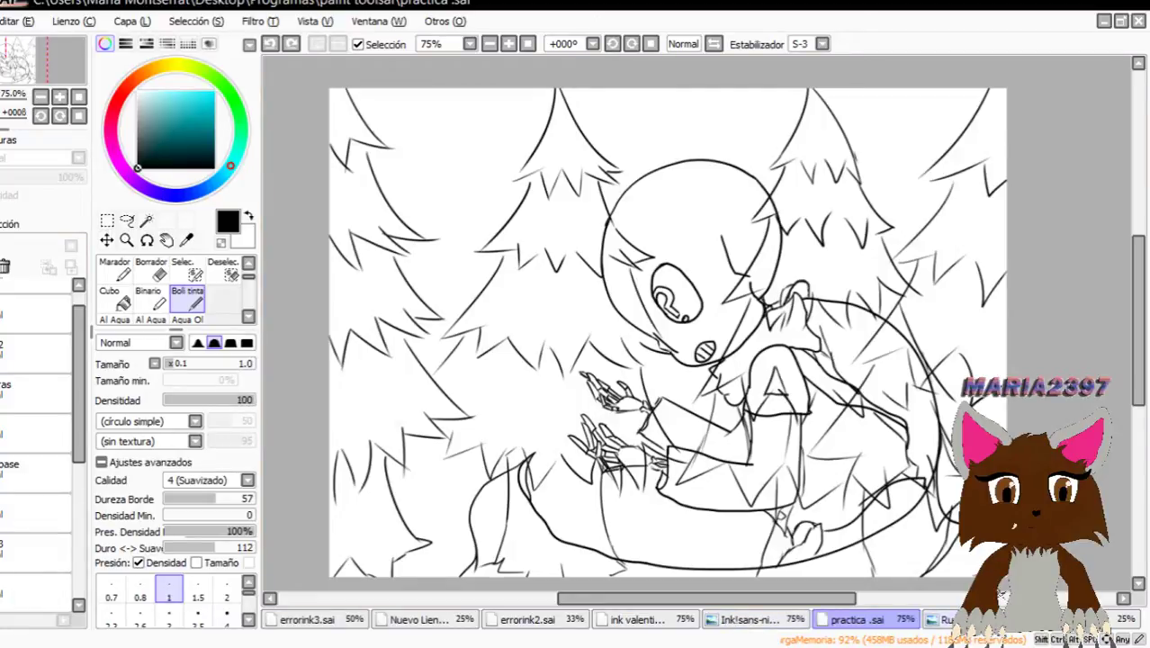
{"action": "left_click", "coordinate": [947, 619]}
{"action": "scroll", "coordinate": [570, 368], "scroll_direction": "up", "scroll_amount": 2}
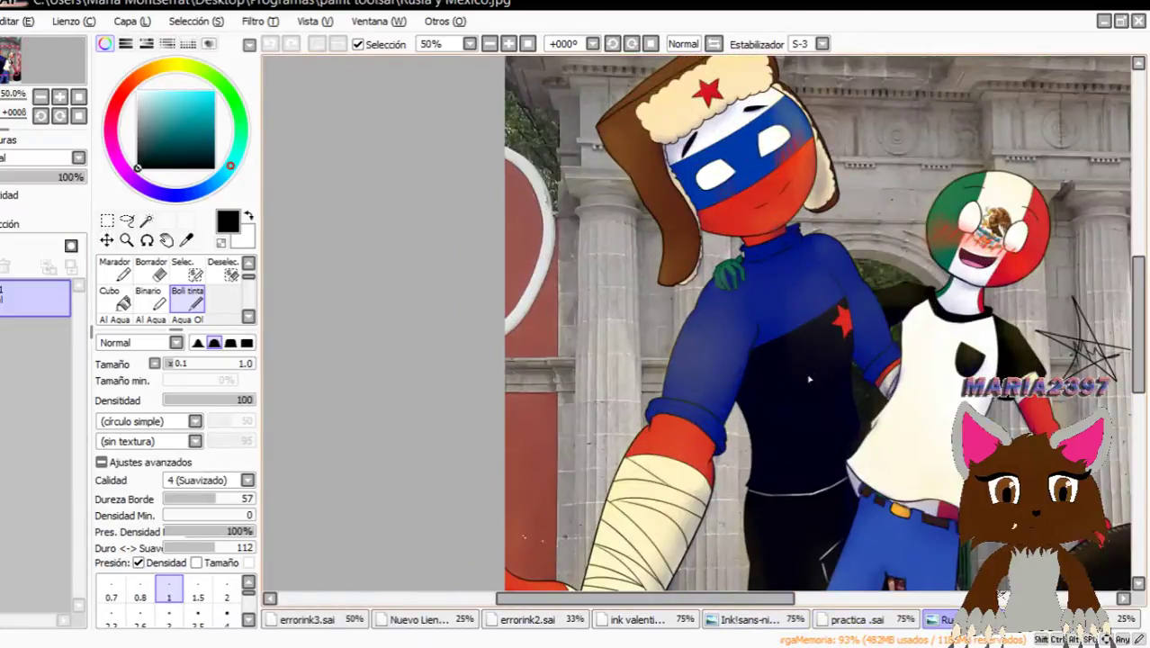
{"action": "left_click_drag", "start_coordinate": [680, 598], "coordinate": [762, 598]}
{"action": "scroll", "coordinate": [671, 363], "scroll_direction": "down", "scroll_amount": 1}
{"action": "scroll", "coordinate": [672, 363], "scroll_direction": "up", "scroll_amount": 1}
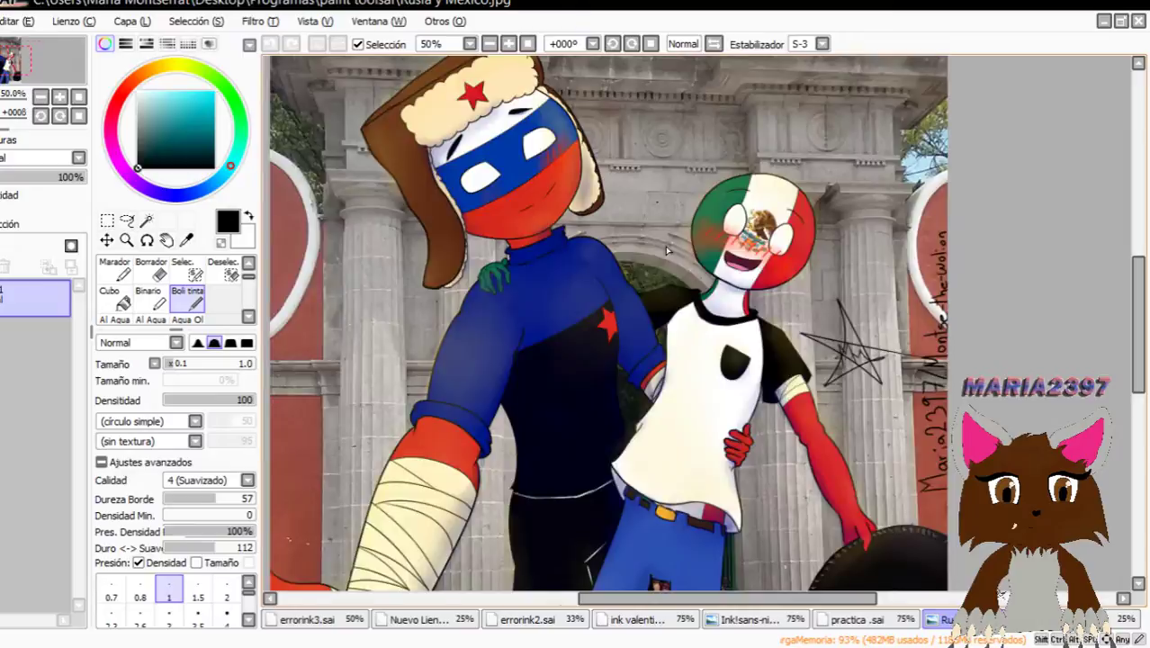
{"action": "scroll", "coordinate": [666, 246], "scroll_direction": "down", "scroll_amount": 1}
{"action": "scroll", "coordinate": [669, 217], "scroll_direction": "up", "scroll_amount": 2}
{"action": "scroll", "coordinate": [612, 172], "scroll_direction": "down", "scroll_amount": 2}
{"action": "scroll", "coordinate": [552, 133], "scroll_direction": "up", "scroll_amount": 1}
{"action": "scroll", "coordinate": [551, 134], "scroll_direction": "up", "scroll_amount": 1}
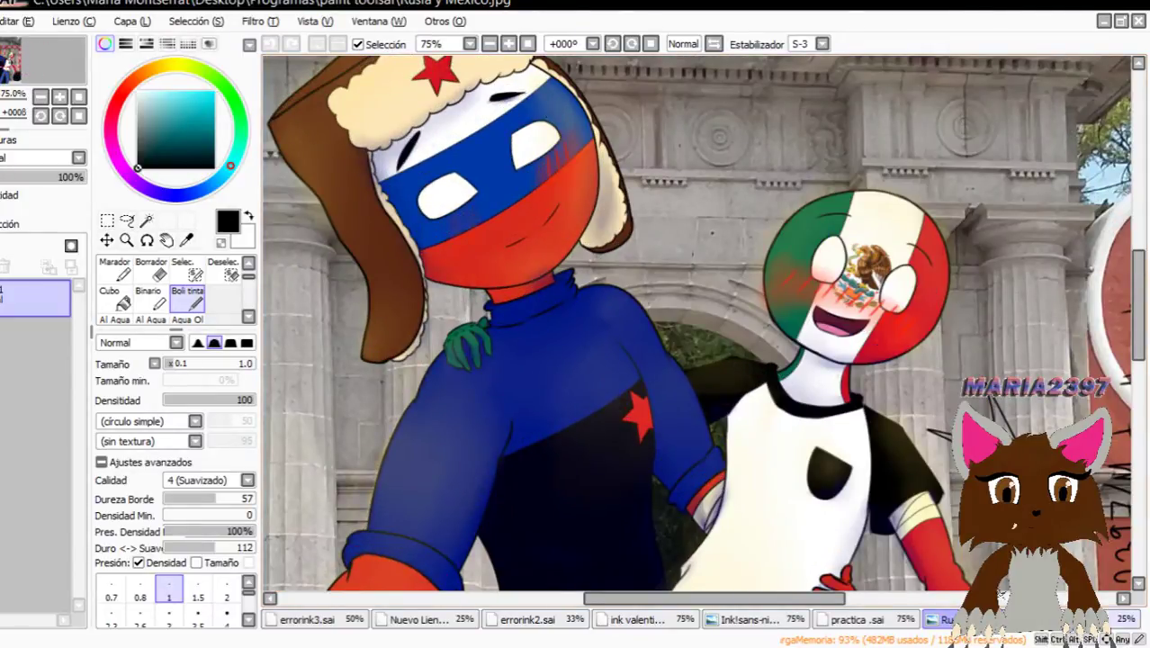
Look through the other open drawings and close the Ink!sans-nieve.jpg image.
{"action": "left_click", "coordinate": [1080, 620]}
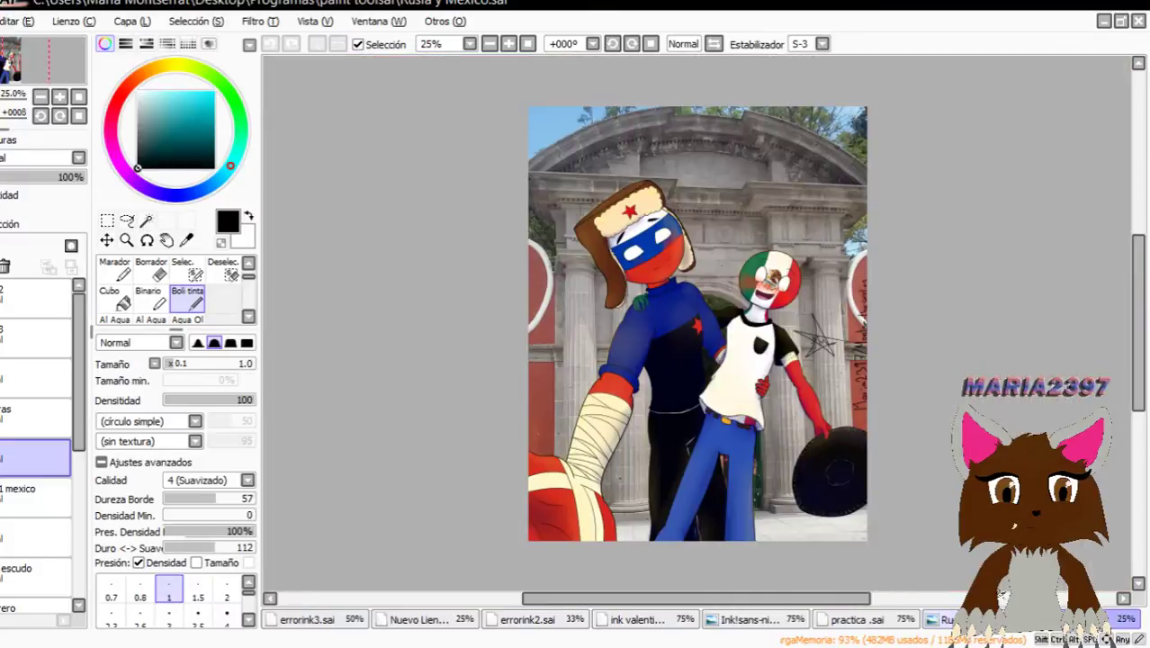
{"action": "left_click", "coordinate": [516, 621]}
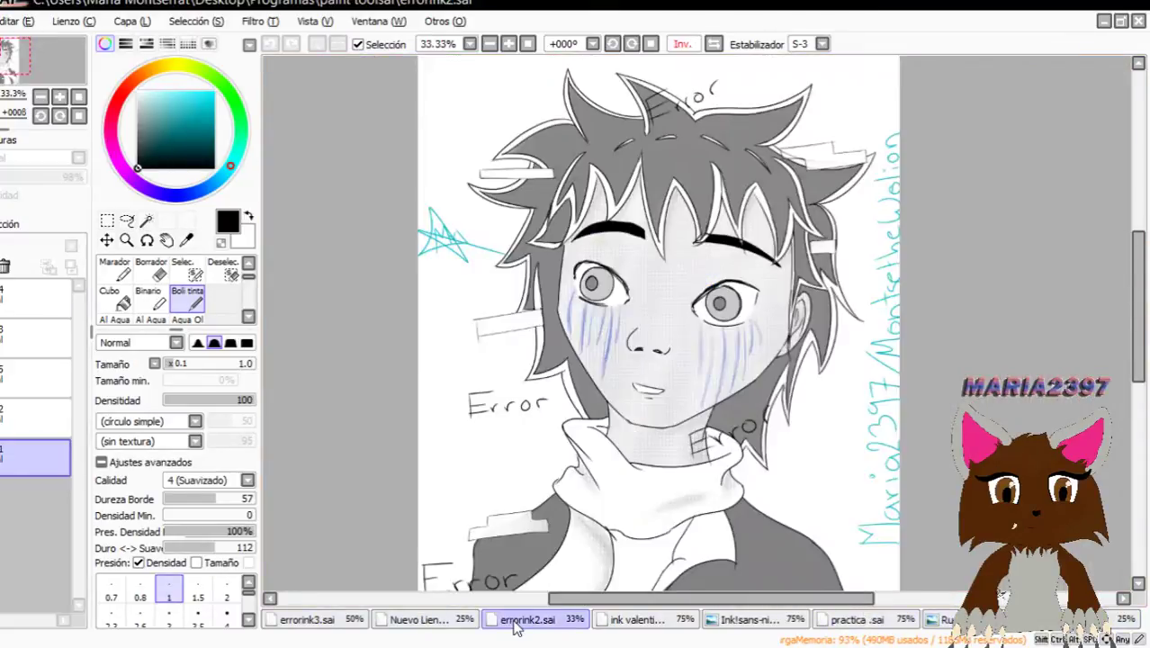
{"action": "left_click", "coordinate": [441, 621]}
{"action": "left_click", "coordinate": [644, 621]}
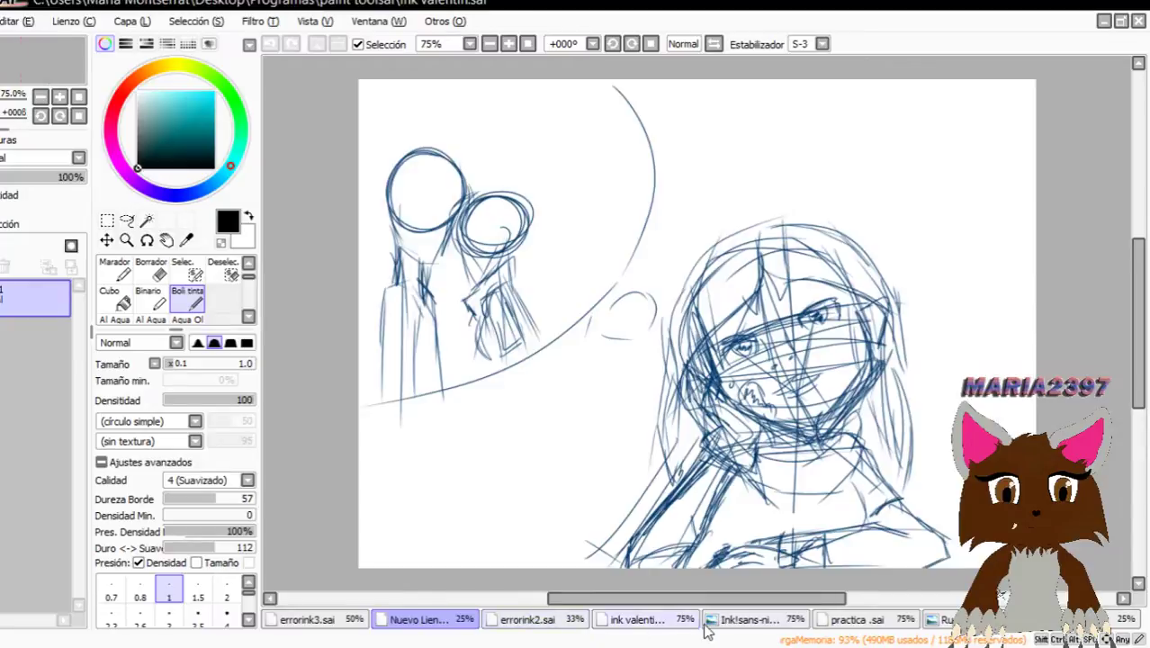
{"action": "left_click", "coordinate": [750, 621]}
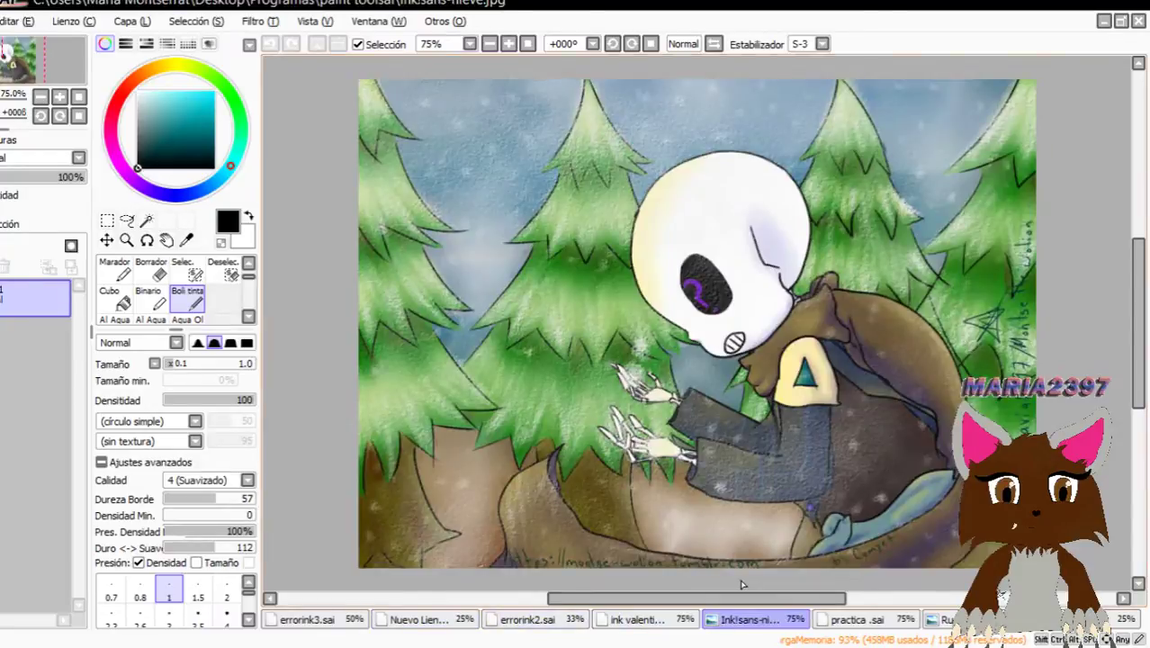
{"action": "left_click", "coordinate": [1139, 27]}
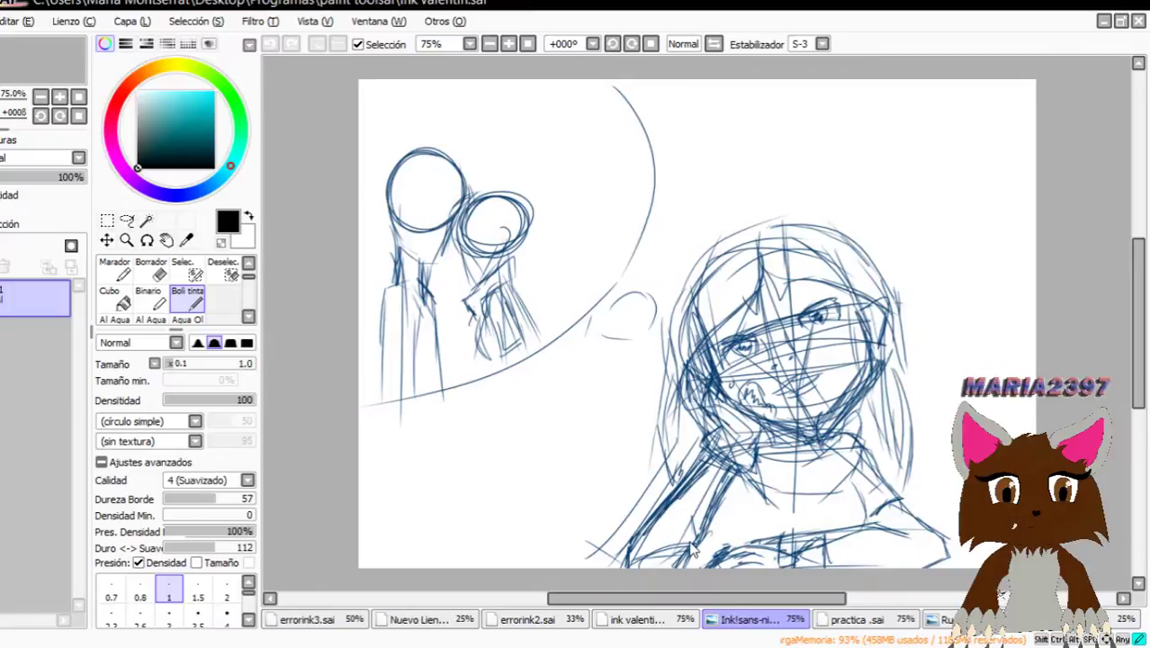
Return to practica .sai and show the flat base colours of the figure and the trees.
{"action": "left_click", "coordinate": [840, 625]}
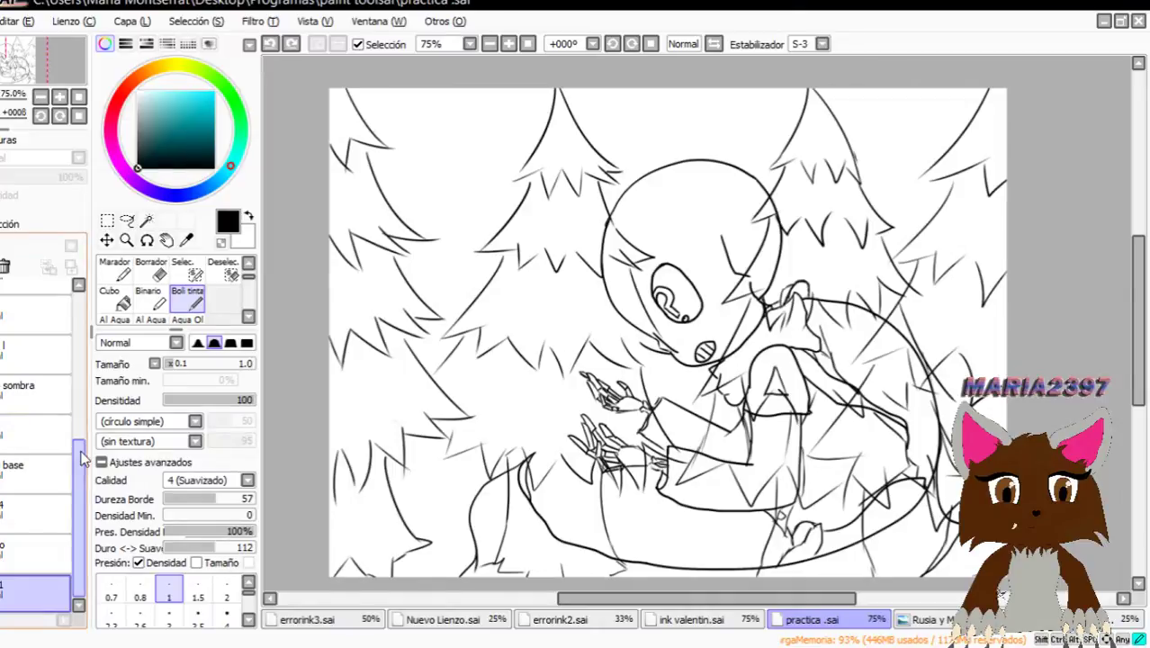
{"action": "left_click_drag", "start_coordinate": [81, 457], "coordinate": [81, 316]}
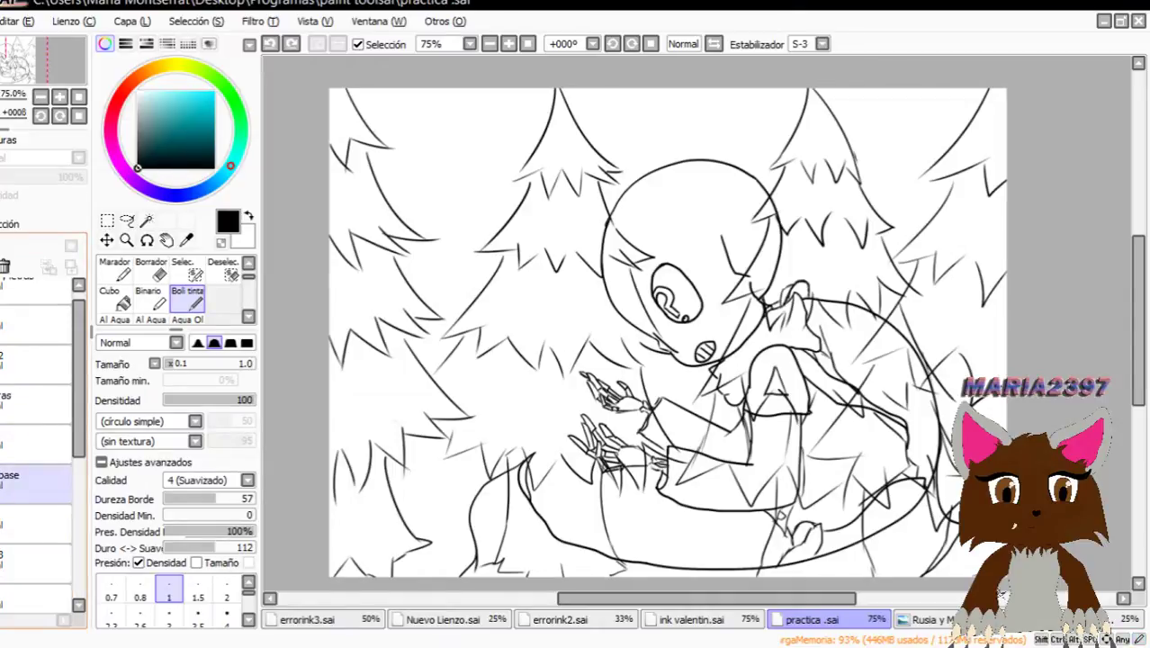
{"action": "left_click", "coordinate": [2, 524]}
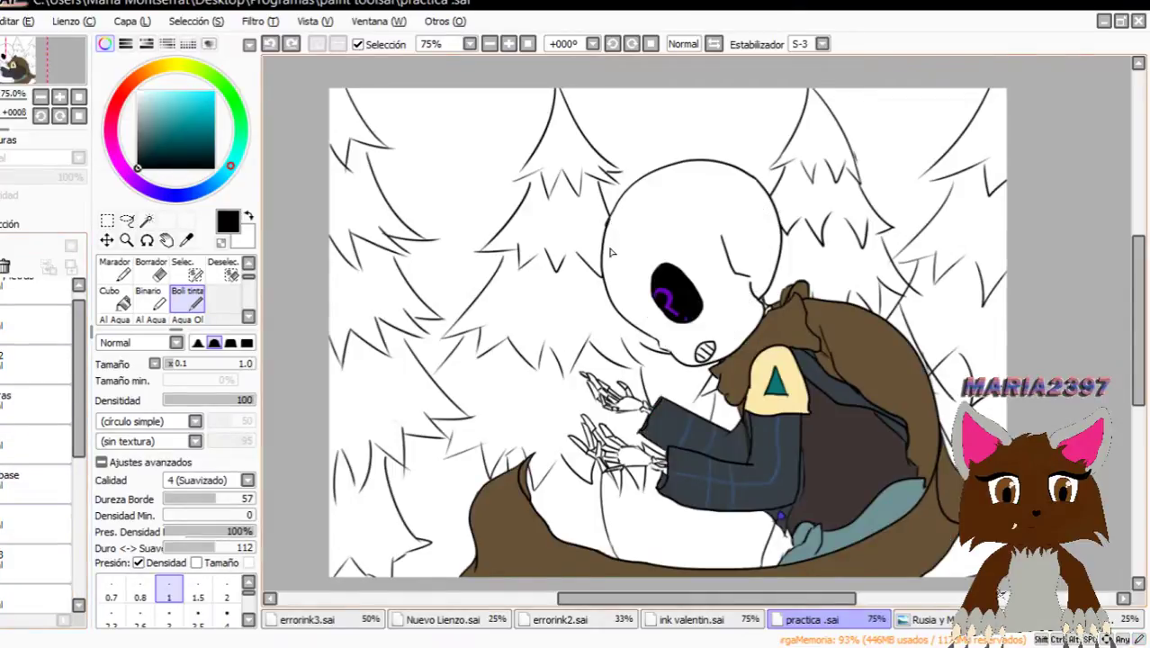
{"action": "scroll", "coordinate": [45, 540], "scroll_direction": "down", "scroll_amount": 5}
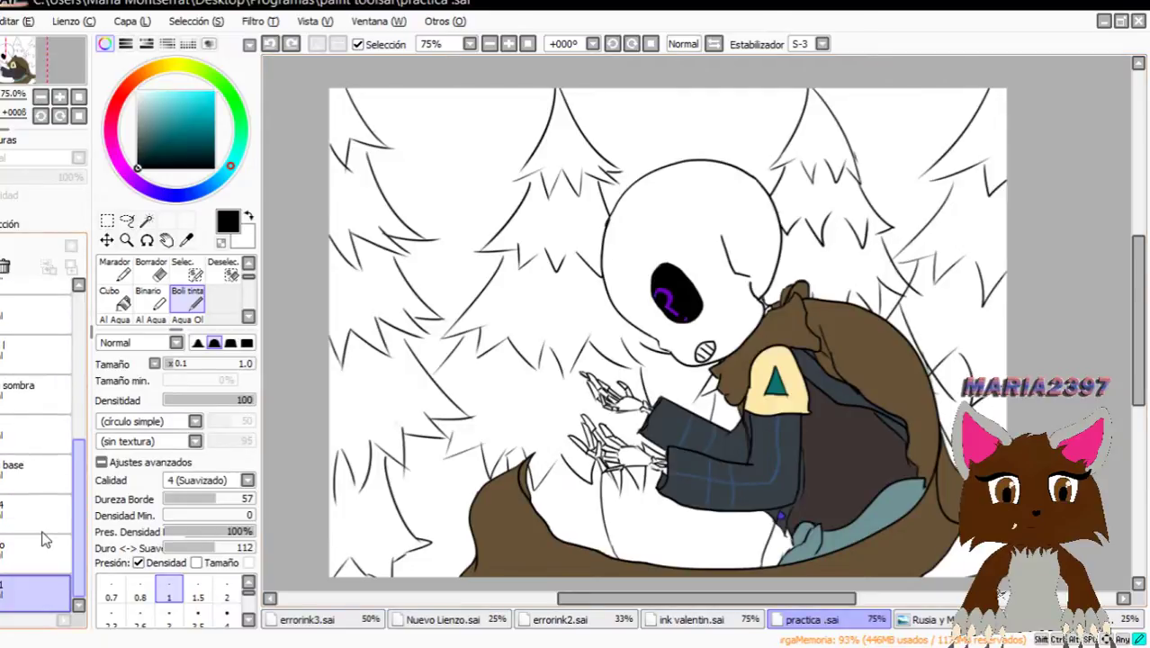
{"action": "left_click", "coordinate": [2, 545]}
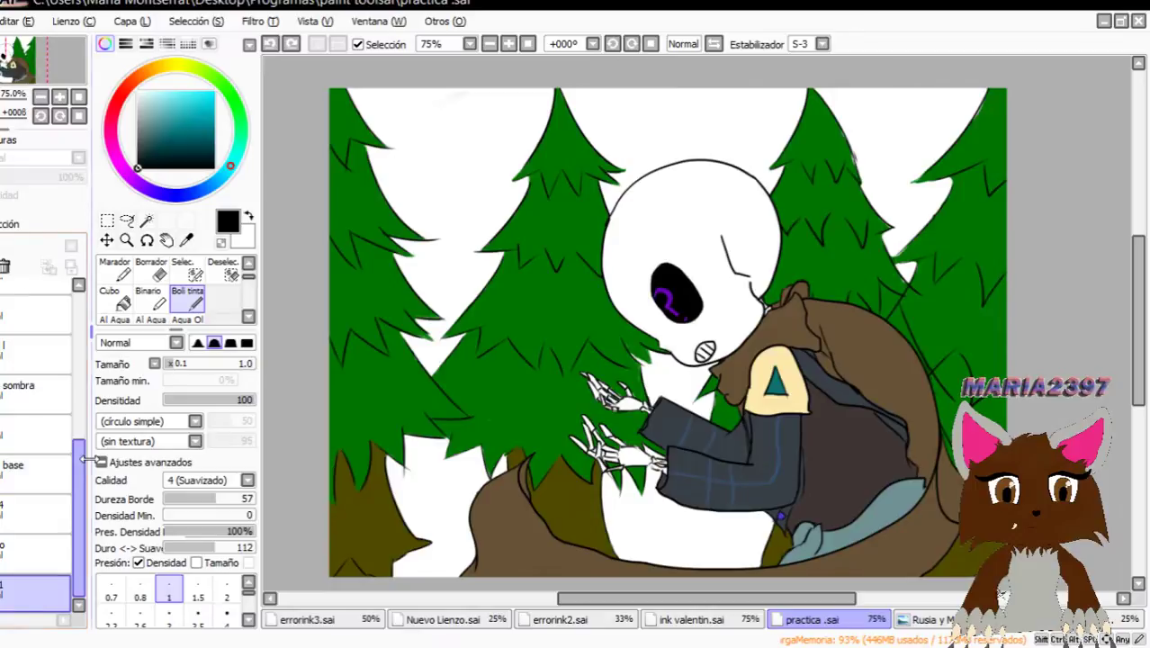
Show the figure's shadow layer and its yellowish light layer over the base colours.
{"action": "scroll", "coordinate": [36, 432], "scroll_direction": "up", "scroll_amount": 5}
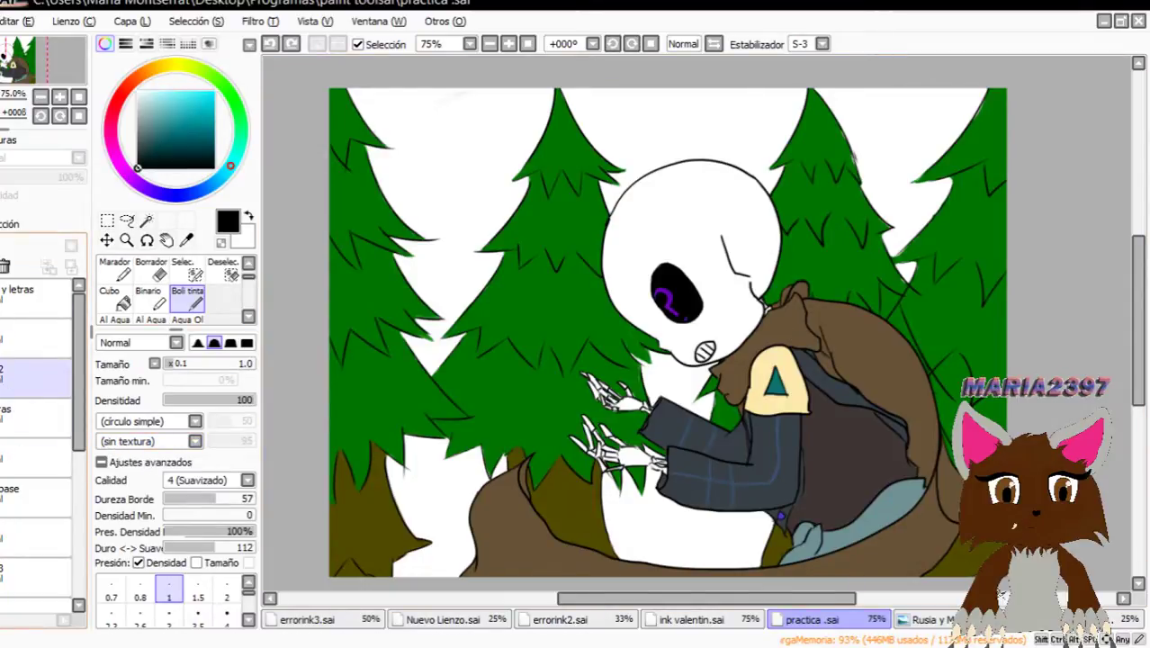
{"action": "left_click", "coordinate": [36, 418]}
{"action": "left_click", "coordinate": [36, 458]}
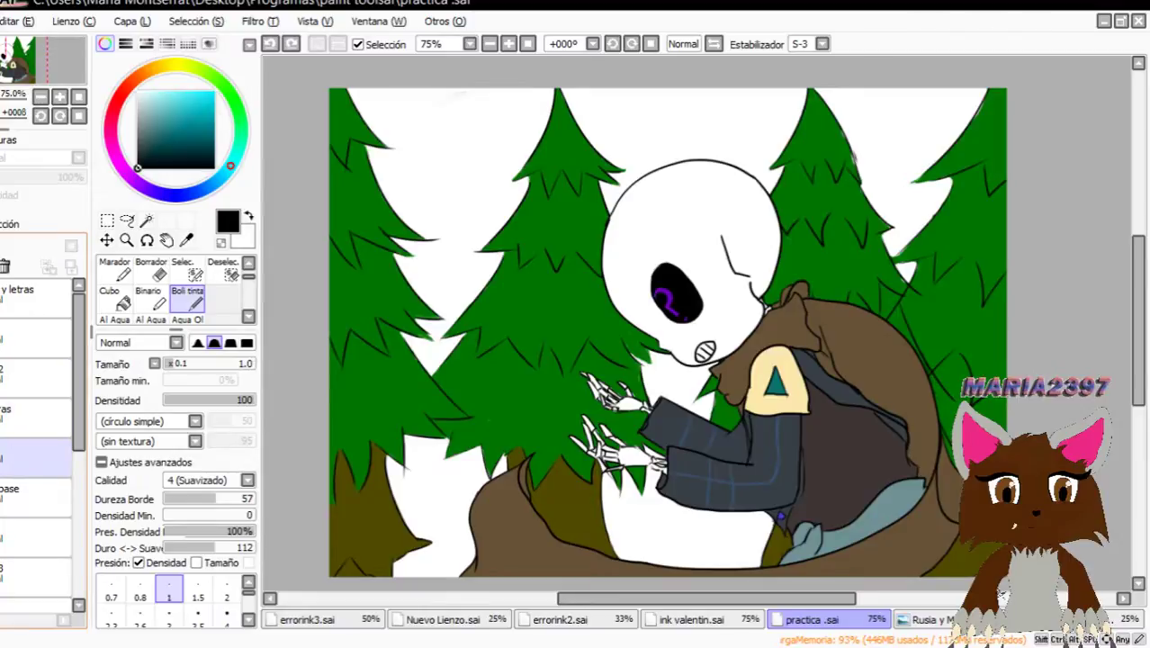
{"action": "left_click", "coordinate": [36, 417]}
{"action": "left_click", "coordinate": [36, 497]}
{"action": "left_click", "coordinate": [36, 536]}
{"action": "left_click", "coordinate": [36, 457]}
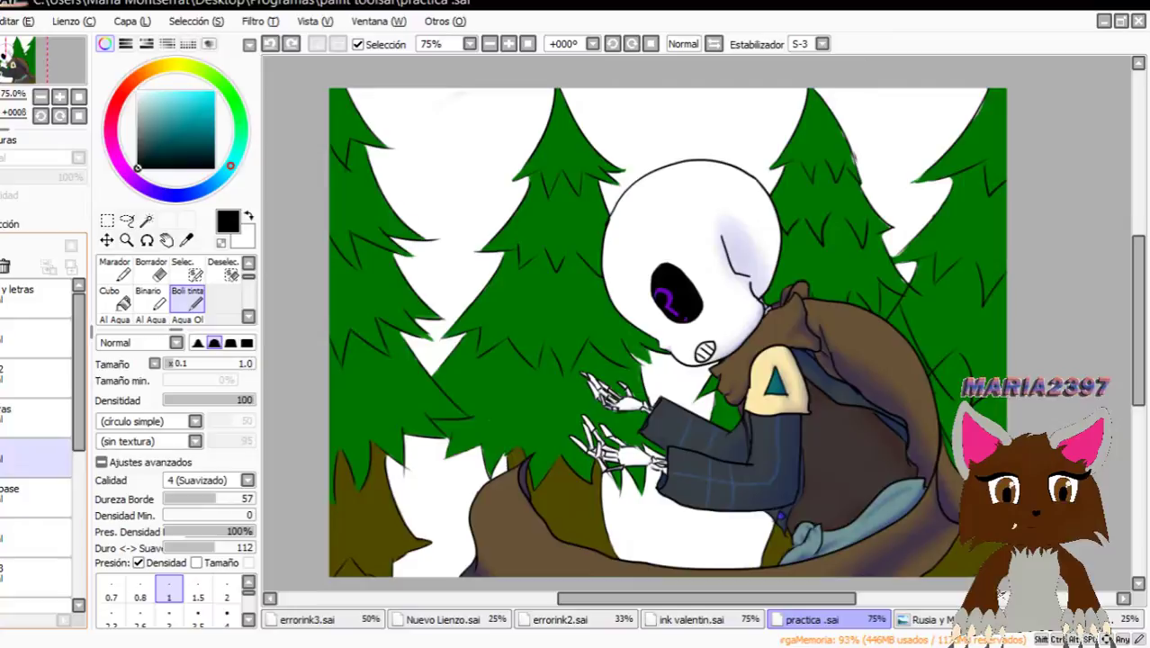
{"action": "left_click", "coordinate": [3, 457]}
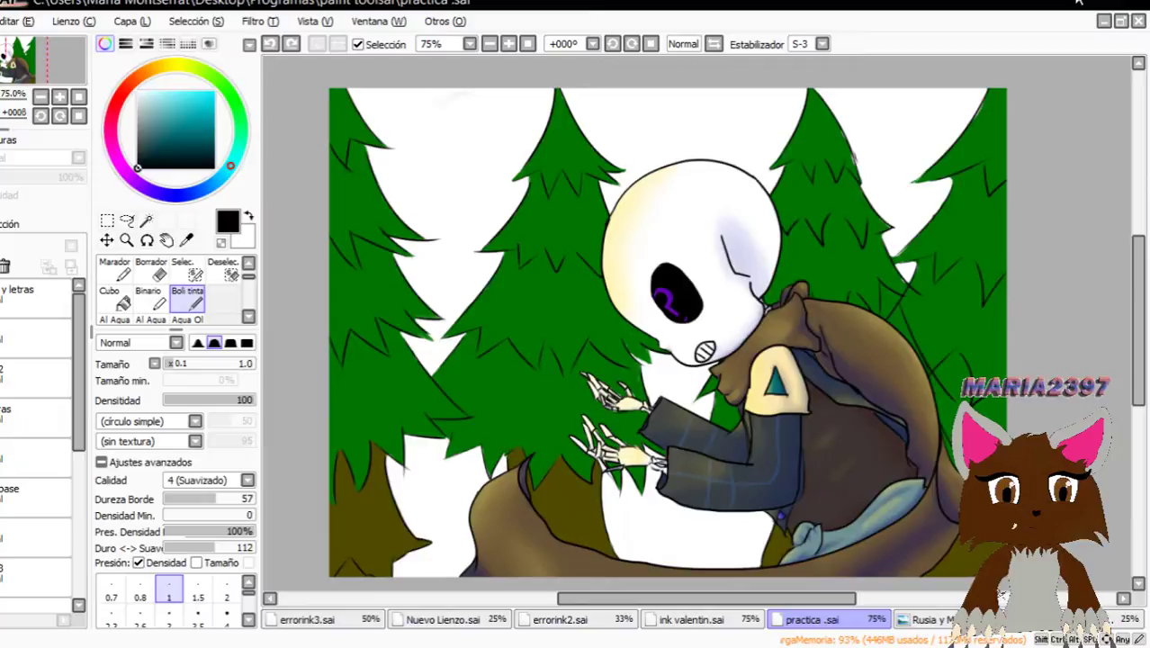
{"action": "scroll", "coordinate": [1051, 237], "scroll_direction": "down", "scroll_amount": 1}
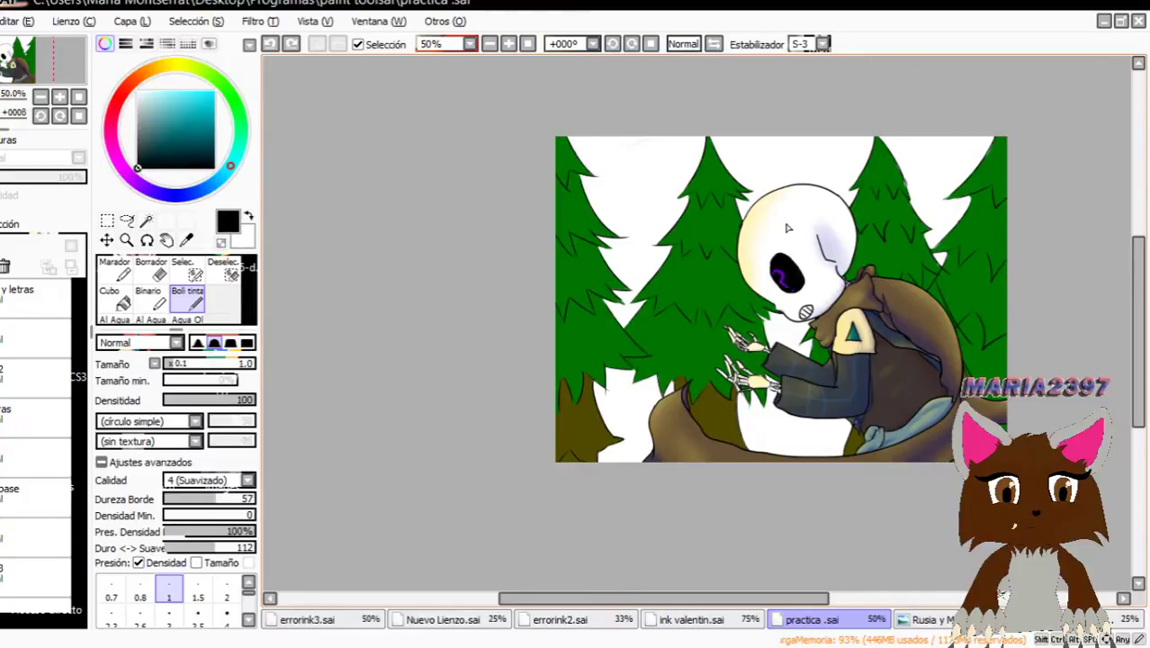
{"action": "scroll", "coordinate": [787, 229], "scroll_direction": "down", "scroll_amount": 1}
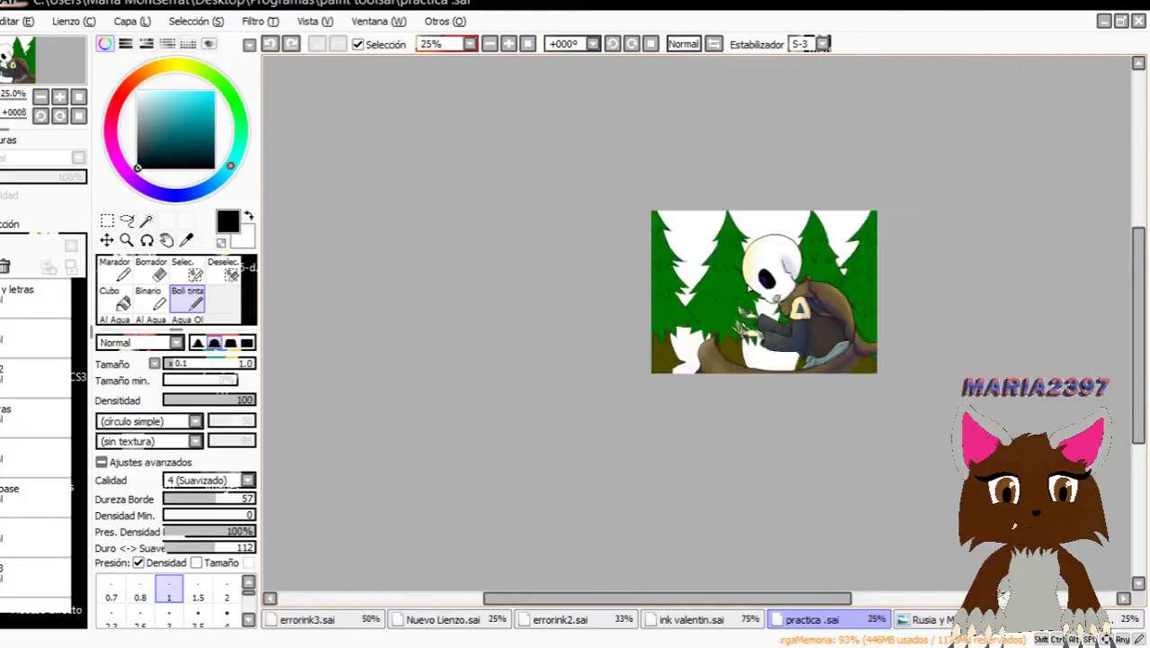
{"action": "scroll", "coordinate": [747, 288], "scroll_direction": "up", "scroll_amount": 3}
{"action": "scroll", "coordinate": [749, 288], "scroll_direction": "up", "scroll_amount": 1}
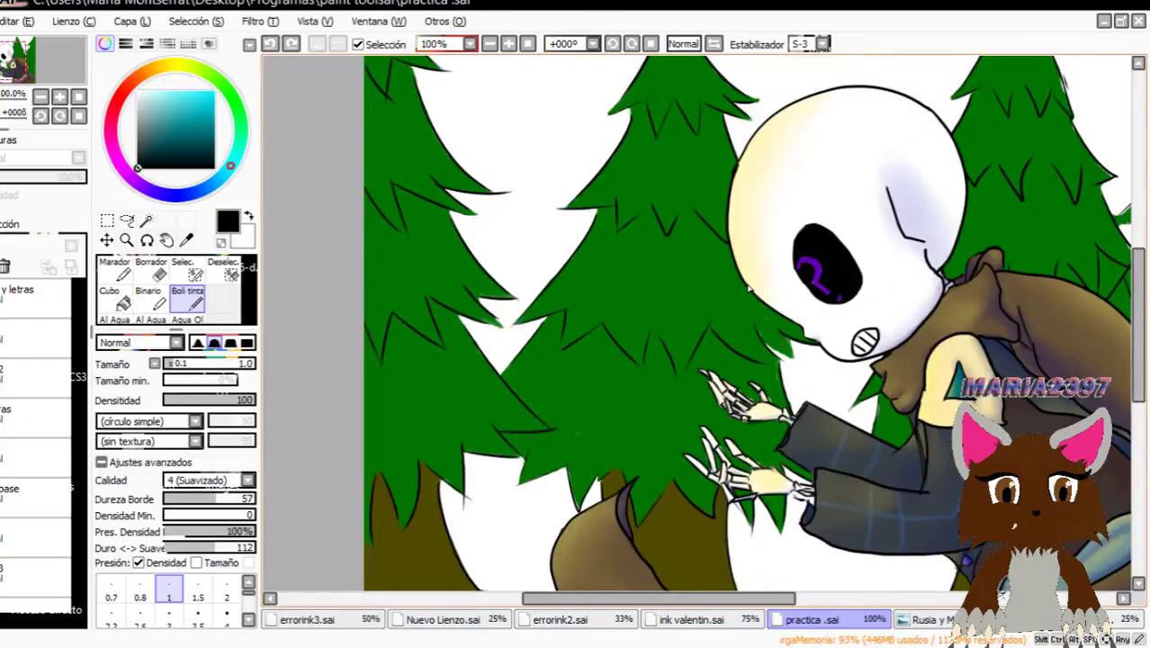
Hide the figure's base colour layer to compare the drawing without it, and show it again.
{"action": "scroll", "coordinate": [749, 288], "scroll_direction": "down", "scroll_amount": 1}
{"action": "left_click_drag", "start_coordinate": [78, 355], "coordinate": [78, 390]}
{"action": "left_click", "coordinate": [41, 413]}
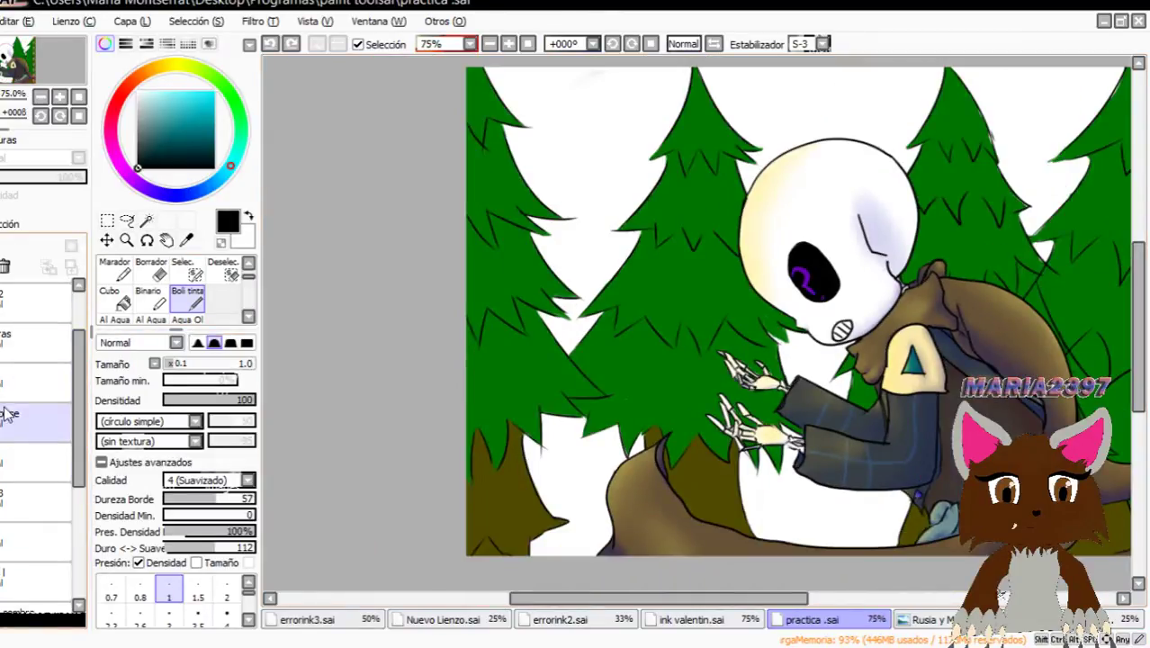
{"action": "left_click", "coordinate": [2, 413]}
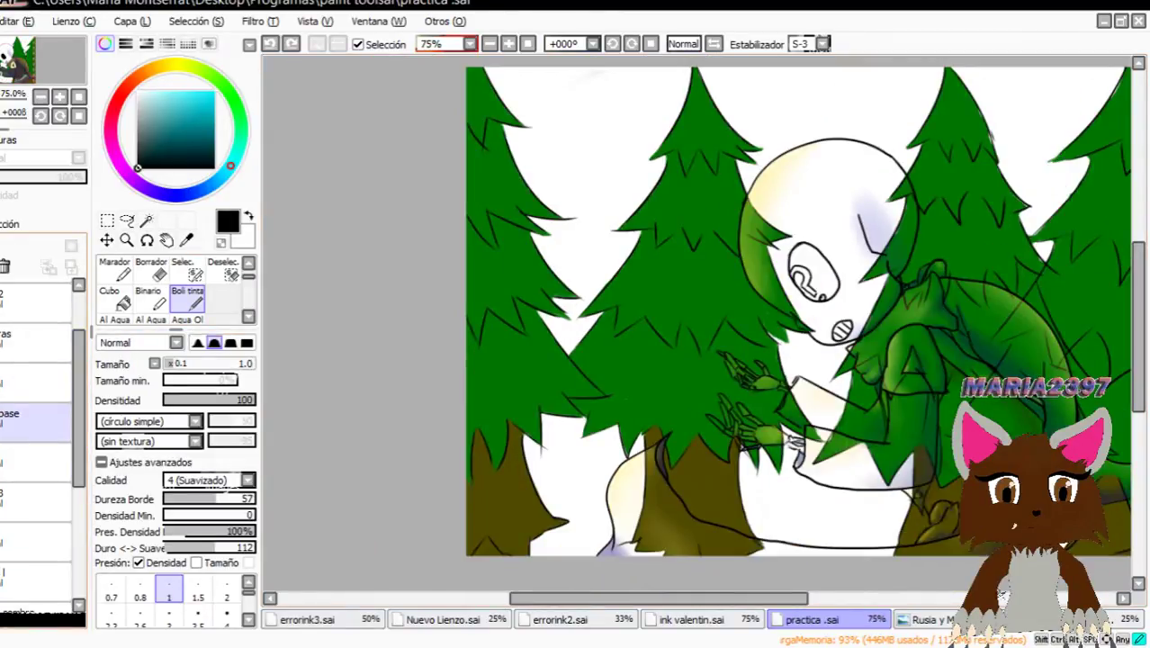
{"action": "left_click", "coordinate": [2, 413]}
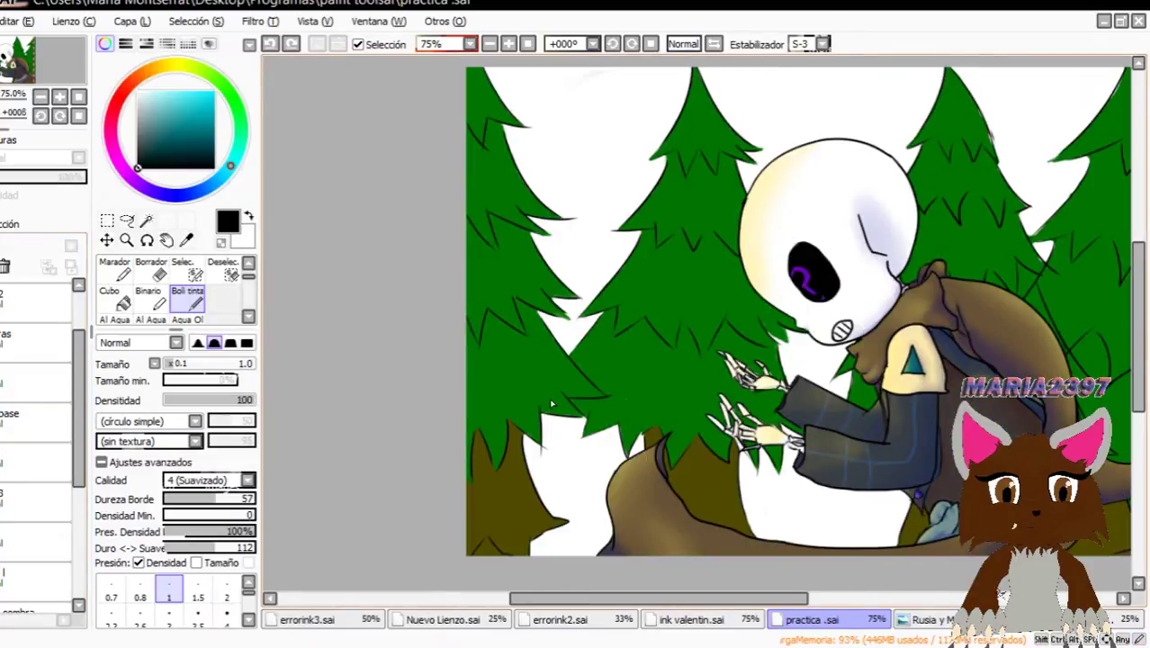
Show the blue sky and brown ground background together with the light and shadow layers of the trees.
{"action": "scroll", "coordinate": [58, 546], "scroll_direction": "down", "scroll_amount": 4}
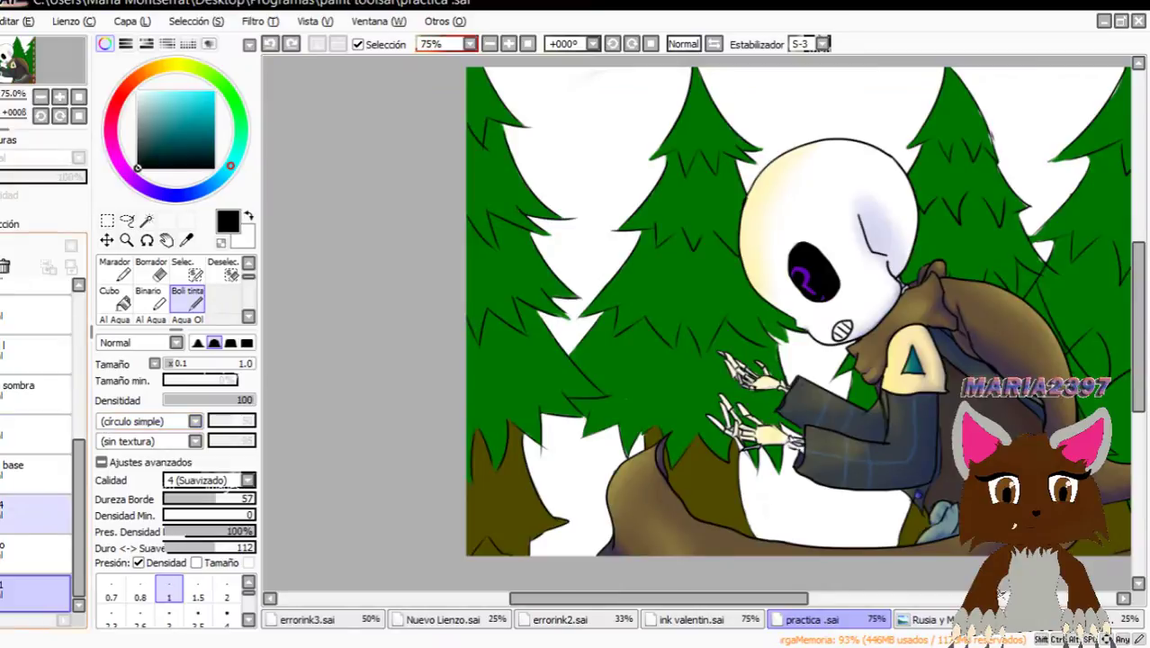
{"action": "left_click", "coordinate": [1, 504]}
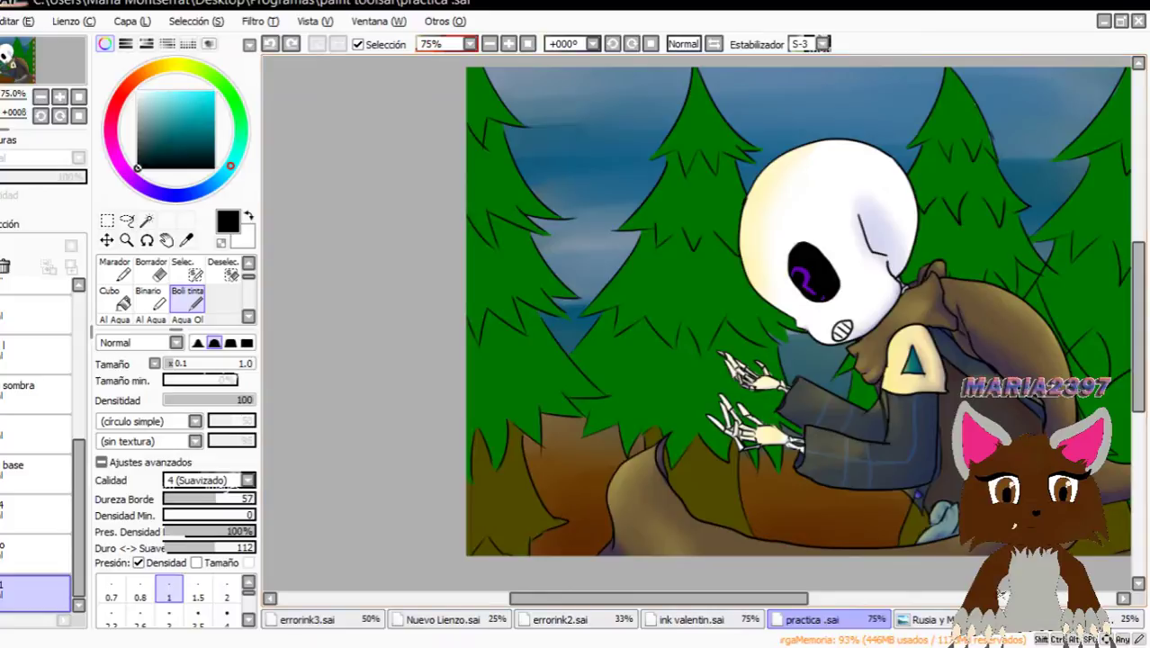
{"action": "left_click", "coordinate": [2, 434]}
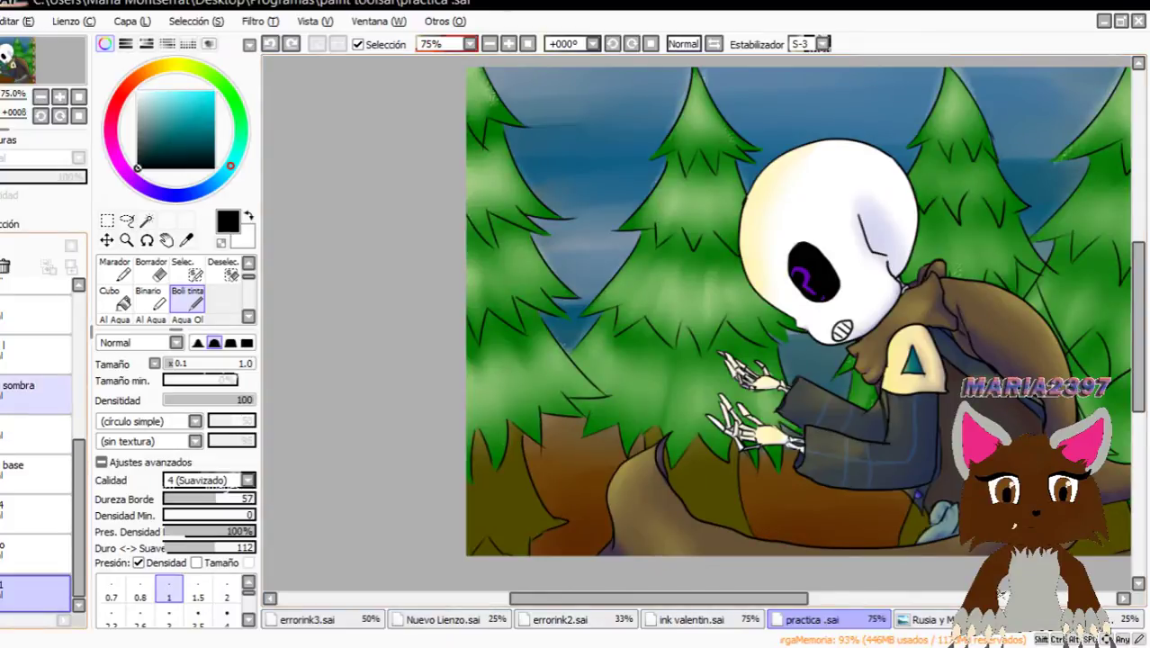
{"action": "left_click", "coordinate": [2, 394]}
{"action": "left_click", "coordinate": [2, 353]}
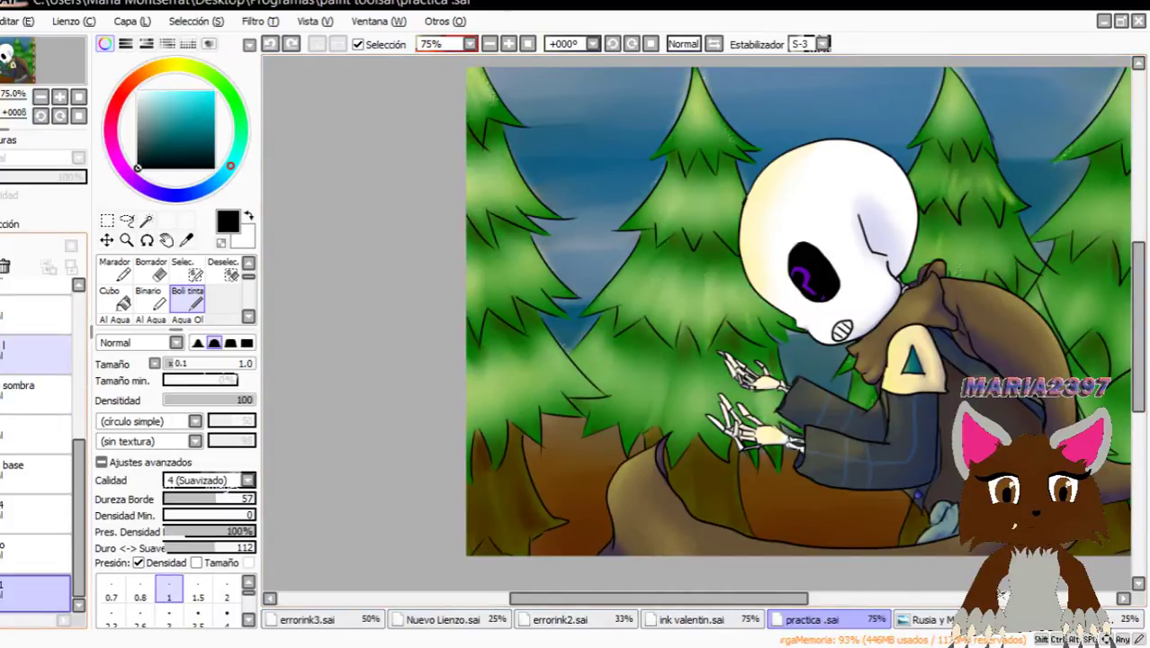
Show the whitish light layers over the sky, the trees and the ground.
{"action": "left_click_drag", "start_coordinate": [80, 457], "coordinate": [78, 397]}
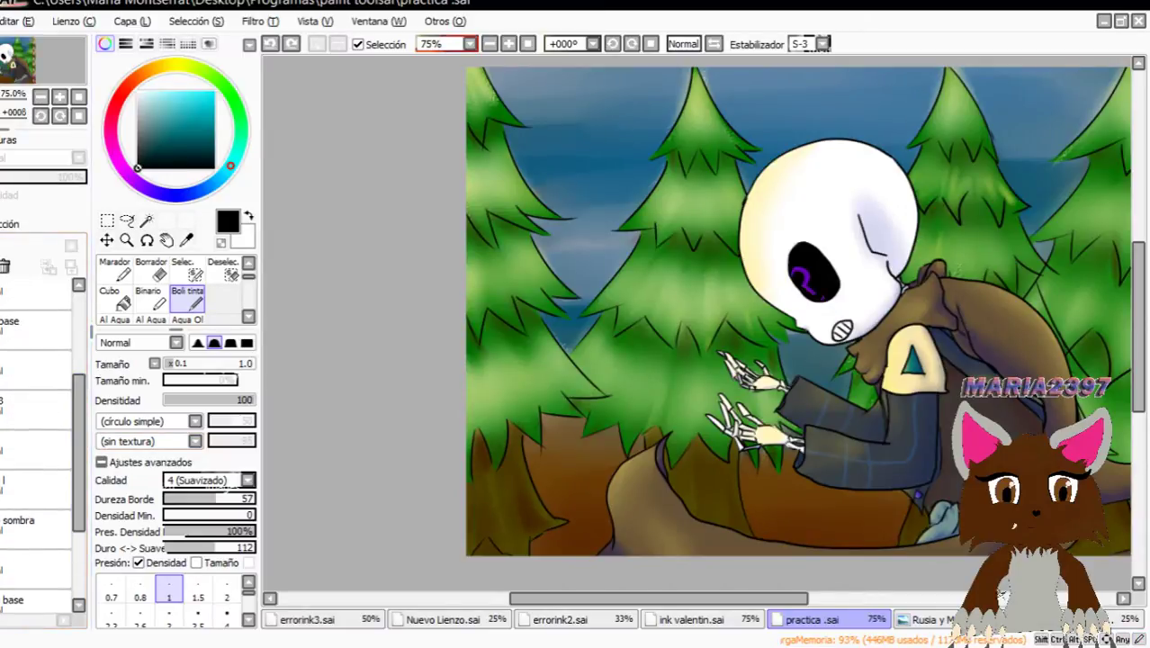
{"action": "left_click", "coordinate": [2, 409]}
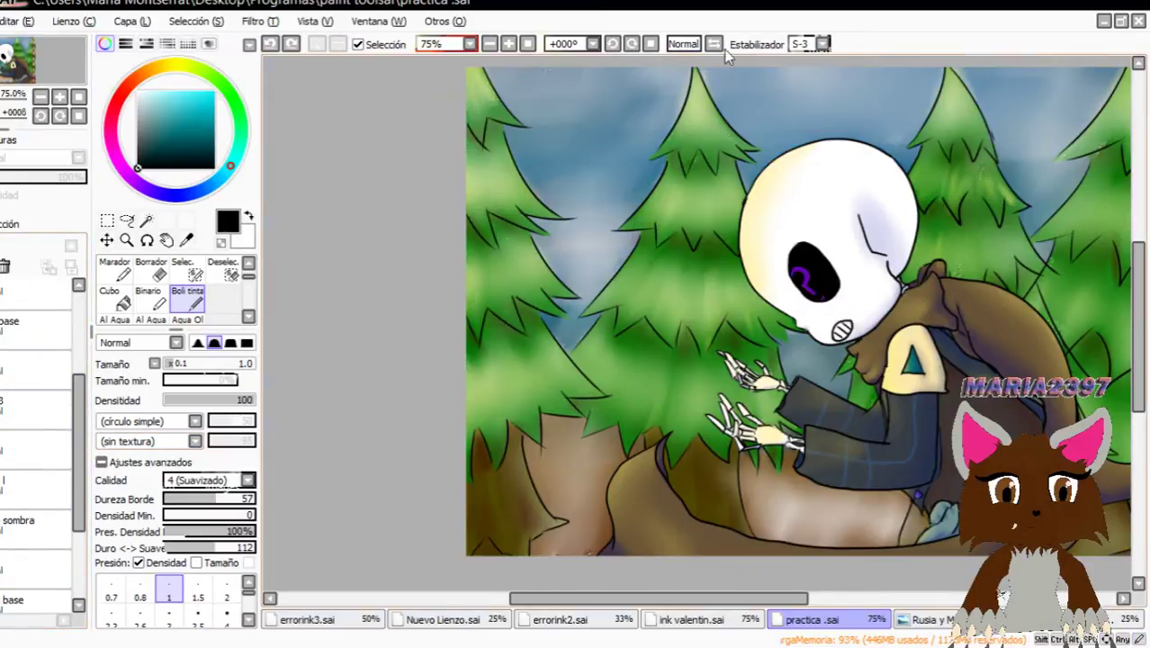
{"action": "left_click", "coordinate": [66, 423]}
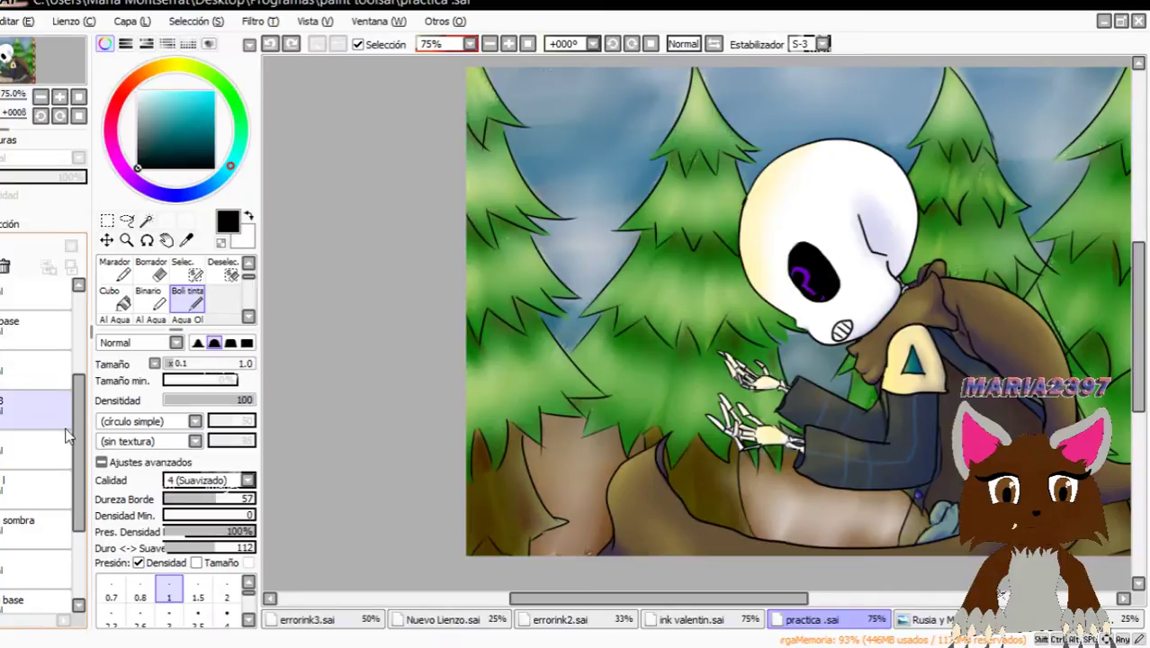
Show the grainy white texture layer on the tree branches, toggling it to compare the trees with and without it.
{"action": "scroll", "coordinate": [66, 436], "scroll_direction": "up", "scroll_amount": 3}
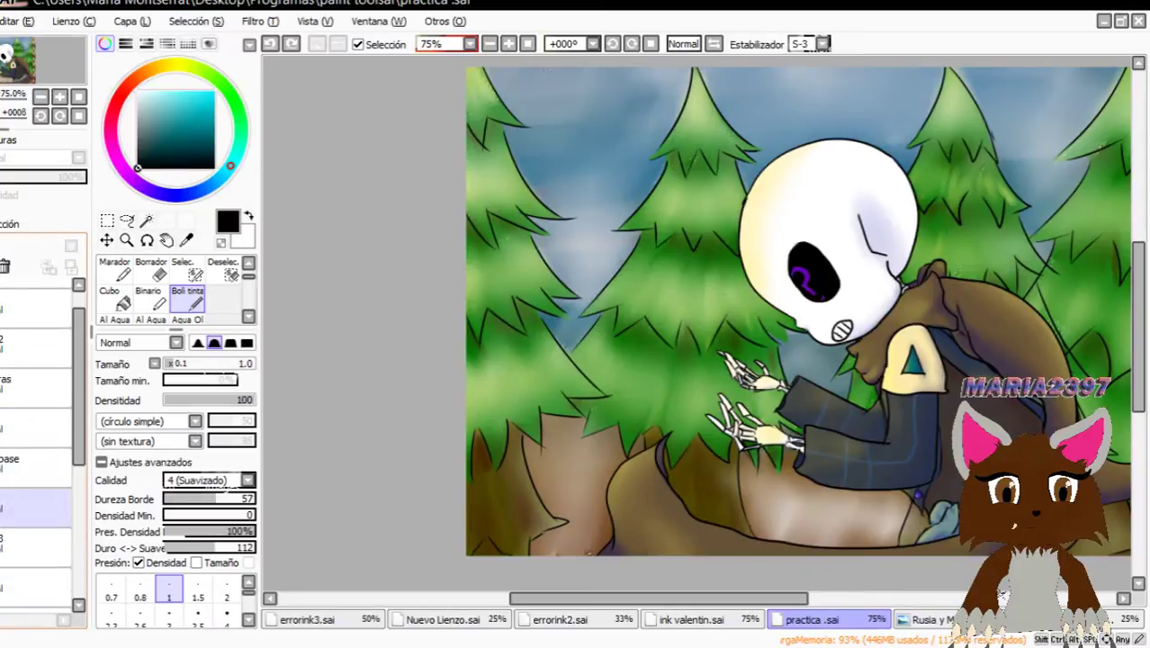
{"action": "left_click", "coordinate": [2, 508]}
{"action": "left_click", "coordinate": [49, 373]}
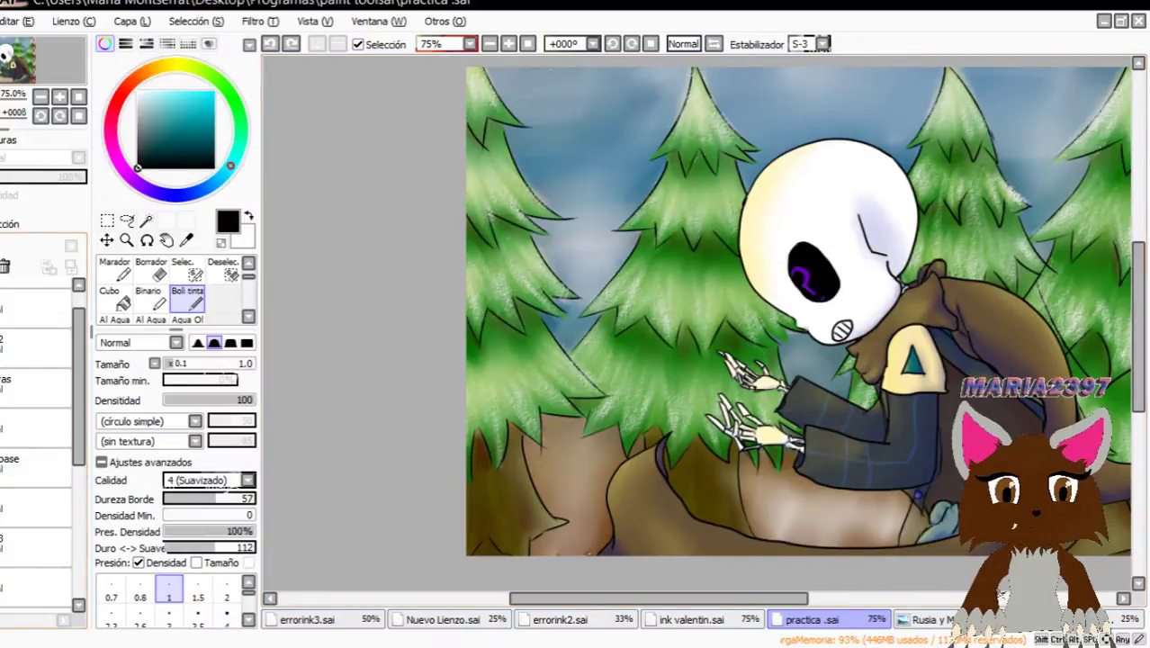
{"action": "left_click", "coordinate": [2, 508]}
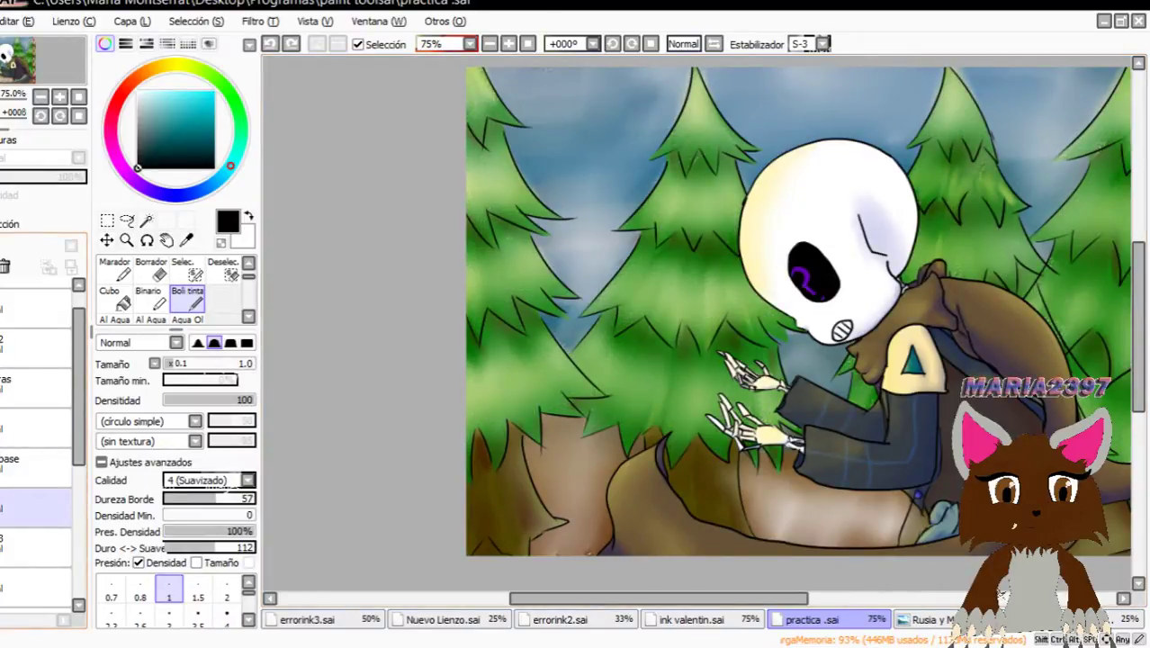
{"action": "left_click", "coordinate": [2, 508]}
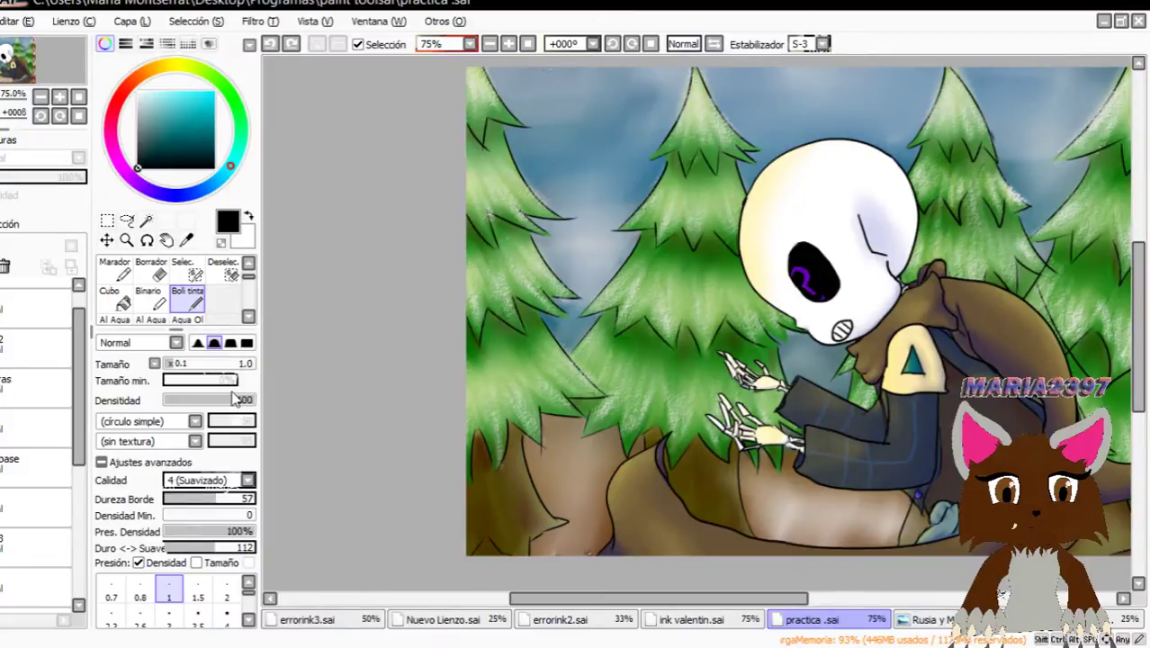
{"action": "left_click", "coordinate": [36, 508]}
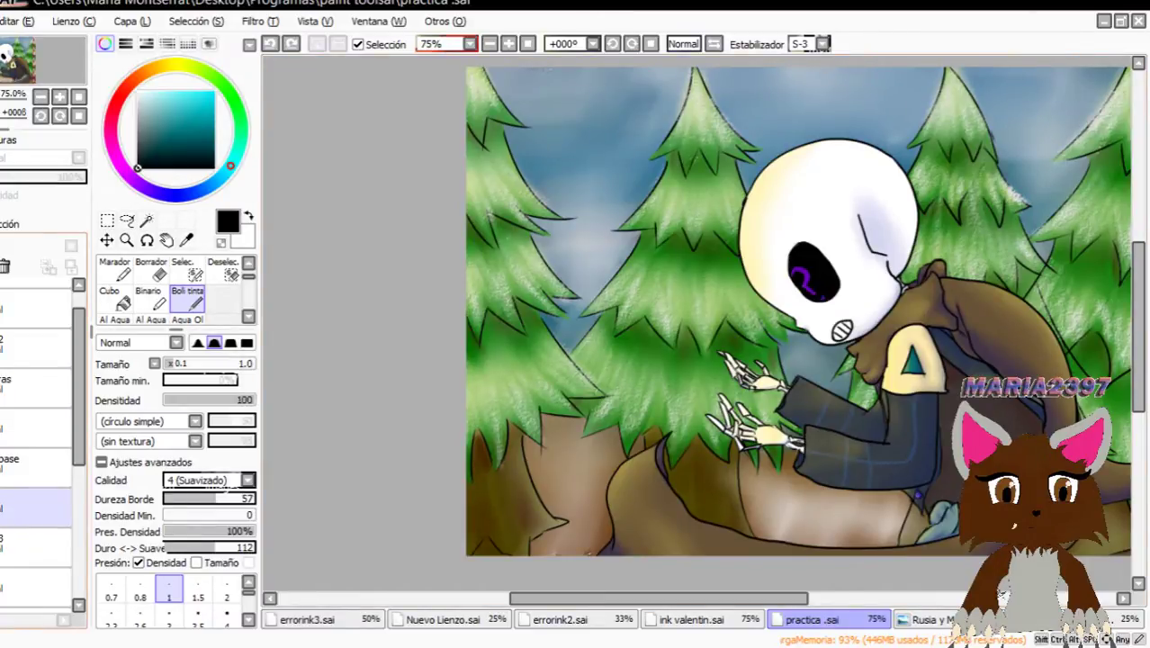
{"action": "key", "text": "ctrl+z"}
{"action": "key", "text": "ctrl+y"}
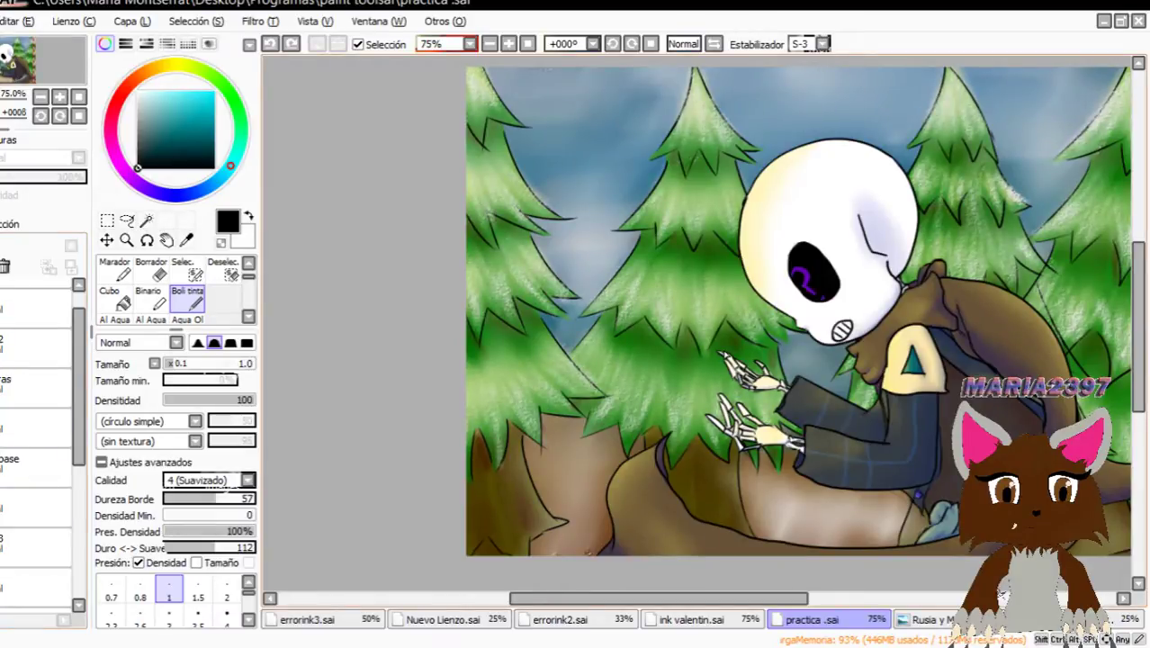
Show the snowflake and rough paper texture layer over the whole drawing, toggling it to compare the effect.
{"action": "left_click_drag", "start_coordinate": [80, 401], "coordinate": [66, 342]}
{"action": "left_click", "coordinate": [36, 338]}
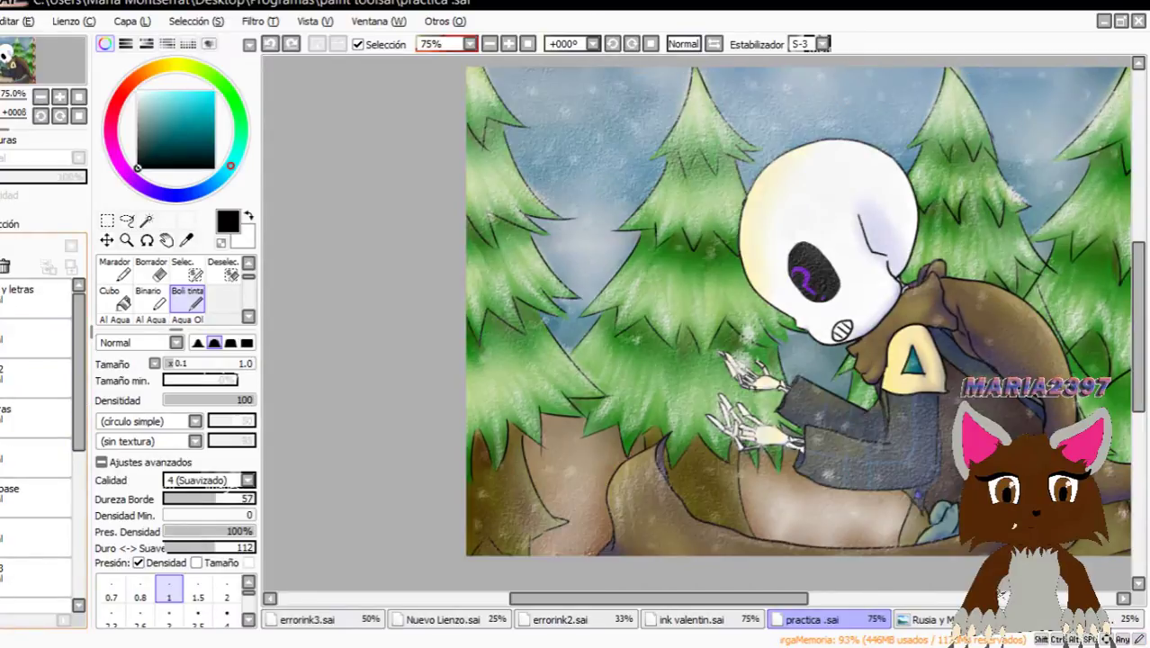
{"action": "left_click", "coordinate": [36, 457]}
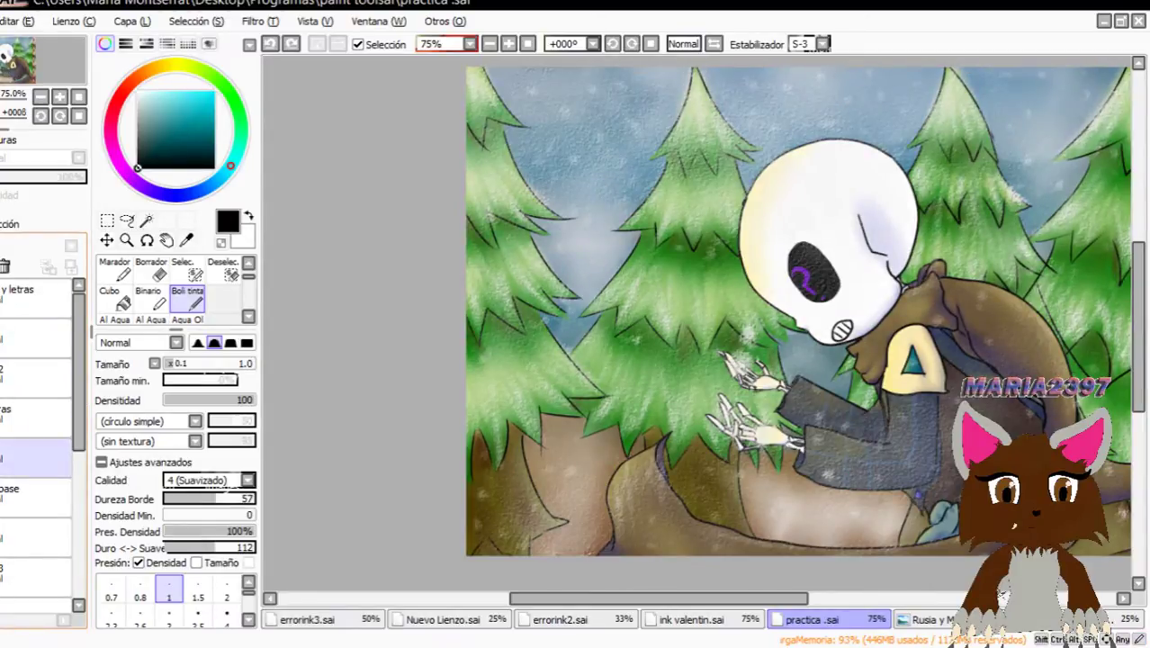
{"action": "left_click", "coordinate": [5, 338]}
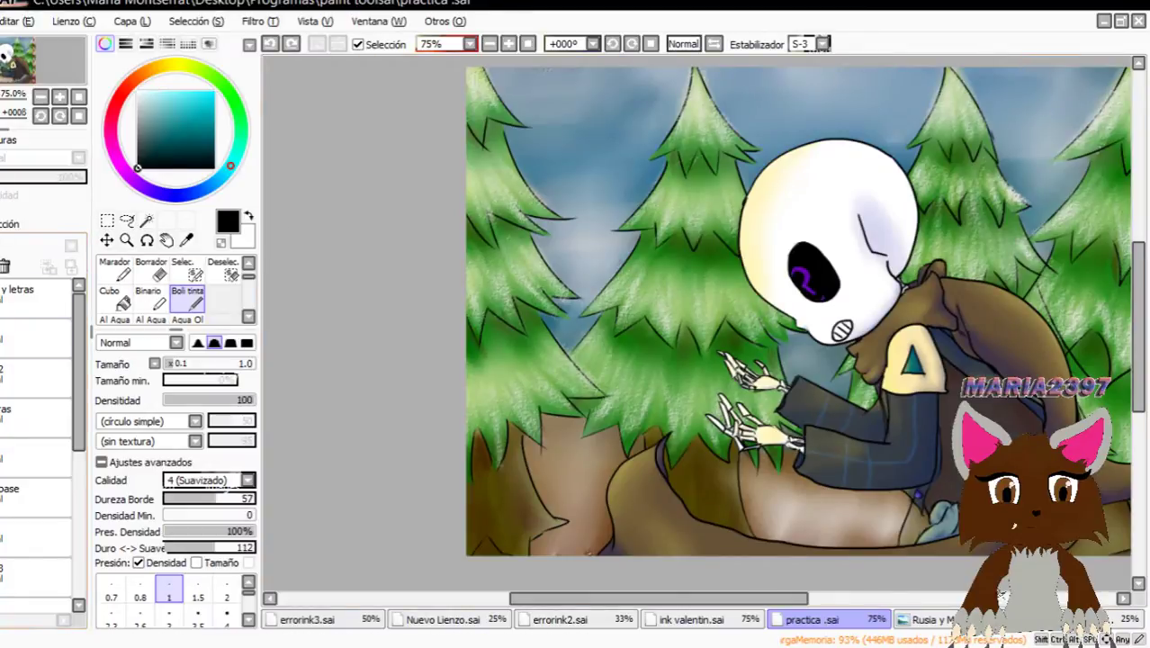
{"action": "left_click", "coordinate": [5, 418]}
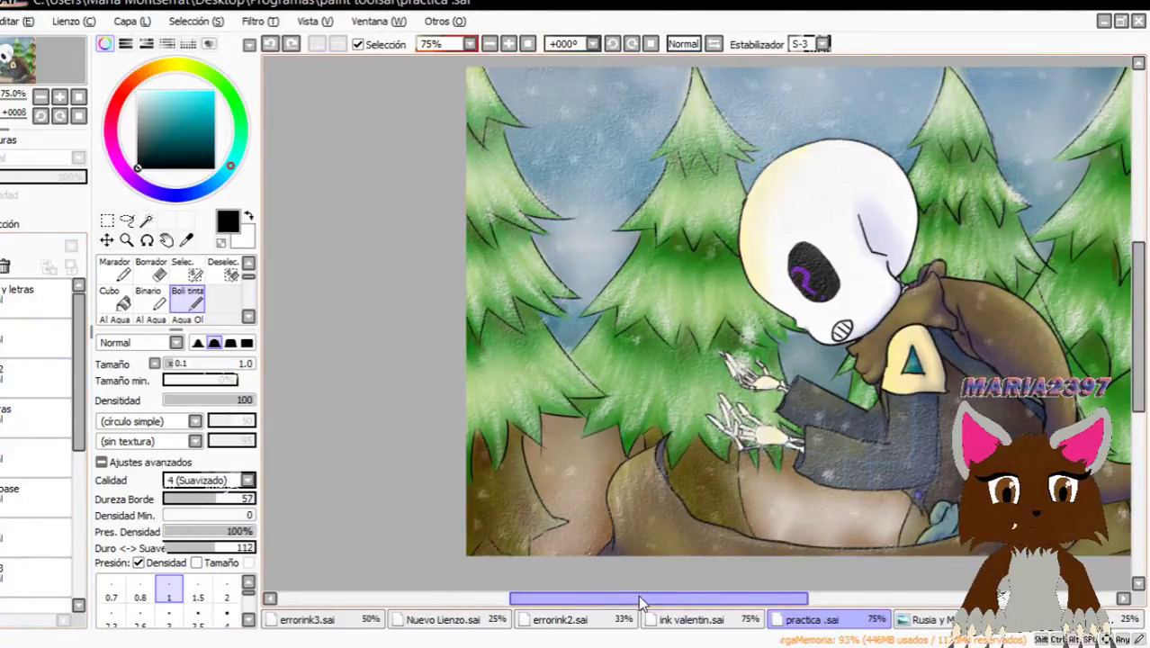
Compare the full drawing with and without the snowflake texture once more, and show the signature and lettering layer.
{"action": "left_click_drag", "start_coordinate": [638, 595], "coordinate": [680, 595]}
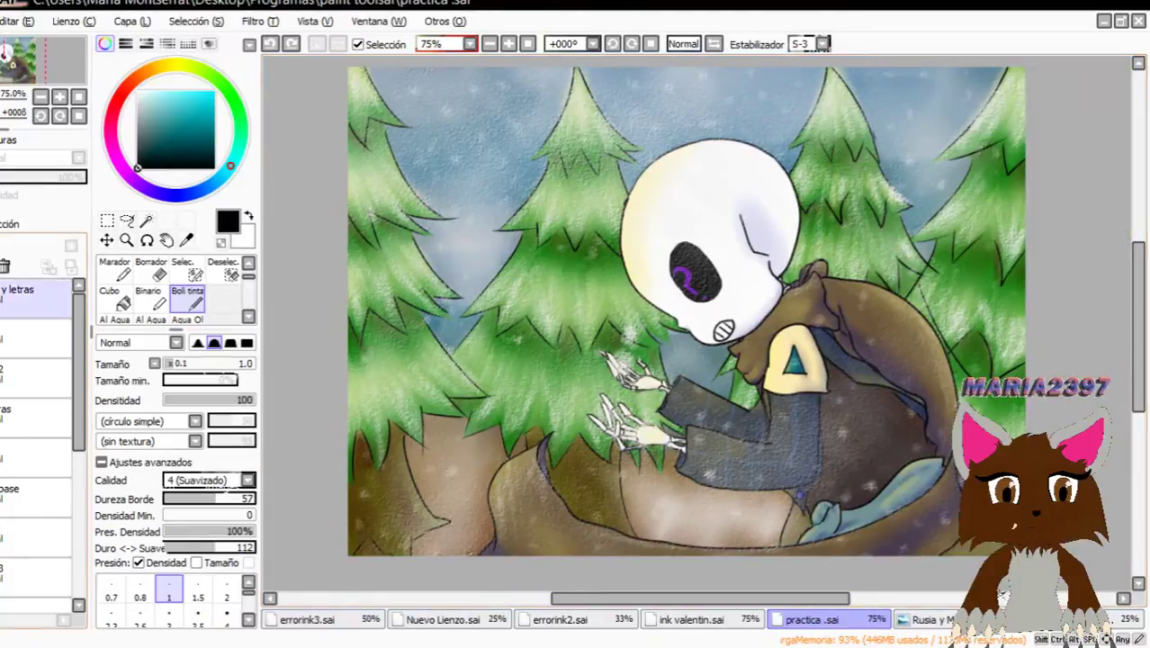
{"action": "left_click", "coordinate": [36, 339]}
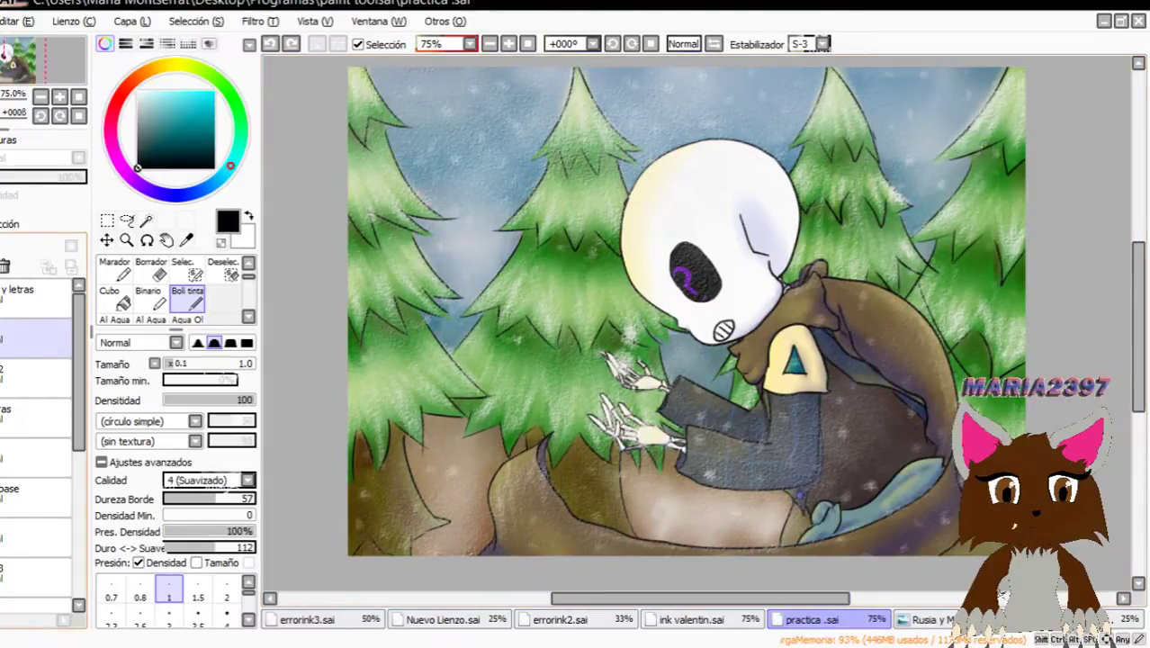
{"action": "left_click", "coordinate": [3, 338]}
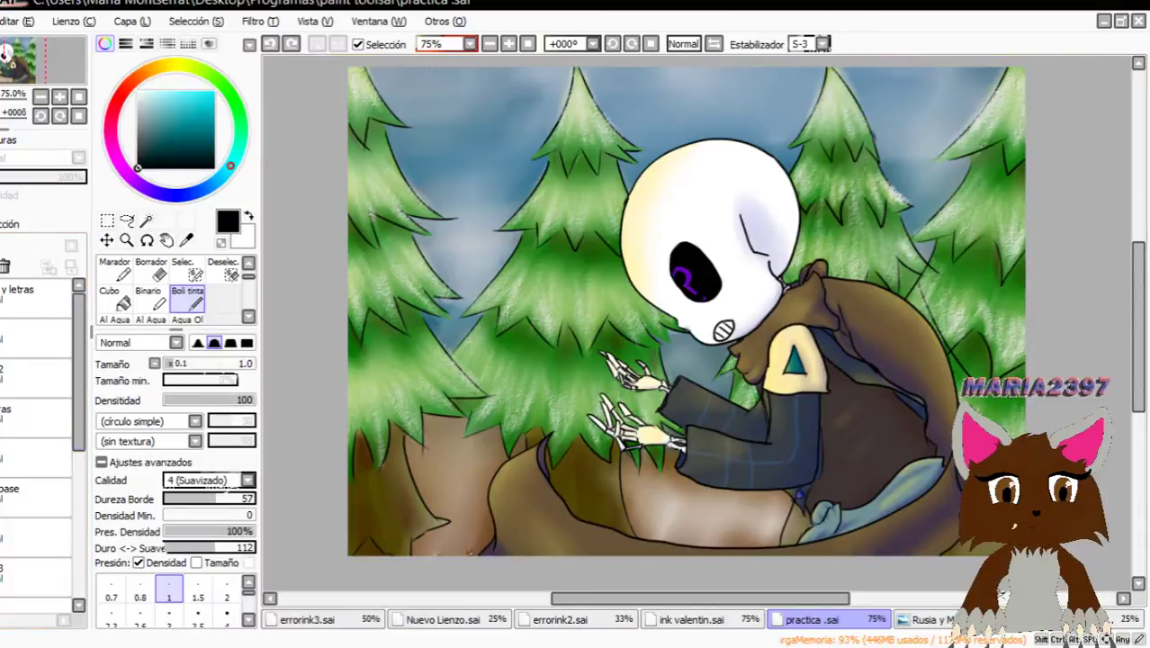
{"action": "left_click", "coordinate": [36, 338]}
{"action": "left_click", "coordinate": [2, 338]}
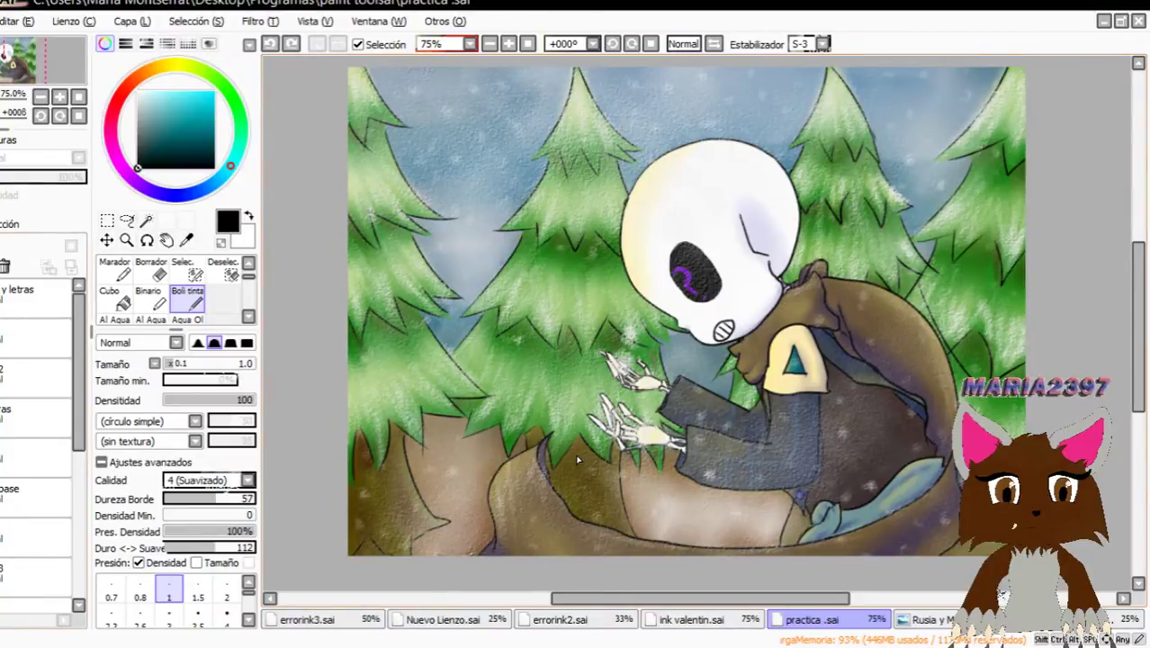
{"action": "left_click", "coordinate": [7, 297]}
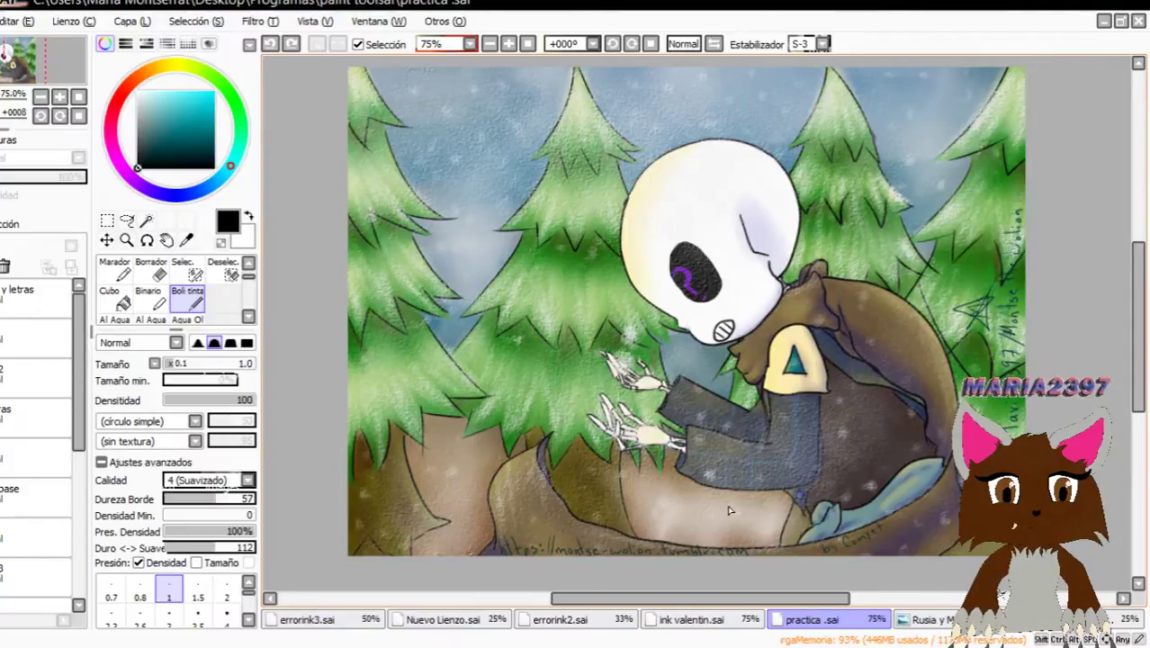
Close the practica .sai drawing and the Rusia y Mexico.jpg image.
{"action": "left_click", "coordinate": [1139, 24]}
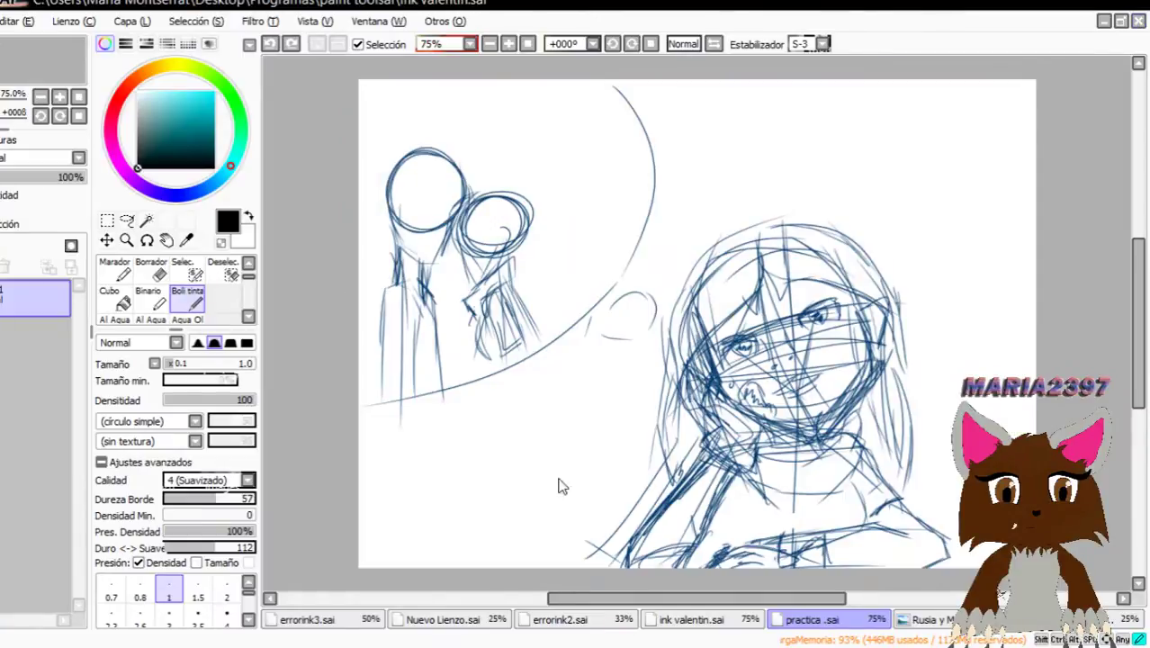
{"action": "left_click", "coordinate": [906, 633]}
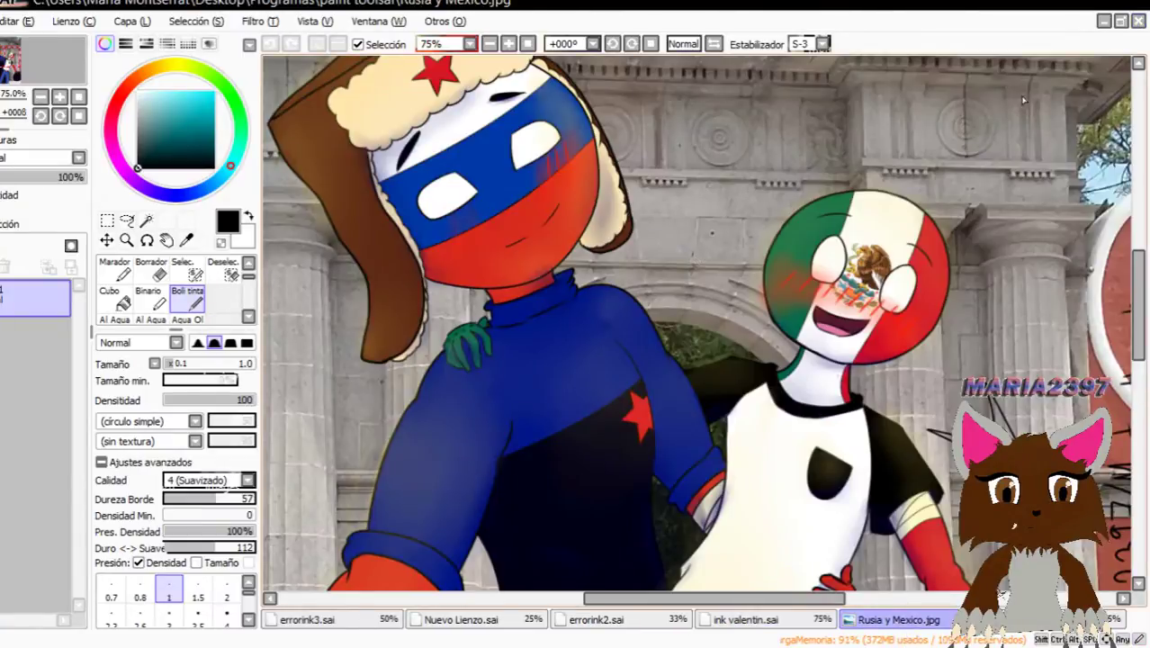
{"action": "left_click", "coordinate": [1138, 20]}
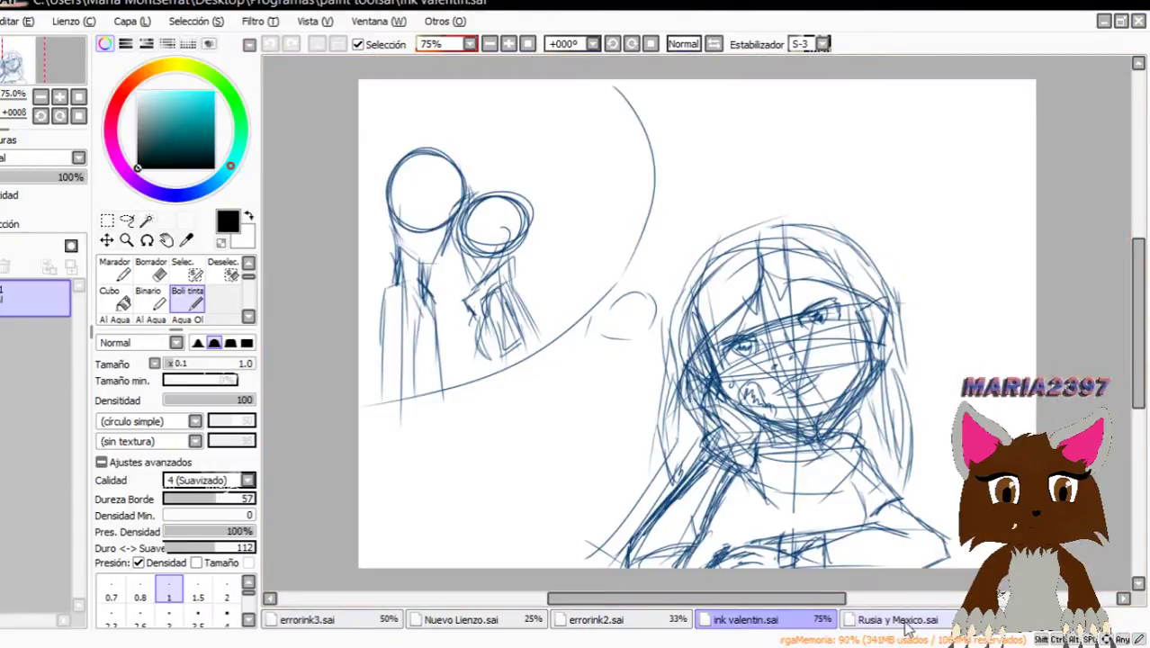
Bring up Rusia y Mexico.sai, select its top layer, and try a higher opacity before setting it back to 0%.
{"action": "left_click", "coordinate": [896, 620]}
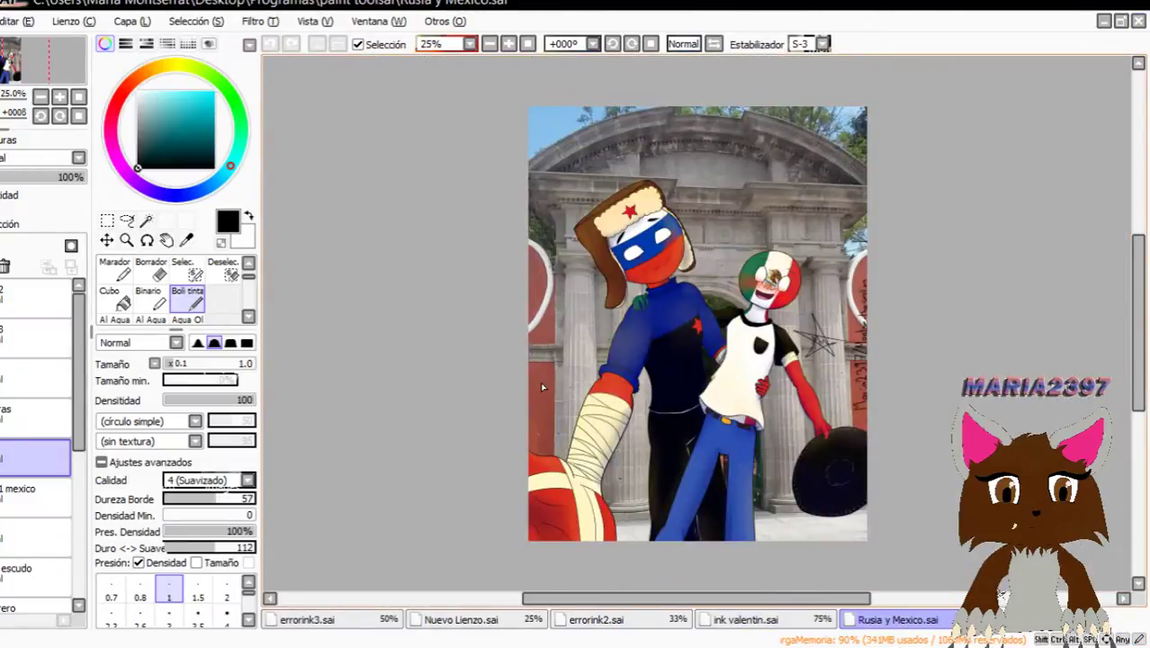
{"action": "scroll", "coordinate": [540, 382], "scroll_direction": "up", "scroll_amount": 1}
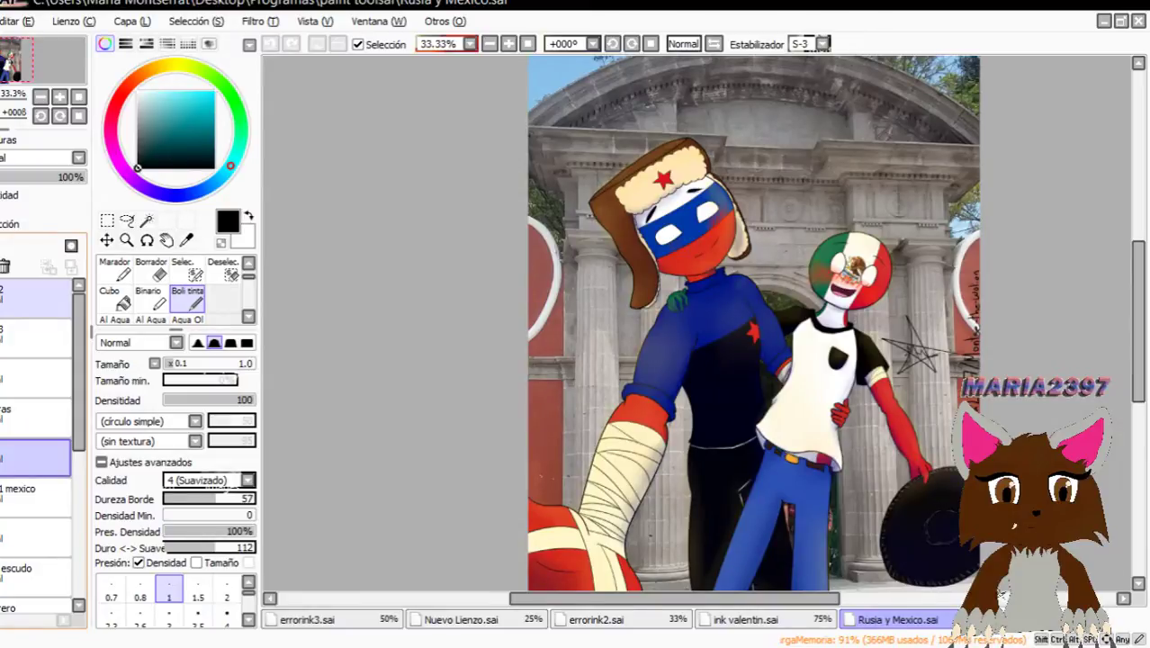
{"action": "left_click", "coordinate": [5, 304]}
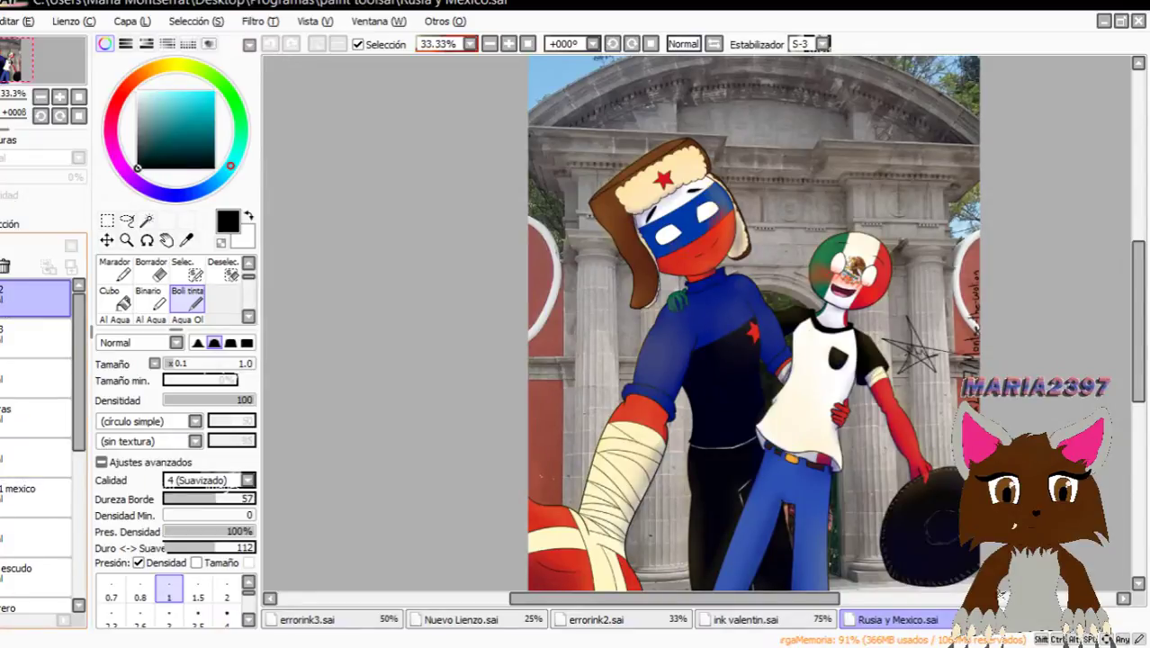
{"action": "left_click_drag", "start_coordinate": [13, 185], "coordinate": [65, 191]}
{"action": "left_click_drag", "start_coordinate": [62, 185], "coordinate": [2, 180]}
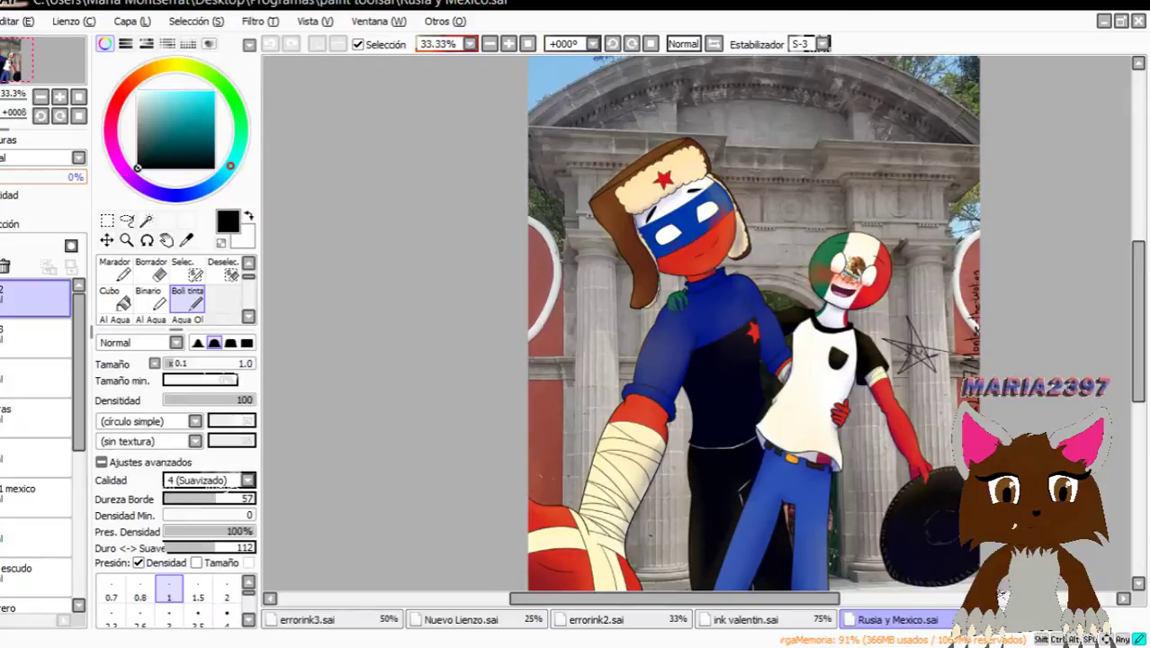
Look through the layer list of the Russia and Mexico drawing from top to bottom and back.
{"action": "scroll", "coordinate": [40, 432], "scroll_direction": "down", "scroll_amount": 5}
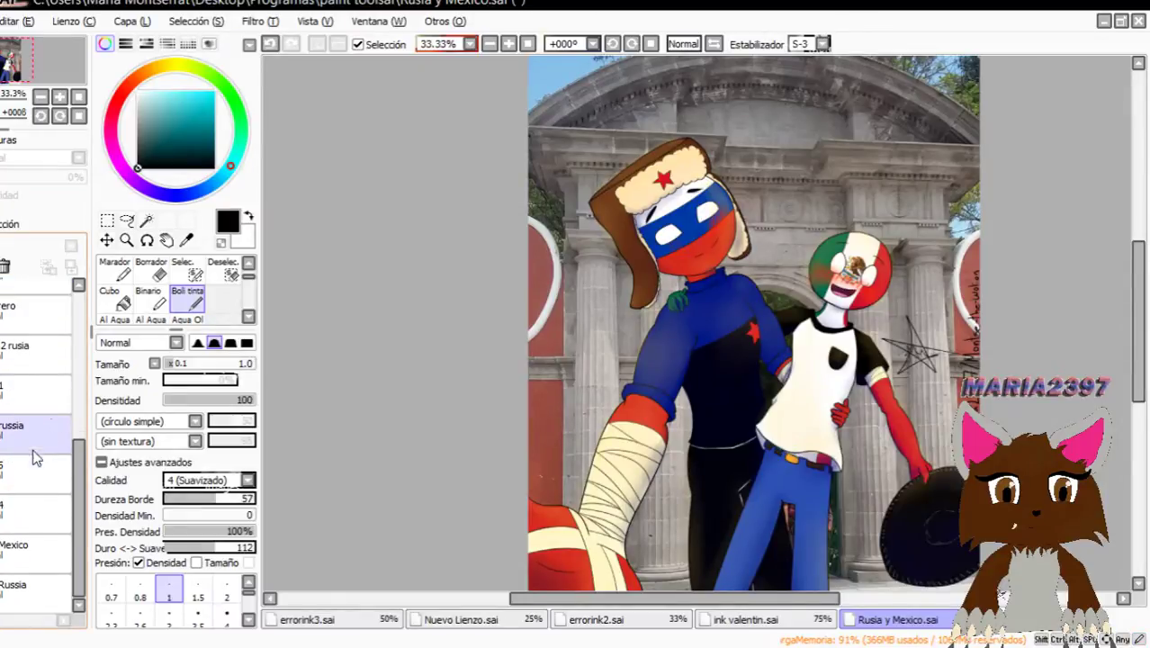
{"action": "left_click", "coordinate": [16, 465]}
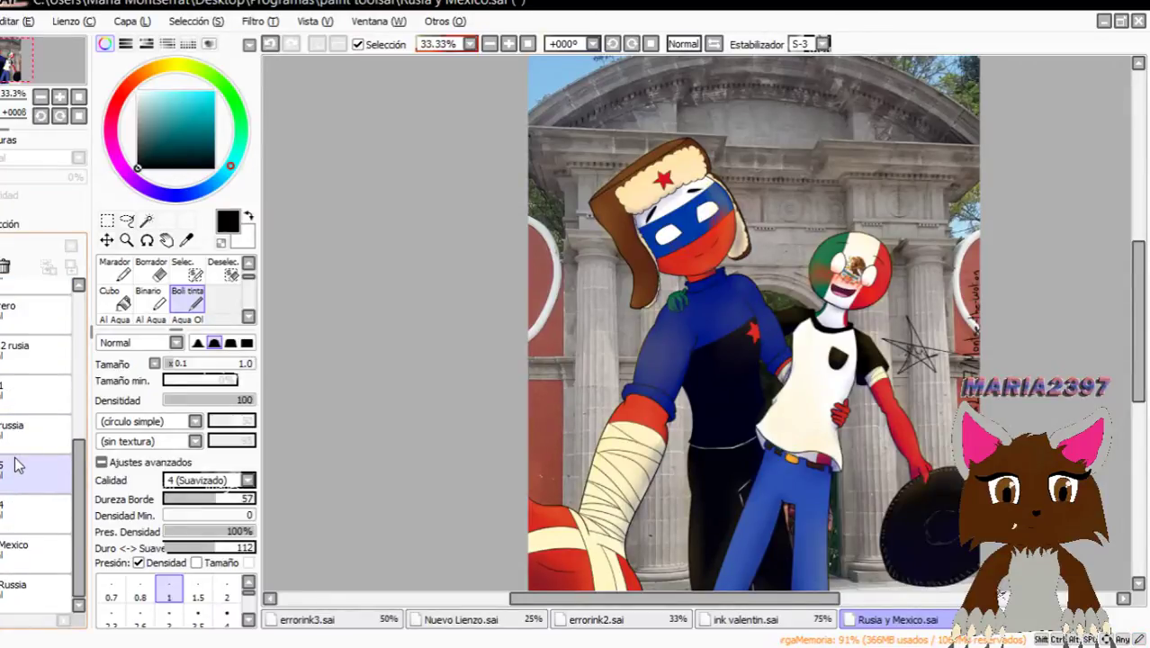
{"action": "scroll", "coordinate": [4, 394], "scroll_direction": "up", "scroll_amount": 5}
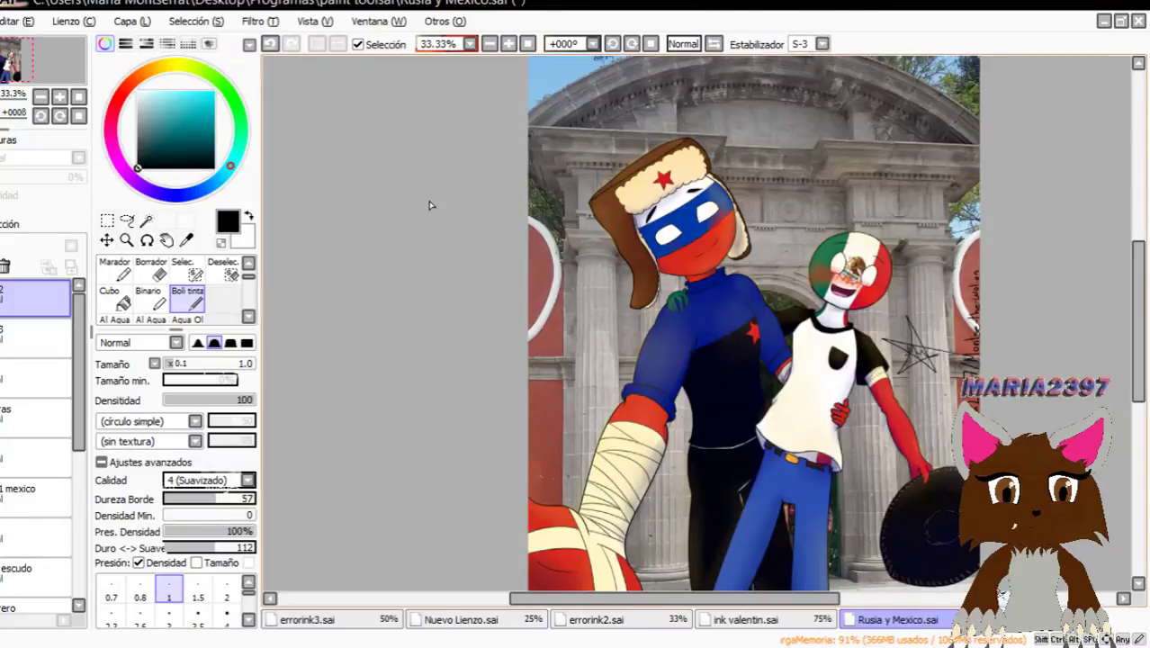
Select the blush-line layer just below the top layer and set its opacity to 78%.
{"action": "scroll", "coordinate": [40, 323], "scroll_direction": "down", "scroll_amount": 3}
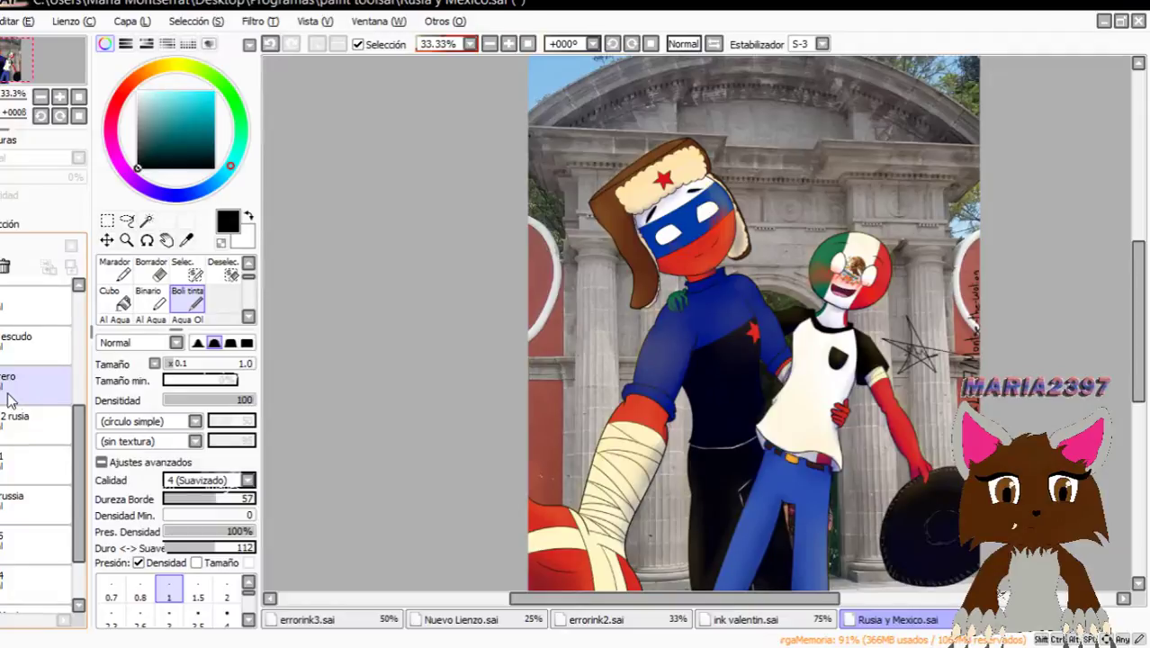
{"action": "scroll", "coordinate": [2, 364], "scroll_direction": "up", "scroll_amount": 6}
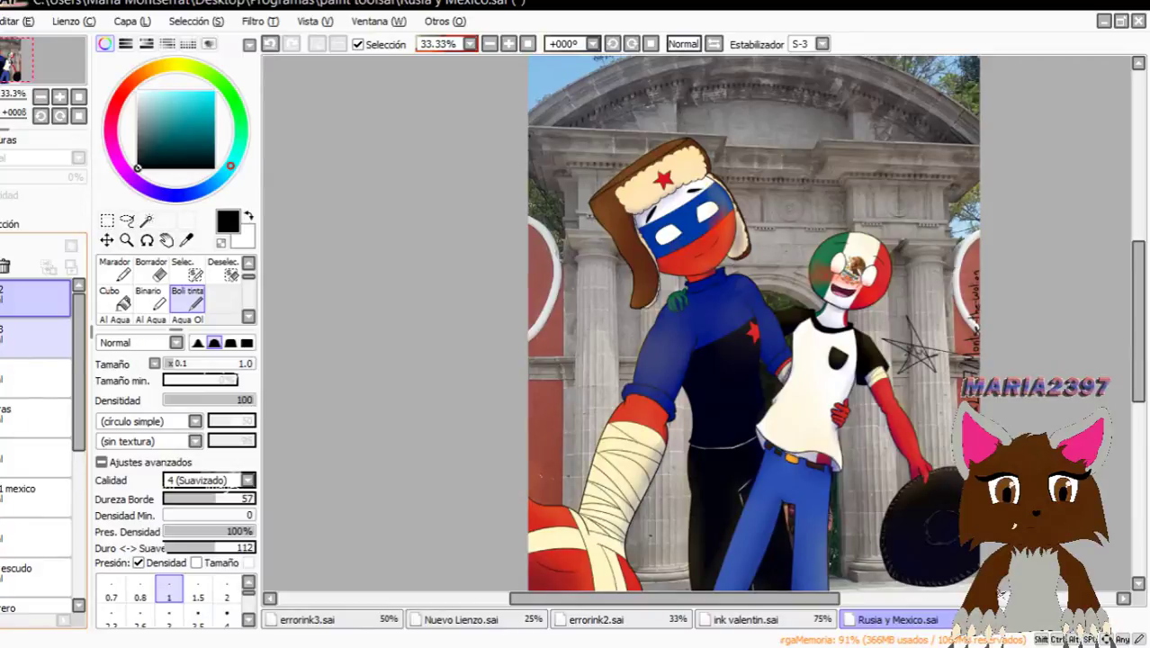
{"action": "left_click", "coordinate": [9, 347]}
{"action": "mouse_move", "coordinate": [56, 178]}
{"action": "left_mouse_down"}
{"action": "mouse_move", "coordinate": [1, 176]}
{"action": "mouse_move", "coordinate": [63, 166]}
{"action": "left_mouse_up"}
View both characters' faces up close and compare them with and without the red blush lines.
{"action": "scroll", "coordinate": [706, 250], "scroll_direction": "down", "scroll_amount": 1}
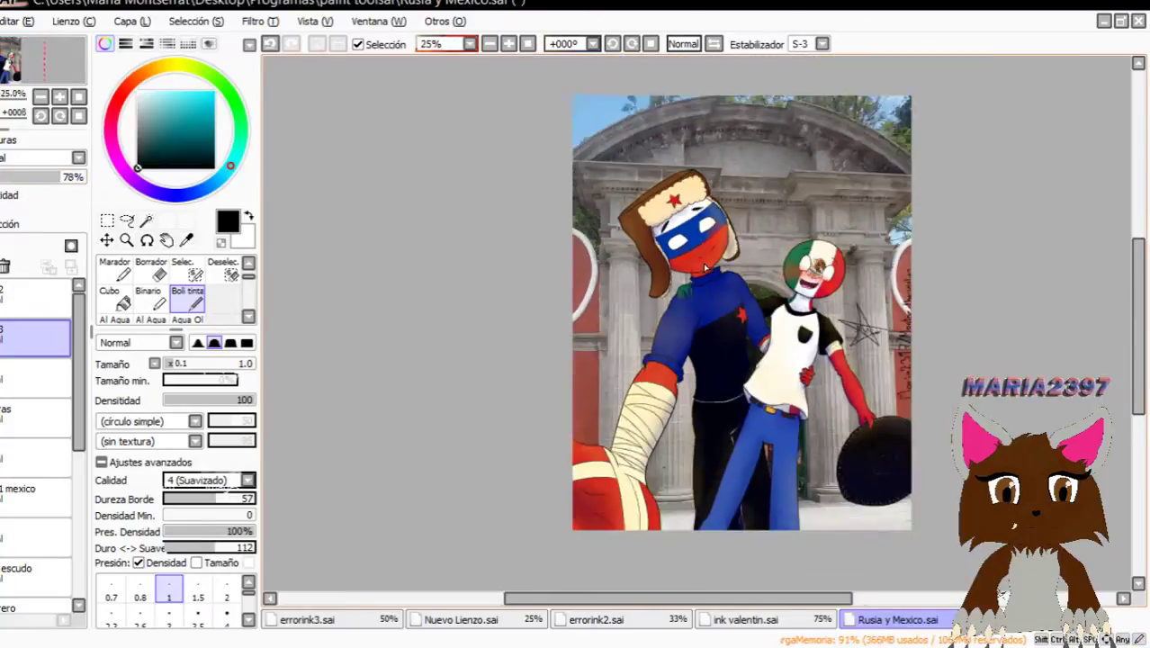
{"action": "scroll", "coordinate": [706, 236], "scroll_direction": "up", "scroll_amount": 3}
{"action": "scroll", "coordinate": [707, 220], "scroll_direction": "up", "scroll_amount": 1}
{"action": "left_click_drag", "start_coordinate": [705, 599], "coordinate": [750, 599]}
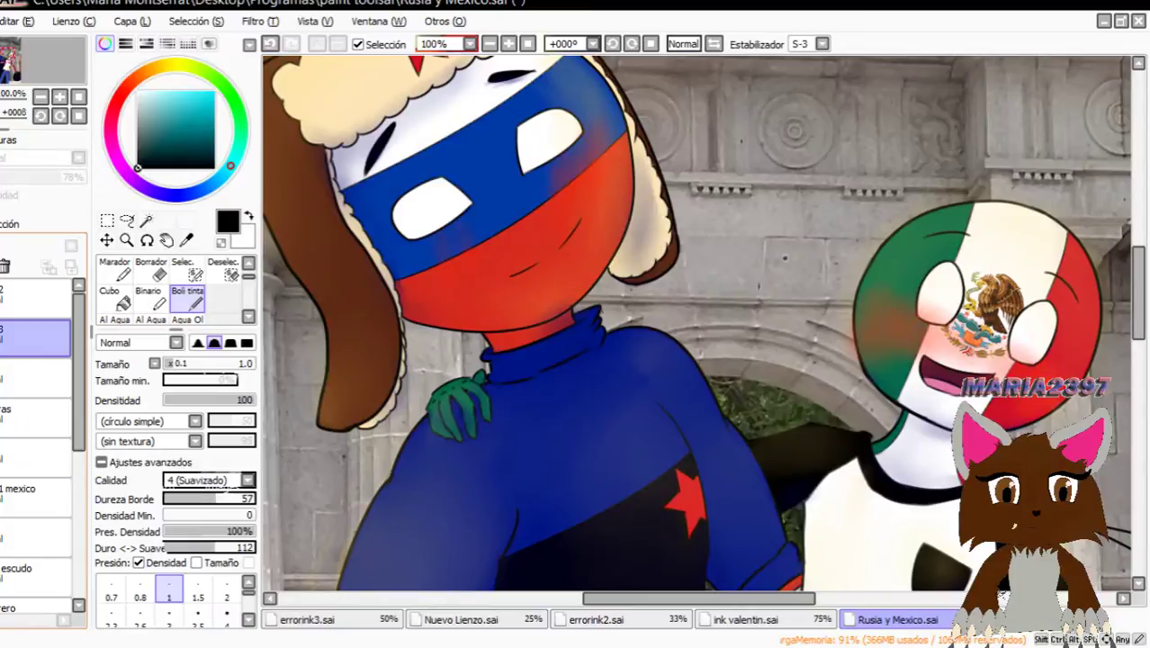
{"action": "key", "text": "Escape"}
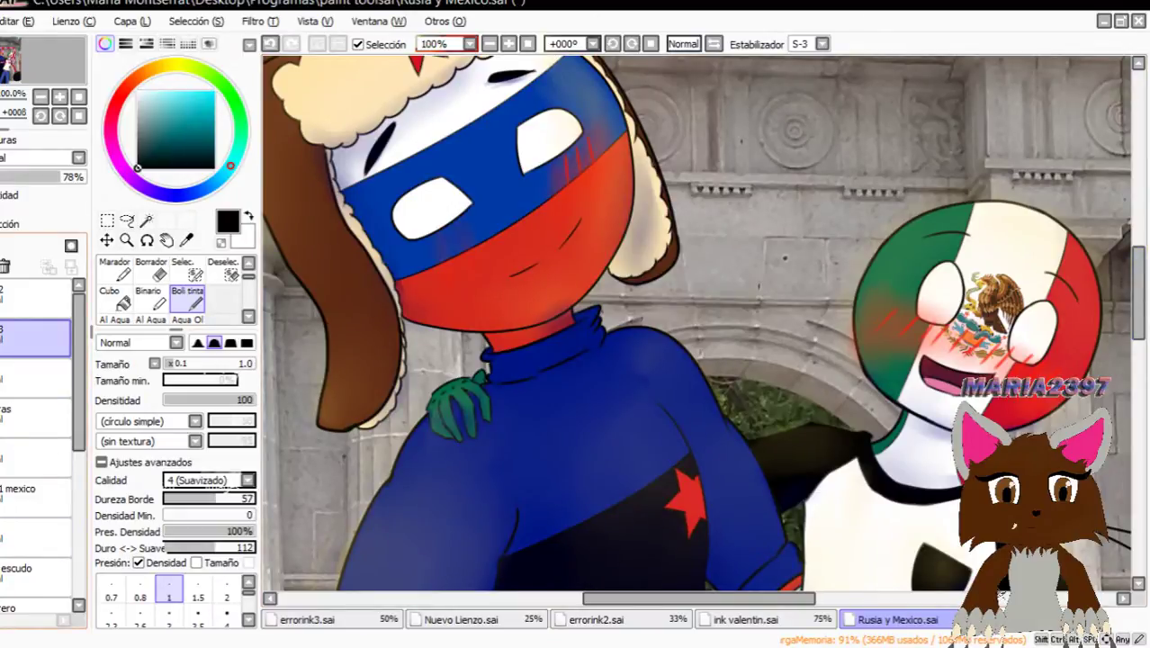
Hide the blush-line layer and the soft blush layer, and view both faces without any blush.
{"action": "left_click", "coordinate": [2, 338]}
{"action": "left_click", "coordinate": [2, 418]}
{"action": "left_click", "coordinate": [2, 418]}
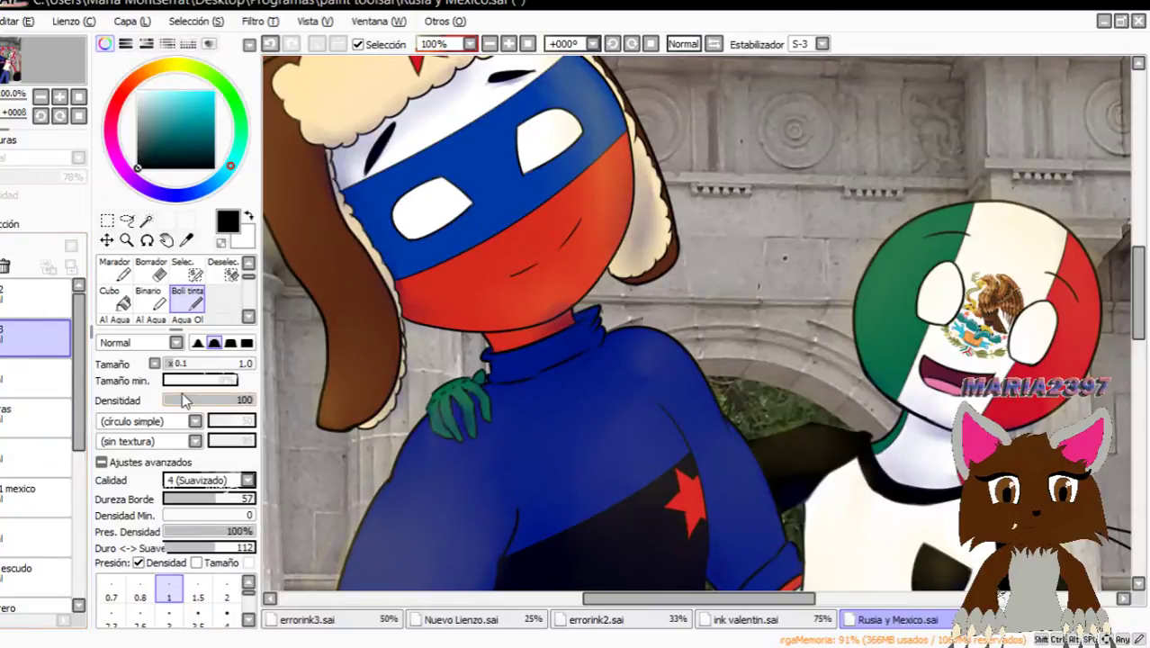
{"action": "scroll", "coordinate": [410, 255], "scroll_direction": "down", "scroll_amount": 1}
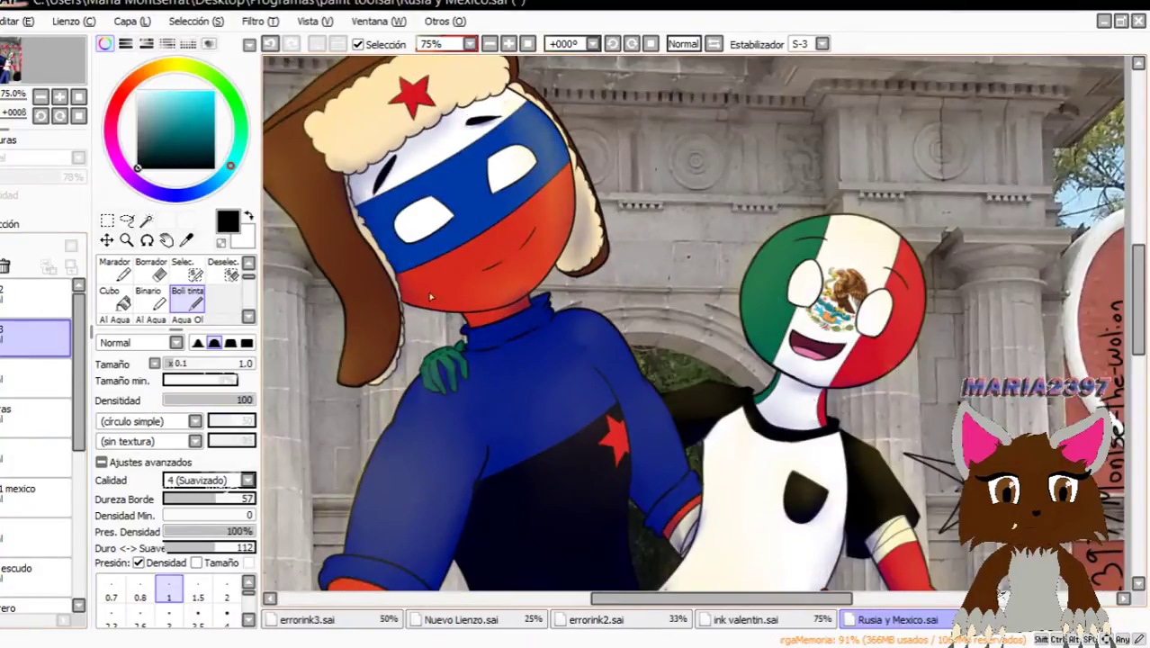
{"action": "scroll", "coordinate": [418, 272], "scroll_direction": "up", "scroll_amount": 1}
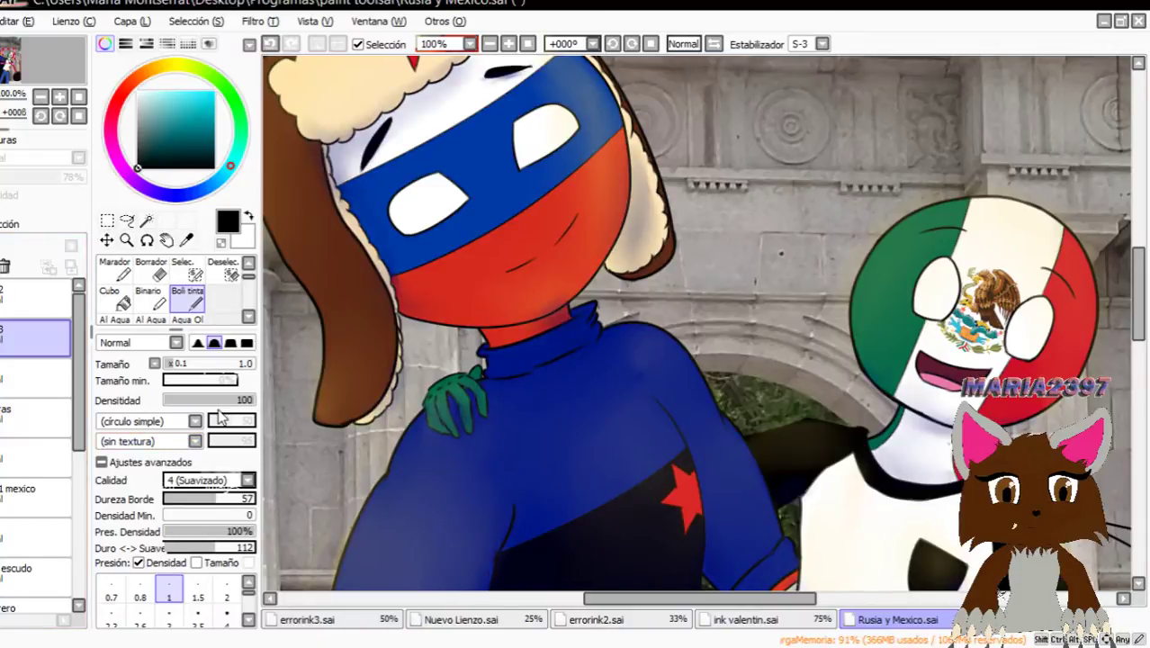
{"action": "scroll", "coordinate": [406, 340], "scroll_direction": "down", "scroll_amount": 2}
Select the shading layer, compare the drawing with and without shadows and lights, and leave both of these layers hidden.
{"action": "left_click", "coordinate": [20, 376]}
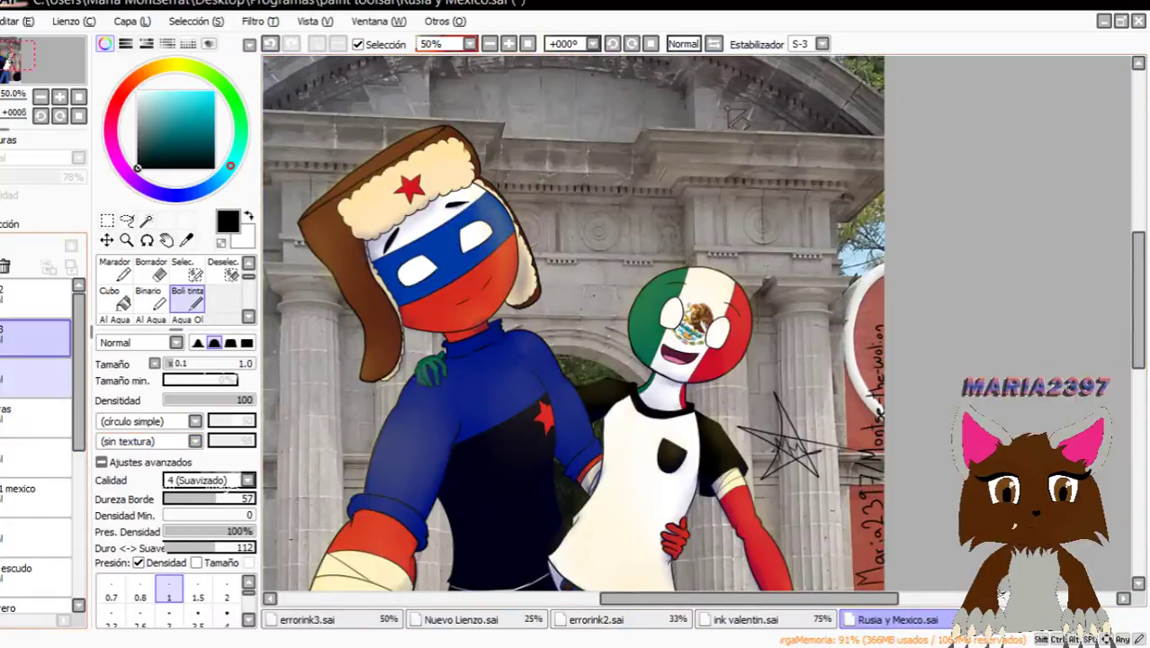
{"action": "left_click", "coordinate": [36, 418]}
{"action": "mouse_move", "coordinate": [74, 180]}
{"action": "left_mouse_down"}
{"action": "mouse_move", "coordinate": [12, 179]}
{"action": "mouse_move", "coordinate": [166, 169]}
{"action": "left_mouse_up"}
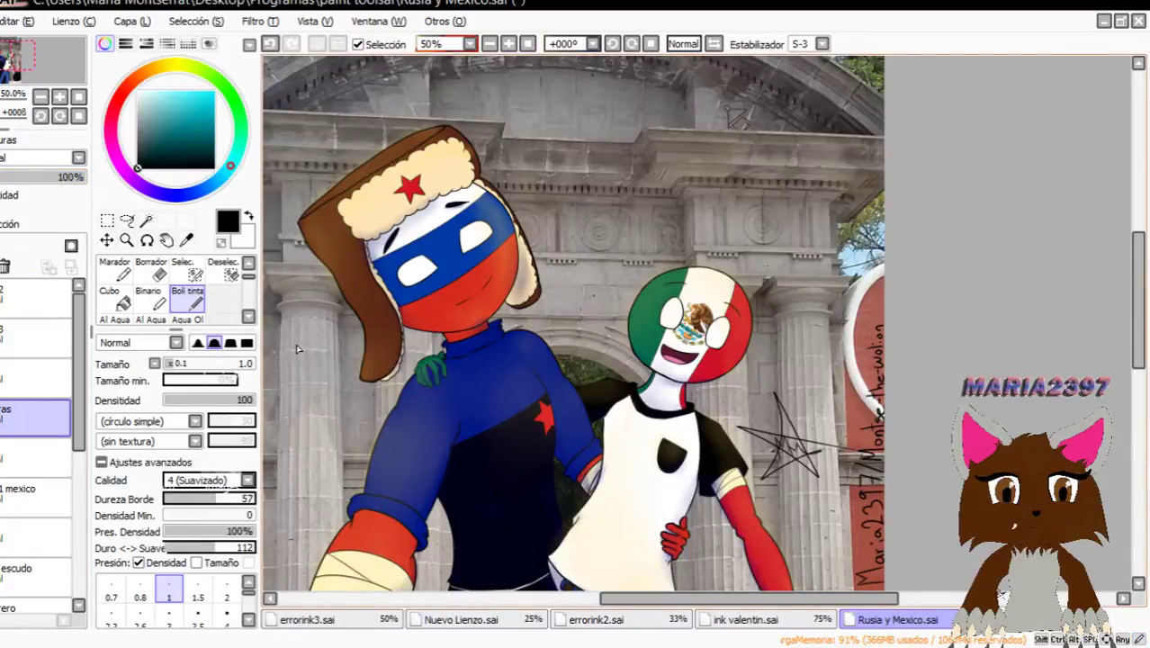
{"action": "key", "text": "ctrl+z"}
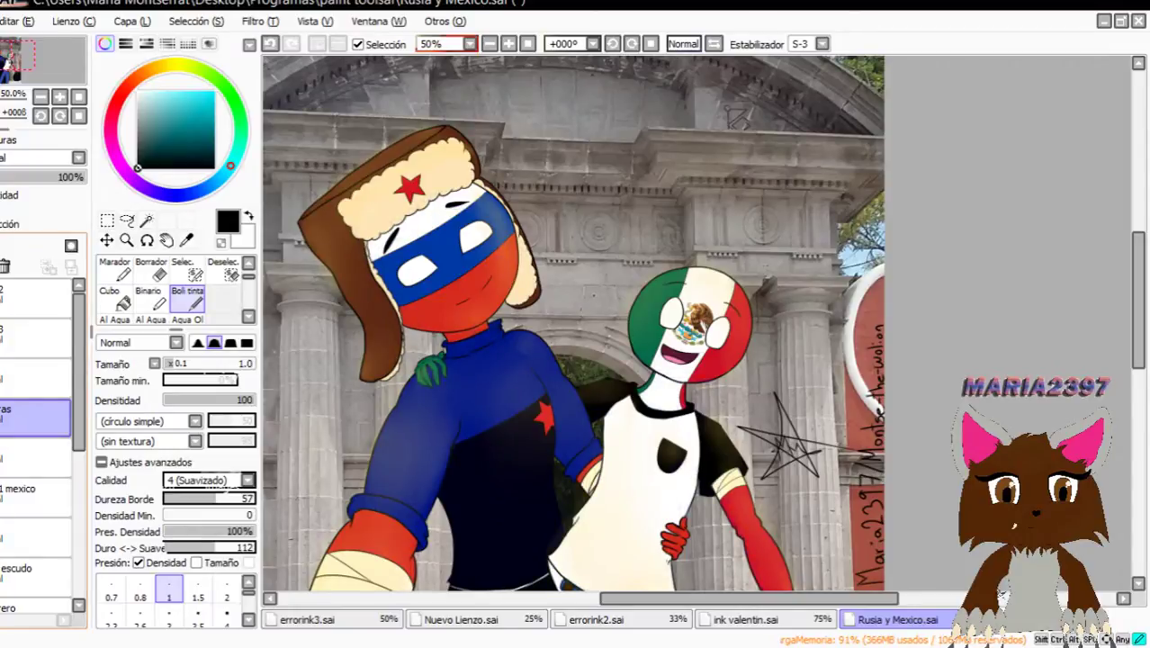
{"action": "left_click", "coordinate": [34, 457], "text": "ctrl"}
{"action": "key", "text": "ctrl+z"}
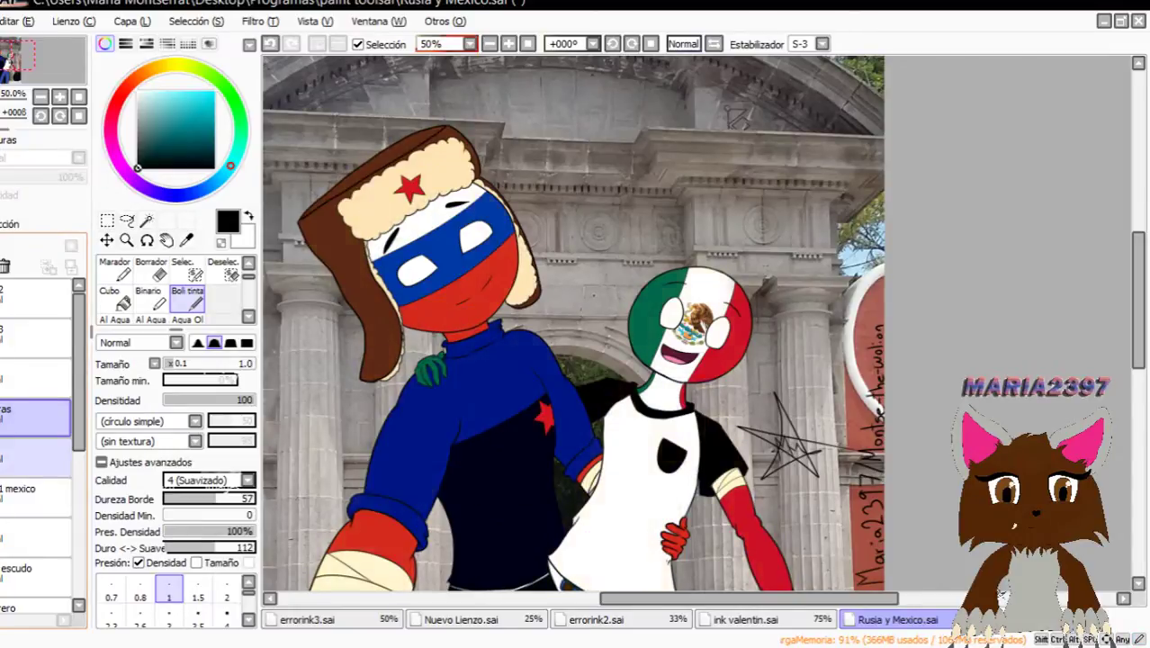
{"action": "key", "text": "ctrl+y"}
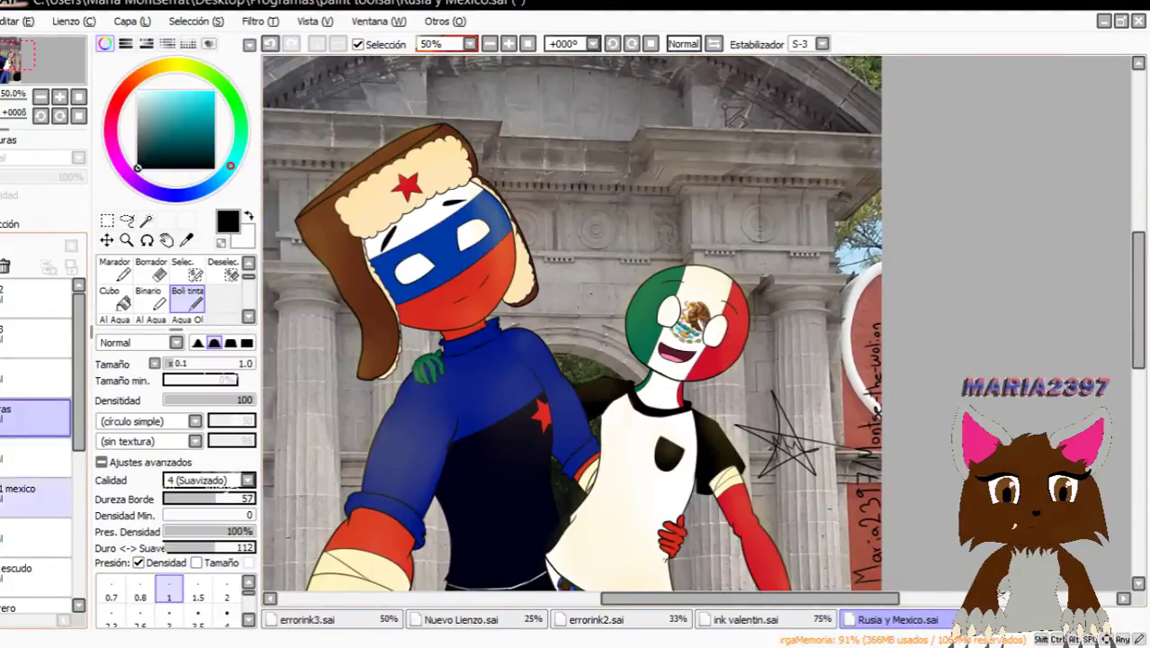
{"action": "left_click", "coordinate": [2, 457]}
Examine the flat colours of both characters and hide the Mexico character's line art layer.
{"action": "scroll", "coordinate": [463, 338], "scroll_direction": "up", "scroll_amount": 2}
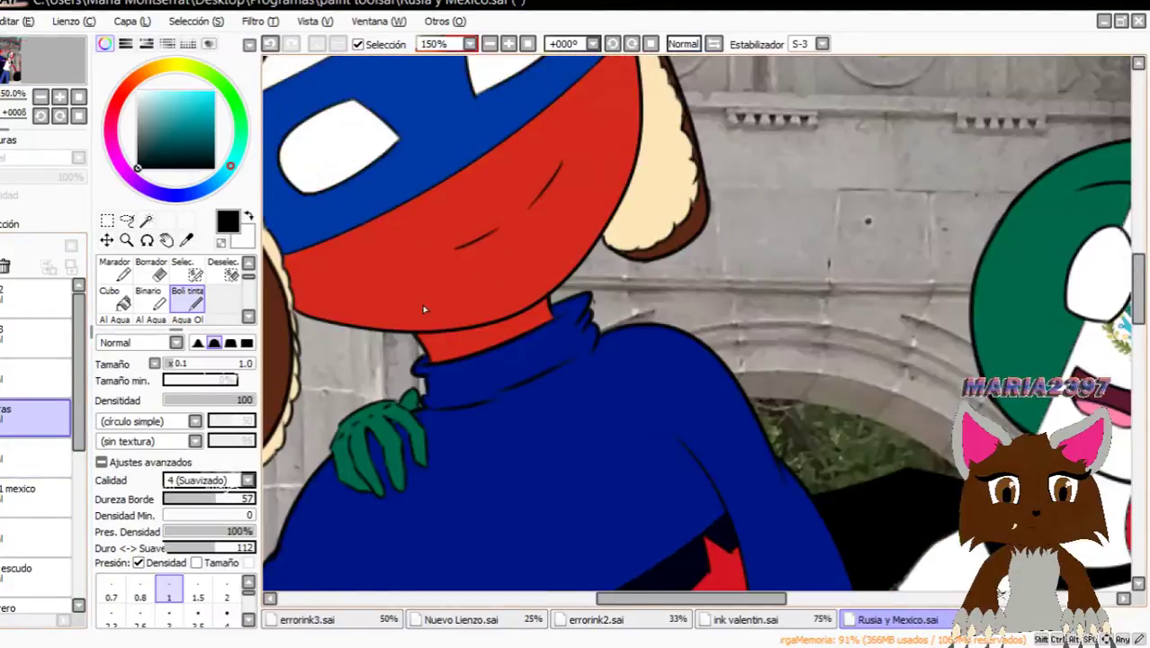
{"action": "scroll", "coordinate": [411, 296], "scroll_direction": "down", "scroll_amount": 2}
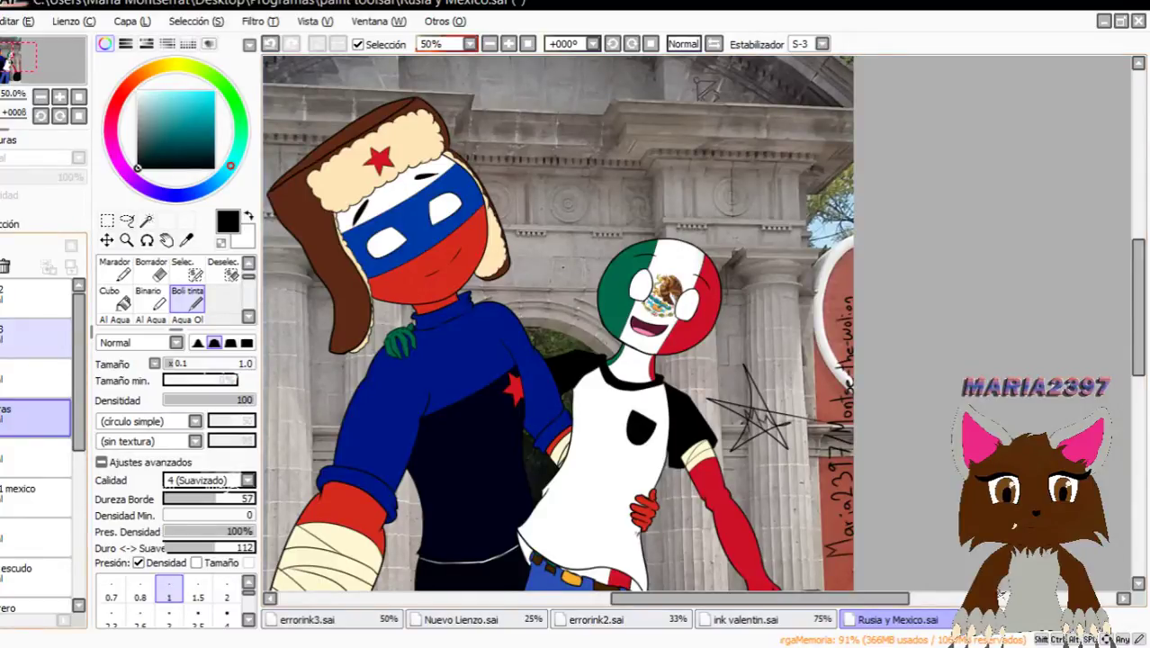
{"action": "scroll", "coordinate": [77, 416], "scroll_direction": "down", "scroll_amount": 4}
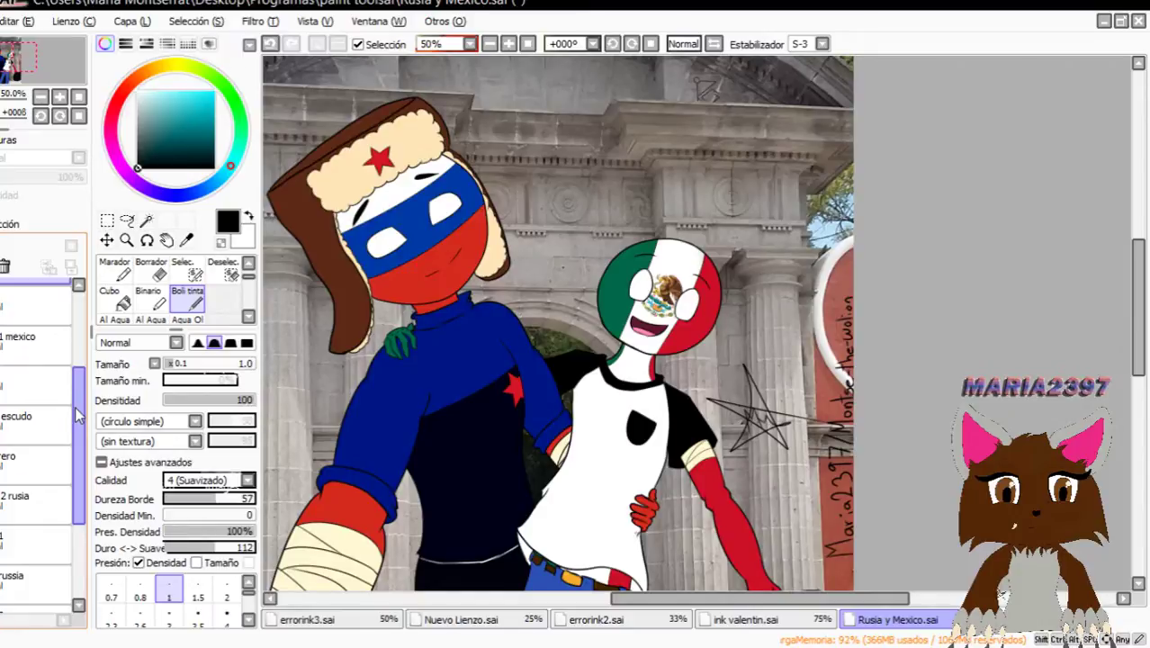
{"action": "left_click", "coordinate": [34, 345]}
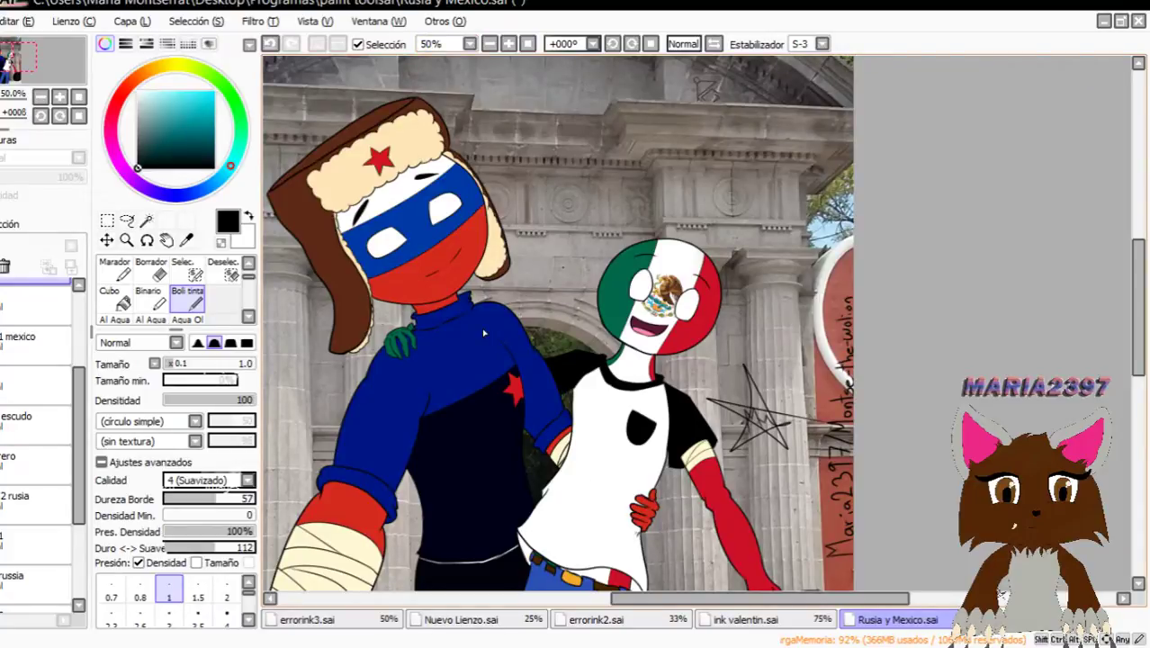
{"action": "left_click", "coordinate": [36, 385]}
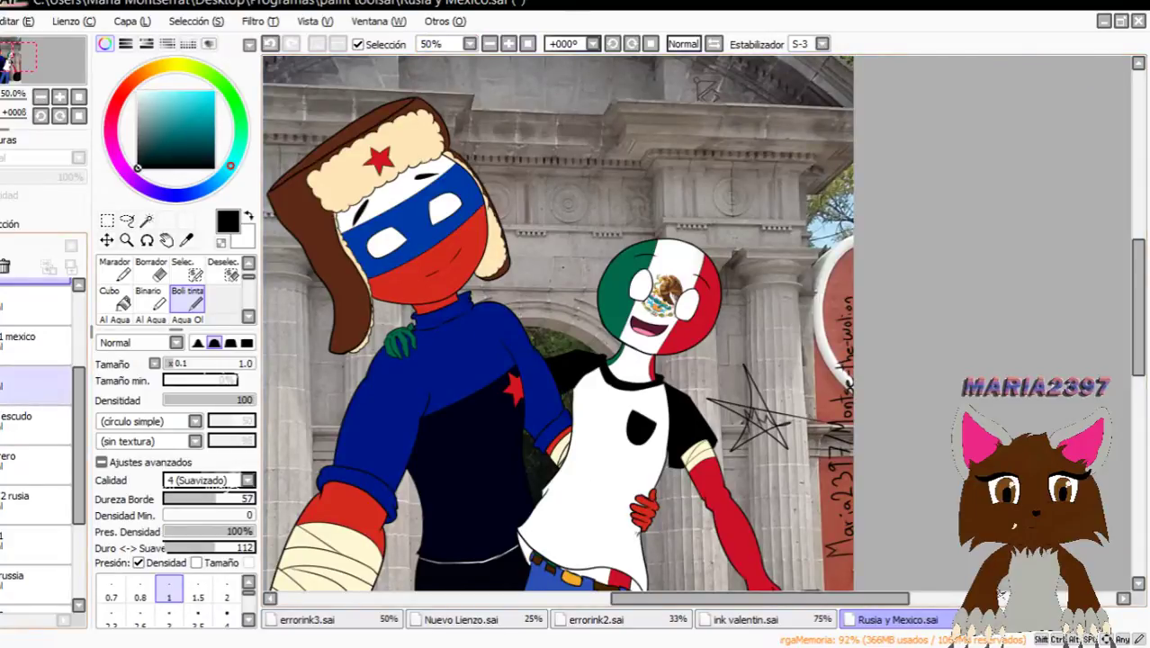
{"action": "left_click", "coordinate": [36, 345]}
{"action": "left_click", "coordinate": [3, 345]}
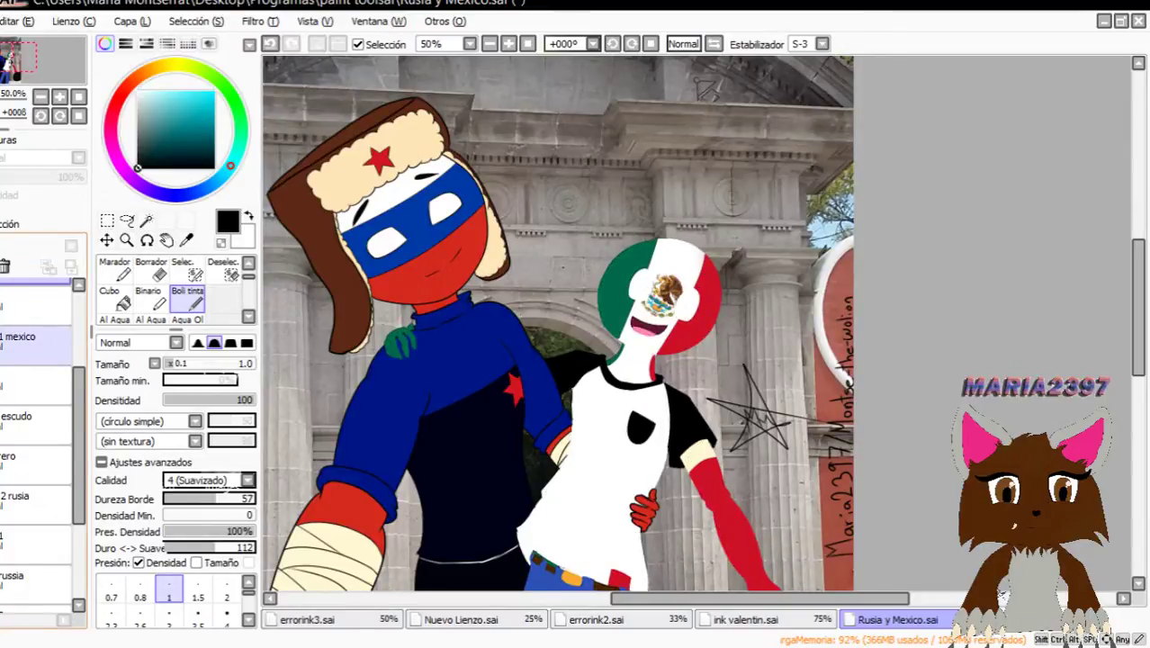
Look over the Mexico character from head to sombrero without its outlines, both close up and in full view.
{"action": "left_click_drag", "start_coordinate": [1139, 259], "coordinate": [1139, 328]}
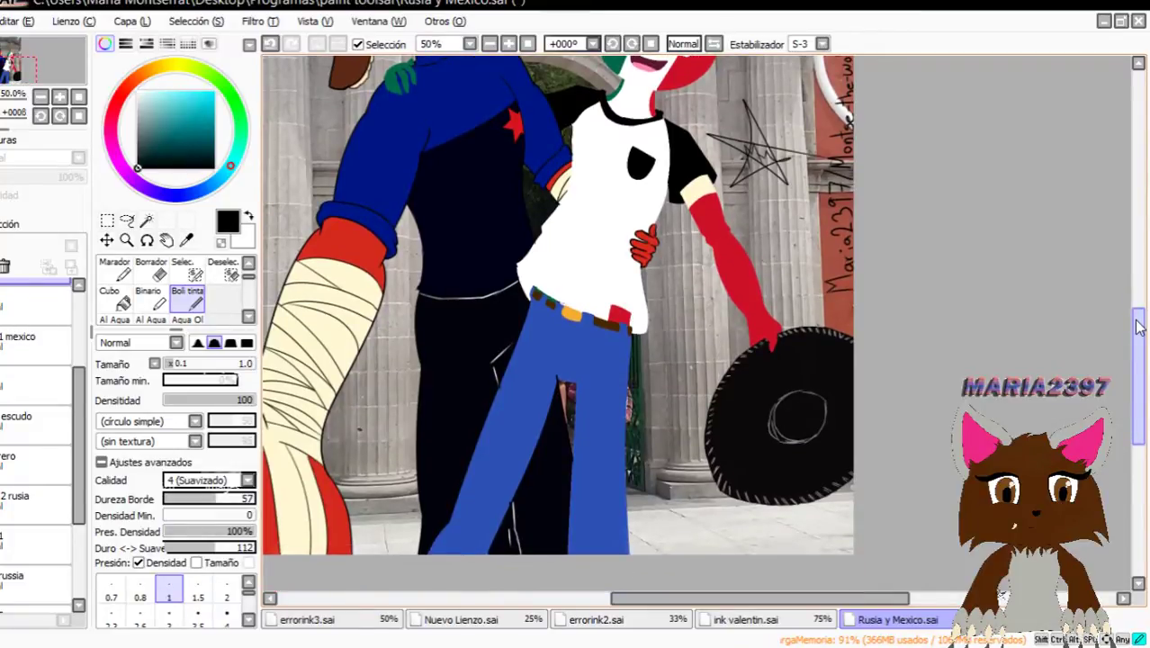
{"action": "scroll", "coordinate": [695, 290], "scroll_direction": "down", "scroll_amount": 2}
{"action": "scroll", "coordinate": [694, 241], "scroll_direction": "up", "scroll_amount": 3}
{"action": "scroll", "coordinate": [552, 195], "scroll_direction": "down", "scroll_amount": 3}
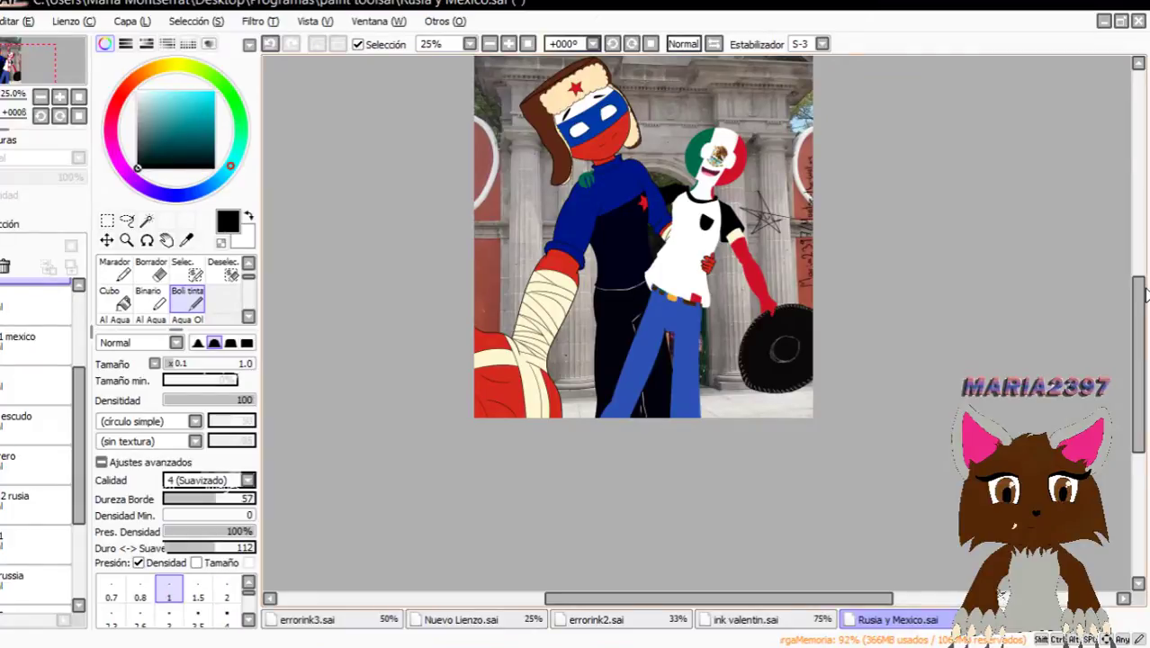
{"action": "scroll", "coordinate": [747, 270], "scroll_direction": "up", "scroll_amount": 4}
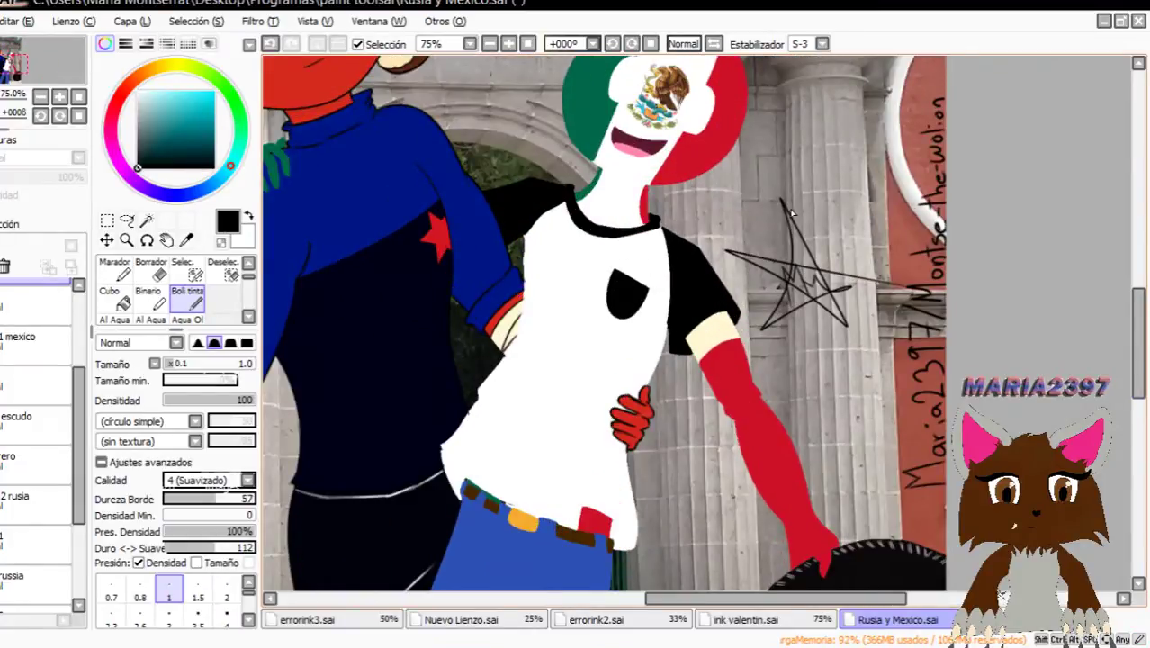
{"action": "scroll", "coordinate": [767, 213], "scroll_direction": "up", "scroll_amount": 1}
{"action": "scroll", "coordinate": [450, 257], "scroll_direction": "down", "scroll_amount": 2}
{"action": "scroll", "coordinate": [451, 259], "scroll_direction": "down", "scroll_amount": 1}
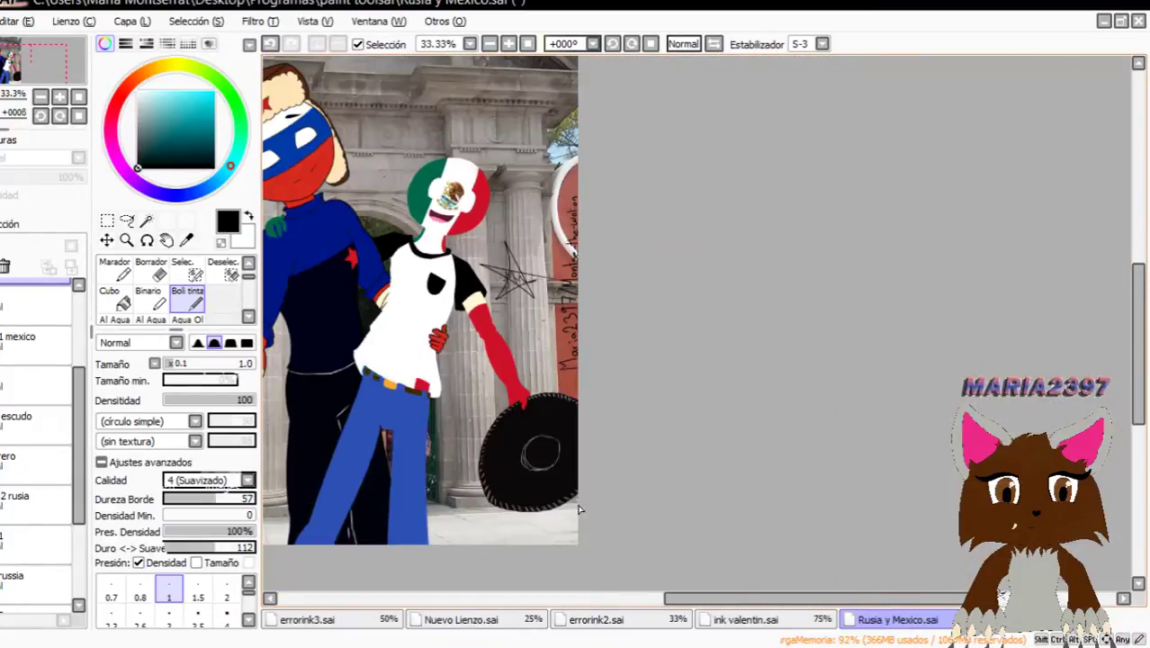
Hide the layer with the Mexico character's white eyes and inspect the empty eye areas around the coat of arms.
{"action": "left_click_drag", "start_coordinate": [674, 596], "coordinate": [541, 549]}
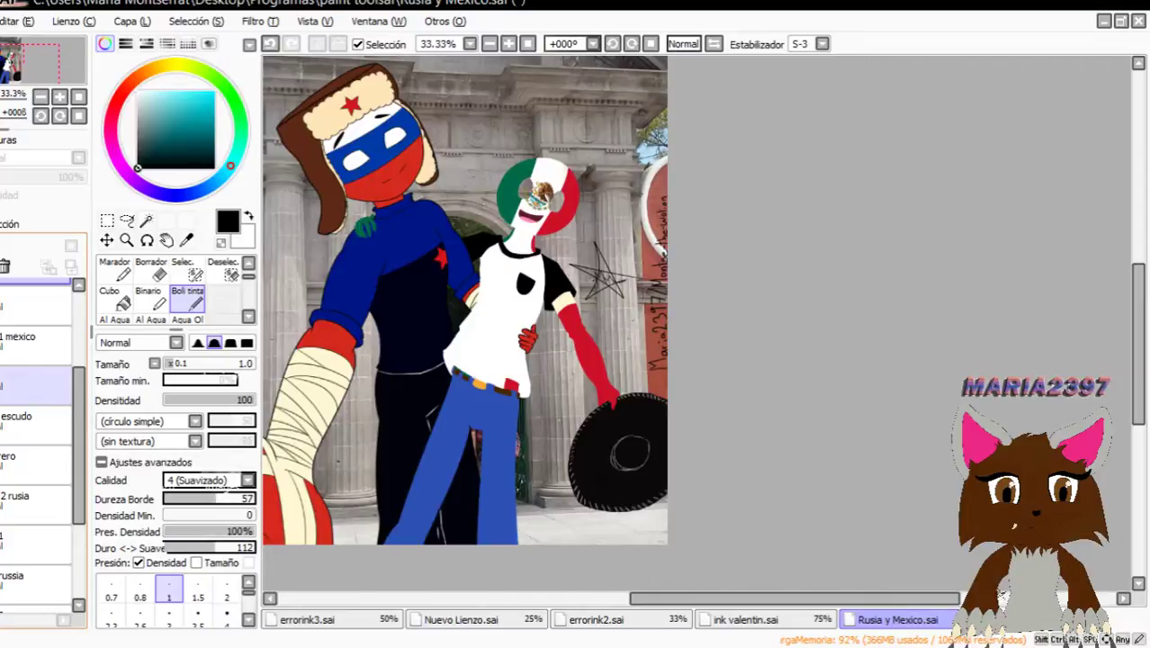
{"action": "left_click", "coordinate": [36, 423]}
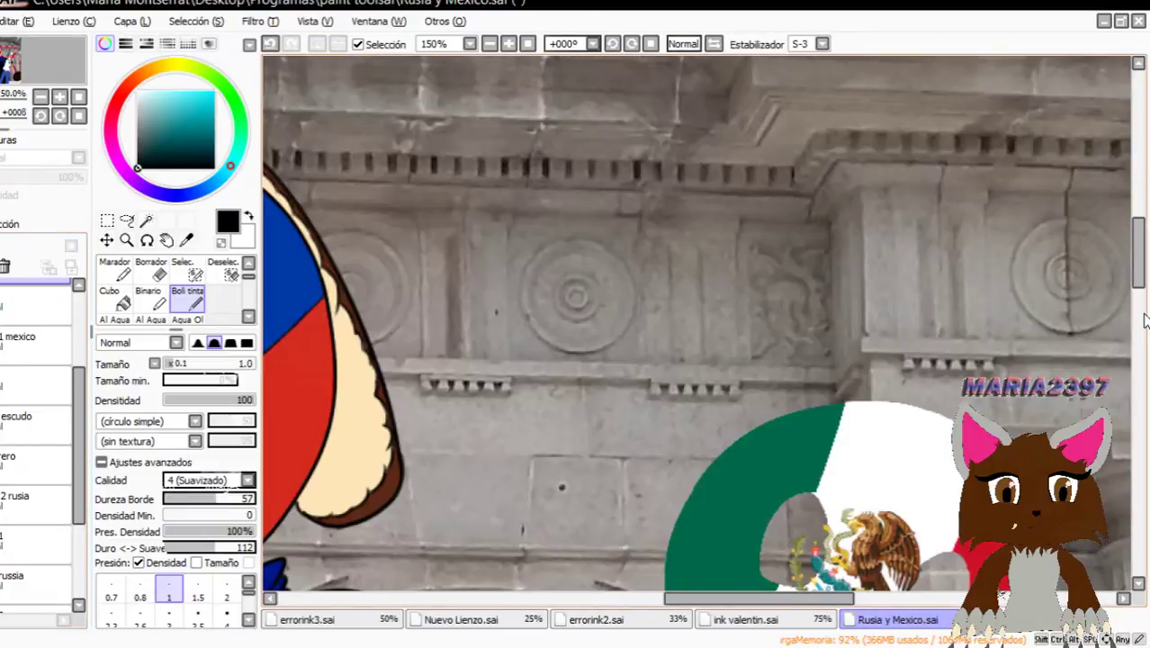
{"action": "left_click_drag", "start_coordinate": [1139, 276], "coordinate": [1139, 331]}
{"action": "scroll", "coordinate": [905, 232], "scroll_direction": "up", "scroll_amount": 3}
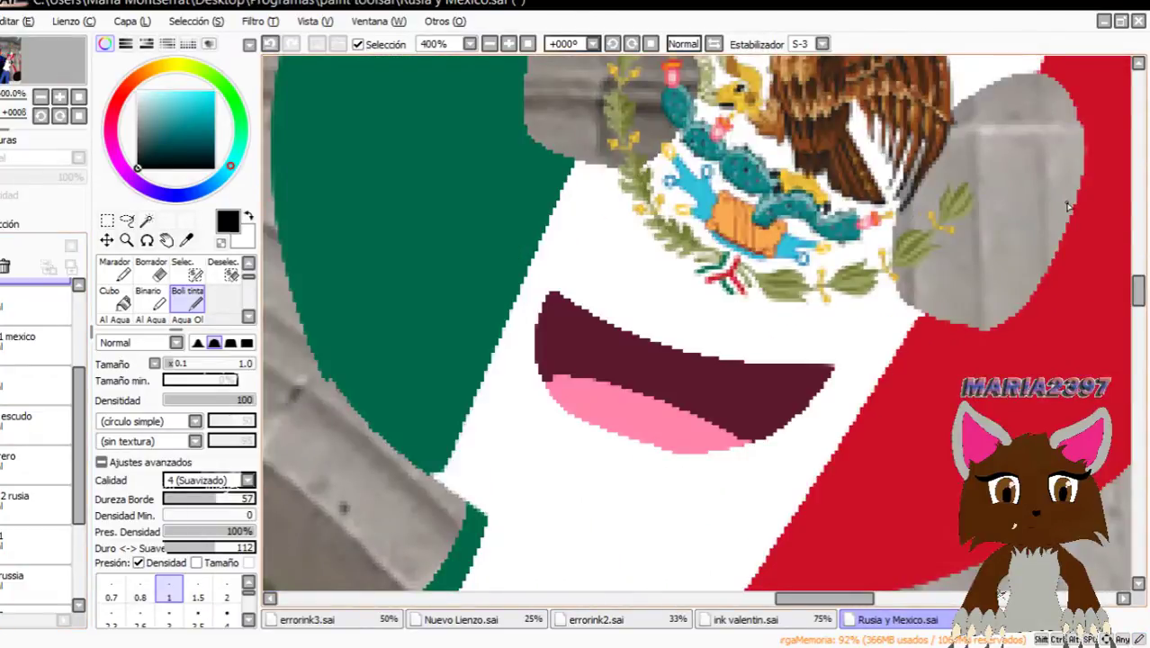
{"action": "scroll", "coordinate": [1068, 207], "scroll_direction": "down", "scroll_amount": 3}
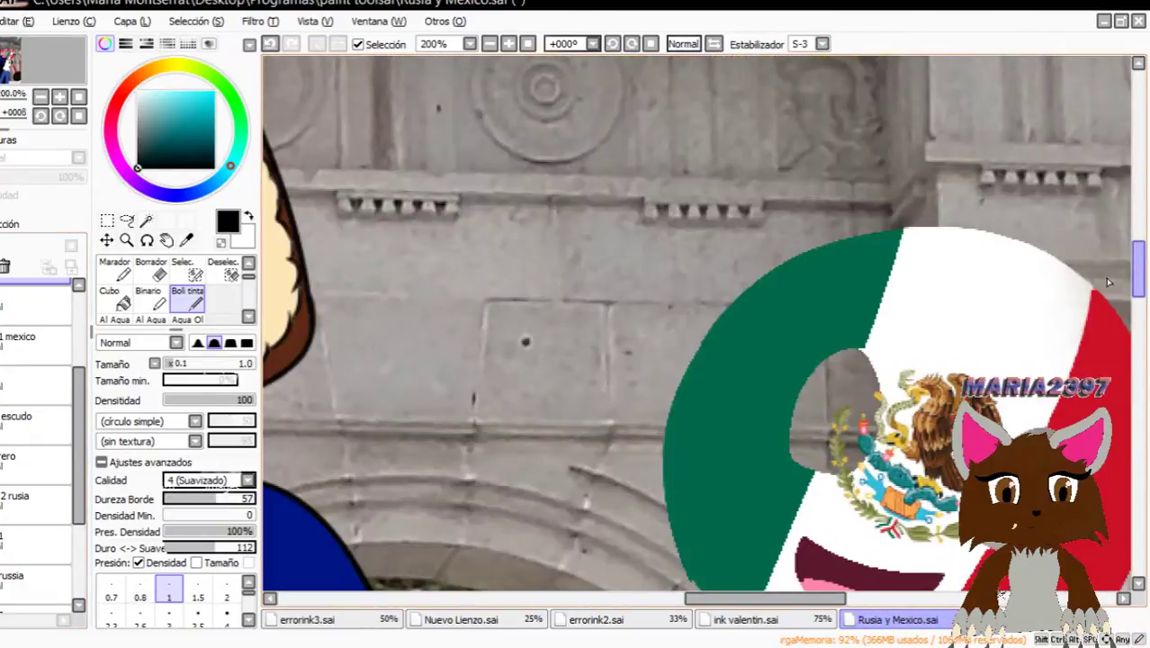
{"action": "scroll", "coordinate": [1050, 331], "scroll_direction": "up", "scroll_amount": 4}
{"action": "scroll", "coordinate": [1008, 373], "scroll_direction": "down", "scroll_amount": 4}
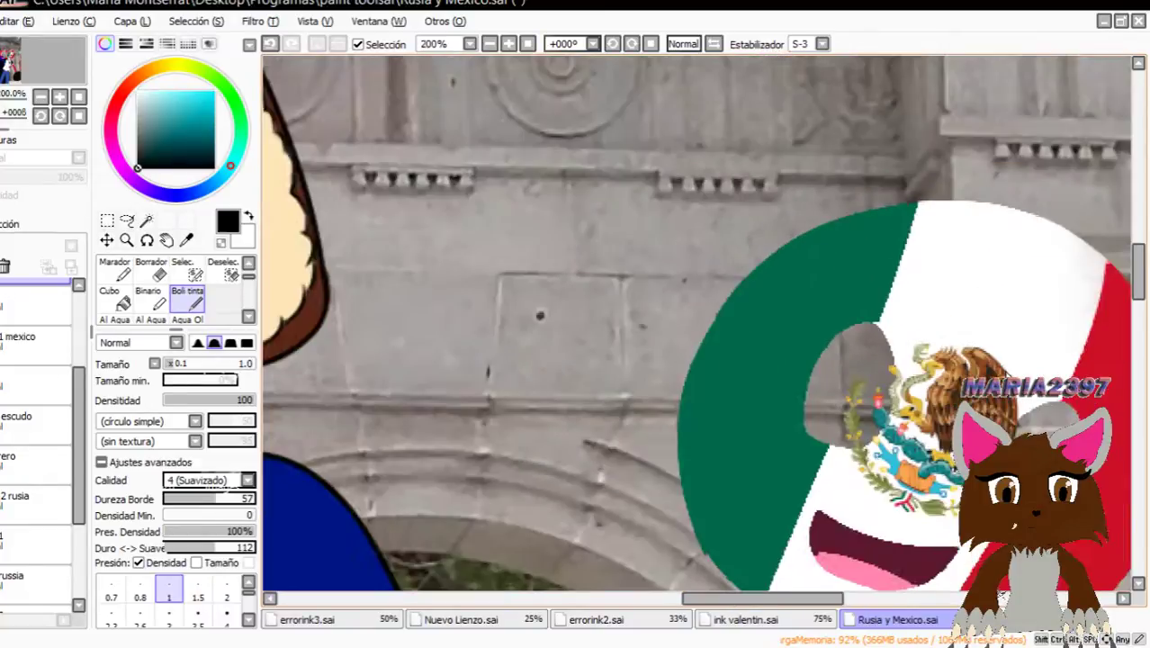
{"action": "left_click_drag", "start_coordinate": [1139, 292], "coordinate": [1141, 303]}
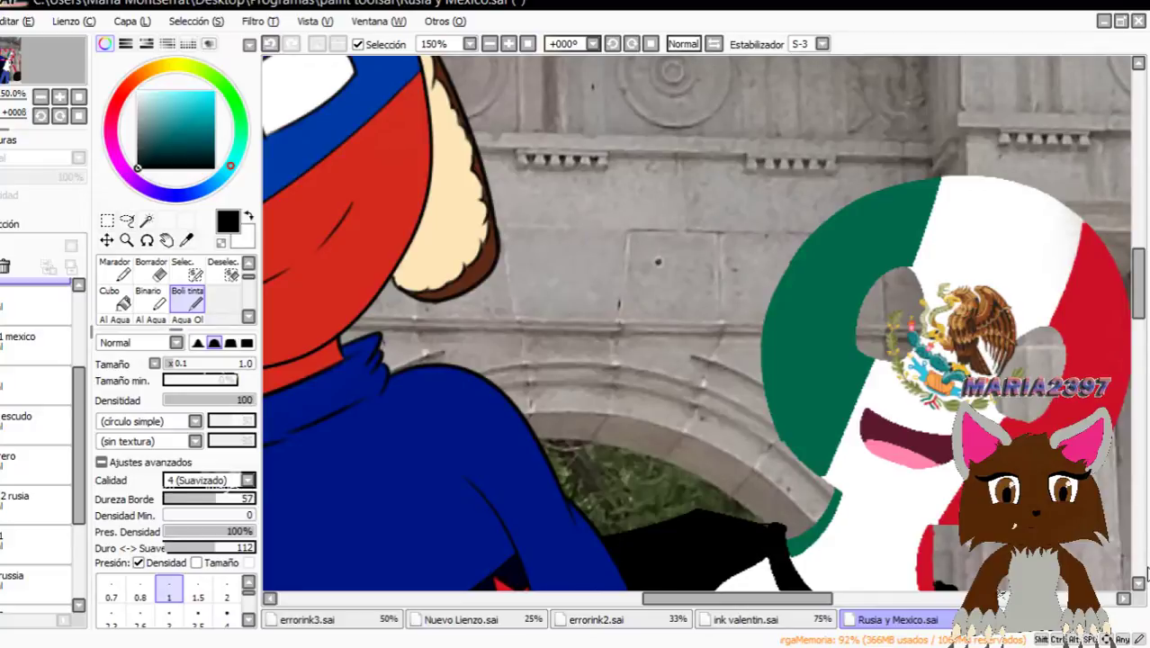
View both characters together, and examine the coat of arms on the Mexico character's face at 500% zoom.
{"action": "scroll", "coordinate": [1086, 432], "scroll_direction": "down", "scroll_amount": 2}
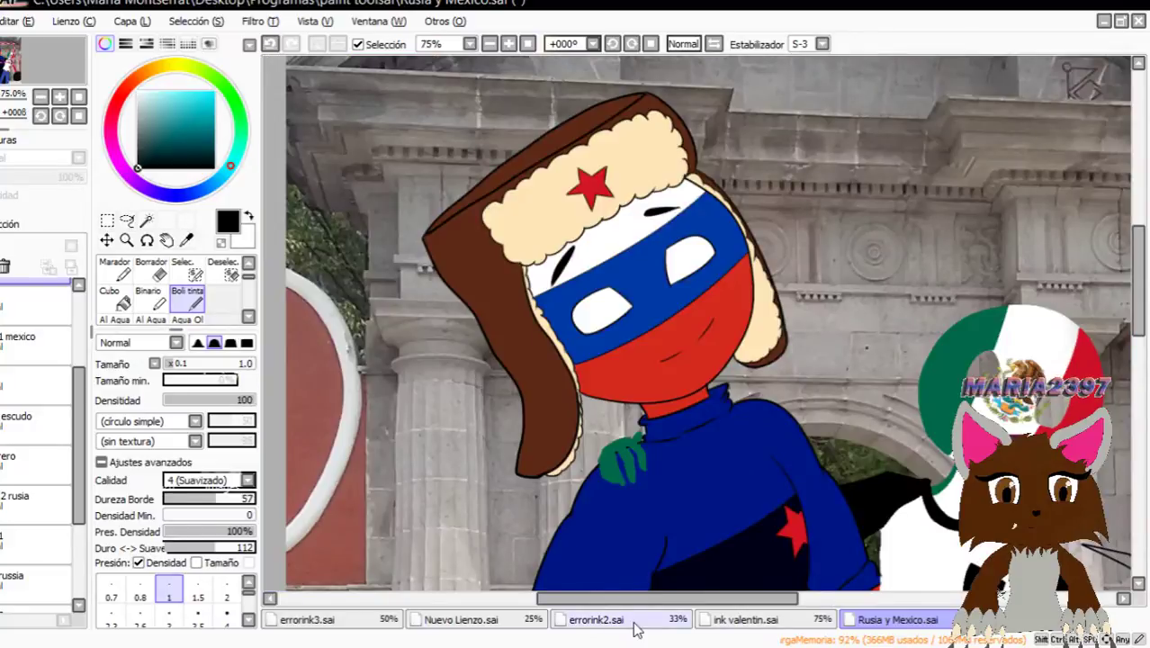
{"action": "left_click_drag", "start_coordinate": [636, 601], "coordinate": [697, 608]}
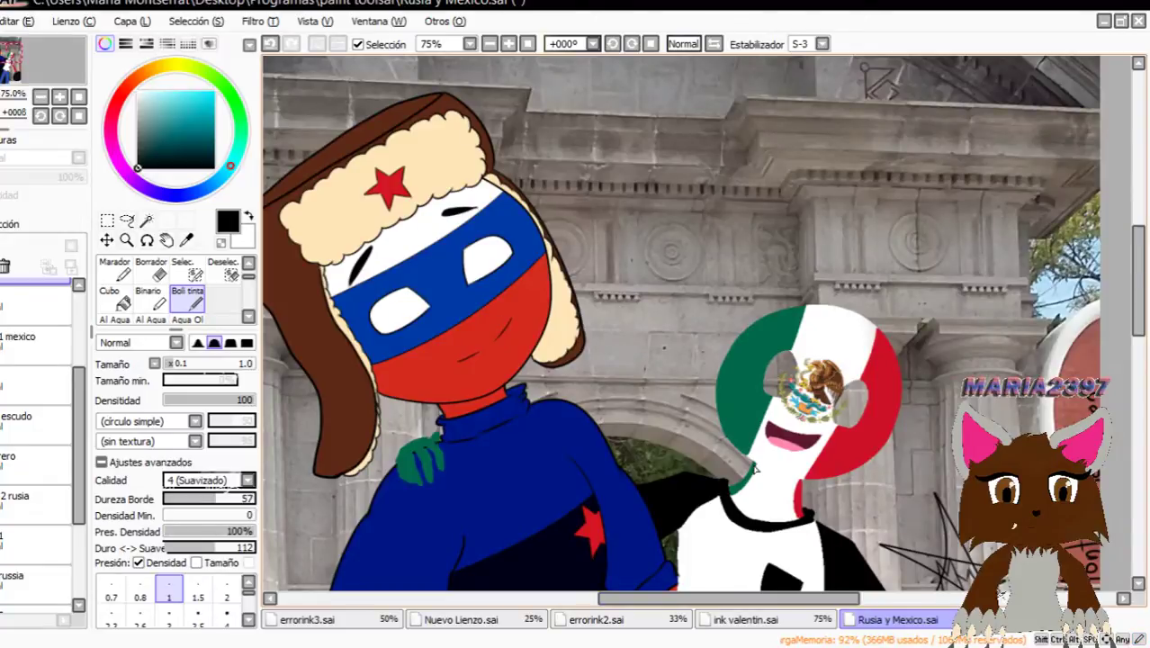
{"action": "scroll", "coordinate": [809, 394], "scroll_direction": "up", "scroll_amount": 6}
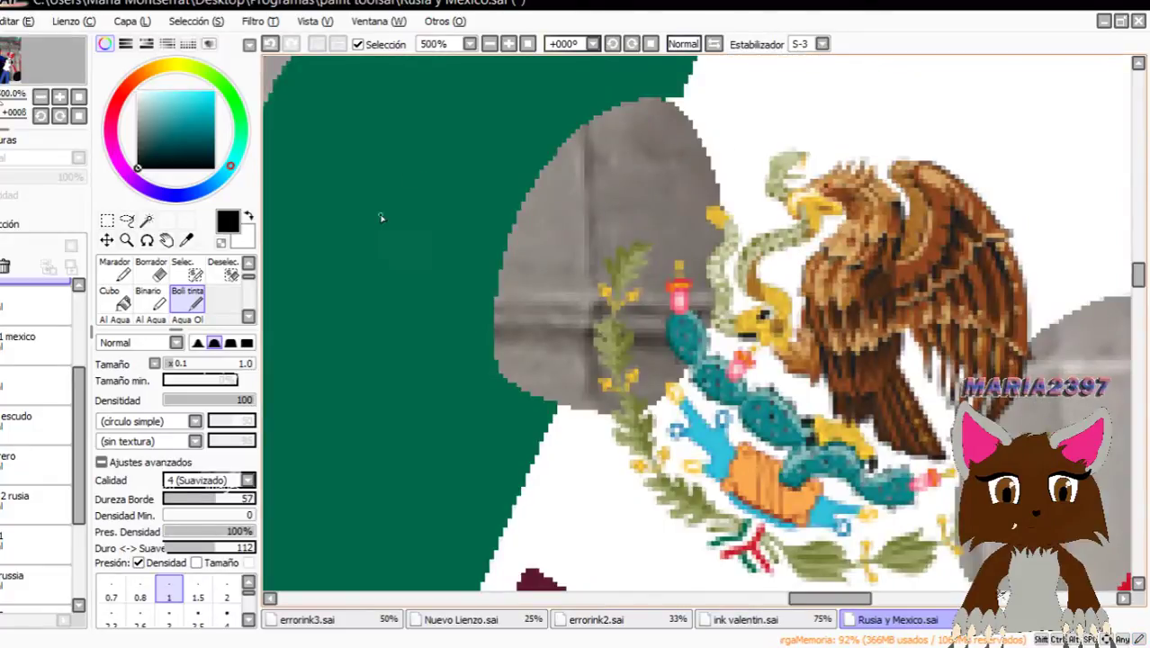
{"action": "scroll", "coordinate": [704, 348], "scroll_direction": "down", "scroll_amount": 4}
{"action": "key", "text": "minus"}
{"action": "key", "text": "minus"}
{"action": "key", "text": "minus"}
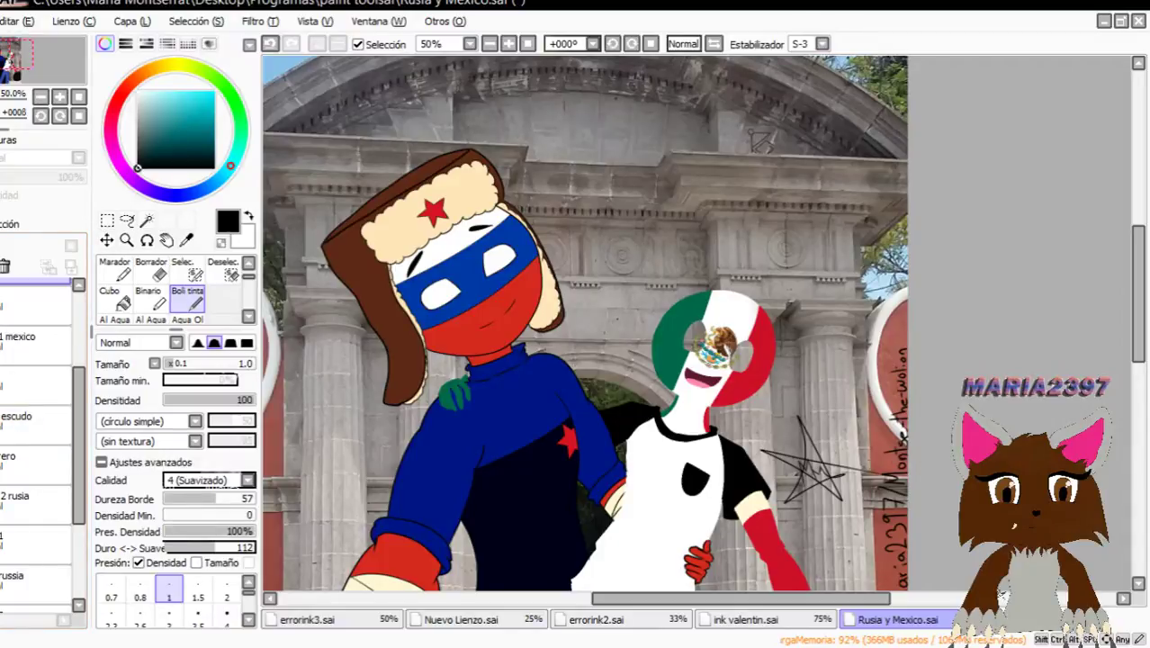
Hide the coat of arms layer and the sombrero layer, and show the Mexico character's empty hand.
{"action": "left_click", "coordinate": [5, 425]}
{"action": "left_click", "coordinate": [36, 464]}
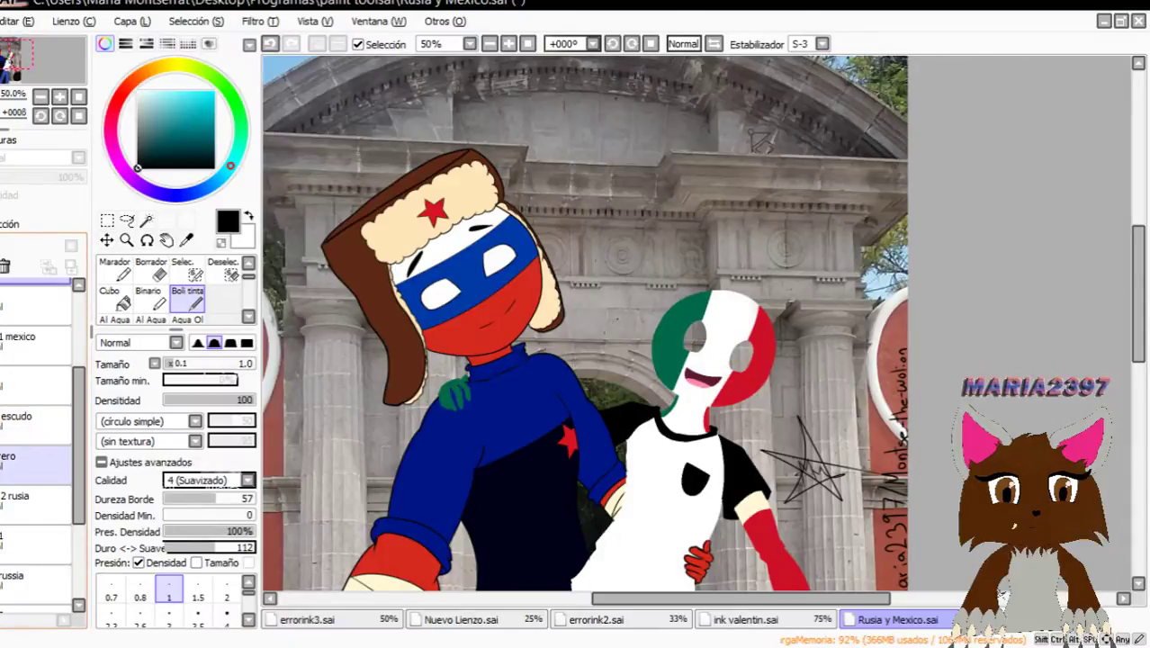
{"action": "left_click", "coordinate": [4, 464]}
{"action": "left_click_drag", "start_coordinate": [1142, 252], "coordinate": [1140, 327]}
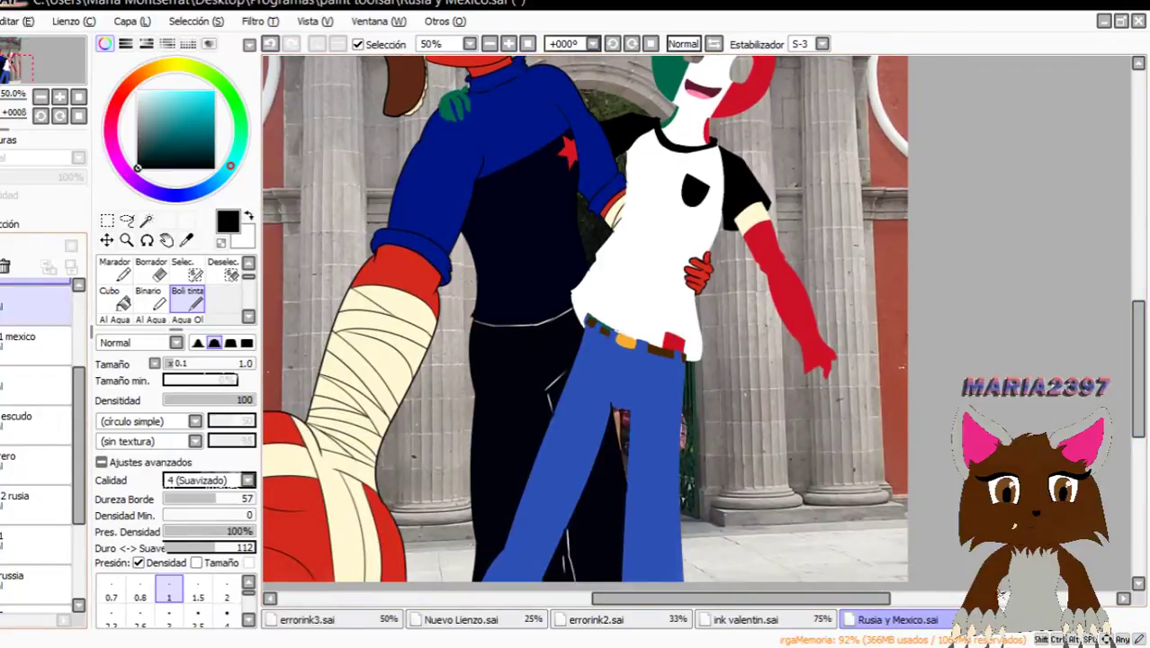
Show and hide the sombrero layer a few times to compare the Mexico character with and without the hat in hand.
{"action": "left_click", "coordinate": [36, 504]}
{"action": "left_click", "coordinate": [36, 424]}
{"action": "left_click", "coordinate": [36, 464]}
{"action": "left_click", "coordinate": [4, 464]}
{"action": "left_click", "coordinate": [5, 464]}
{"action": "left_click", "coordinate": [4, 464]}
{"action": "left_click", "coordinate": [4, 456]}
{"action": "left_click", "coordinate": [5, 457]}
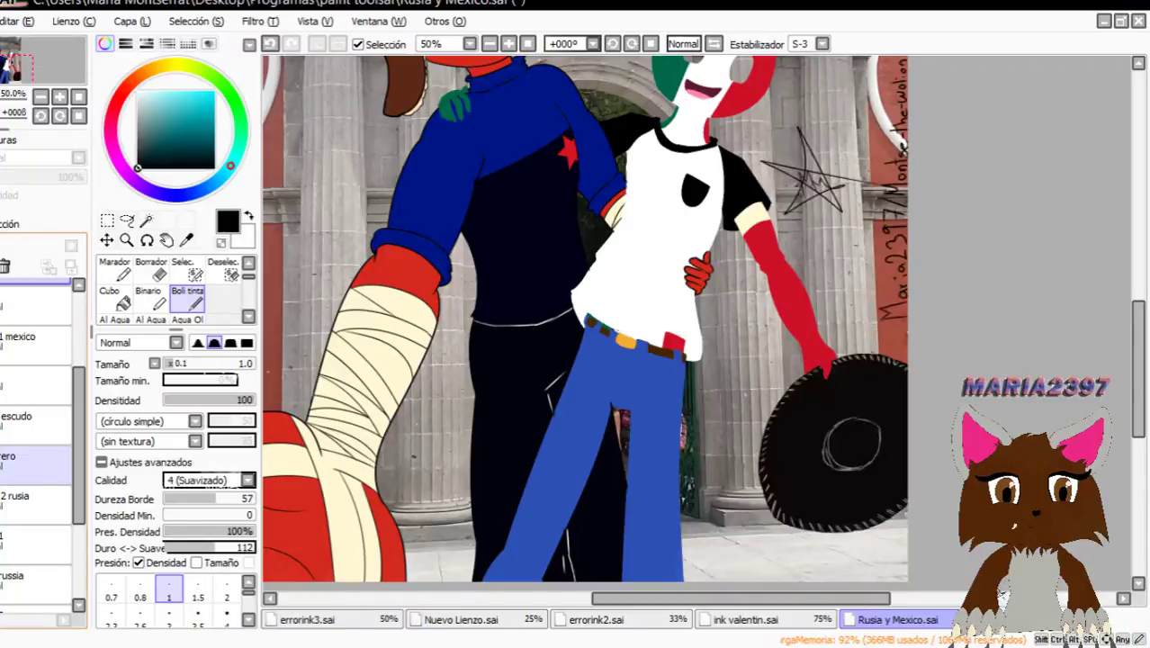
{"action": "left_click", "coordinate": [4, 456]}
{"action": "left_click", "coordinate": [4, 457]}
{"action": "left_click", "coordinate": [5, 457]}
Hide the Russia character's line art layer and bring both characters' flat colours into view.
{"action": "left_click", "coordinate": [36, 496]}
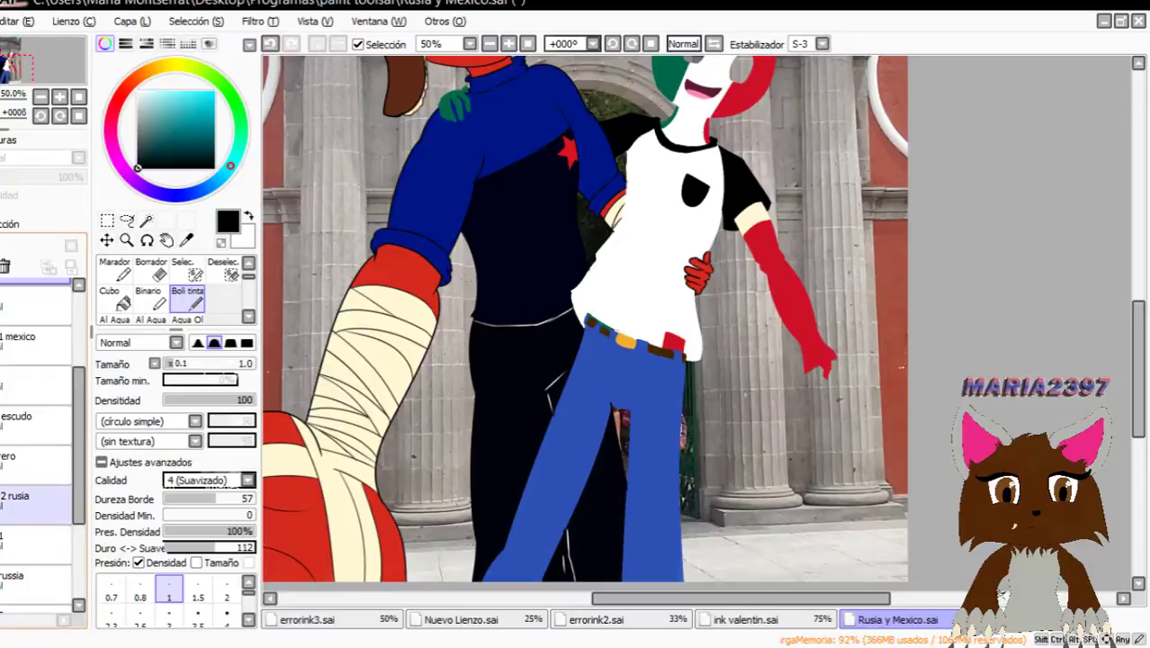
{"action": "left_click", "coordinate": [5, 496]}
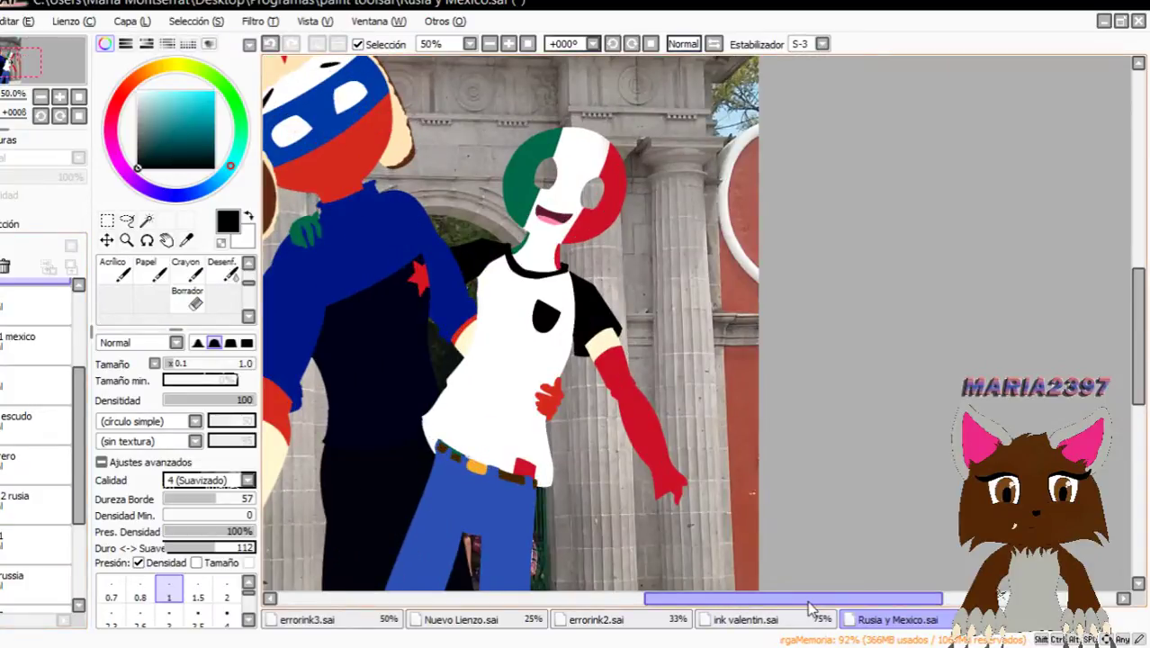
{"action": "left_click_drag", "start_coordinate": [804, 597], "coordinate": [746, 623]}
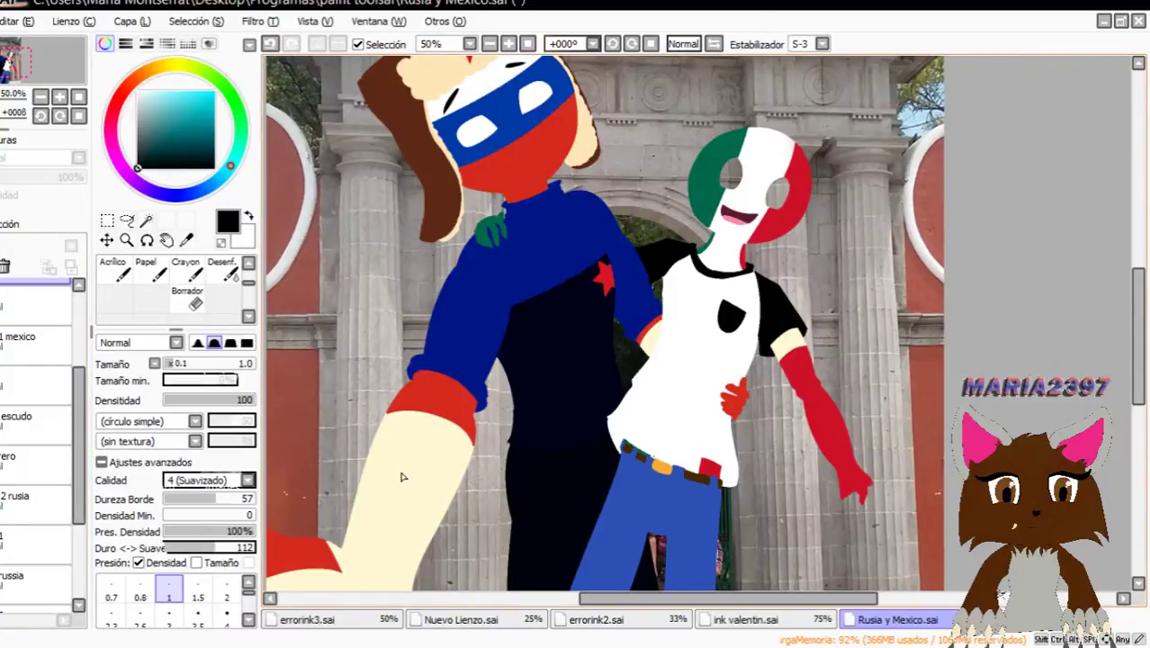
Toggle the Mexico character's flat colour layer to compare, and leave it hidden.
{"action": "left_click", "coordinate": [36, 545]}
{"action": "left_click", "coordinate": [2, 540]}
{"action": "key", "text": "ctrl+z"}
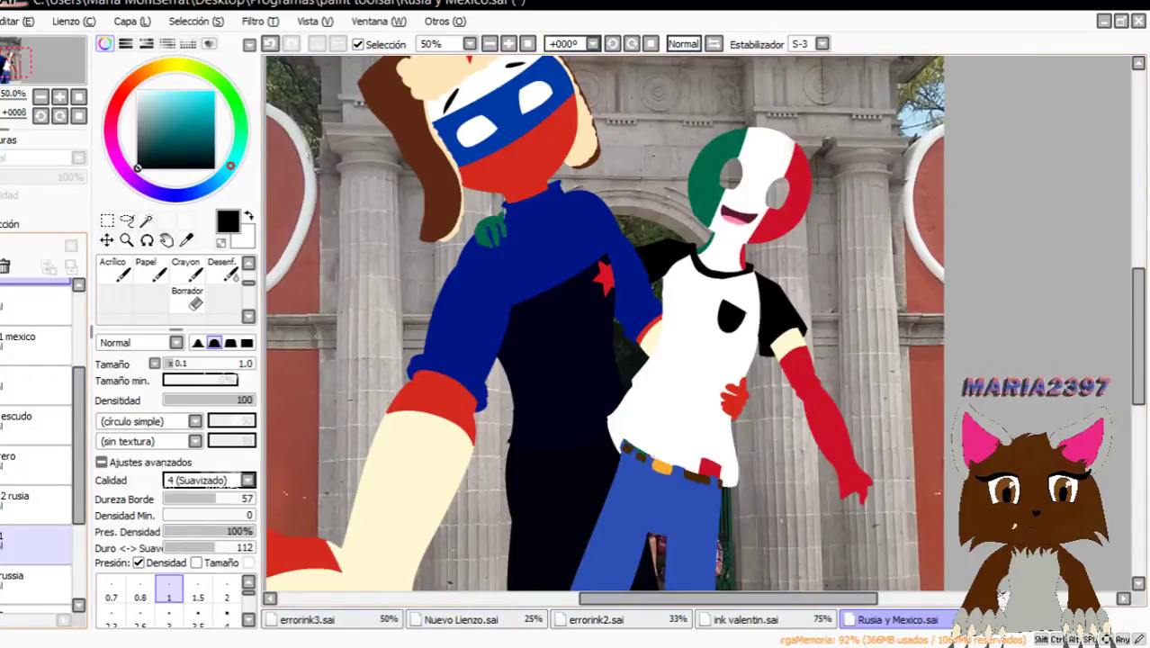
{"action": "key", "text": "ctrl+y"}
{"action": "key", "text": "ctrl+z"}
{"action": "key", "text": "ctrl+y"}
Hide the Russia character's flat colour layer to show the photo of the stone archway without the characters.
{"action": "left_click", "coordinate": [36, 577]}
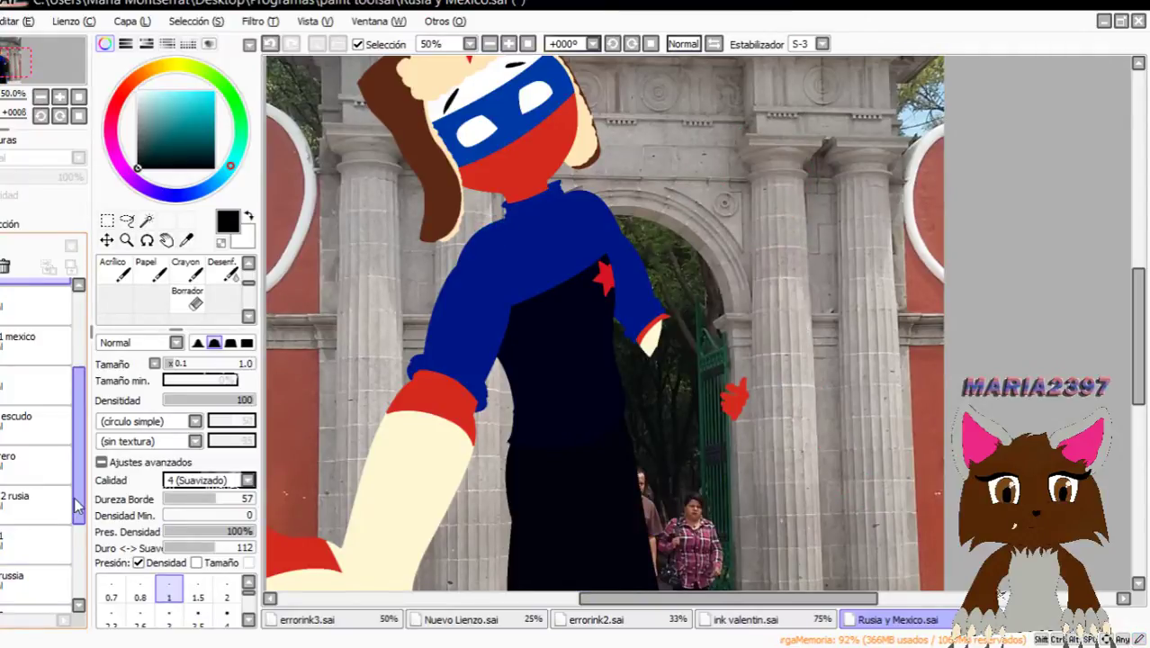
{"action": "left_click_drag", "start_coordinate": [79, 501], "coordinate": [80, 572]}
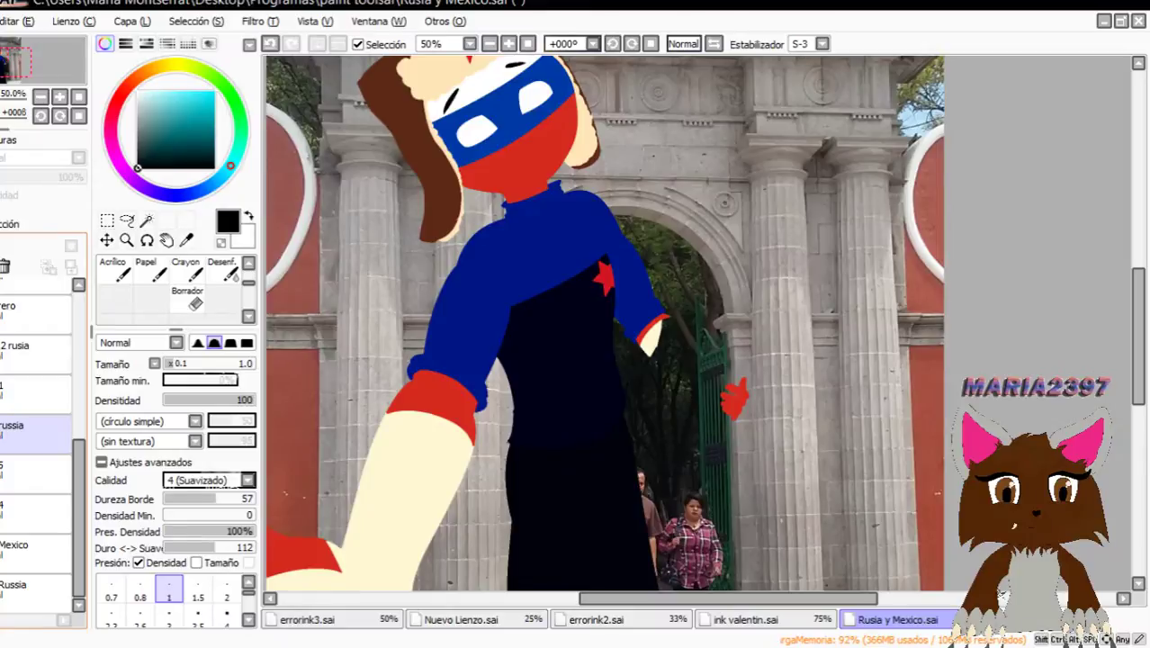
{"action": "key", "text": "Delete"}
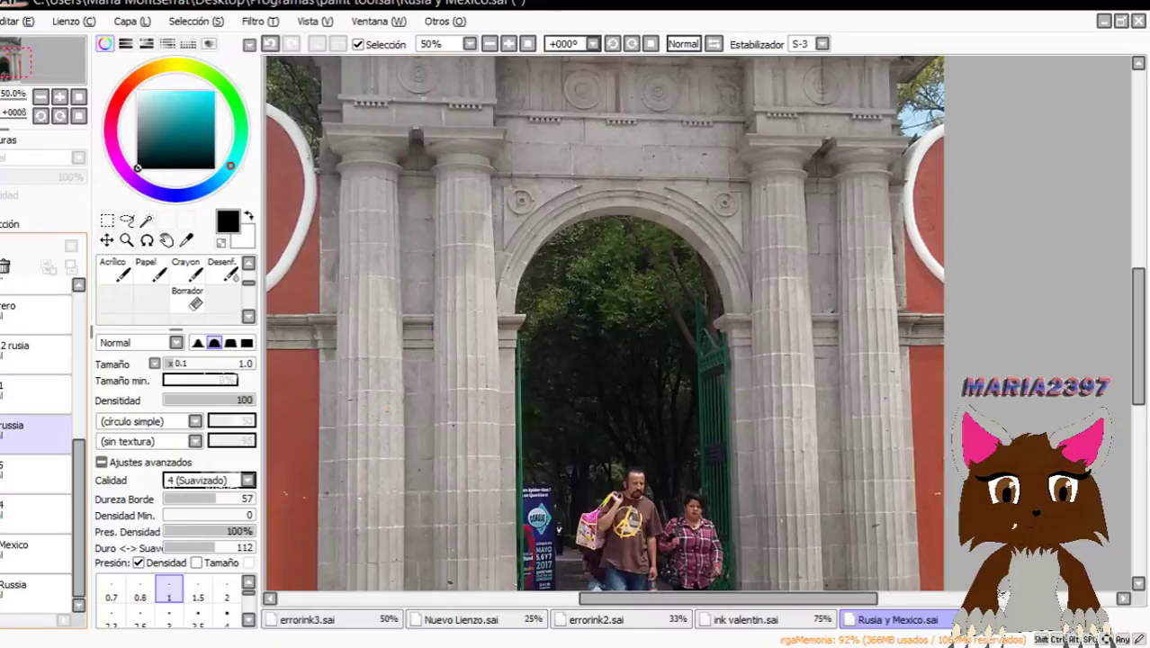
{"action": "scroll", "coordinate": [554, 495], "scroll_direction": "up", "scroll_amount": 4}
{"action": "scroll", "coordinate": [555, 495], "scroll_direction": "down", "scroll_amount": 6}
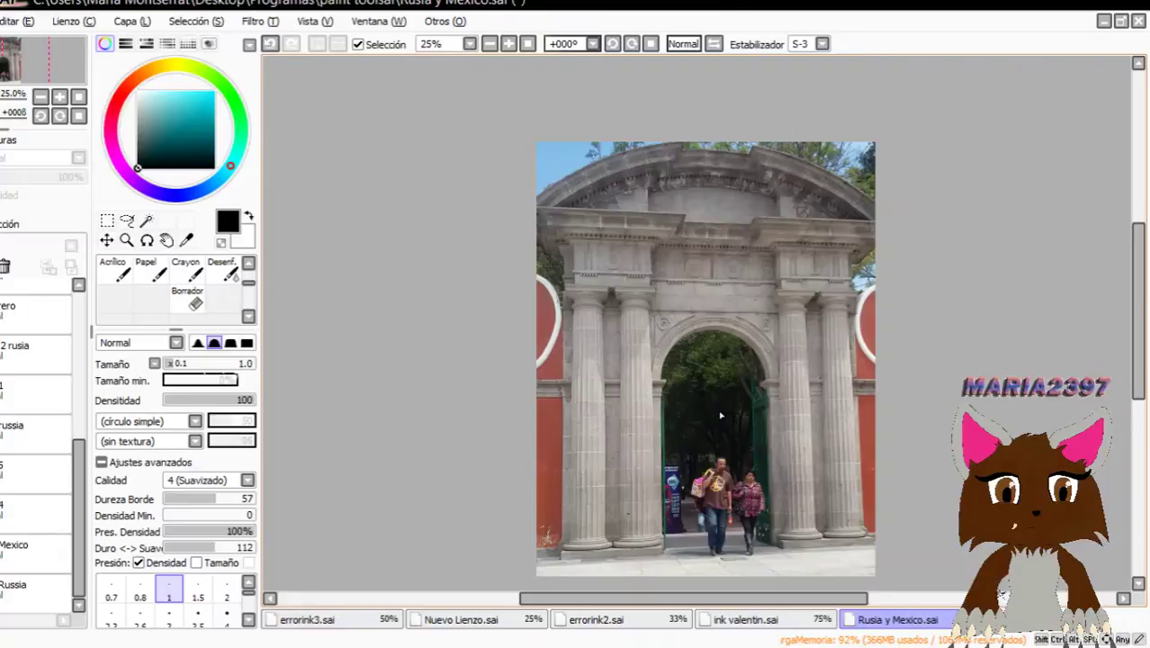
{"action": "scroll", "coordinate": [721, 415], "scroll_direction": "down", "scroll_amount": 4}
{"action": "scroll", "coordinate": [750, 468], "scroll_direction": "up", "scroll_amount": 4}
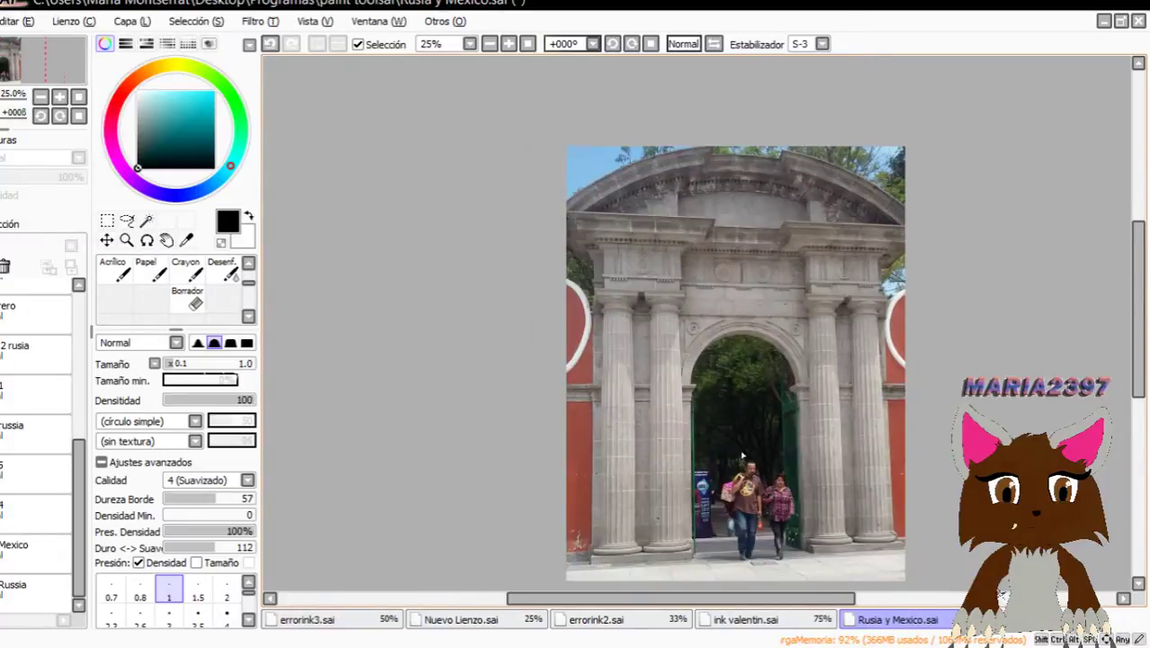
{"action": "scroll", "coordinate": [742, 455], "scroll_direction": "down", "scroll_amount": 1}
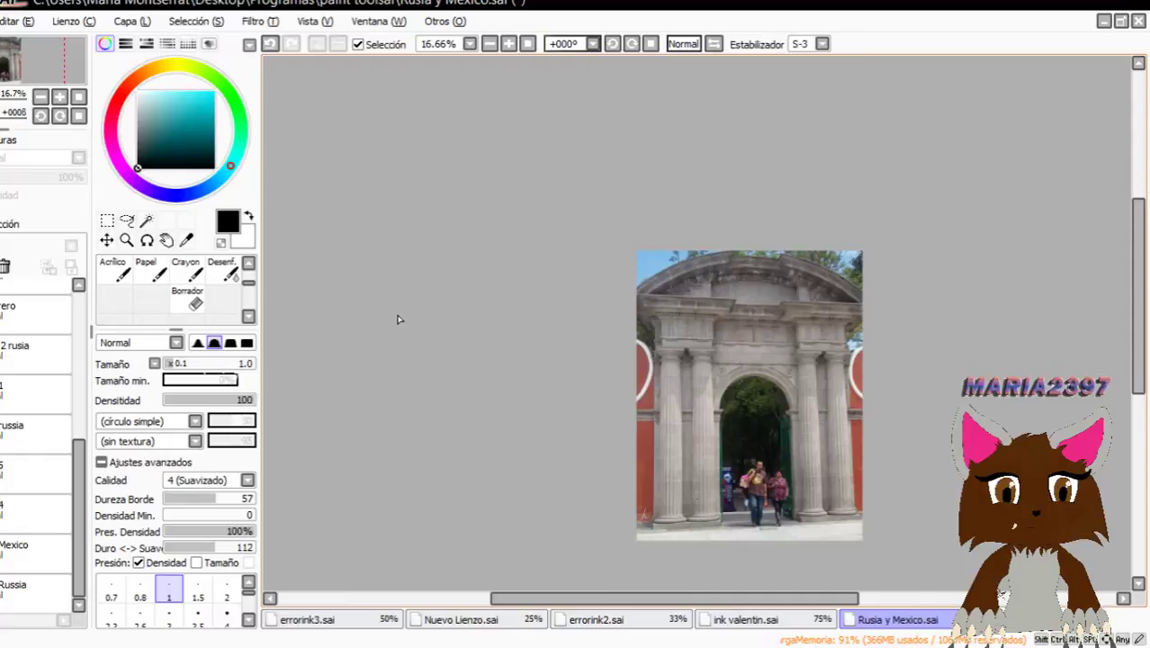
Hide the archway photo in favour of the Mexico sketch layer and raise that sketch layer's opacity to 100%.
{"action": "left_click", "coordinate": [36, 472]}
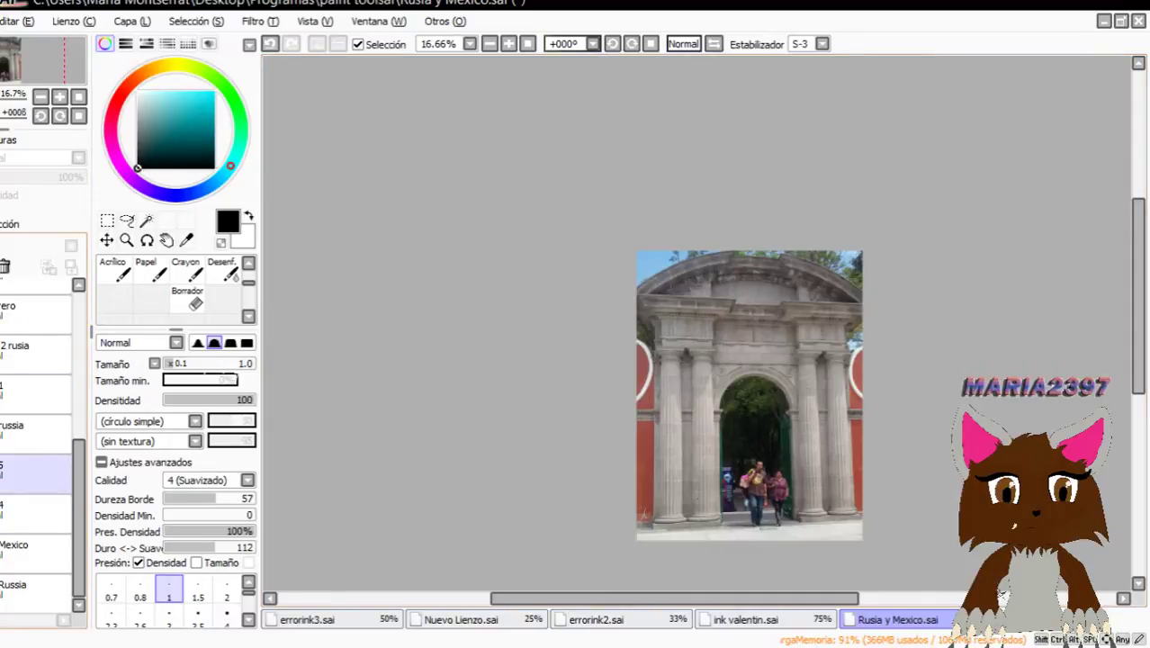
{"action": "left_click", "coordinate": [36, 512]}
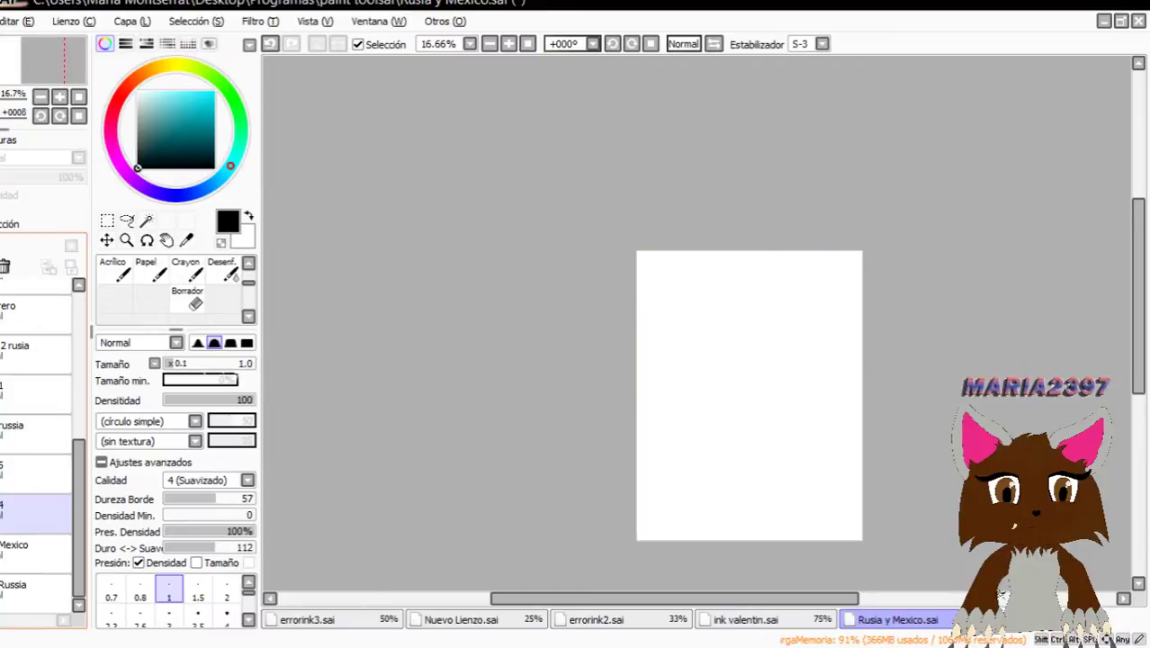
{"action": "left_click", "coordinate": [36, 554]}
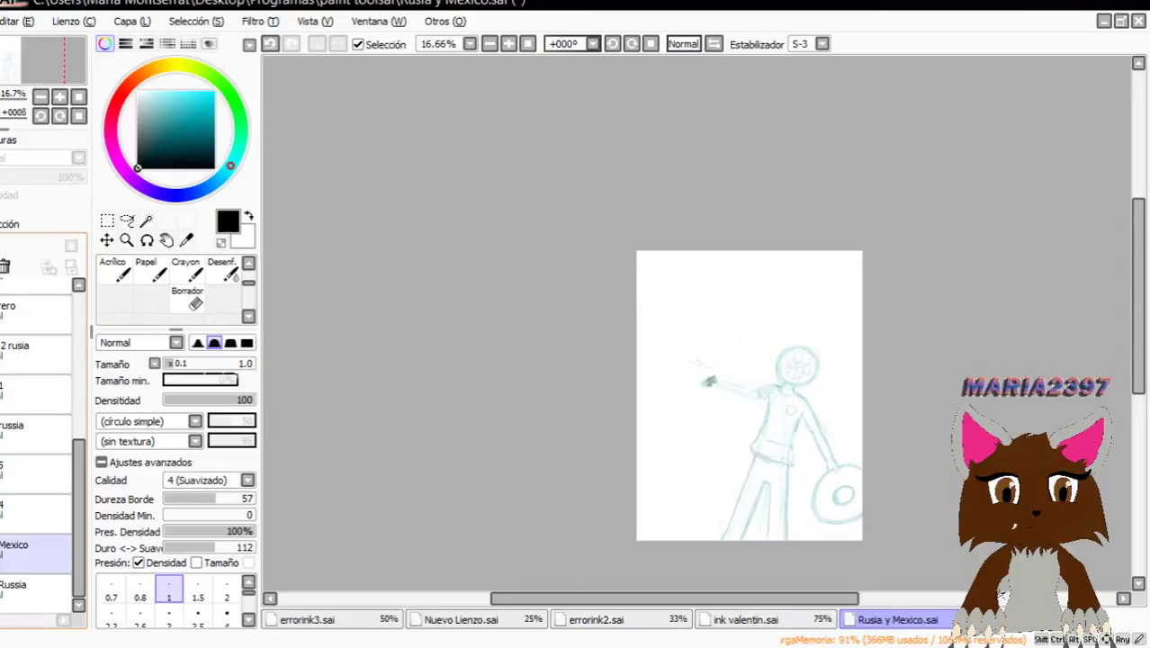
{"action": "scroll", "coordinate": [827, 425], "scroll_direction": "up", "scroll_amount": 1}
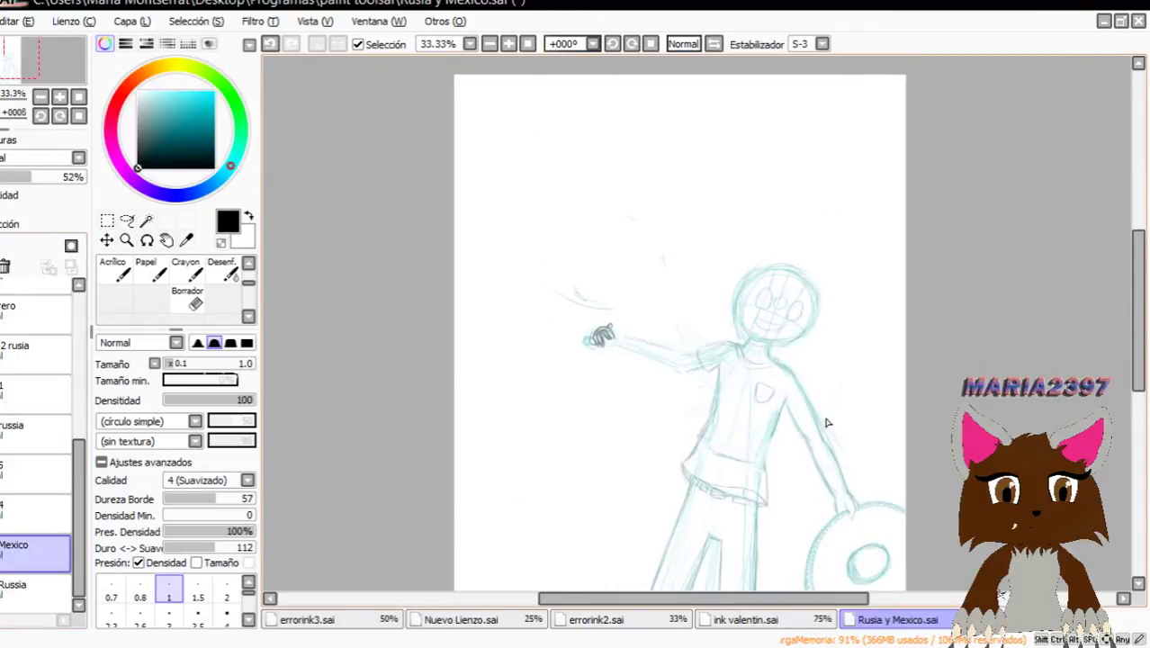
{"action": "left_click_drag", "start_coordinate": [43, 177], "coordinate": [131, 183]}
Show the Russia sketch layer together with the Mexico sketch.
{"action": "scroll", "coordinate": [778, 321], "scroll_direction": "up", "scroll_amount": 3}
{"action": "scroll", "coordinate": [798, 314], "scroll_direction": "down", "scroll_amount": 3}
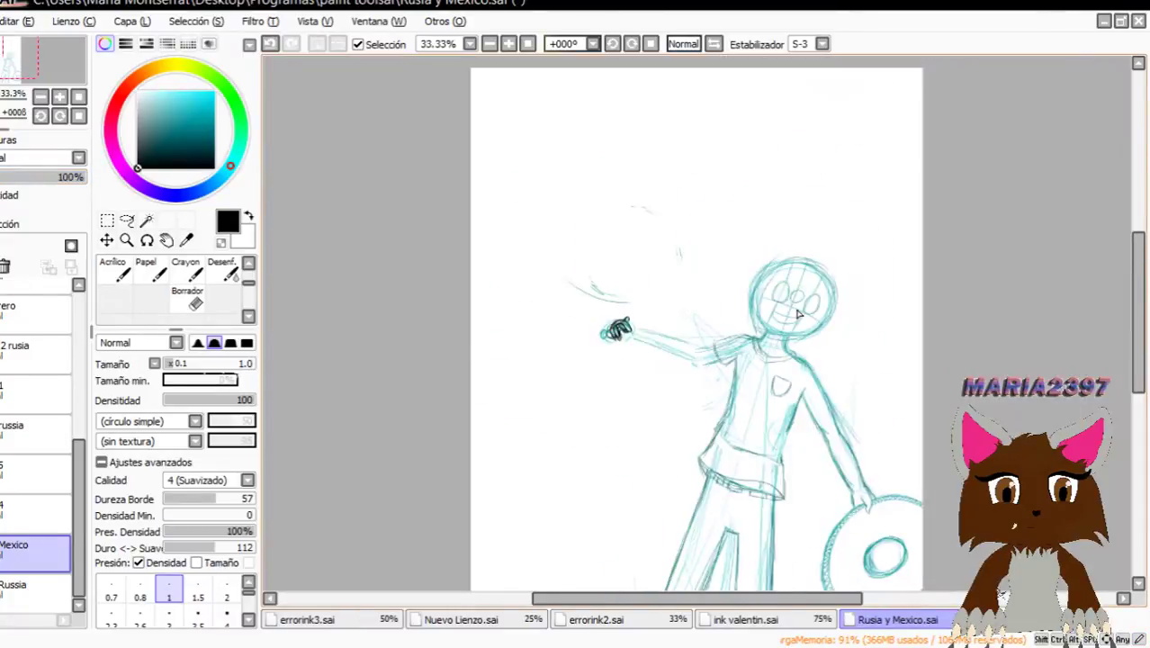
{"action": "left_click_drag", "start_coordinate": [1139, 304], "coordinate": [1138, 342]}
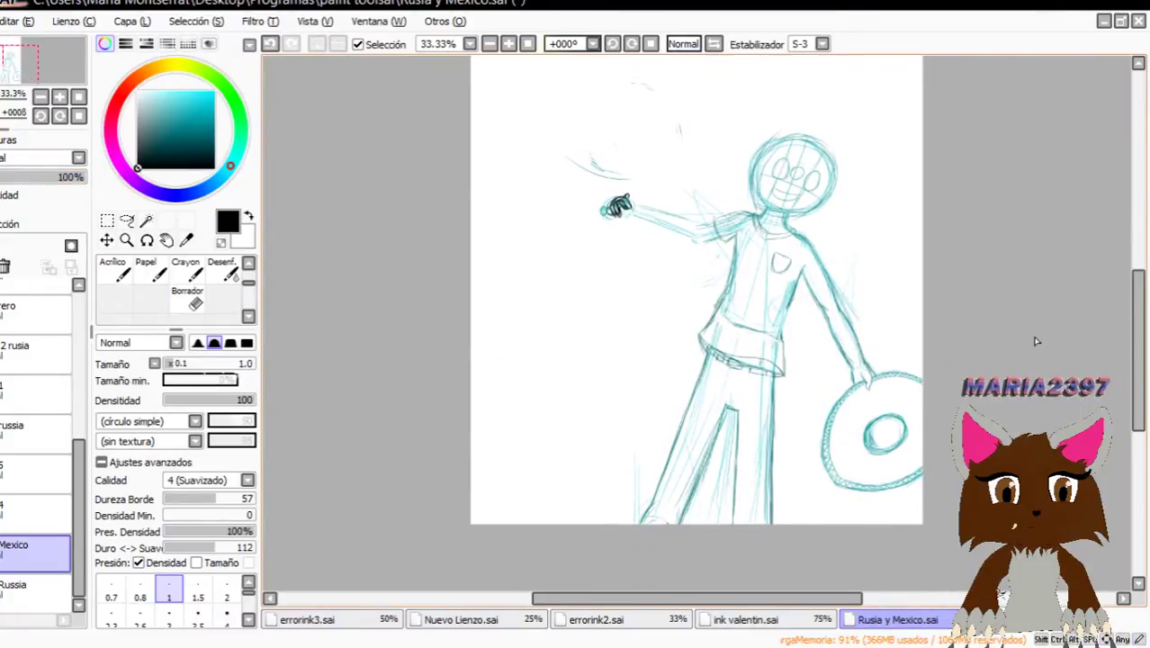
{"action": "scroll", "coordinate": [824, 315], "scroll_direction": "up", "scroll_amount": 1}
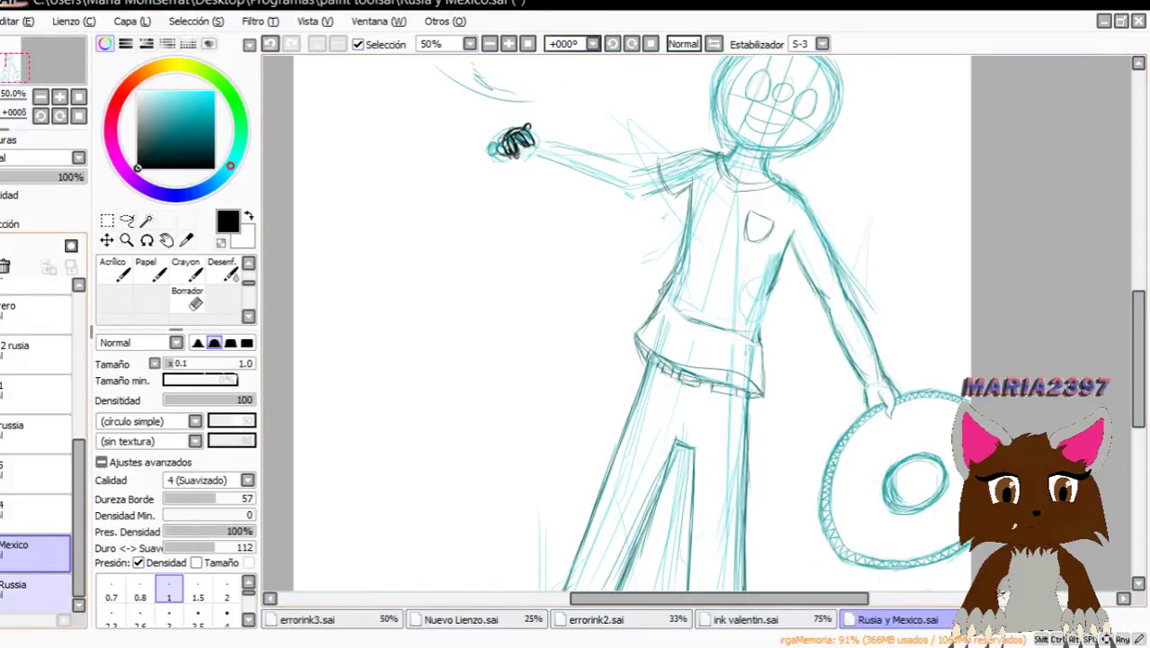
{"action": "left_click", "coordinate": [2, 585]}
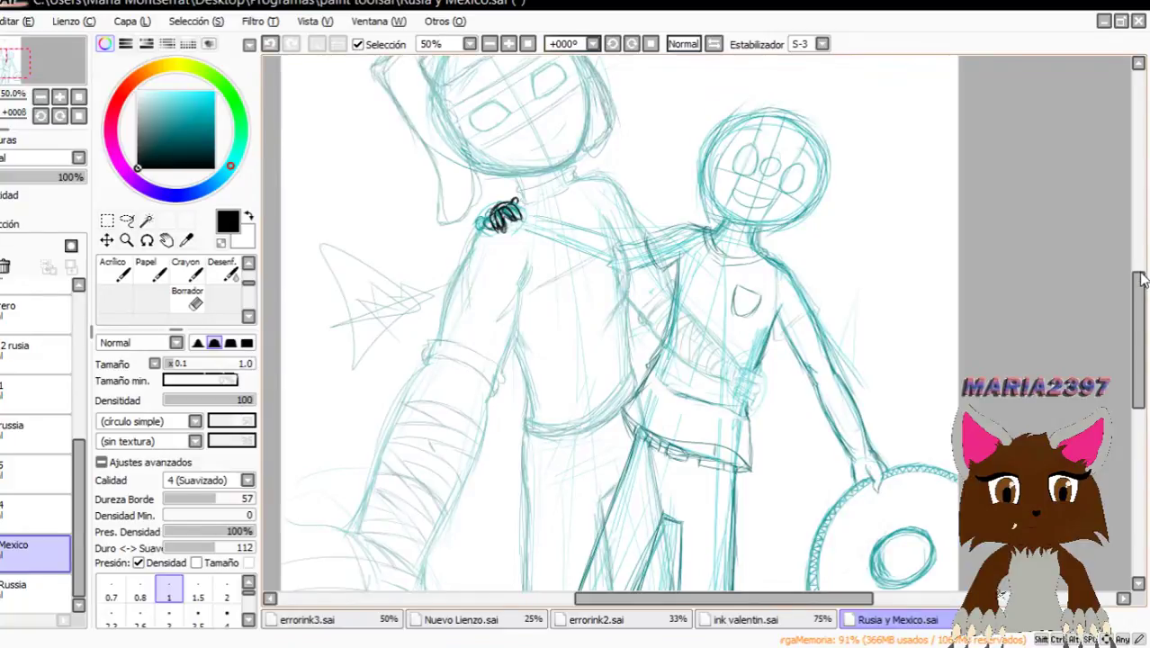
Examine where the two sketched figures overlap, especially the arms, the hand at the waist and the shirt hem.
{"action": "left_click_drag", "start_coordinate": [1139, 280], "coordinate": [1145, 331]}
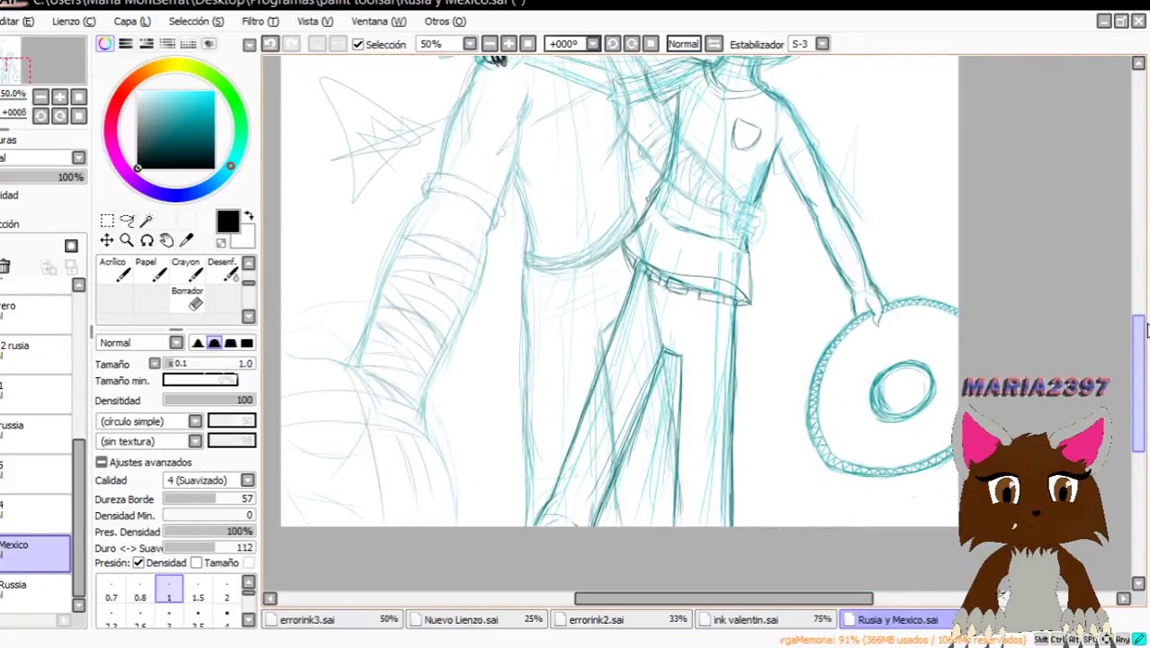
{"action": "scroll", "coordinate": [1147, 332], "scroll_direction": "up", "scroll_amount": 4}
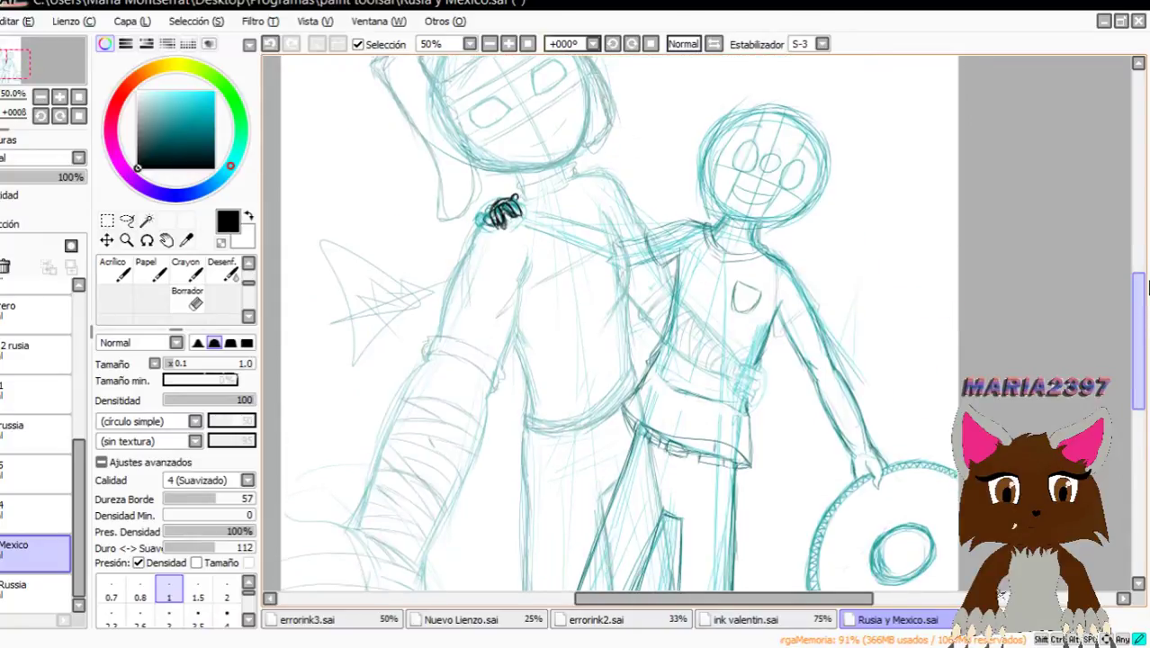
{"action": "left_click_drag", "start_coordinate": [1136, 331], "coordinate": [1134, 369]}
{"action": "scroll", "coordinate": [772, 265], "scroll_direction": "up", "scroll_amount": 3}
{"action": "scroll", "coordinate": [765, 256], "scroll_direction": "down", "scroll_amount": 3}
{"action": "scroll", "coordinate": [720, 180], "scroll_direction": "up", "scroll_amount": 1}
{"action": "scroll", "coordinate": [696, 84], "scroll_direction": "up", "scroll_amount": 2}
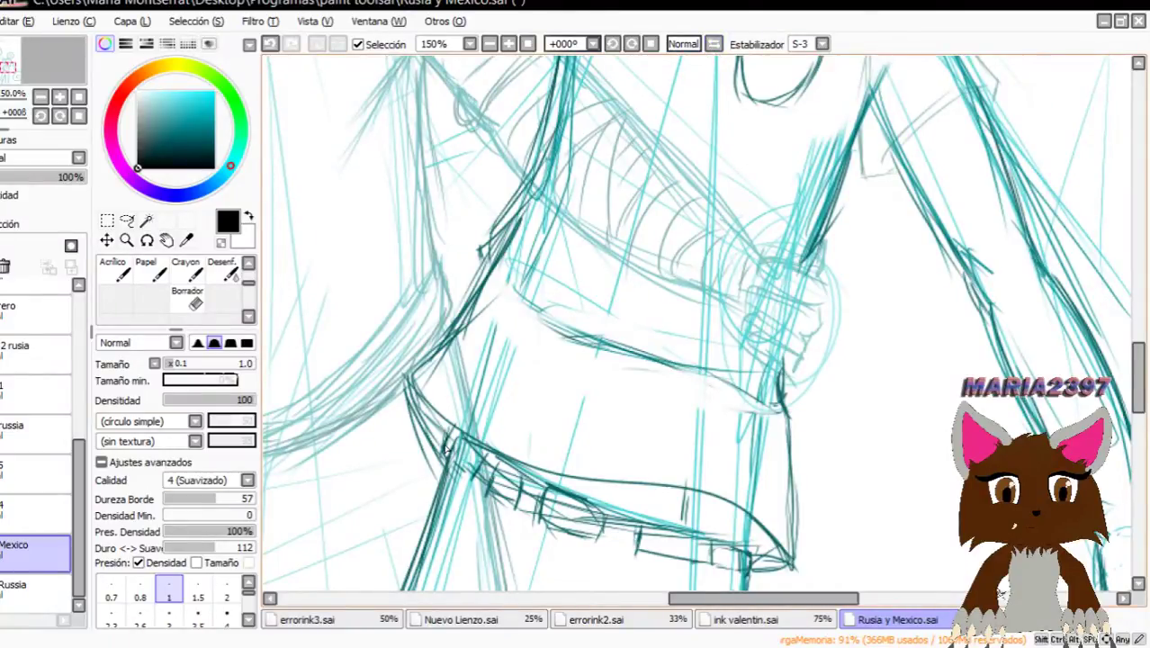
{"action": "scroll", "coordinate": [635, 380], "scroll_direction": "down", "scroll_amount": 2}
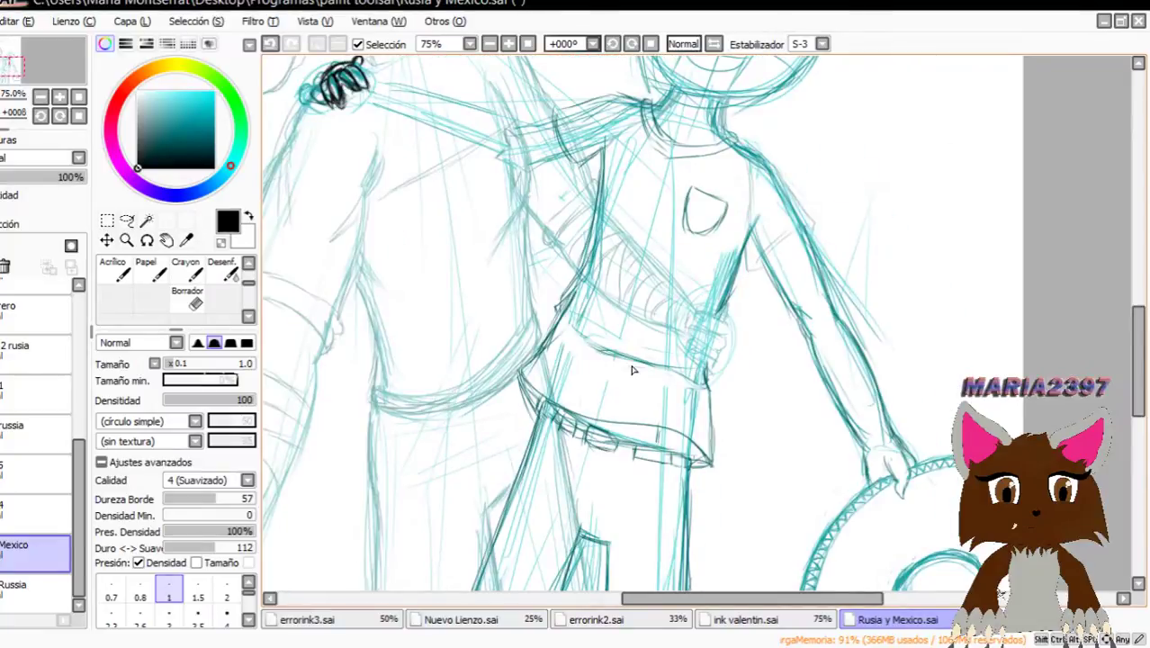
{"action": "scroll", "coordinate": [559, 257], "scroll_direction": "up", "scroll_amount": 6}
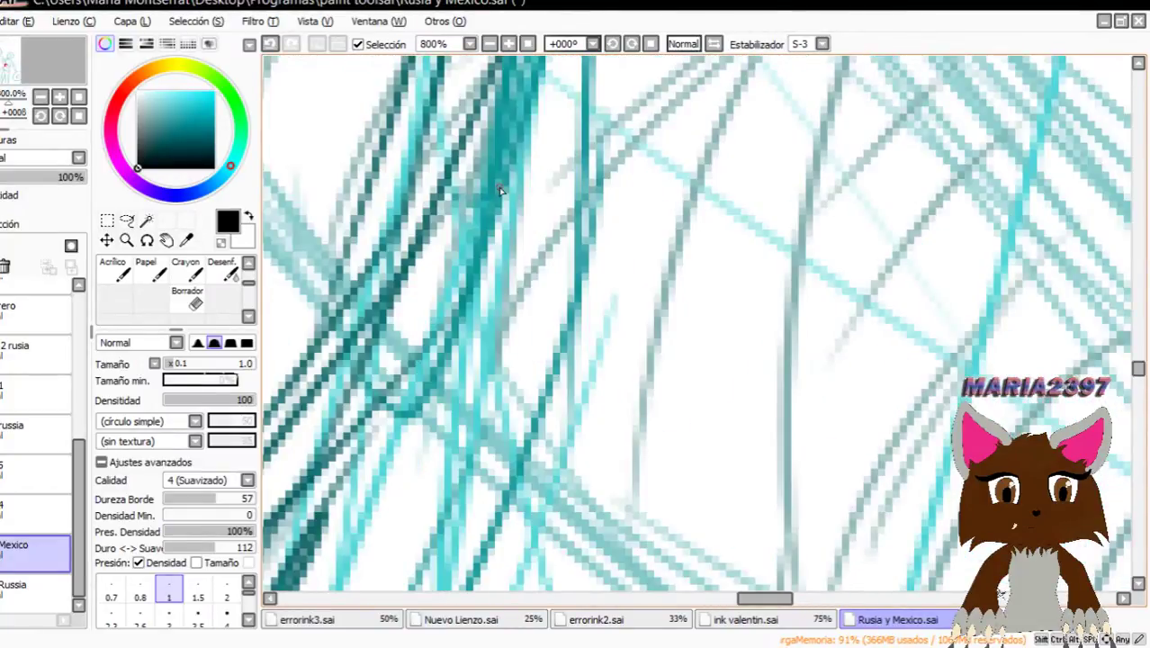
{"action": "scroll", "coordinate": [501, 190], "scroll_direction": "down", "scroll_amount": 6}
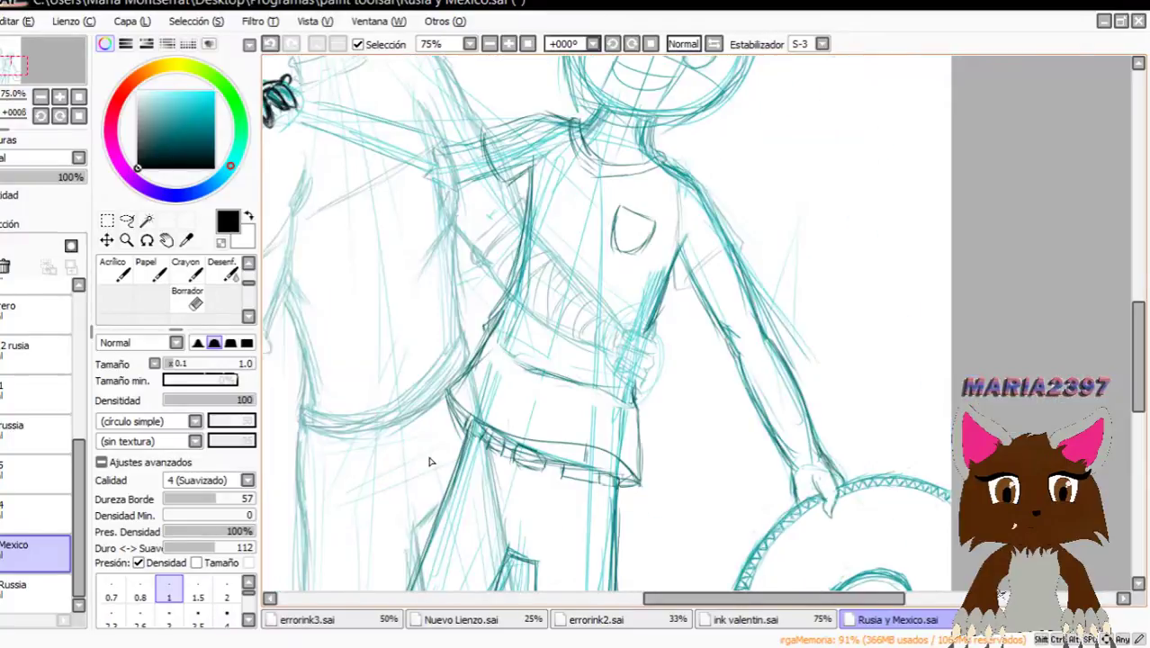
Raise the Russia sketch layer's opacity to 96%.
{"action": "left_click", "coordinate": [18, 592]}
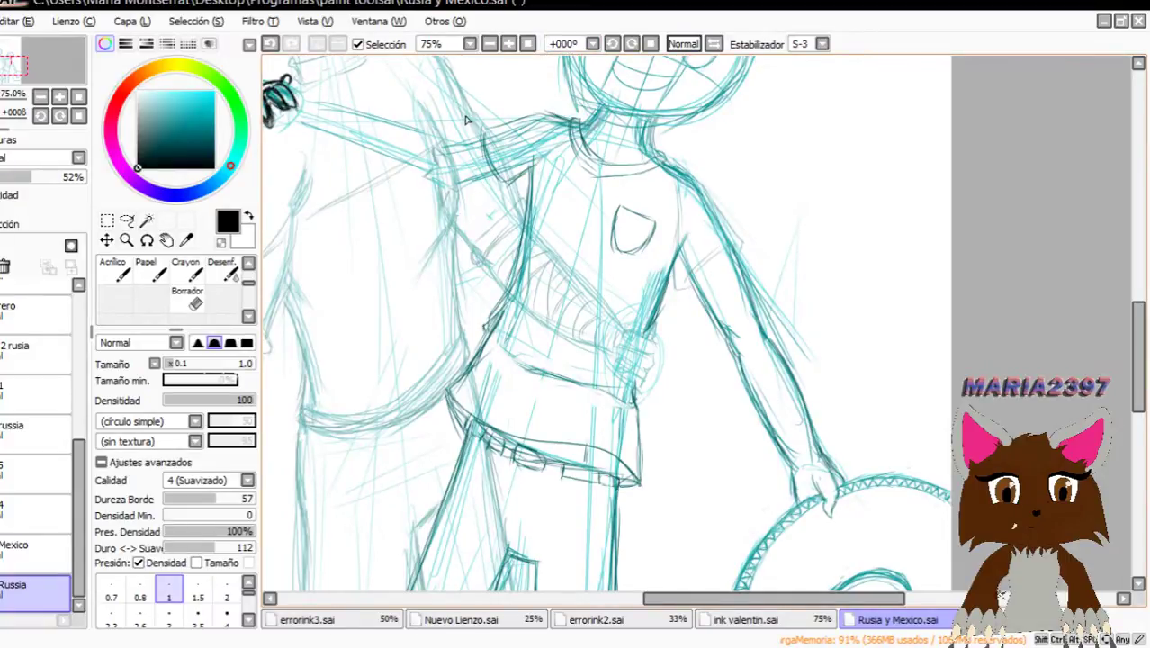
{"action": "left_click_drag", "start_coordinate": [685, 597], "coordinate": [642, 597]}
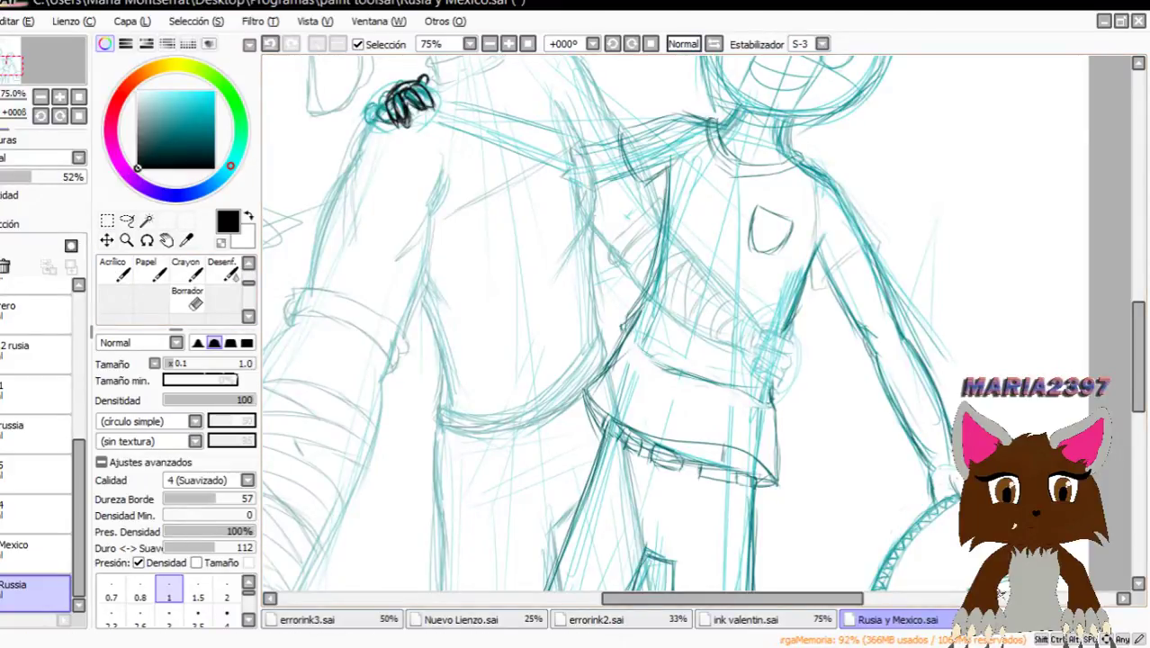
{"action": "left_click_drag", "start_coordinate": [13, 177], "coordinate": [83, 187]}
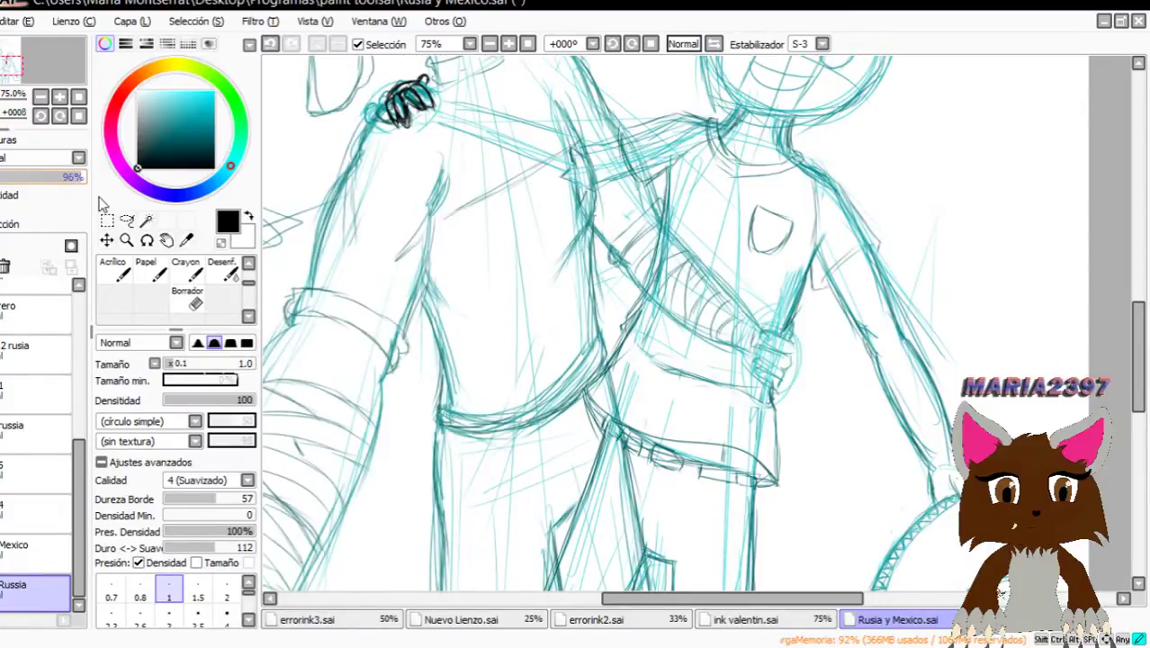
{"action": "scroll", "coordinate": [471, 225], "scroll_direction": "down", "scroll_amount": 3}
{"action": "scroll", "coordinate": [483, 187], "scroll_direction": "up", "scroll_amount": 4}
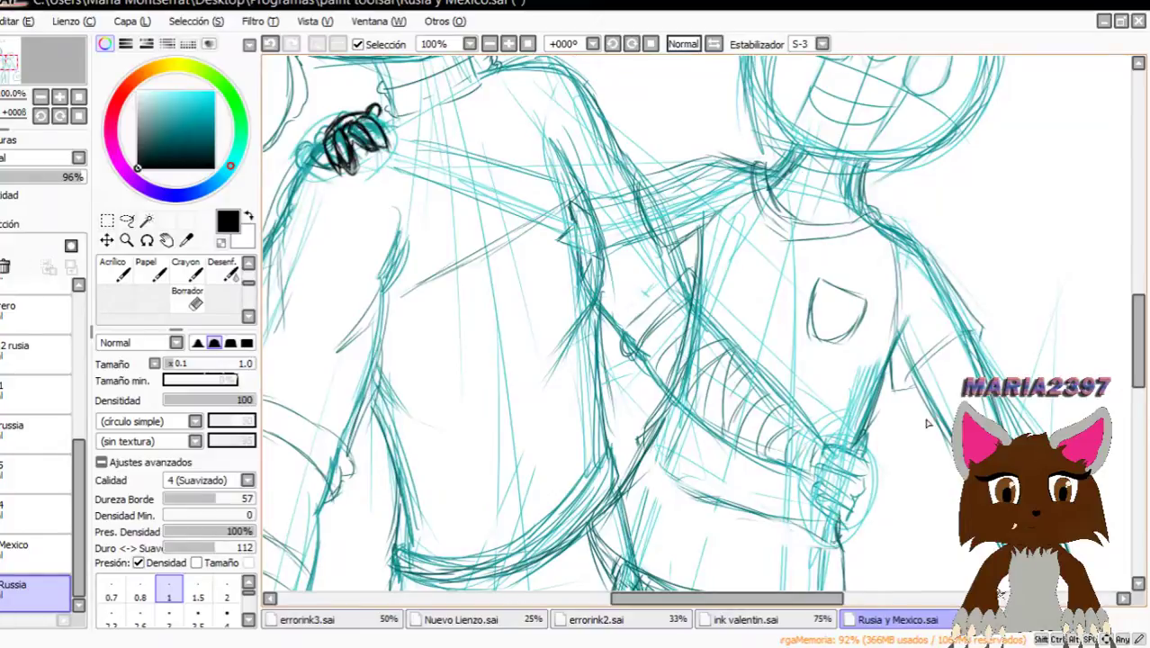
{"action": "left_click_drag", "start_coordinate": [1138, 311], "coordinate": [1145, 346]}
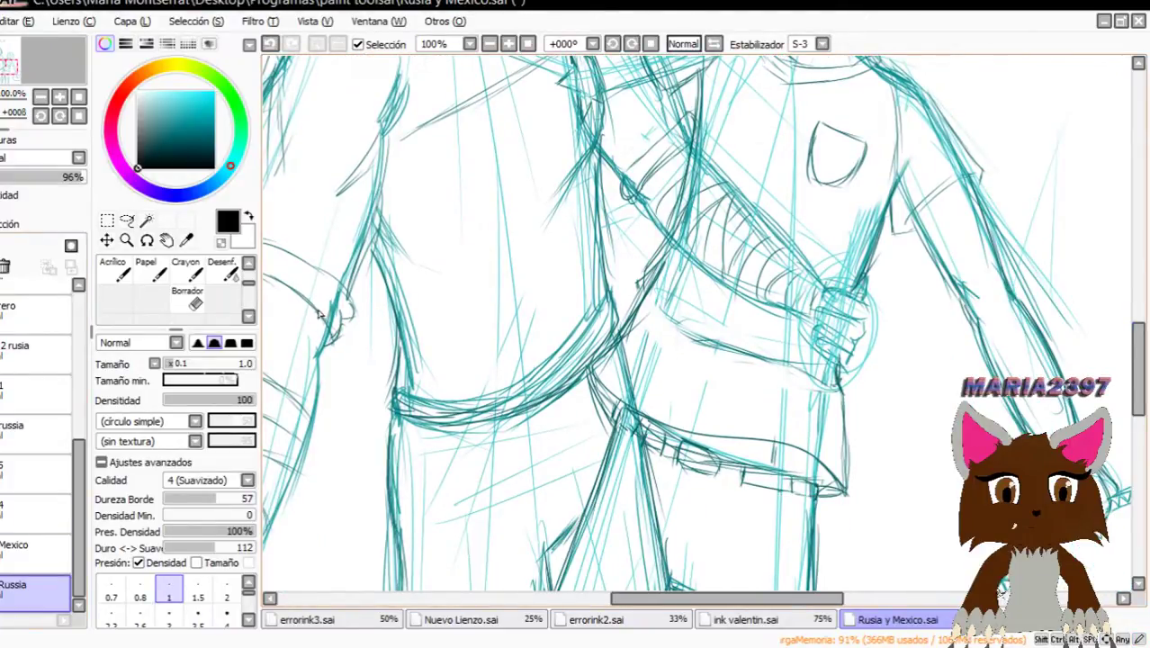
{"action": "scroll", "coordinate": [413, 315], "scroll_direction": "down", "scroll_amount": 2}
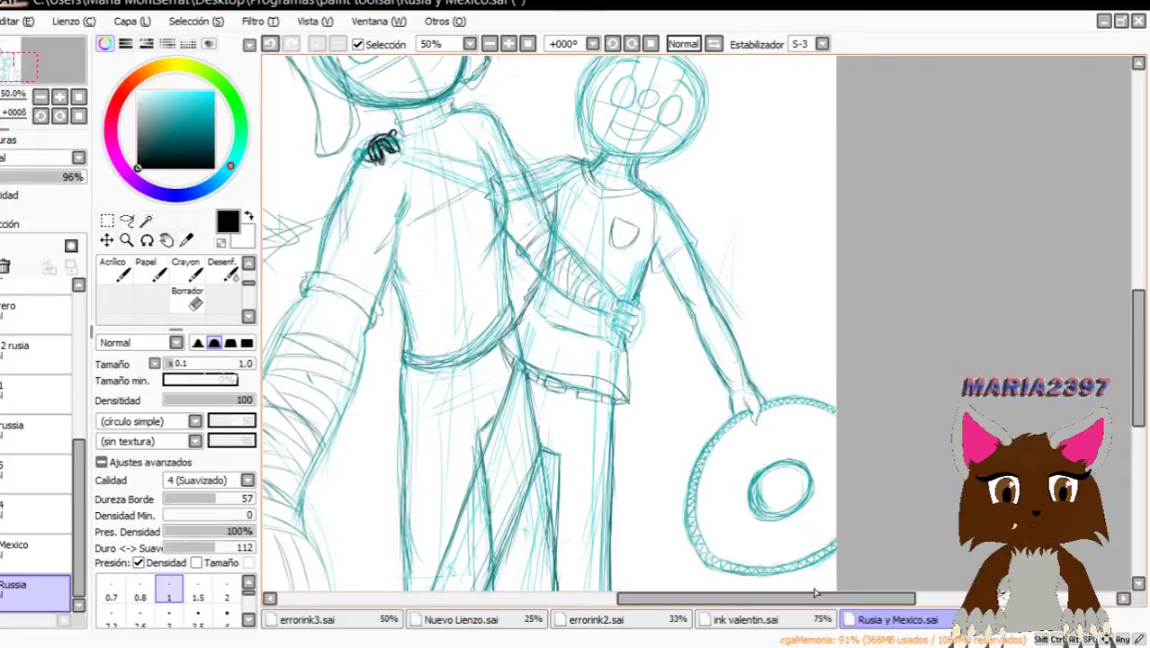
{"action": "left_click_drag", "start_coordinate": [816, 594], "coordinate": [753, 596]}
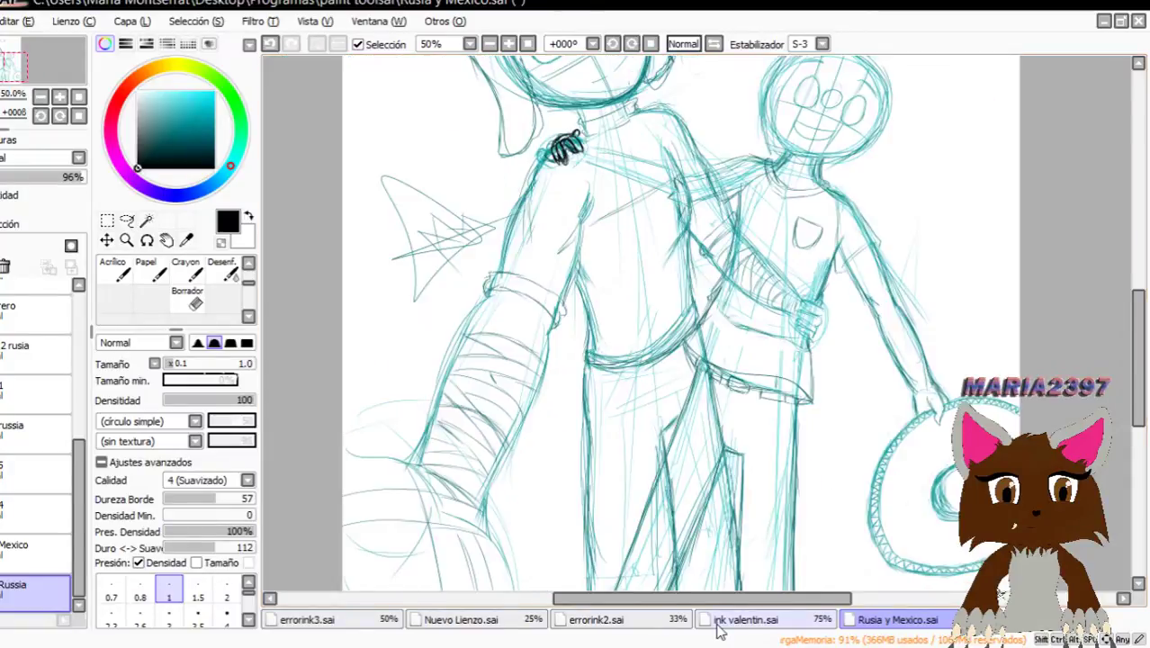
Look through the other open drawings, including ink valentin, Nuevo Lienzo and errorink3, and return to Rusia y Mexico.sai.
{"action": "left_click", "coordinate": [720, 625]}
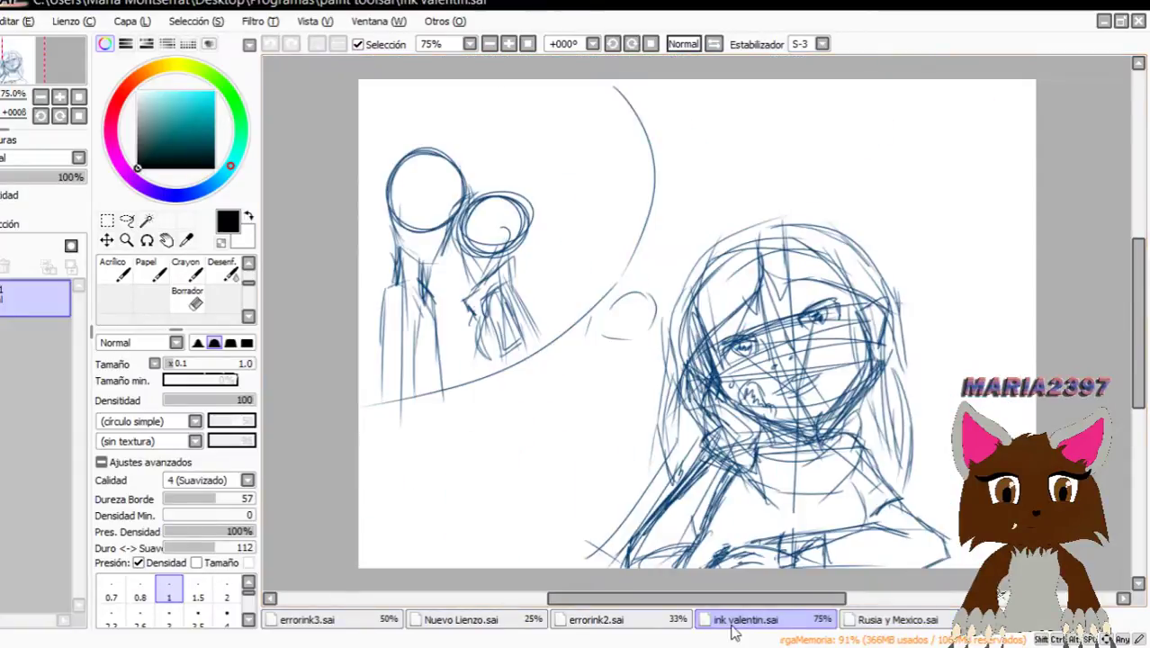
{"action": "left_click", "coordinate": [628, 621]}
{"action": "left_click", "coordinate": [436, 621]}
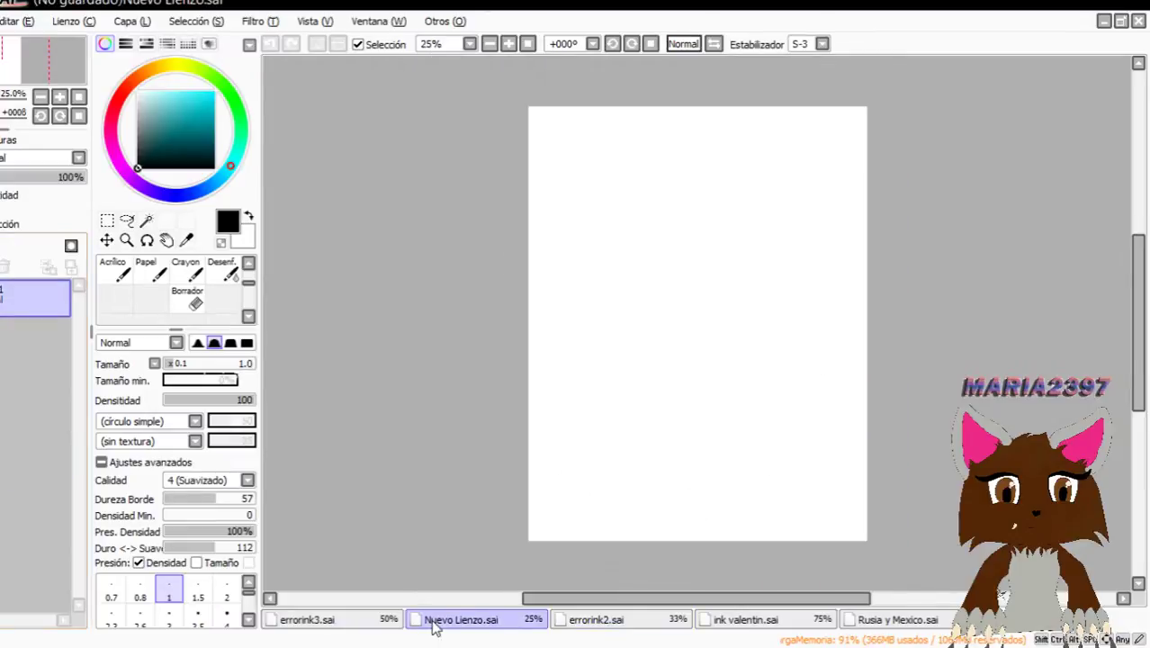
{"action": "left_click", "coordinate": [350, 624]}
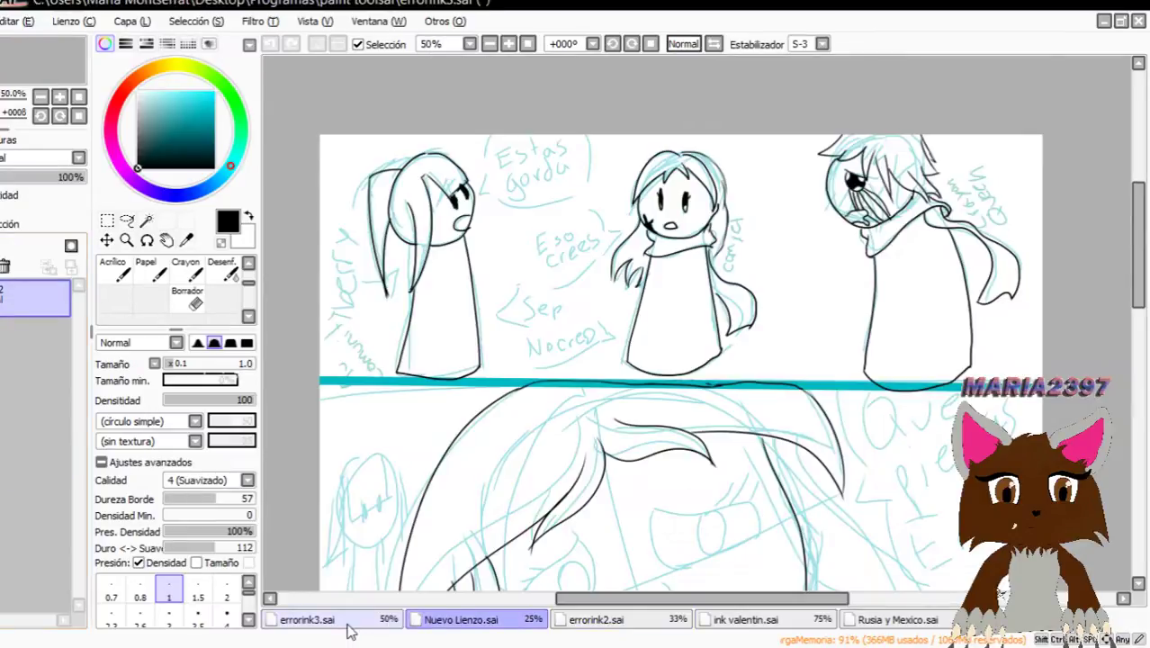
{"action": "left_click", "coordinate": [744, 621]}
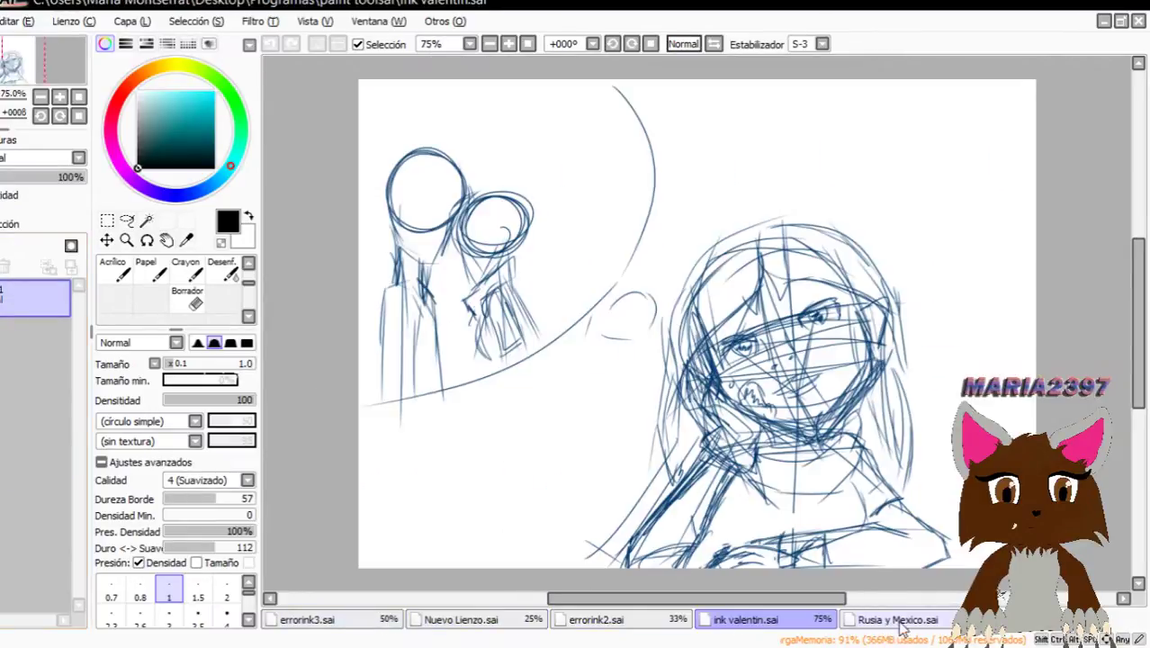
{"action": "left_click", "coordinate": [895, 621]}
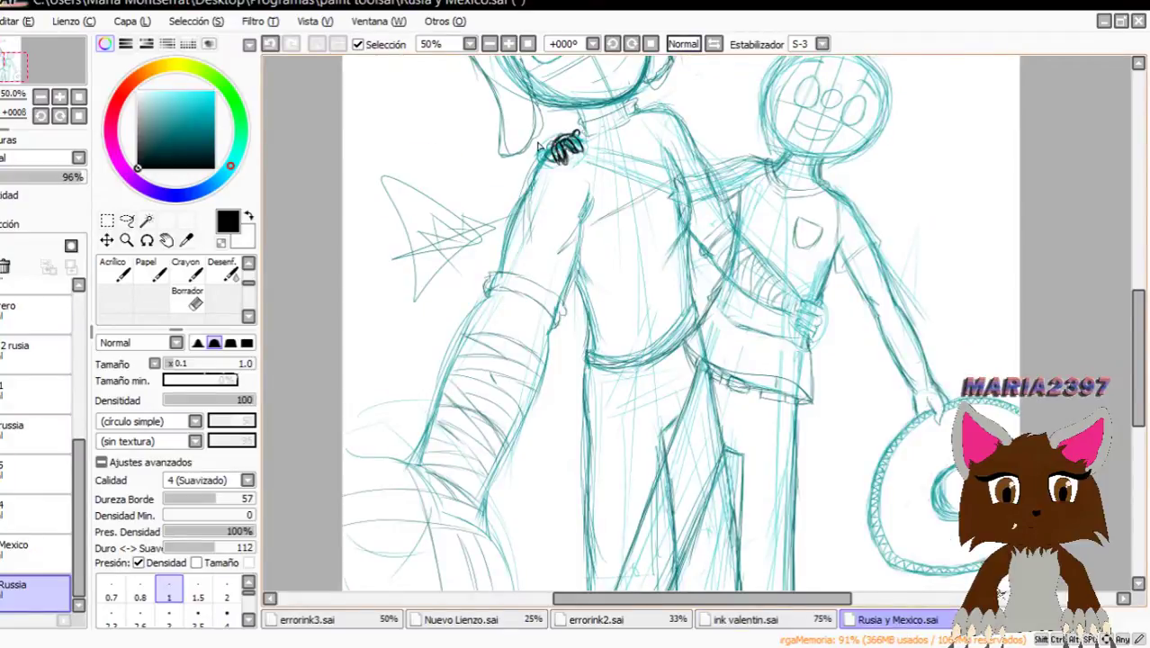
Toggle the Mexico and Russia sketch layers off and on to view each figure alone, leaving both layers shown.
{"action": "scroll", "coordinate": [551, 162], "scroll_direction": "up", "scroll_amount": 2}
{"action": "scroll", "coordinate": [784, 296], "scroll_direction": "down", "scroll_amount": 2}
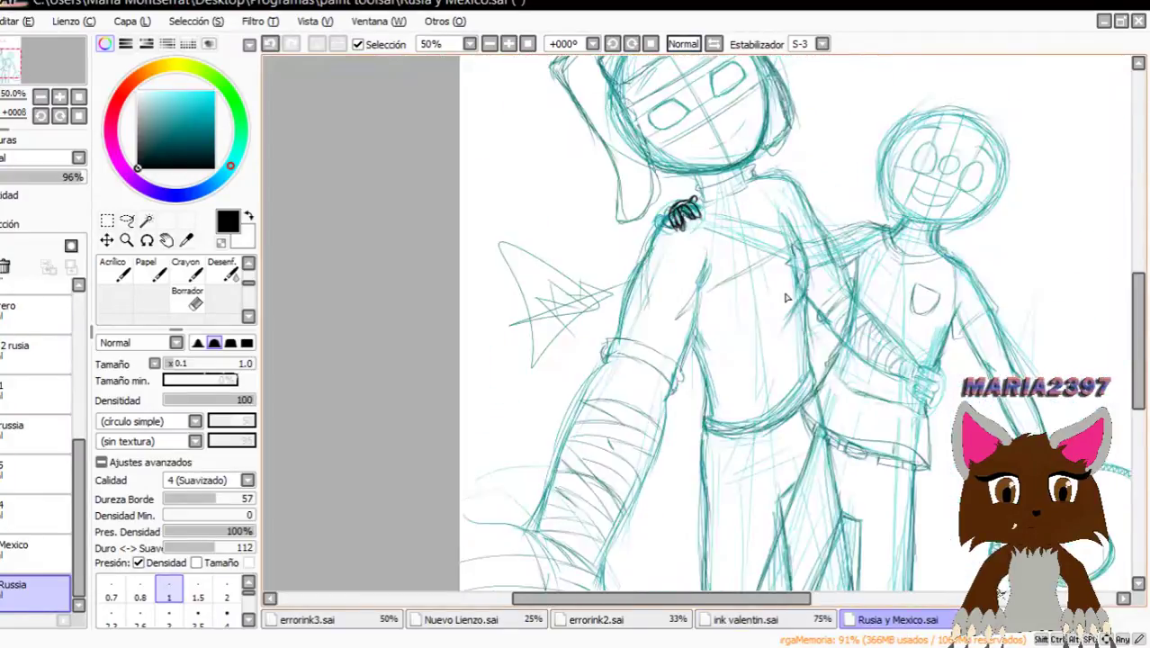
{"action": "scroll", "coordinate": [783, 265], "scroll_direction": "up", "scroll_amount": 1}
{"action": "scroll", "coordinate": [1008, 315], "scroll_direction": "down", "scroll_amount": 1}
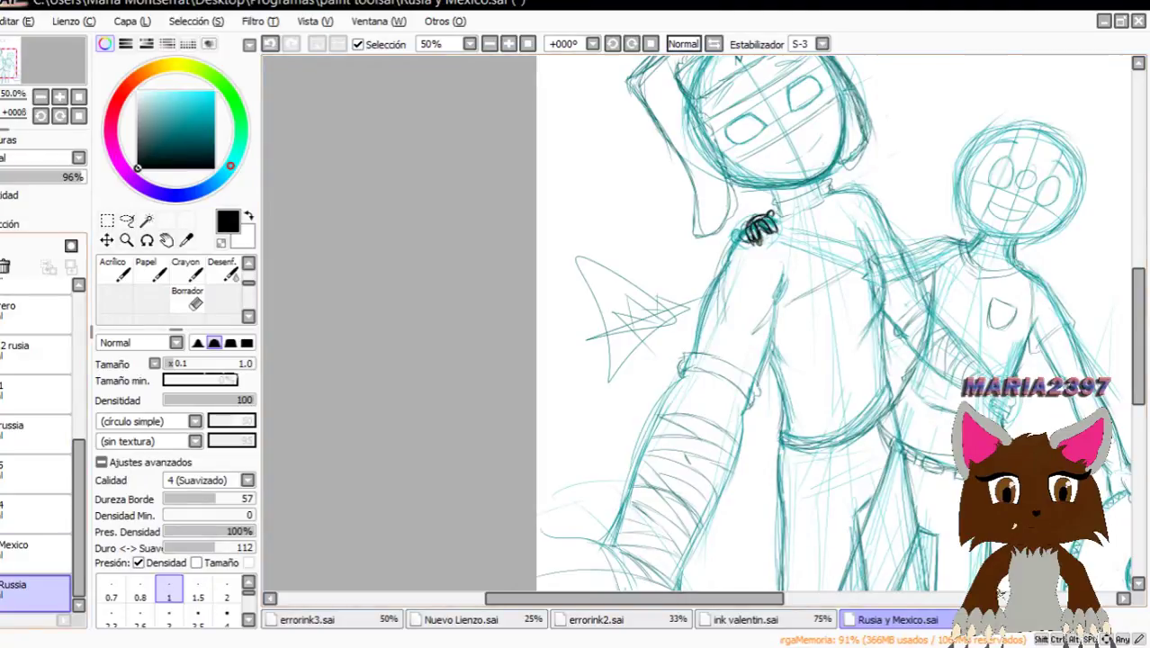
{"action": "left_click", "coordinate": [34, 554]}
{"action": "key", "text": "Delete"}
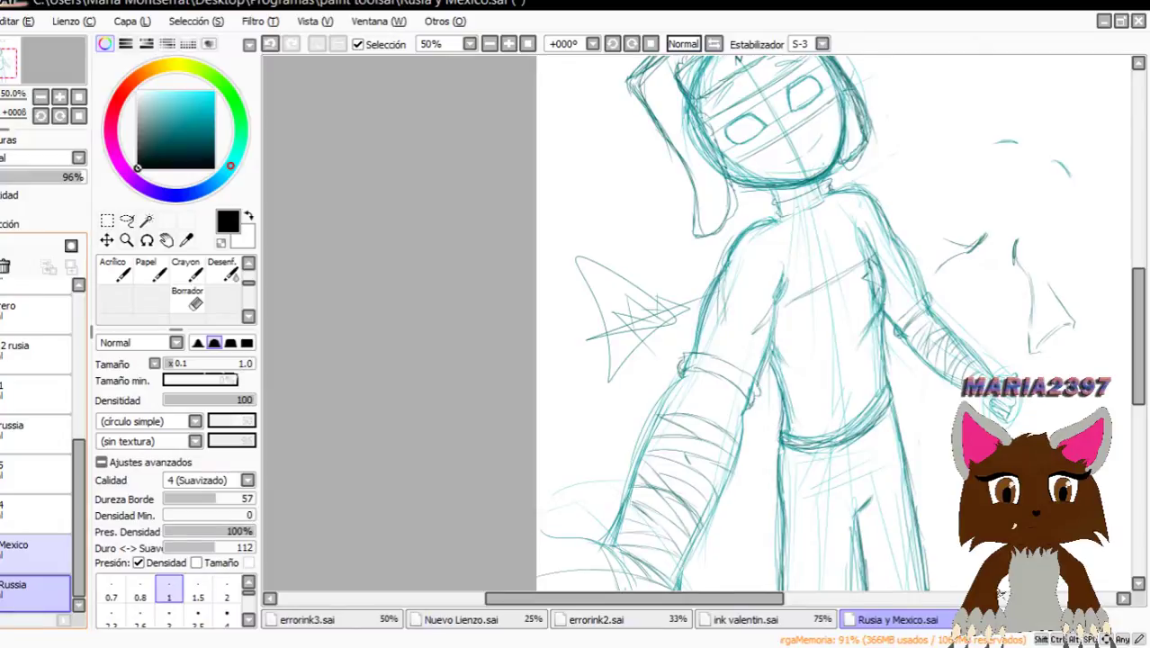
{"action": "key", "text": "ctrl+z"}
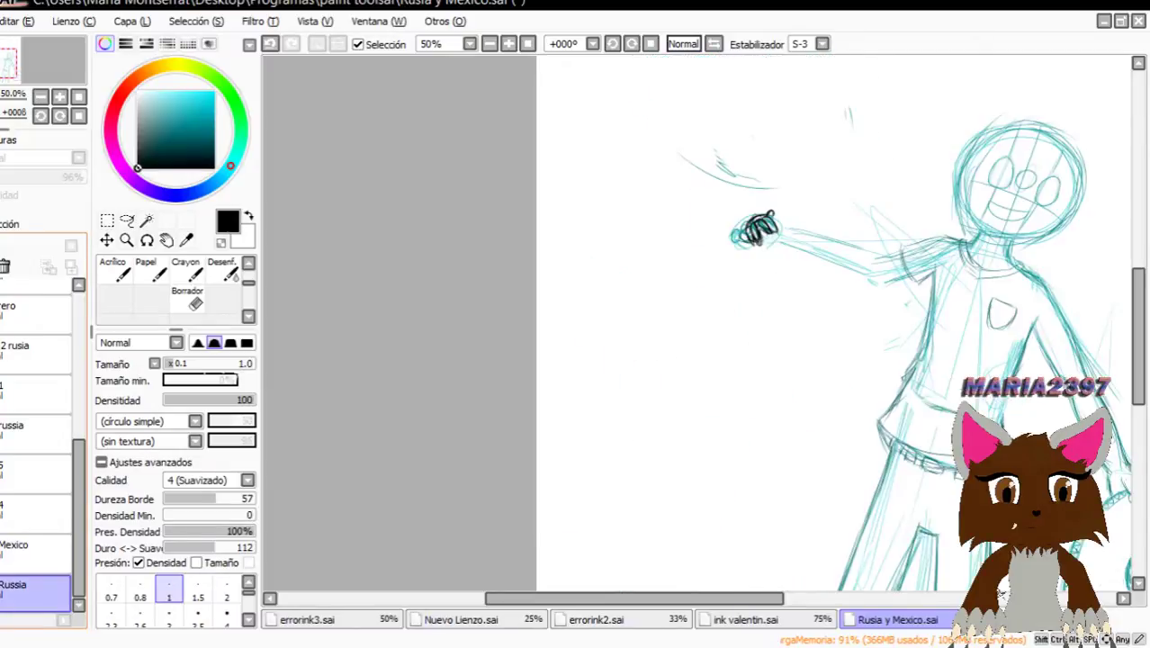
{"action": "left_click", "coordinate": [35, 553], "text": "ctrl"}
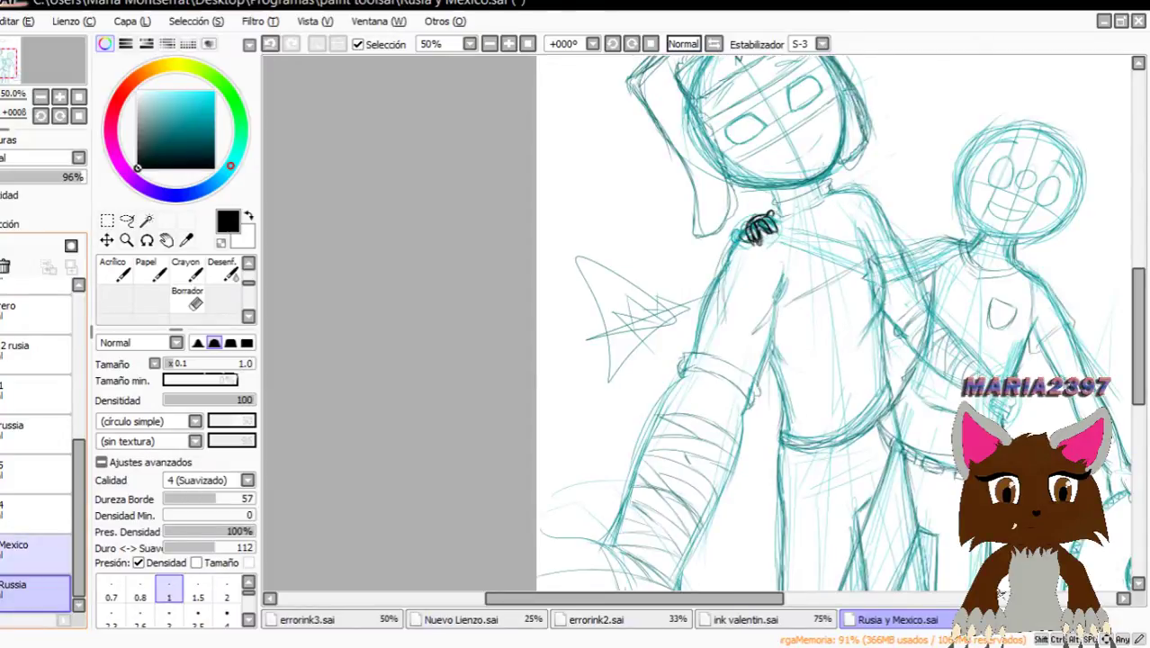
{"action": "key", "text": "Delete"}
{"action": "key", "text": "ctrl+z"}
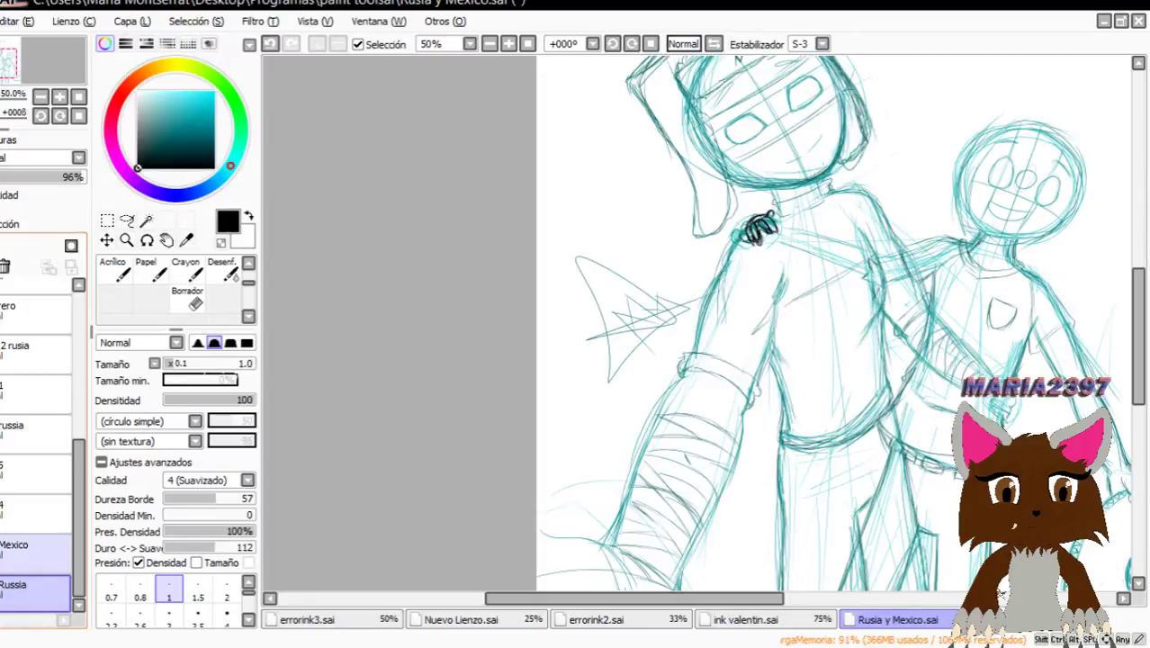
Hide the Mexico sketch layer to view the Russia sketch alone, show it again and inspect both sketches together.
{"action": "left_click", "coordinate": [2, 553]}
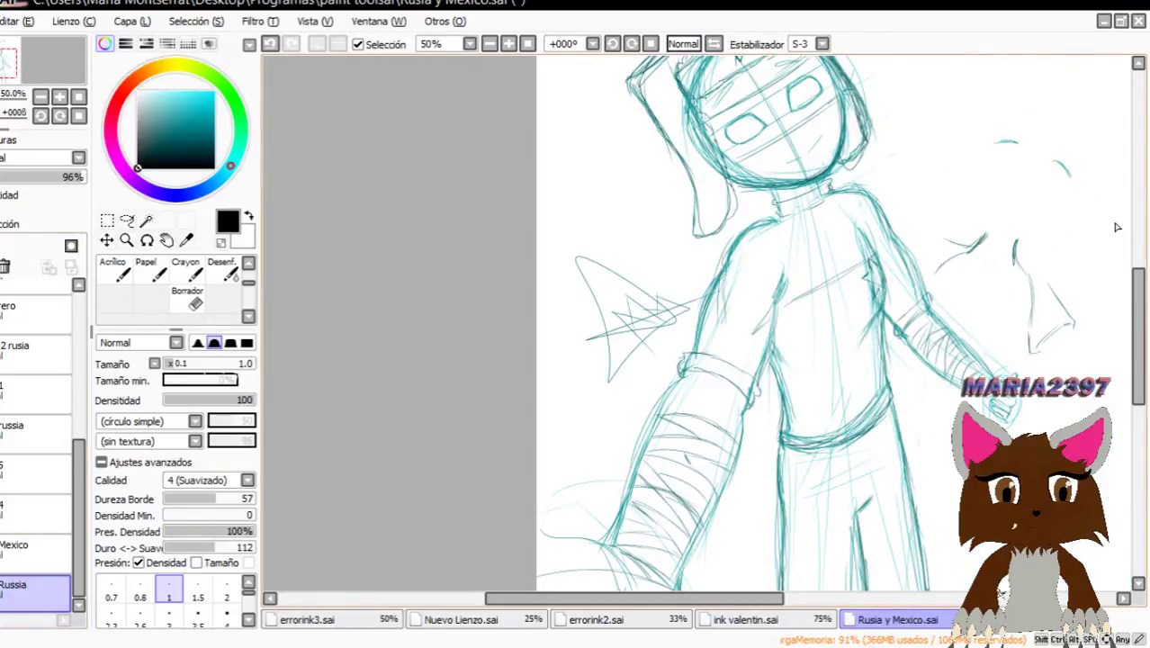
{"action": "left_click", "coordinate": [27, 551], "text": "ctrl"}
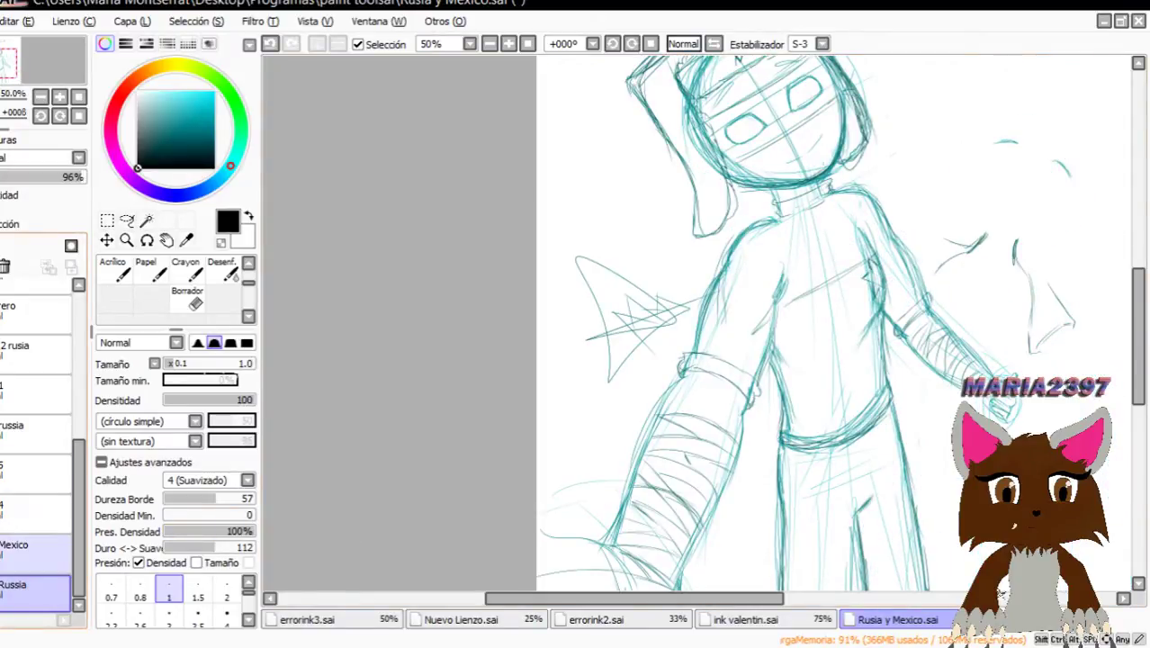
{"action": "key", "text": "ctrl+z"}
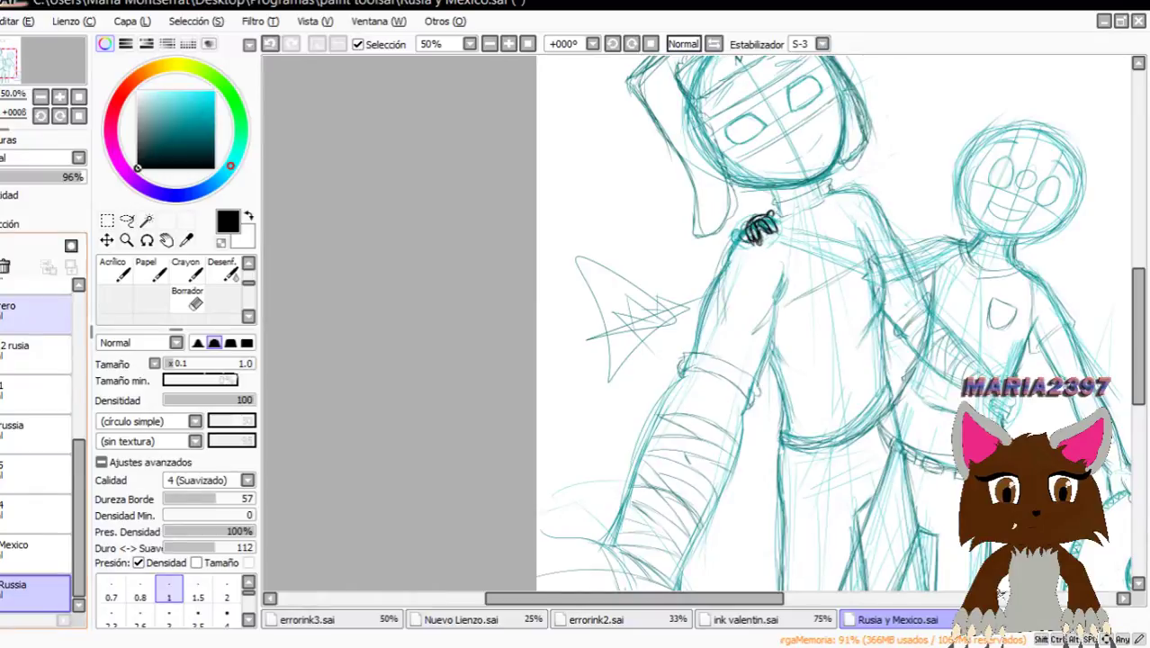
{"action": "scroll", "coordinate": [807, 383], "scroll_direction": "up", "scroll_amount": 4}
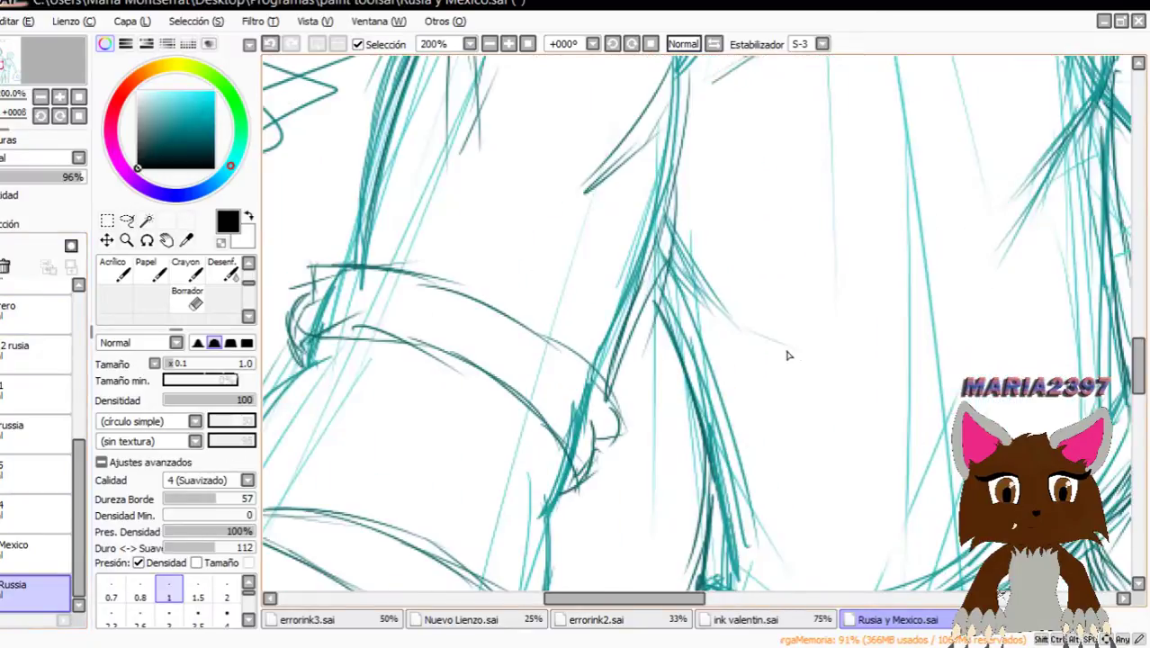
{"action": "scroll", "coordinate": [785, 349], "scroll_direction": "down", "scroll_amount": 7}
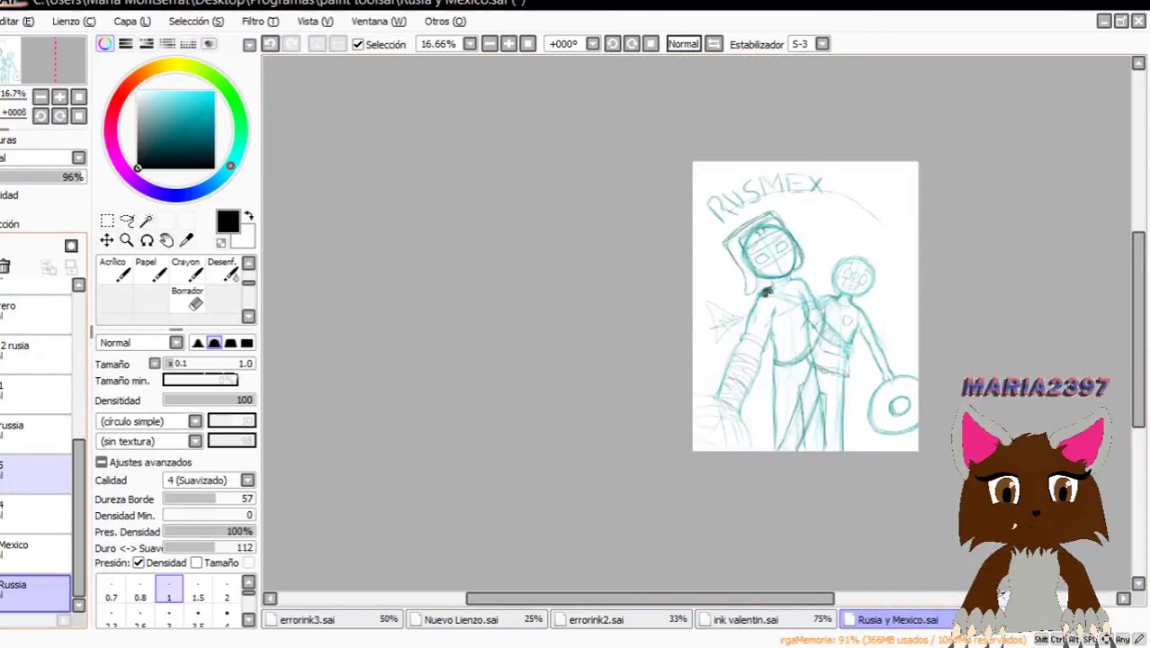
Show the stone arch photo layer and the flat-colour layers of the Russia and Mexico figures.
{"action": "left_click", "coordinate": [2, 475]}
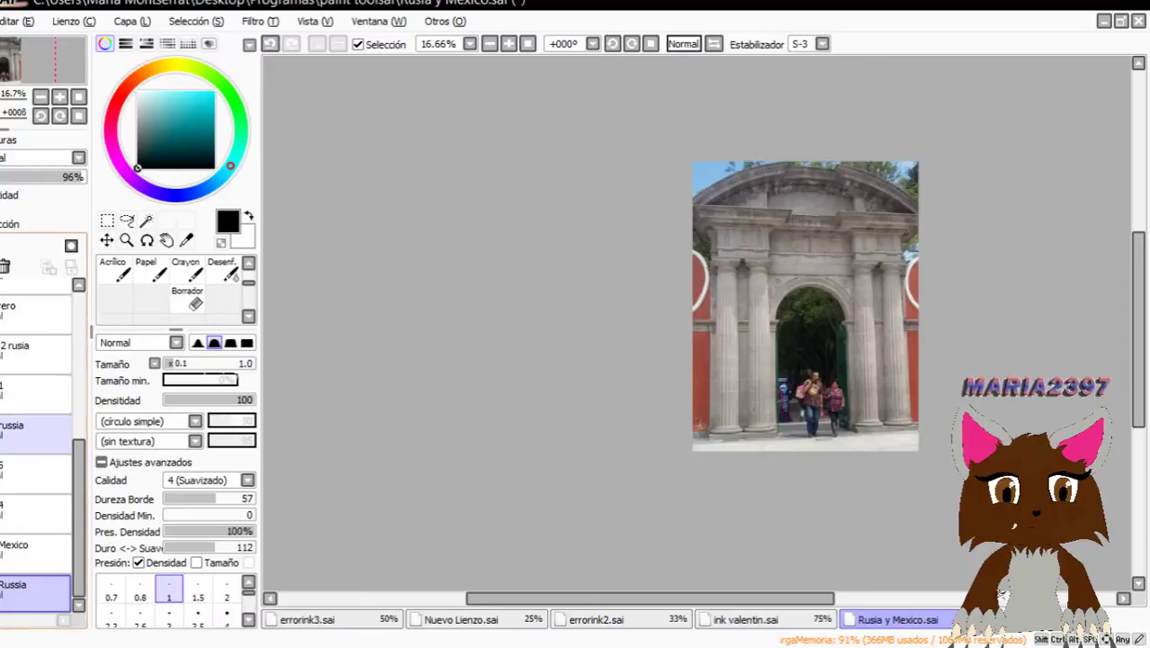
{"action": "left_click", "coordinate": [2, 425]}
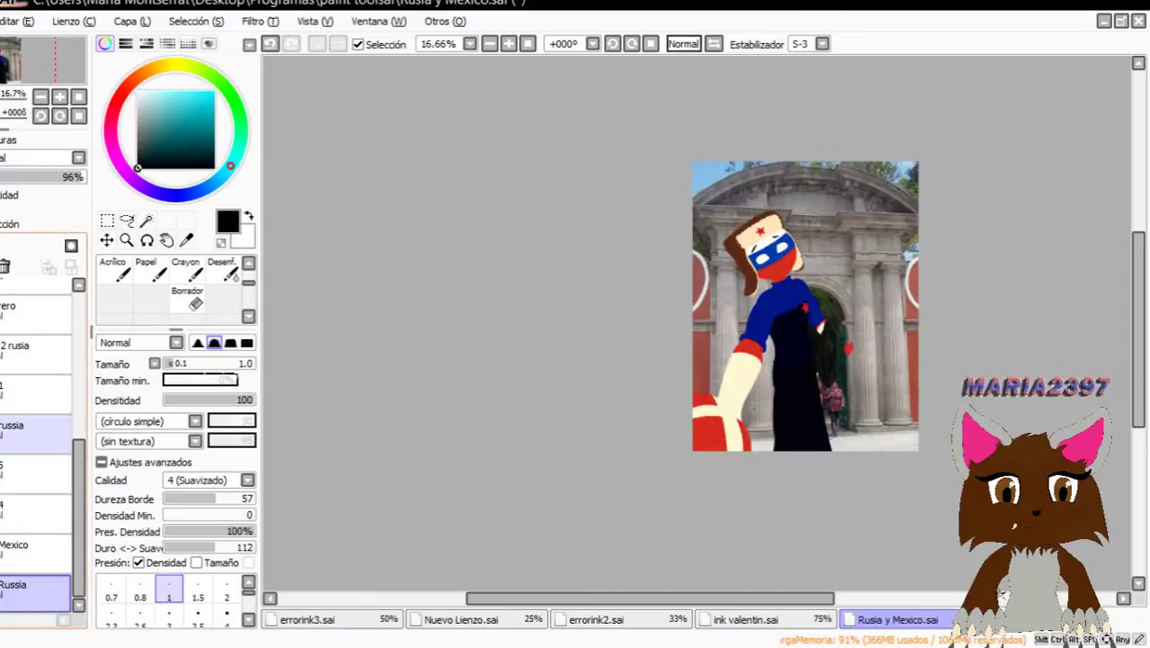
{"action": "scroll", "coordinate": [914, 268], "scroll_direction": "down", "scroll_amount": 1}
{"action": "scroll", "coordinate": [900, 275], "scroll_direction": "up", "scroll_amount": 3}
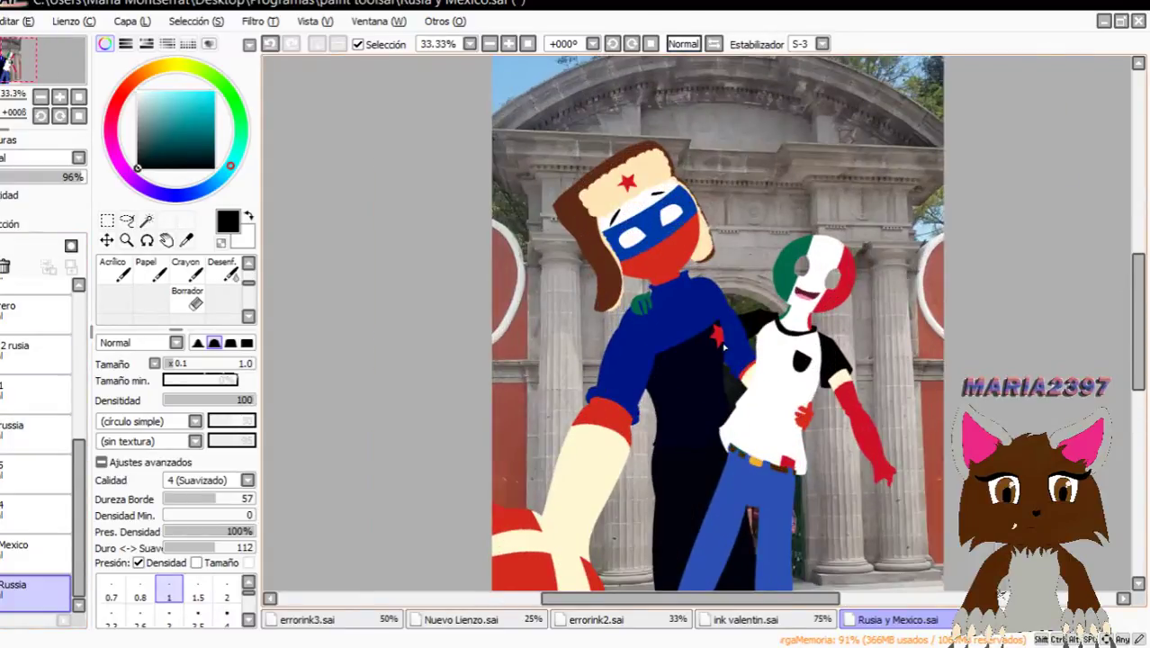
Examine the flat-colour figures against the arch photo, from close details to the full composition.
{"action": "scroll", "coordinate": [724, 347], "scroll_direction": "up", "scroll_amount": 1}
{"action": "mouse_move", "coordinate": [1138, 297]}
{"action": "left_mouse_down"}
{"action": "mouse_move", "coordinate": [1133, 250]}
{"action": "mouse_move", "coordinate": [1129, 311]}
{"action": "left_mouse_up"}
{"action": "mouse_move", "coordinate": [1129, 314]}
{"action": "left_mouse_down"}
{"action": "mouse_move", "coordinate": [1139, 375]}
{"action": "mouse_move", "coordinate": [1144, 239]}
{"action": "mouse_move", "coordinate": [1147, 347]}
{"action": "mouse_move", "coordinate": [1146, 260]}
{"action": "mouse_move", "coordinate": [1146, 277]}
{"action": "left_mouse_up"}
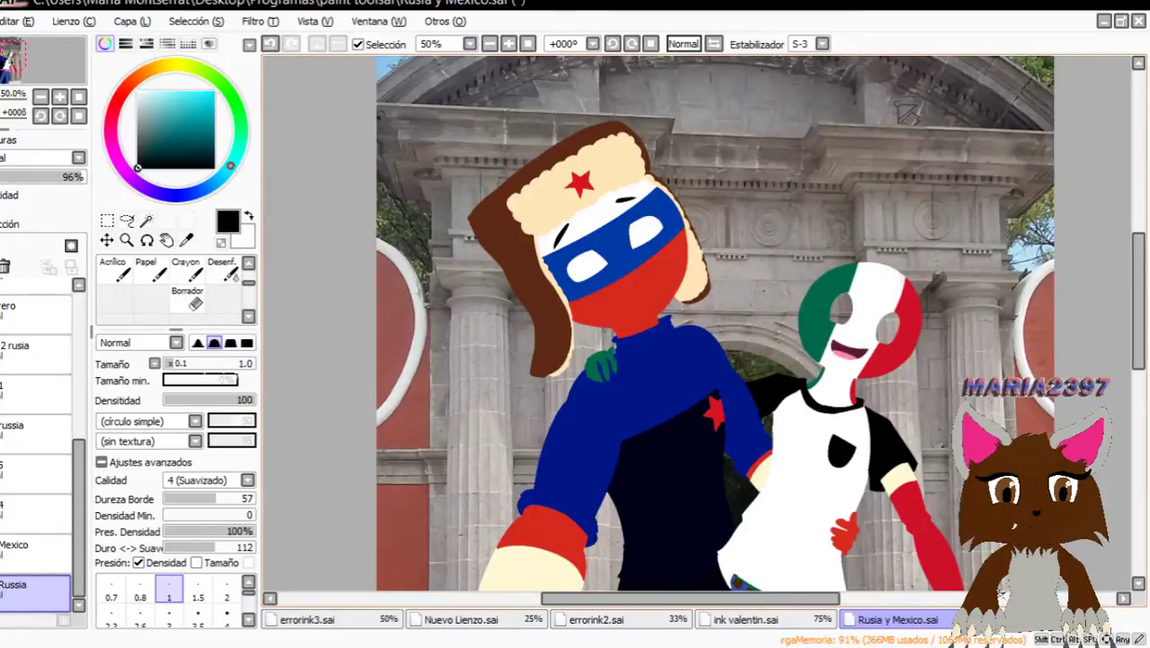
{"action": "scroll", "coordinate": [729, 162], "scroll_direction": "down", "scroll_amount": 1}
{"action": "scroll", "coordinate": [729, 162], "scroll_direction": "up", "scroll_amount": 3}
{"action": "scroll", "coordinate": [686, 148], "scroll_direction": "down", "scroll_amount": 3}
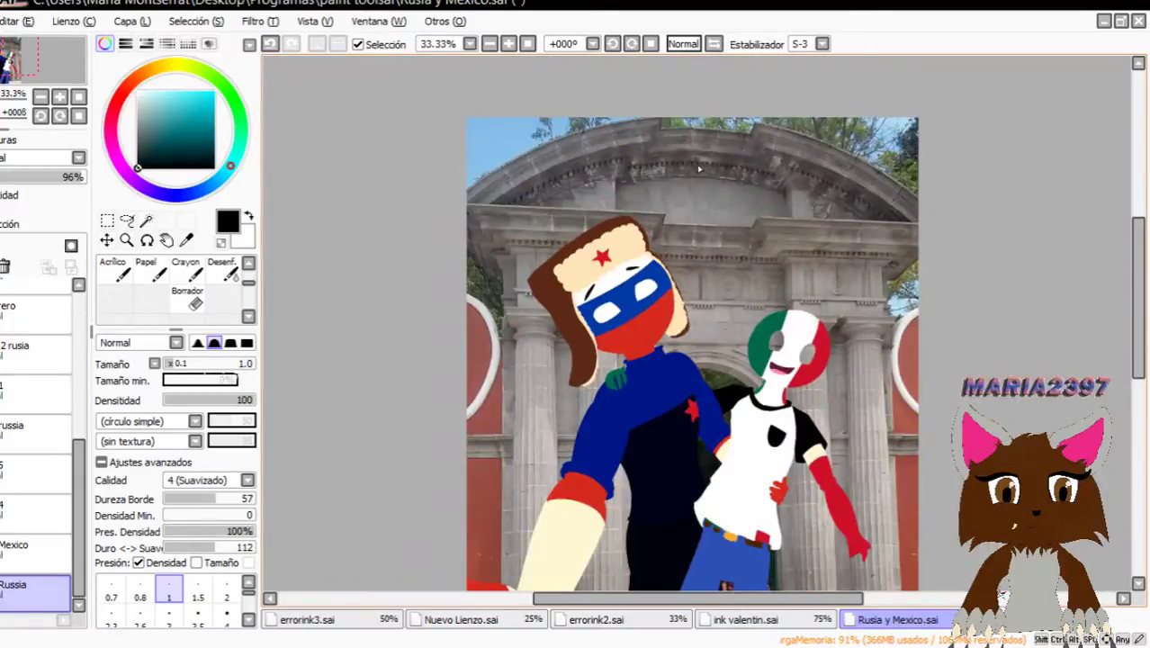
{"action": "scroll", "coordinate": [699, 171], "scroll_direction": "up", "scroll_amount": 4}
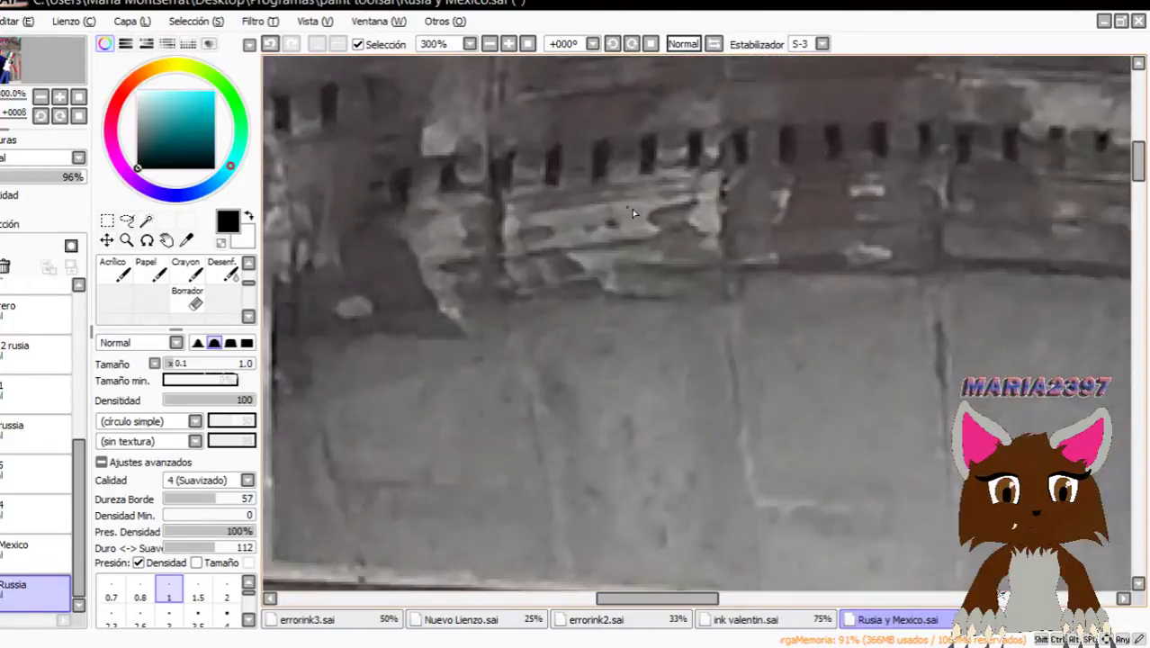
{"action": "scroll", "coordinate": [608, 195], "scroll_direction": "down", "scroll_amount": 3}
{"action": "scroll", "coordinate": [811, 256], "scroll_direction": "up", "scroll_amount": 3}
{"action": "scroll", "coordinate": [830, 259], "scroll_direction": "down", "scroll_amount": 4}
{"action": "scroll", "coordinate": [831, 259], "scroll_direction": "down", "scroll_amount": 1}
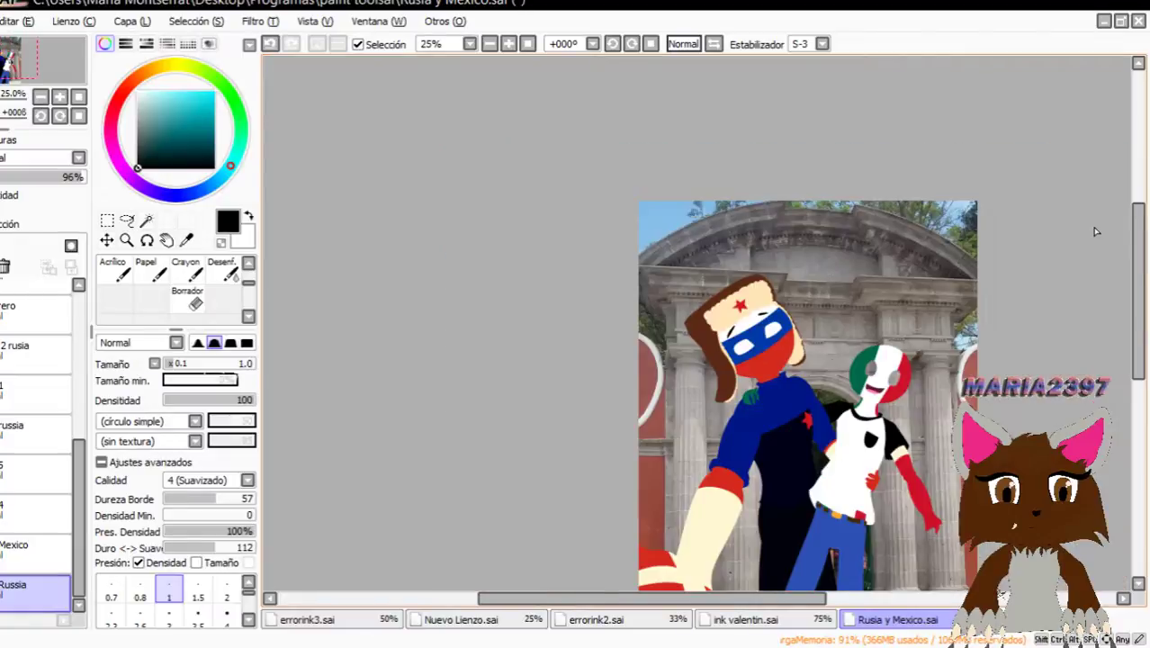
{"action": "scroll", "coordinate": [1096, 231], "scroll_direction": "down", "scroll_amount": 2}
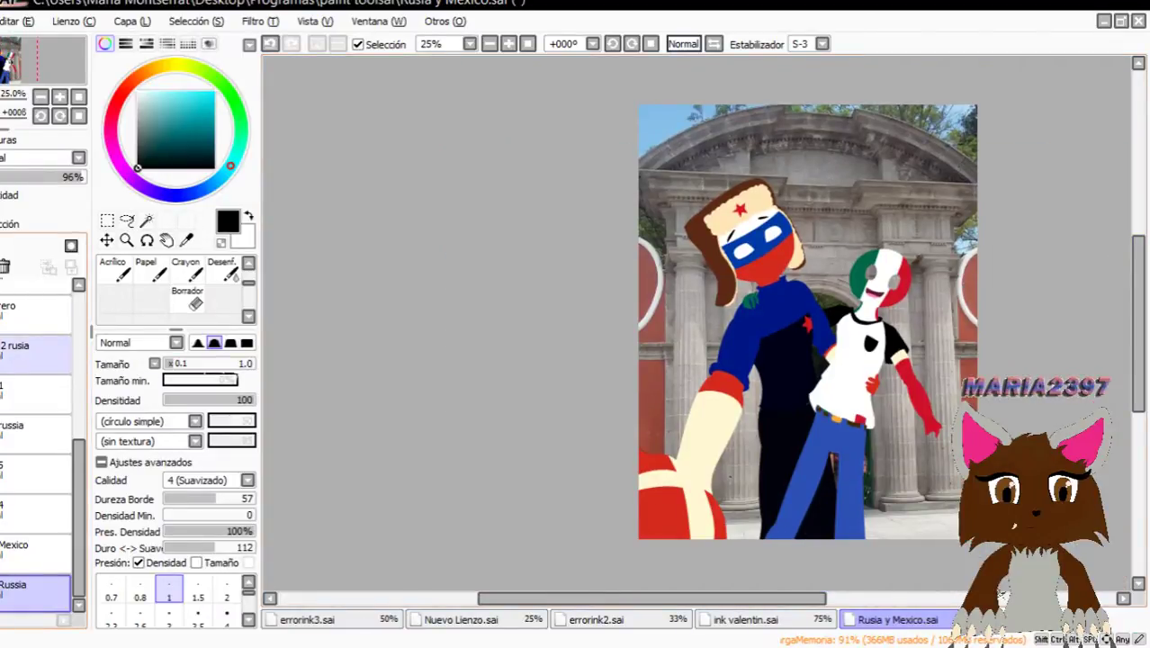
Show the Russia line-art layer, the sombrero layer and the escudo layer with the eagle on Mexico's face.
{"action": "left_click", "coordinate": [4, 354]}
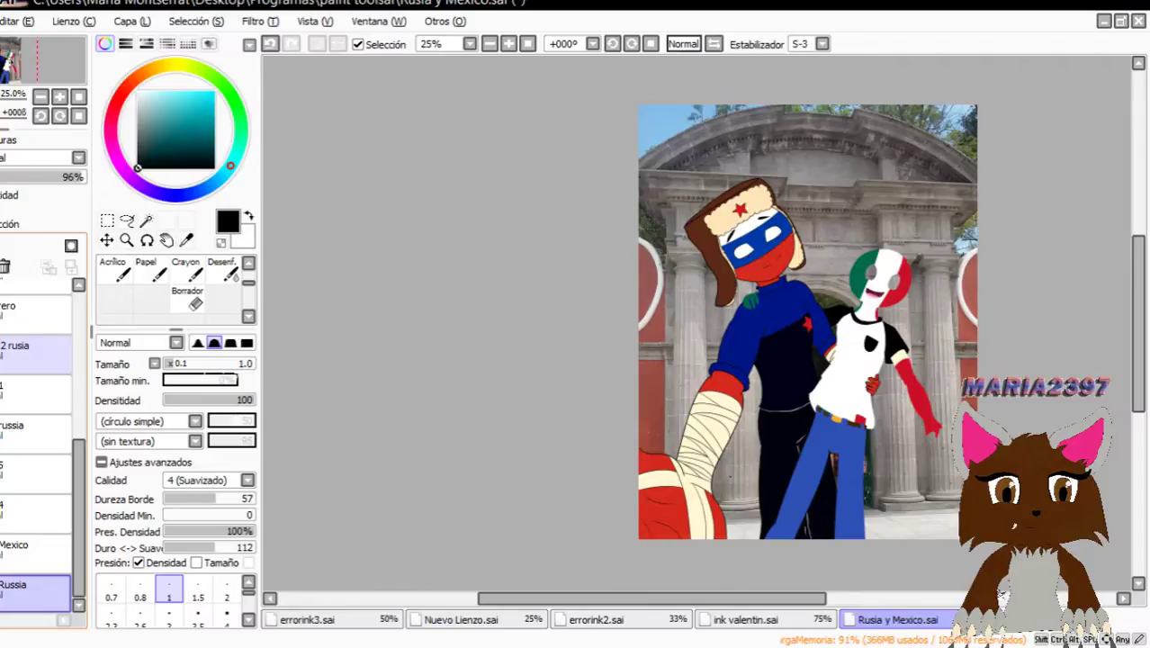
{"action": "scroll", "coordinate": [84, 429], "scroll_direction": "up", "scroll_amount": 2}
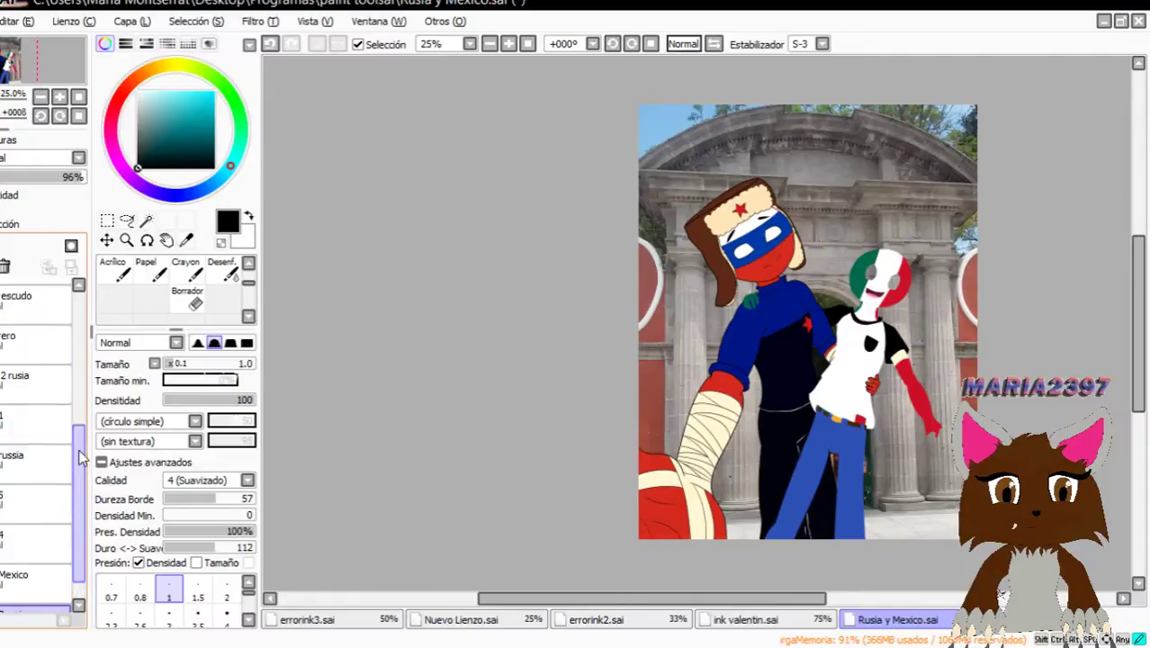
{"action": "left_click", "coordinate": [36, 398]}
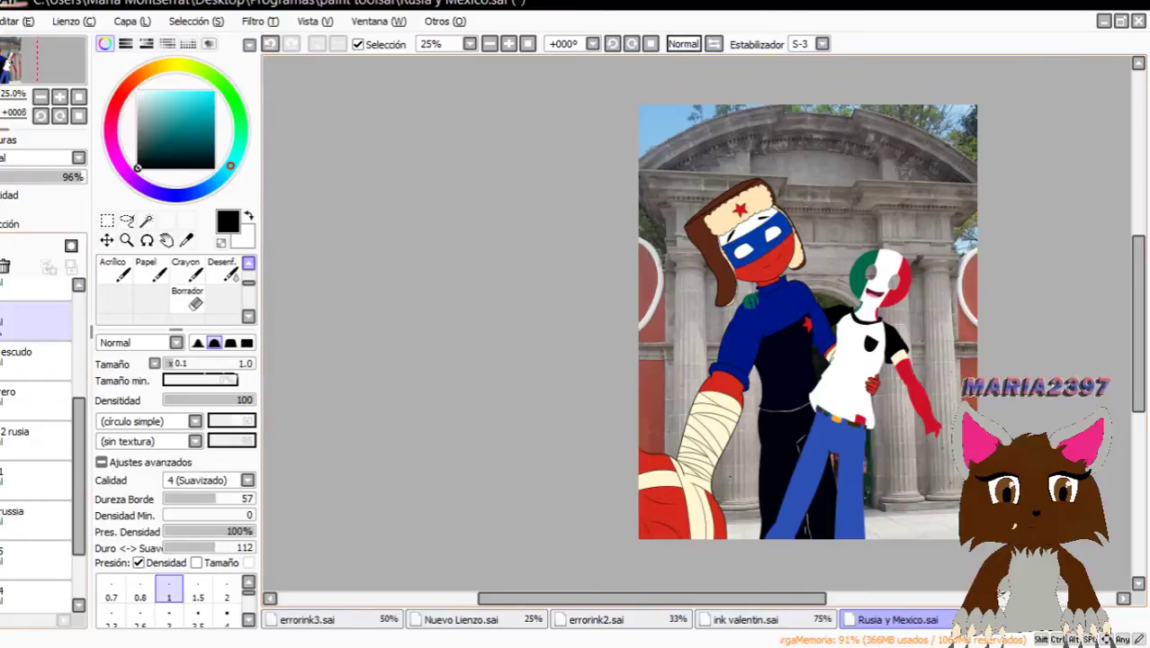
{"action": "left_click", "coordinate": [2, 400]}
{"action": "left_click", "coordinate": [2, 360]}
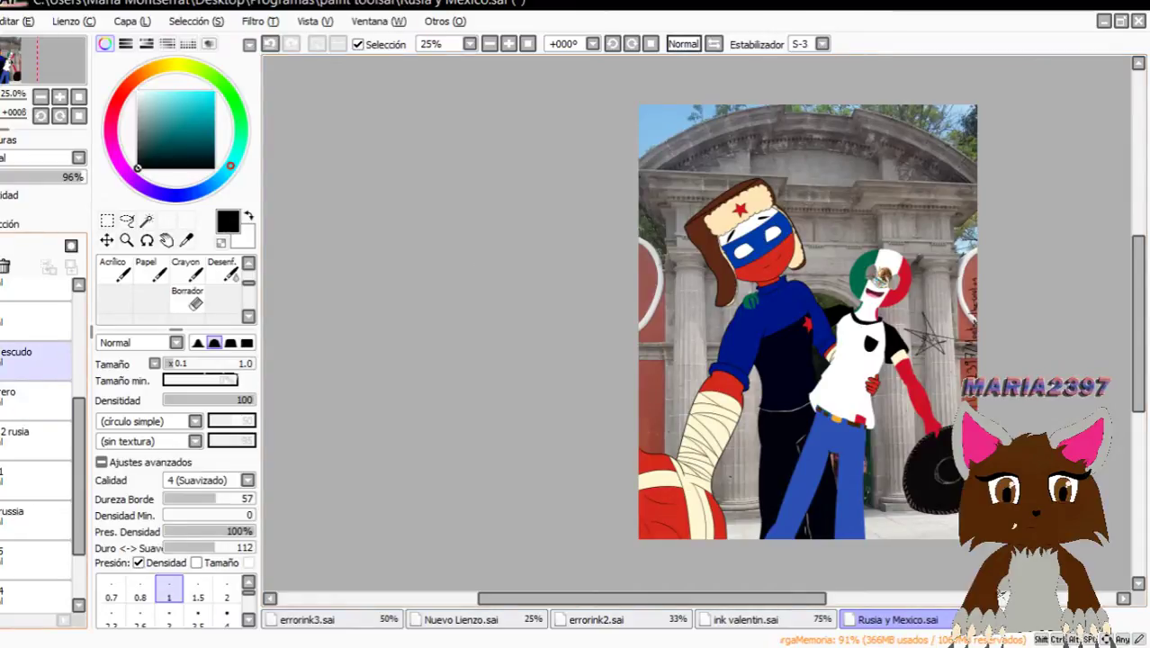
{"action": "left_click", "coordinate": [27, 322]}
{"action": "left_click", "coordinate": [62, 402]}
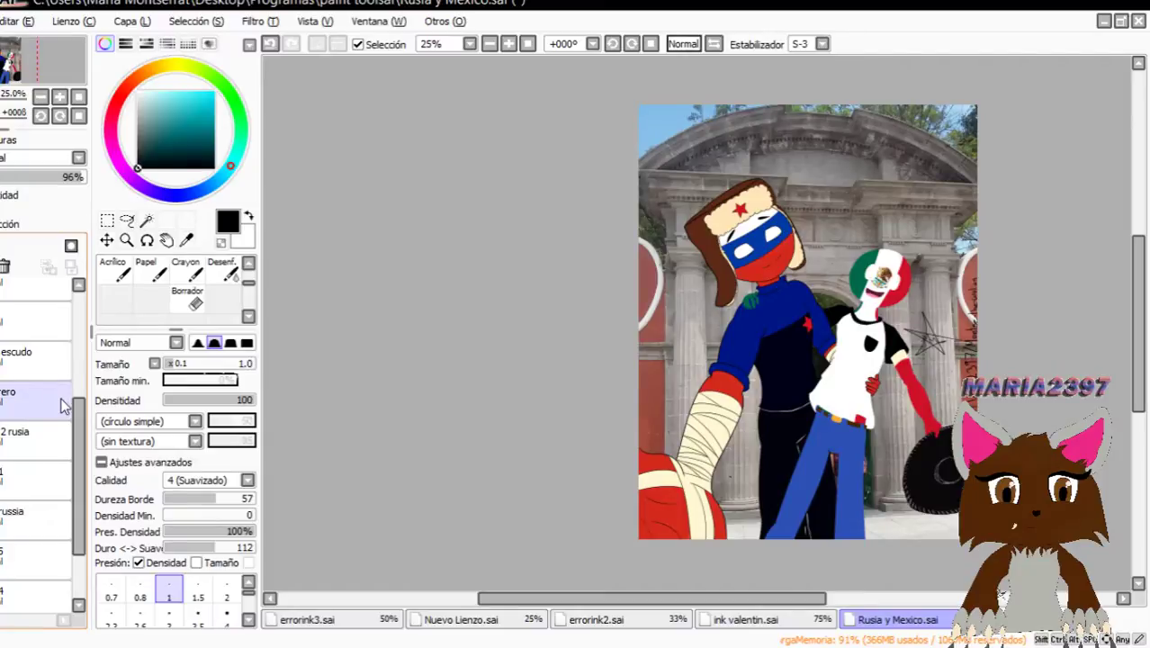
Show the Mexico line-art layer and the shading and blush layers above it to complete the illustration.
{"action": "scroll", "coordinate": [61, 406], "scroll_direction": "up", "scroll_amount": 4}
{"action": "left_click", "coordinate": [27, 457]}
{"action": "left_click", "coordinate": [1, 418]}
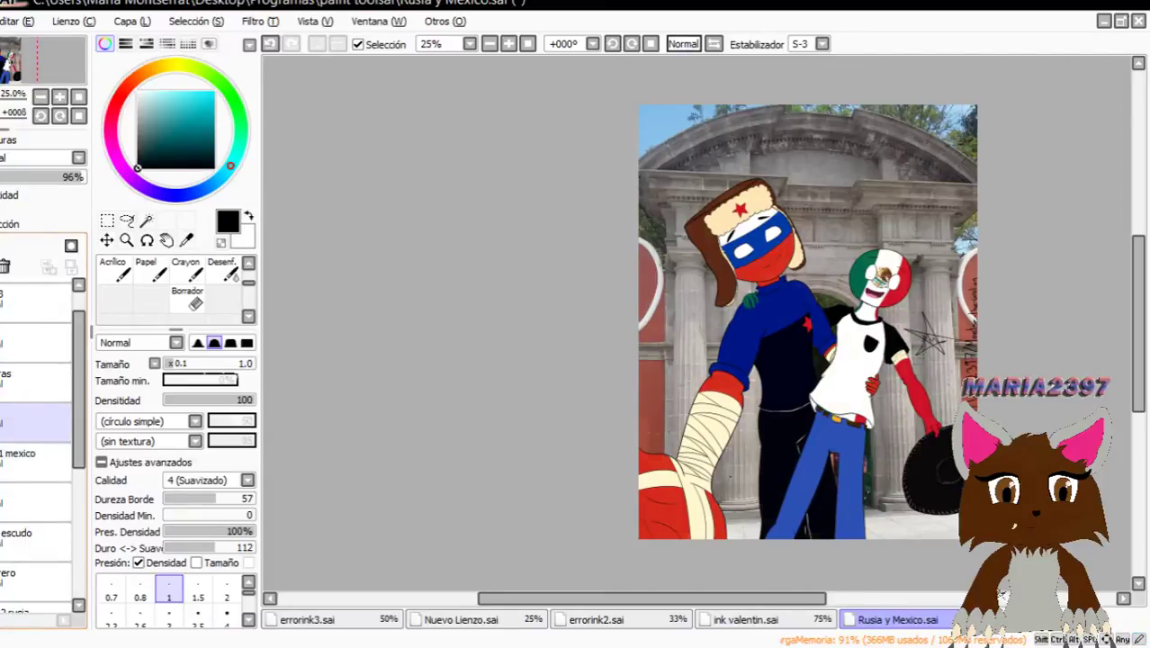
{"action": "left_click", "coordinate": [2, 380]}
{"action": "left_click", "coordinate": [2, 343]}
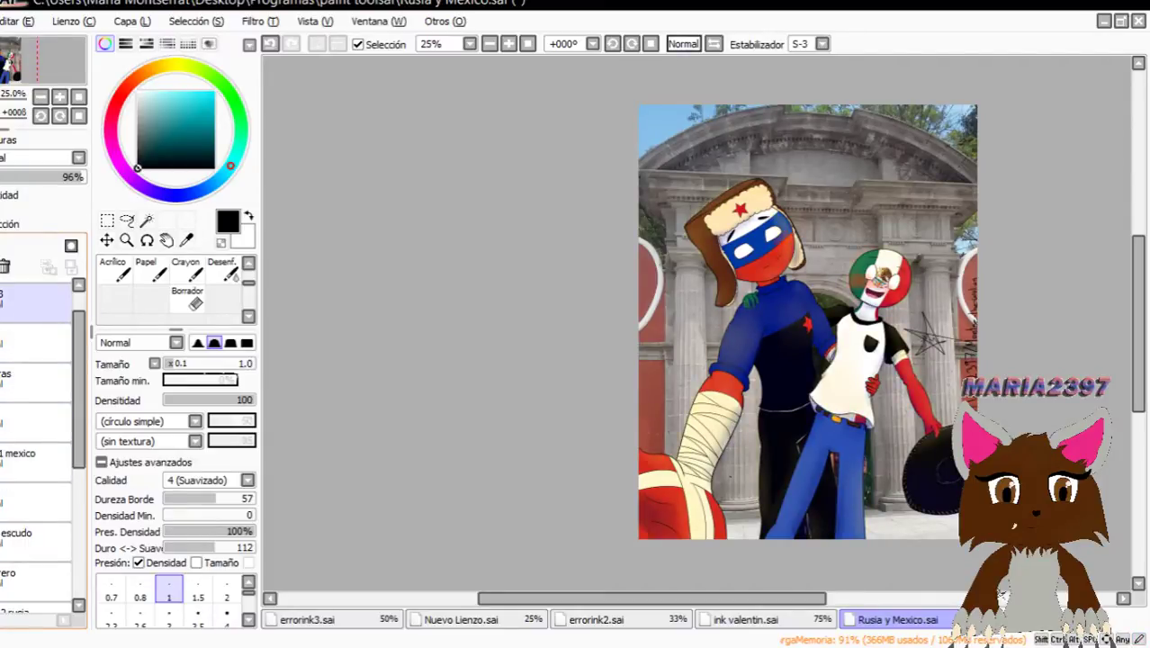
{"action": "left_click", "coordinate": [78, 287]}
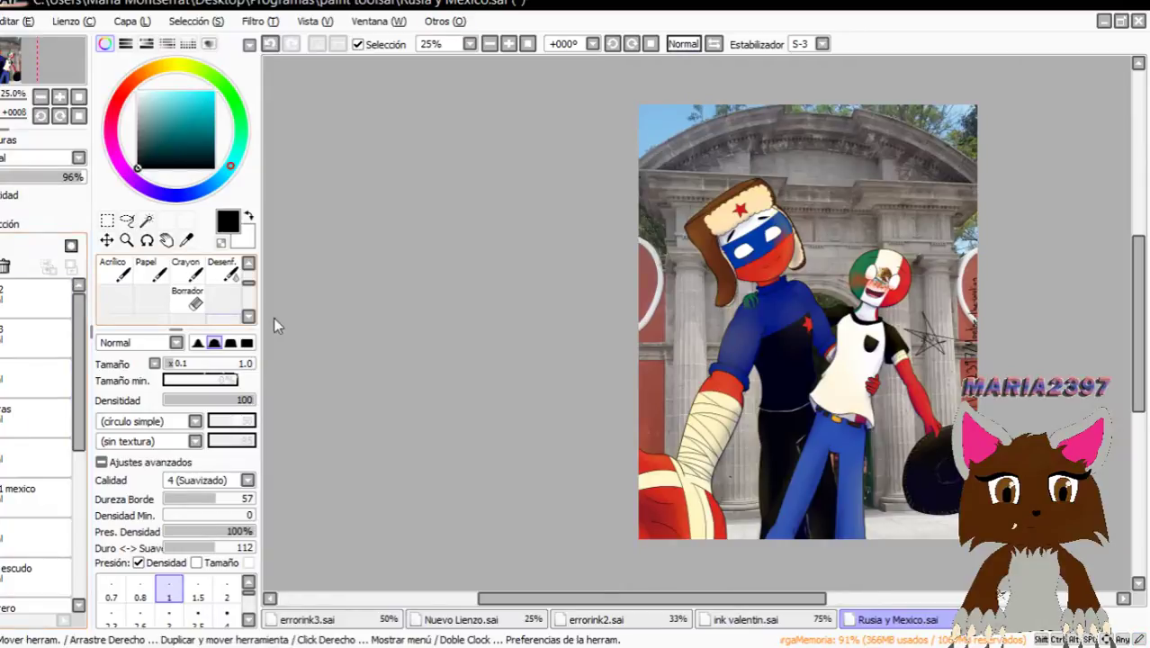
Examine the finished illustration, focusing on both figures' faces, the fur hat and their shading.
{"action": "scroll", "coordinate": [732, 202], "scroll_direction": "down", "scroll_amount": 3}
{"action": "scroll", "coordinate": [731, 202], "scroll_direction": "up", "scroll_amount": 4}
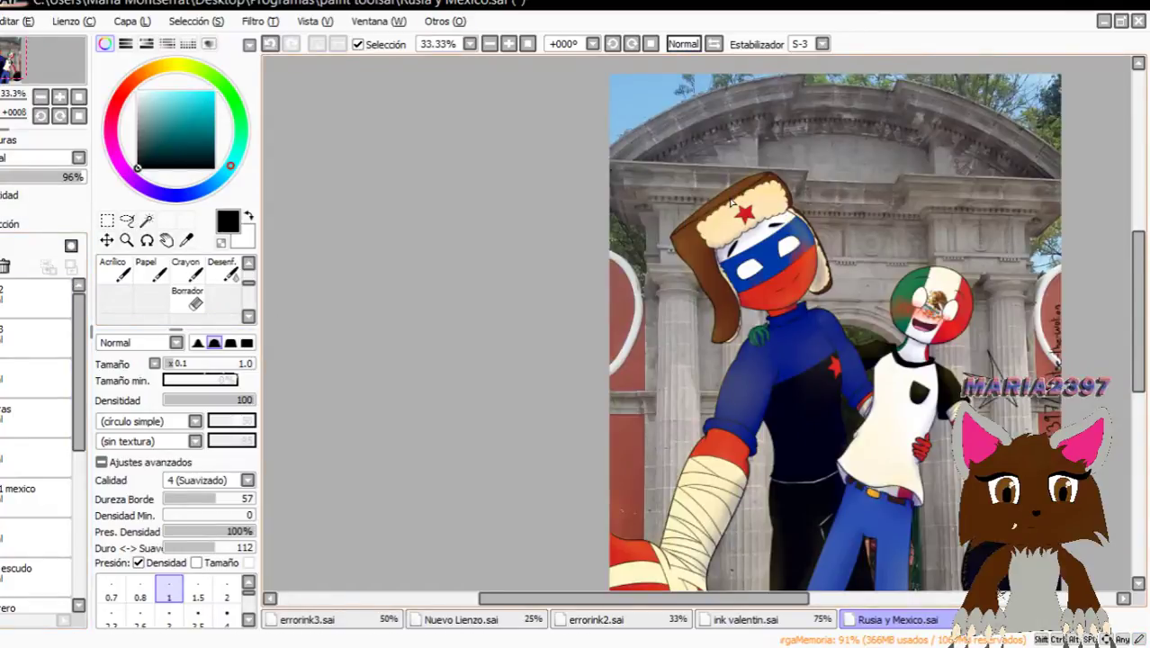
{"action": "scroll", "coordinate": [731, 202], "scroll_direction": "up", "scroll_amount": 5}
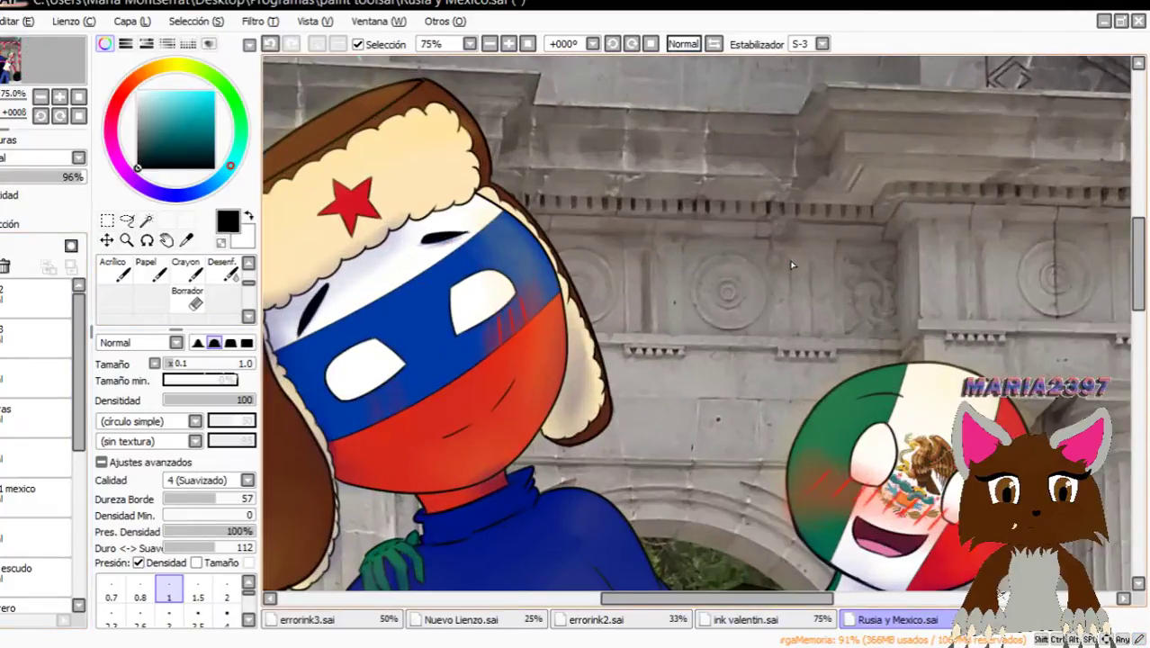
{"action": "scroll", "coordinate": [623, 265], "scroll_direction": "down", "scroll_amount": 2}
{"action": "scroll", "coordinate": [623, 265], "scroll_direction": "down", "scroll_amount": 1}
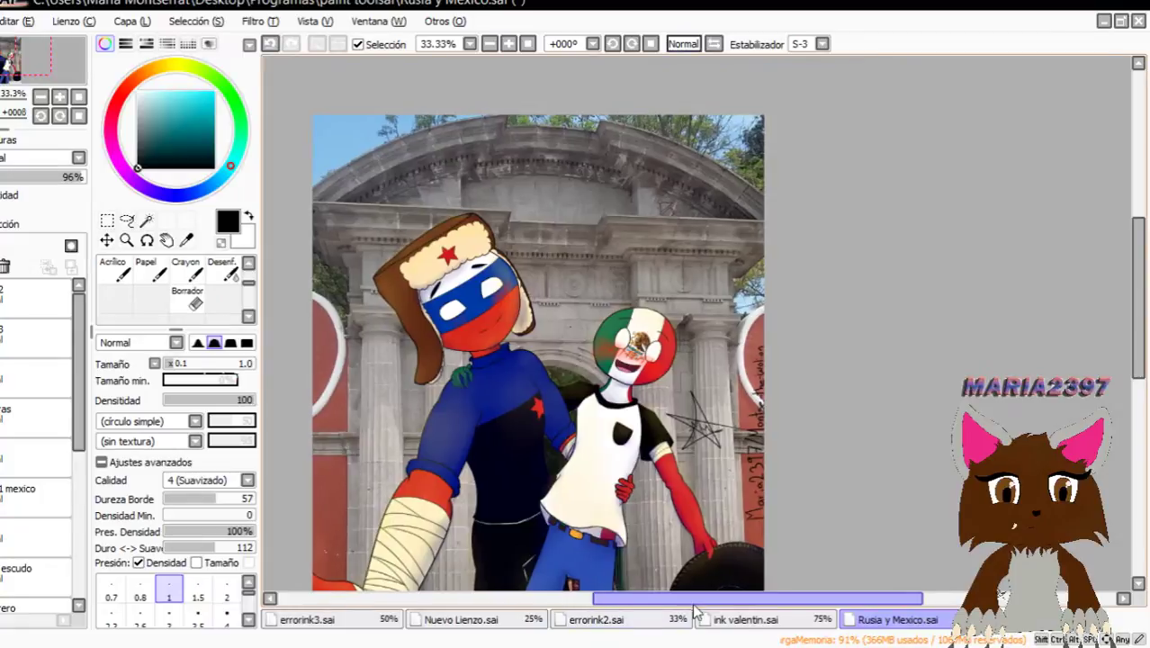
{"action": "left_click_drag", "start_coordinate": [691, 598], "coordinate": [677, 596]}
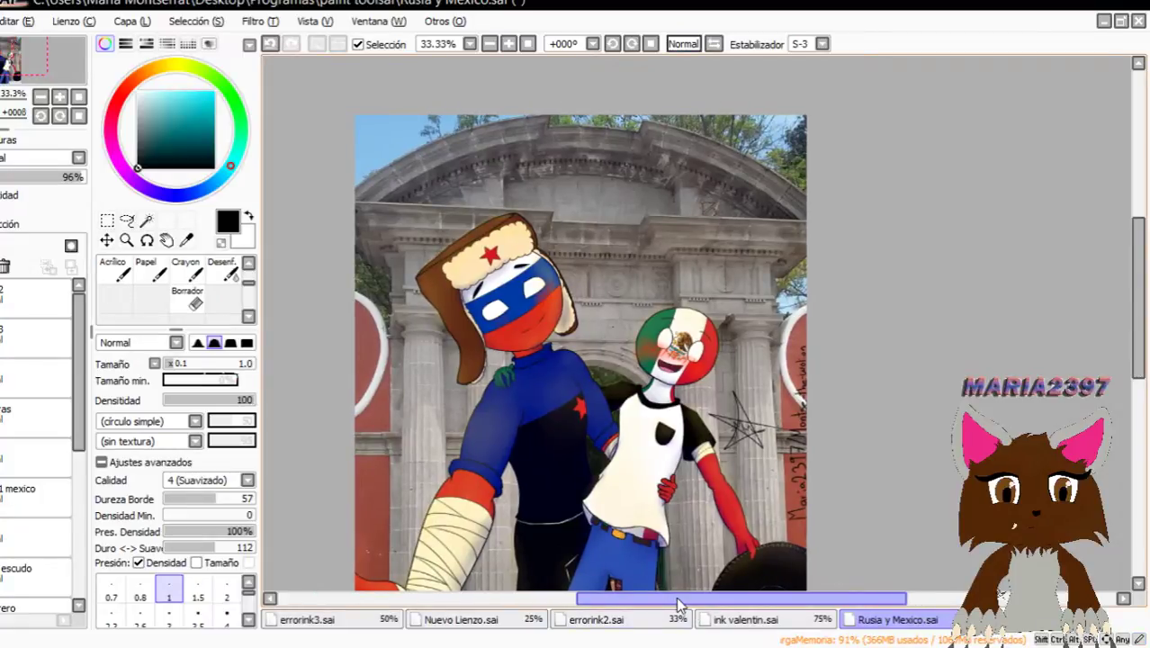
{"action": "left_click_drag", "start_coordinate": [1140, 233], "coordinate": [1142, 276]}
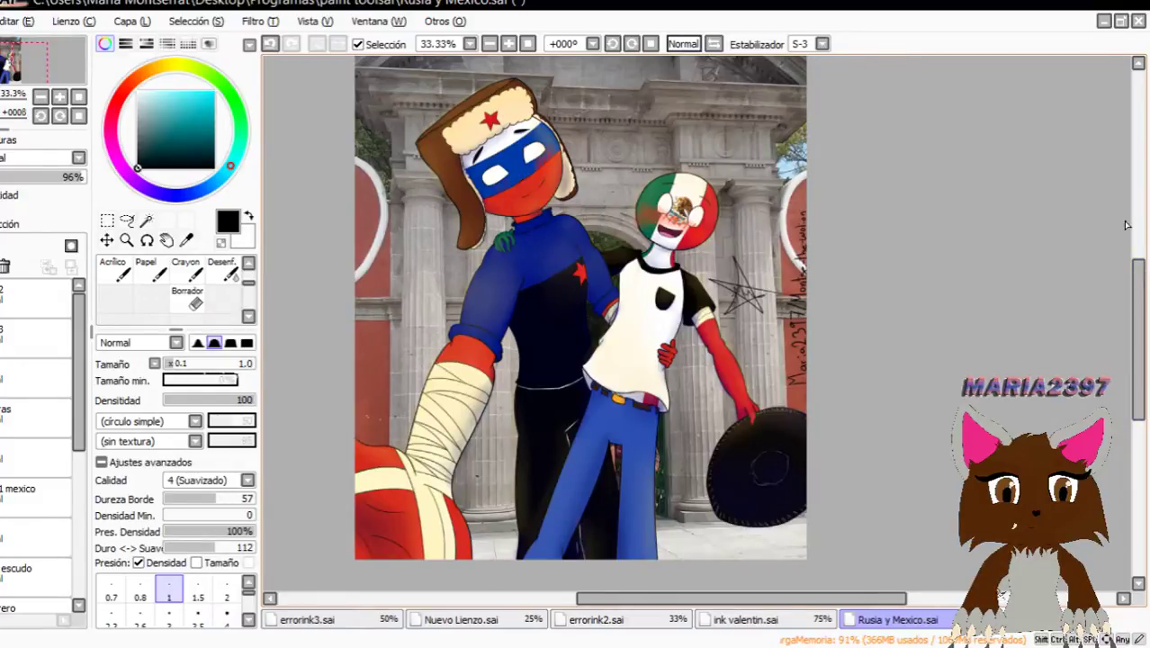
Inspect Mexico's arm, the signature and star beside it, and the black sombrero, ending on both figures' upper bodies.
{"action": "scroll", "coordinate": [619, 388], "scroll_direction": "up", "scroll_amount": 3}
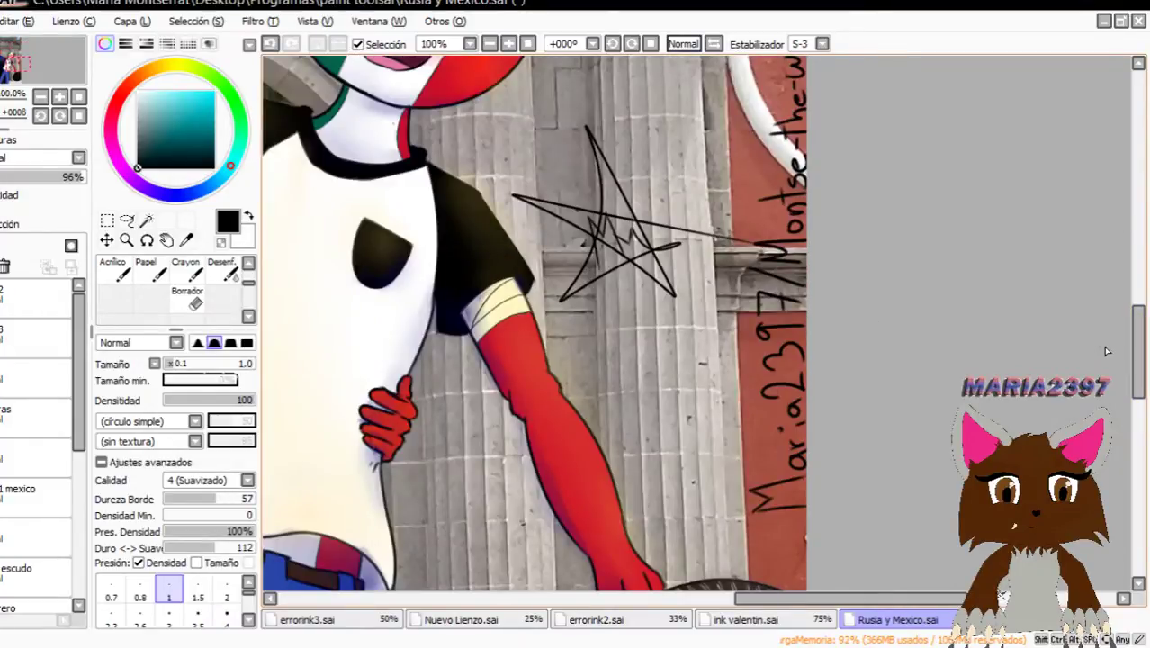
{"action": "left_click_drag", "start_coordinate": [1138, 354], "coordinate": [1139, 453]}
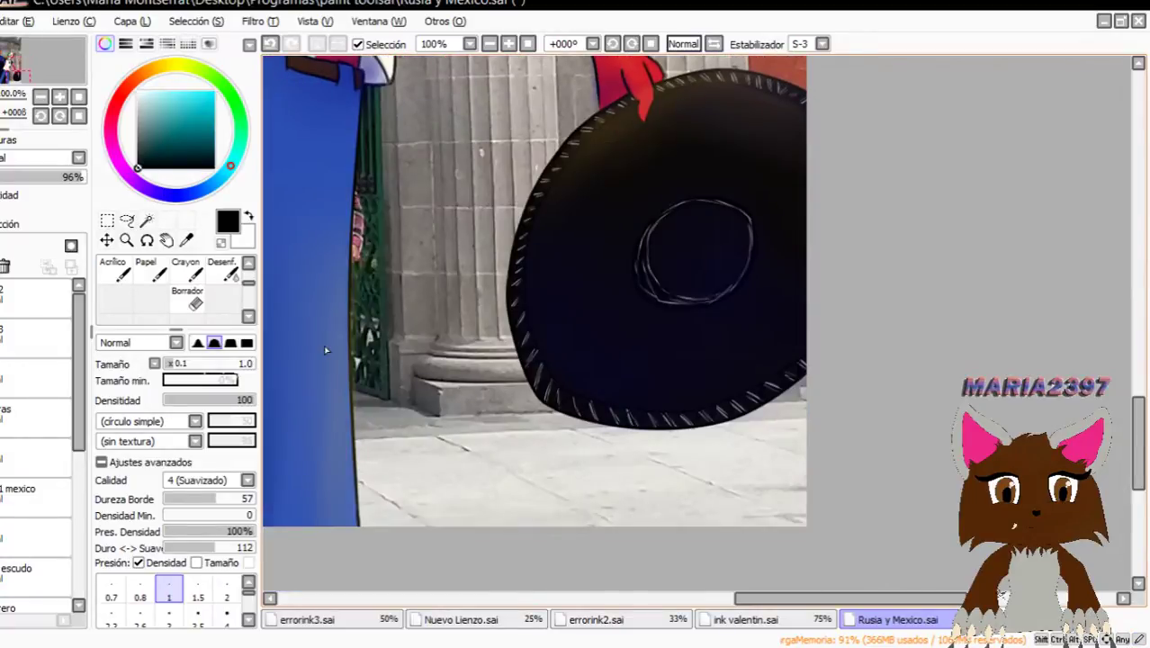
{"action": "left_click_drag", "start_coordinate": [772, 598], "coordinate": [623, 576]}
{"action": "scroll", "coordinate": [745, 352], "scroll_direction": "down", "scroll_amount": 6}
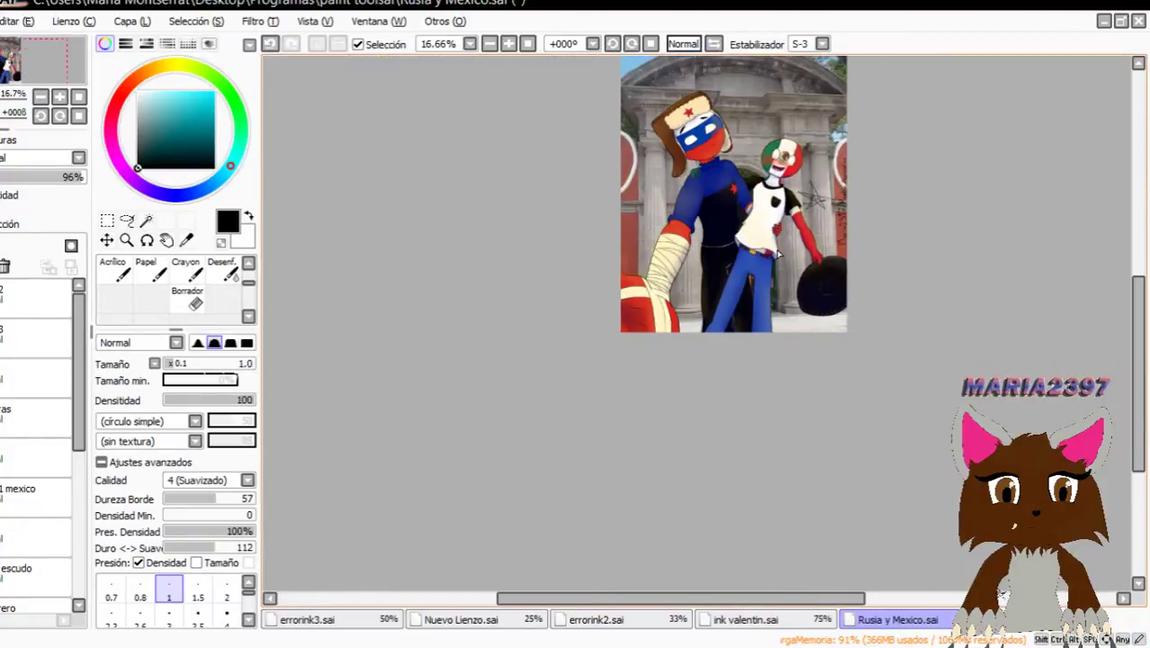
{"action": "scroll", "coordinate": [778, 254], "scroll_direction": "up", "scroll_amount": 4}
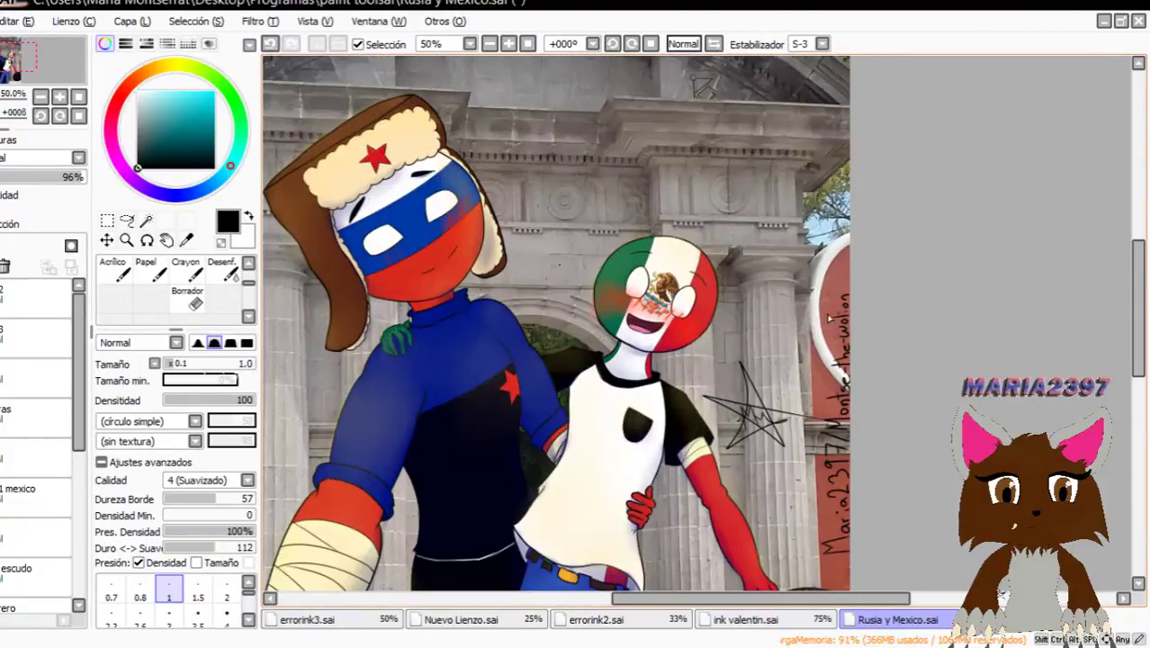
{"action": "scroll", "coordinate": [689, 316], "scroll_direction": "down", "scroll_amount": 2}
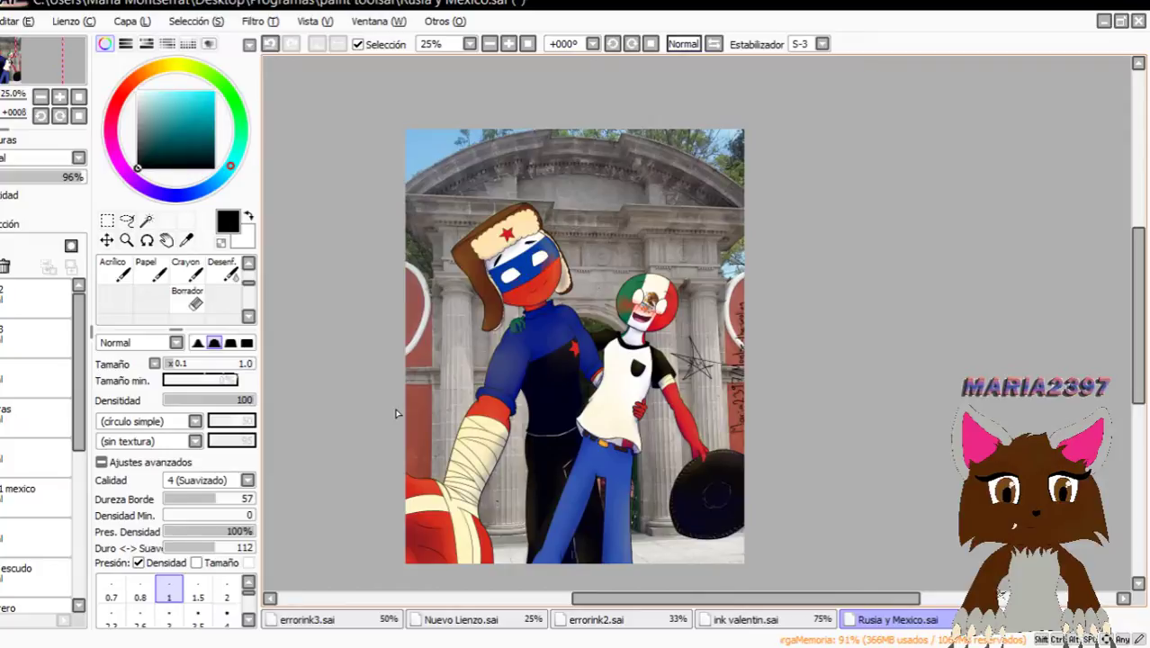
{"action": "scroll", "coordinate": [691, 416], "scroll_direction": "down", "scroll_amount": 5}
{"action": "scroll", "coordinate": [626, 352], "scroll_direction": "up", "scroll_amount": 8}
{"action": "left_click_drag", "start_coordinate": [1144, 254], "coordinate": [1145, 315]}
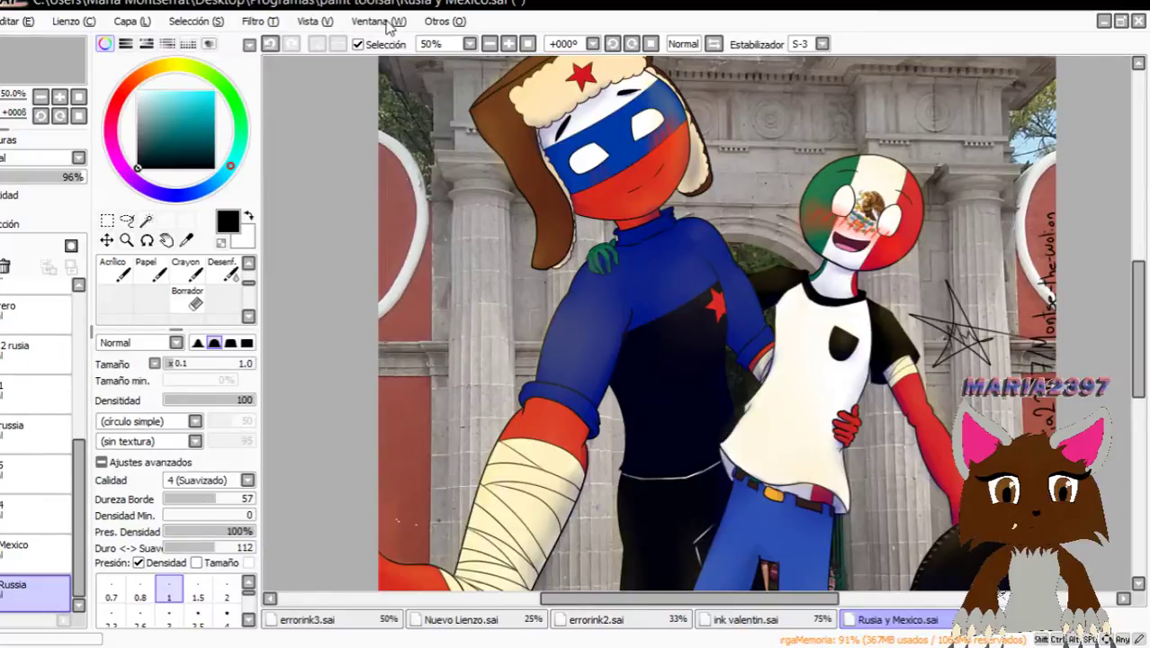
Close the Rusia y Mexico drawing, answering its closing prompt, and switch to errorink2.sai.
{"action": "left_click", "coordinate": [1138, 21]}
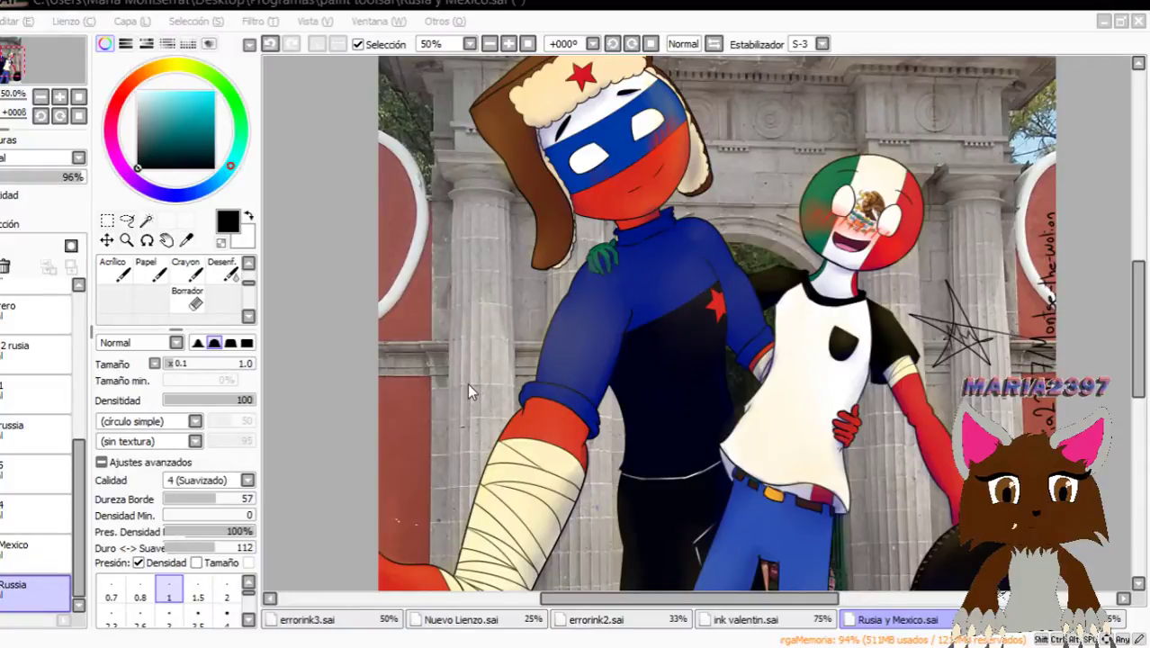
{"action": "left_click", "coordinate": [551, 391]}
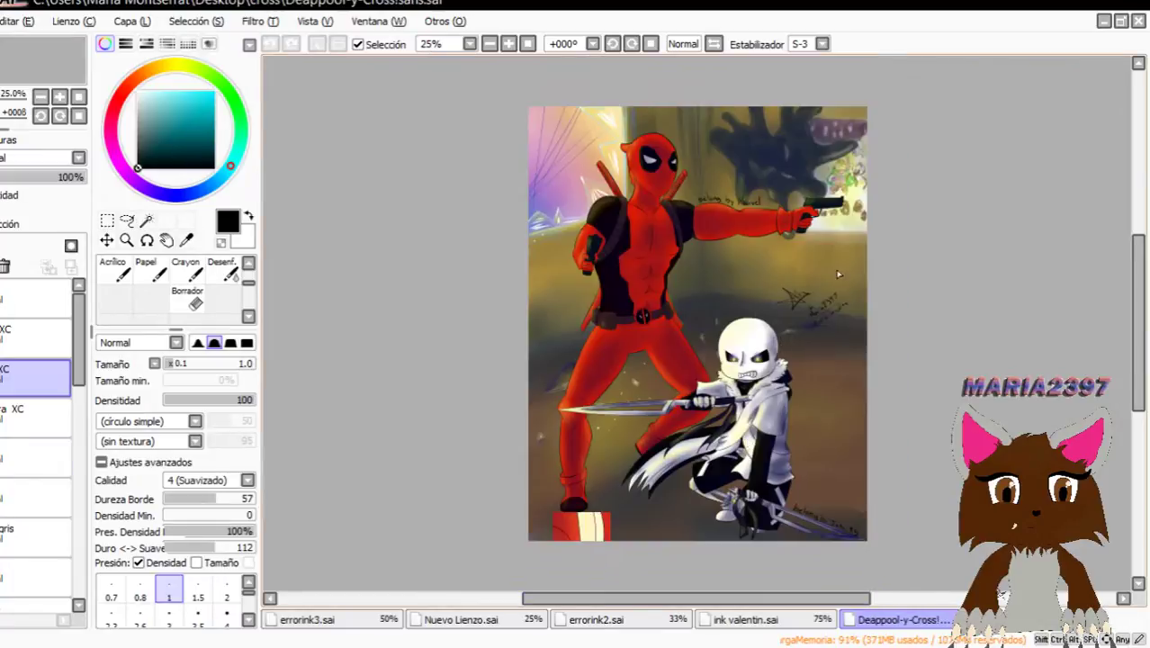
{"action": "left_click", "coordinate": [596, 619]}
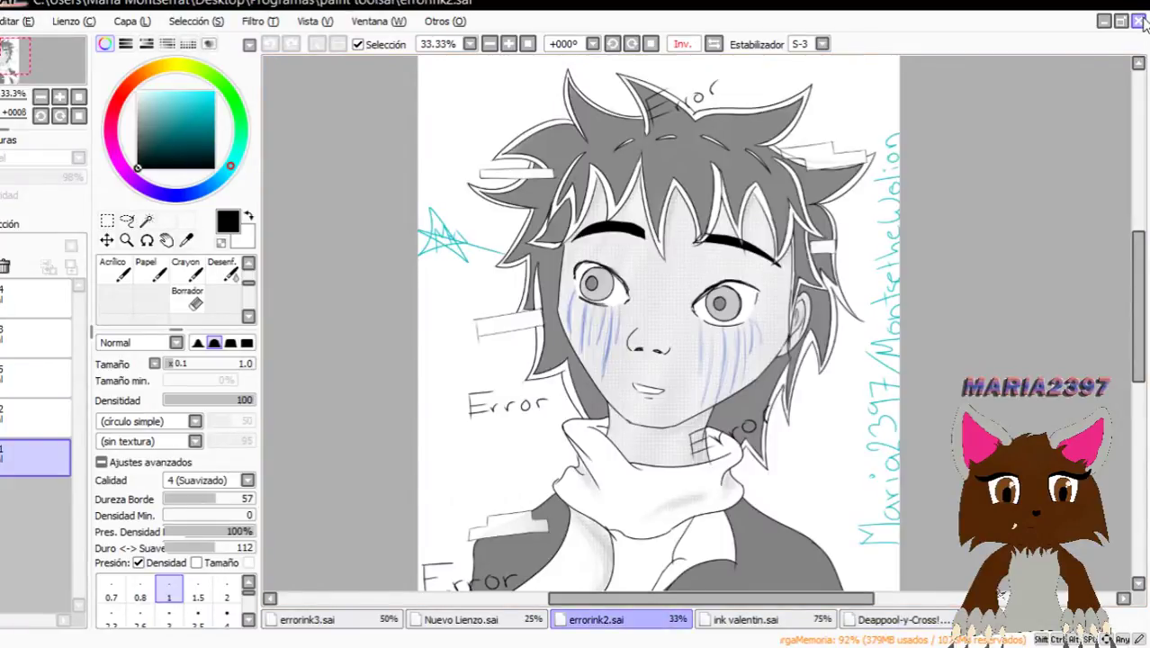
Close errorink2.sai and bring the Deappool-y-Cross drawing into view, framing both figures.
{"action": "left_click", "coordinate": [1142, 21]}
{"action": "scroll", "coordinate": [676, 372], "scroll_direction": "up", "scroll_amount": 2}
{"action": "scroll", "coordinate": [864, 237], "scroll_direction": "down", "scroll_amount": 1}
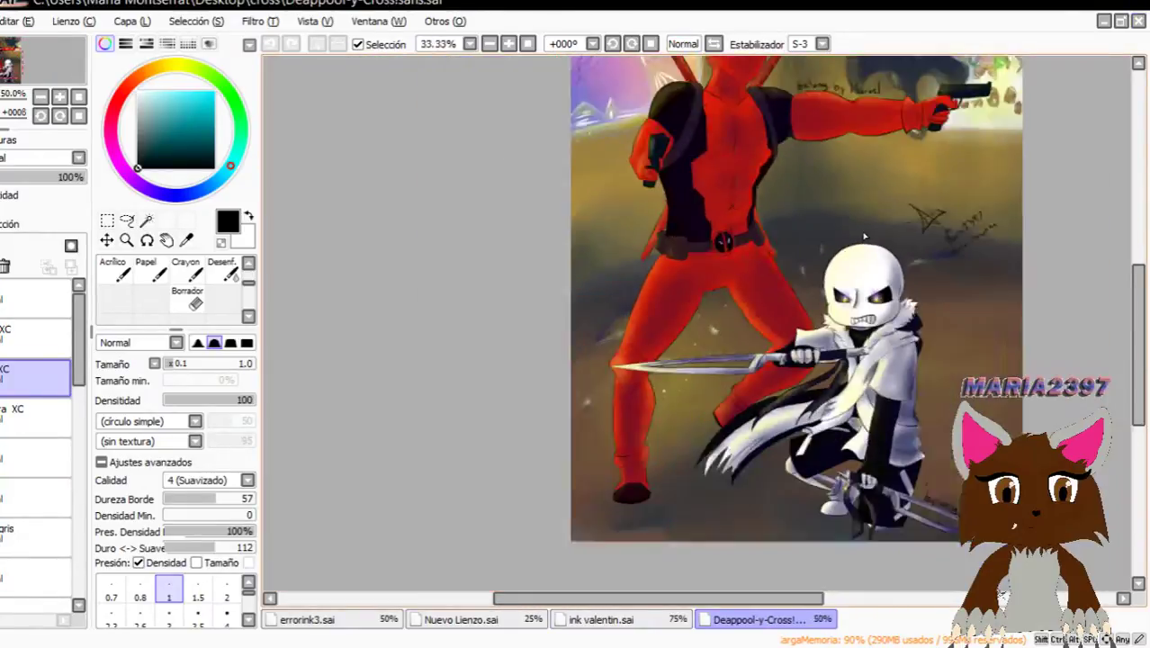
{"action": "scroll", "coordinate": [862, 234], "scroll_direction": "up", "scroll_amount": 1}
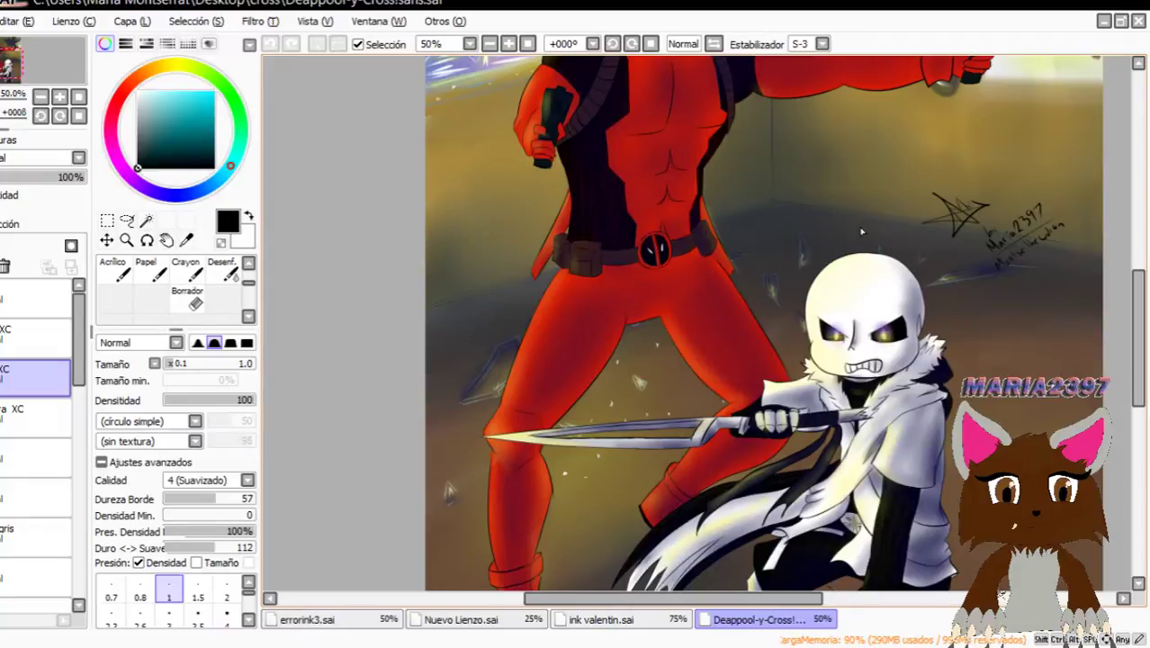
{"action": "left_click_drag", "start_coordinate": [1138, 306], "coordinate": [1138, 281]}
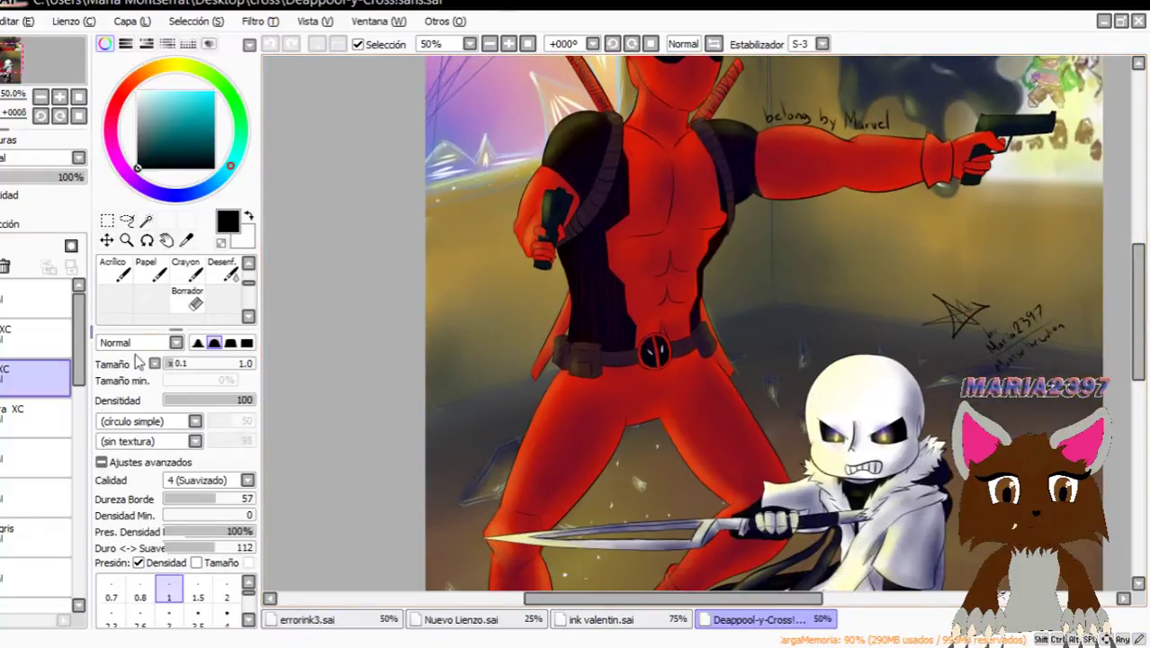
{"action": "mouse_move", "coordinate": [79, 340]}
{"action": "left_mouse_down"}
{"action": "mouse_move", "coordinate": [57, 586]}
{"action": "mouse_move", "coordinate": [82, 334]}
{"action": "left_mouse_up"}
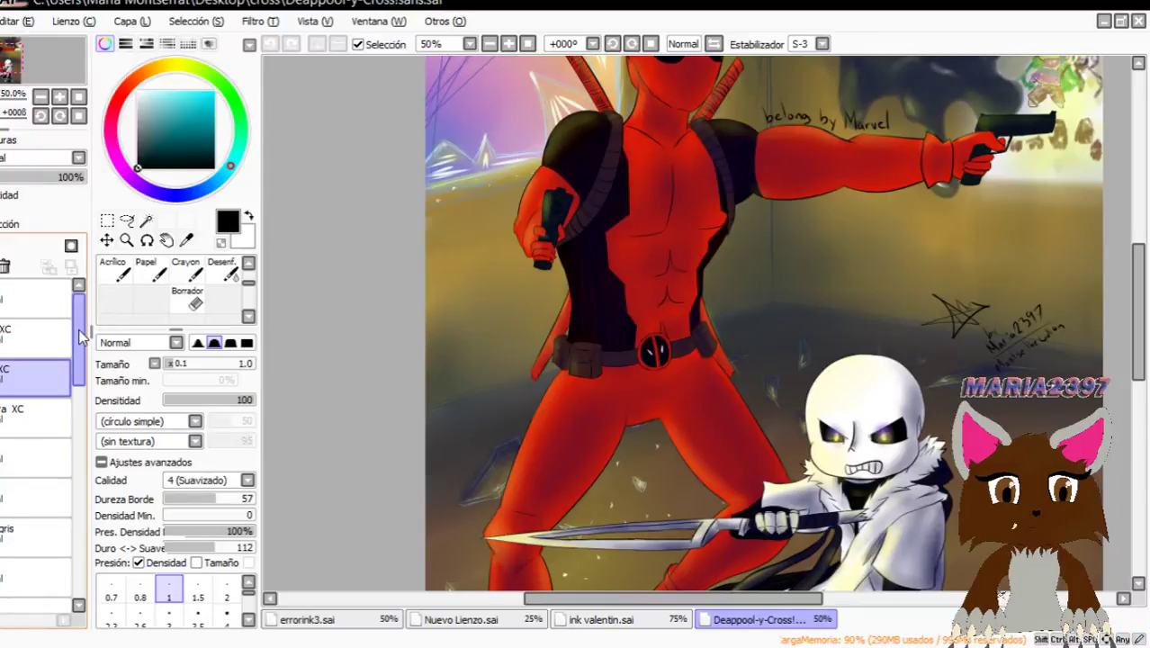
Examine the Deadpool and Cross illustration, focusing on Cross's face, long blade, coat and lower body.
{"action": "scroll", "coordinate": [909, 300], "scroll_direction": "down", "scroll_amount": 2}
{"action": "scroll", "coordinate": [909, 299], "scroll_direction": "up", "scroll_amount": 1}
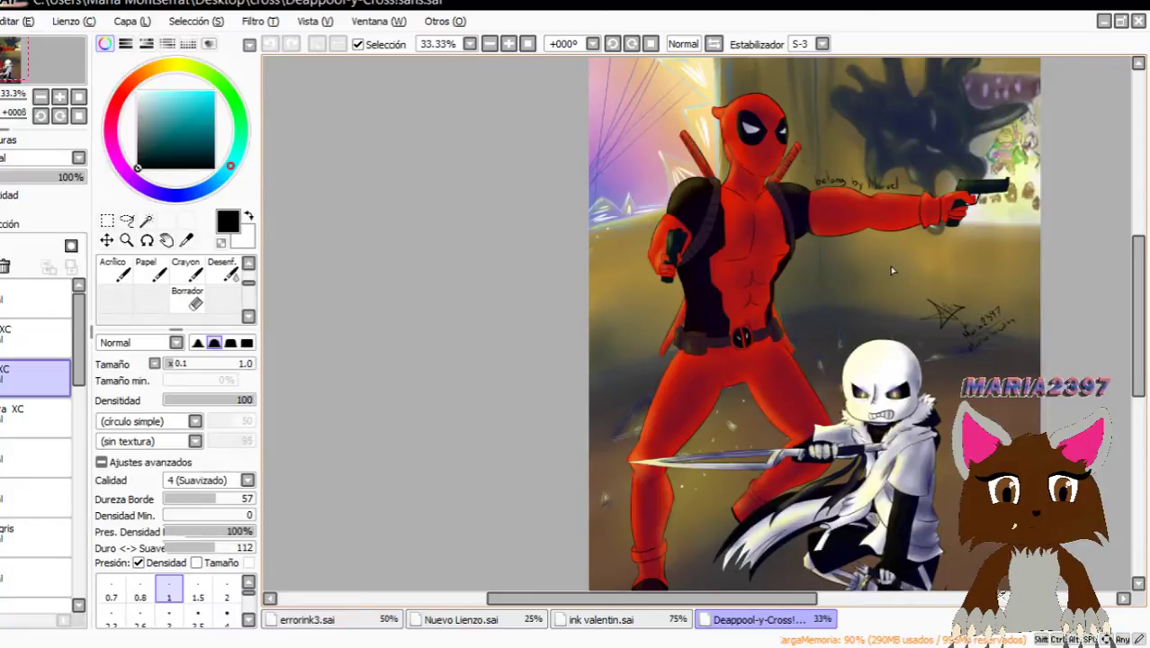
{"action": "left_click_drag", "start_coordinate": [1137, 344], "coordinate": [1139, 387]}
{"action": "scroll", "coordinate": [915, 422], "scroll_direction": "down", "scroll_amount": 2}
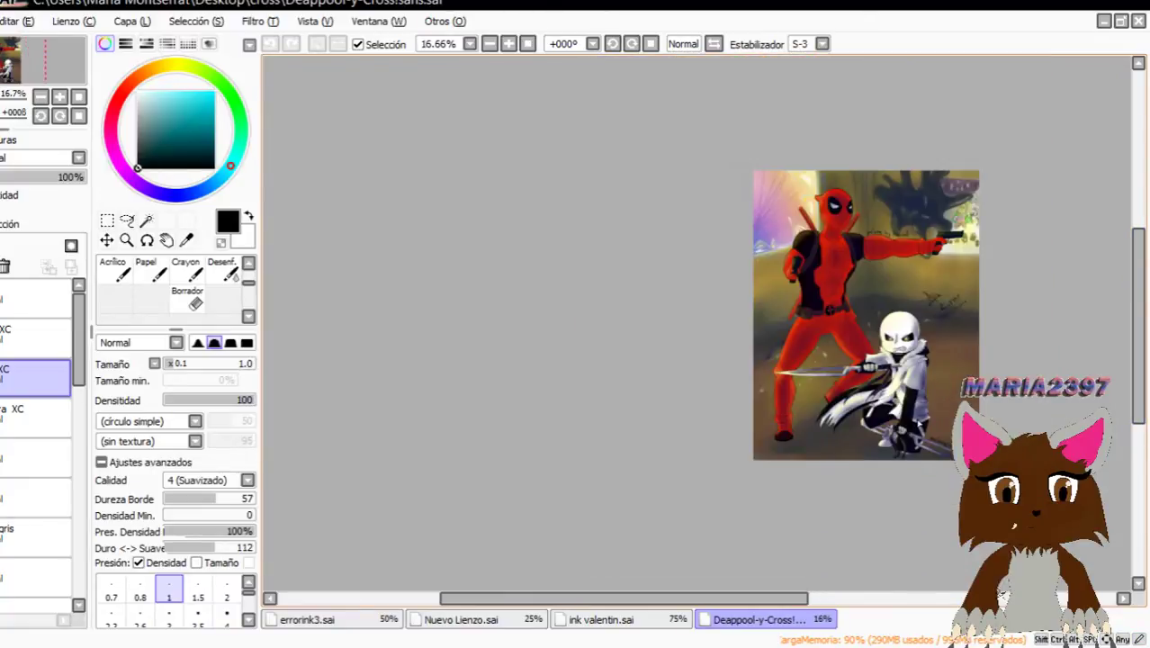
{"action": "scroll", "coordinate": [918, 422], "scroll_direction": "up", "scroll_amount": 5}
{"action": "left_click_drag", "start_coordinate": [1142, 371], "coordinate": [1142, 338]}
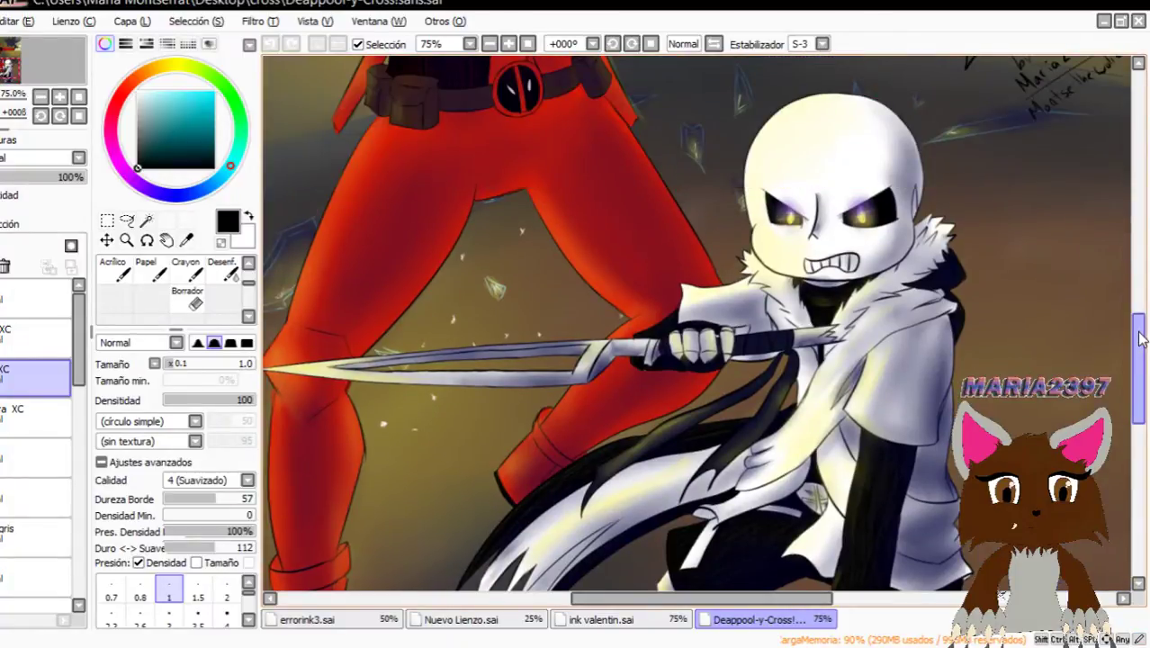
{"action": "mouse_move", "coordinate": [1142, 339]}
{"action": "left_mouse_down"}
{"action": "mouse_move", "coordinate": [1139, 393]}
{"action": "mouse_move", "coordinate": [1136, 360]}
{"action": "left_mouse_up"}
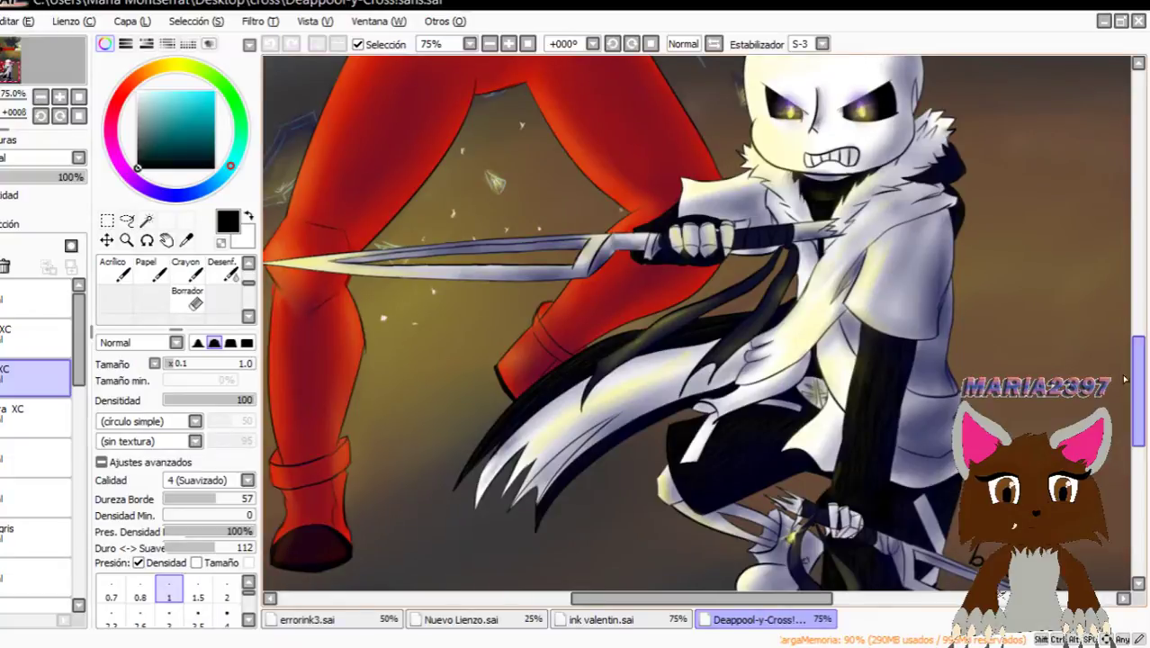
{"action": "scroll", "coordinate": [1124, 378], "scroll_direction": "down", "scroll_amount": 2}
{"action": "scroll", "coordinate": [1093, 350], "scroll_direction": "up", "scroll_amount": 2}
{"action": "scroll", "coordinate": [1093, 349], "scroll_direction": "down", "scroll_amount": 3}
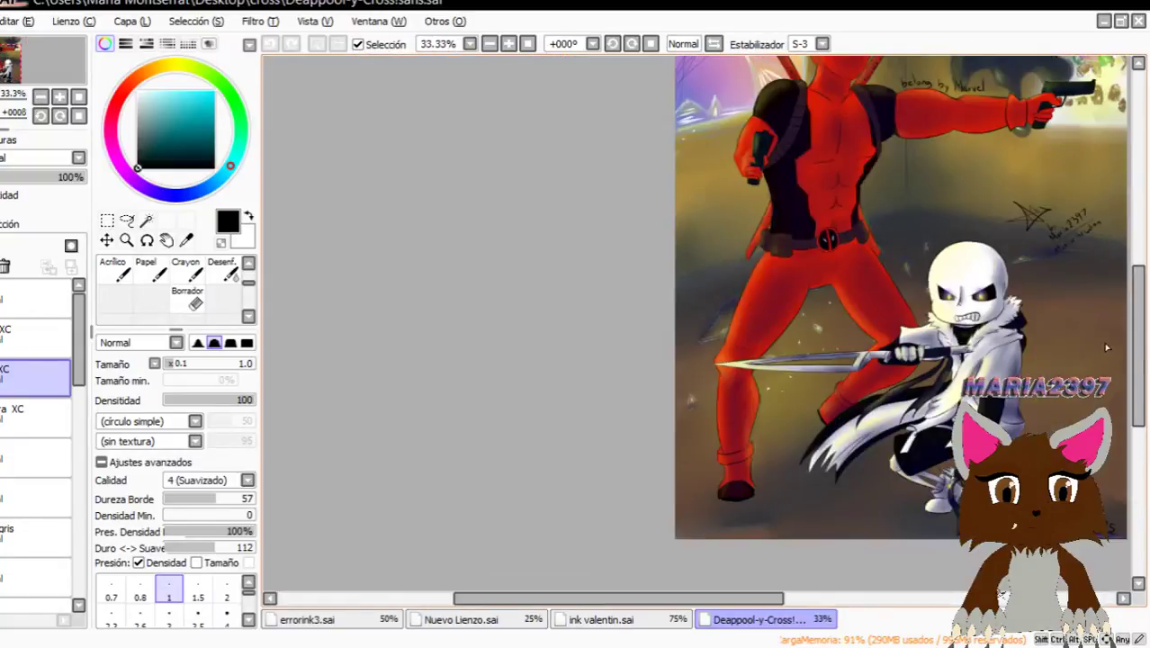
{"action": "scroll", "coordinate": [1105, 348], "scroll_direction": "up", "scroll_amount": 2}
Inspect Deadpool's mask, torso and outstretched arm, then compare both figures within the full composition.
{"action": "left_click_drag", "start_coordinate": [1143, 358], "coordinate": [1139, 288]}
{"action": "left_click_drag", "start_coordinate": [741, 601], "coordinate": [777, 596]}
{"action": "scroll", "coordinate": [805, 493], "scroll_direction": "down", "scroll_amount": 1}
{"action": "scroll", "coordinate": [806, 493], "scroll_direction": "up", "scroll_amount": 1}
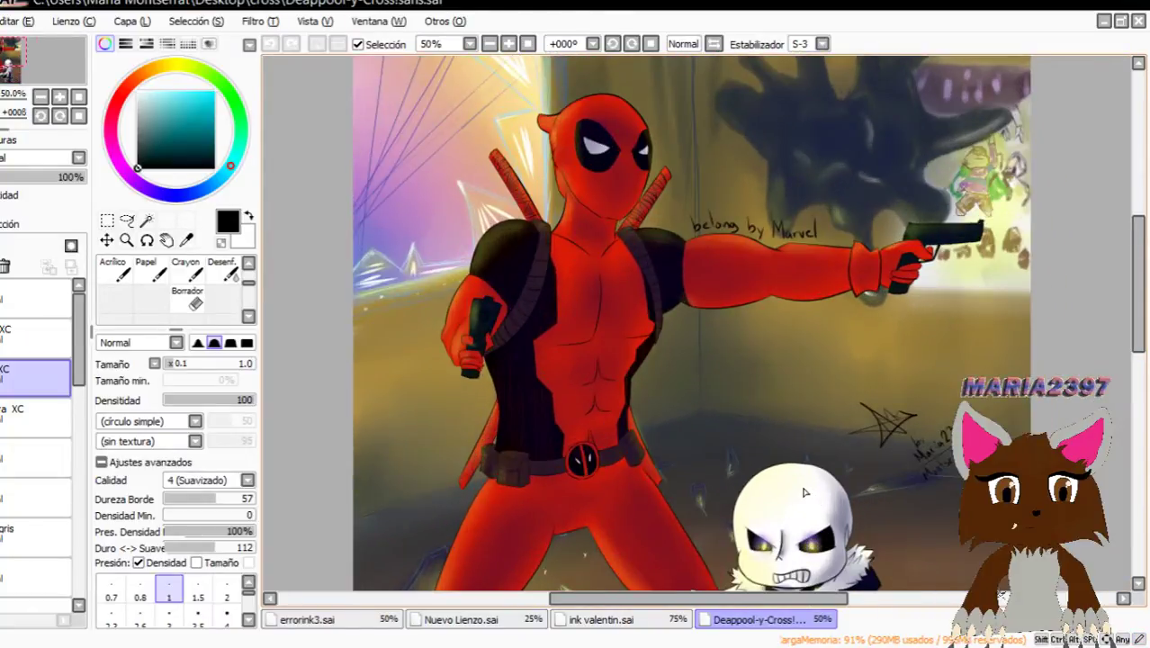
{"action": "mouse_move", "coordinate": [1143, 344]}
{"action": "left_mouse_down"}
{"action": "mouse_move", "coordinate": [1145, 380]}
{"action": "mouse_move", "coordinate": [1146, 329]}
{"action": "mouse_move", "coordinate": [1148, 353]}
{"action": "left_mouse_up"}
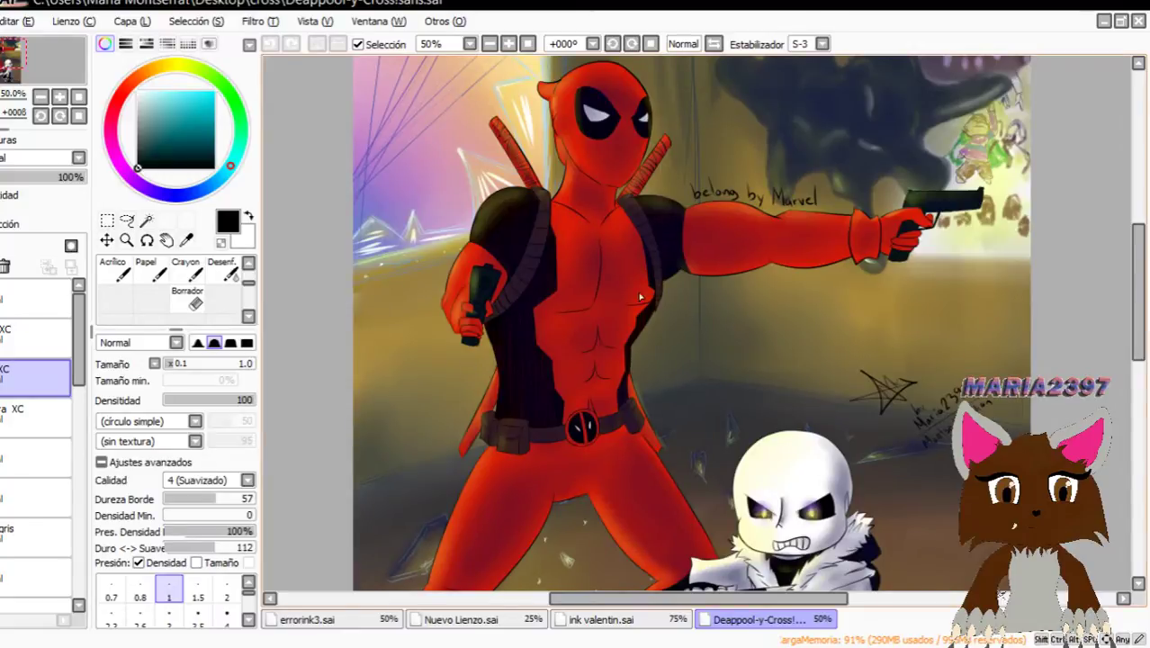
{"action": "scroll", "coordinate": [596, 352], "scroll_direction": "up", "scroll_amount": 2}
{"action": "scroll", "coordinate": [596, 353], "scroll_direction": "down", "scroll_amount": 2}
{"action": "scroll", "coordinate": [735, 409], "scroll_direction": "down", "scroll_amount": 2}
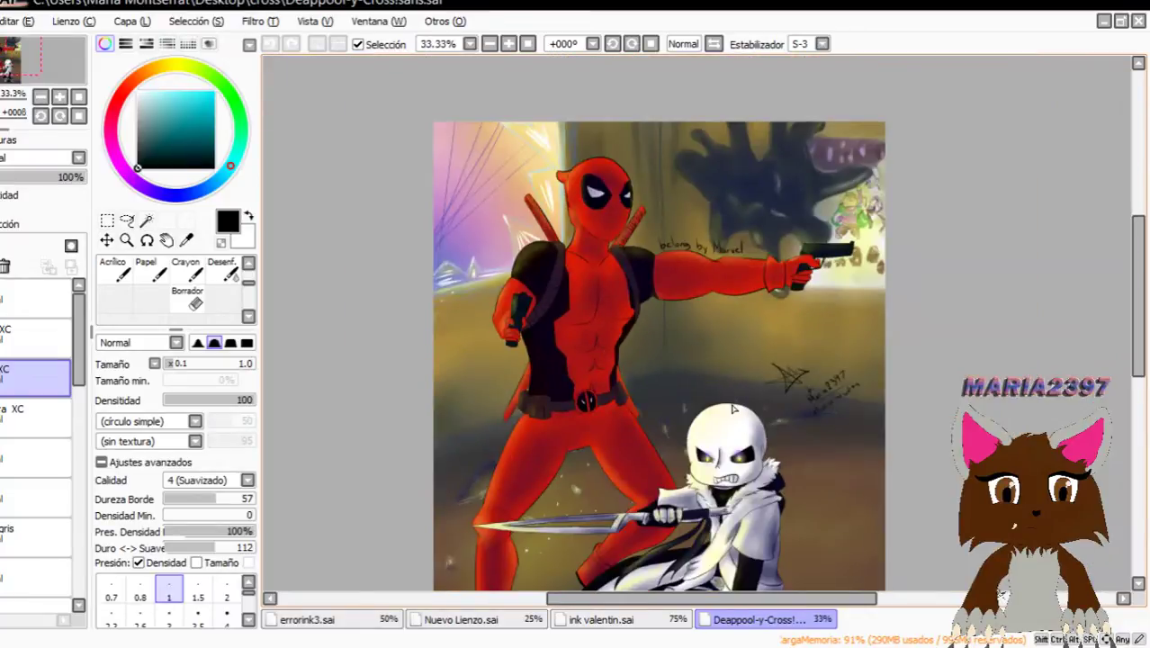
{"action": "scroll", "coordinate": [744, 427], "scroll_direction": "up", "scroll_amount": 3}
{"action": "scroll", "coordinate": [744, 427], "scroll_direction": "down", "scroll_amount": 4}
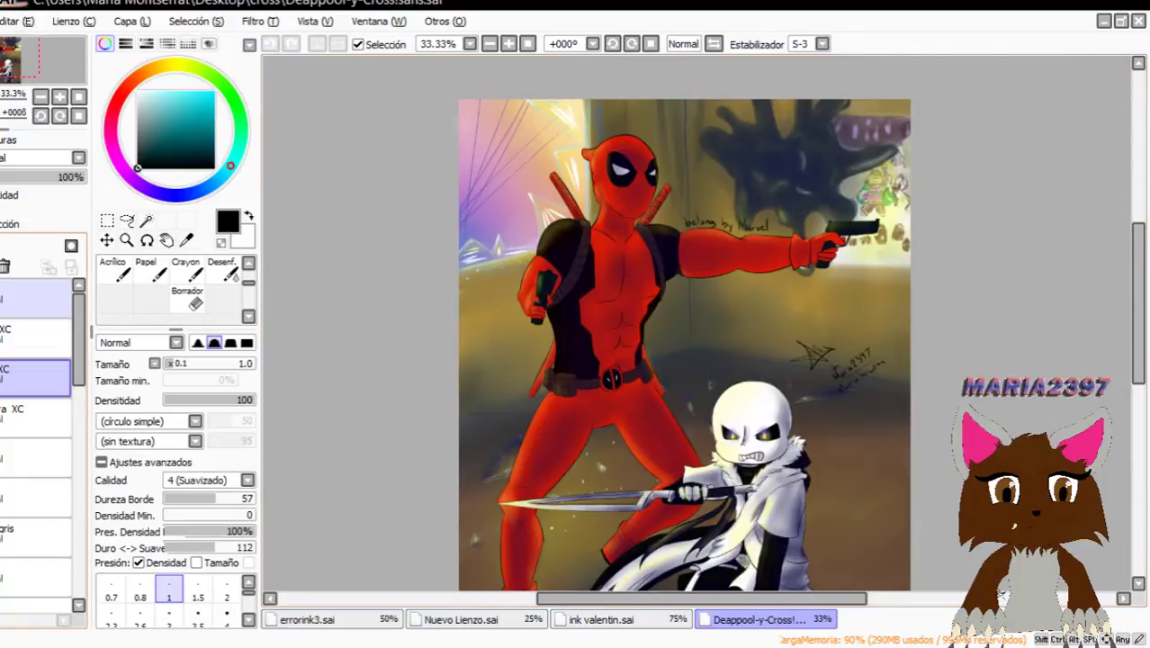
Inspect Deadpool's swords, the aimed pistol and the dark stain and child's drawing behind it, ending on both figures.
{"action": "scroll", "coordinate": [913, 329], "scroll_direction": "up", "scroll_amount": 1}
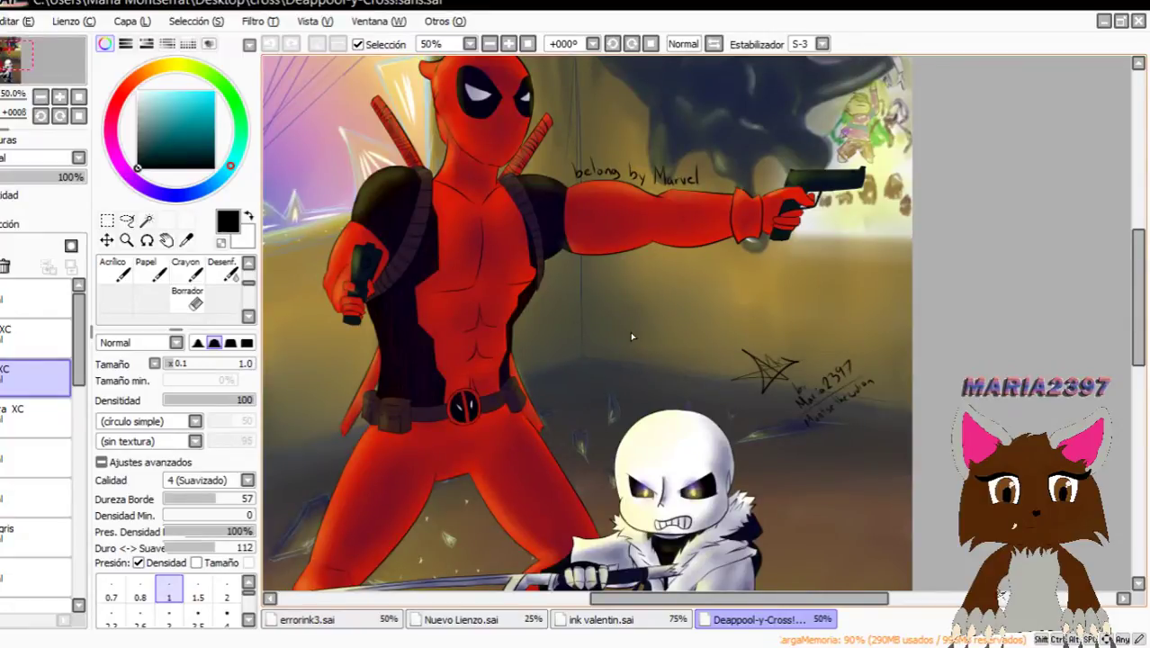
{"action": "scroll", "coordinate": [411, 212], "scroll_direction": "up", "scroll_amount": 1}
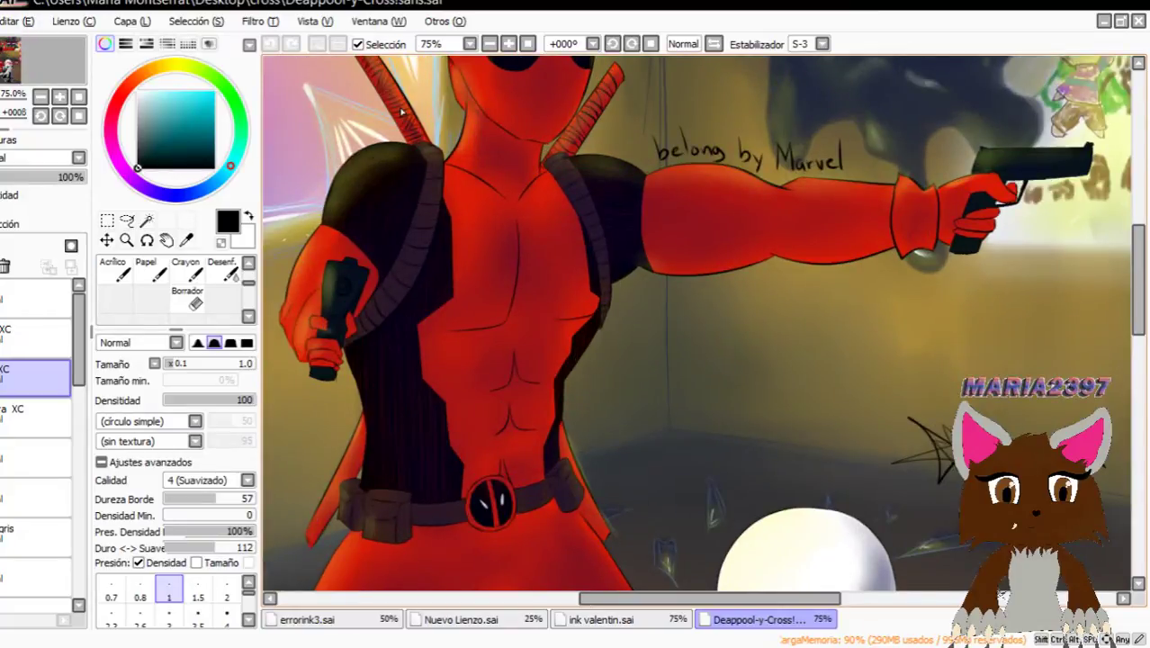
{"action": "scroll", "coordinate": [402, 112], "scroll_direction": "down", "scroll_amount": 1}
{"action": "mouse_move", "coordinate": [1141, 261]}
{"action": "left_mouse_down"}
{"action": "mouse_move", "coordinate": [1143, 358]}
{"action": "mouse_move", "coordinate": [1137, 268]}
{"action": "left_mouse_up"}
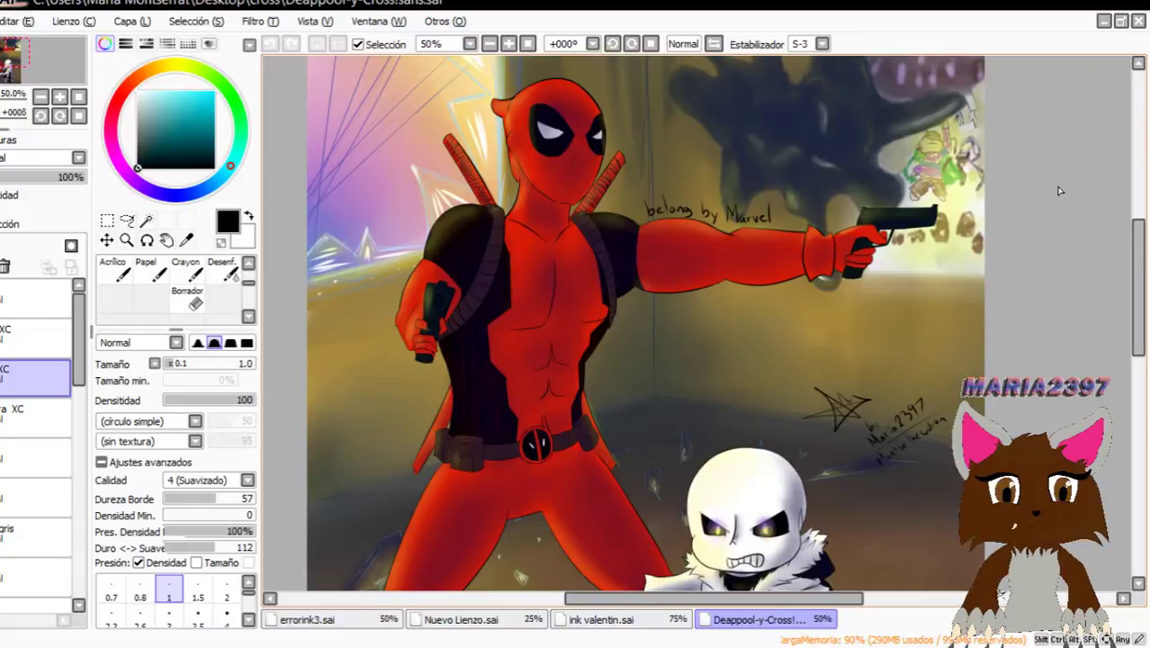
{"action": "scroll", "coordinate": [1061, 191], "scroll_direction": "up", "scroll_amount": 3}
{"action": "mouse_move", "coordinate": [1138, 203]}
{"action": "left_mouse_down"}
{"action": "mouse_move", "coordinate": [1137, 159]}
{"action": "mouse_move", "coordinate": [1139, 200]}
{"action": "left_mouse_up"}
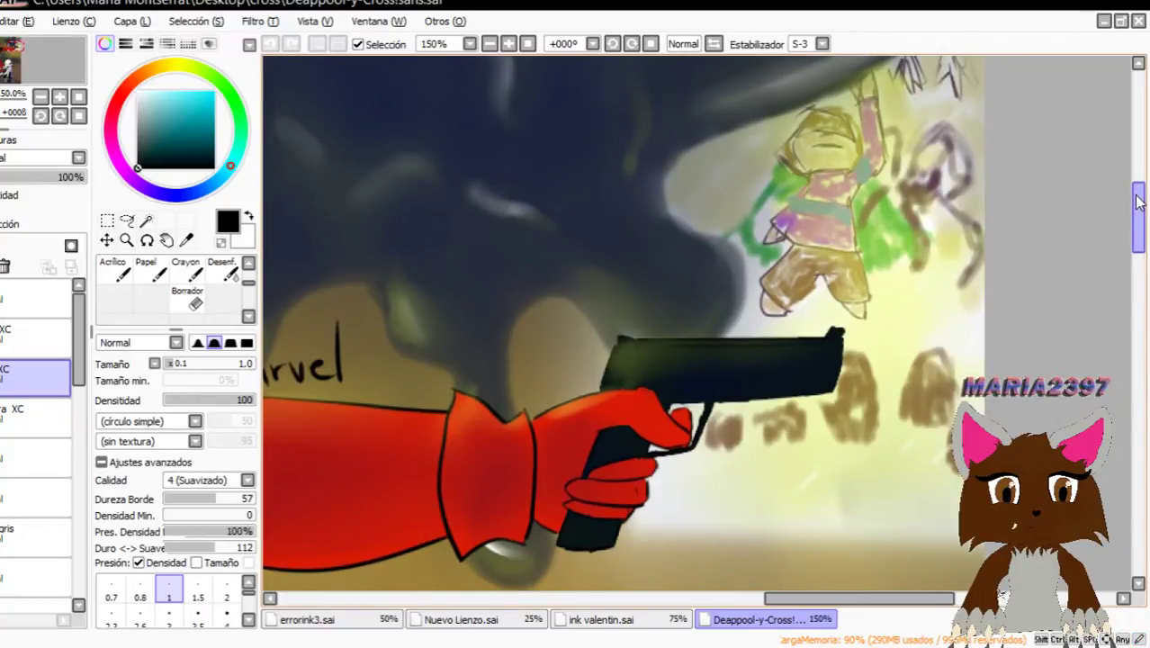
{"action": "left_click_drag", "start_coordinate": [1137, 199], "coordinate": [1137, 192]}
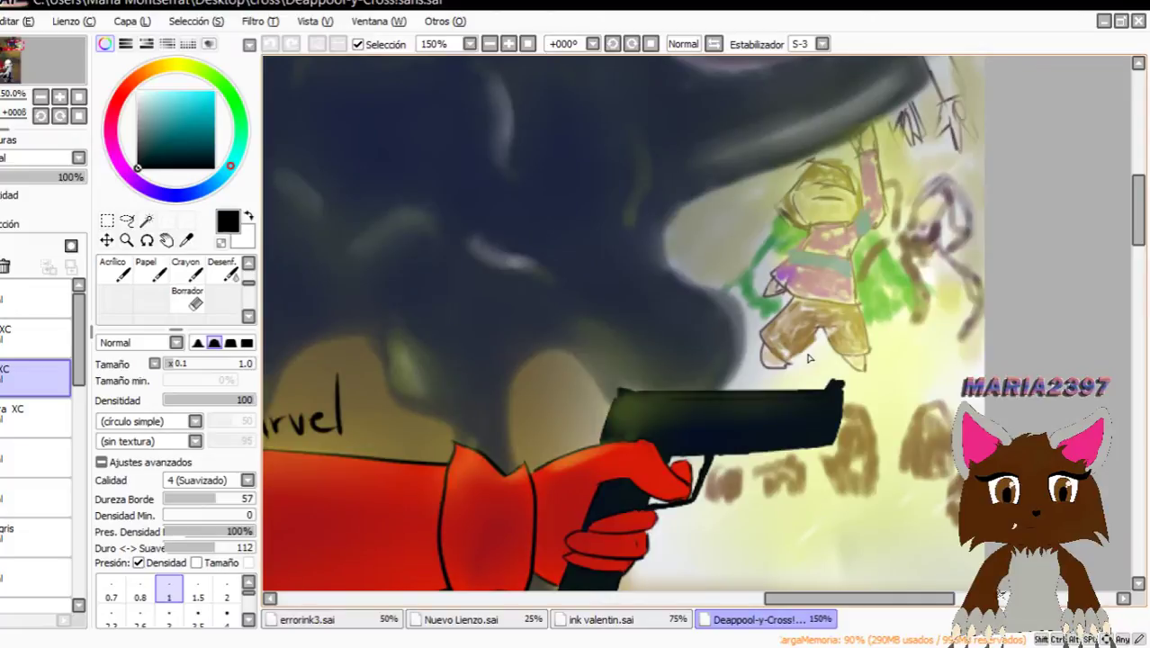
{"action": "scroll", "coordinate": [809, 358], "scroll_direction": "down", "scroll_amount": 4}
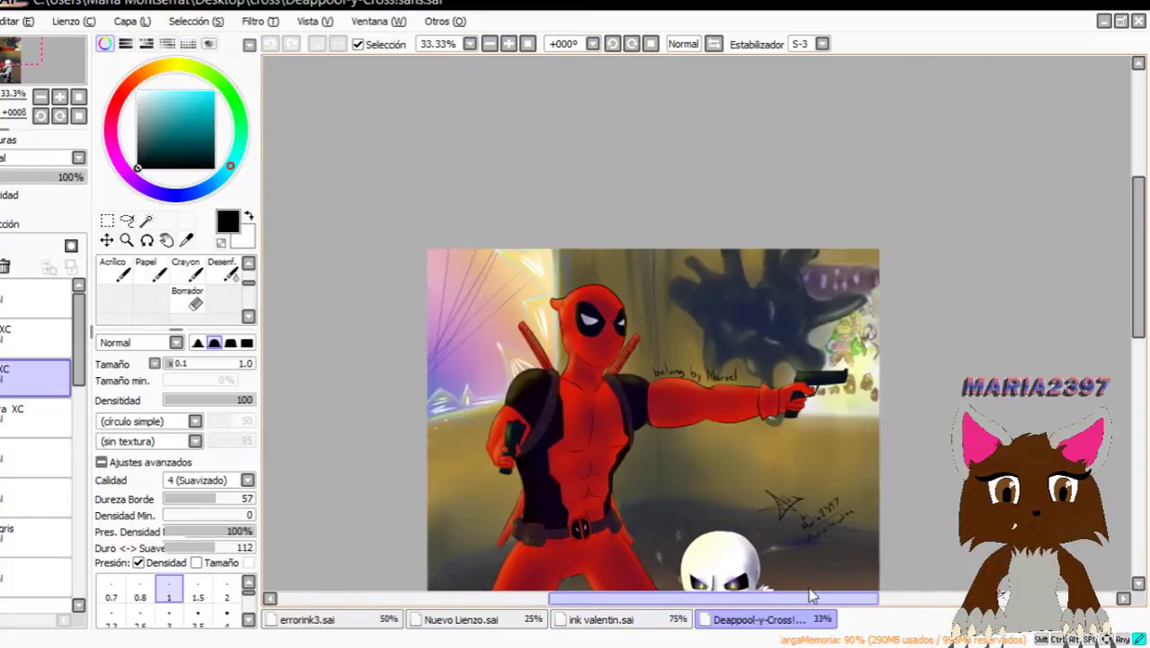
{"action": "left_click_drag", "start_coordinate": [810, 596], "coordinate": [795, 596]}
{"action": "left_click_drag", "start_coordinate": [1141, 252], "coordinate": [1147, 312]}
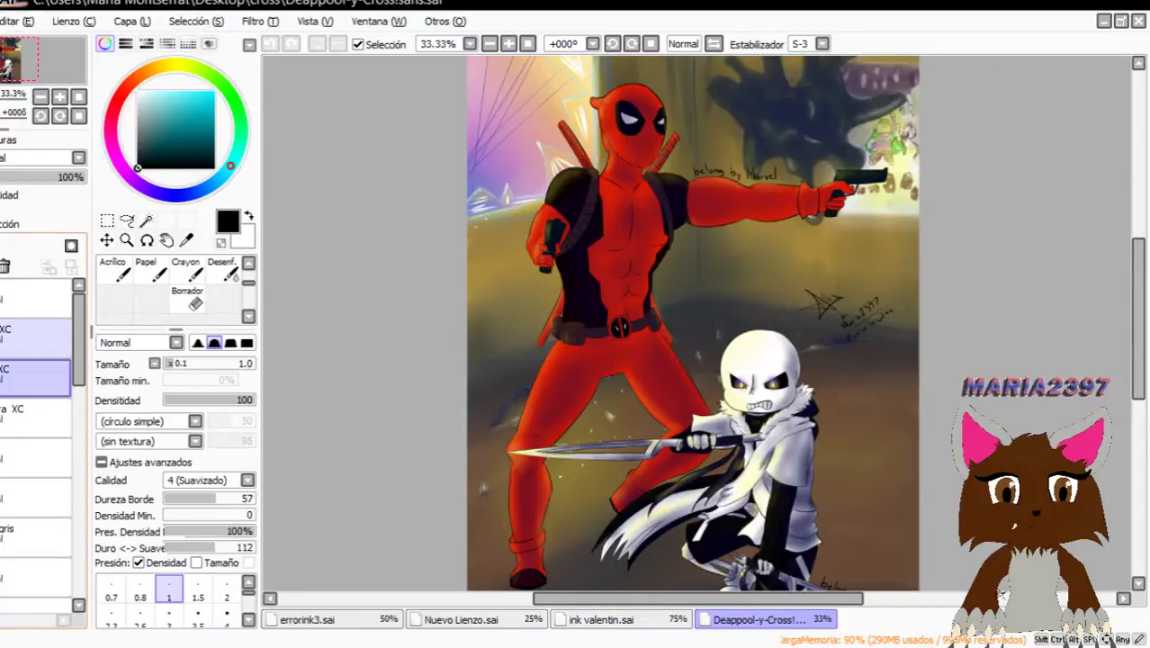
Hide the signature text layer together with Cross's shading and line-art layers.
{"action": "key", "text": "Delete"}
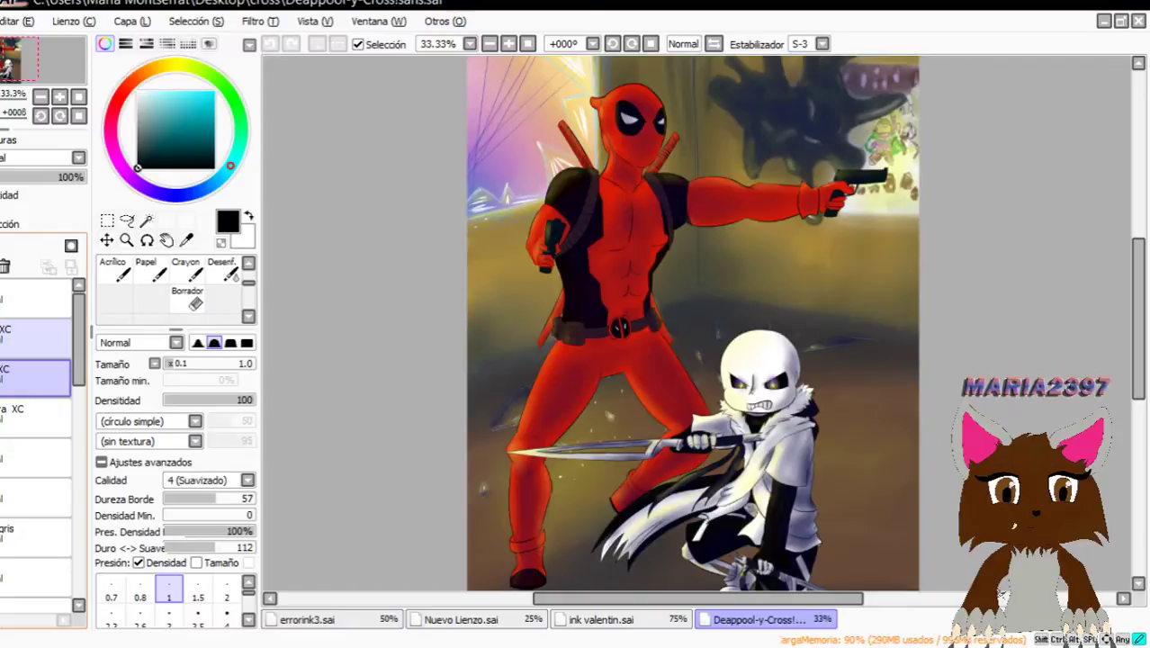
{"action": "left_click", "coordinate": [4, 458]}
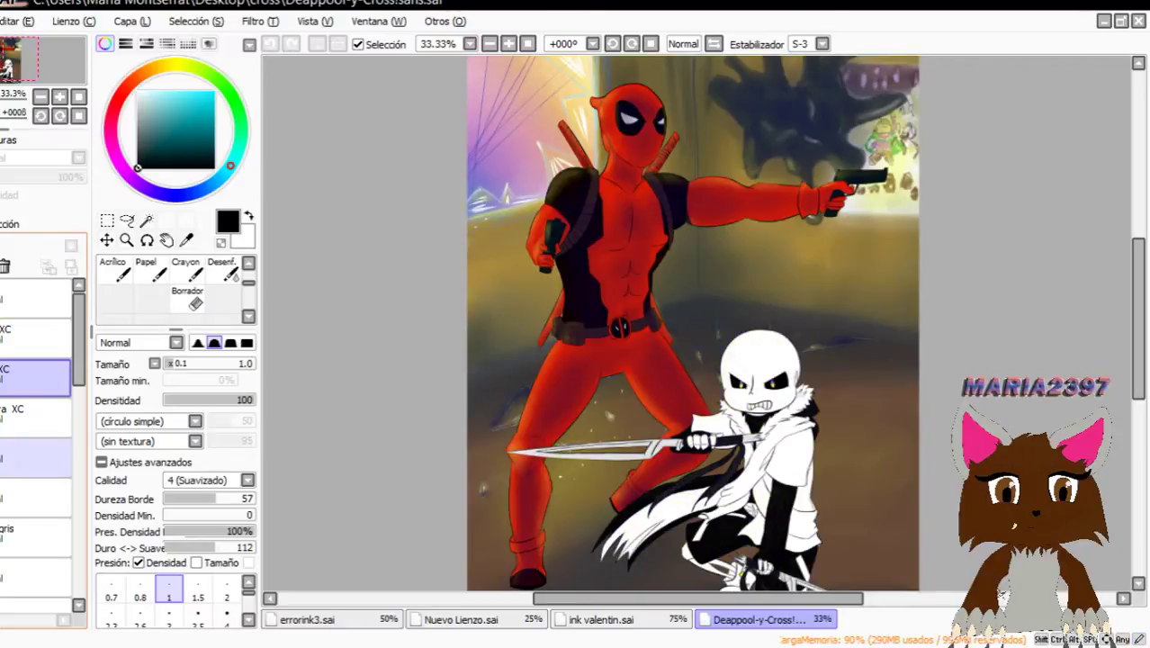
{"action": "left_click", "coordinate": [5, 497]}
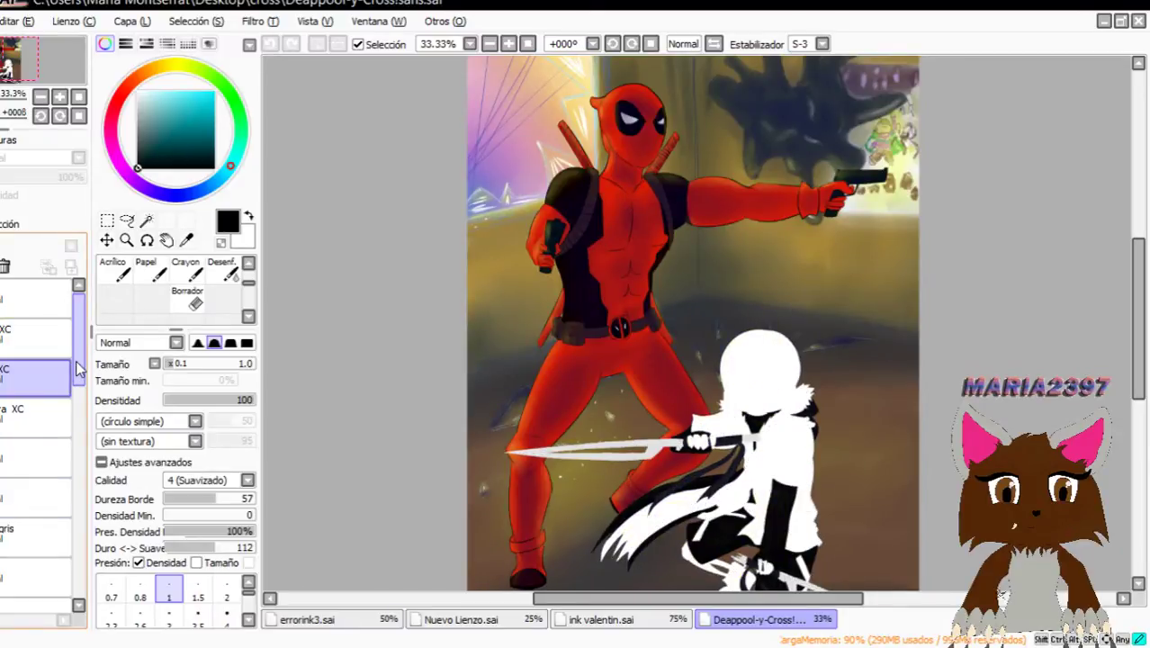
Hide Cross's remaining flat colour layers and the shading layer over Deadpool.
{"action": "scroll", "coordinate": [78, 369], "scroll_direction": "down", "scroll_amount": 5}
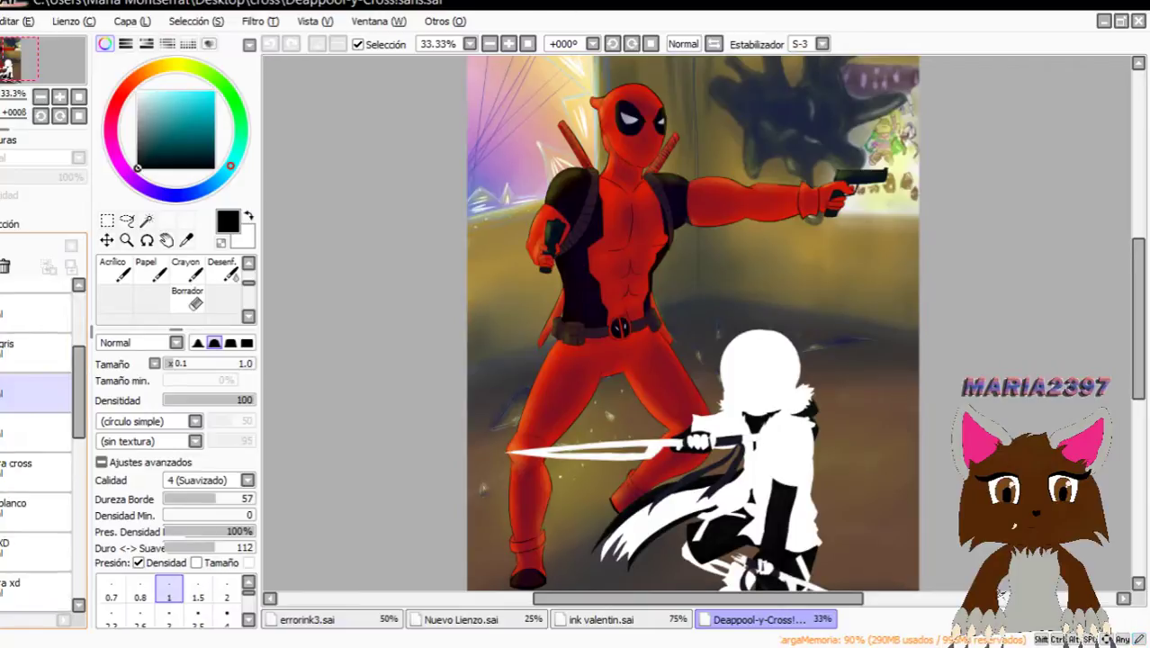
{"action": "left_click", "coordinate": [5, 392]}
{"action": "left_click", "coordinate": [4, 472]}
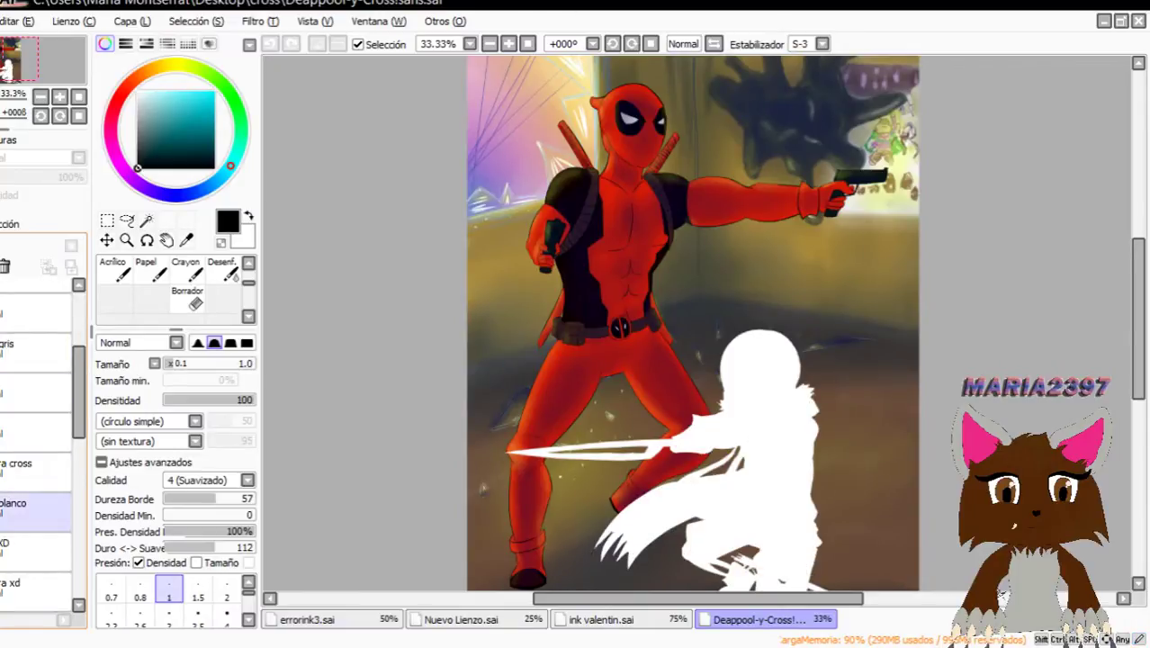
{"action": "left_click", "coordinate": [4, 512]}
{"action": "left_click", "coordinate": [4, 551]}
{"action": "left_click", "coordinate": [2, 543]}
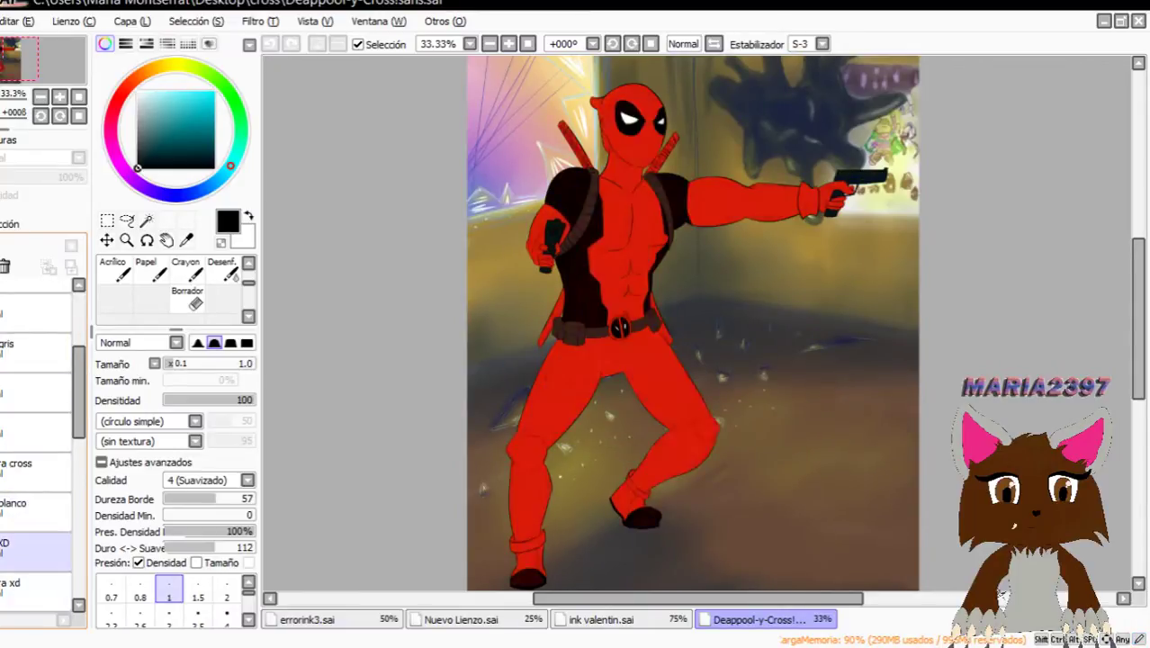
Hide Deadpool's line art and all his flat colour layers, leaving only the room background.
{"action": "scroll", "coordinate": [72, 517], "scroll_direction": "down", "scroll_amount": 7}
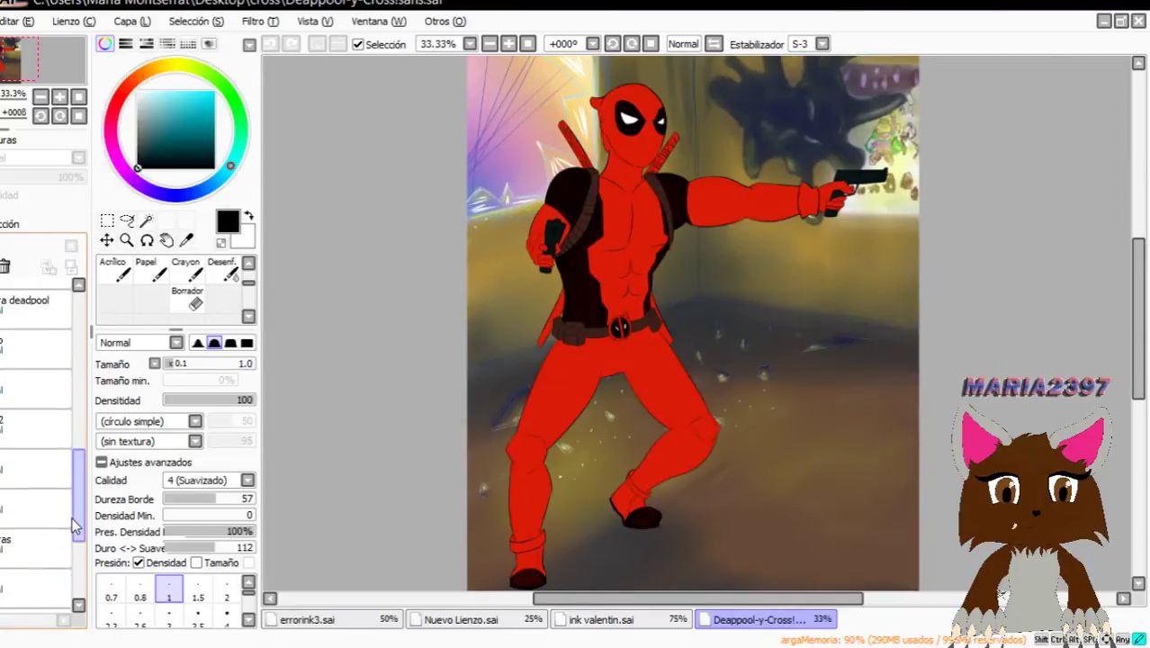
{"action": "left_click", "coordinate": [5, 382]}
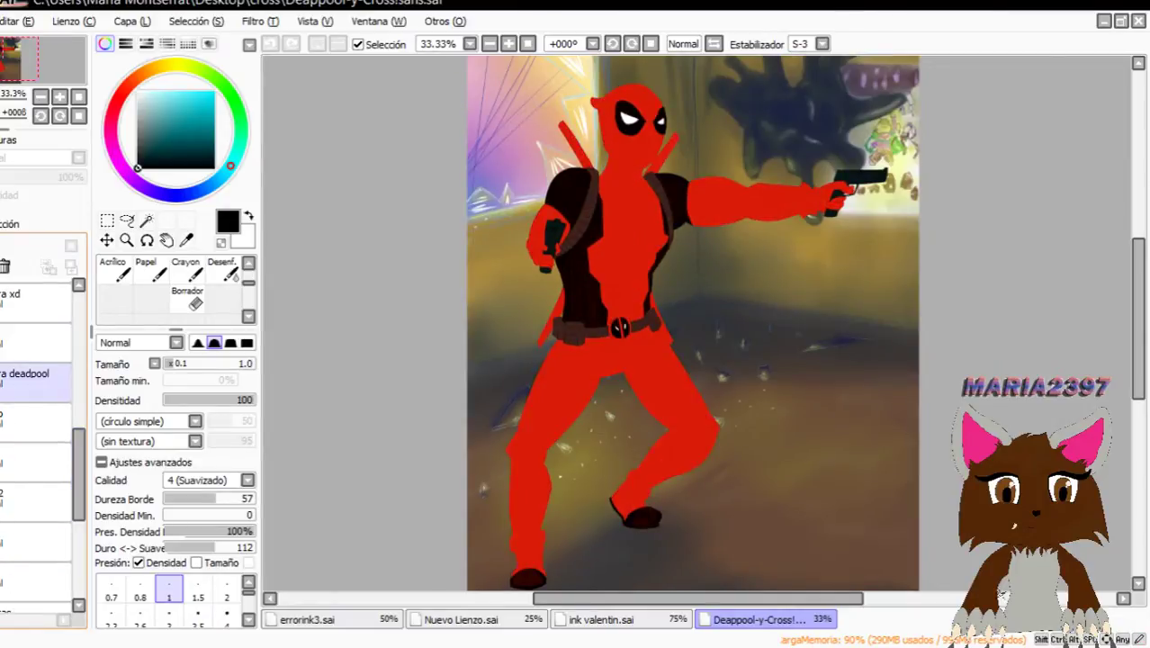
{"action": "left_click", "coordinate": [5, 463]}
{"action": "left_click", "coordinate": [4, 503]}
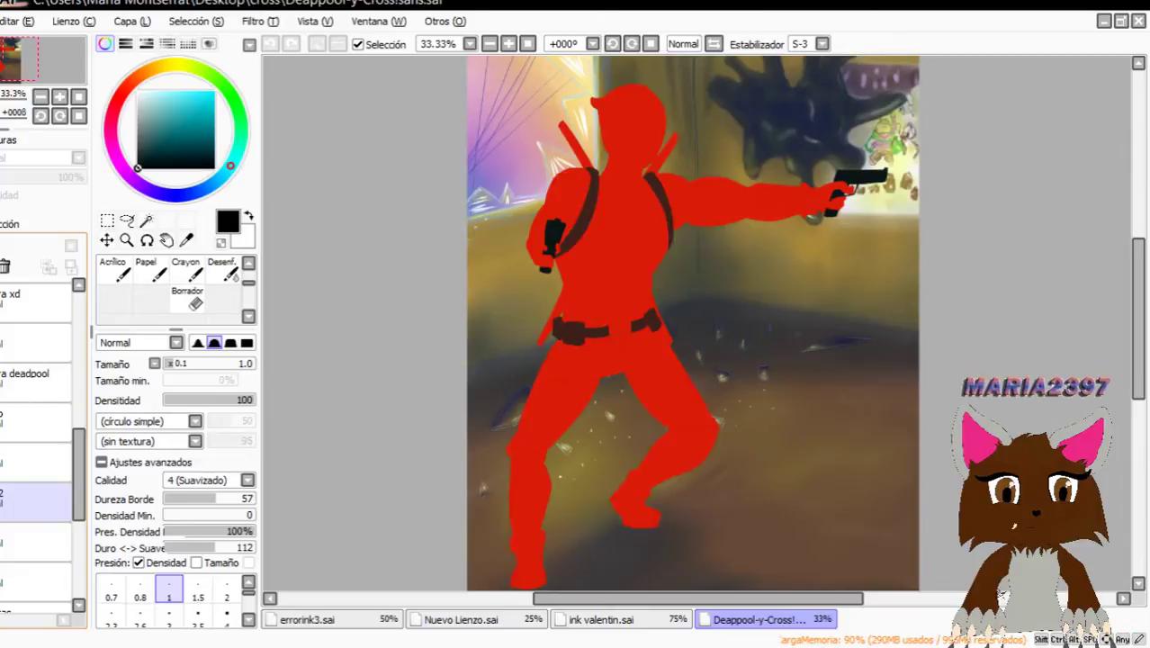
{"action": "left_click", "coordinate": [5, 542]}
{"action": "left_click", "coordinate": [5, 581]}
{"action": "left_click", "coordinate": [5, 542]}
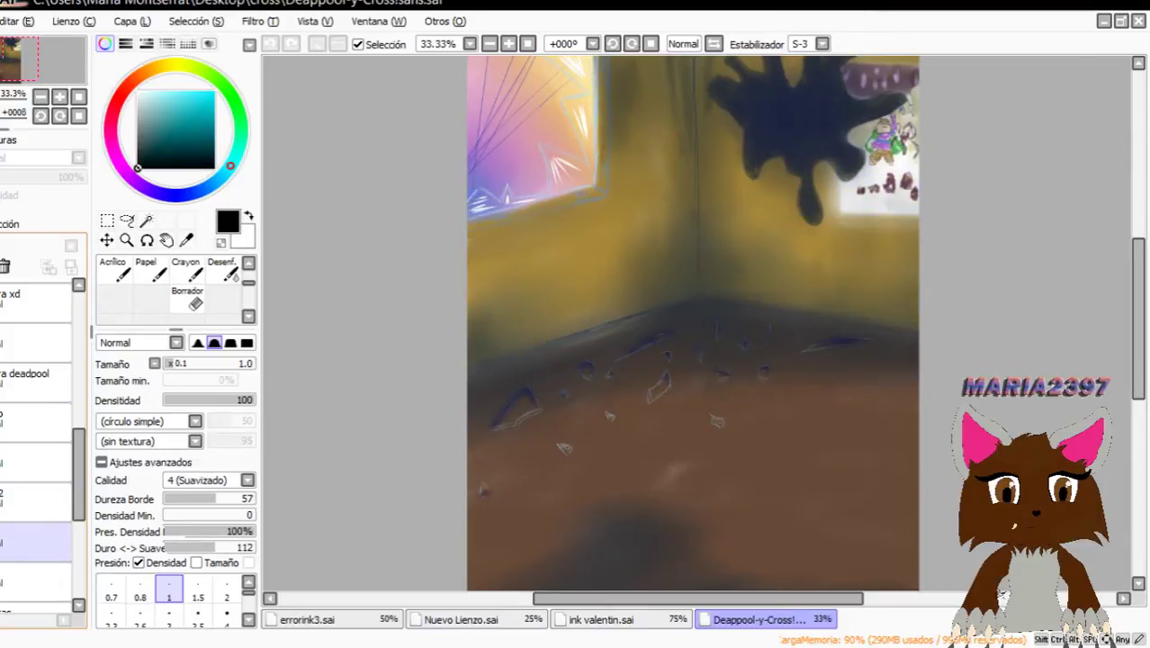
Hide the room background layers to leave a blank white canvas.
{"action": "scroll", "coordinate": [36, 450], "scroll_direction": "down", "scroll_amount": 3}
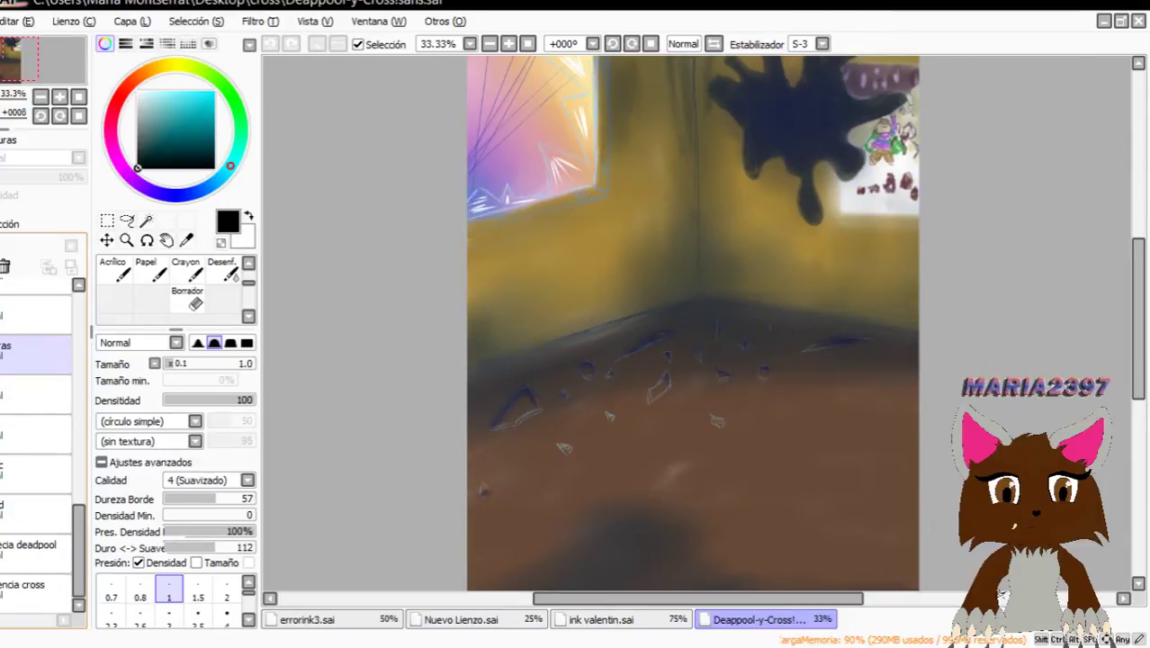
{"action": "left_click", "coordinate": [2, 352]}
{"action": "left_click", "coordinate": [2, 394]}
{"action": "left_click", "coordinate": [2, 513]}
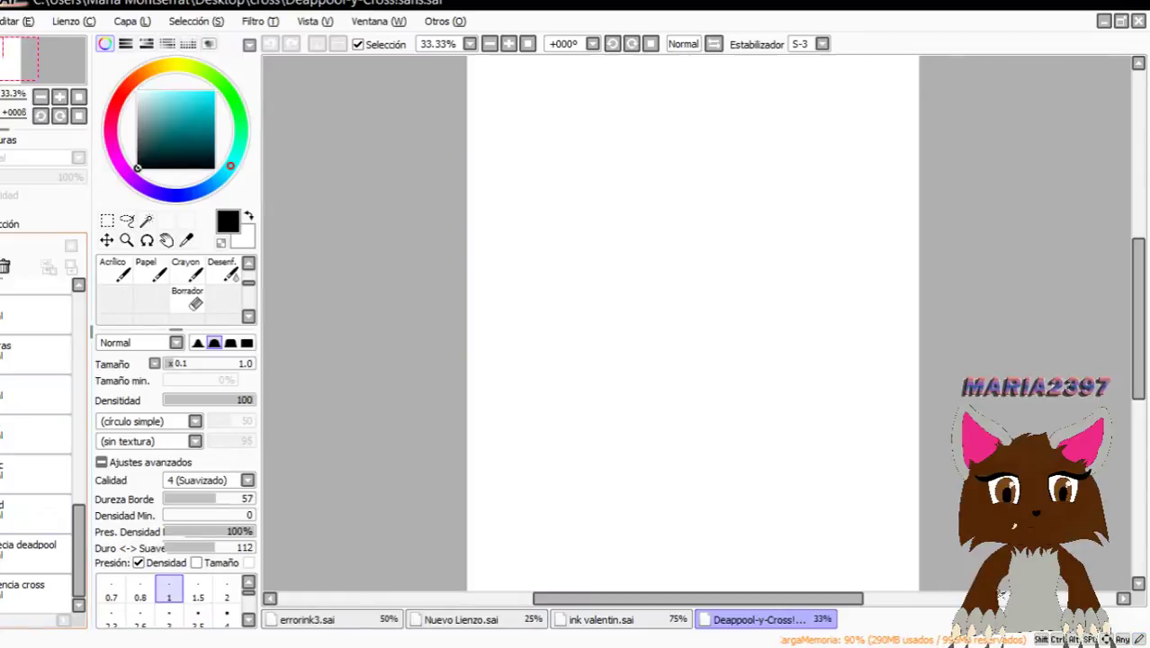
Show the Cross sketch layer and raise its opacity to 100%.
{"action": "left_click", "coordinate": [35, 594]}
{"action": "left_click", "coordinate": [2, 594]}
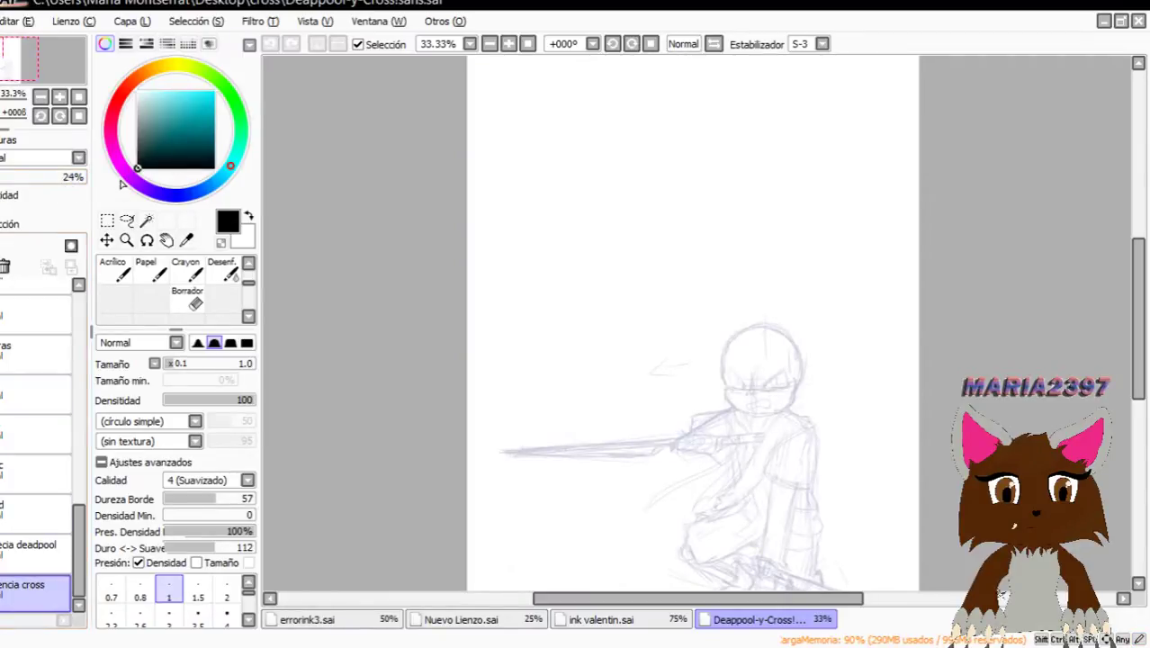
{"action": "left_click_drag", "start_coordinate": [72, 179], "coordinate": [95, 183]}
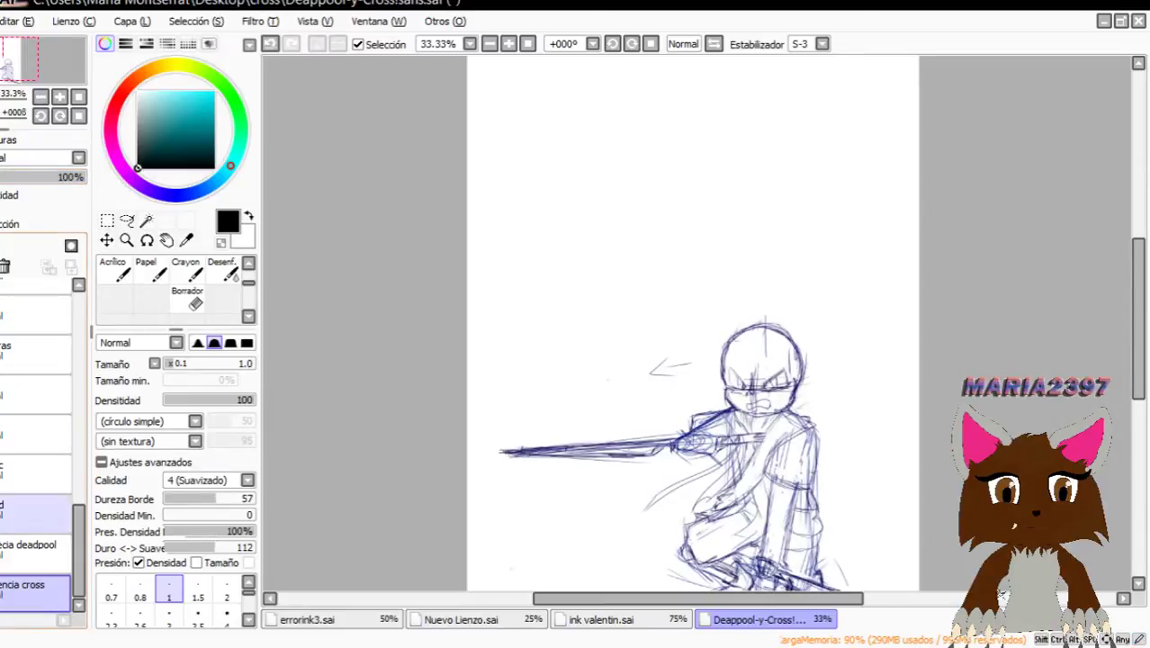
Show the Deadpool sketch layer and raise its opacity to 100%, framing both sketches together.
{"action": "left_click", "coordinate": [2, 554]}
{"action": "left_click", "coordinate": [27, 548]}
{"action": "left_click", "coordinate": [56, 180]}
{"action": "left_click_drag", "start_coordinate": [54, 180], "coordinate": [118, 180]}
{"action": "scroll", "coordinate": [656, 279], "scroll_direction": "down", "scroll_amount": 2}
{"action": "scroll", "coordinate": [635, 268], "scroll_direction": "up", "scroll_amount": 2}
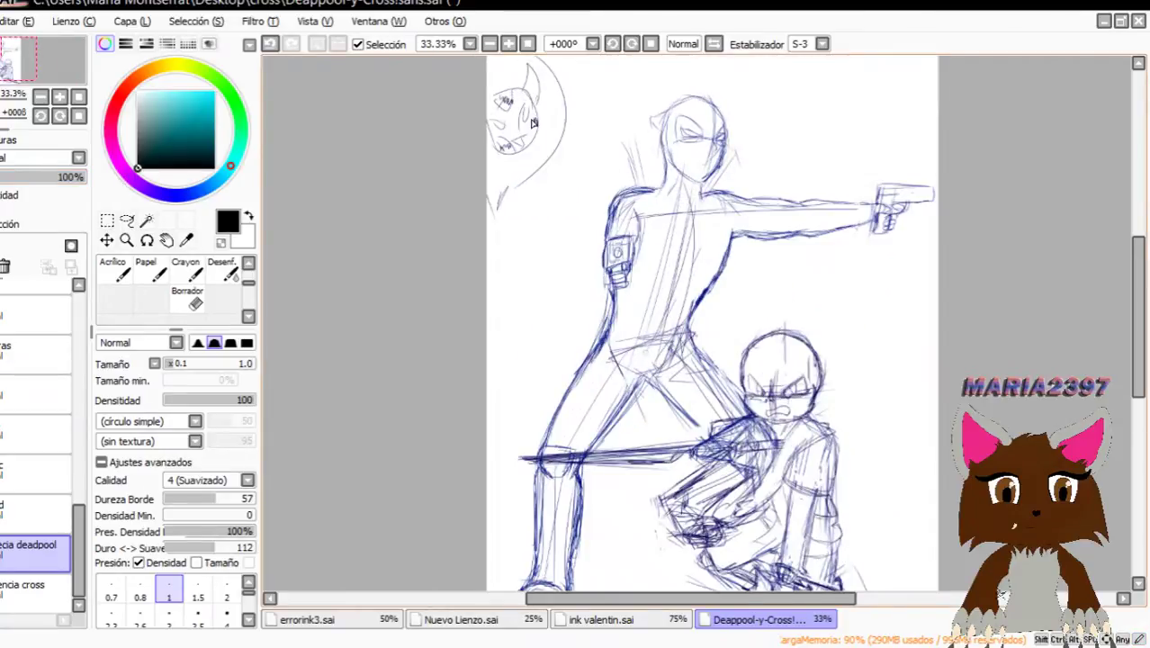
Examine the rough pose sketches of Deadpool and Cross from their heads down to their feet.
{"action": "scroll", "coordinate": [538, 104], "scroll_direction": "up", "scroll_amount": 4}
{"action": "scroll", "coordinate": [579, 151], "scroll_direction": "down", "scroll_amount": 4}
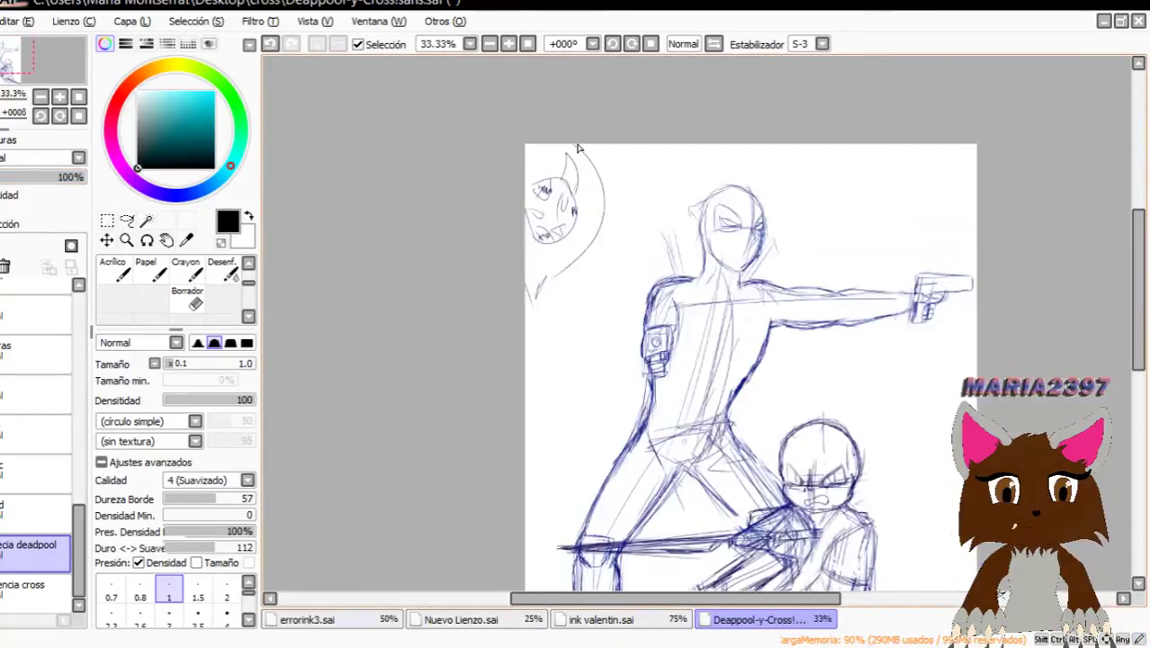
{"action": "scroll", "coordinate": [576, 144], "scroll_direction": "up", "scroll_amount": 2}
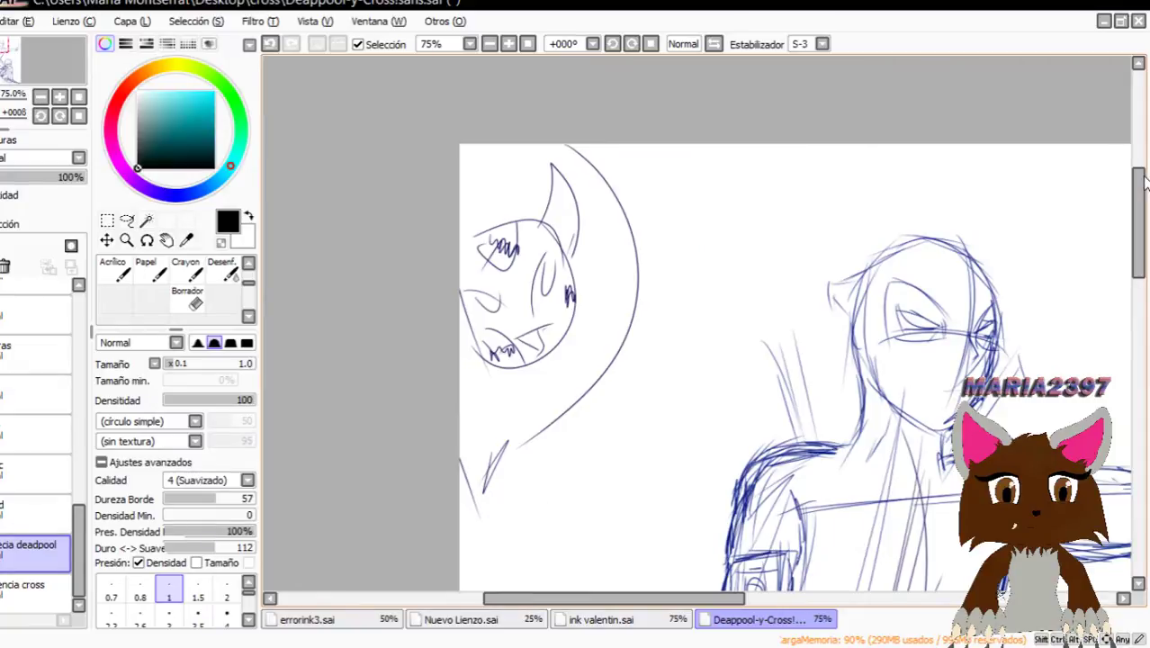
{"action": "left_click_drag", "start_coordinate": [1145, 180], "coordinate": [1145, 290]}
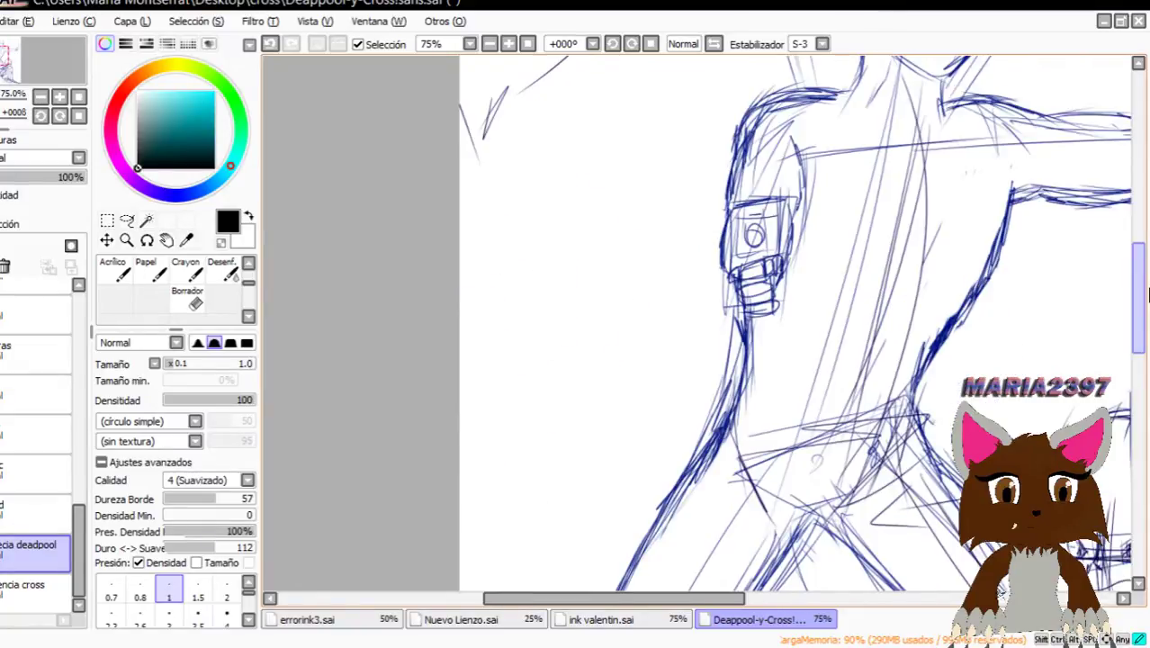
{"action": "scroll", "coordinate": [898, 177], "scroll_direction": "down", "scroll_amount": 3}
{"action": "scroll", "coordinate": [909, 135], "scroll_direction": "up", "scroll_amount": 2}
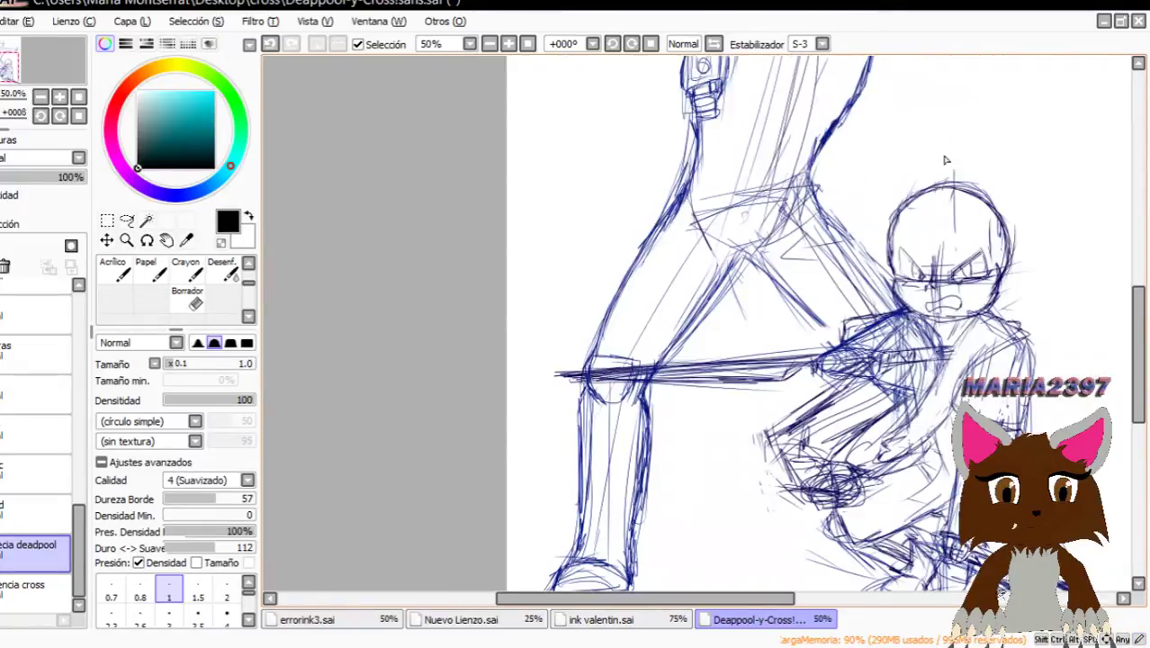
{"action": "mouse_move", "coordinate": [1147, 389]}
{"action": "left_mouse_down"}
{"action": "mouse_move", "coordinate": [1147, 306]}
{"action": "mouse_move", "coordinate": [1147, 394]}
{"action": "left_mouse_up"}
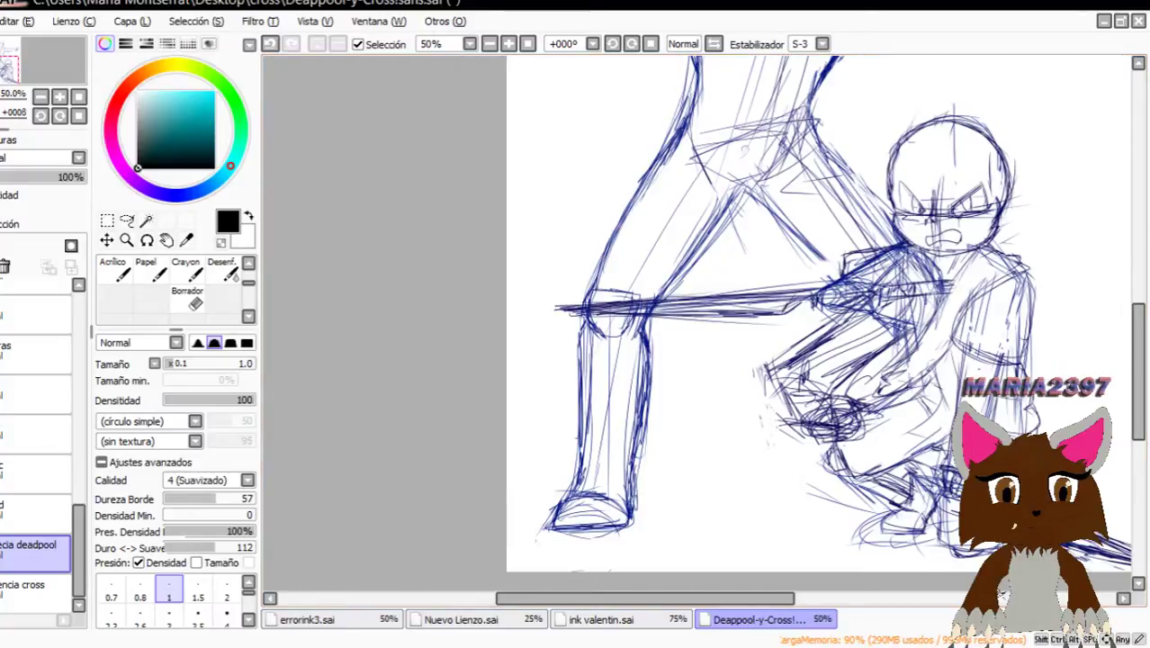
{"action": "left_click_drag", "start_coordinate": [1137, 361], "coordinate": [1132, 309]}
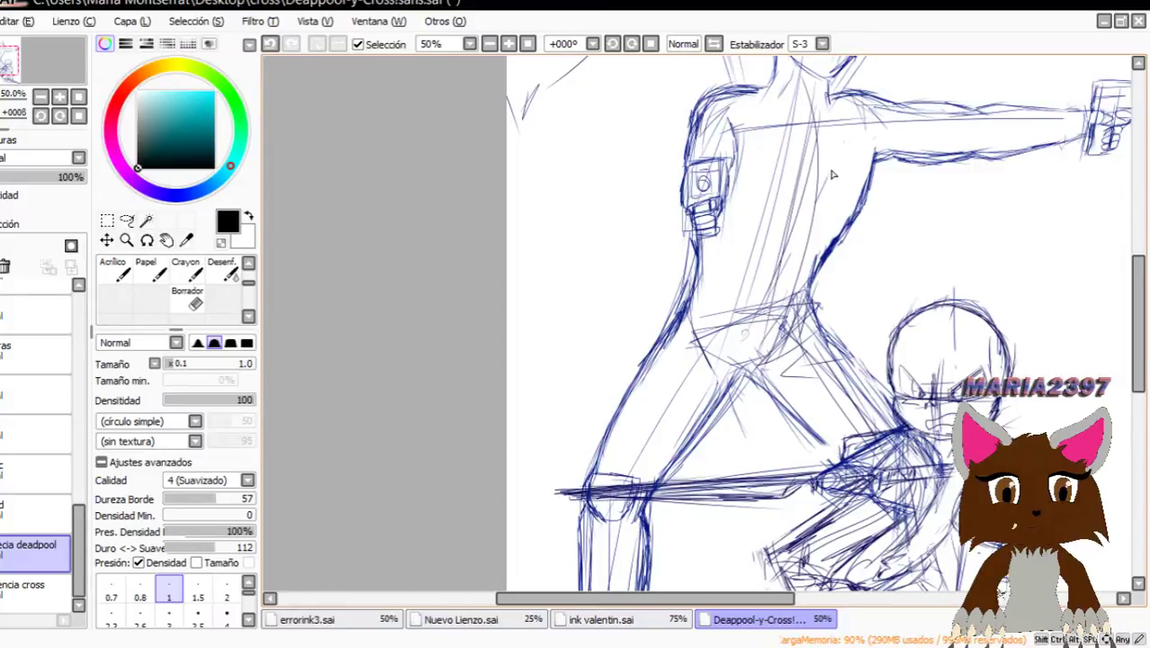
{"action": "mouse_move", "coordinate": [1139, 302]}
{"action": "left_mouse_down"}
{"action": "mouse_move", "coordinate": [1139, 265]}
{"action": "mouse_move", "coordinate": [1143, 324]}
{"action": "left_mouse_up"}
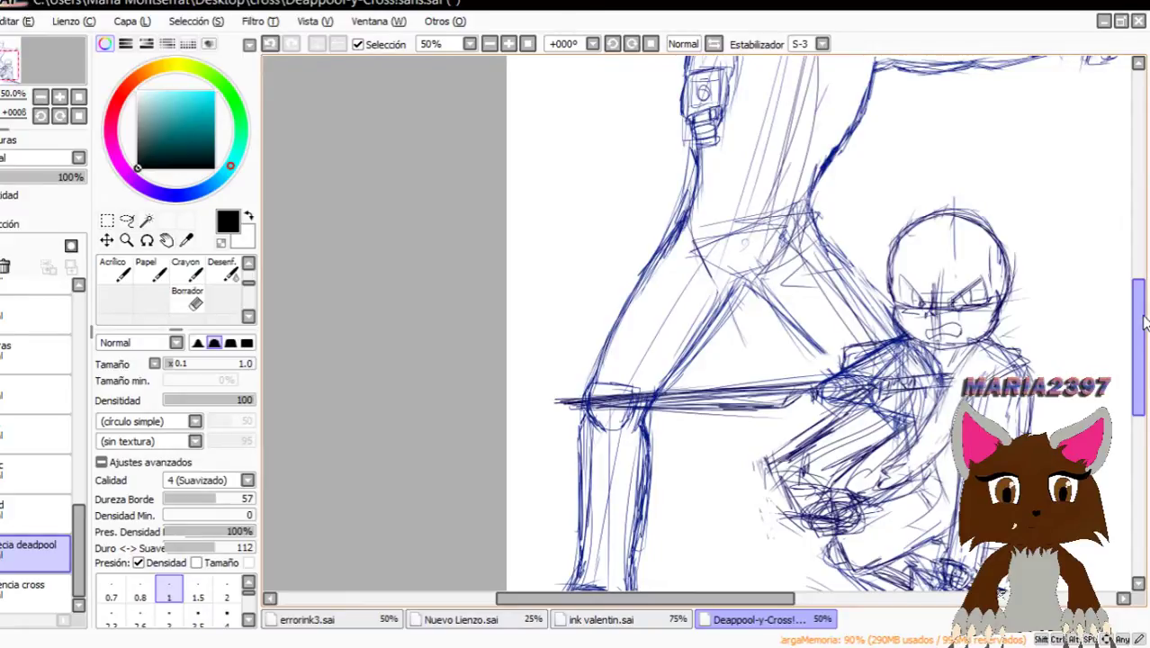
{"action": "left_click_drag", "start_coordinate": [1141, 321], "coordinate": [1142, 359]}
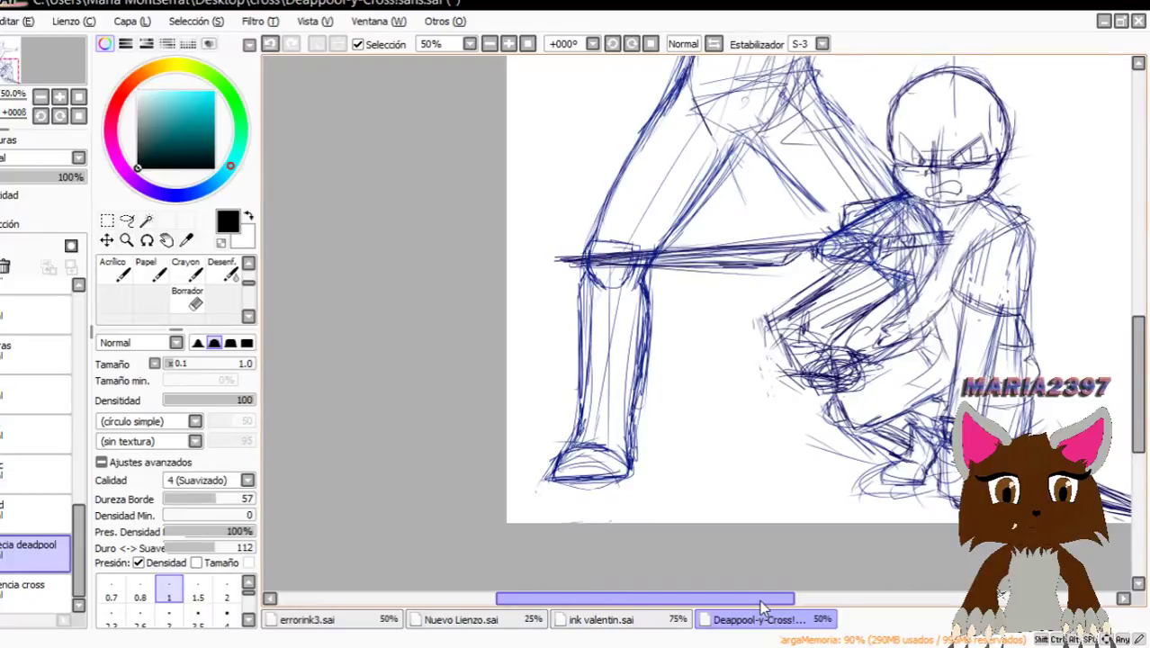
{"action": "left_click_drag", "start_coordinate": [760, 607], "coordinate": [827, 607]}
{"action": "left_click_drag", "start_coordinate": [1138, 398], "coordinate": [1136, 383]}
{"action": "left_click_drag", "start_coordinate": [1133, 322], "coordinate": [1141, 296]}
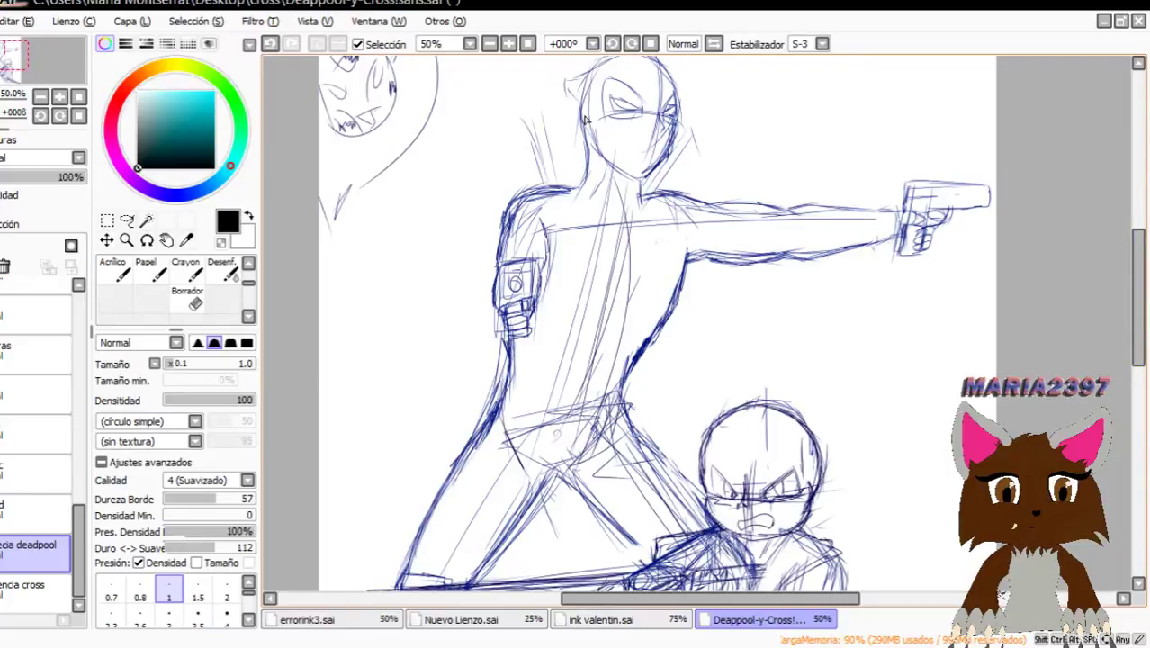
Lower the opacity of the rough Deadpool sketch layer to 52% and the rough Cross sketch layer to 50%.
{"action": "left_click", "coordinate": [32, 179]}
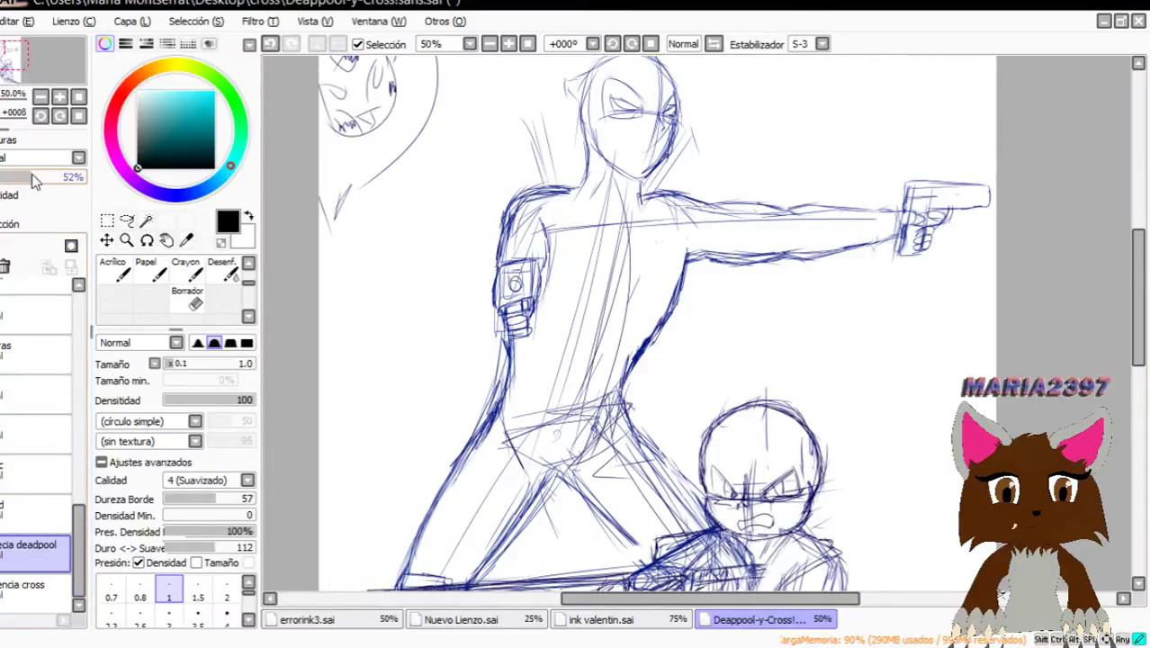
{"action": "left_click", "coordinate": [31, 175]}
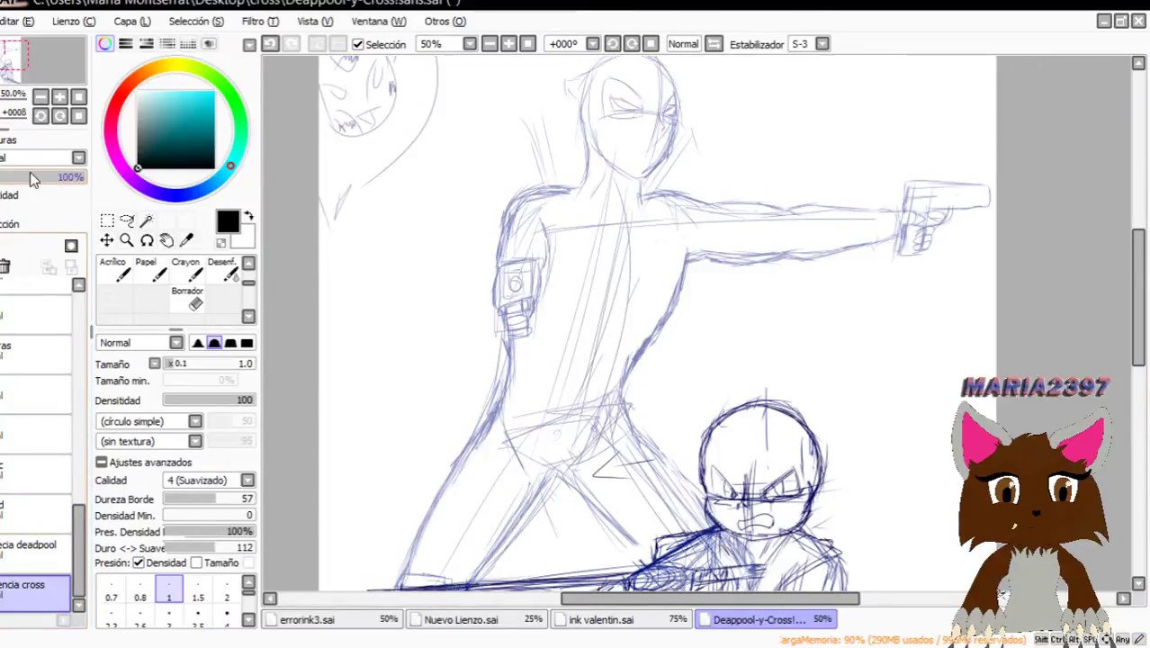
{"action": "left_click", "coordinate": [14, 580]}
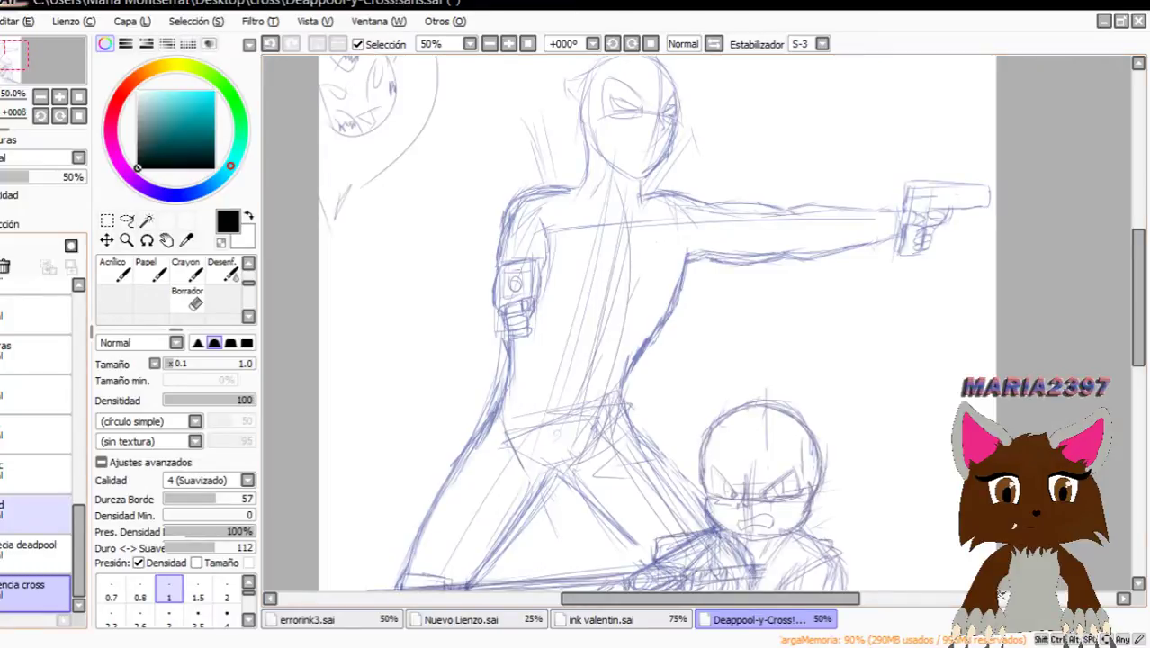
Show the detailed Deadpool sketch layer and raise its opacity to 100%.
{"action": "left_click", "coordinate": [2, 513]}
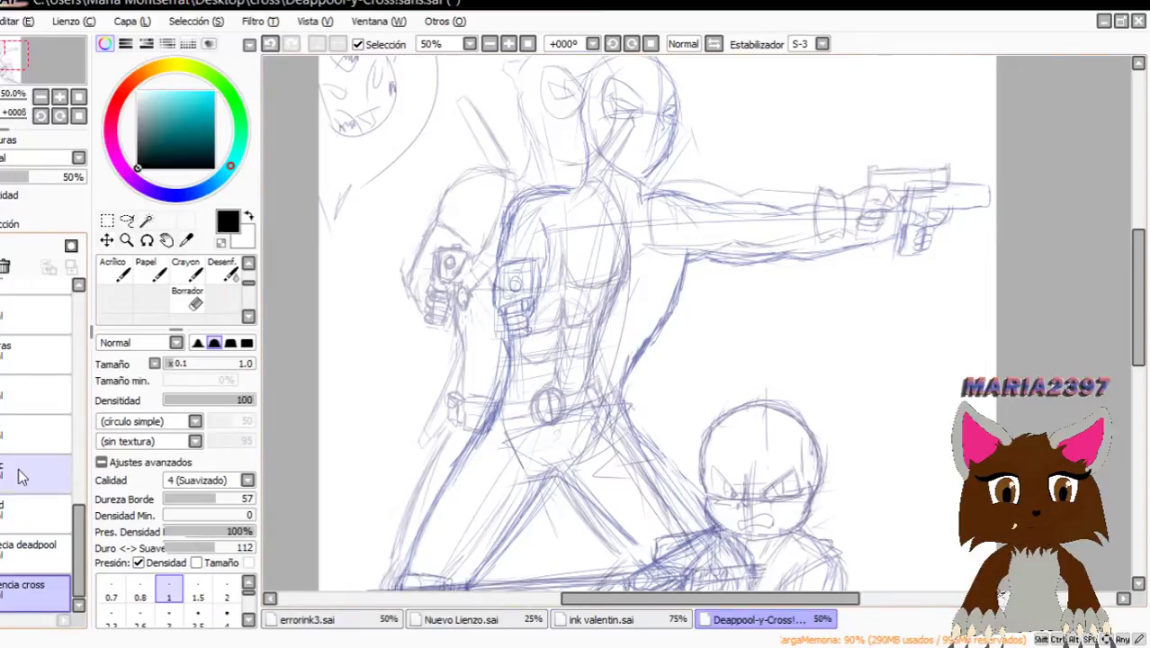
{"action": "left_click", "coordinate": [3, 515]}
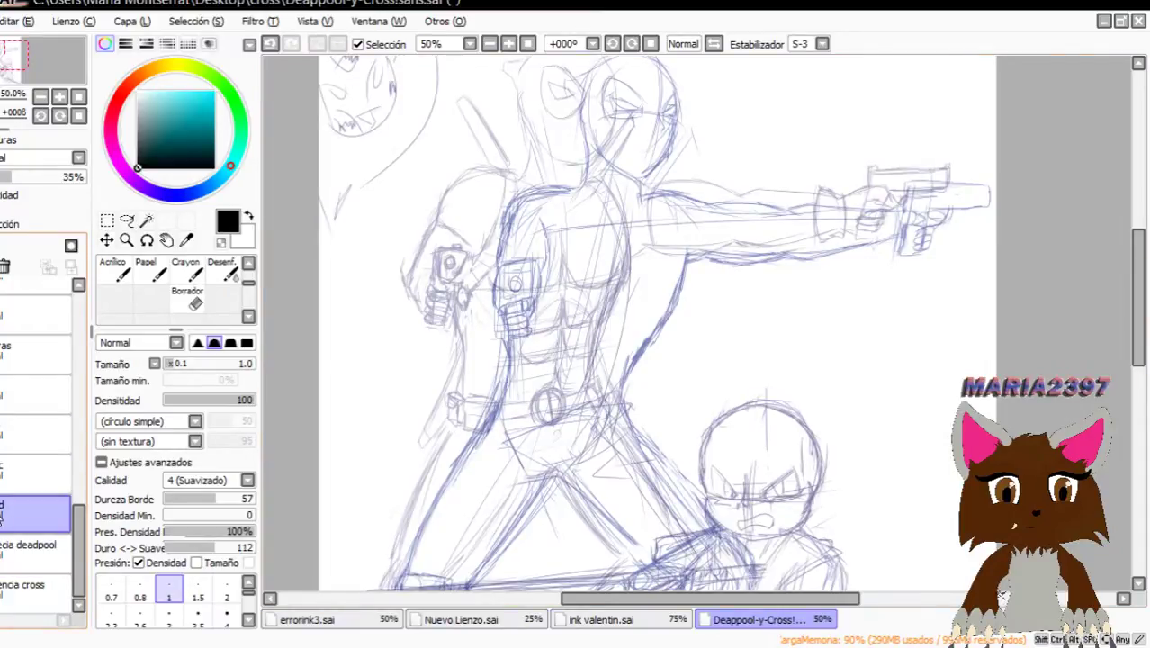
{"action": "mouse_move", "coordinate": [32, 177]}
{"action": "left_mouse_down"}
{"action": "mouse_move", "coordinate": [59, 179]}
{"action": "mouse_move", "coordinate": [18, 180]}
{"action": "mouse_move", "coordinate": [87, 178]}
{"action": "left_mouse_up"}
{"action": "scroll", "coordinate": [630, 261], "scroll_direction": "down", "scroll_amount": 1}
{"action": "scroll", "coordinate": [619, 238], "scroll_direction": "up", "scroll_amount": 1}
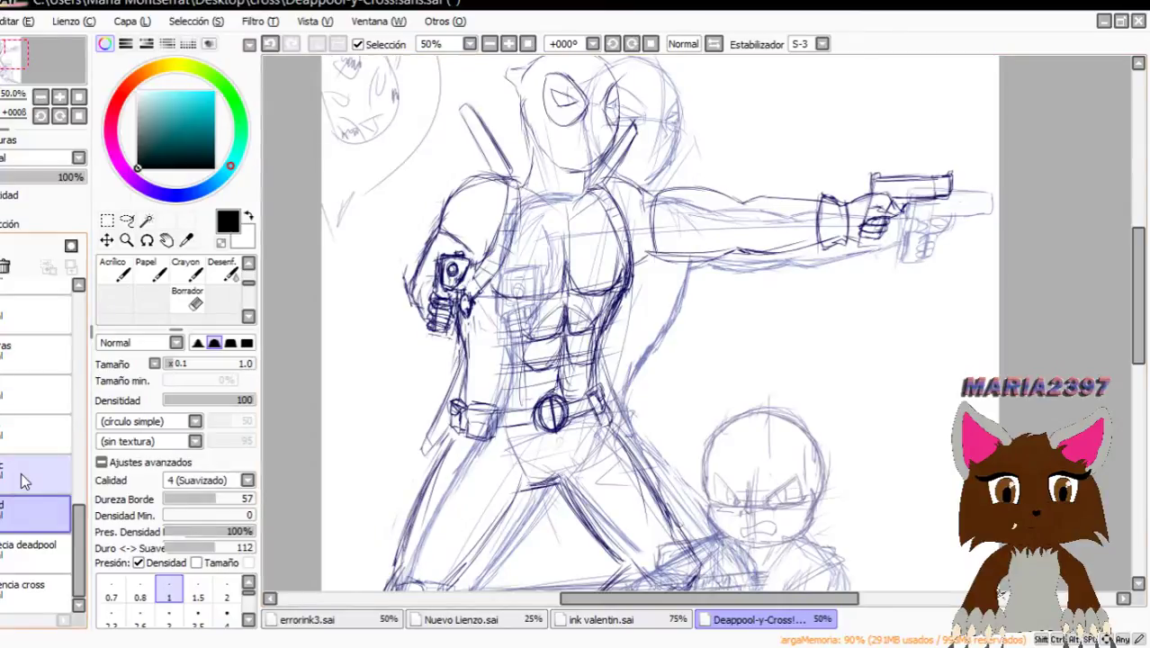
{"action": "scroll", "coordinate": [583, 200], "scroll_direction": "up", "scroll_amount": 1}
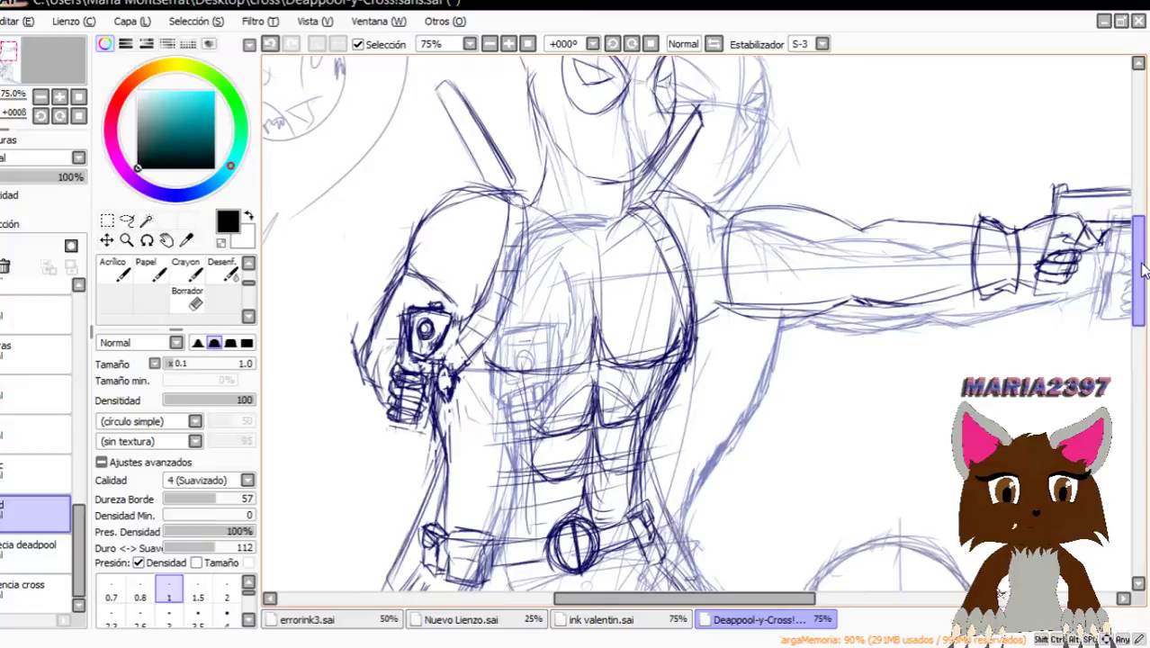
{"action": "scroll", "coordinate": [1143, 270], "scroll_direction": "up", "scroll_amount": 2}
{"action": "left_click_drag", "start_coordinate": [1141, 287], "coordinate": [1146, 351]}
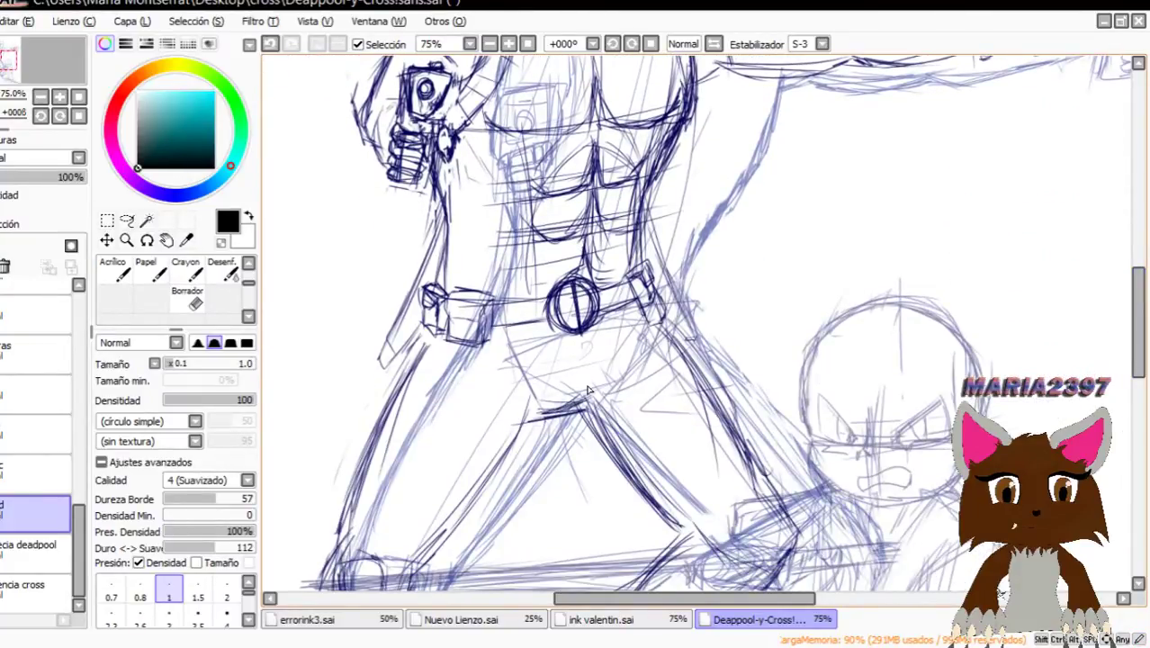
Show the detailed Cross sketch layer and lower the rough Cross sketch layer's opacity to 24%.
{"action": "left_click", "coordinate": [3, 474]}
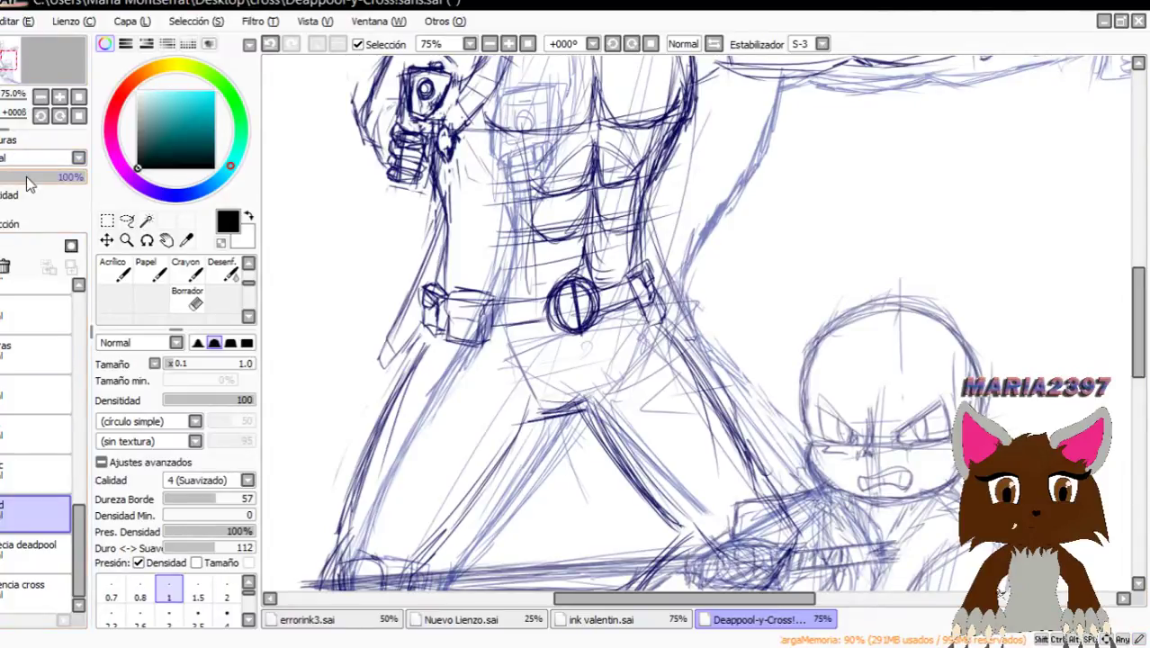
{"action": "left_click", "coordinate": [36, 587]}
{"action": "left_click_drag", "start_coordinate": [26, 177], "coordinate": [2, 178]}
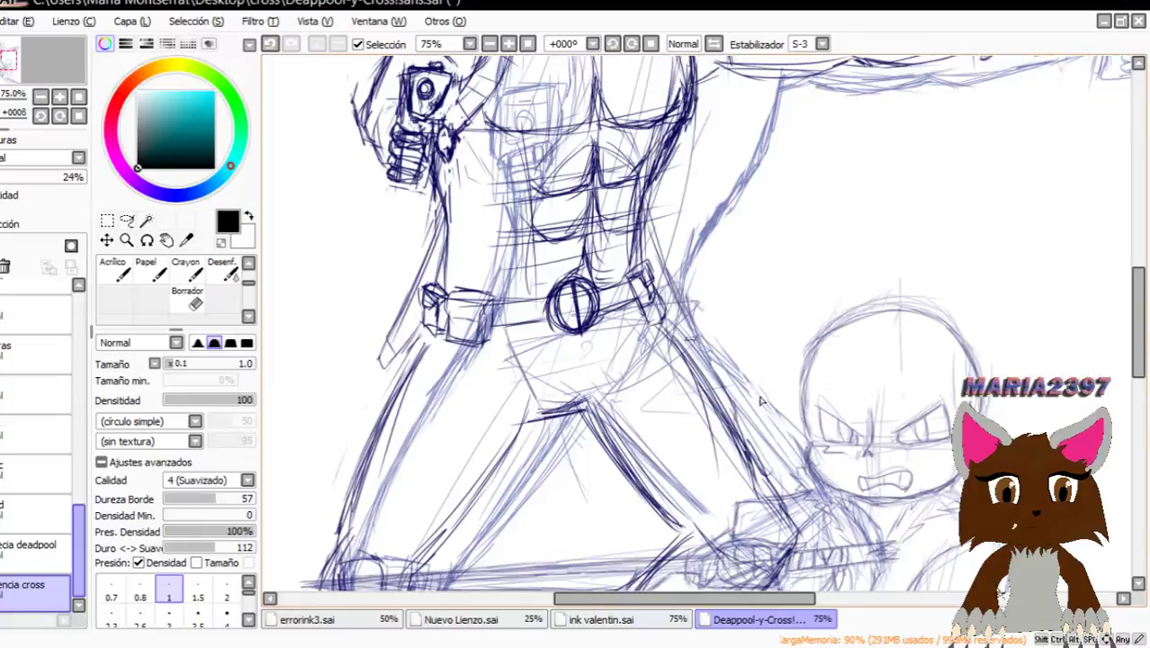
Raise the detailed Cross sketch layer's opacity to 96% and inspect the figure's face, clothing and swords.
{"action": "scroll", "coordinate": [953, 302], "scroll_direction": "up", "scroll_amount": 1}
{"action": "scroll", "coordinate": [955, 306], "scroll_direction": "down", "scroll_amount": 1}
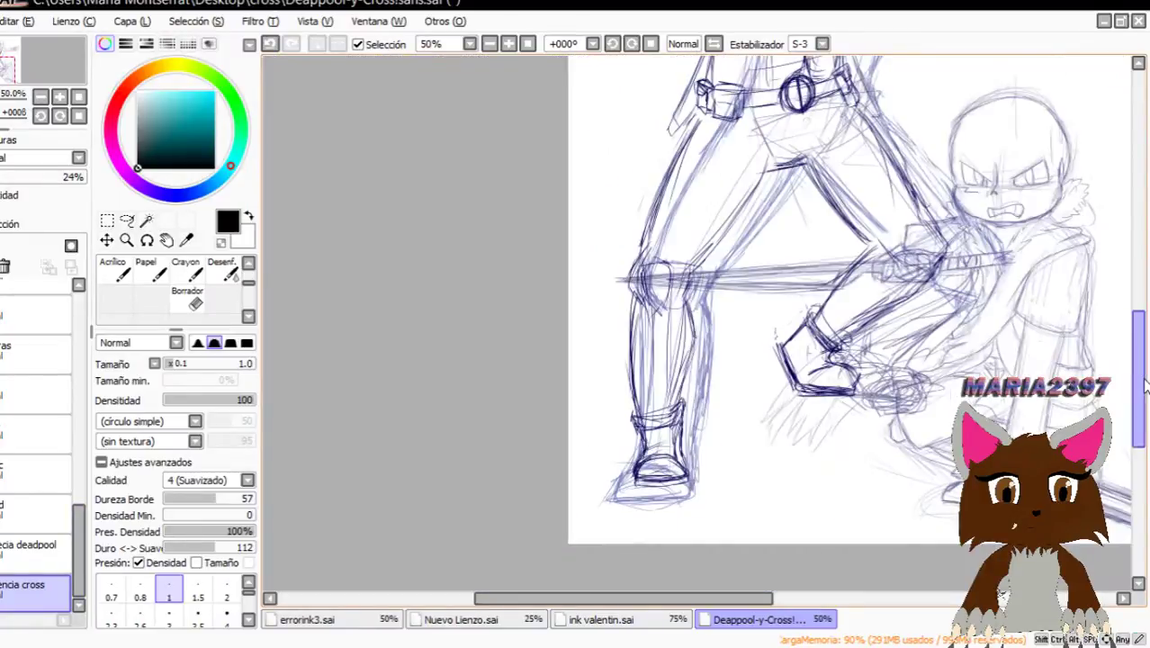
{"action": "mouse_move", "coordinate": [726, 599]}
{"action": "left_mouse_down"}
{"action": "mouse_move", "coordinate": [907, 619]}
{"action": "mouse_move", "coordinate": [833, 627]}
{"action": "left_mouse_up"}
{"action": "left_click", "coordinate": [12, 475]}
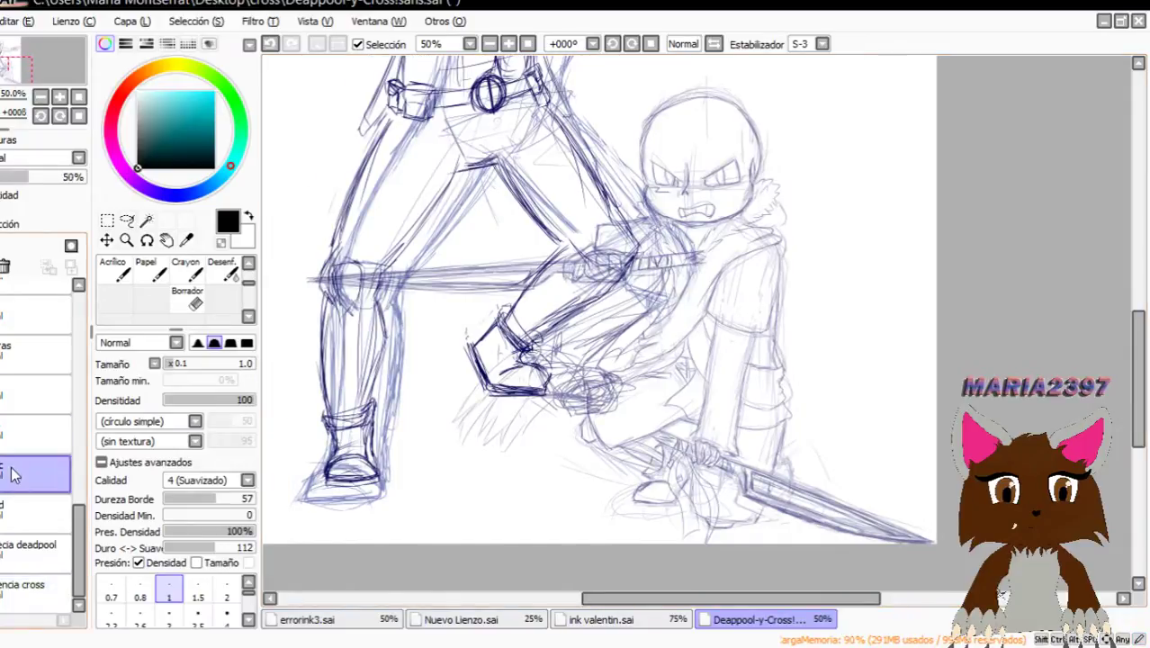
{"action": "left_click", "coordinate": [79, 177]}
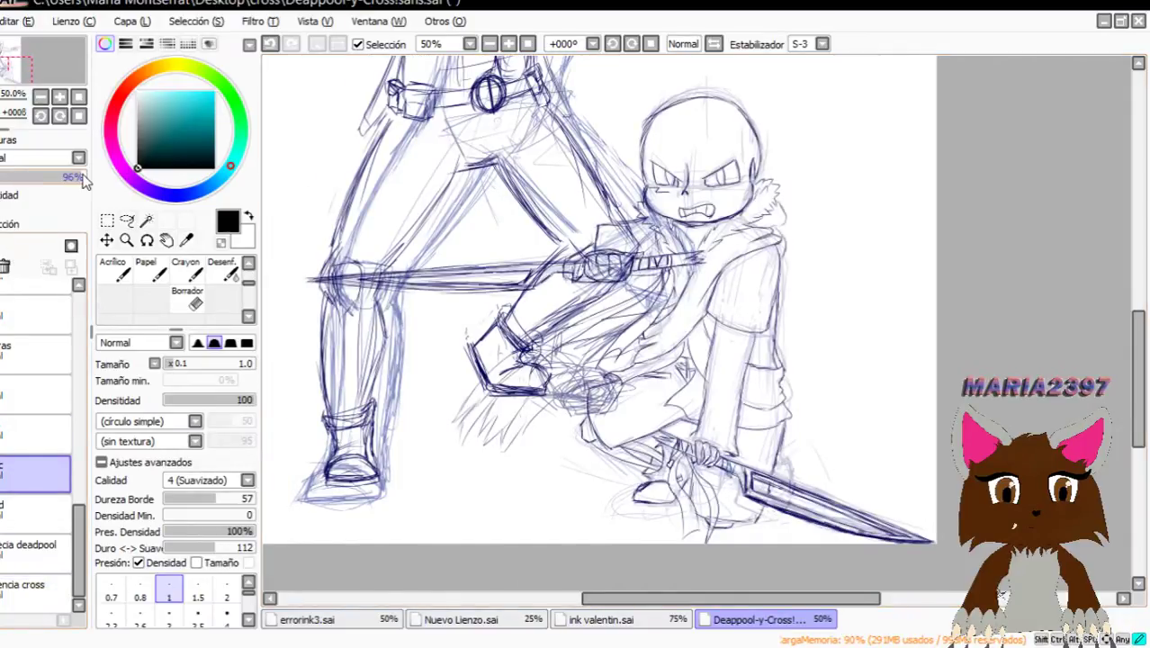
{"action": "scroll", "coordinate": [725, 227], "scroll_direction": "up", "scroll_amount": 2}
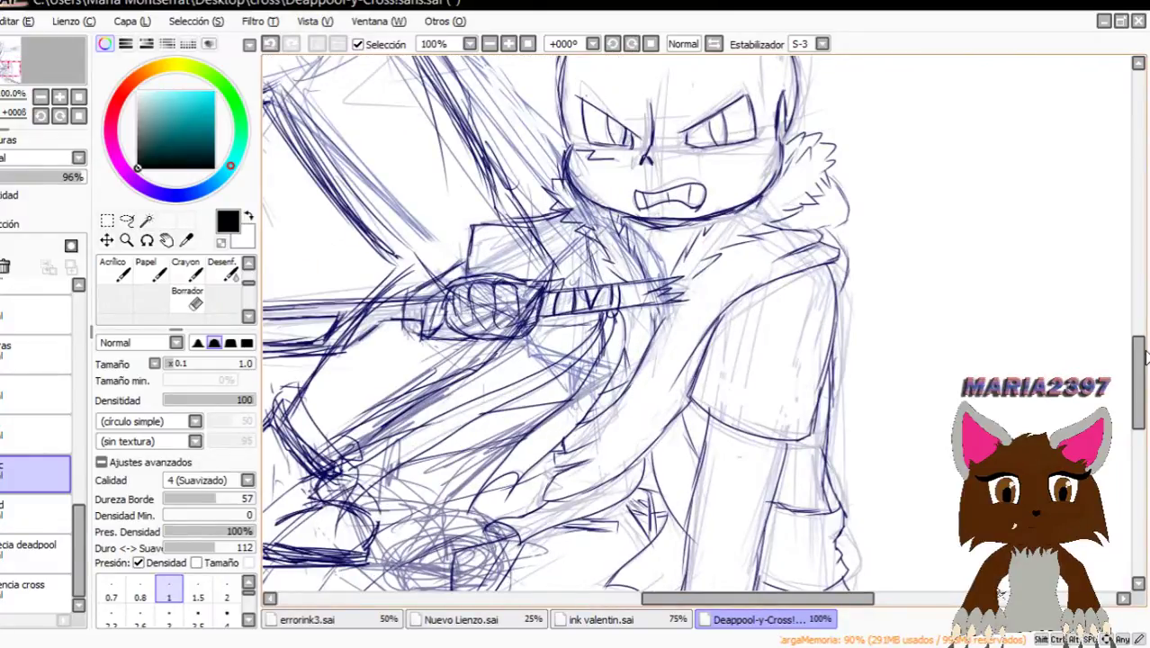
{"action": "left_click_drag", "start_coordinate": [1145, 358], "coordinate": [1145, 395]}
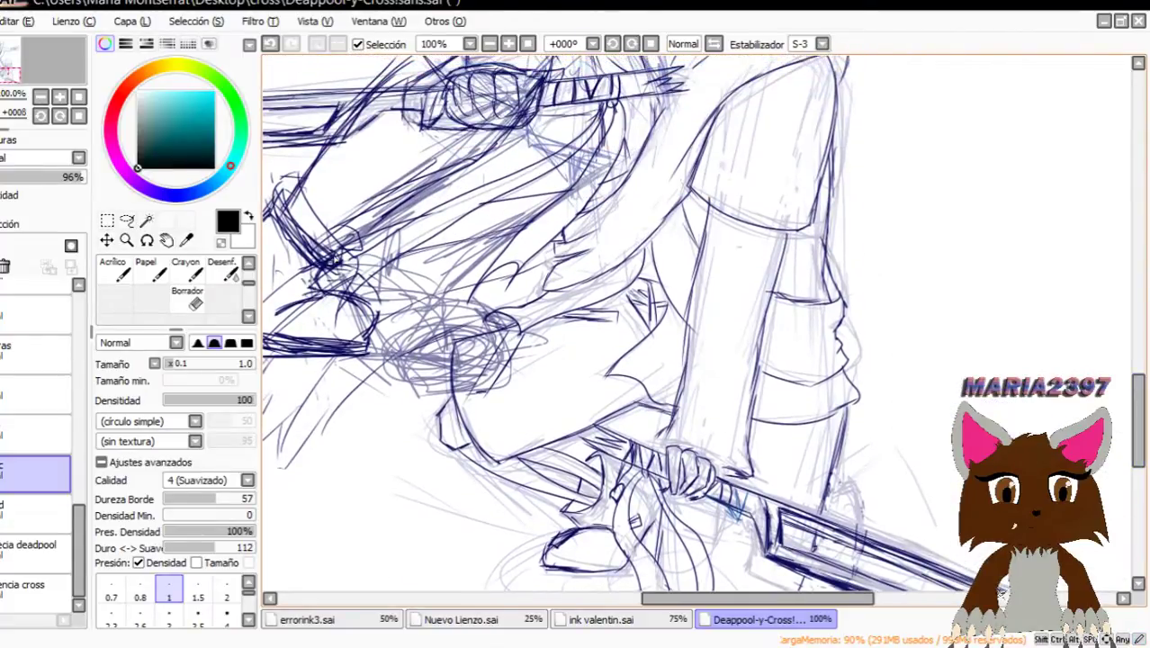
{"action": "scroll", "coordinate": [321, 261], "scroll_direction": "down", "scroll_amount": 2}
{"action": "left_click_drag", "start_coordinate": [718, 601], "coordinate": [599, 601]}
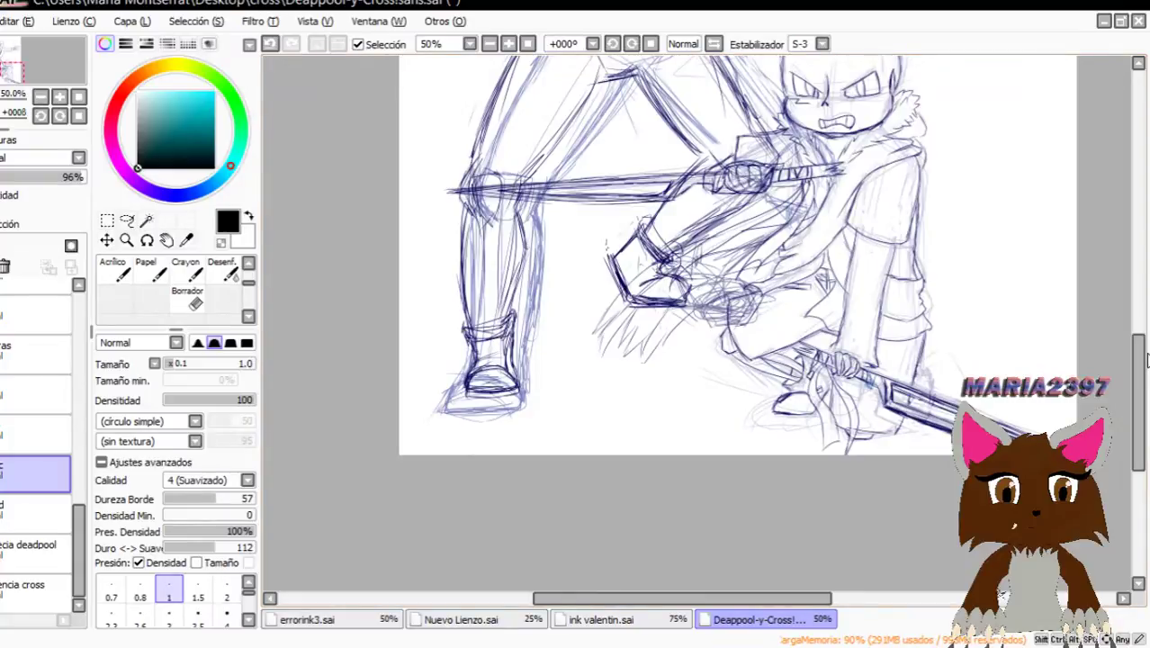
{"action": "left_click_drag", "start_coordinate": [1141, 364], "coordinate": [1133, 328]}
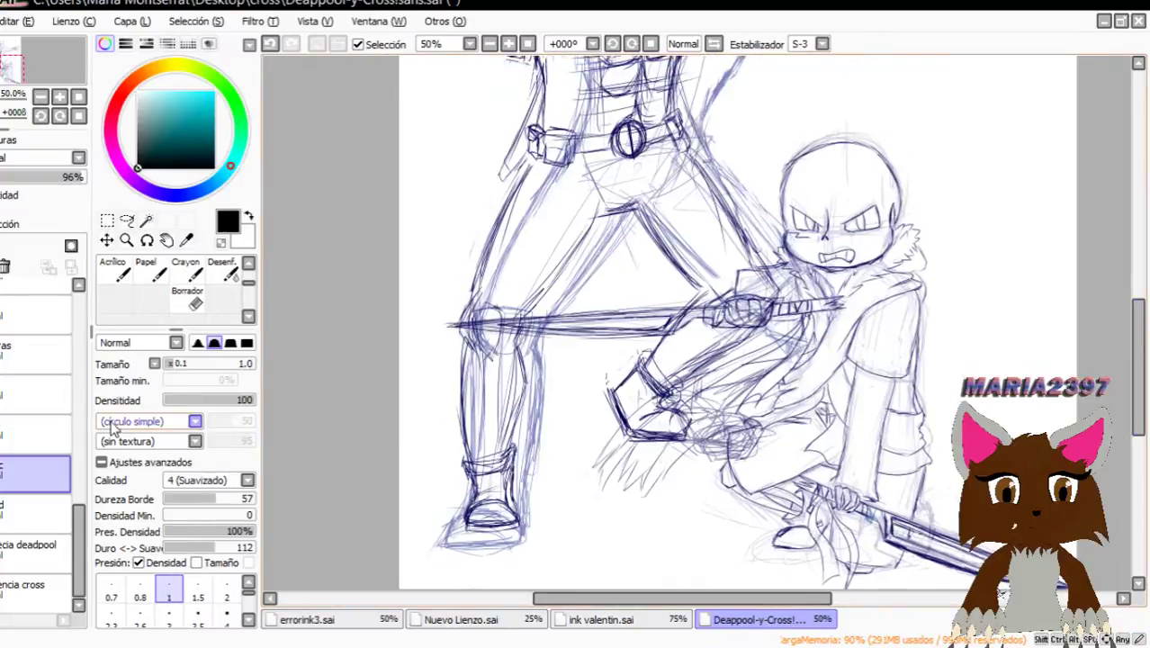
Hide the rough Deadpool and Cross sketch layers, leaving only the detailed sketches.
{"action": "scroll", "coordinate": [491, 304], "scroll_direction": "down", "scroll_amount": 2}
{"action": "scroll", "coordinate": [635, 113], "scroll_direction": "down", "scroll_amount": 1}
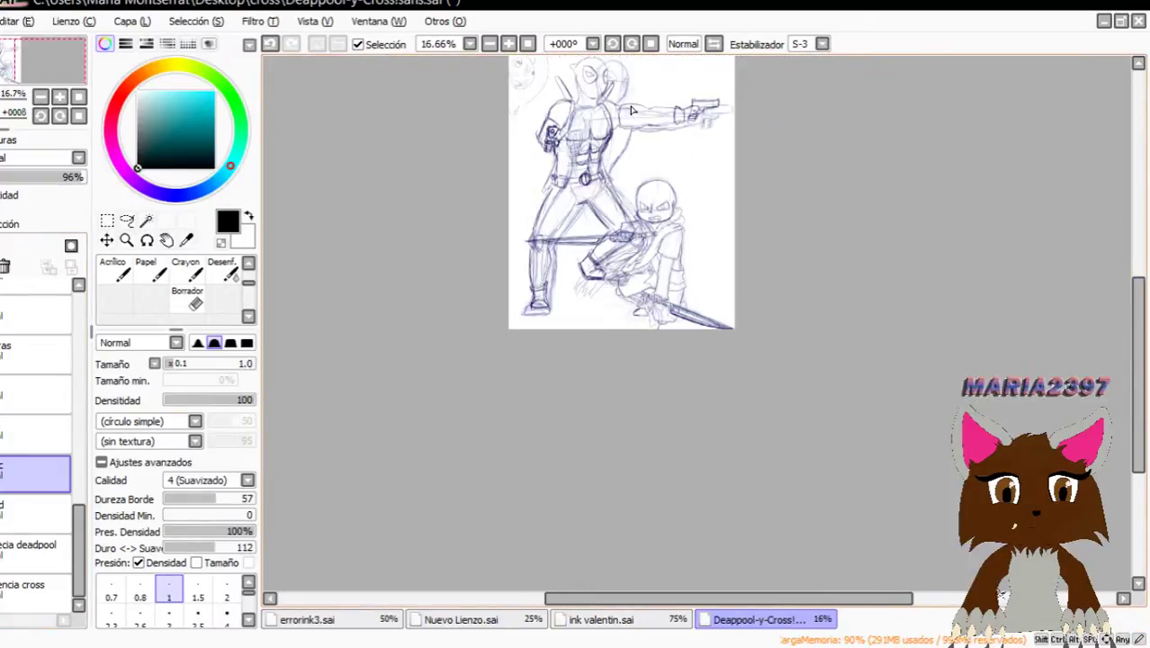
{"action": "scroll", "coordinate": [633, 111], "scroll_direction": "up", "scroll_amount": 1}
{"action": "left_click", "coordinate": [1, 554]}
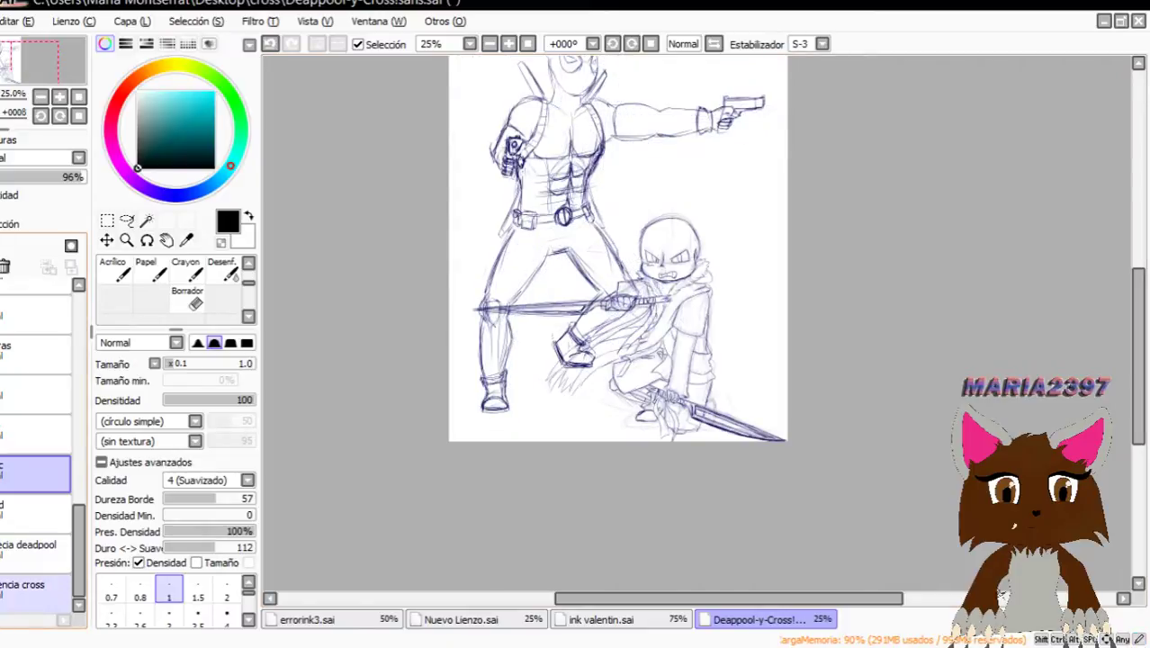
{"action": "left_click", "coordinate": [3, 591]}
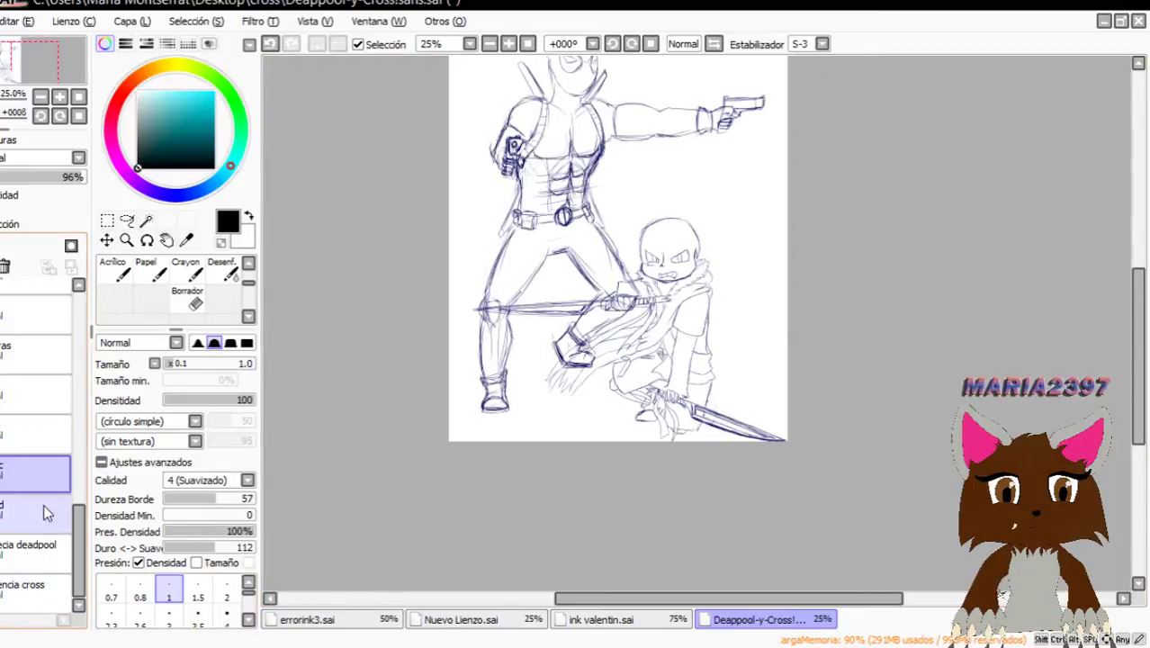
Show the background sketch layer with the room and floor shadows, and inspect it around both characters.
{"action": "left_click", "coordinate": [2, 435]}
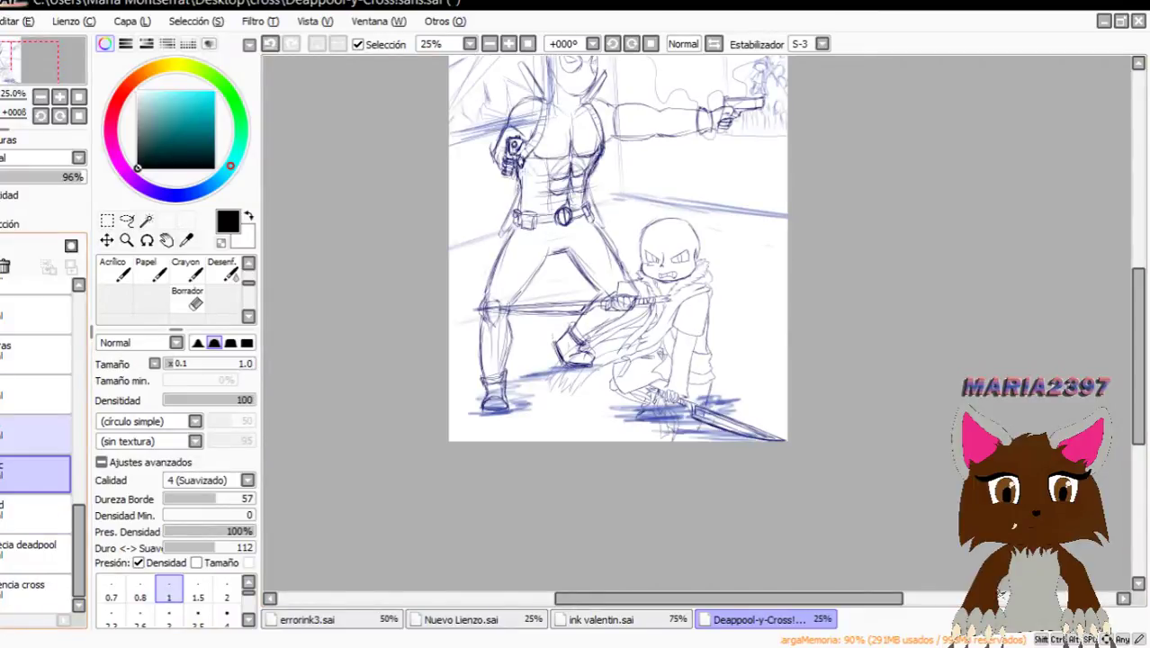
{"action": "scroll", "coordinate": [627, 300], "scroll_direction": "down", "scroll_amount": 3}
{"action": "scroll", "coordinate": [658, 253], "scroll_direction": "up", "scroll_amount": 4}
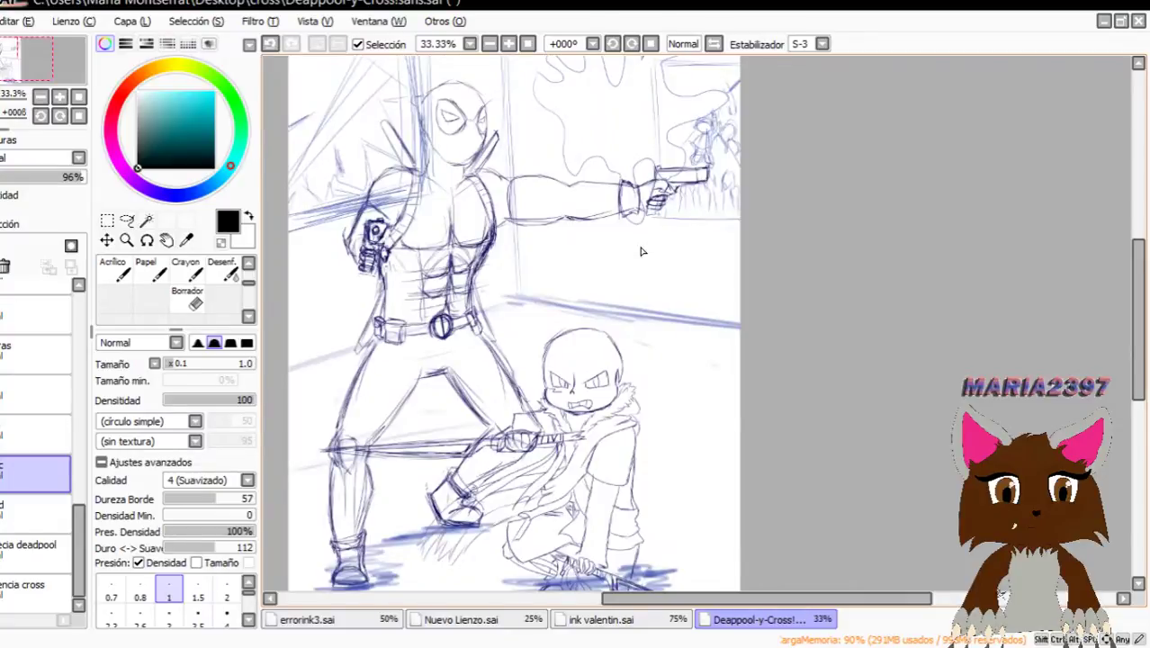
{"action": "scroll", "coordinate": [642, 257], "scroll_direction": "up", "scroll_amount": 1}
{"action": "left_click_drag", "start_coordinate": [783, 599], "coordinate": [675, 598]}
{"action": "left_click_drag", "start_coordinate": [1138, 322], "coordinate": [1139, 288]}
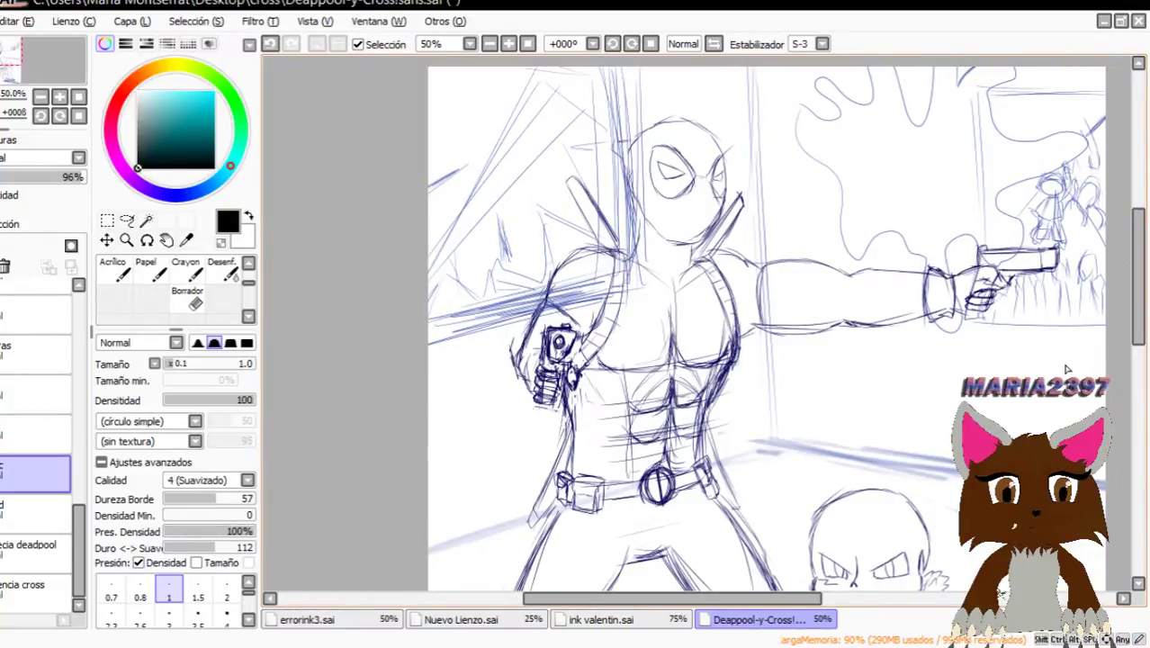
{"action": "left_click_drag", "start_coordinate": [1139, 325], "coordinate": [1145, 429]}
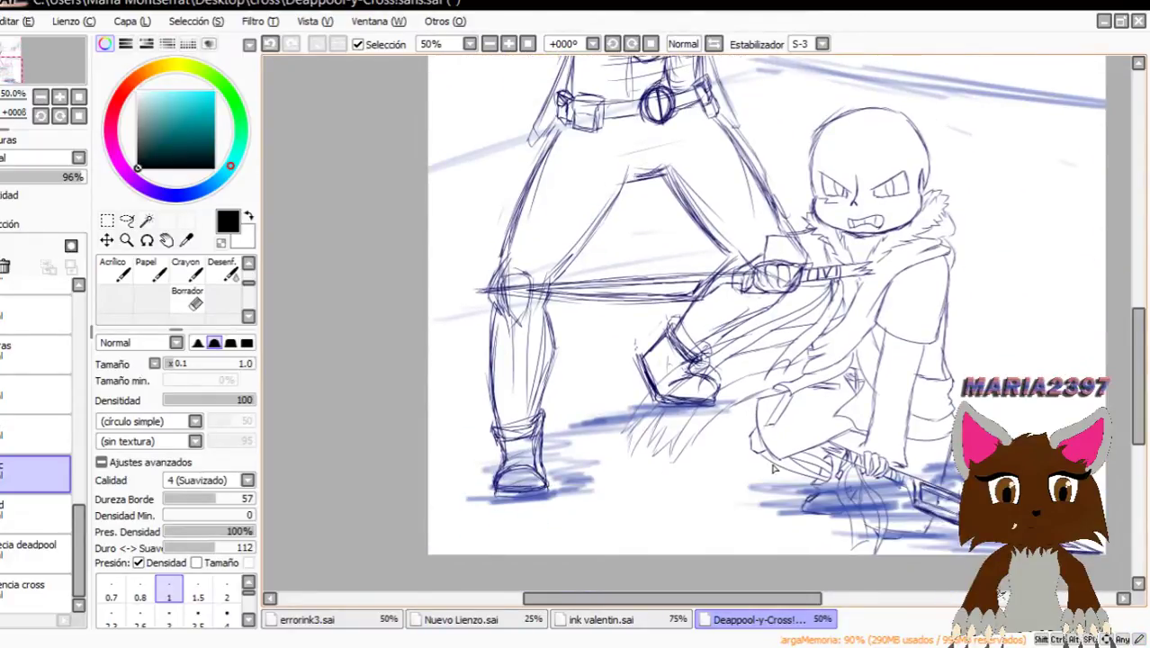
{"action": "left_click_drag", "start_coordinate": [1141, 340], "coordinate": [1145, 307]}
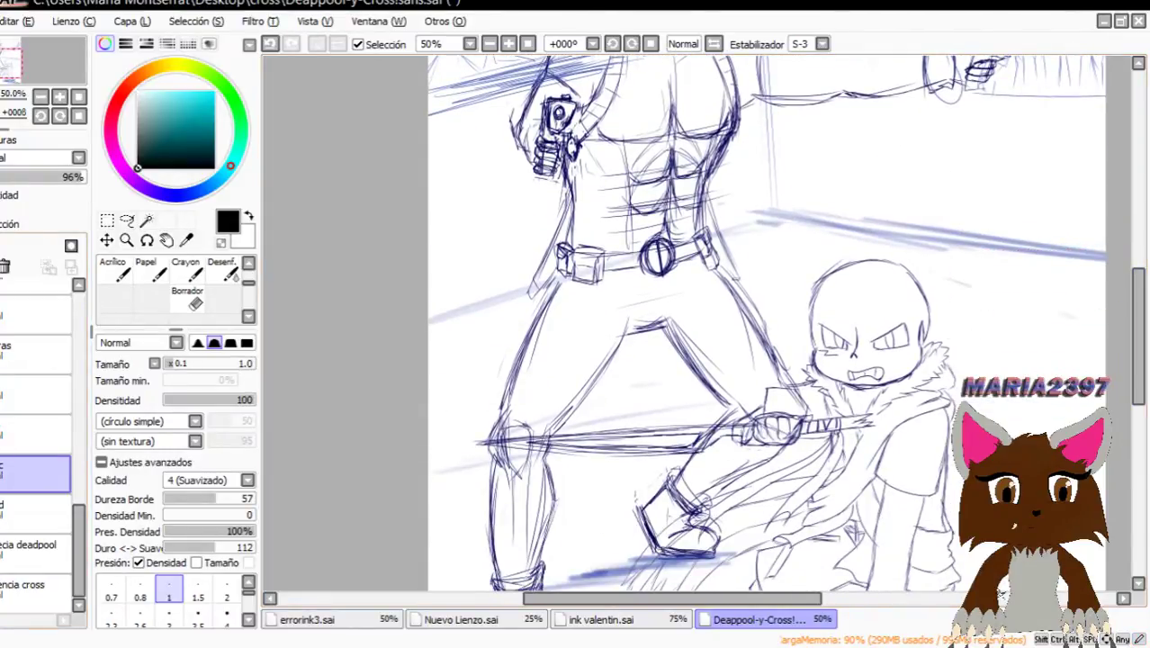
Show Deadpool's line art layer and lower the detailed Deadpool sketch layer's opacity to 48%.
{"action": "left_click_drag", "start_coordinate": [83, 559], "coordinate": [88, 450]}
{"action": "left_click", "coordinate": [36, 444]}
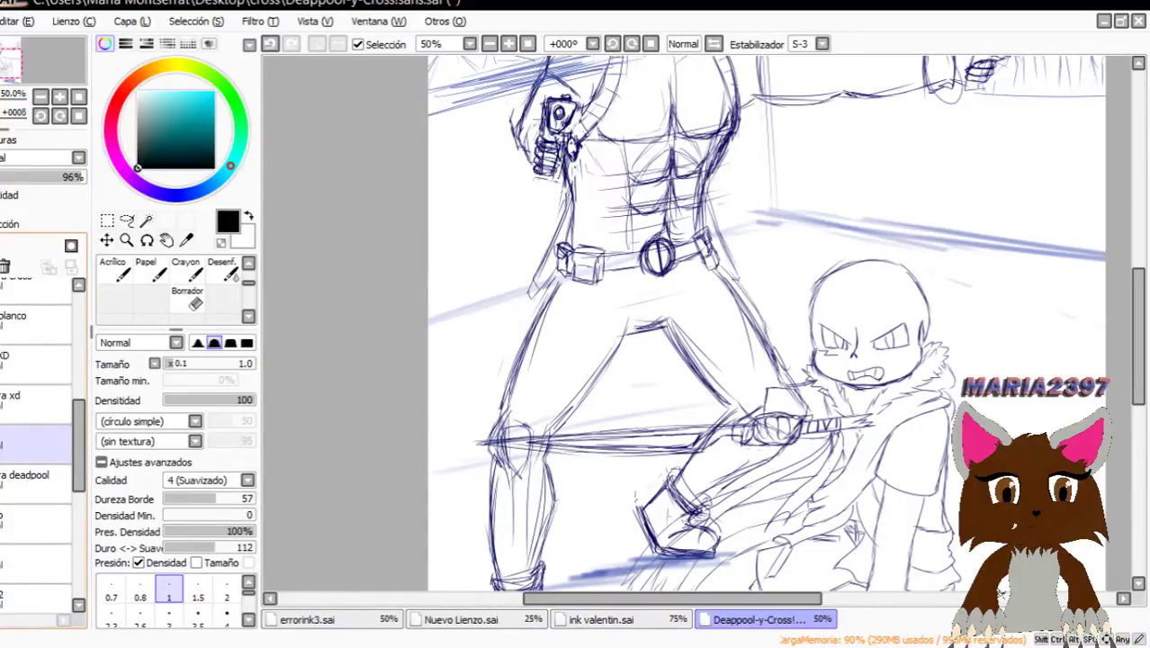
{"action": "left_click", "coordinate": [3, 445]}
{"action": "left_click_drag", "start_coordinate": [83, 434], "coordinate": [77, 531]}
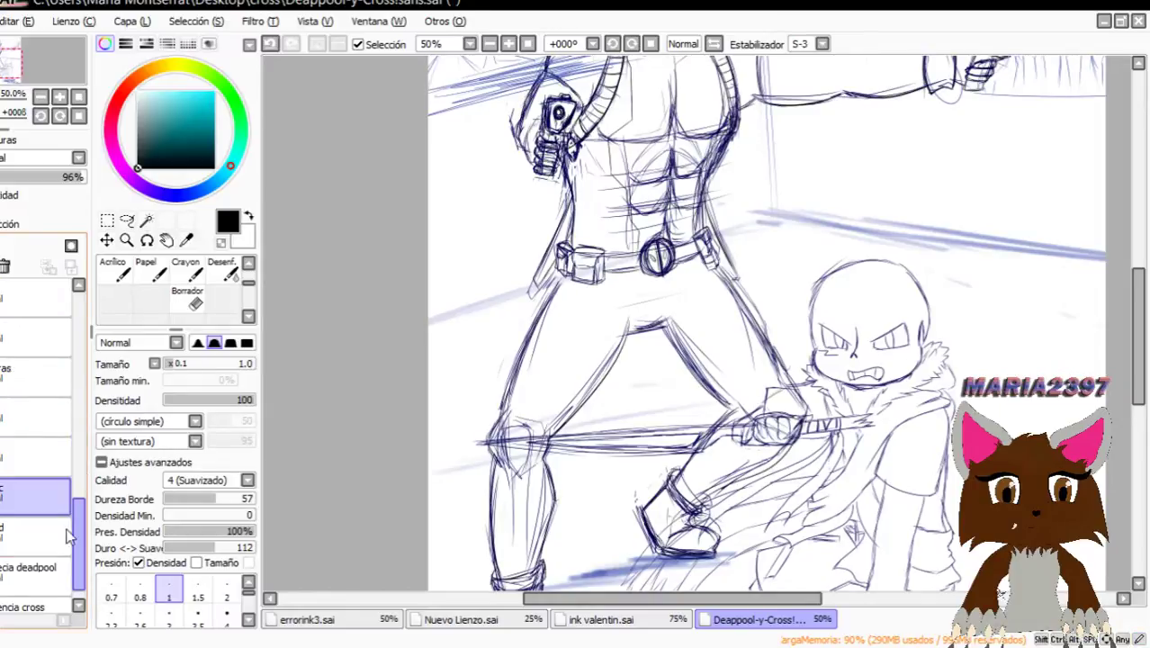
{"action": "left_click", "coordinate": [18, 537]}
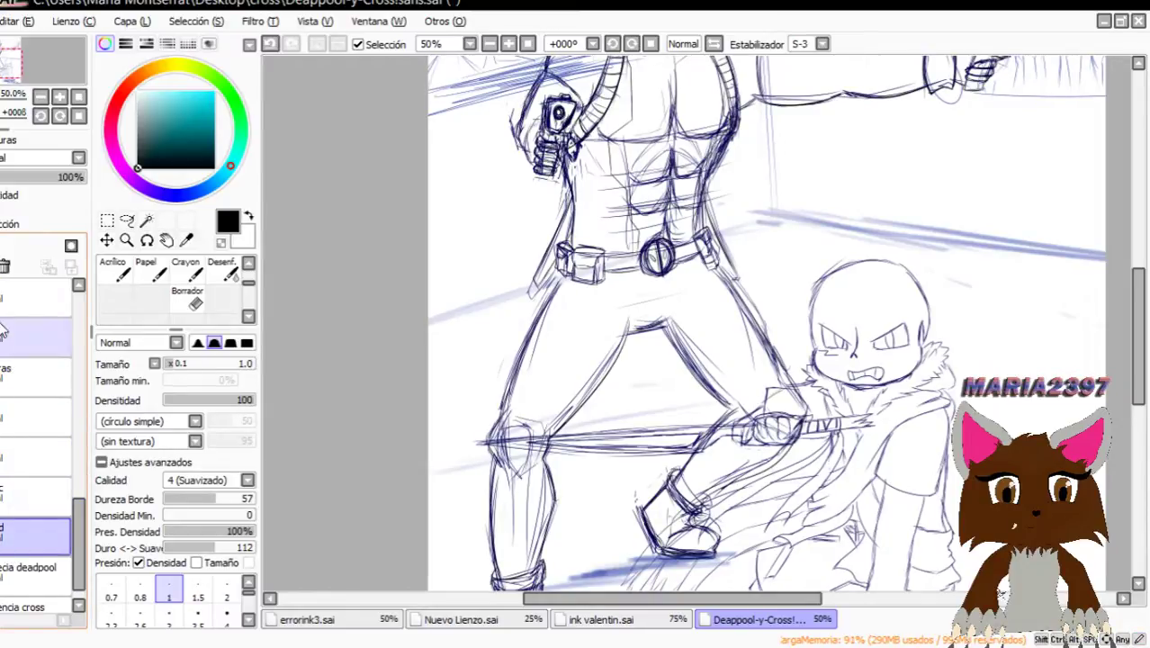
{"action": "left_click", "coordinate": [30, 179]}
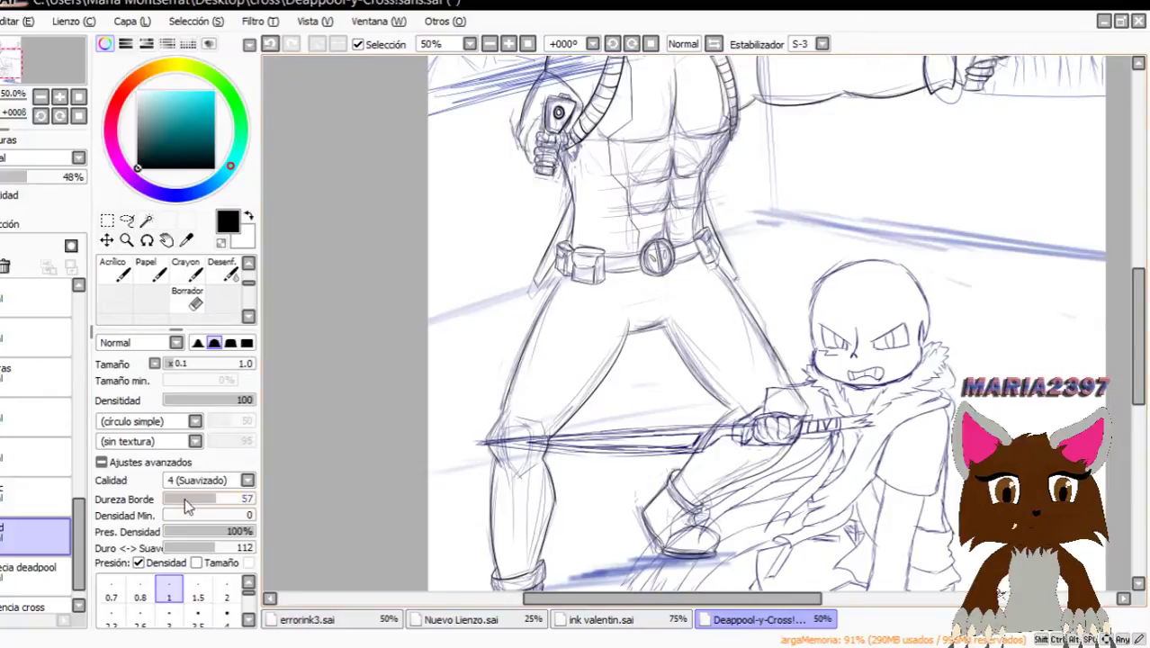
Show Cross's line art with the solid black eye sockets over the detailed sketch.
{"action": "left_click_drag", "start_coordinate": [77, 528], "coordinate": [70, 342]}
{"action": "left_click", "coordinate": [2, 441]}
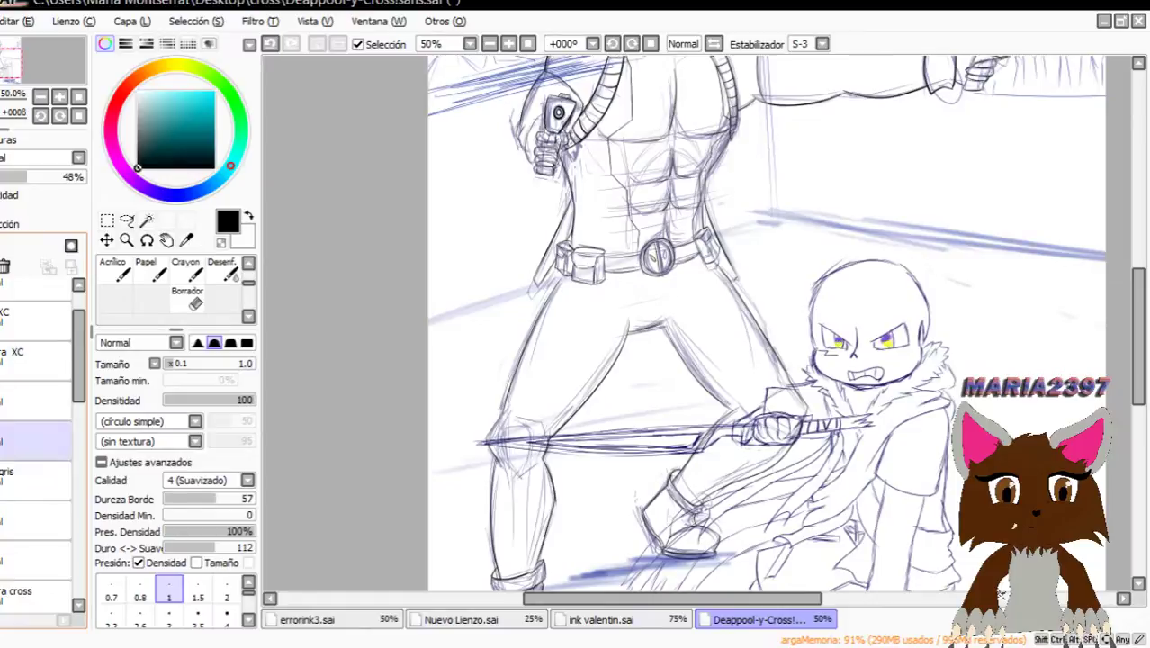
{"action": "left_click", "coordinate": [2, 441]}
{"action": "left_click", "coordinate": [36, 480]}
{"action": "left_click", "coordinate": [36, 399]}
{"action": "left_click", "coordinate": [1, 400]}
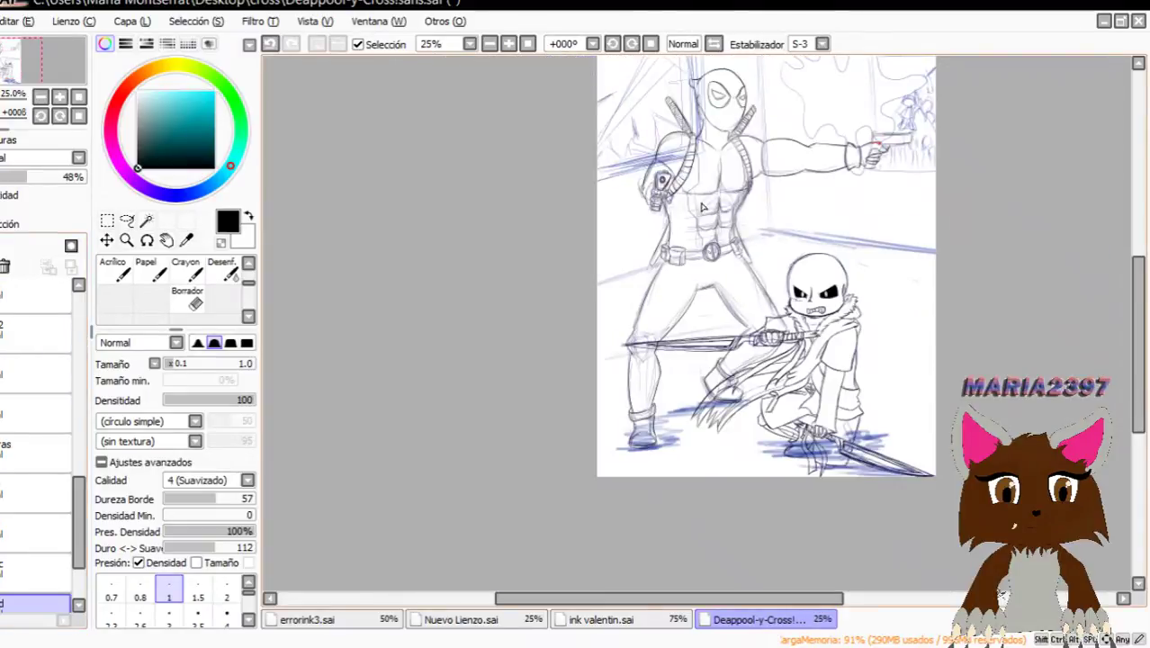
Inspect Cross's line art over the sketch, including the face, fur collar, clothing and both swords.
{"action": "scroll", "coordinate": [700, 204], "scroll_direction": "up", "scroll_amount": 3}
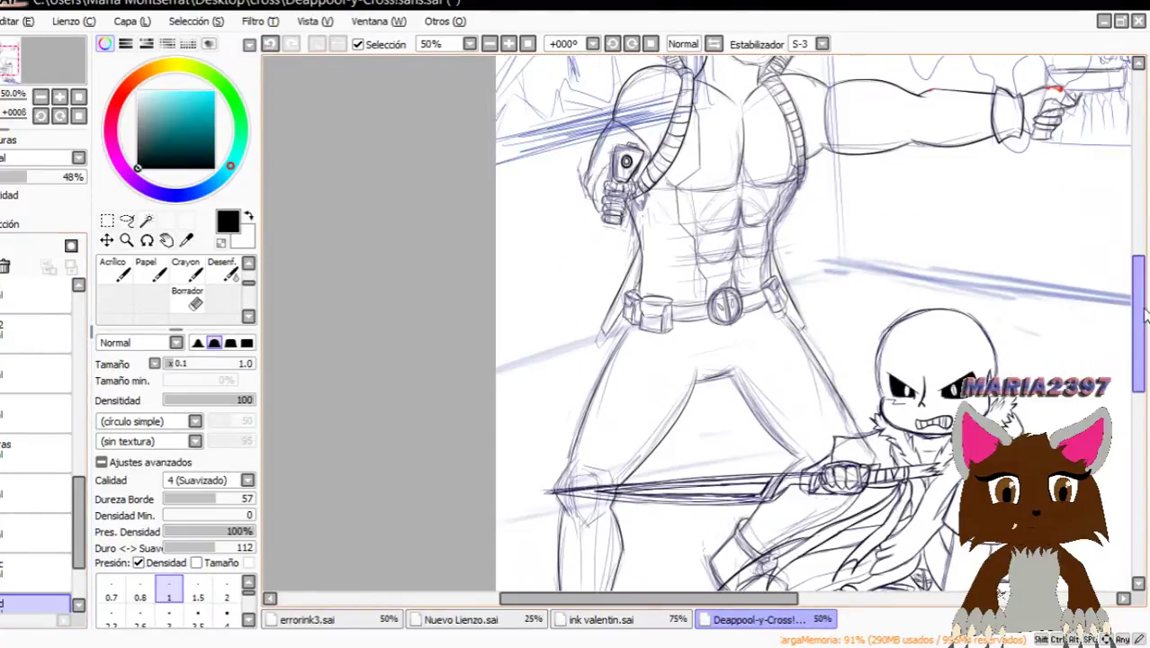
{"action": "scroll", "coordinate": [1085, 312], "scroll_direction": "down", "scroll_amount": 5}
{"action": "scroll", "coordinate": [1081, 288], "scroll_direction": "down", "scroll_amount": 2}
{"action": "scroll", "coordinate": [1049, 279], "scroll_direction": "up", "scroll_amount": 3}
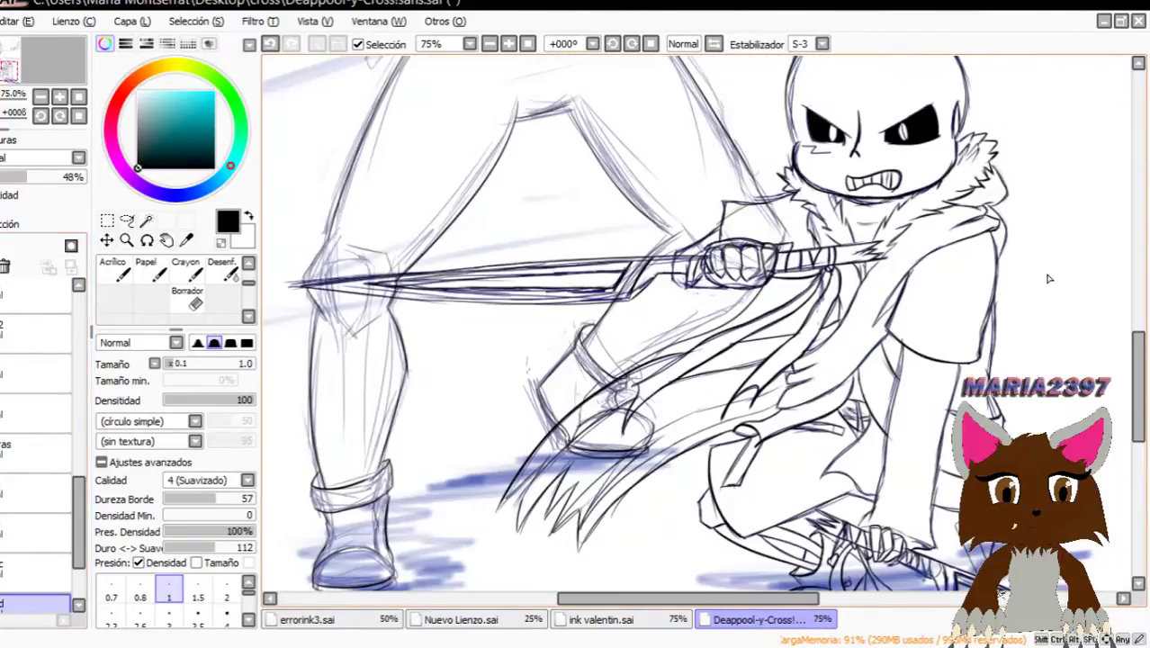
{"action": "mouse_move", "coordinate": [1139, 364]}
{"action": "left_mouse_down"}
{"action": "mouse_move", "coordinate": [1139, 347]}
{"action": "mouse_move", "coordinate": [1147, 389]}
{"action": "mouse_move", "coordinate": [1143, 342]}
{"action": "left_mouse_up"}
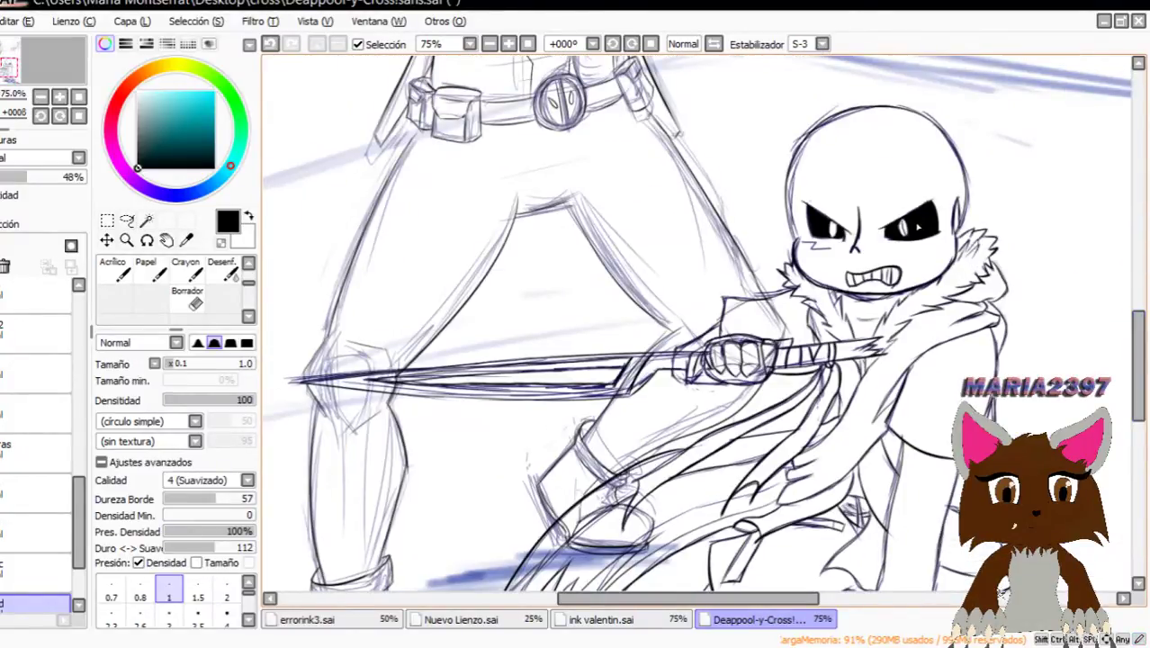
{"action": "scroll", "coordinate": [920, 239], "scroll_direction": "up", "scroll_amount": 1}
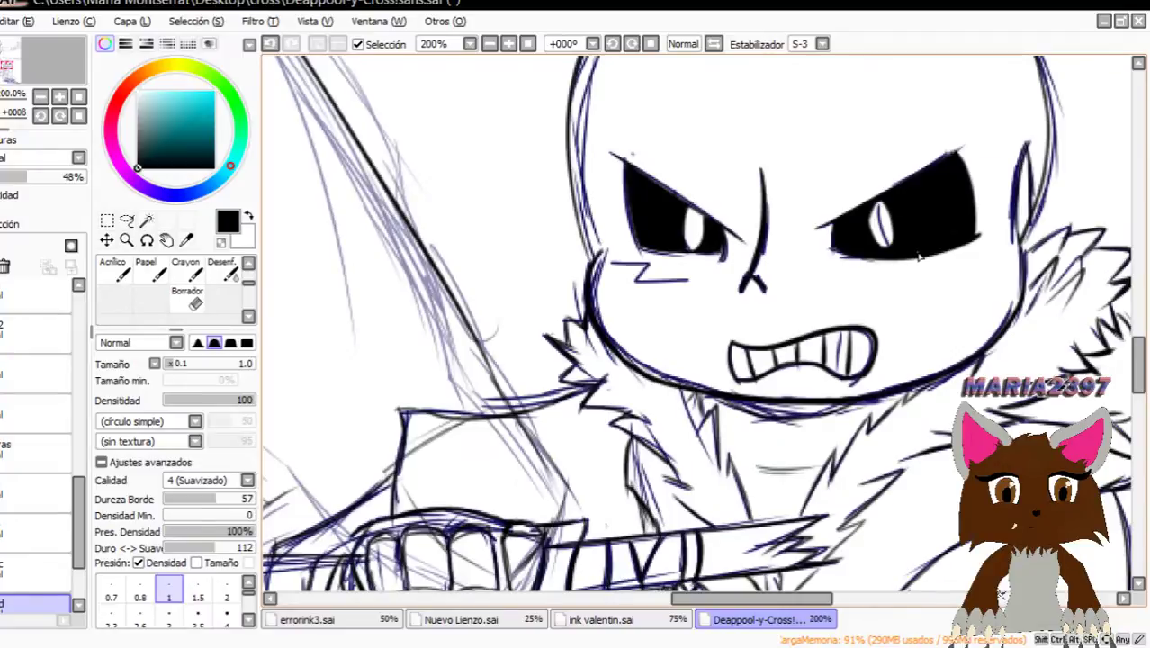
{"action": "scroll", "coordinate": [811, 225], "scroll_direction": "down", "scroll_amount": 4}
{"action": "left_click_drag", "start_coordinate": [765, 600], "coordinate": [737, 603]}
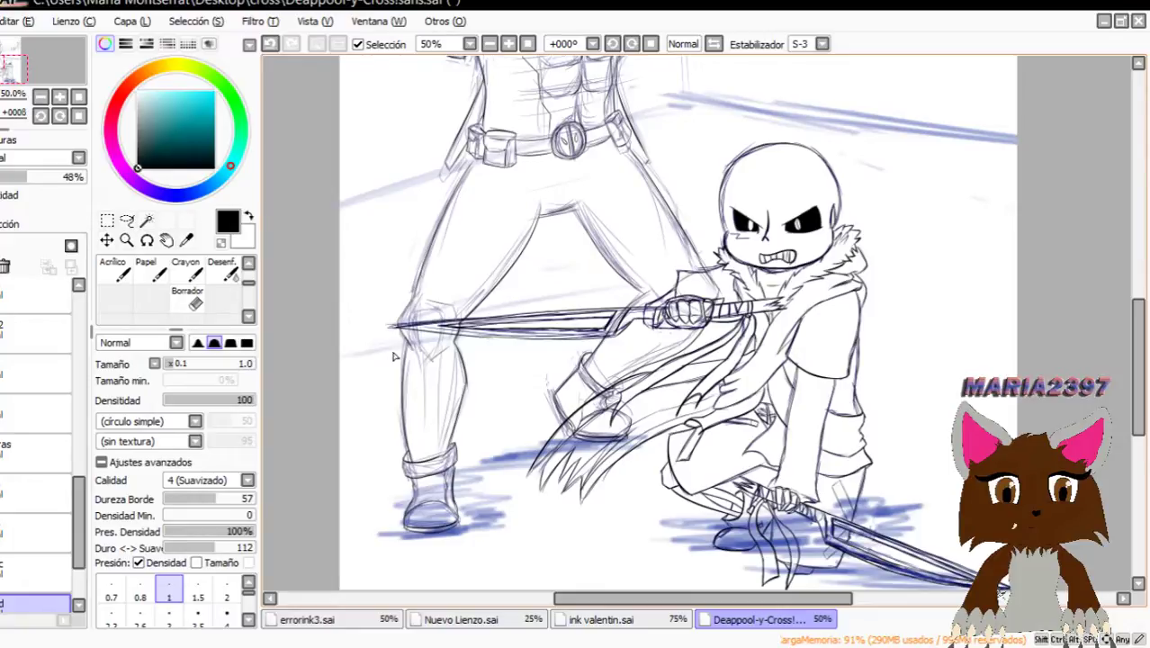
{"action": "scroll", "coordinate": [571, 301], "scroll_direction": "down", "scroll_amount": 3}
{"action": "scroll", "coordinate": [529, 245], "scroll_direction": "up", "scroll_amount": 2}
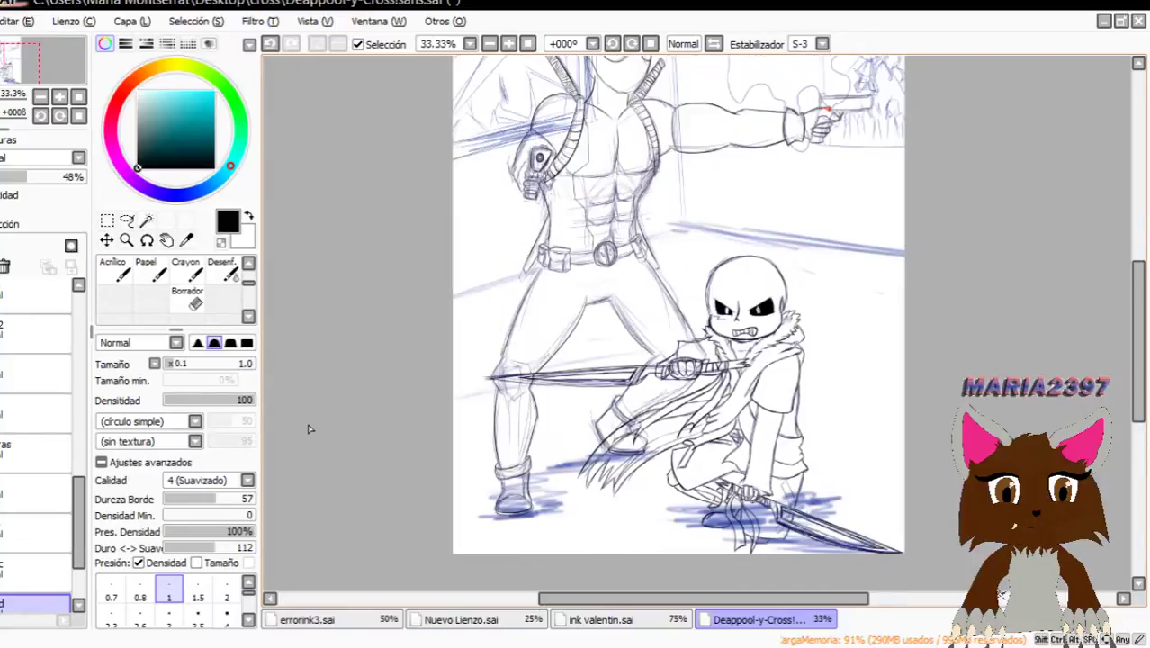
Hide the detailed Deadpool and Cross sketch layers, leaving their line art over the background sketch.
{"action": "left_click_drag", "start_coordinate": [80, 531], "coordinate": [63, 621]}
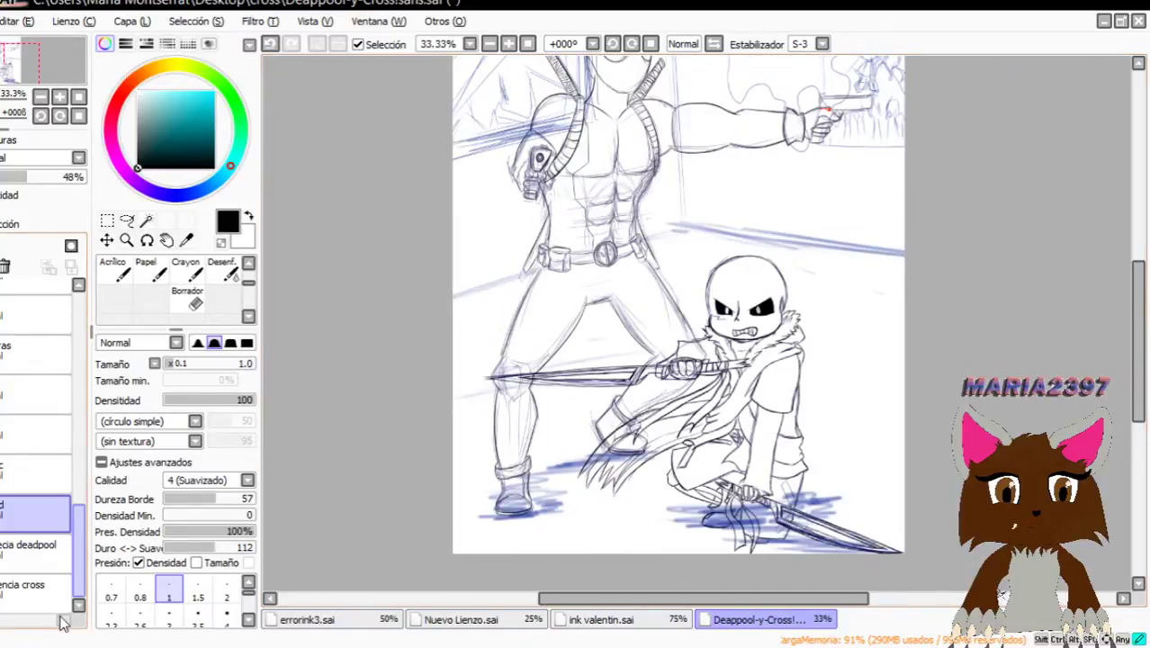
{"action": "left_click", "coordinate": [2, 514]}
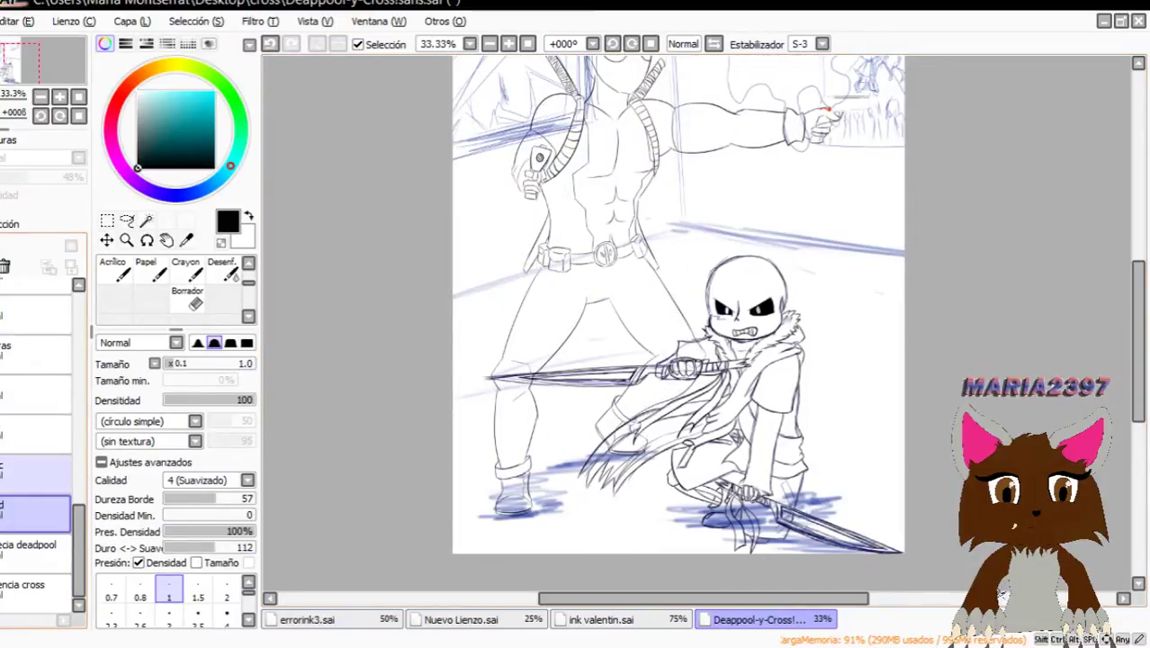
{"action": "left_click", "coordinate": [3, 477]}
Show Deadpool's flat base colours: red suit, brown straps and belt, and dark guns.
{"action": "mouse_move", "coordinate": [83, 565]}
{"action": "left_mouse_down"}
{"action": "mouse_move", "coordinate": [84, 472]}
{"action": "mouse_move", "coordinate": [80, 546]}
{"action": "mouse_move", "coordinate": [78, 514]}
{"action": "left_mouse_up"}
{"action": "left_click", "coordinate": [18, 485]}
{"action": "left_click", "coordinate": [18, 445]}
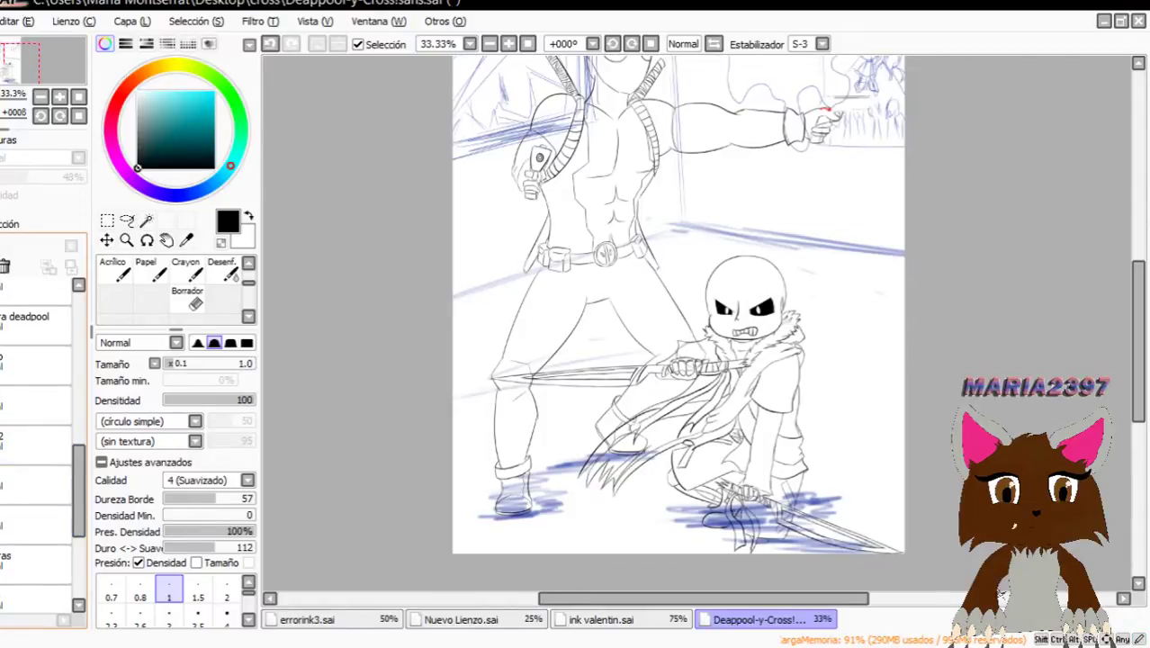
{"action": "left_click", "coordinate": [3, 446]}
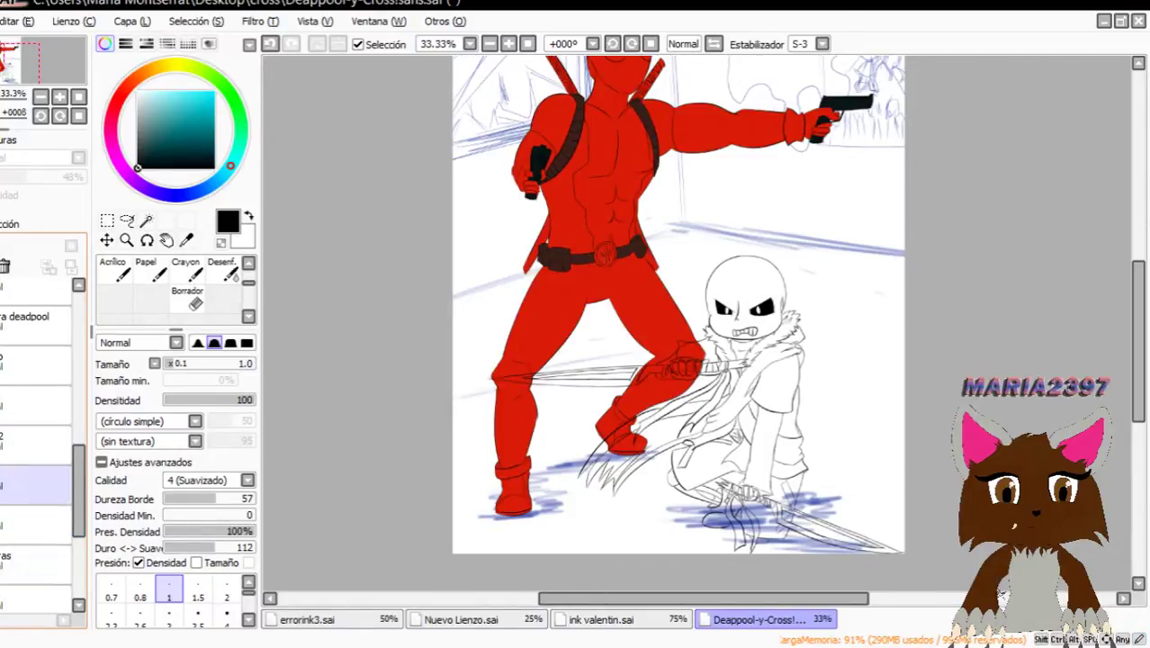
Inspect Deadpool's flat colours on the torso, straps, belt, outstretched arm, guns and mask.
{"action": "scroll", "coordinate": [653, 158], "scroll_direction": "down", "scroll_amount": 1}
{"action": "scroll", "coordinate": [653, 158], "scroll_direction": "up", "scroll_amount": 6}
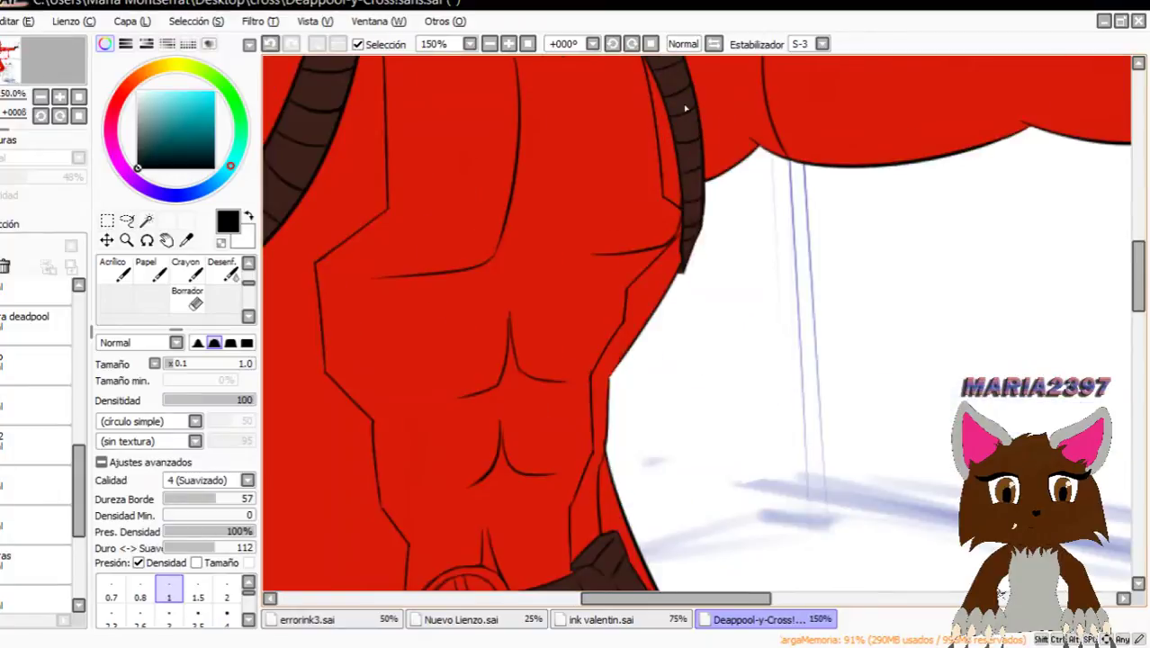
{"action": "scroll", "coordinate": [688, 178], "scroll_direction": "down", "scroll_amount": 5}
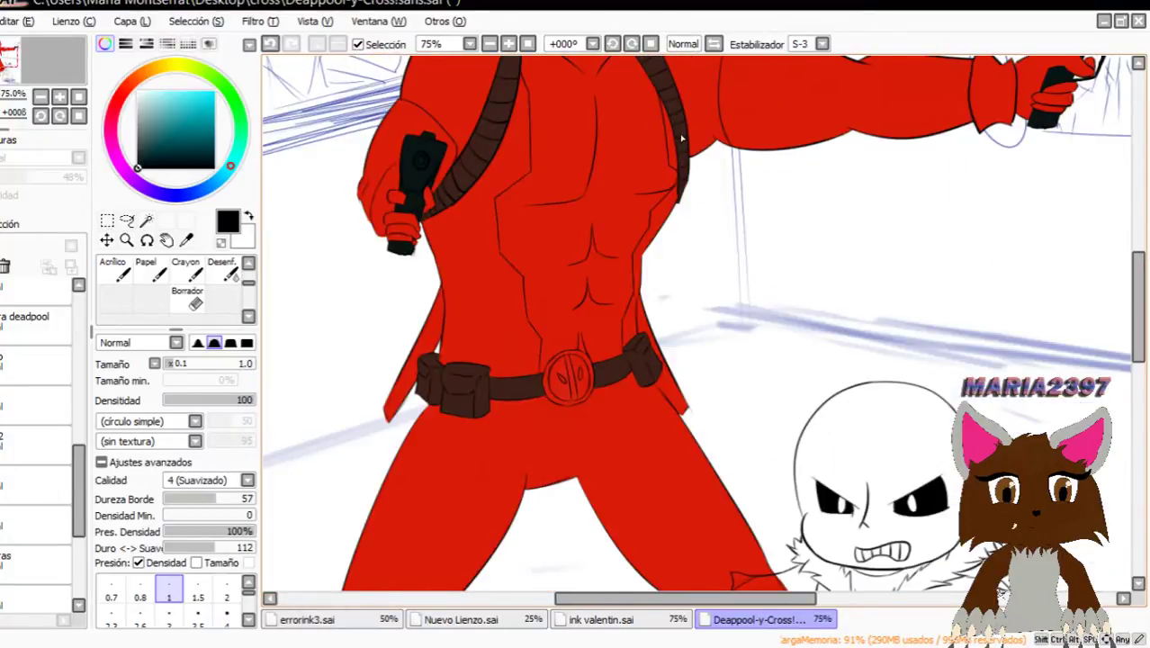
{"action": "scroll", "coordinate": [603, 85], "scroll_direction": "up", "scroll_amount": 3}
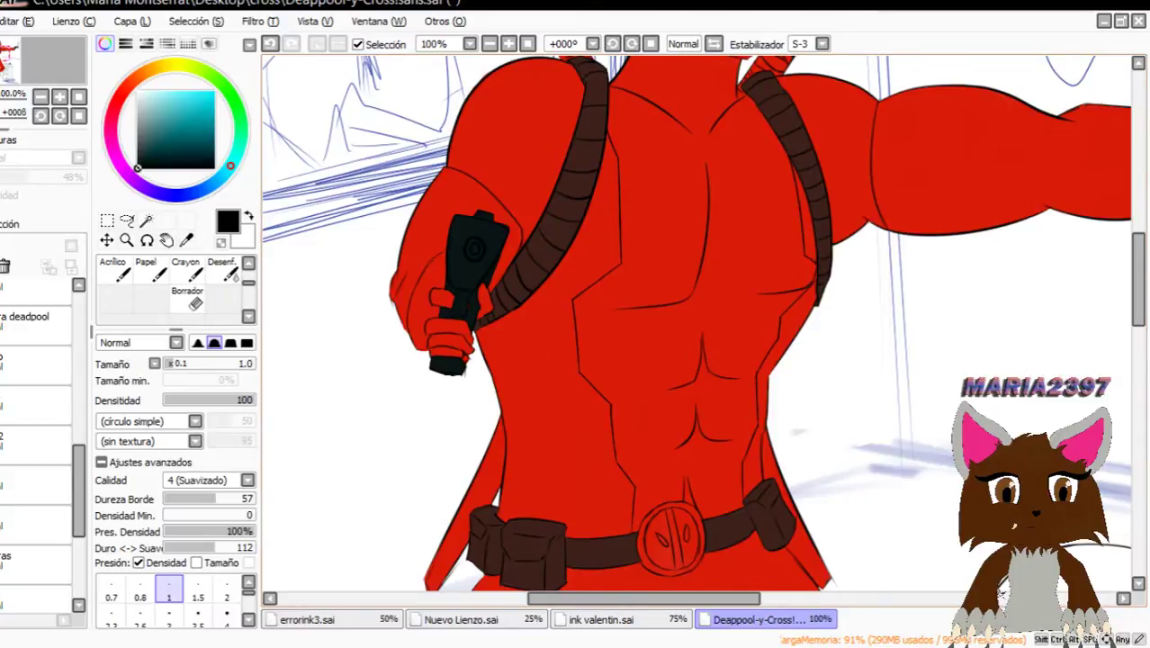
{"action": "left_click_drag", "start_coordinate": [581, 598], "coordinate": [650, 596]}
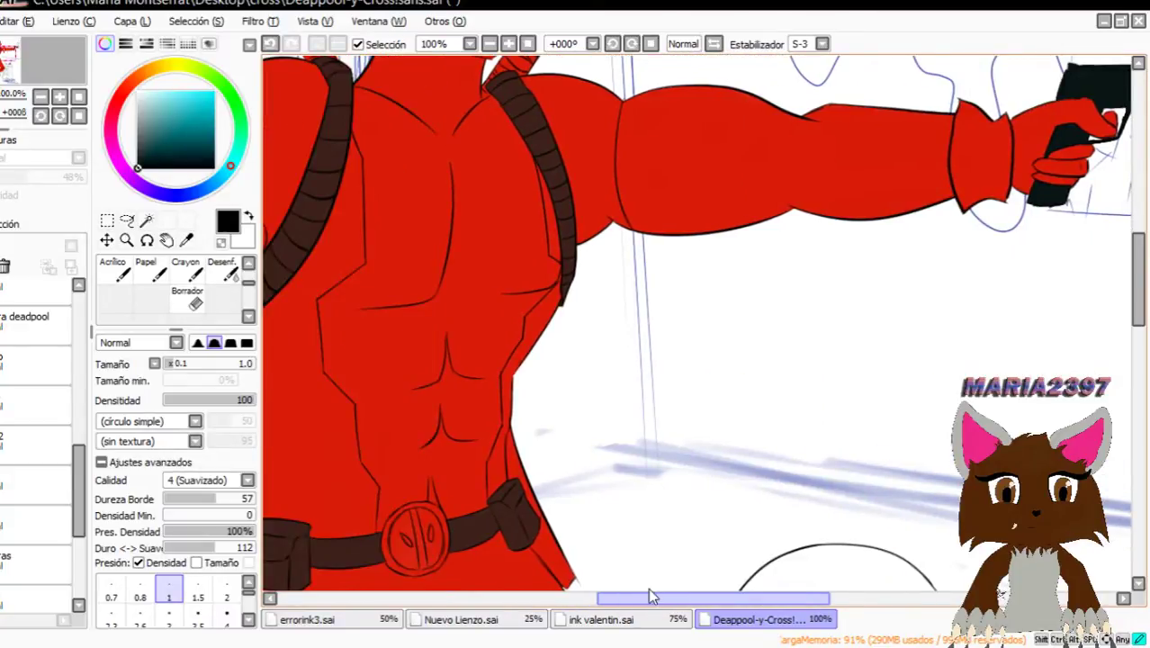
{"action": "scroll", "coordinate": [572, 217], "scroll_direction": "down", "scroll_amount": 3}
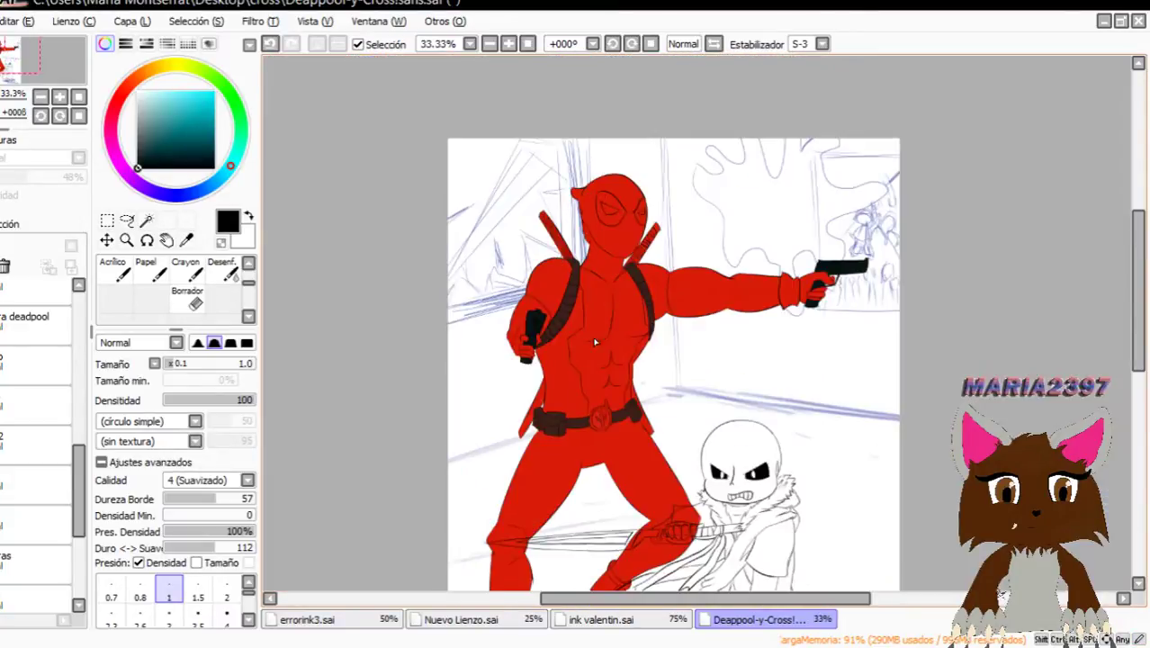
{"action": "scroll", "coordinate": [615, 348], "scroll_direction": "down", "scroll_amount": 1}
{"action": "scroll", "coordinate": [519, 486], "scroll_direction": "up", "scroll_amount": 4}
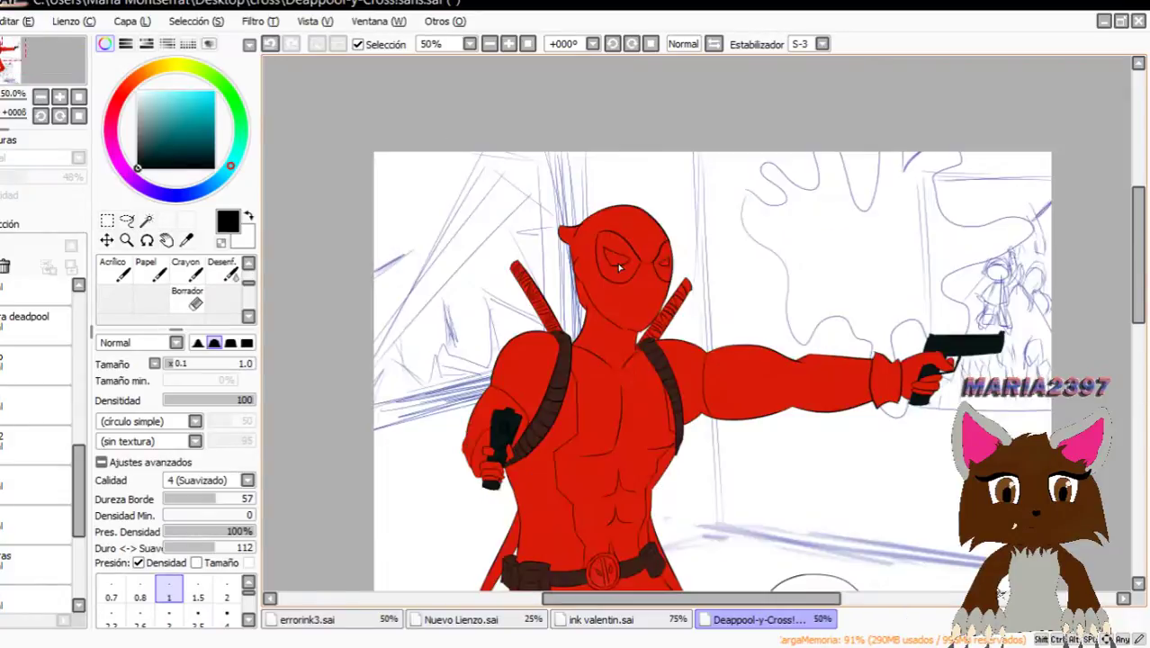
{"action": "scroll", "coordinate": [519, 486], "scroll_direction": "up", "scroll_amount": 1}
{"action": "scroll", "coordinate": [519, 486], "scroll_direction": "down", "scroll_amount": 3}
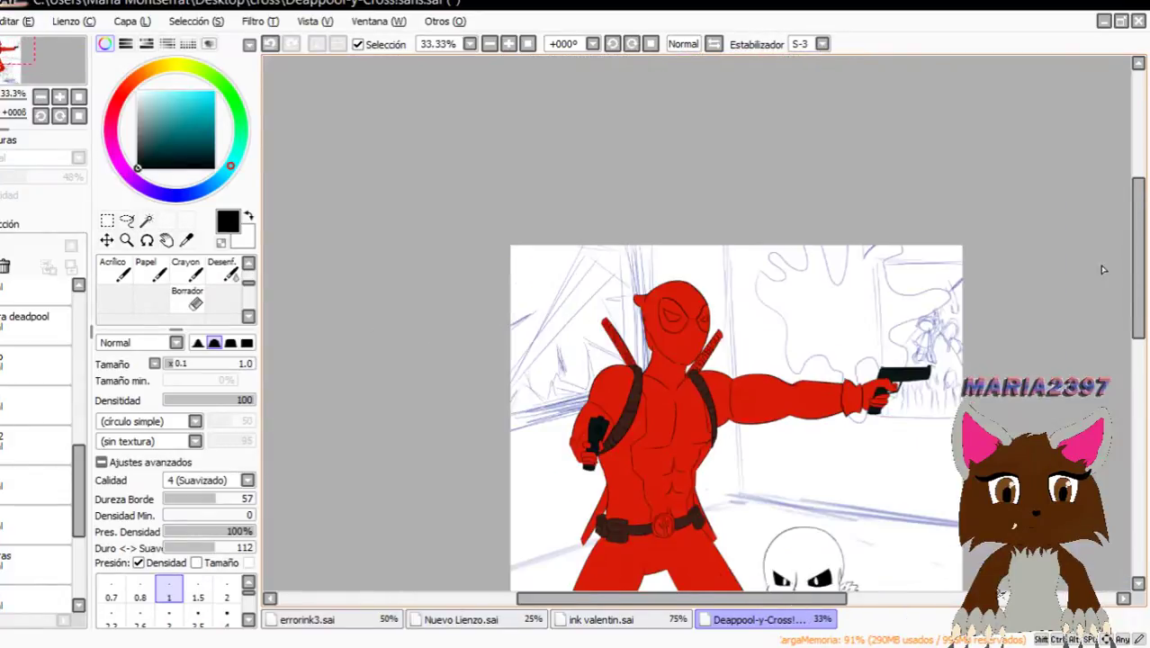
Show the white base fill under Cross's line art and inspect it around the hand, clothing and swords.
{"action": "left_click_drag", "start_coordinate": [1139, 275], "coordinate": [1122, 385]}
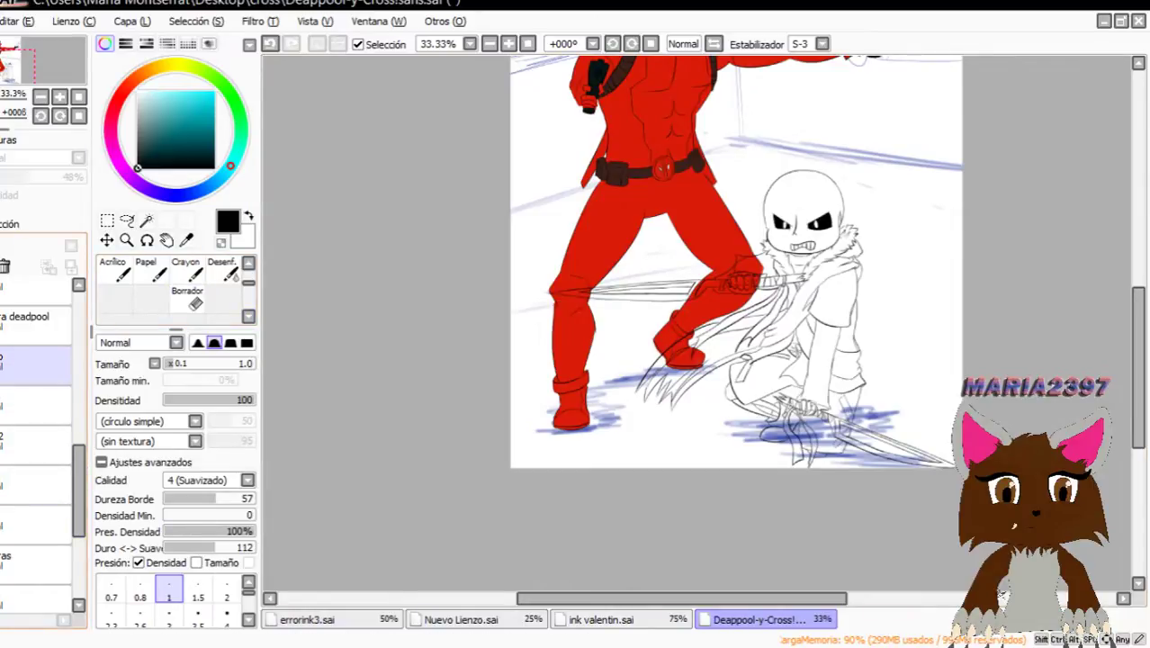
{"action": "scroll", "coordinate": [83, 400], "scroll_direction": "up", "scroll_amount": 5}
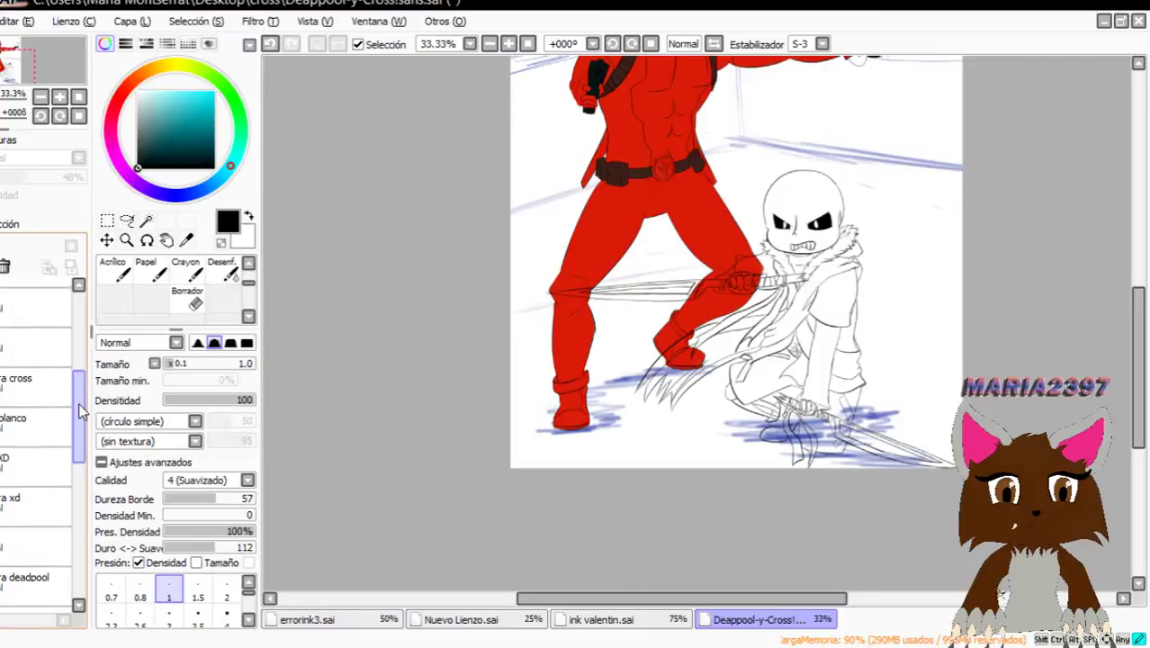
{"action": "scroll", "coordinate": [83, 399], "scroll_direction": "up", "scroll_amount": 1}
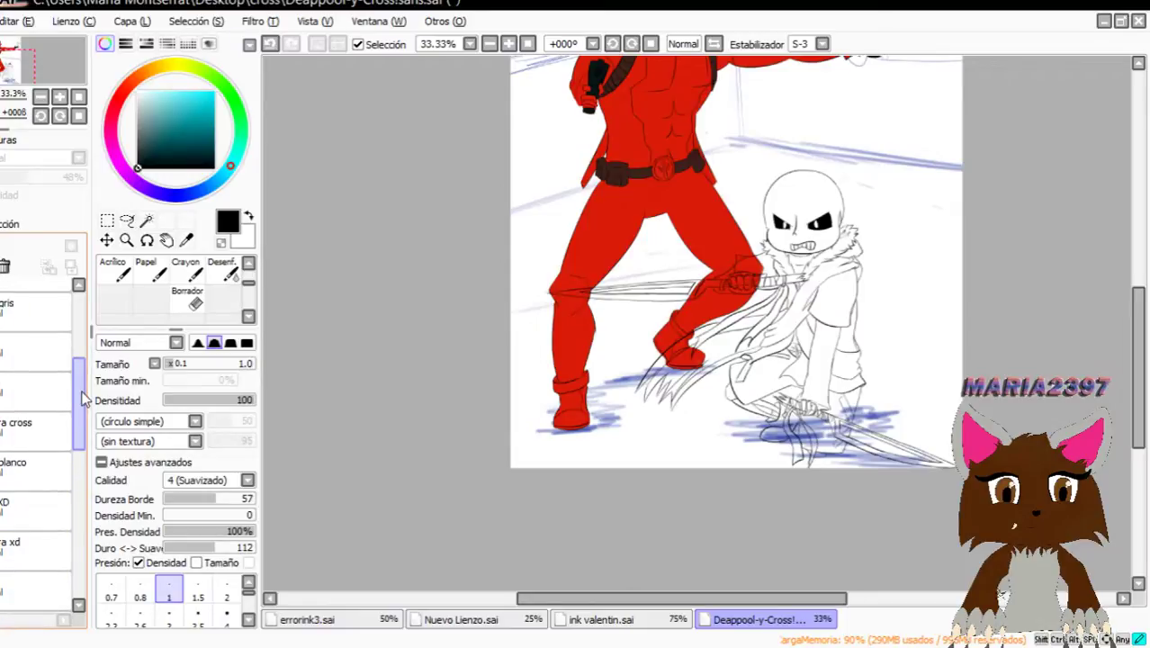
{"action": "scroll", "coordinate": [702, 347], "scroll_direction": "up", "scroll_amount": 3}
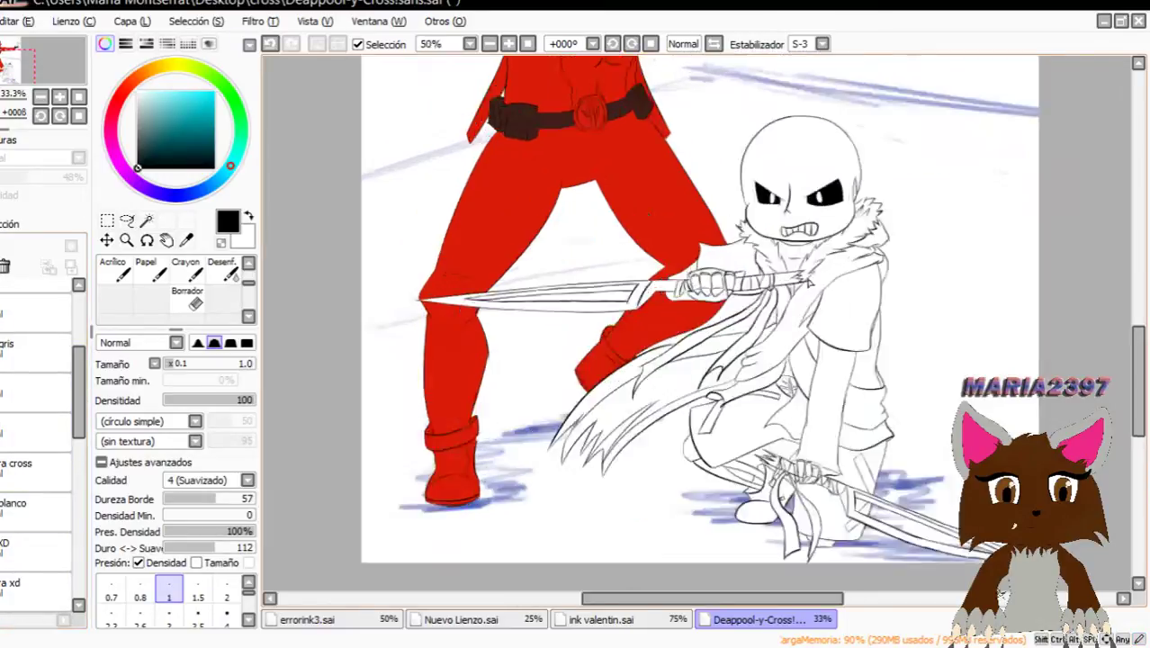
{"action": "scroll", "coordinate": [612, 236], "scroll_direction": "down", "scroll_amount": 3}
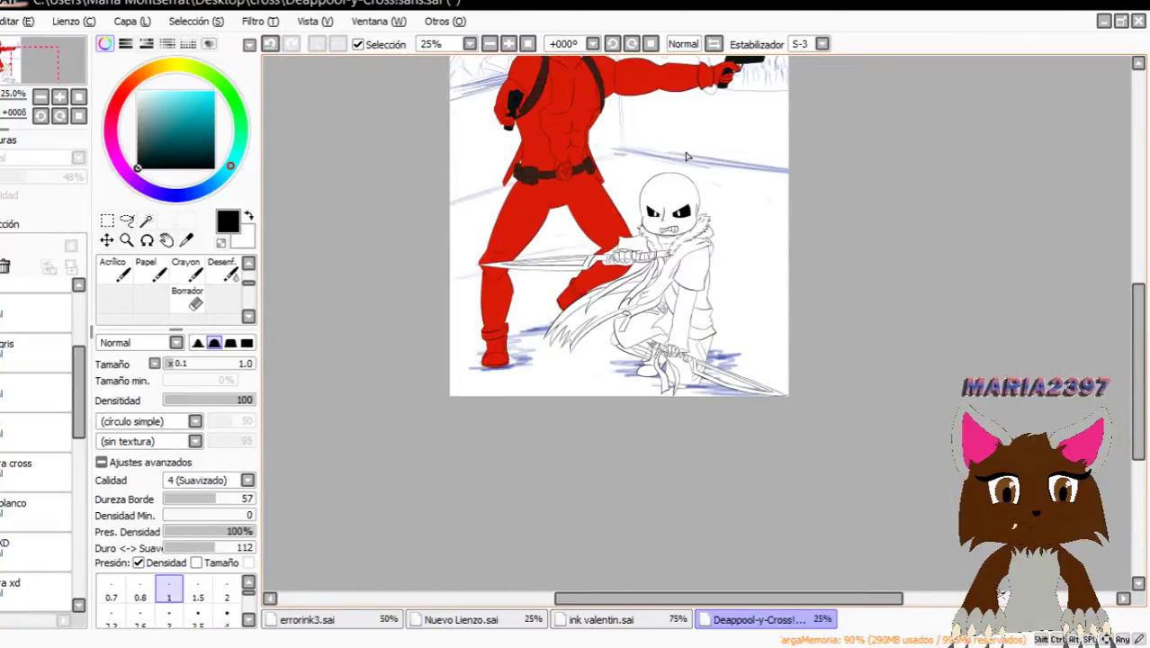
{"action": "scroll", "coordinate": [602, 291], "scroll_direction": "up", "scroll_amount": 2}
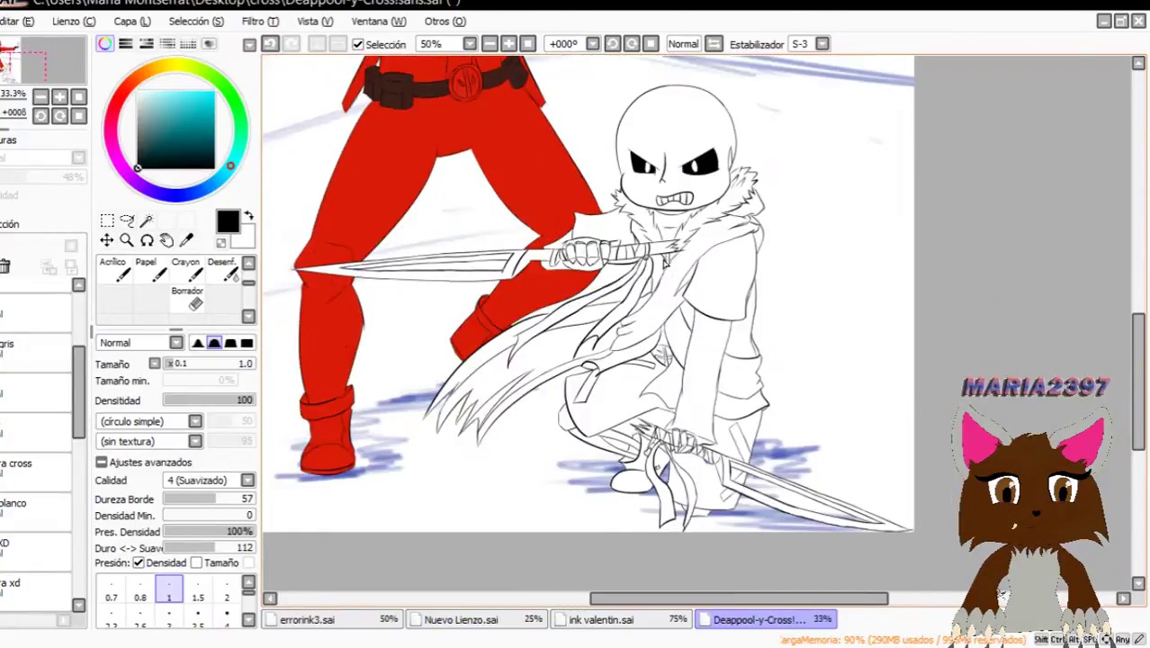
{"action": "scroll", "coordinate": [538, 262], "scroll_direction": "up", "scroll_amount": 1}
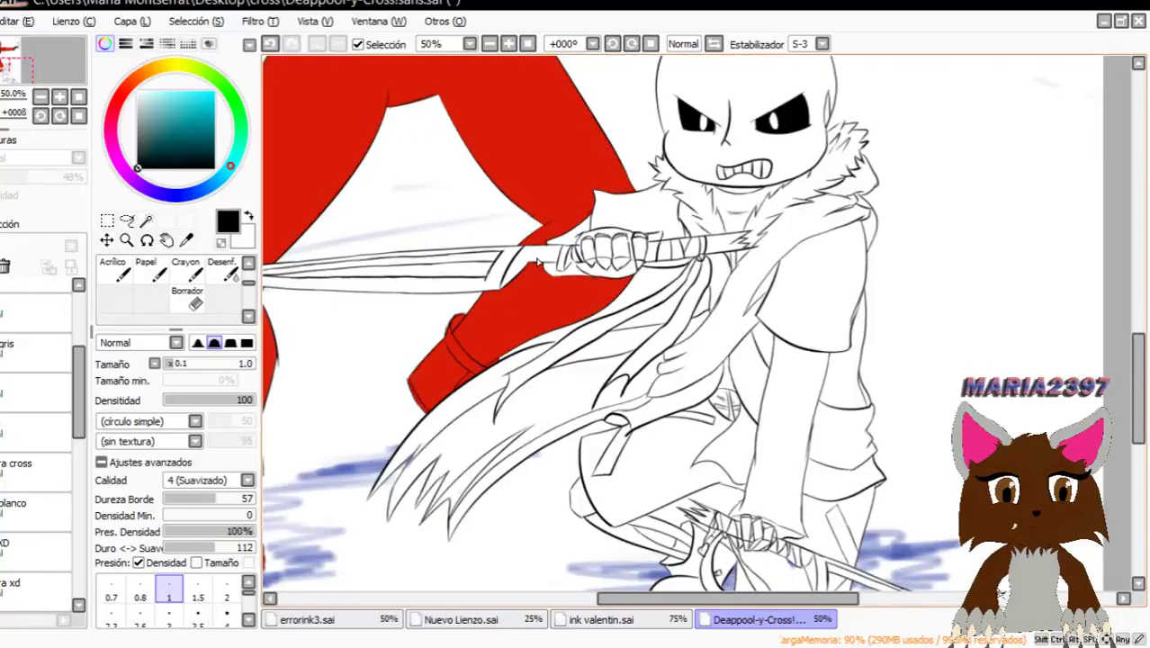
{"action": "scroll", "coordinate": [538, 262], "scroll_direction": "up", "scroll_amount": 3}
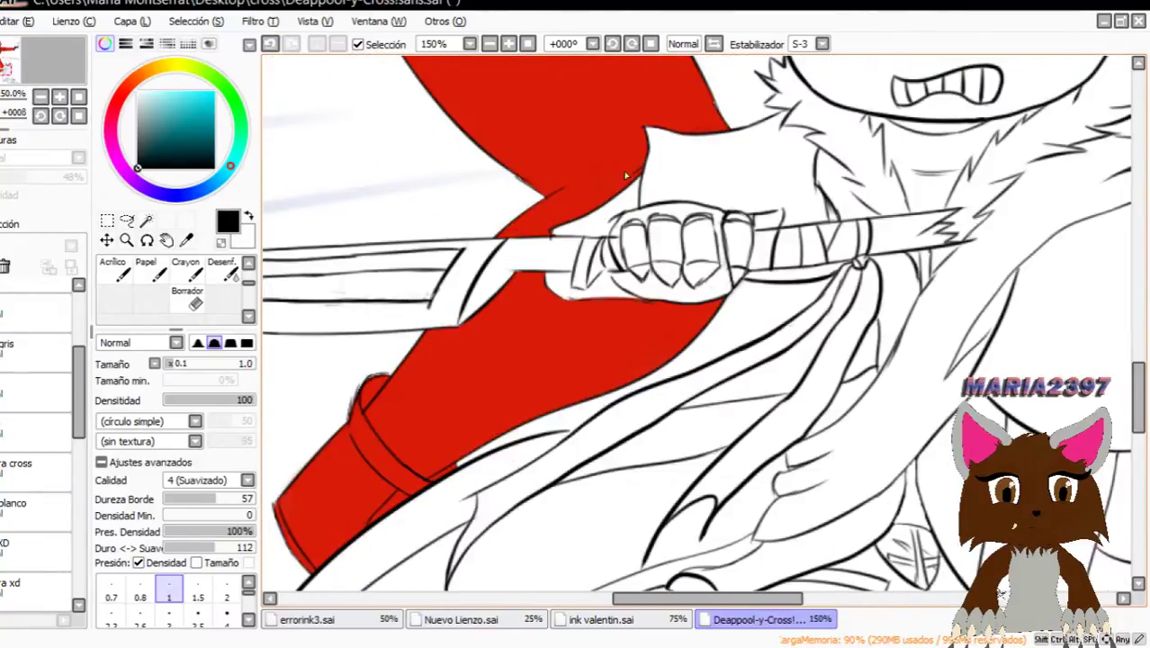
{"action": "scroll", "coordinate": [598, 261], "scroll_direction": "down", "scroll_amount": 3}
Show the coloured background with yellow walls, brown floor and glass shards, and inspect it around both characters.
{"action": "scroll", "coordinate": [56, 414], "scroll_direction": "down", "scroll_amount": 5}
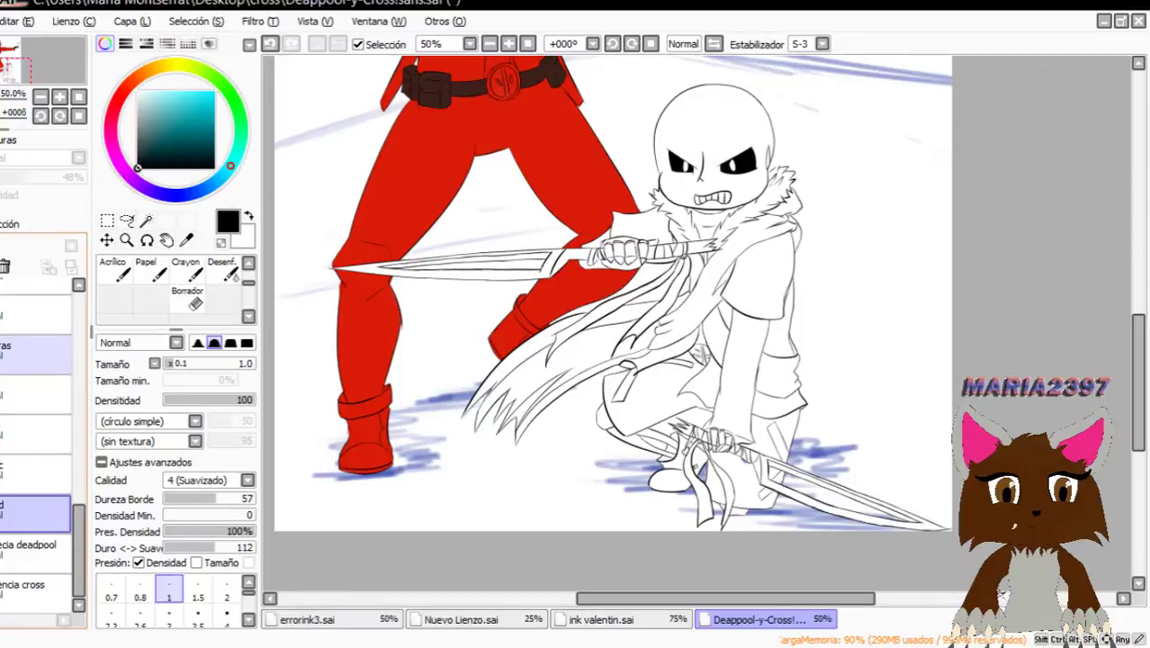
{"action": "left_click", "coordinate": [1, 394]}
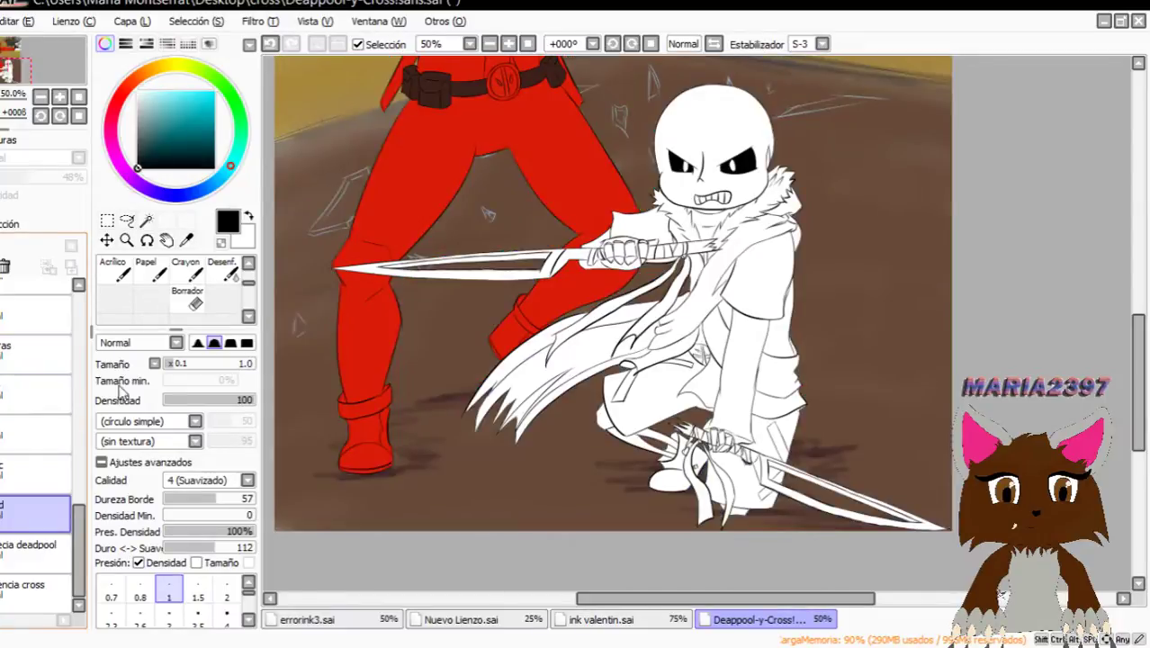
{"action": "scroll", "coordinate": [427, 297], "scroll_direction": "down", "scroll_amount": 3}
{"action": "scroll", "coordinate": [449, 224], "scroll_direction": "up", "scroll_amount": 4}
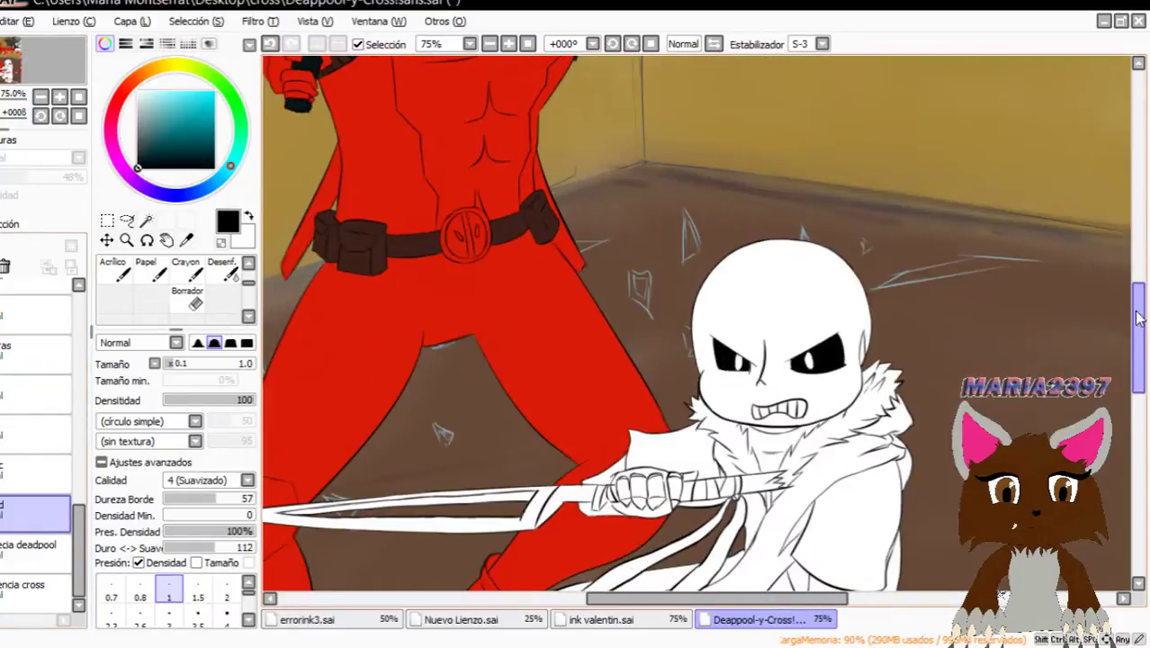
{"action": "left_click_drag", "start_coordinate": [1139, 324], "coordinate": [1111, 326]}
{"action": "scroll", "coordinate": [779, 237], "scroll_direction": "up", "scroll_amount": 1}
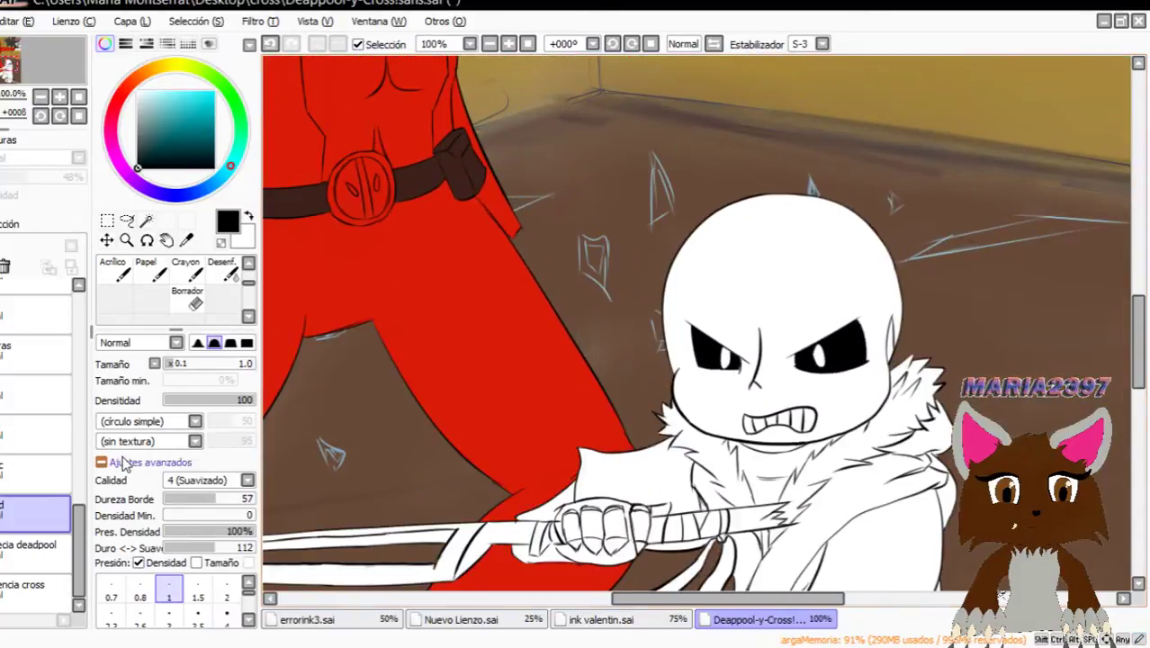
Hide Cross's white base fill and Deadpool's flat colours, leaving their line art over the coloured background.
{"action": "left_click_drag", "start_coordinate": [79, 555], "coordinate": [101, 448]}
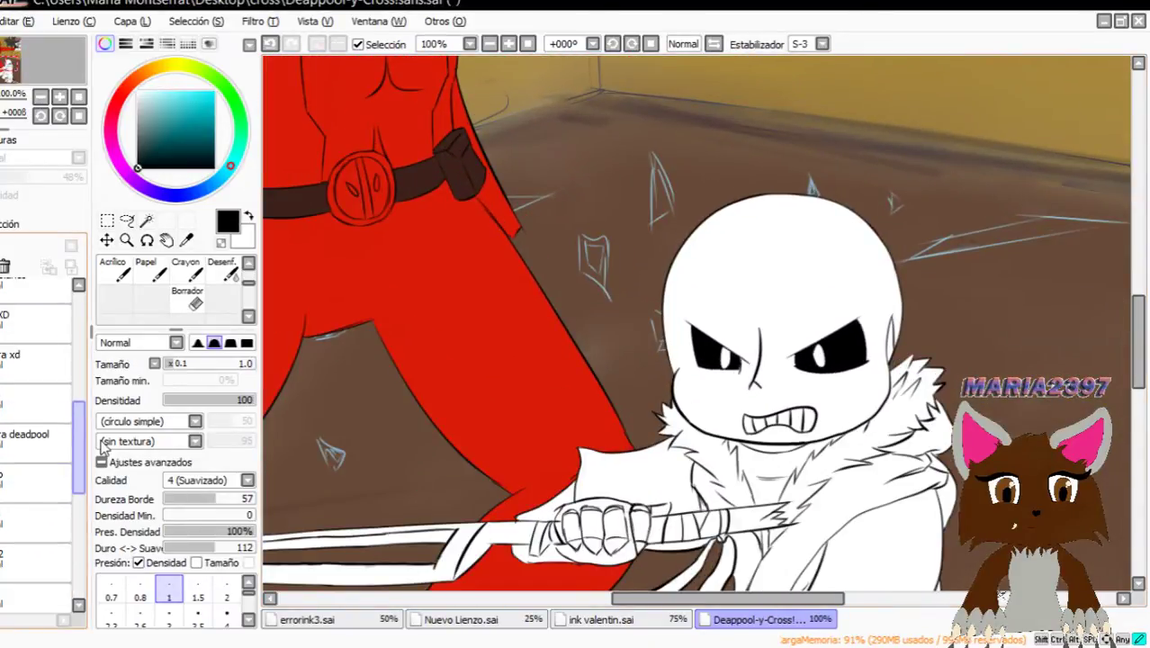
{"action": "scroll", "coordinate": [41, 450], "scroll_direction": "up", "scroll_amount": 4}
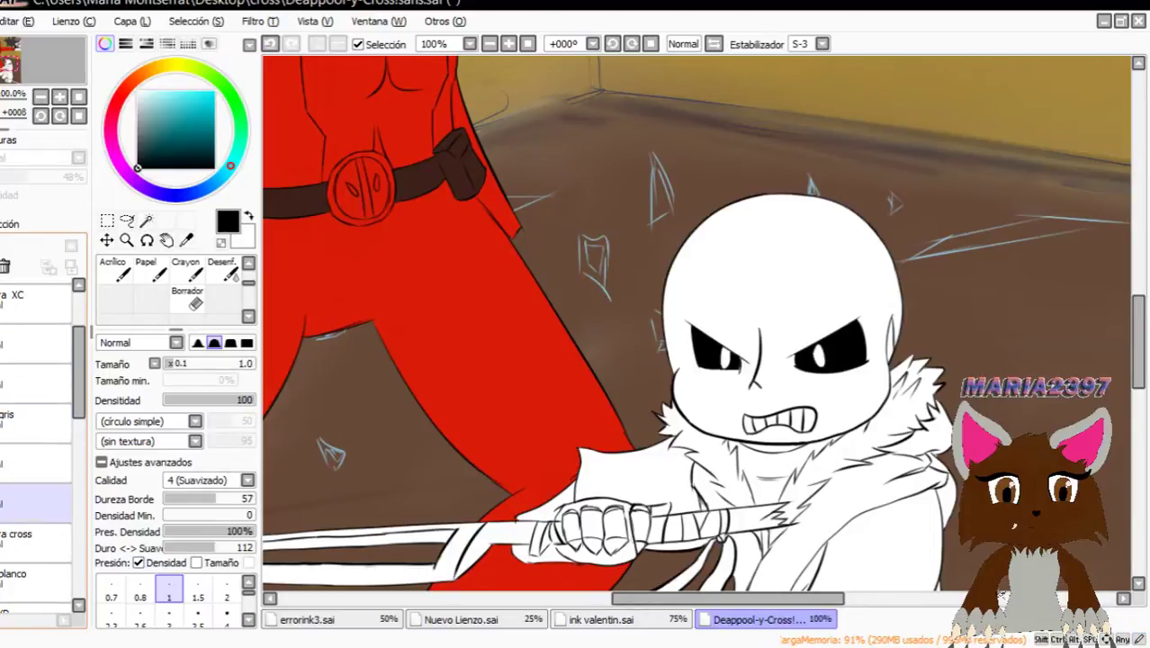
{"action": "left_click", "coordinate": [4, 583]}
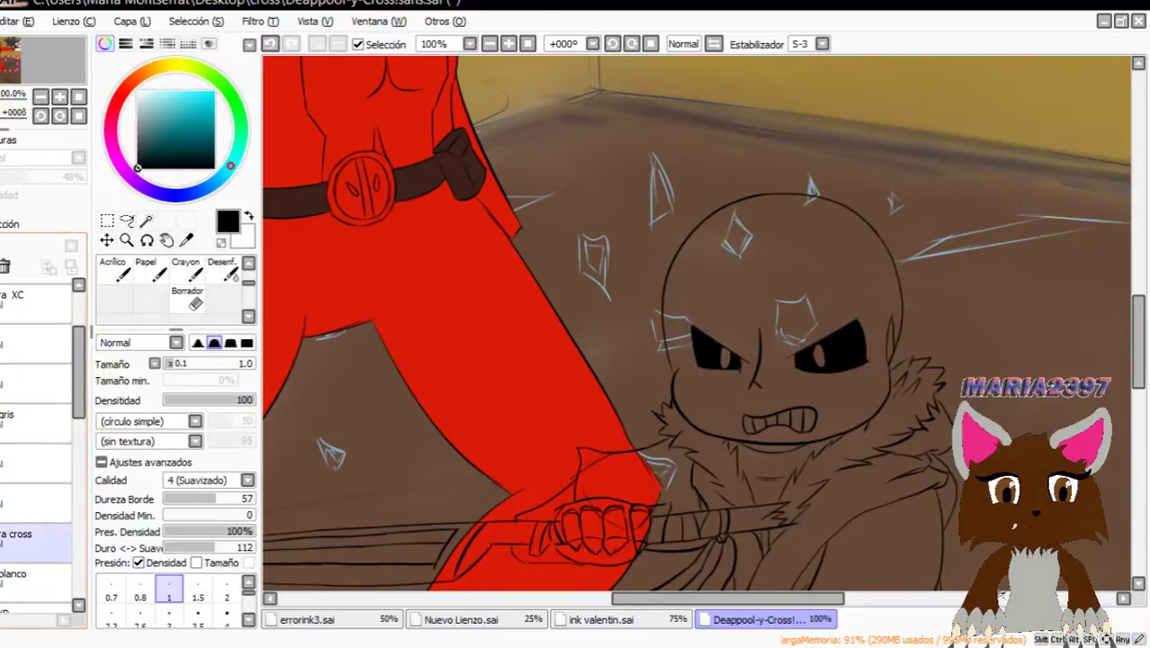
{"action": "scroll", "coordinate": [40, 441], "scroll_direction": "down", "scroll_amount": 5}
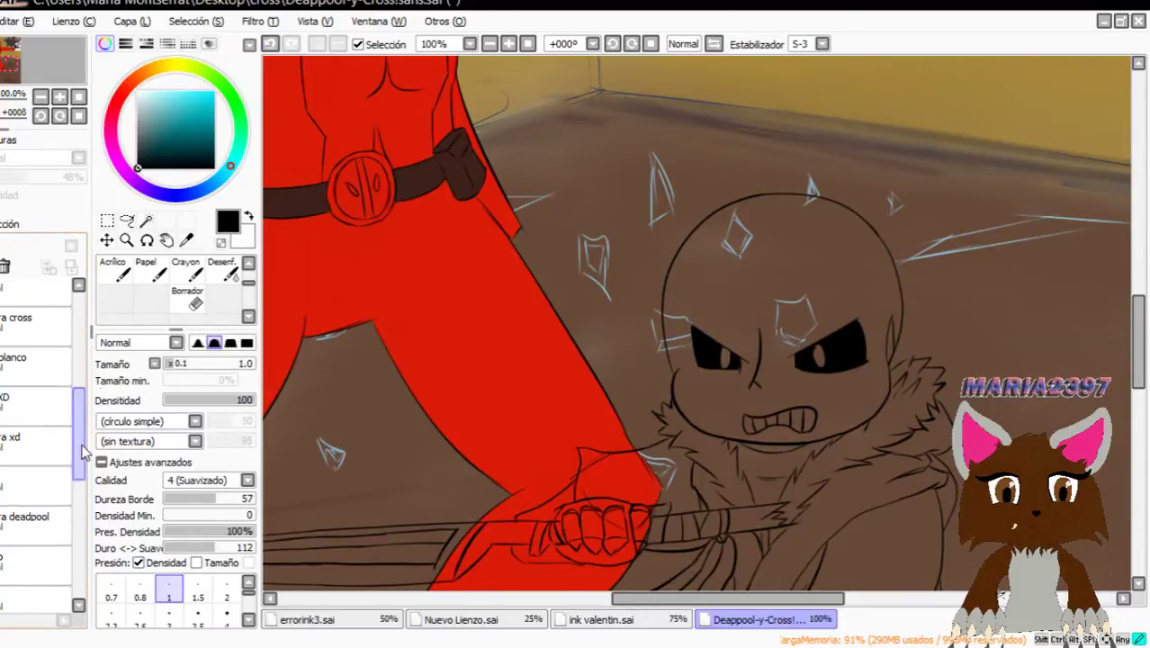
{"action": "left_click", "coordinate": [4, 533]}
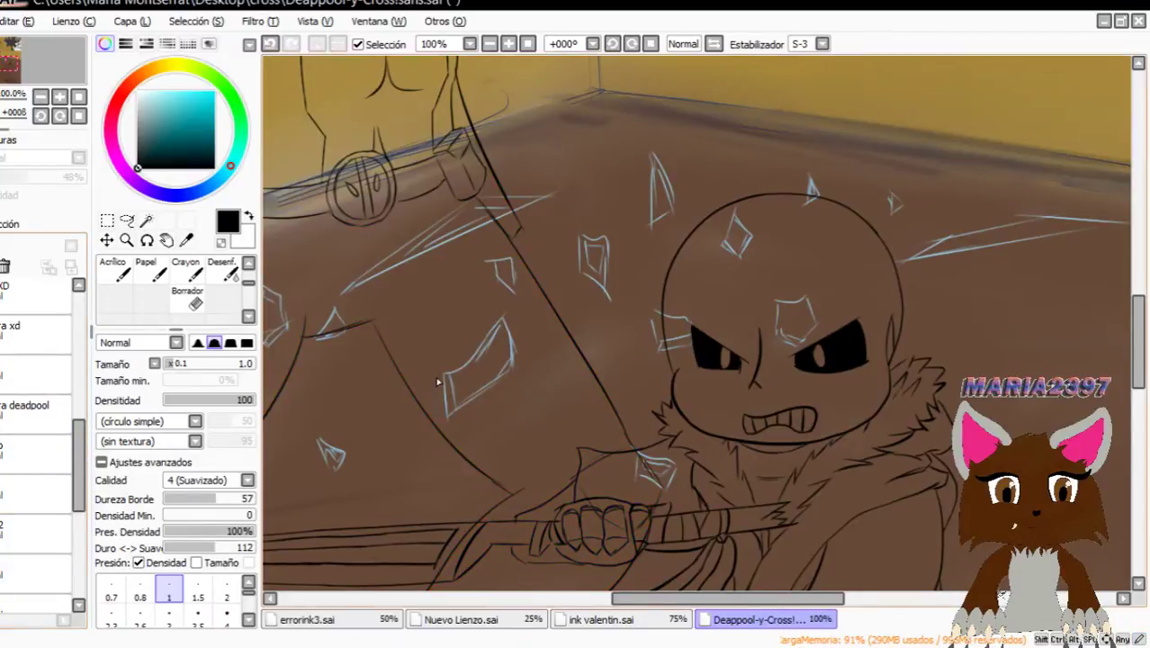
Inspect the flat background behind the line art: yellow walls, brown floor, broken window, black ink splatter and glass shards.
{"action": "scroll", "coordinate": [439, 382], "scroll_direction": "down", "scroll_amount": 4}
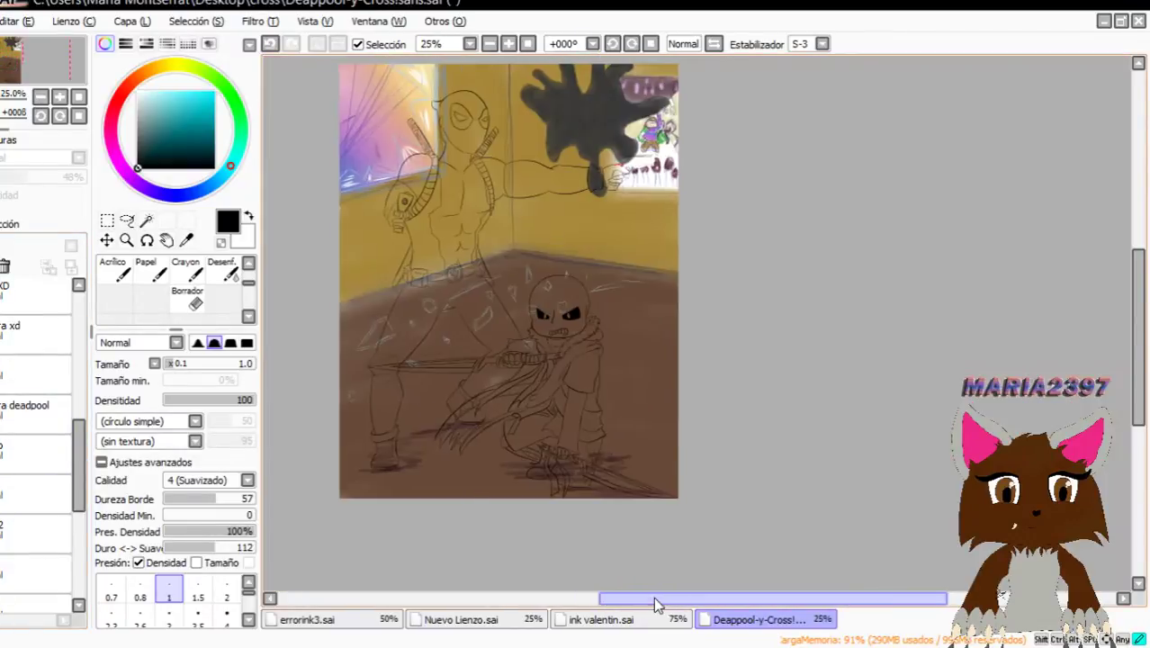
{"action": "left_click_drag", "start_coordinate": [653, 597], "coordinate": [590, 597]}
{"action": "scroll", "coordinate": [686, 210], "scroll_direction": "down", "scroll_amount": 3}
{"action": "scroll", "coordinate": [686, 210], "scroll_direction": "up", "scroll_amount": 3}
{"action": "scroll", "coordinate": [685, 210], "scroll_direction": "up", "scroll_amount": 2}
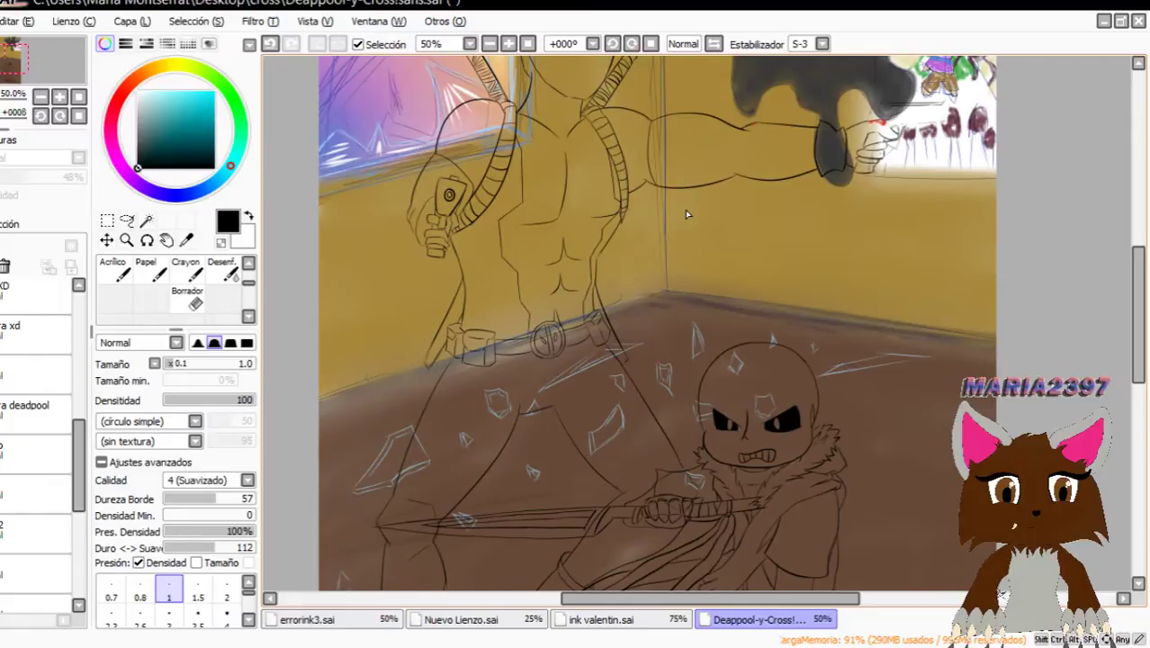
{"action": "scroll", "coordinate": [36, 504], "scroll_direction": "down", "scroll_amount": 2}
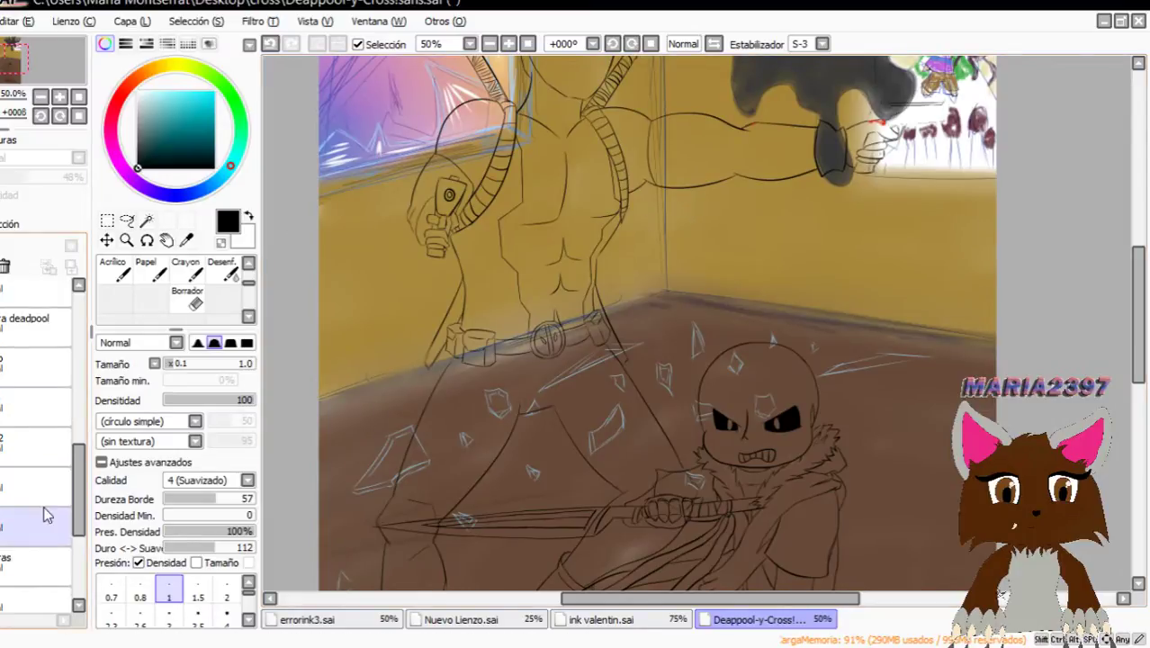
{"action": "scroll", "coordinate": [44, 506], "scroll_direction": "down", "scroll_amount": 1}
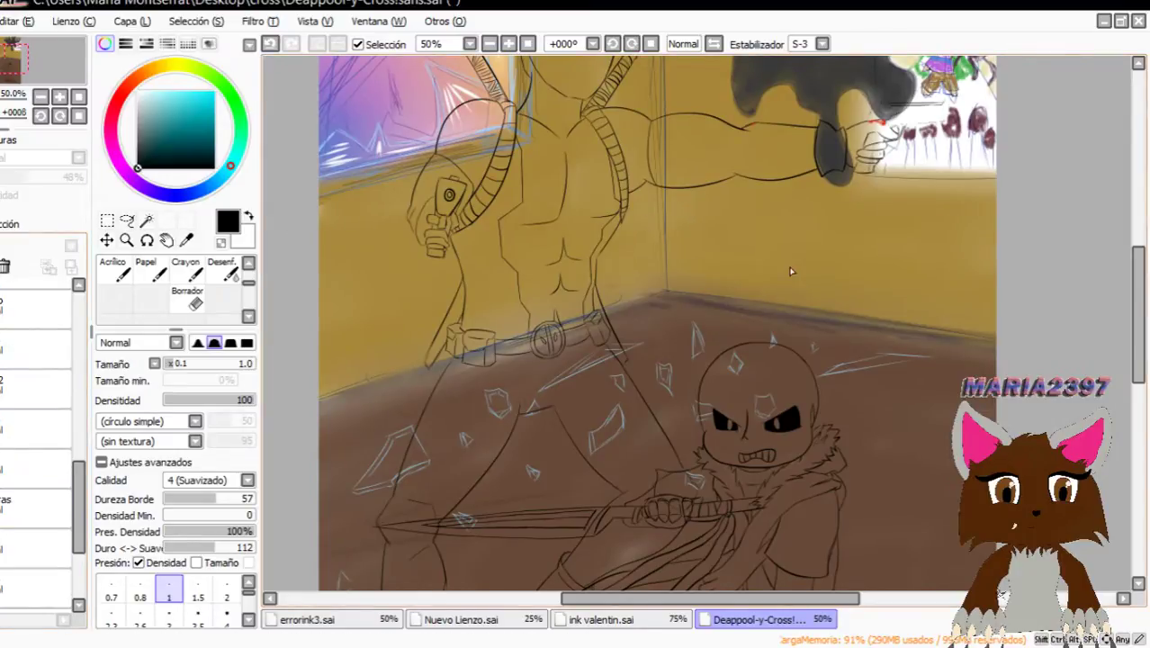
{"action": "left_click_drag", "start_coordinate": [791, 271], "coordinate": [920, 446]}
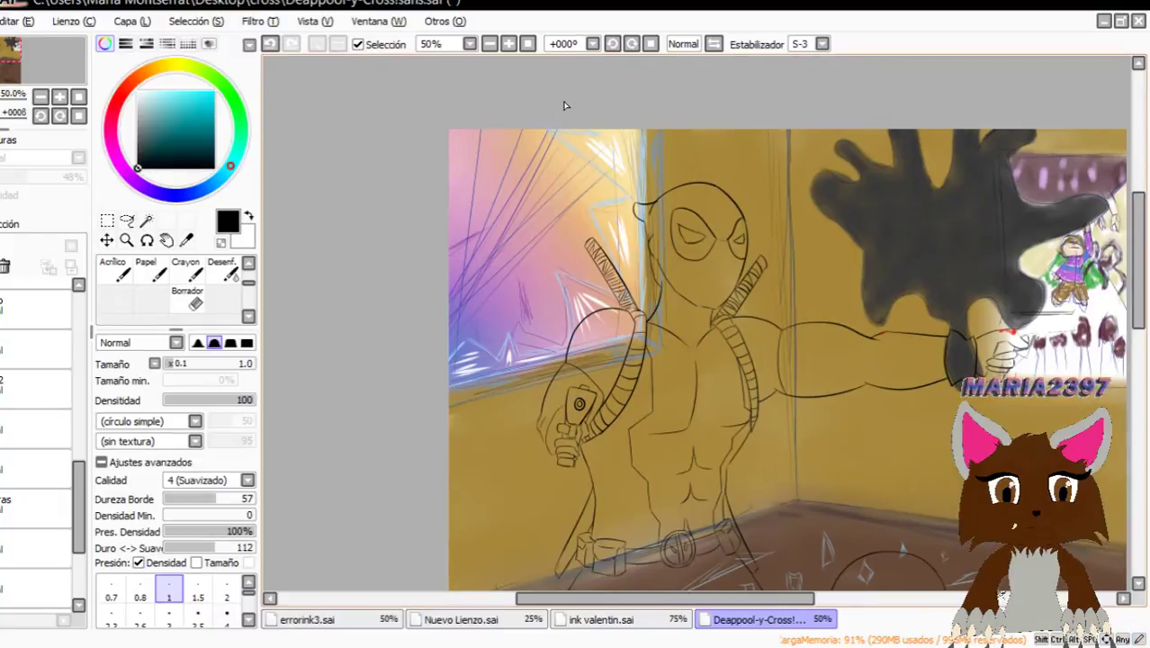
{"action": "scroll", "coordinate": [545, 202], "scroll_direction": "up", "scroll_amount": 2}
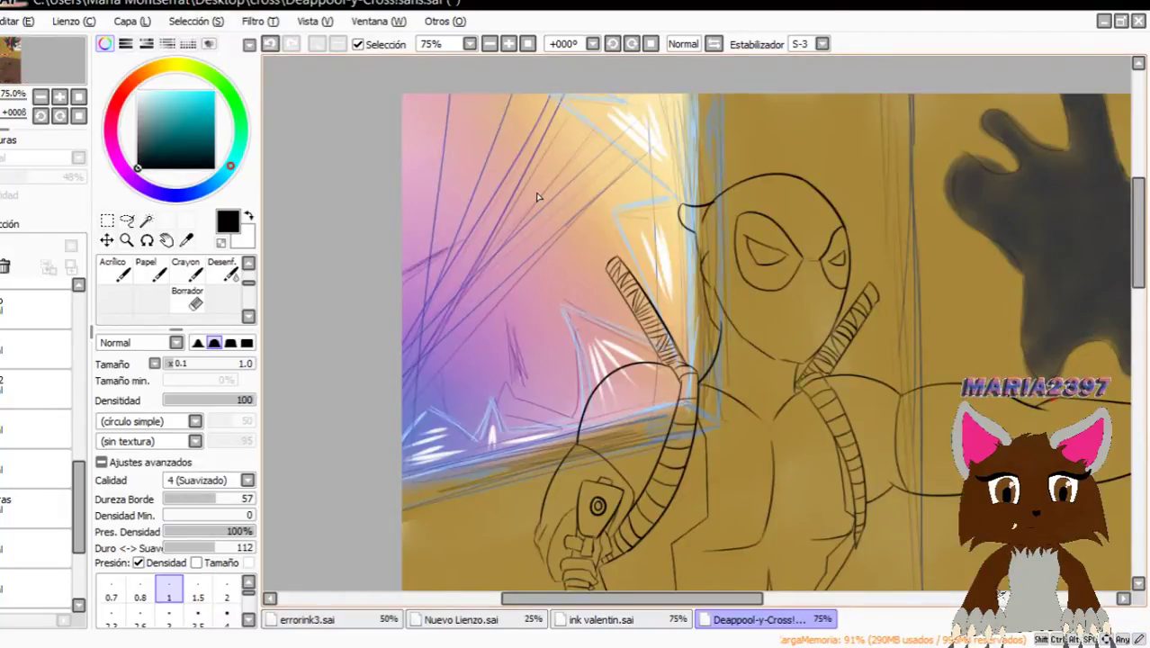
{"action": "scroll", "coordinate": [536, 196], "scroll_direction": "down", "scroll_amount": 5}
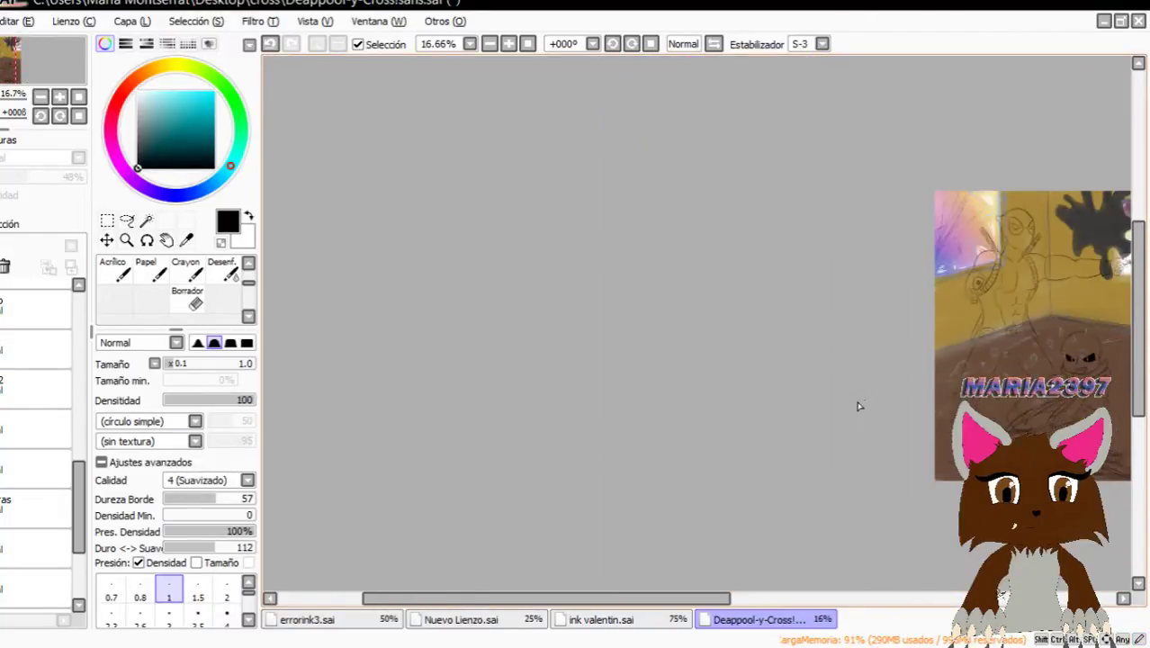
{"action": "left_click_drag", "start_coordinate": [698, 599], "coordinate": [765, 601]}
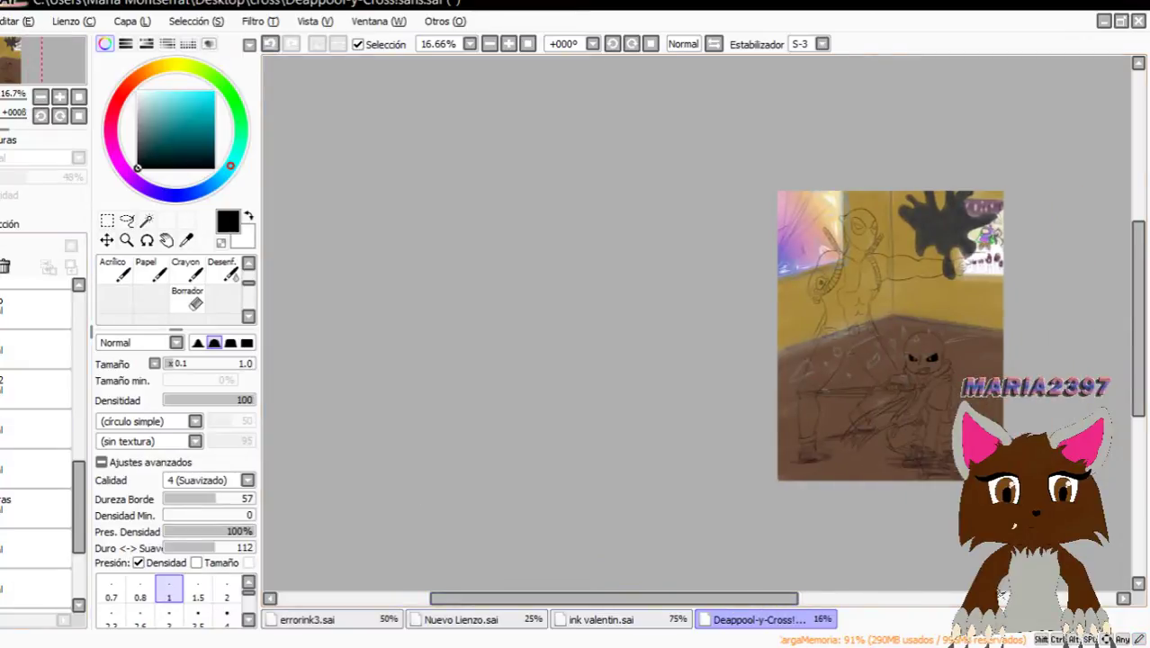
Show the background's shadow layer over the walls, floor, ink splatter and glass shards.
{"action": "left_click", "coordinate": [36, 507]}
{"action": "left_click", "coordinate": [36, 508]}
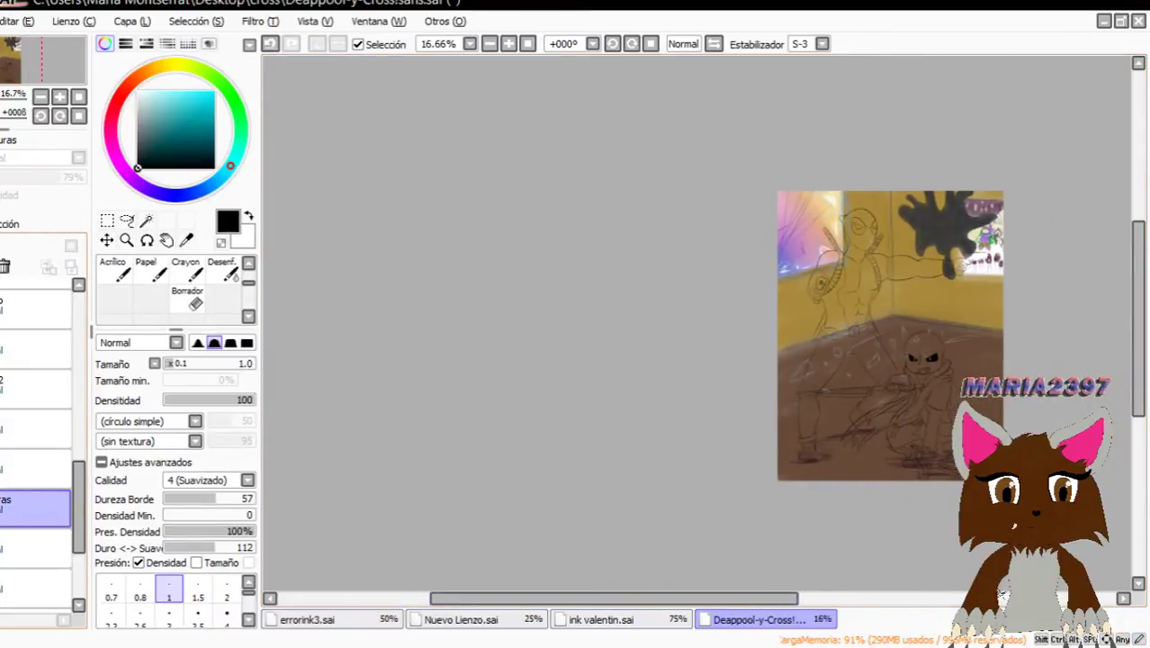
{"action": "left_click", "coordinate": [2, 509]}
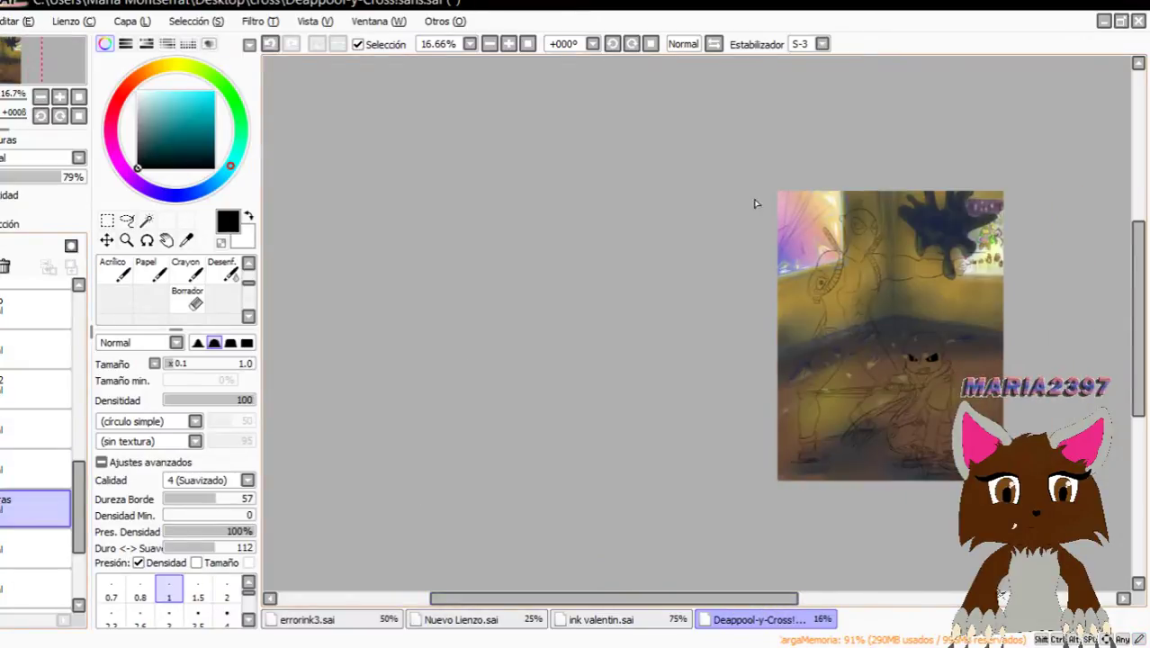
{"action": "scroll", "coordinate": [981, 346], "scroll_direction": "up", "scroll_amount": 3}
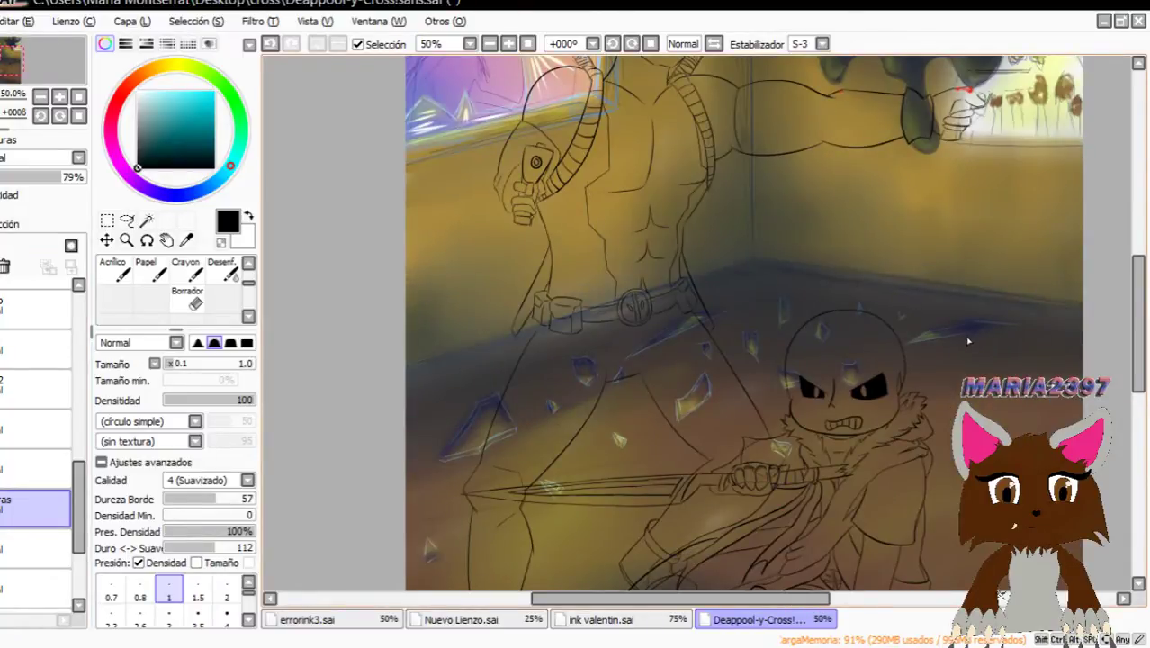
{"action": "scroll", "coordinate": [969, 341], "scroll_direction": "down", "scroll_amount": 2}
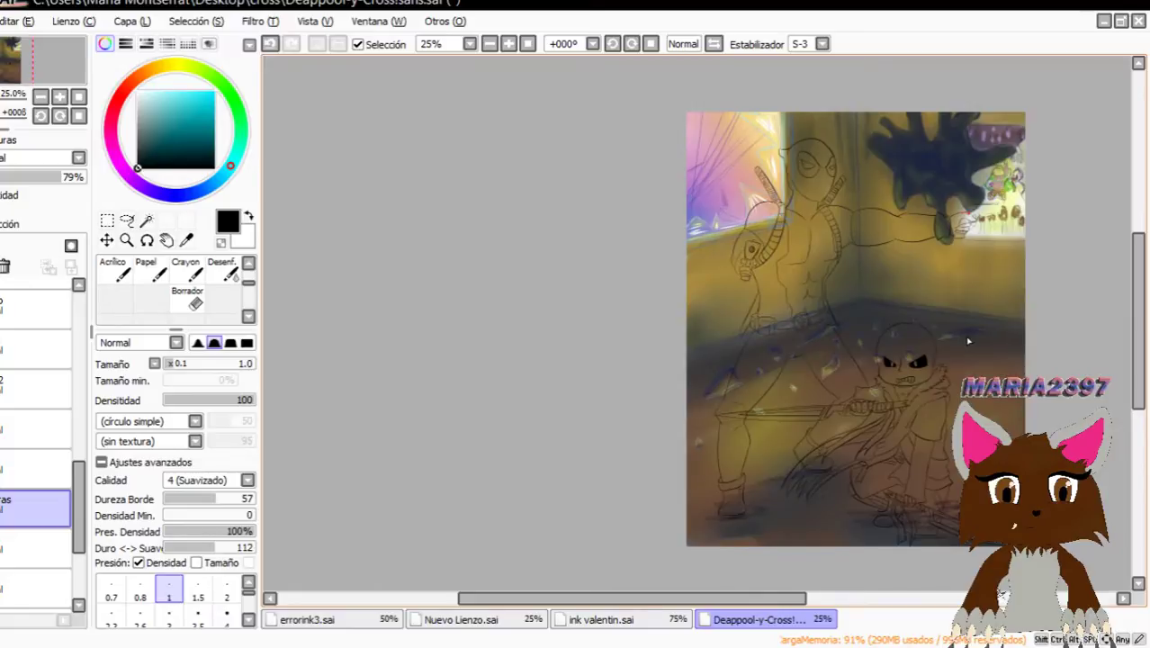
Inspect the background shading on the ink splatter, wall corner, floor and glass shards.
{"action": "scroll", "coordinate": [871, 274], "scroll_direction": "up", "scroll_amount": 8}
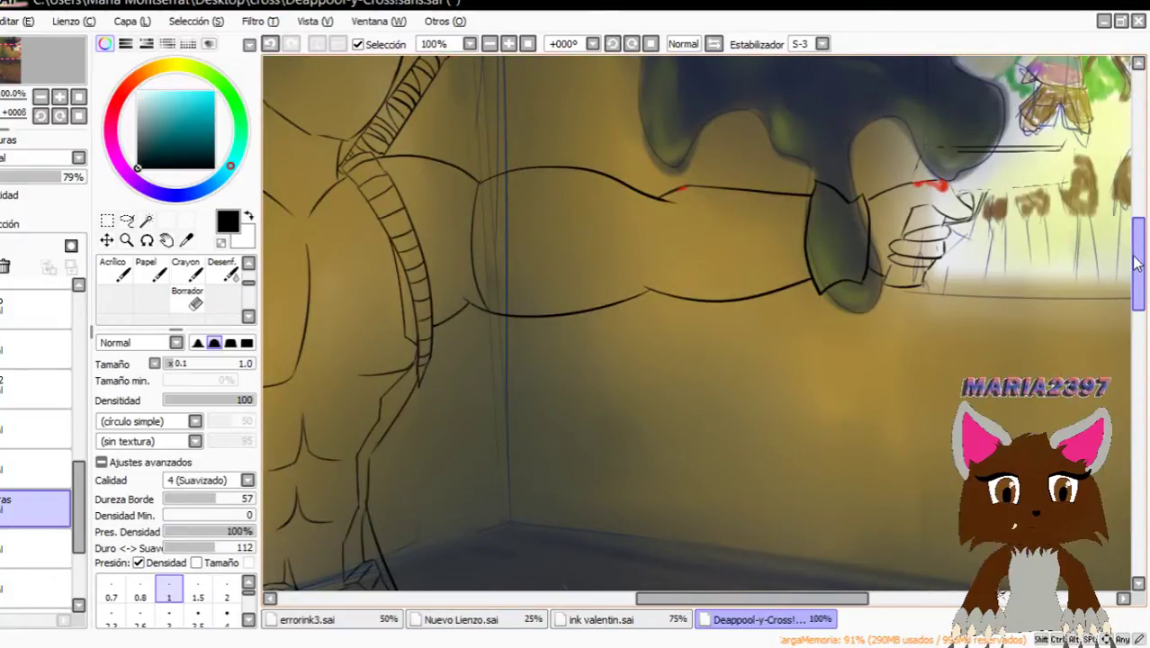
{"action": "left_click_drag", "start_coordinate": [1137, 262], "coordinate": [1138, 209]}
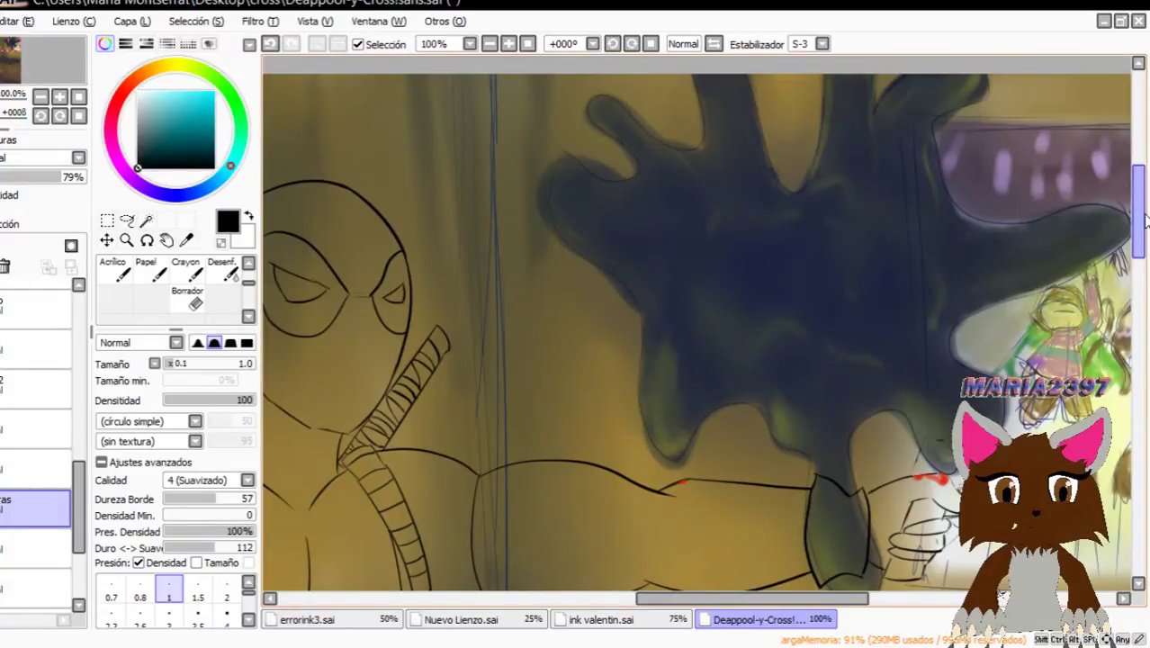
{"action": "left_click_drag", "start_coordinate": [1139, 216], "coordinate": [1139, 311]}
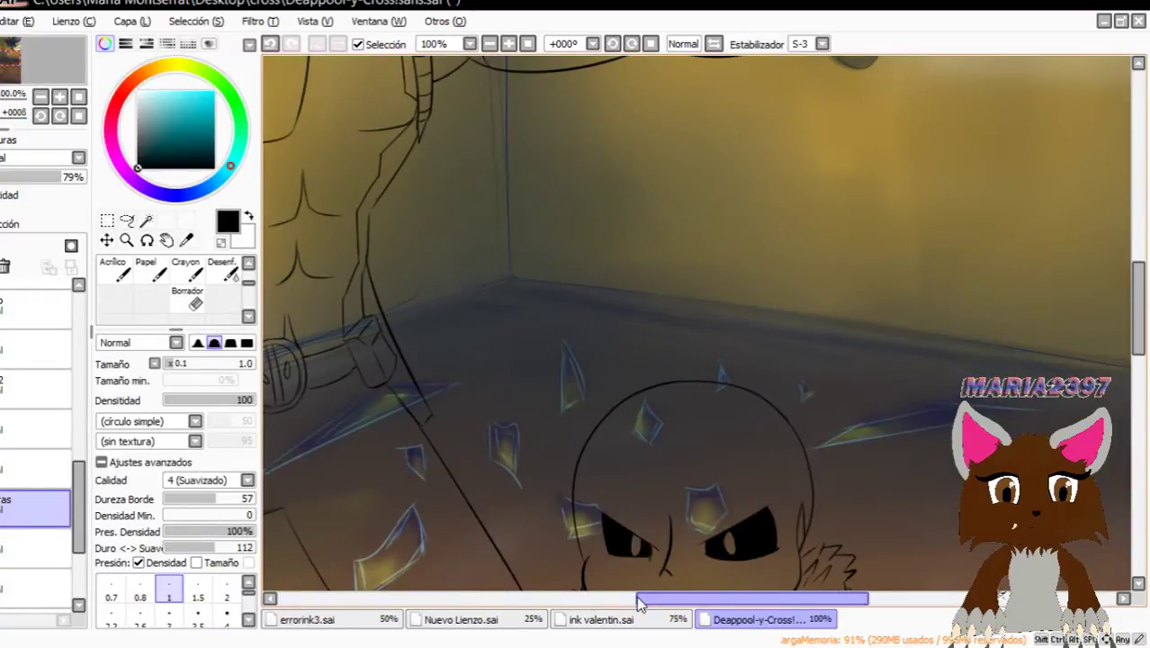
{"action": "left_click_drag", "start_coordinate": [639, 604], "coordinate": [546, 603]}
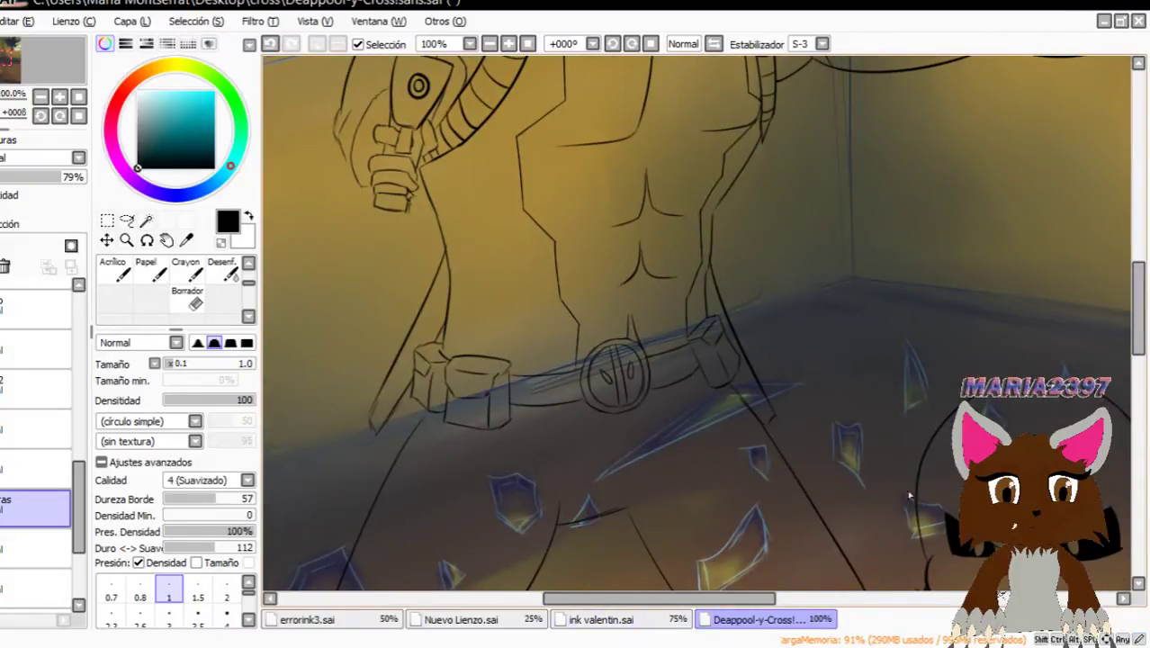
{"action": "scroll", "coordinate": [753, 462], "scroll_direction": "up", "scroll_amount": 3}
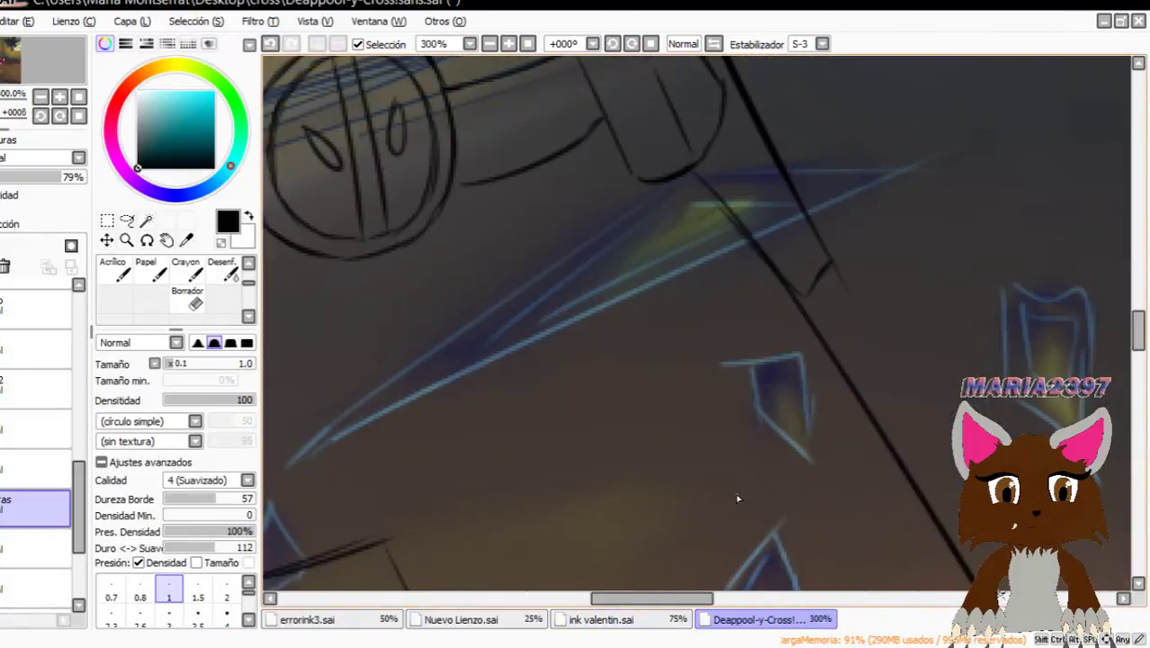
Show the white highlights on the ink splatter and glass shards, and inspect them around Deadpool's outstretched arm.
{"action": "scroll", "coordinate": [738, 498], "scroll_direction": "down", "scroll_amount": 5}
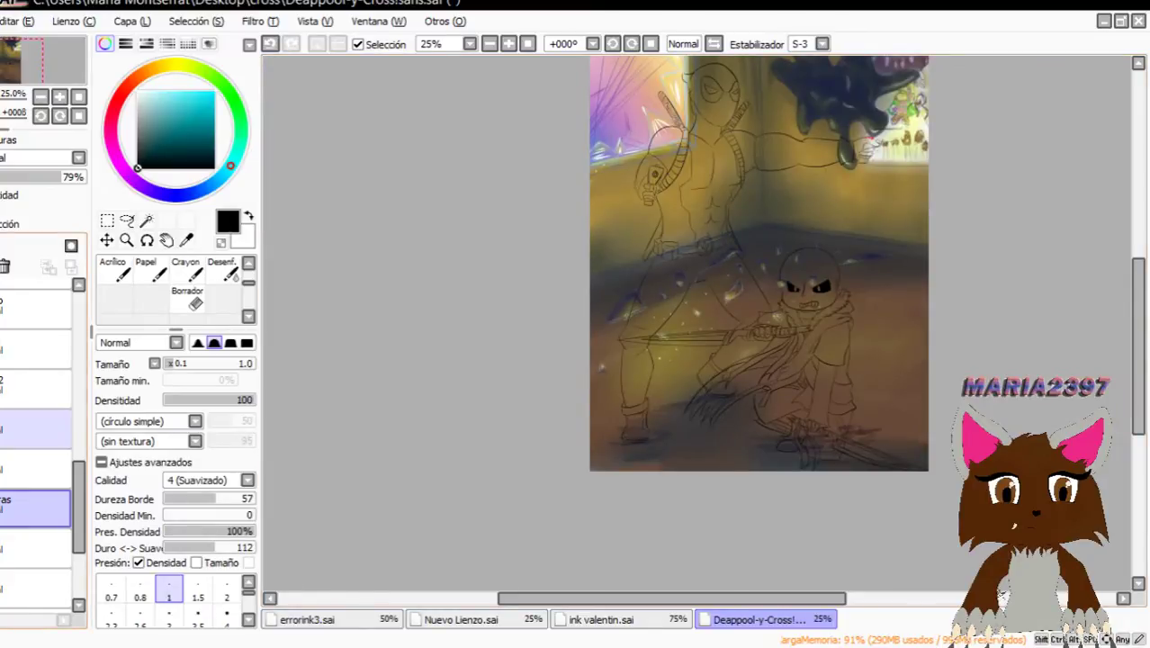
{"action": "scroll", "coordinate": [1010, 219], "scroll_direction": "up", "scroll_amount": 3}
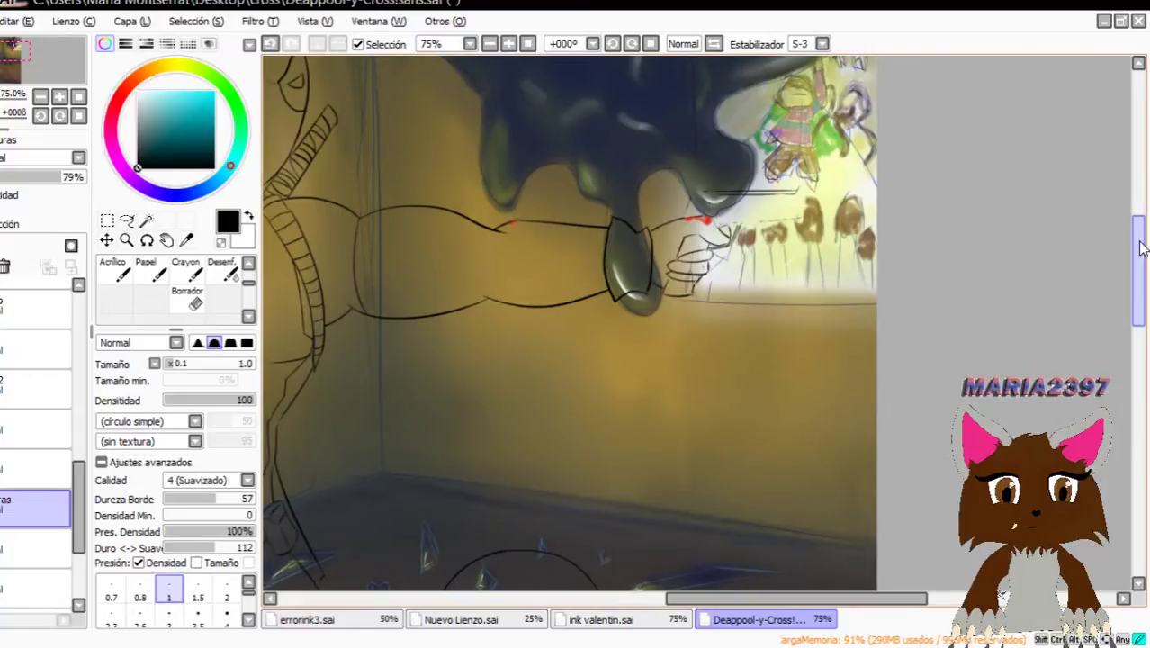
{"action": "left_click_drag", "start_coordinate": [1142, 249], "coordinate": [1142, 222]}
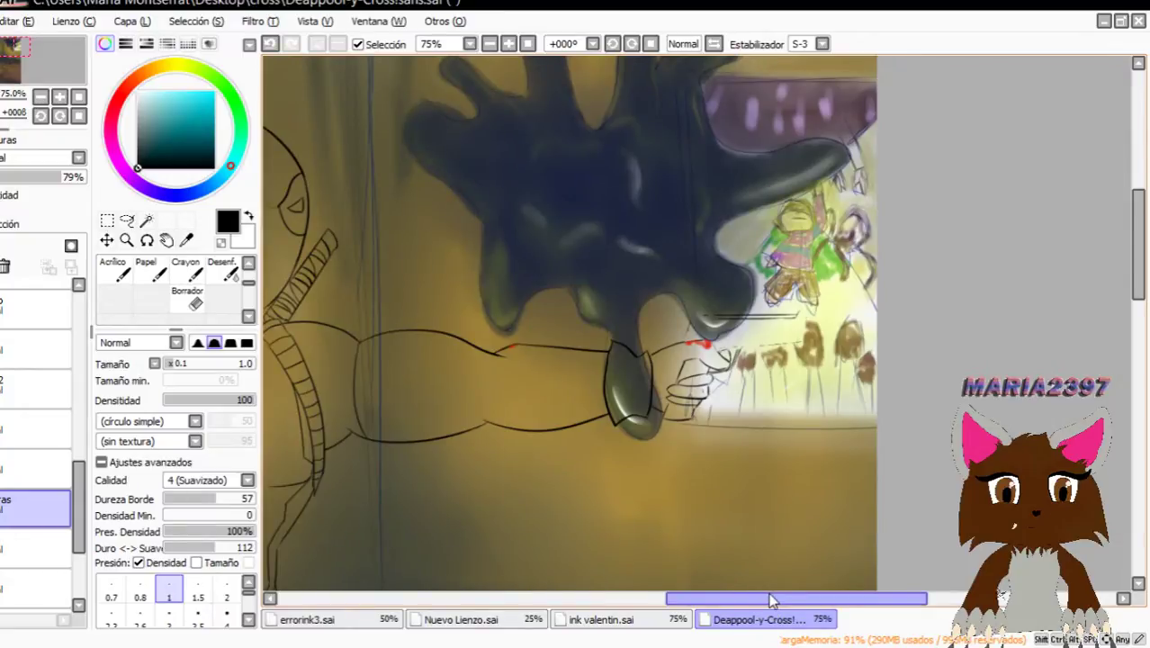
{"action": "left_click_drag", "start_coordinate": [770, 601], "coordinate": [677, 601]}
{"action": "scroll", "coordinate": [580, 225], "scroll_direction": "up", "scroll_amount": 1}
Show Deadpool's flat colours and Cross's white base fill again over the shaded background.
{"action": "scroll", "coordinate": [565, 214], "scroll_direction": "down", "scroll_amount": 3}
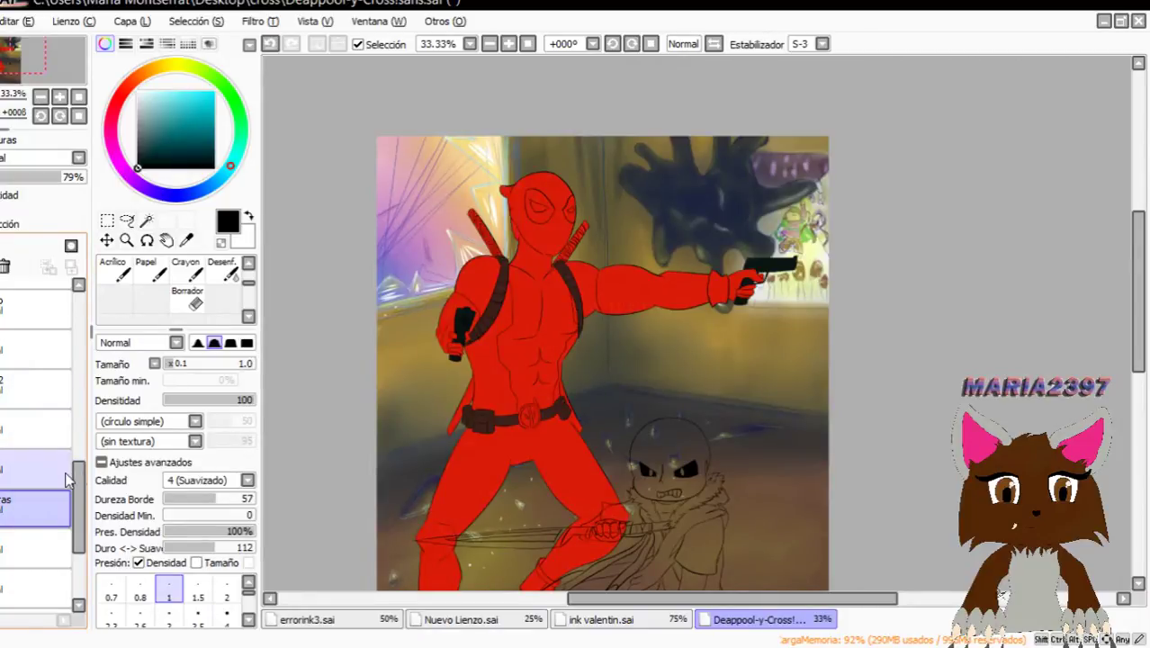
{"action": "scroll", "coordinate": [77, 480], "scroll_direction": "up", "scroll_amount": 4}
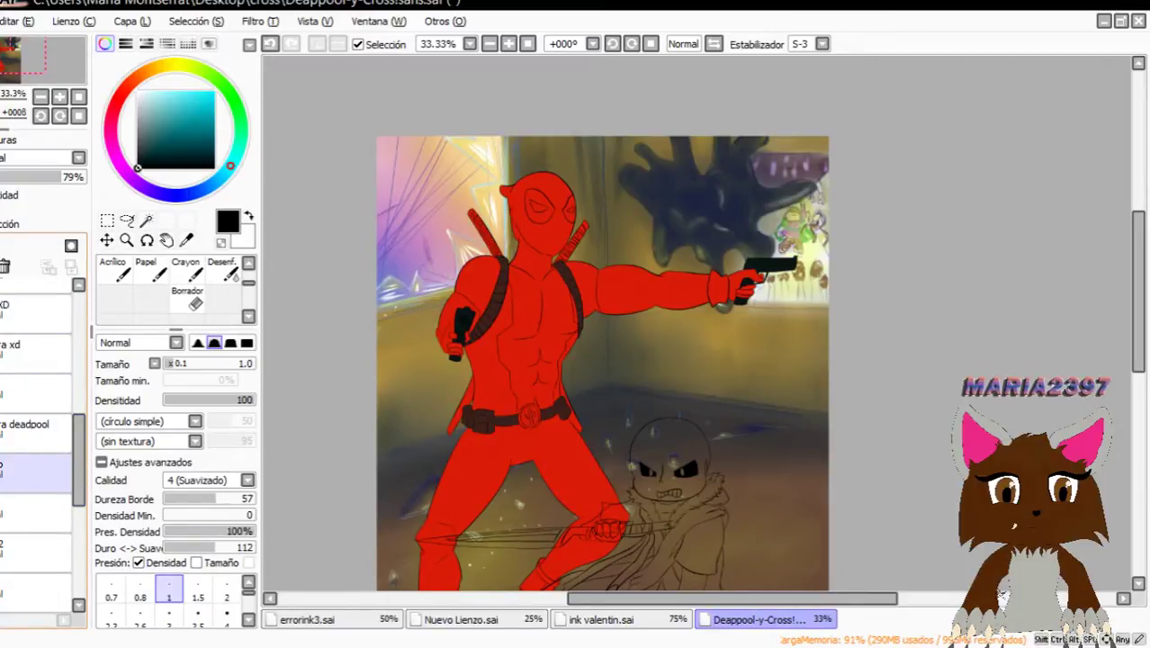
{"action": "scroll", "coordinate": [36, 432], "scroll_direction": "up", "scroll_amount": 3}
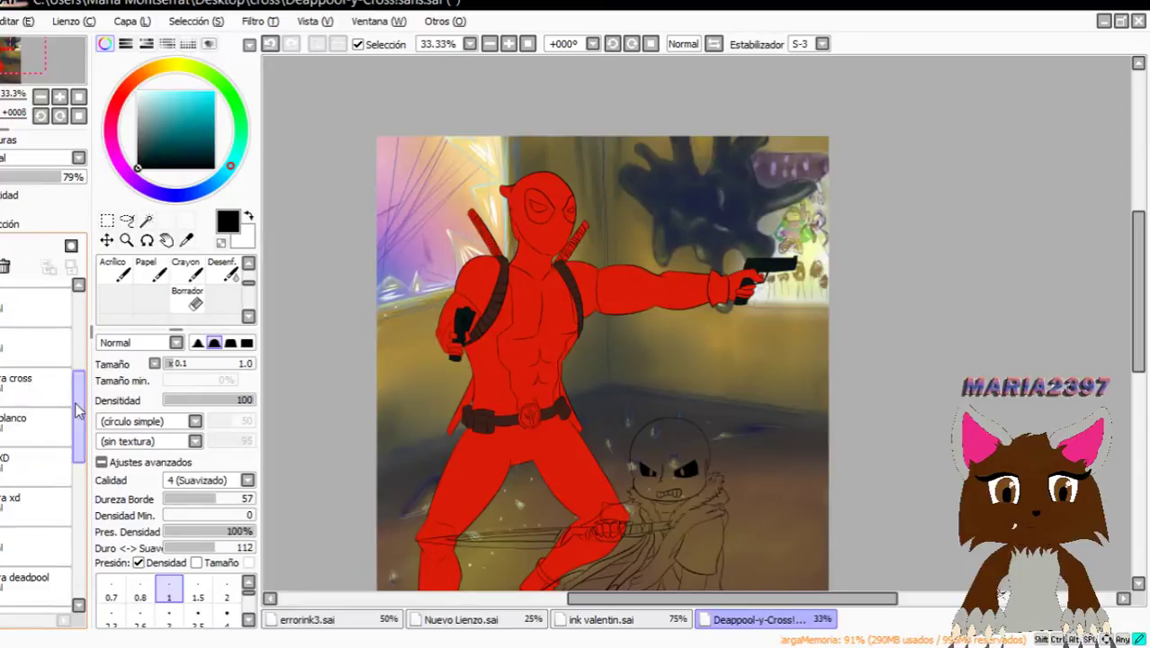
{"action": "left_click", "coordinate": [2, 430]}
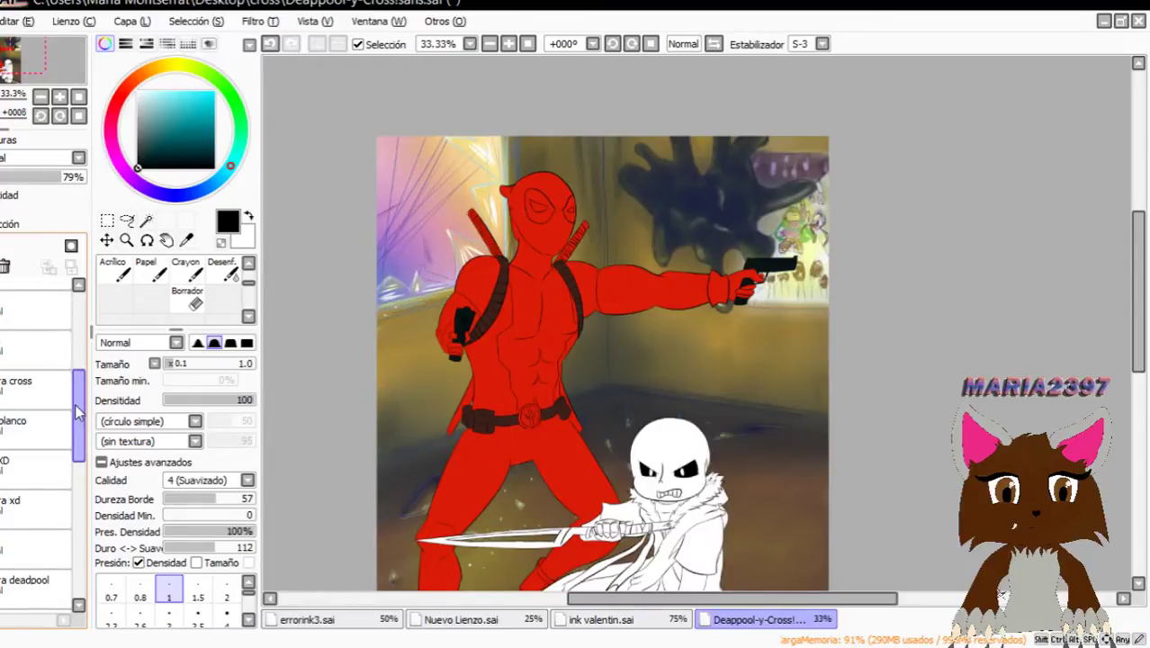
Inspect both characters' flat colours against the shaded background, from Deadpool's belt to Cross's face and swords.
{"action": "left_click_drag", "start_coordinate": [79, 400], "coordinate": [74, 447]}
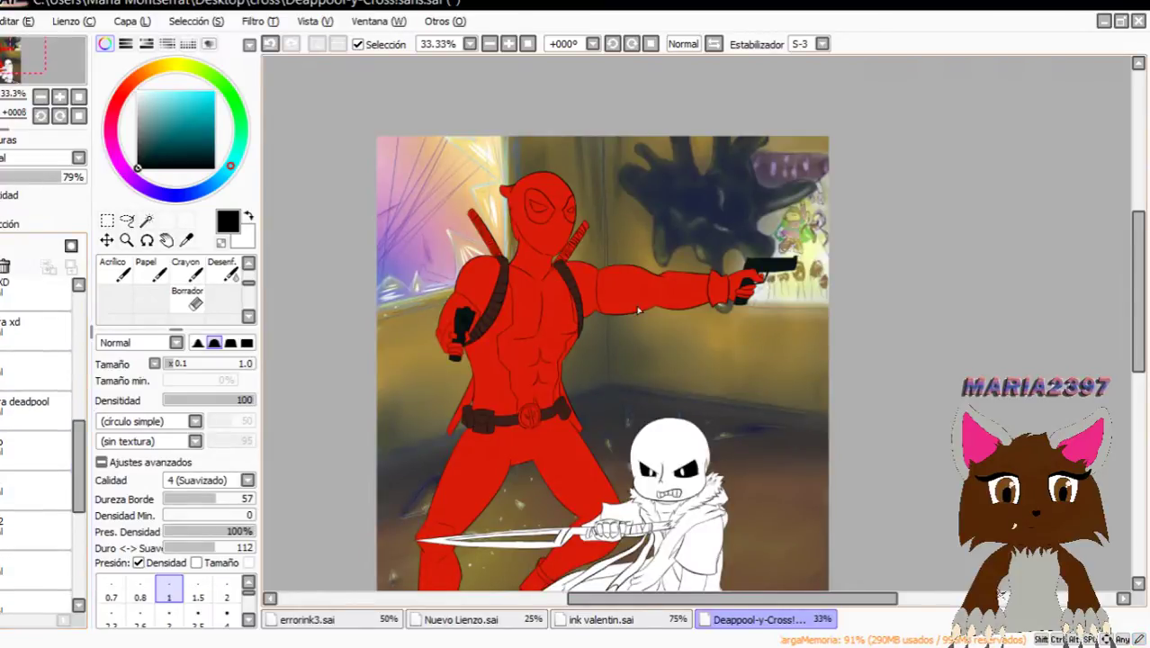
{"action": "scroll", "coordinate": [638, 298], "scroll_direction": "up", "scroll_amount": 2}
{"action": "left_click_drag", "start_coordinate": [1138, 225], "coordinate": [1120, 308]}
{"action": "scroll", "coordinate": [900, 235], "scroll_direction": "up", "scroll_amount": 1}
{"action": "scroll", "coordinate": [383, 245], "scroll_direction": "down", "scroll_amount": 4}
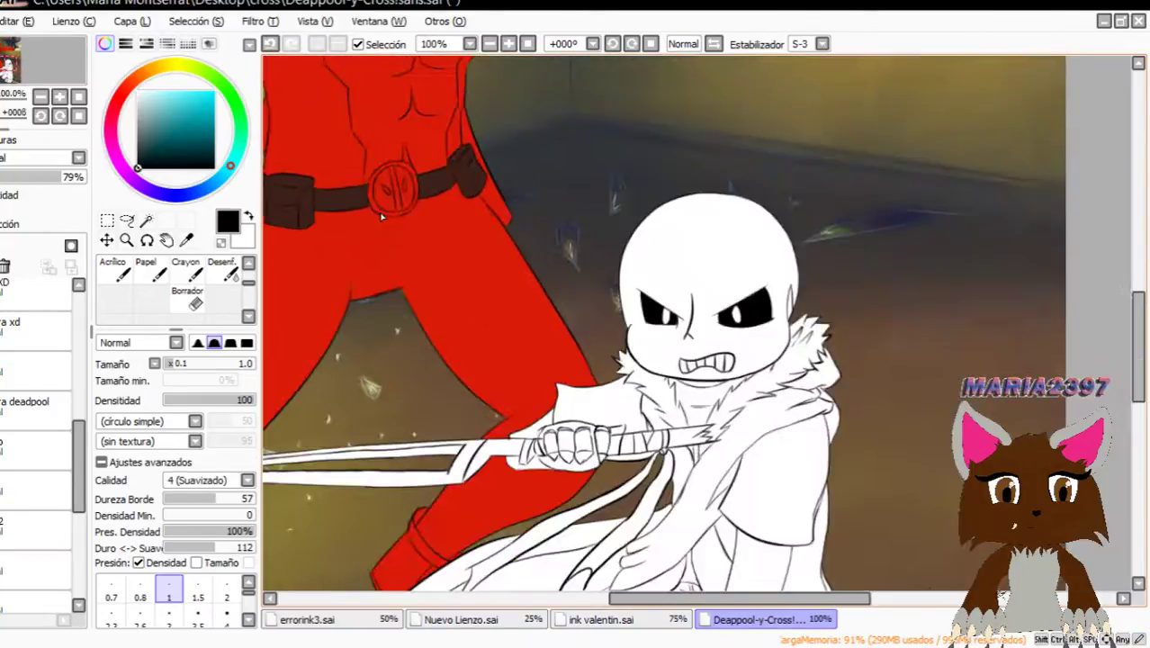
{"action": "scroll", "coordinate": [667, 432], "scroll_direction": "up", "scroll_amount": 1}
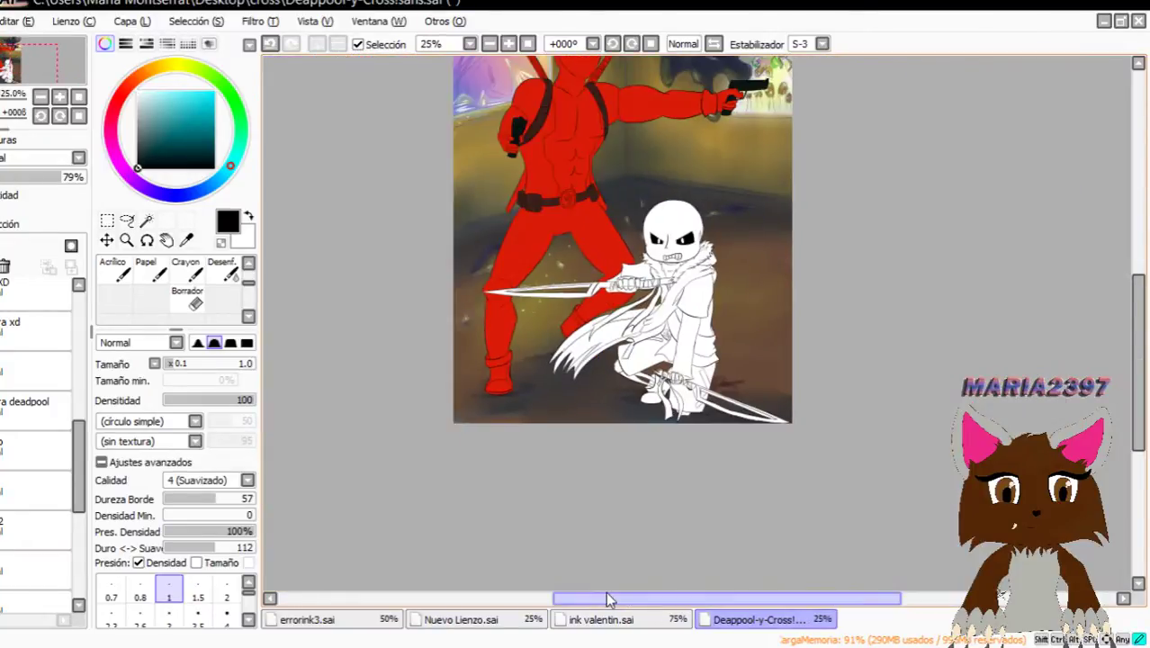
Show the dark colour details on Deadpool's mask, shoulders, torso sides, belt buckle and boots.
{"action": "scroll", "coordinate": [680, 234], "scroll_direction": "up", "scroll_amount": 3}
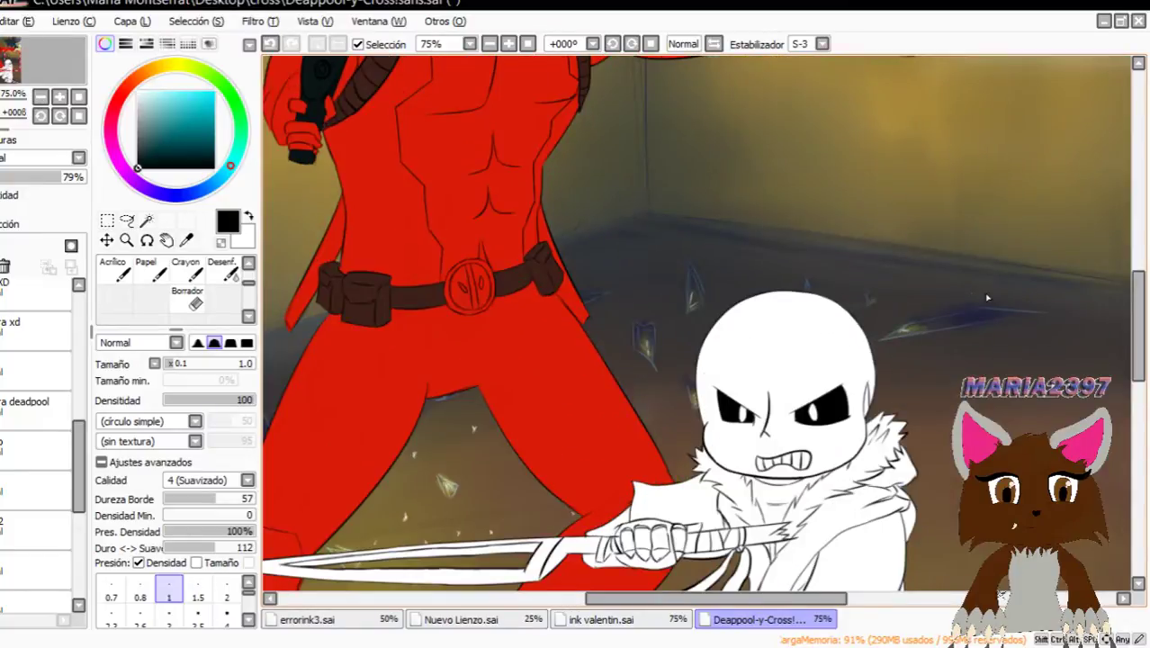
{"action": "left_click_drag", "start_coordinate": [1145, 301], "coordinate": [1143, 346]}
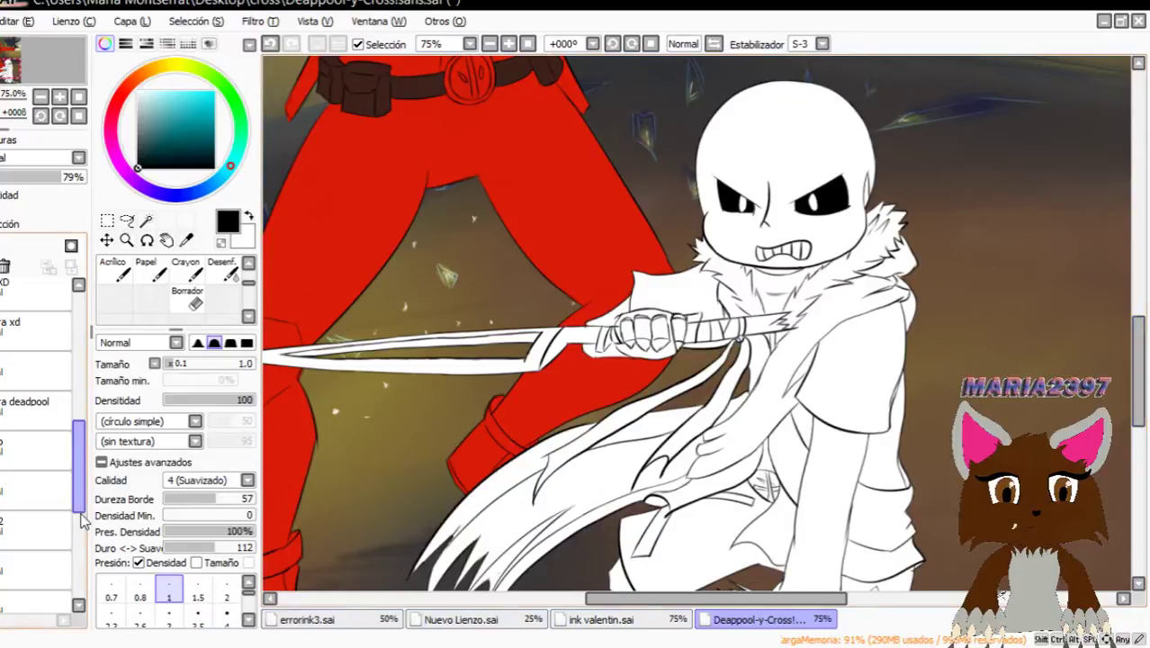
{"action": "scroll", "coordinate": [392, 491], "scroll_direction": "down", "scroll_amount": 2}
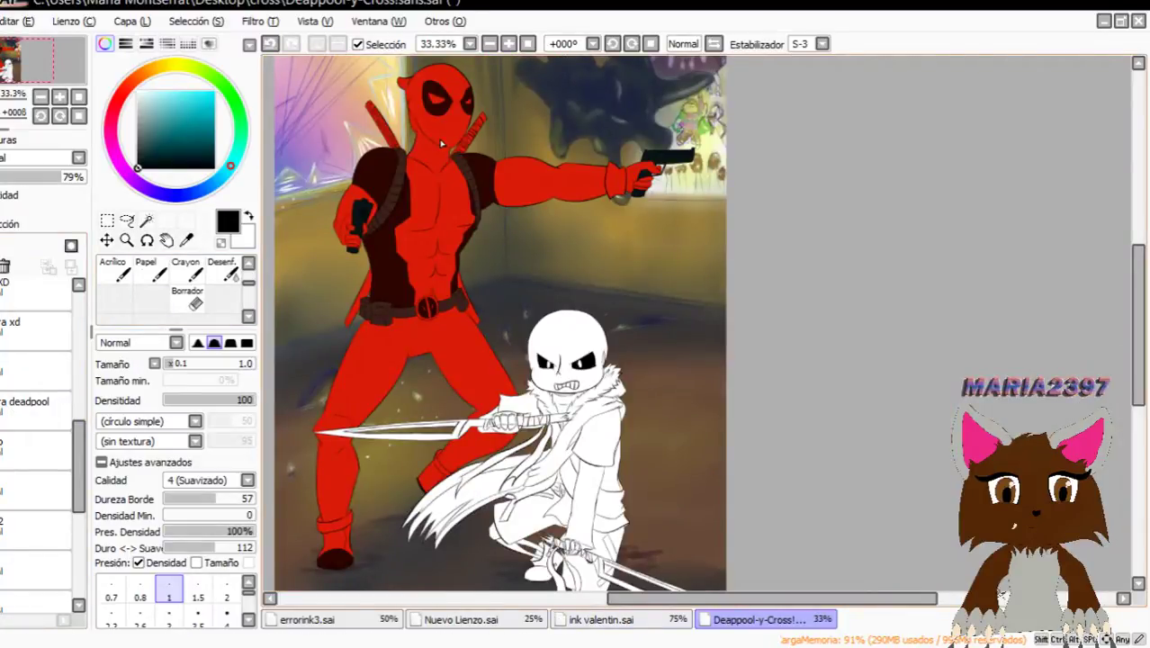
Show the white eyes on Deadpool's mask and belt buckle, and inspect them against the rest of the figure.
{"action": "scroll", "coordinate": [416, 141], "scroll_direction": "up", "scroll_amount": 2}
{"action": "scroll", "coordinate": [407, 362], "scroll_direction": "down", "scroll_amount": 2}
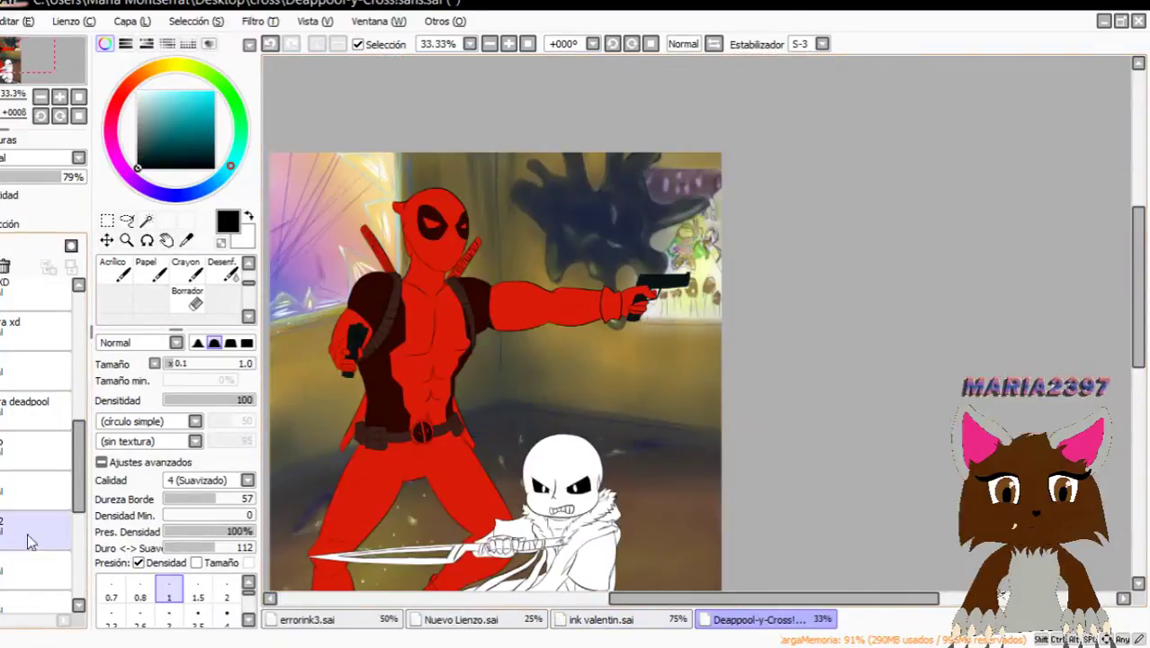
{"action": "left_click", "coordinate": [3, 450]}
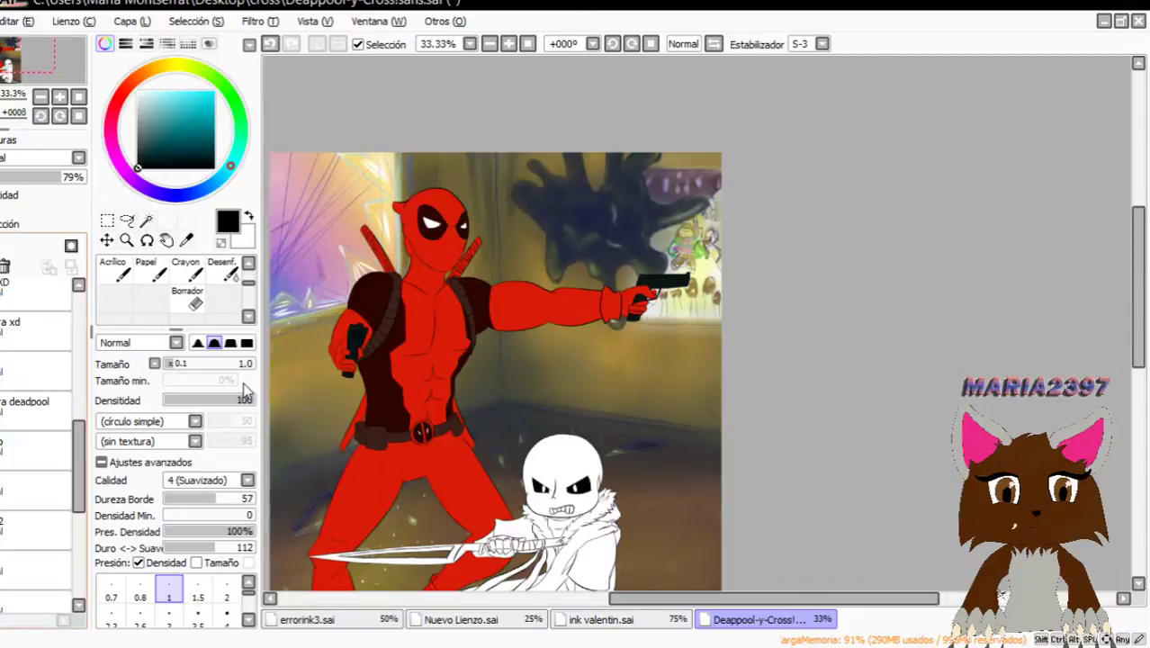
{"action": "scroll", "coordinate": [360, 230], "scroll_direction": "up", "scroll_amount": 2}
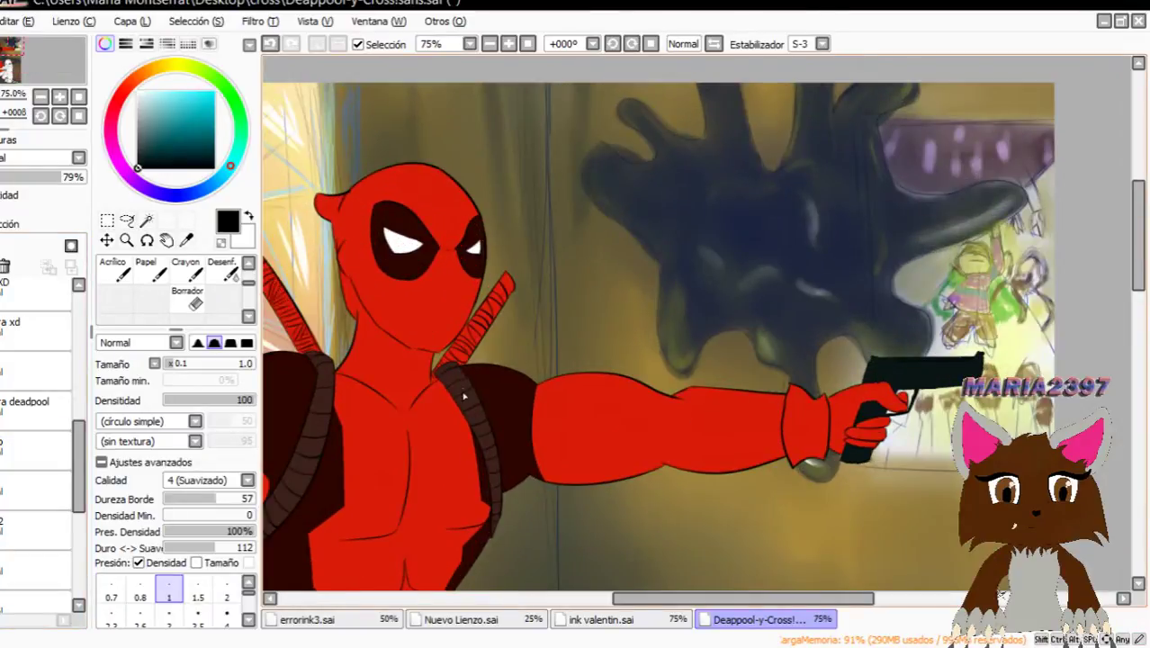
{"action": "scroll", "coordinate": [464, 435], "scroll_direction": "down", "scroll_amount": 2}
{"action": "left_click_drag", "start_coordinate": [840, 599], "coordinate": [794, 599]}
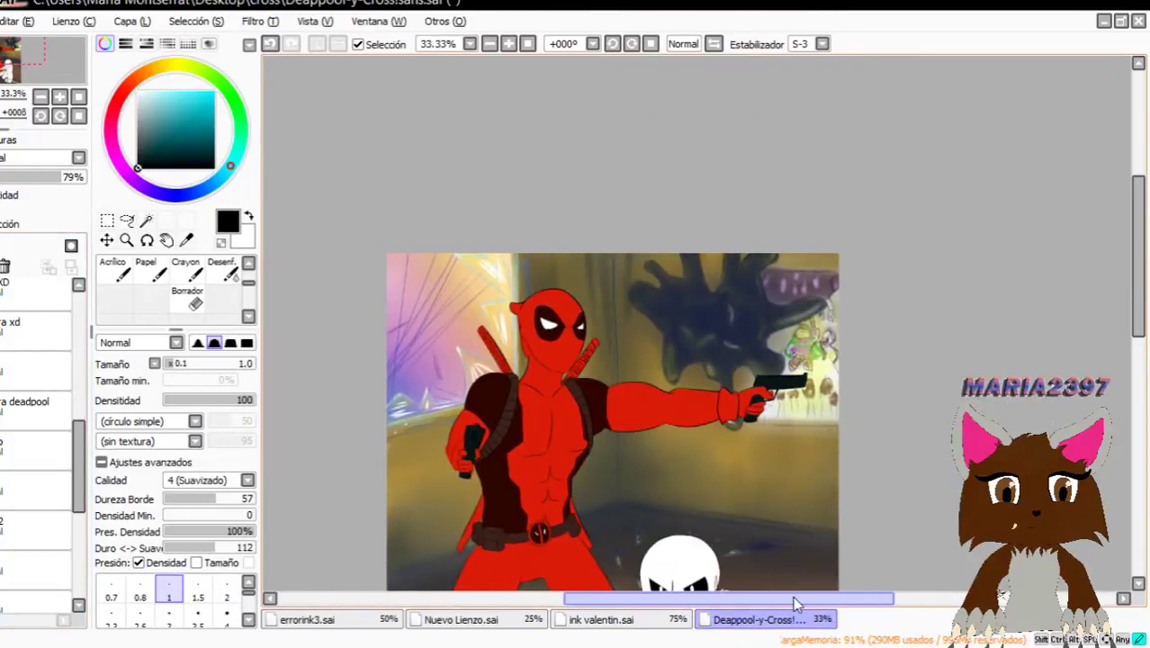
{"action": "left_click_drag", "start_coordinate": [1148, 236], "coordinate": [1147, 276]}
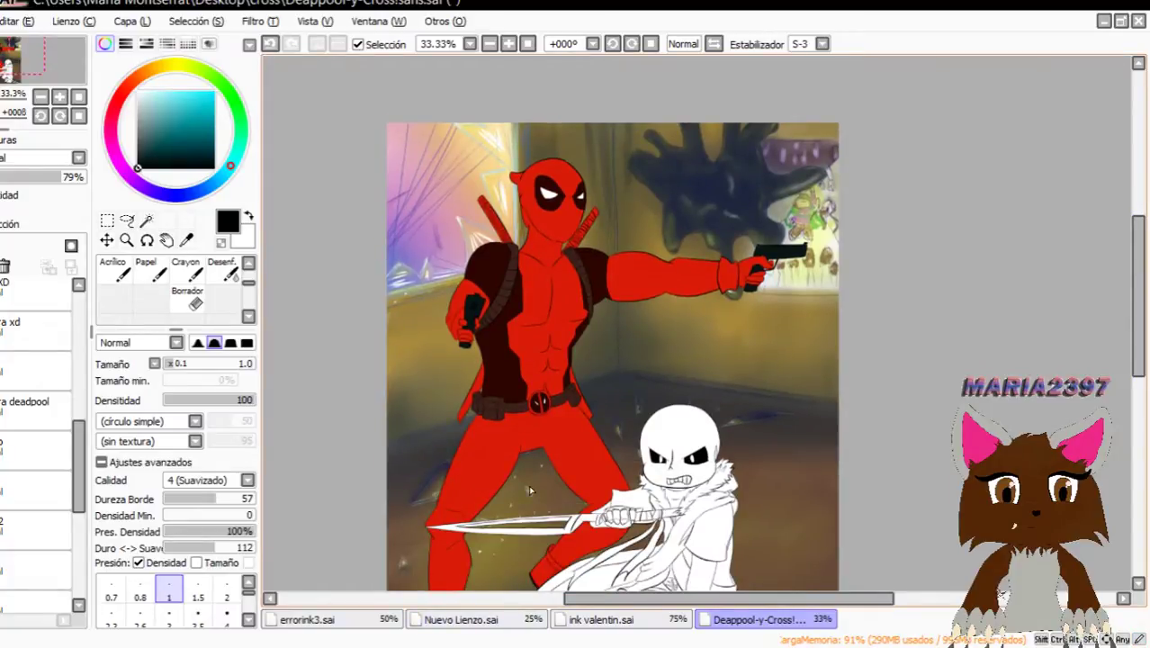
{"action": "scroll", "coordinate": [529, 486], "scroll_direction": "up", "scroll_amount": 1}
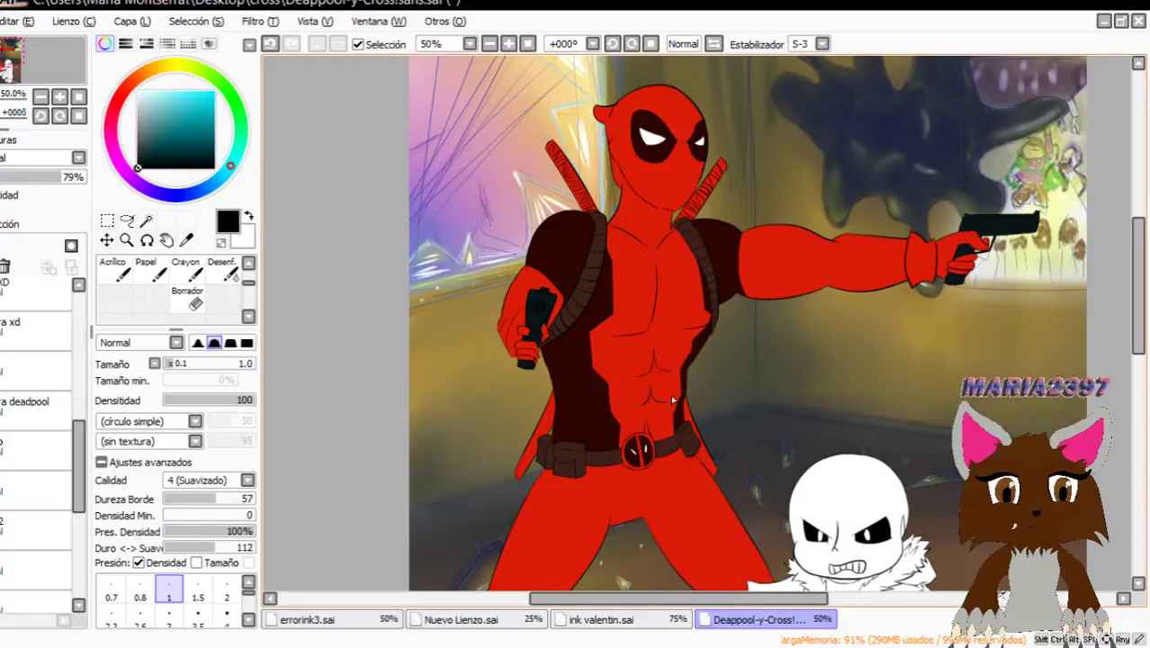
Hide the dark fill on Deadpool's suit and show only the black line hatching over the red base.
{"action": "left_click", "coordinate": [27, 410]}
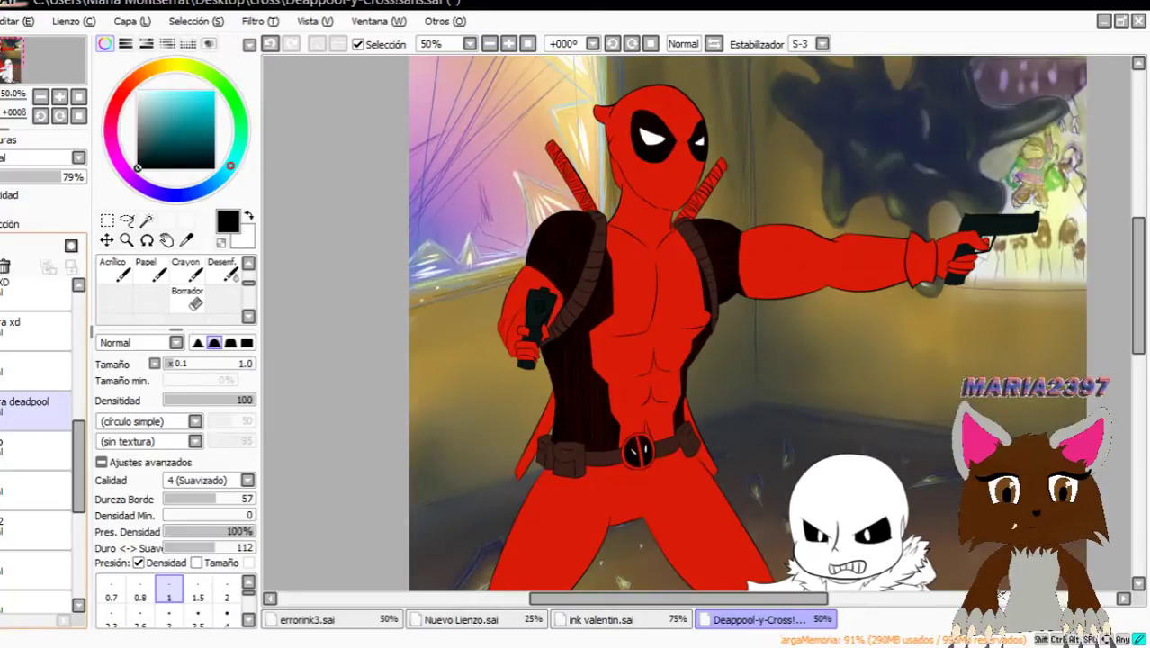
{"action": "scroll", "coordinate": [383, 448], "scroll_direction": "down", "scroll_amount": 2}
{"action": "scroll", "coordinate": [403, 441], "scroll_direction": "up", "scroll_amount": 3}
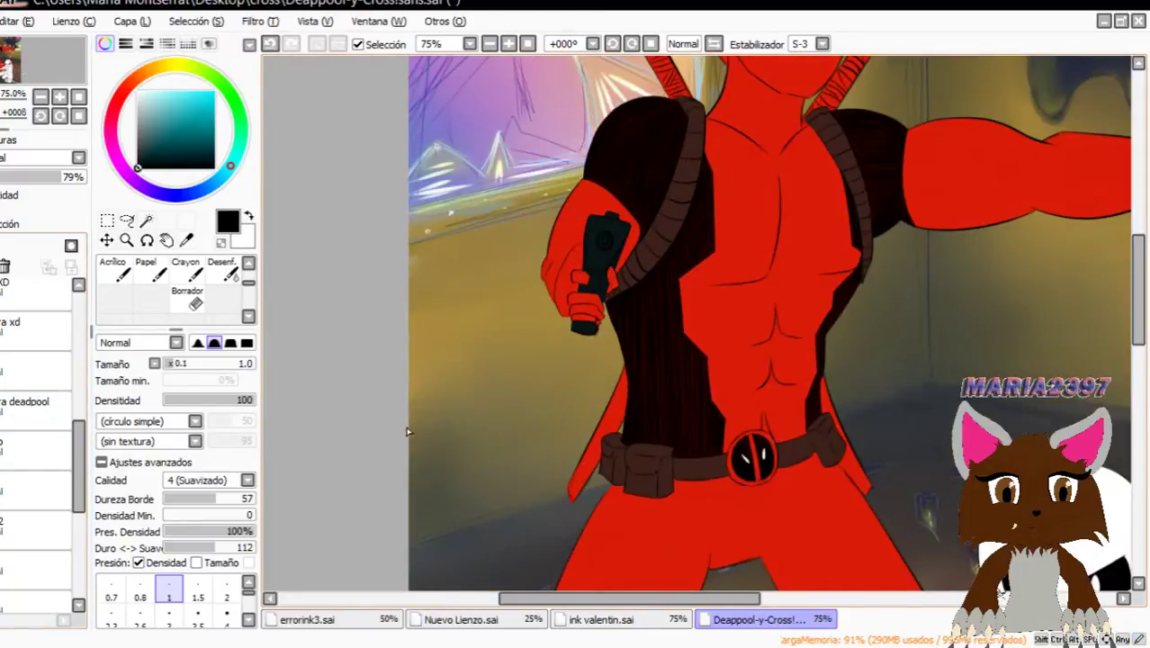
{"action": "left_click", "coordinate": [36, 411]}
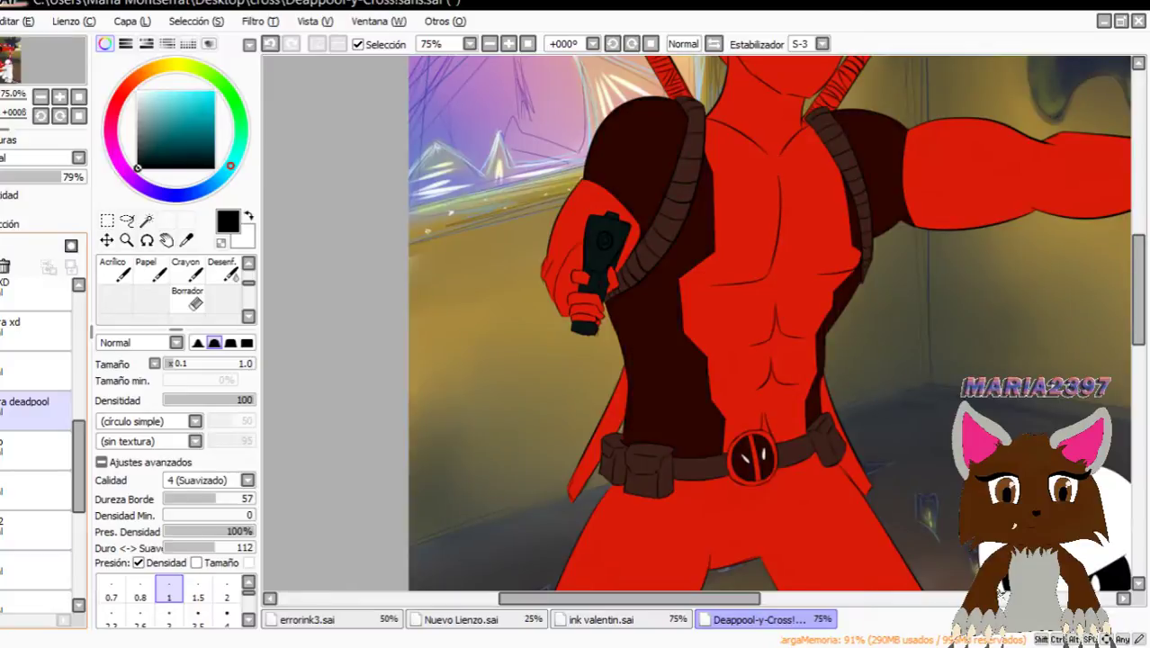
{"action": "left_click", "coordinate": [36, 450]}
{"action": "left_click", "coordinate": [5, 489]}
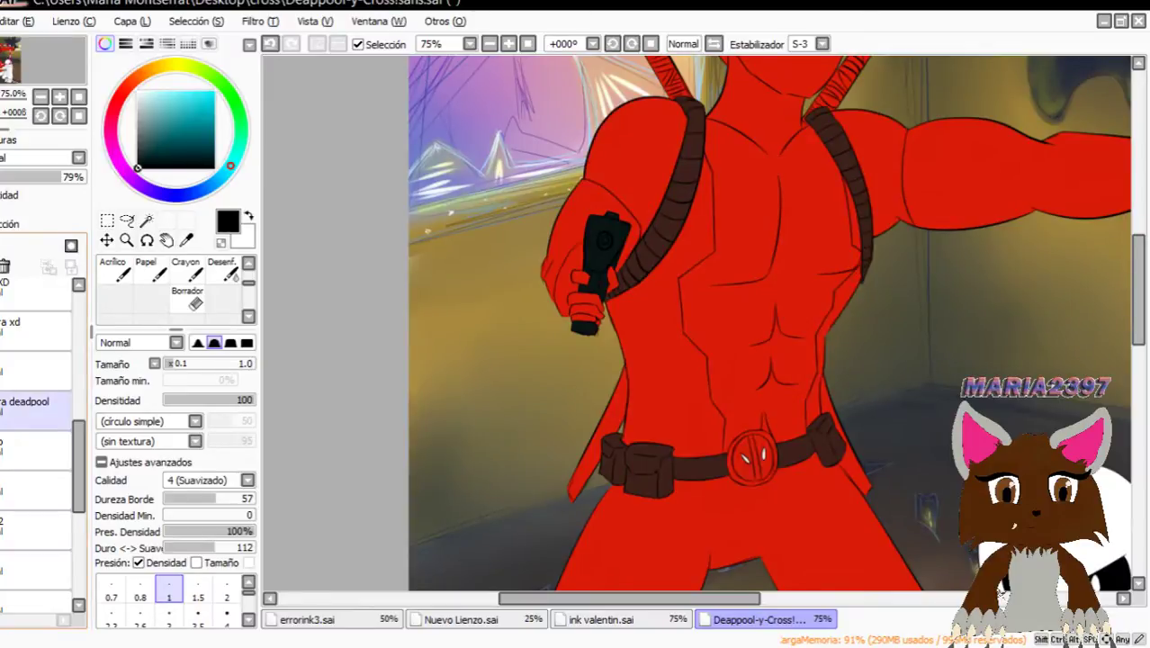
{"action": "left_click", "coordinate": [5, 402]}
{"action": "scroll", "coordinate": [778, 244], "scroll_direction": "down", "scroll_amount": 3}
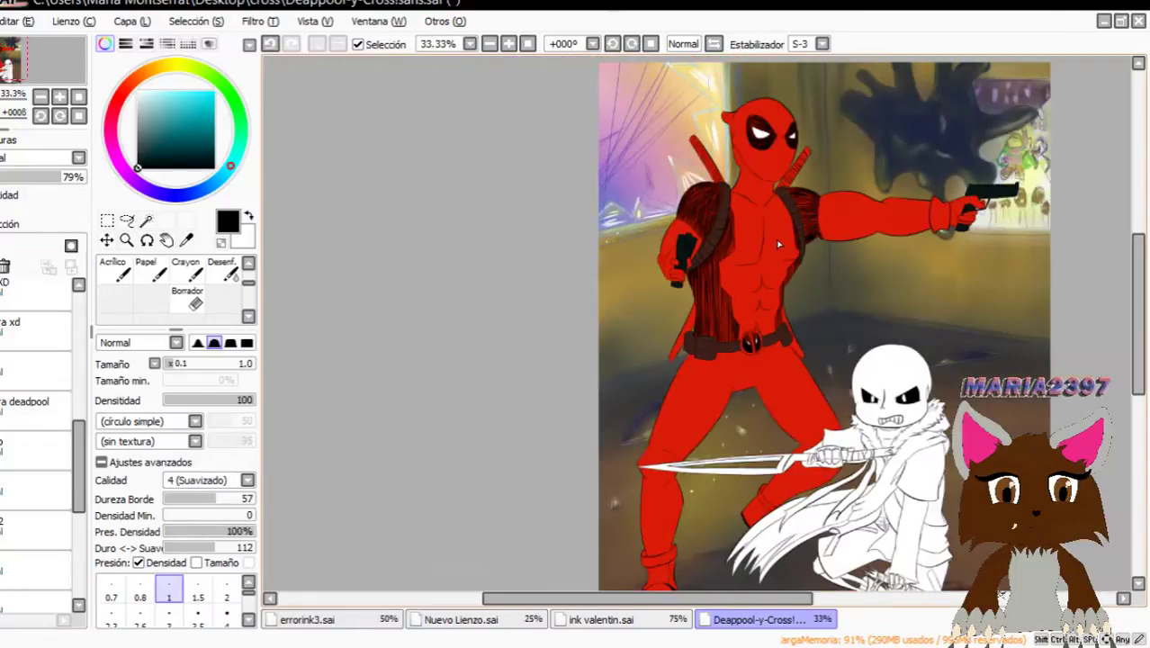
Inspect the black hatching on Deadpool's shoulders, mask, torso sides and boots, and compare it with the full figure.
{"action": "scroll", "coordinate": [780, 241], "scroll_direction": "up", "scroll_amount": 3}
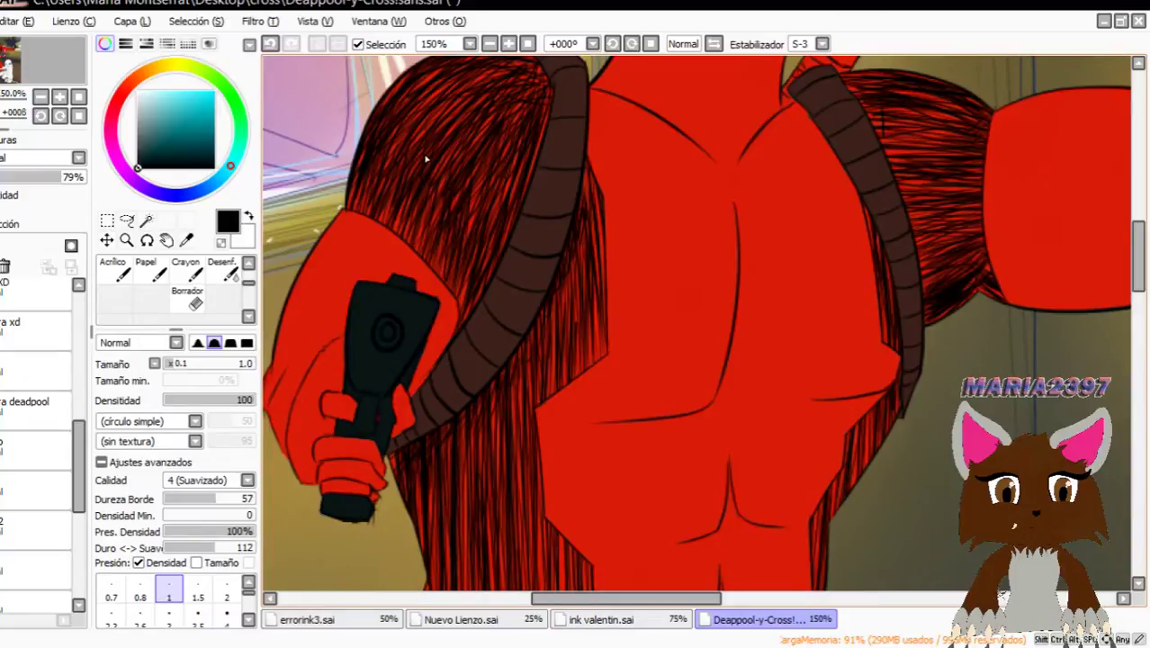
{"action": "scroll", "coordinate": [874, 125], "scroll_direction": "down", "scroll_amount": 3}
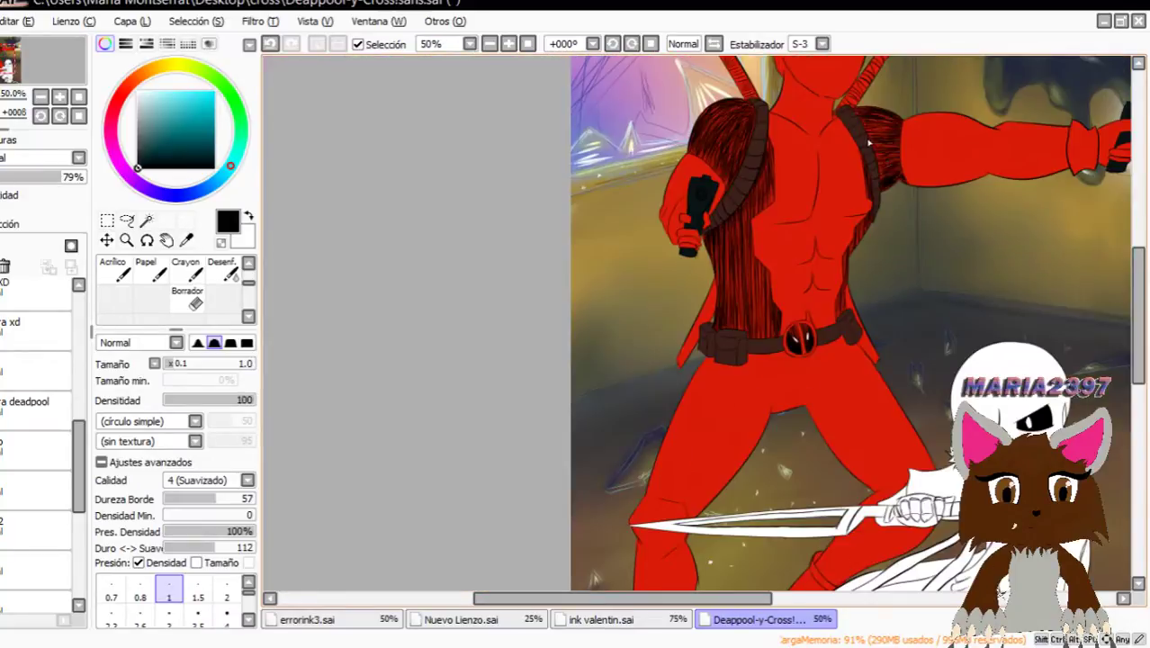
{"action": "scroll", "coordinate": [887, 164], "scroll_direction": "up", "scroll_amount": 4}
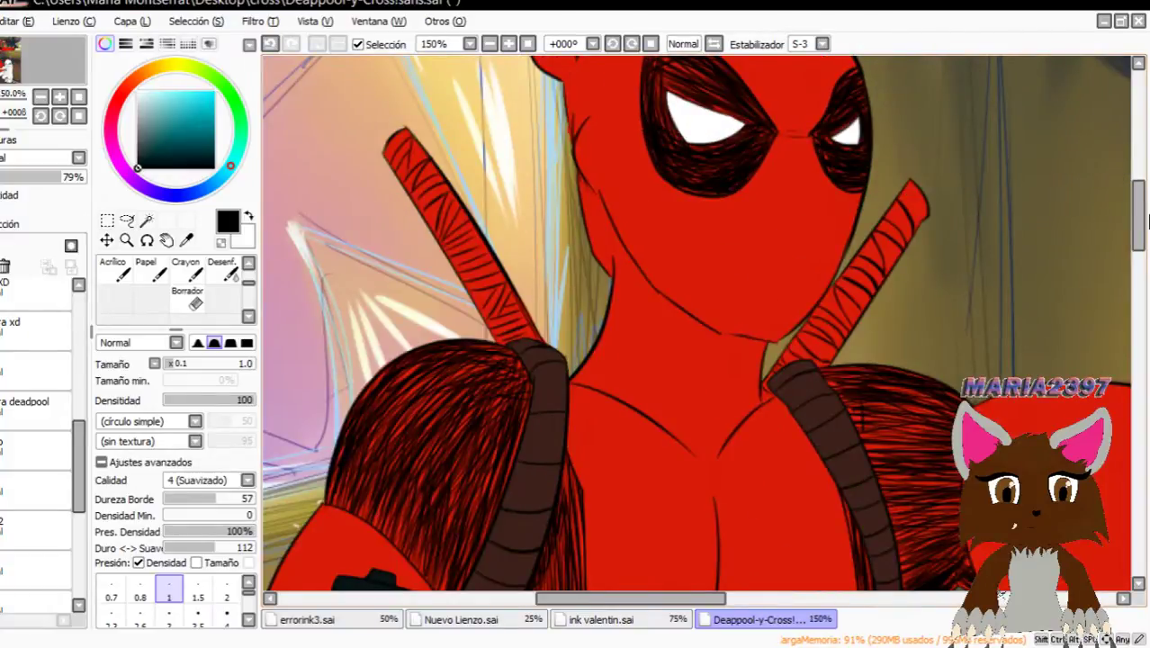
{"action": "left_click_drag", "start_coordinate": [1139, 214], "coordinate": [1138, 275]}
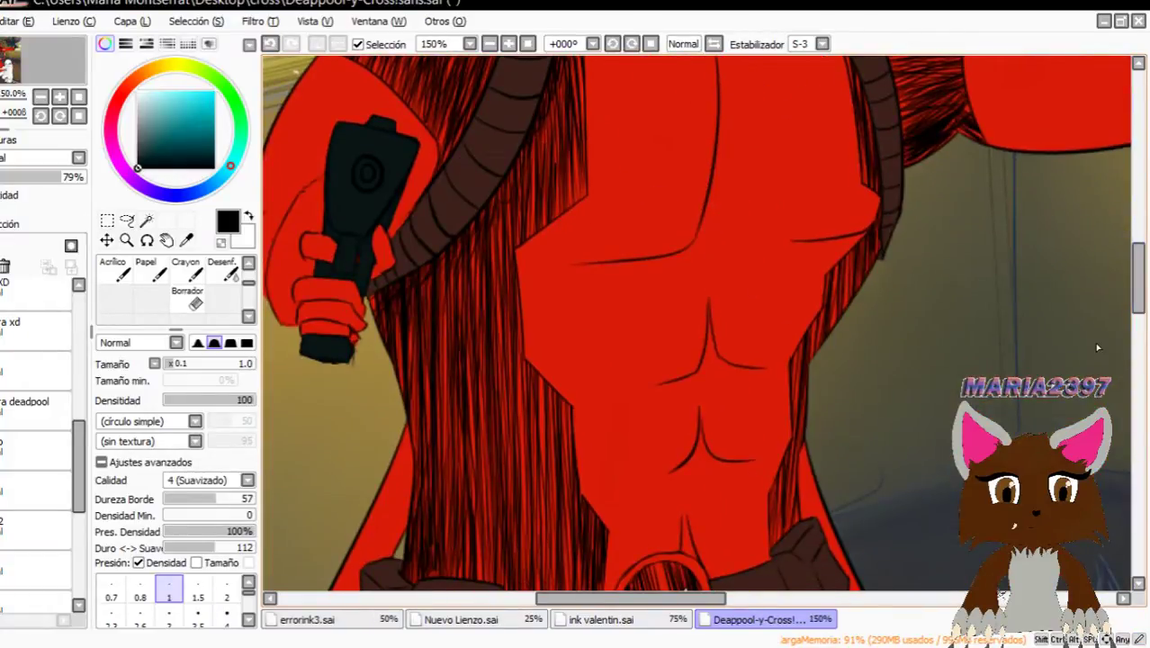
{"action": "left_click_drag", "start_coordinate": [1136, 324], "coordinate": [1136, 478]}
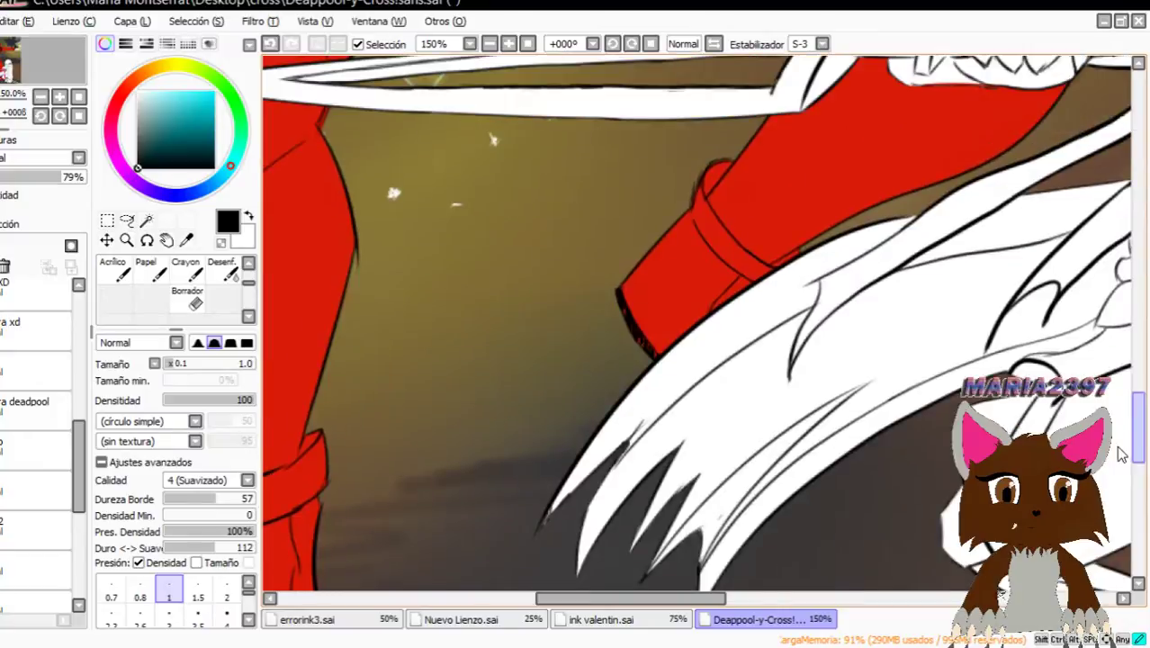
{"action": "left_click_drag", "start_coordinate": [692, 599], "coordinate": [652, 586]}
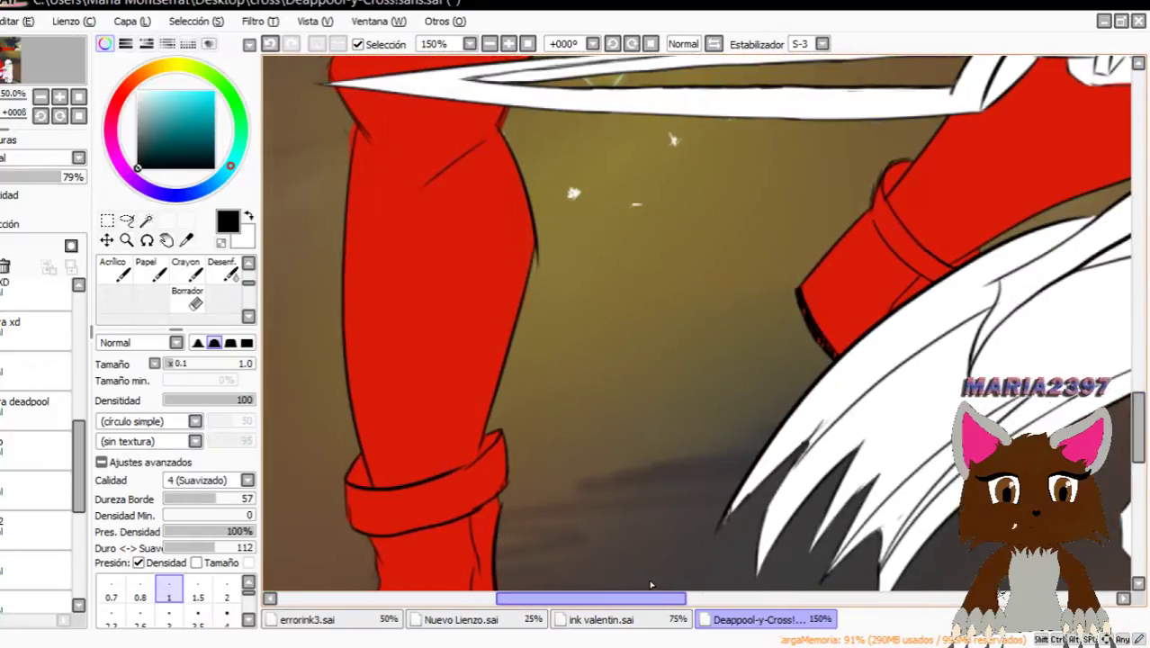
{"action": "scroll", "coordinate": [652, 586], "scroll_direction": "up", "scroll_amount": 1}
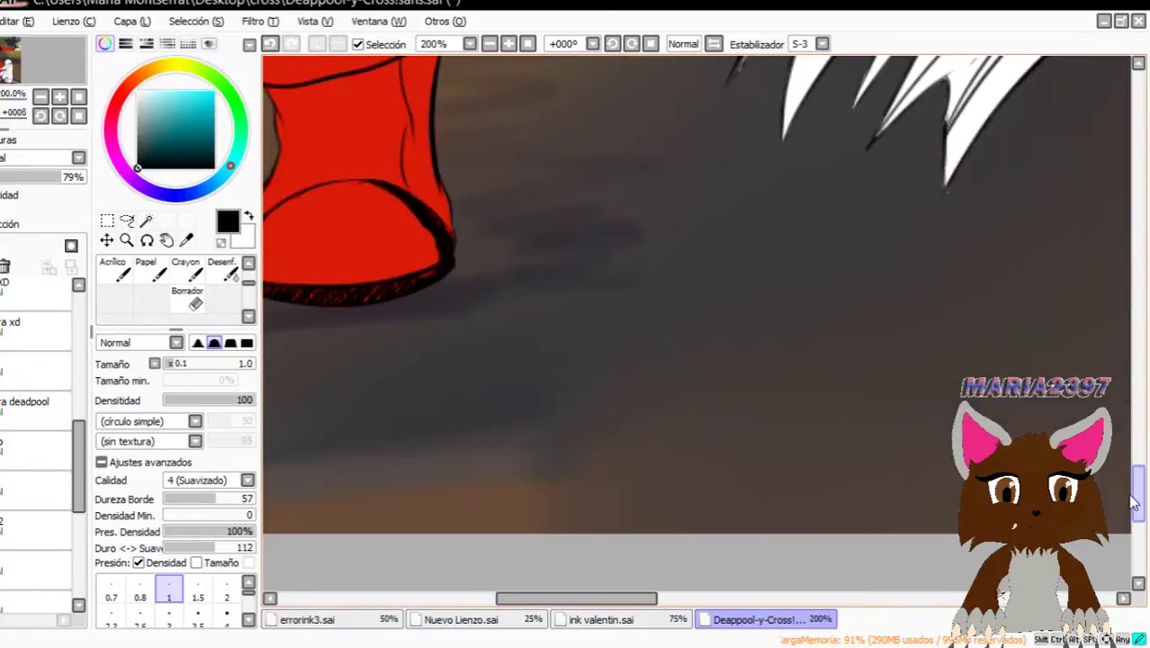
{"action": "mouse_move", "coordinate": [1135, 445]}
{"action": "left_mouse_down"}
{"action": "mouse_move", "coordinate": [1128, 498]}
{"action": "mouse_move", "coordinate": [1132, 279]}
{"action": "left_mouse_up"}
{"action": "scroll", "coordinate": [828, 266], "scroll_direction": "up", "scroll_amount": 3}
{"action": "scroll", "coordinate": [828, 267], "scroll_direction": "down", "scroll_amount": 7}
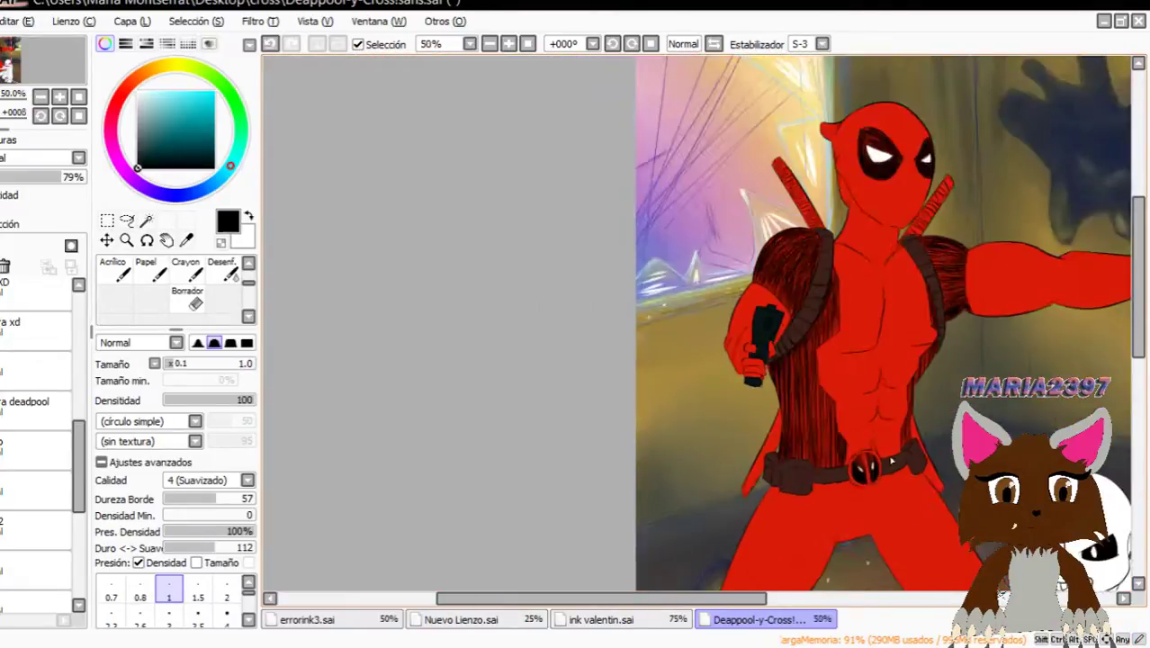
{"action": "left_click_drag", "start_coordinate": [676, 597], "coordinate": [756, 600]}
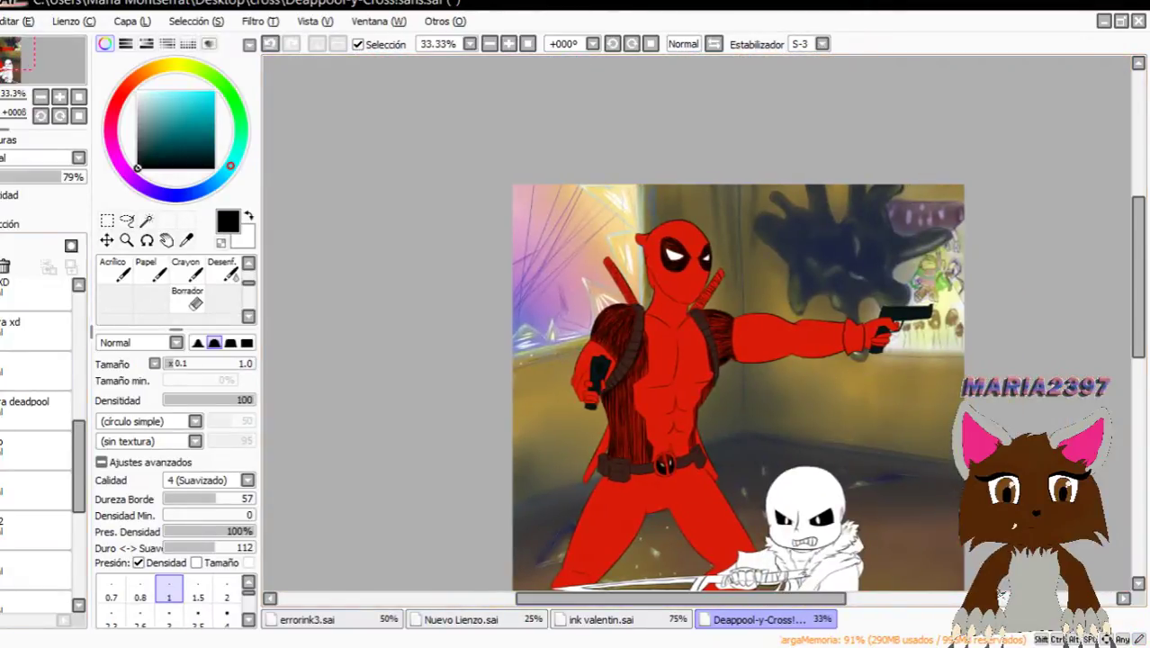
Show the black hatching on Cross's clothes and inspect it from the collar and gloves to the trousers.
{"action": "scroll", "coordinate": [81, 387], "scroll_direction": "up", "scroll_amount": 5}
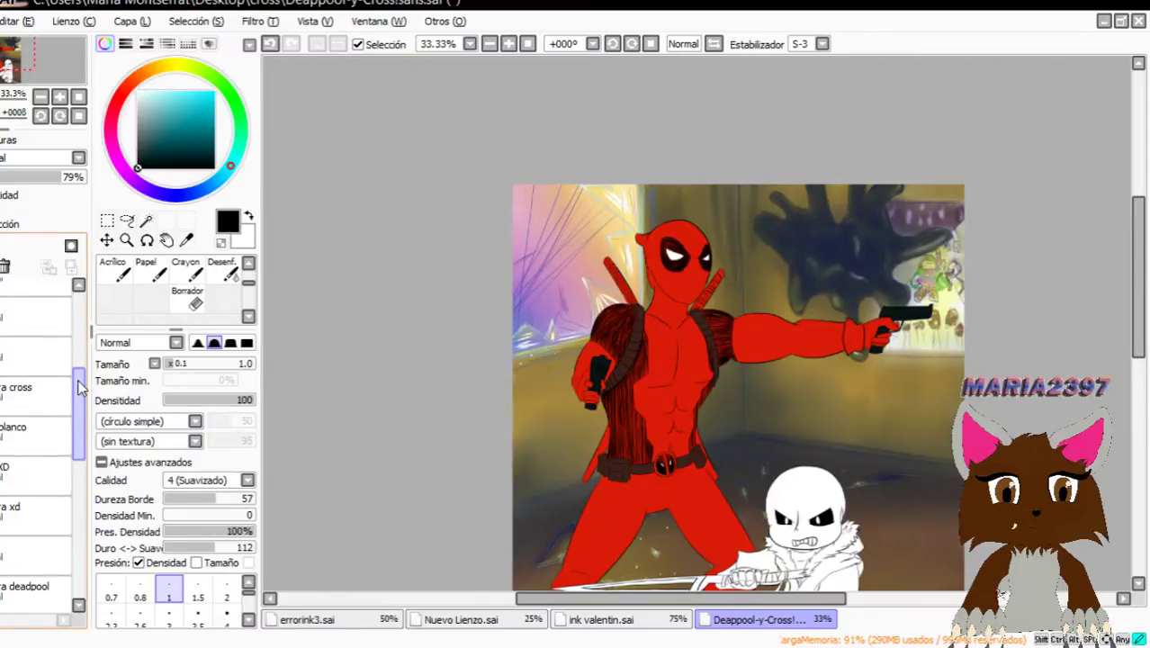
{"action": "scroll", "coordinate": [81, 387], "scroll_direction": "up", "scroll_amount": 2}
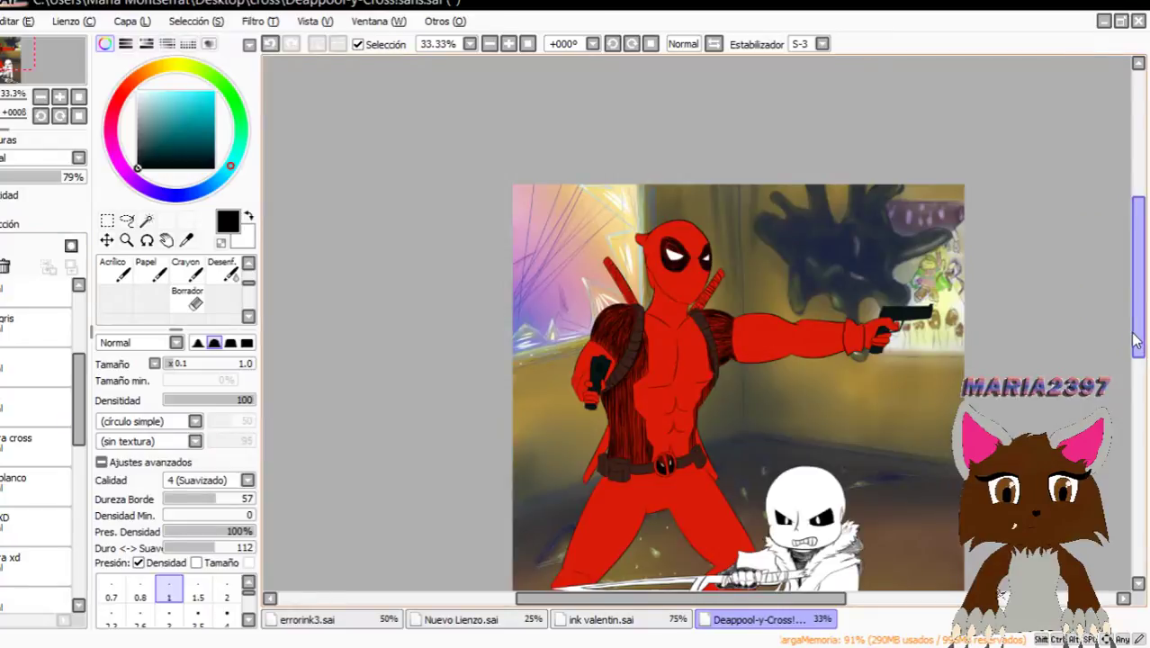
{"action": "scroll", "coordinate": [1137, 340], "scroll_direction": "down", "scroll_amount": 5}
{"action": "scroll", "coordinate": [890, 324], "scroll_direction": "up", "scroll_amount": 3}
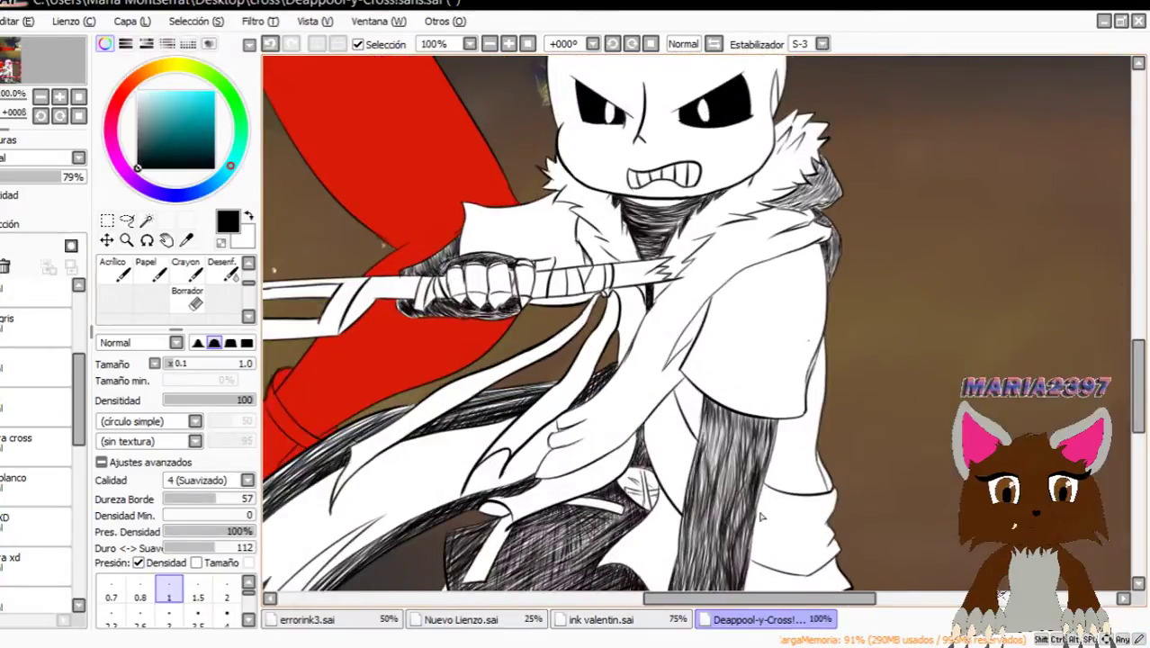
{"action": "left_click_drag", "start_coordinate": [785, 595], "coordinate": [752, 601]}
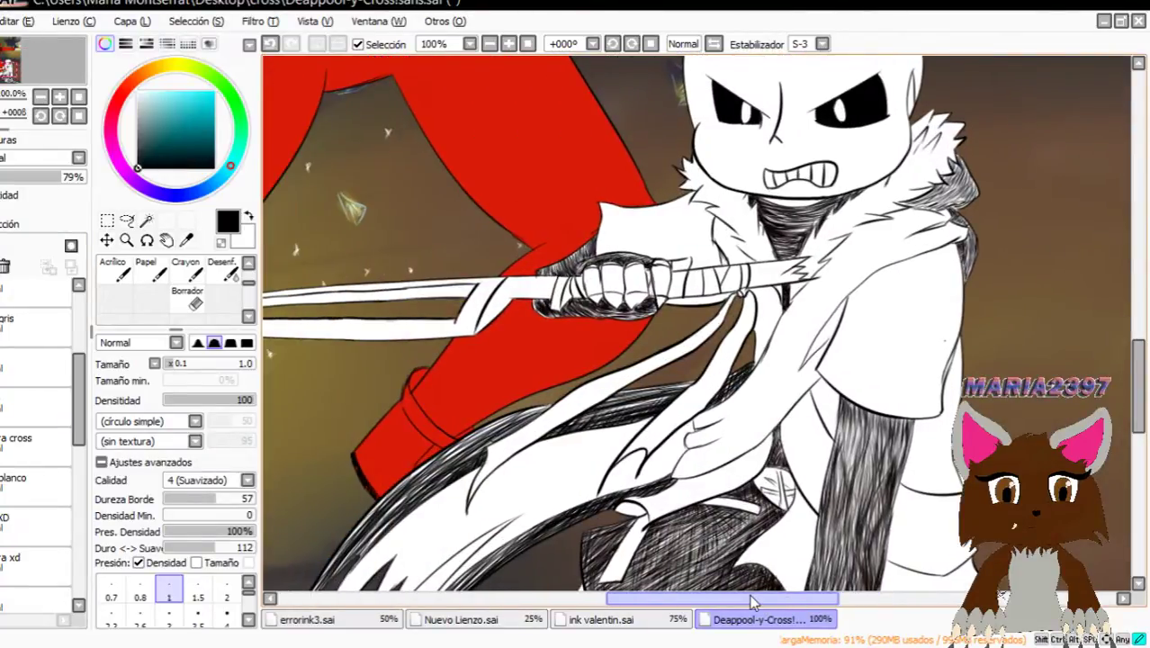
{"action": "left_click_drag", "start_coordinate": [1140, 361], "coordinate": [1146, 412]}
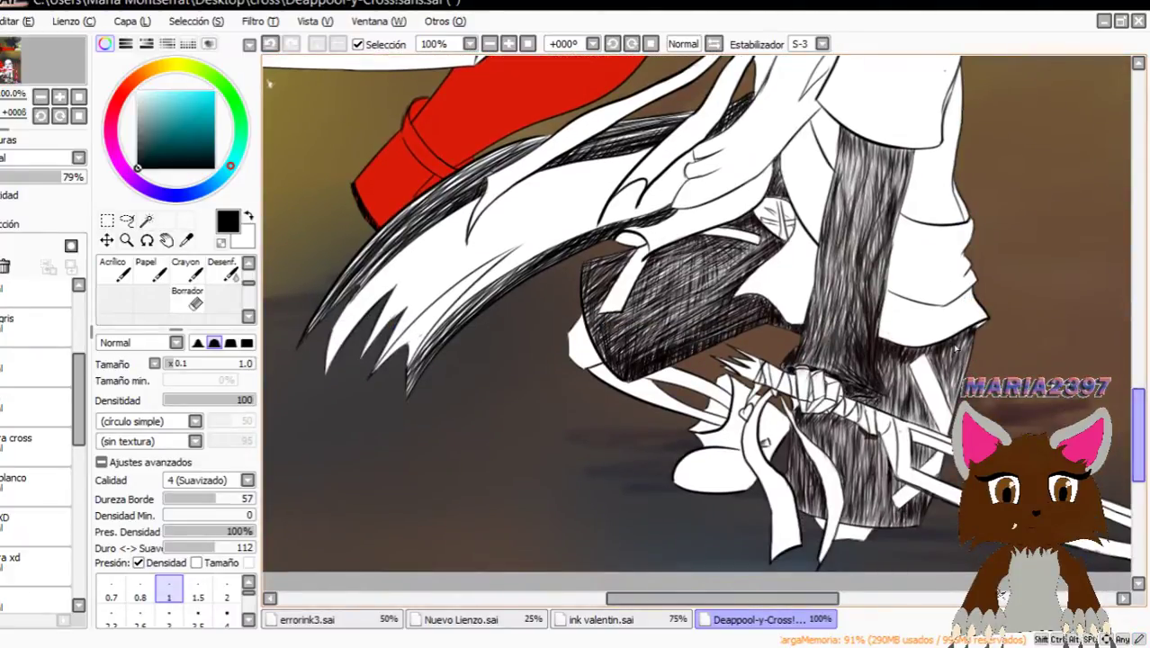
{"action": "scroll", "coordinate": [645, 277], "scroll_direction": "down", "scroll_amount": 2}
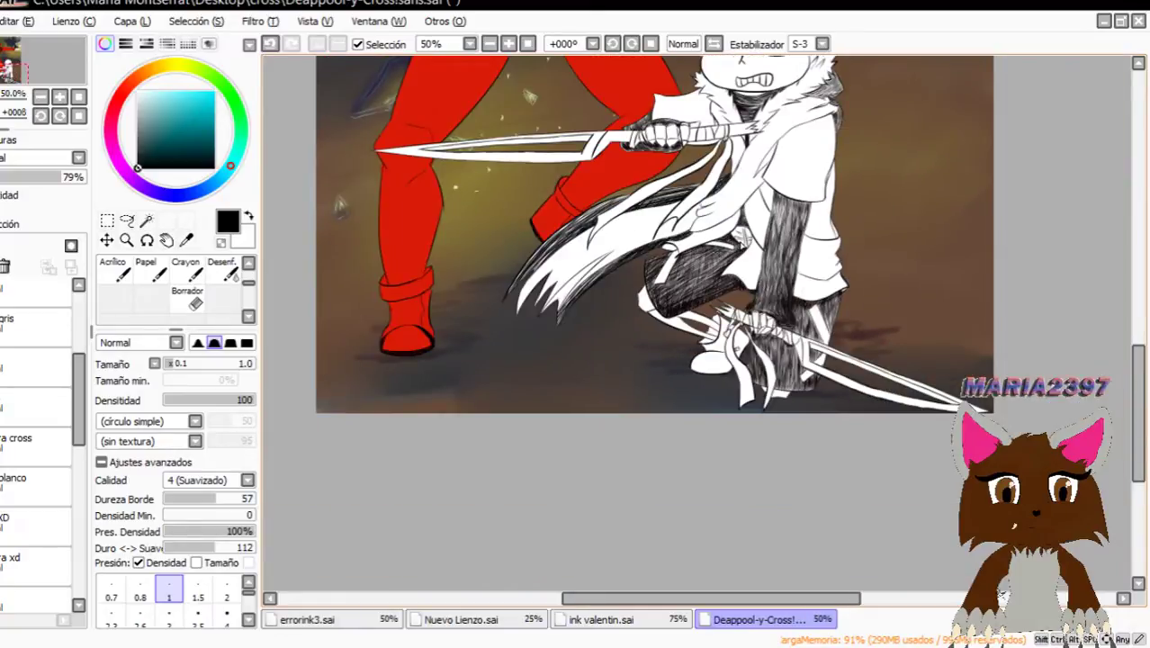
{"action": "scroll", "coordinate": [745, 202], "scroll_direction": "up", "scroll_amount": 1}
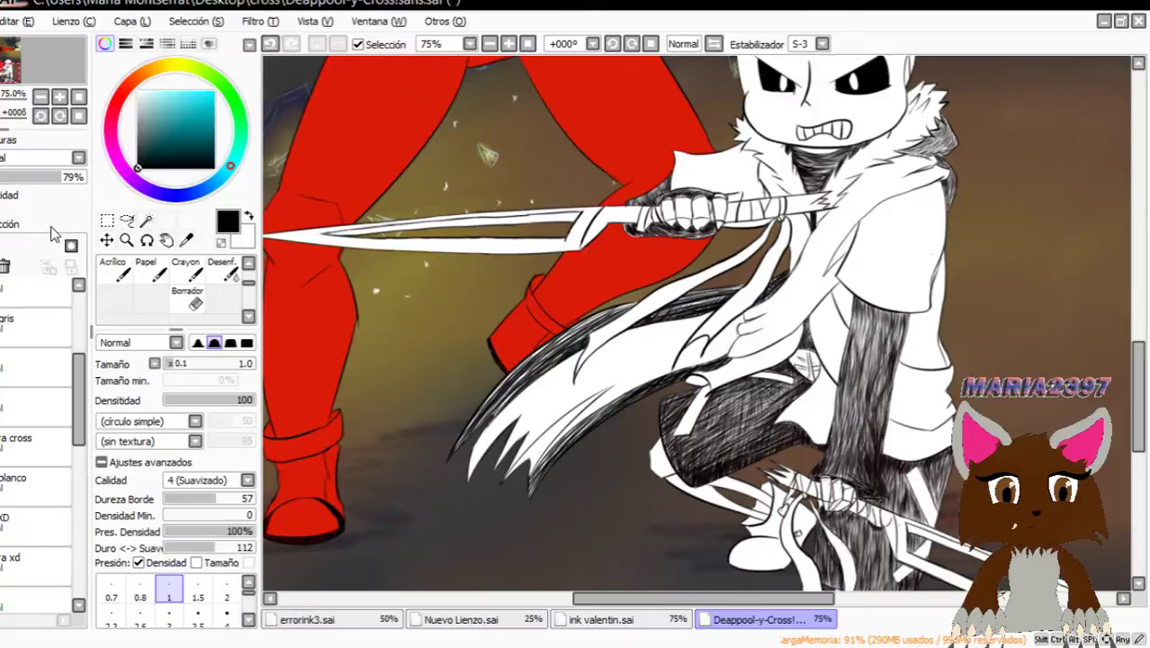
Show the solid black fill on Cross's clothes and the dark blue sword wraps and ribbons, and inspect them over the hatching.
{"action": "left_click", "coordinate": [4, 406]}
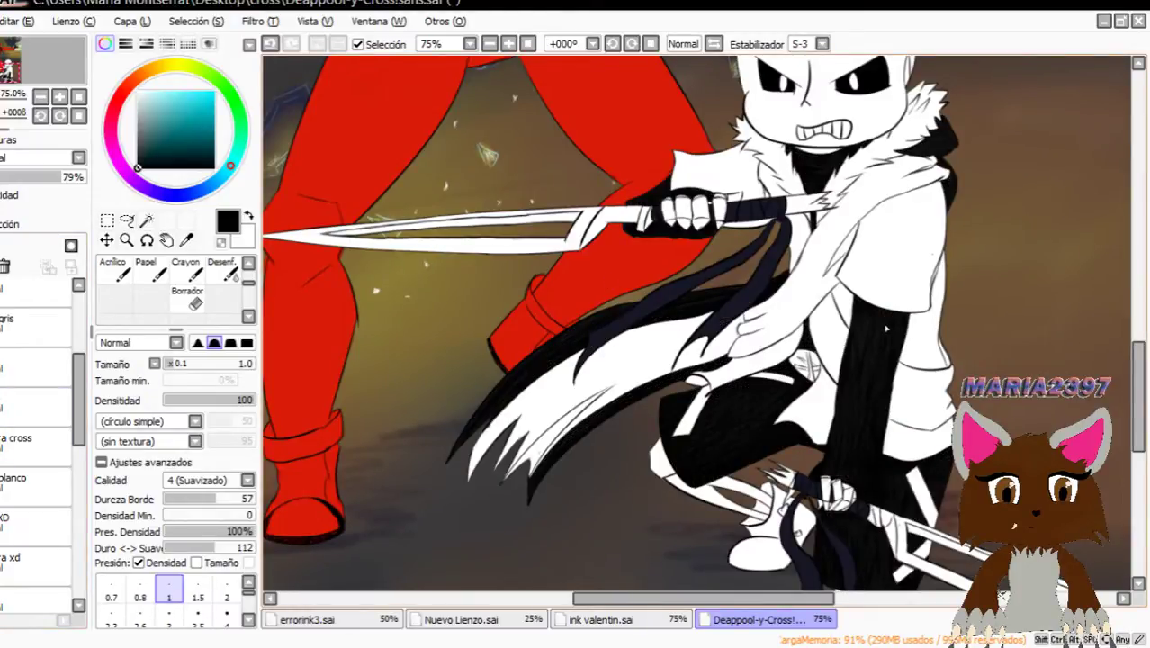
{"action": "scroll", "coordinate": [887, 329], "scroll_direction": "up", "scroll_amount": 4}
{"action": "scroll", "coordinate": [855, 411], "scroll_direction": "down", "scroll_amount": 4}
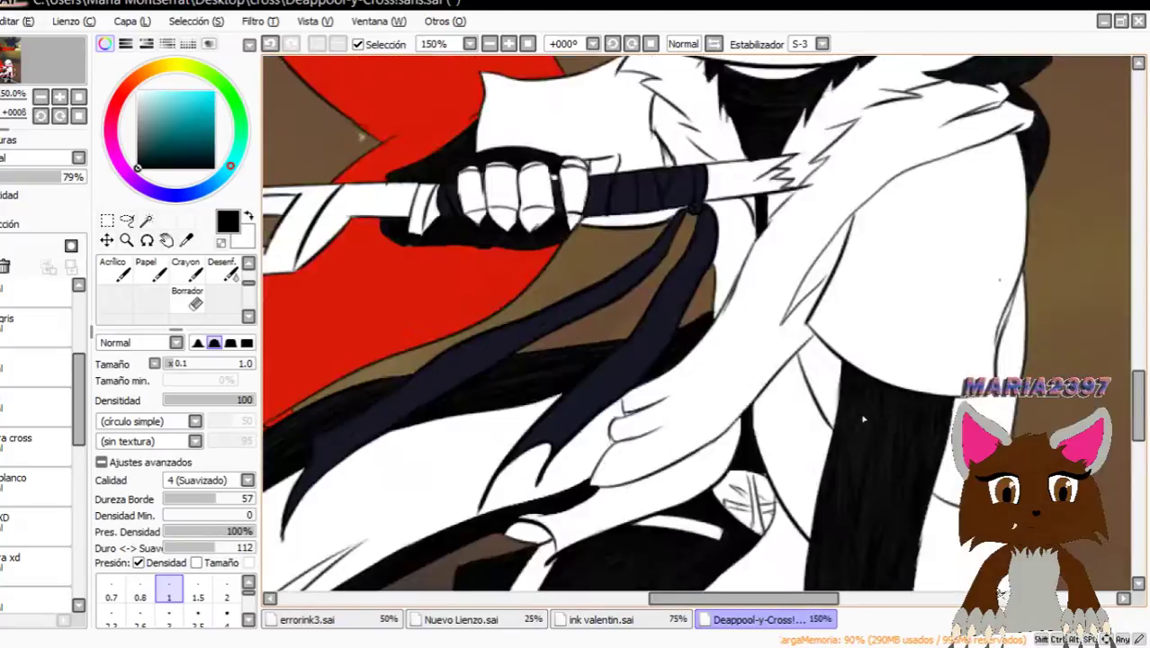
{"action": "scroll", "coordinate": [865, 419], "scroll_direction": "down", "scroll_amount": 1}
{"action": "scroll", "coordinate": [878, 423], "scroll_direction": "up", "scroll_amount": 3}
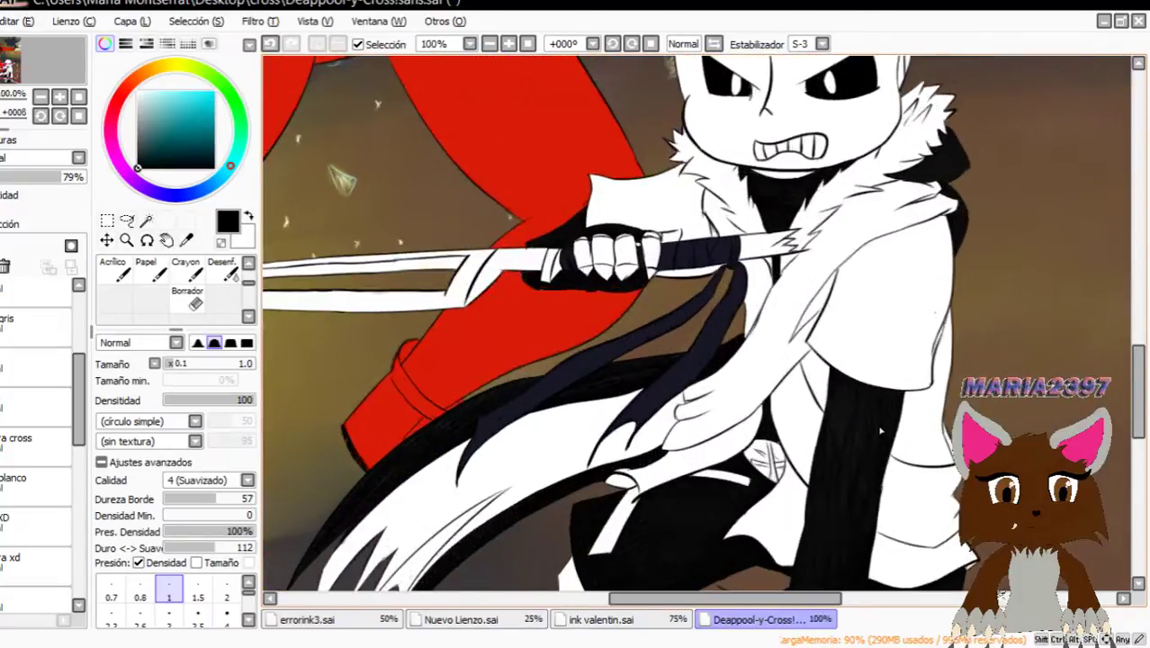
{"action": "left_click_drag", "start_coordinate": [1137, 404], "coordinate": [1139, 449]}
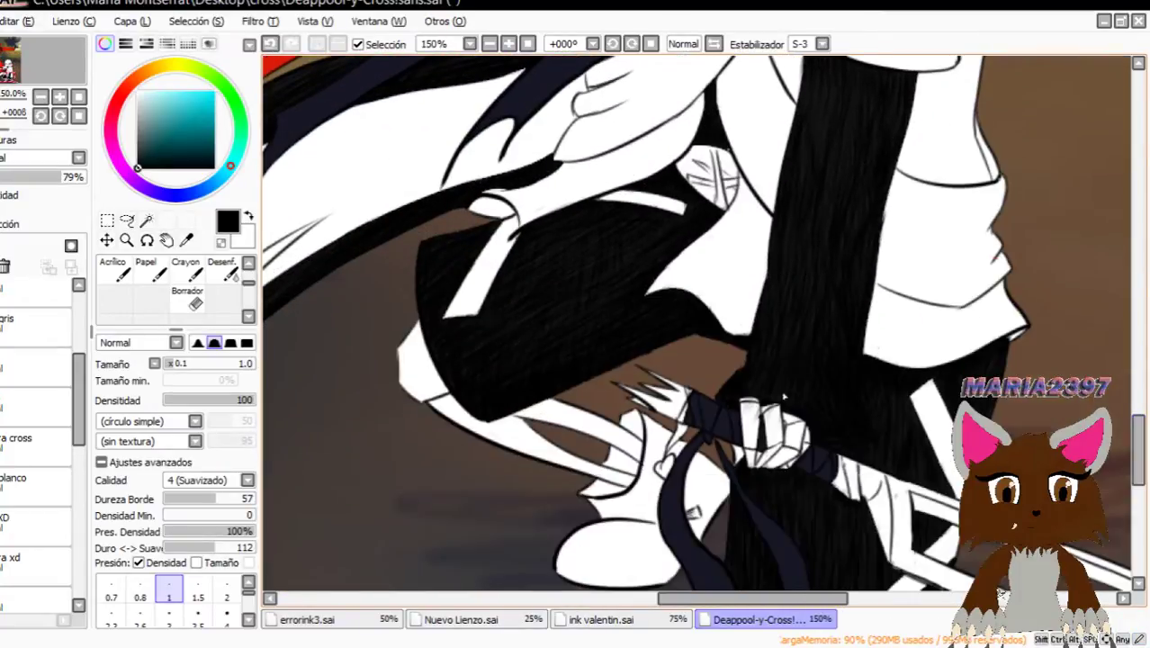
{"action": "scroll", "coordinate": [601, 306], "scroll_direction": "up", "scroll_amount": 1}
{"action": "scroll", "coordinate": [600, 306], "scroll_direction": "up", "scroll_amount": 1}
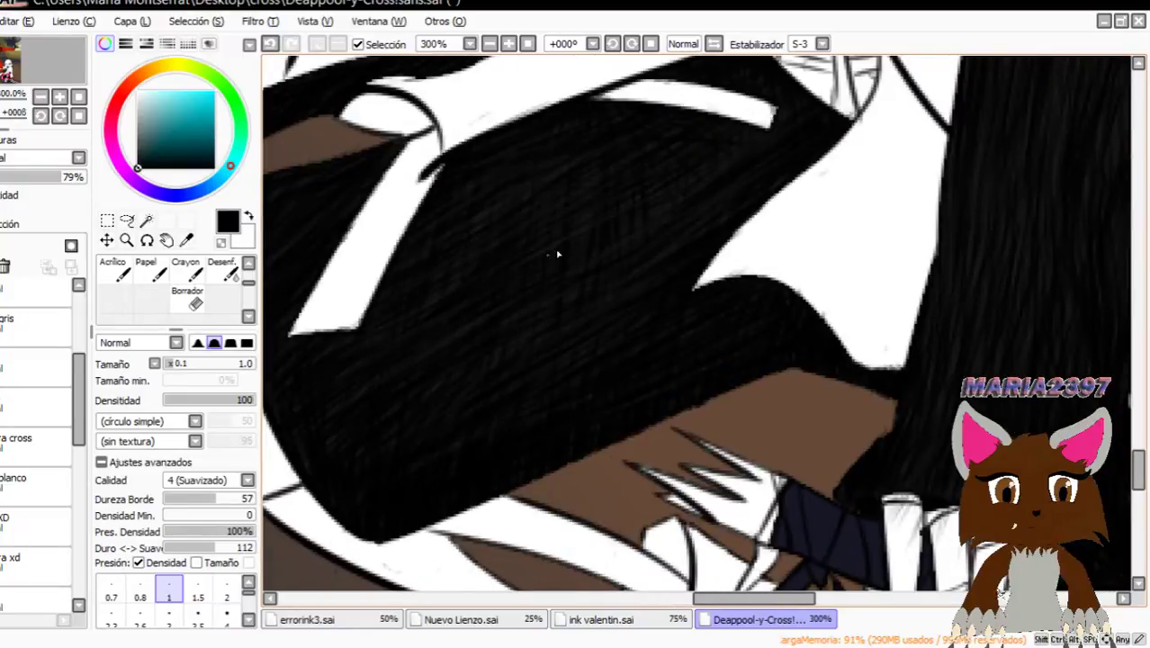
{"action": "scroll", "coordinate": [617, 352], "scroll_direction": "down", "scroll_amount": 4}
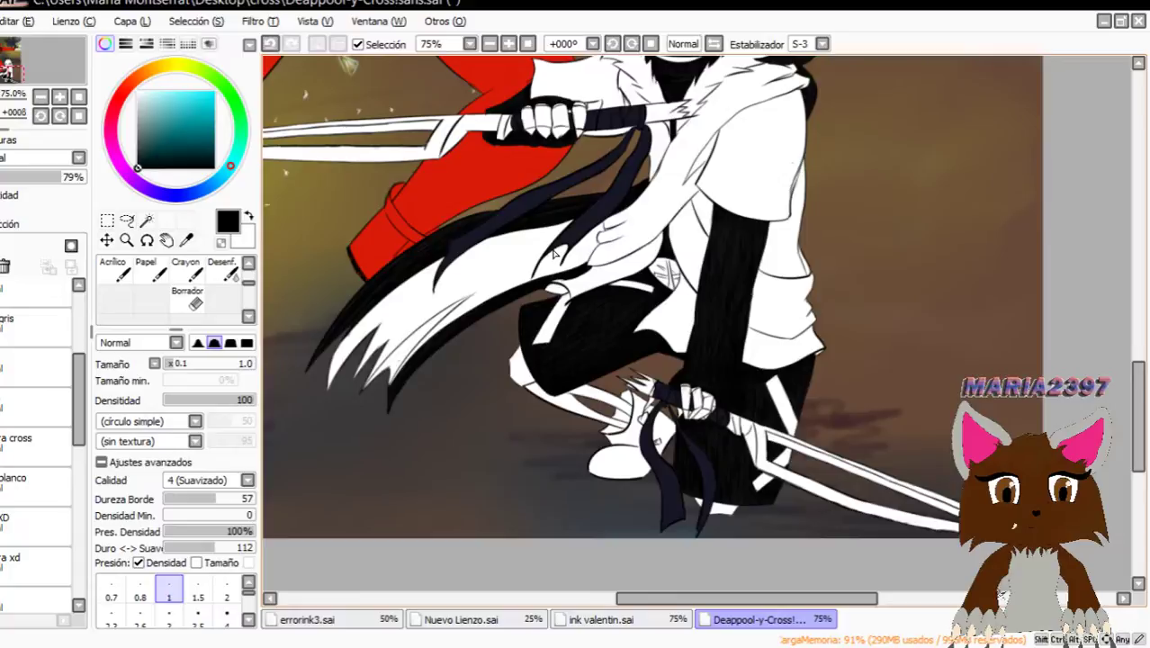
{"action": "left_click", "coordinate": [8, 406]}
Show the dark fill on Deadpool's suit and boots again over the hatching.
{"action": "left_click_drag", "start_coordinate": [695, 600], "coordinate": [613, 576]}
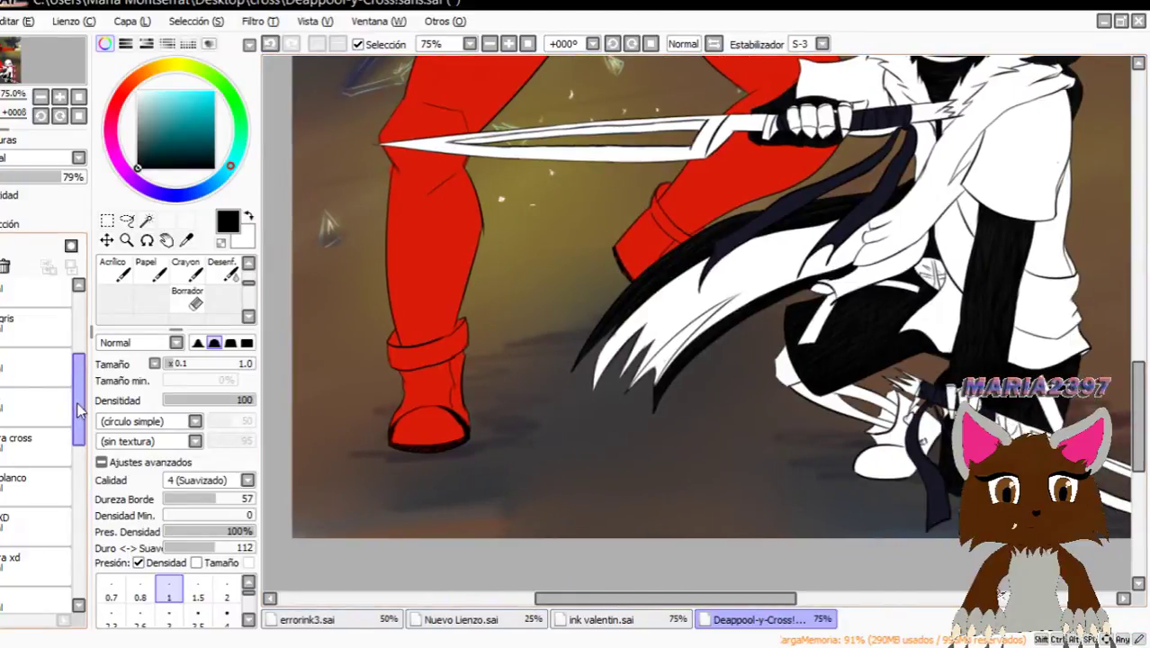
{"action": "scroll", "coordinate": [54, 504], "scroll_direction": "down", "scroll_amount": 3}
{"action": "scroll", "coordinate": [64, 526], "scroll_direction": "up", "scroll_amount": 3}
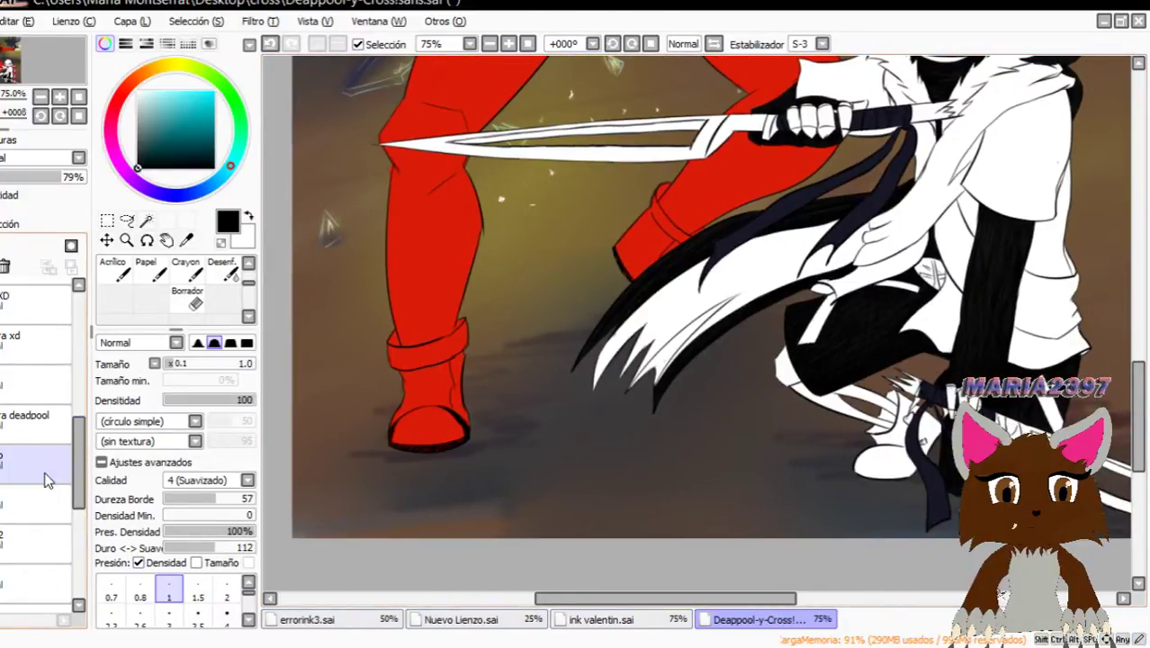
{"action": "left_click", "coordinate": [2, 504]}
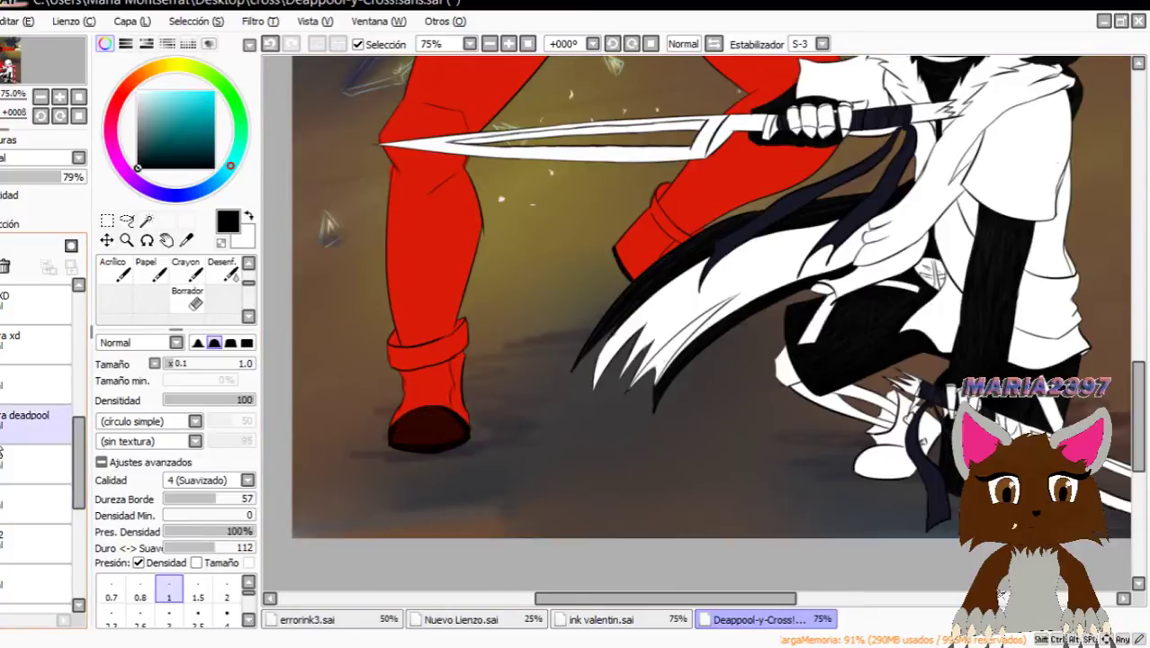
{"action": "scroll", "coordinate": [41, 450], "scroll_direction": "up", "scroll_amount": 1}
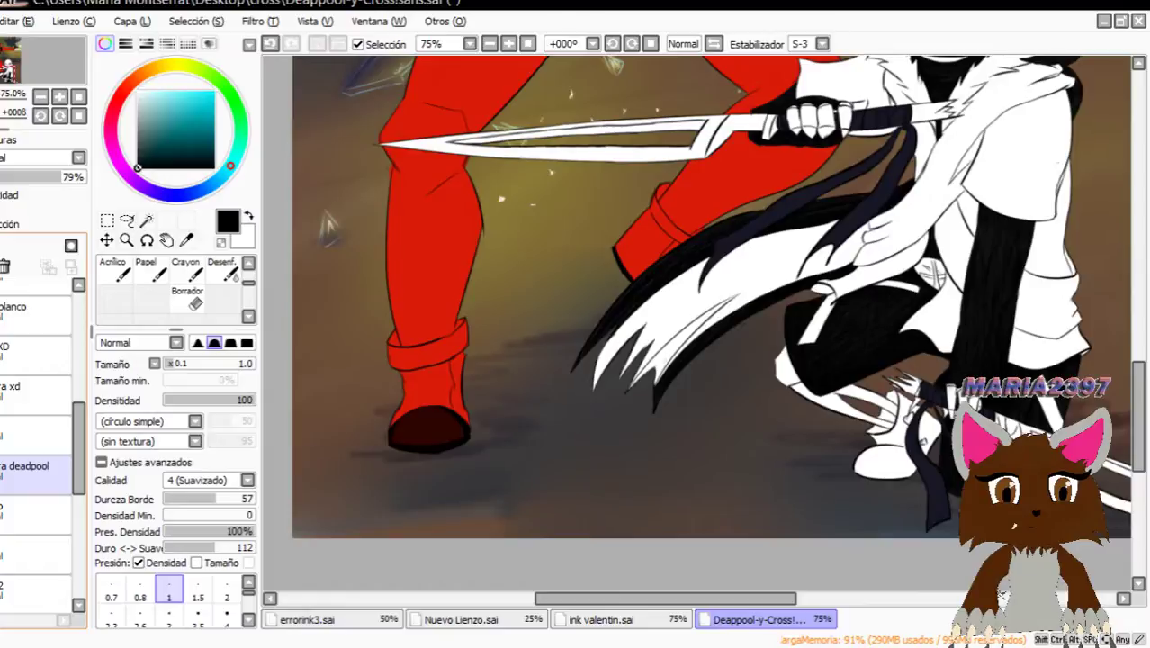
{"action": "left_click_drag", "start_coordinate": [77, 455], "coordinate": [75, 432]}
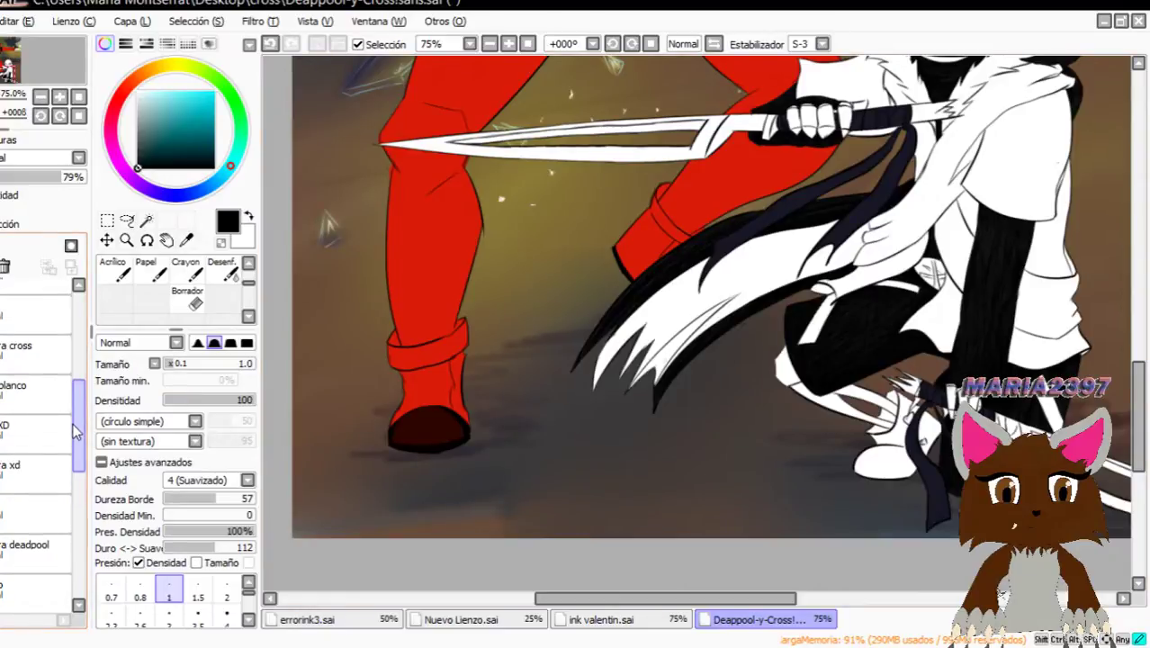
Show the shading on Deadpool's red suit and inspect it on the torso and across the full figure.
{"action": "left_click", "coordinate": [36, 474]}
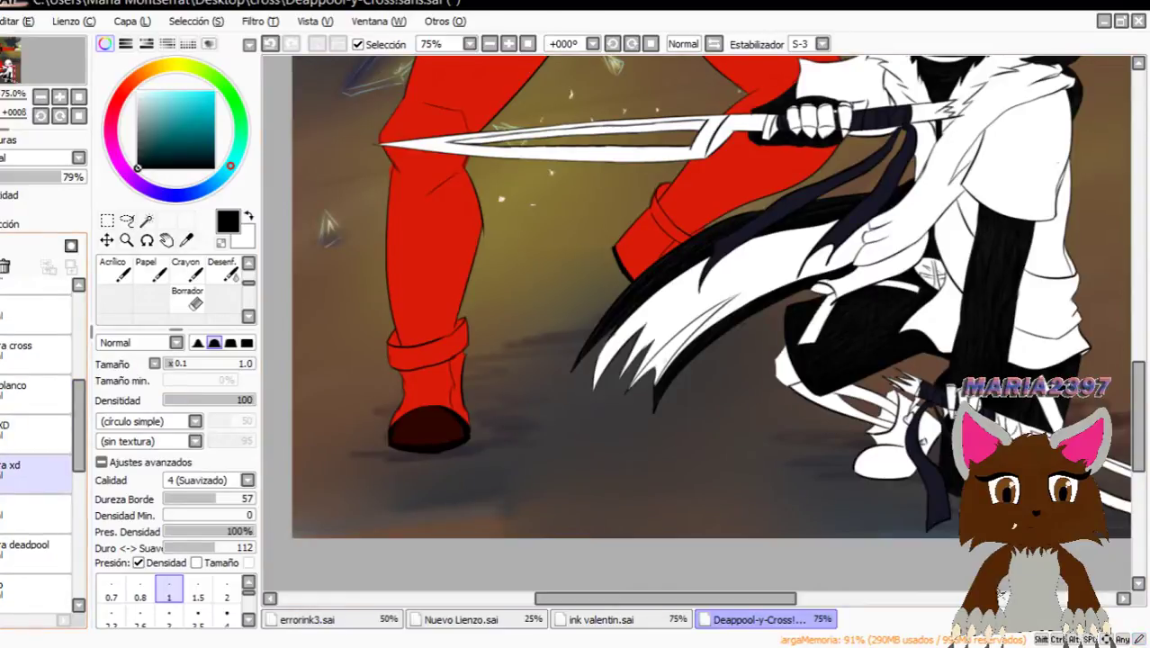
{"action": "left_click_drag", "start_coordinate": [1139, 468], "coordinate": [1143, 327]}
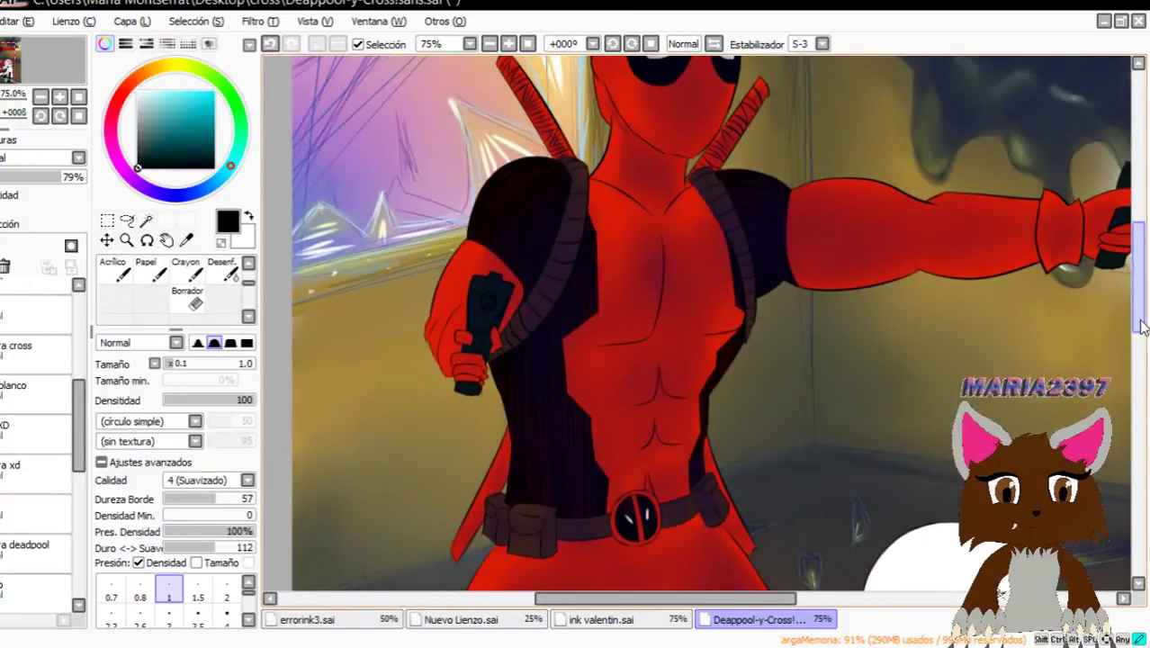
{"action": "scroll", "coordinate": [702, 306], "scroll_direction": "down", "scroll_amount": 2}
{"action": "scroll", "coordinate": [701, 349], "scroll_direction": "up", "scroll_amount": 1}
{"action": "scroll", "coordinate": [696, 348], "scroll_direction": "down", "scroll_amount": 1}
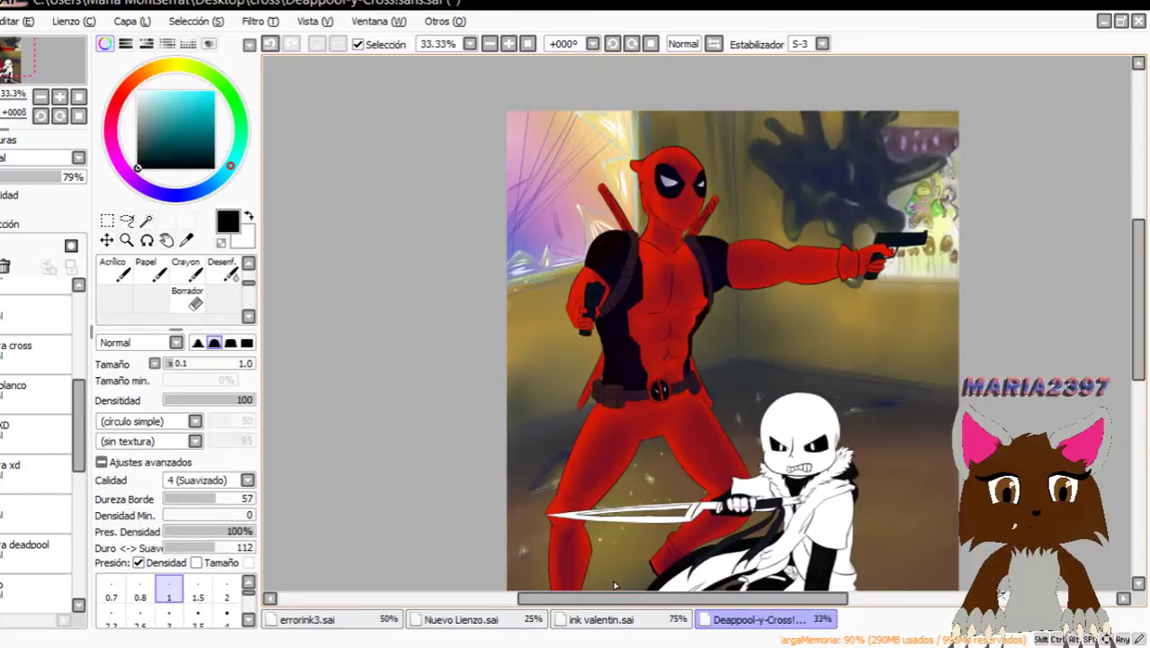
Show the warm light layer on Deadpool's suit and guns, and check both characters down to their feet.
{"action": "left_click", "coordinate": [13, 430]}
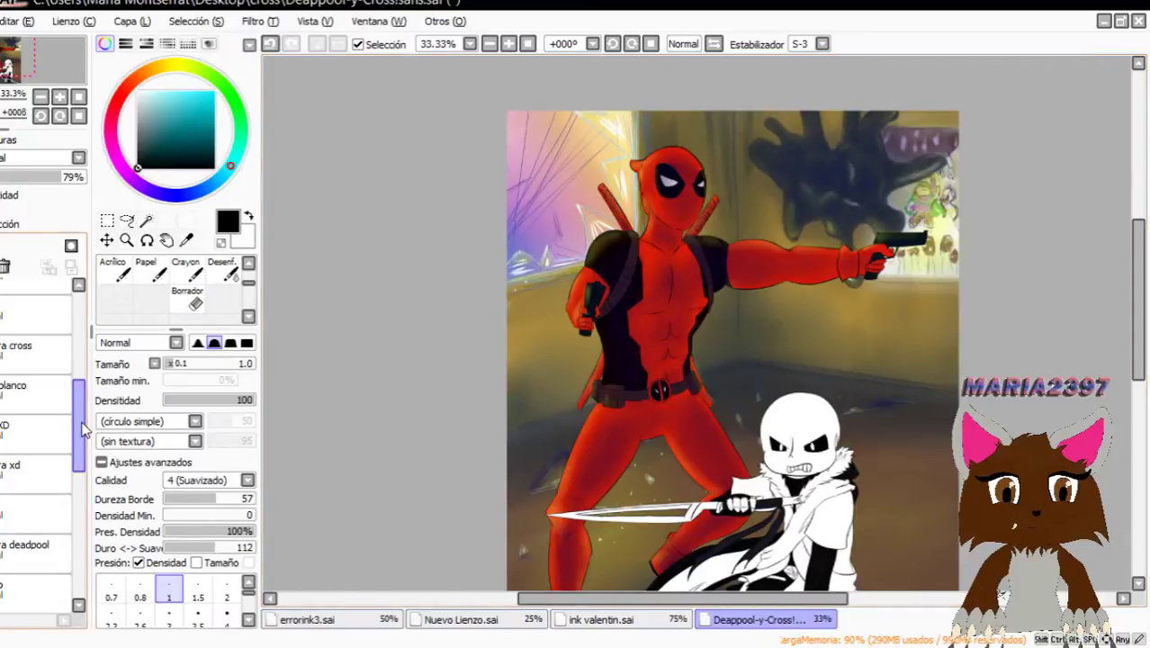
{"action": "scroll", "coordinate": [81, 430], "scroll_direction": "up", "scroll_amount": 3}
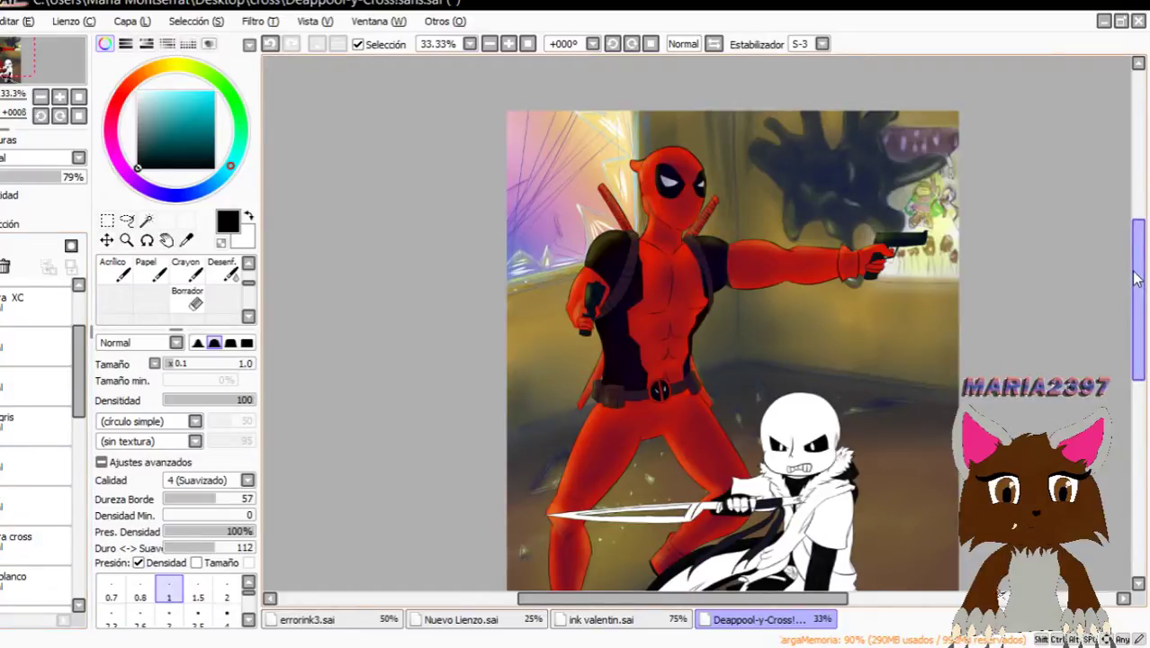
{"action": "left_click_drag", "start_coordinate": [1136, 279], "coordinate": [1136, 326]}
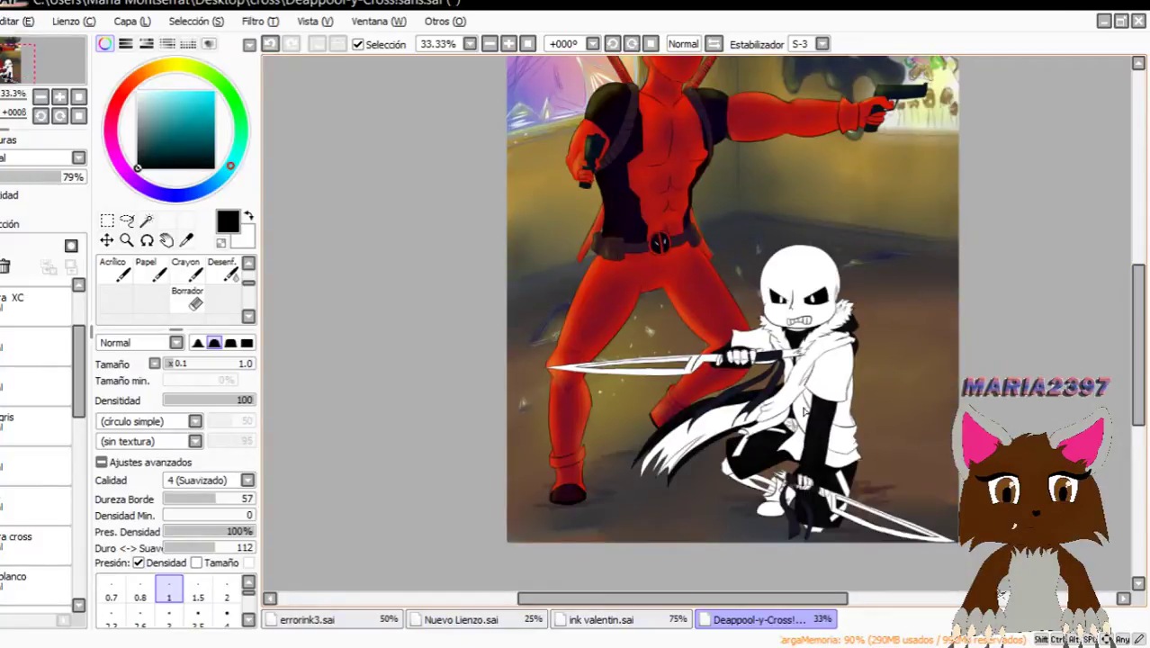
Show the grey fill on Cross's sword blades and set the active layer's opacity to 78%.
{"action": "left_click", "coordinate": [35, 426]}
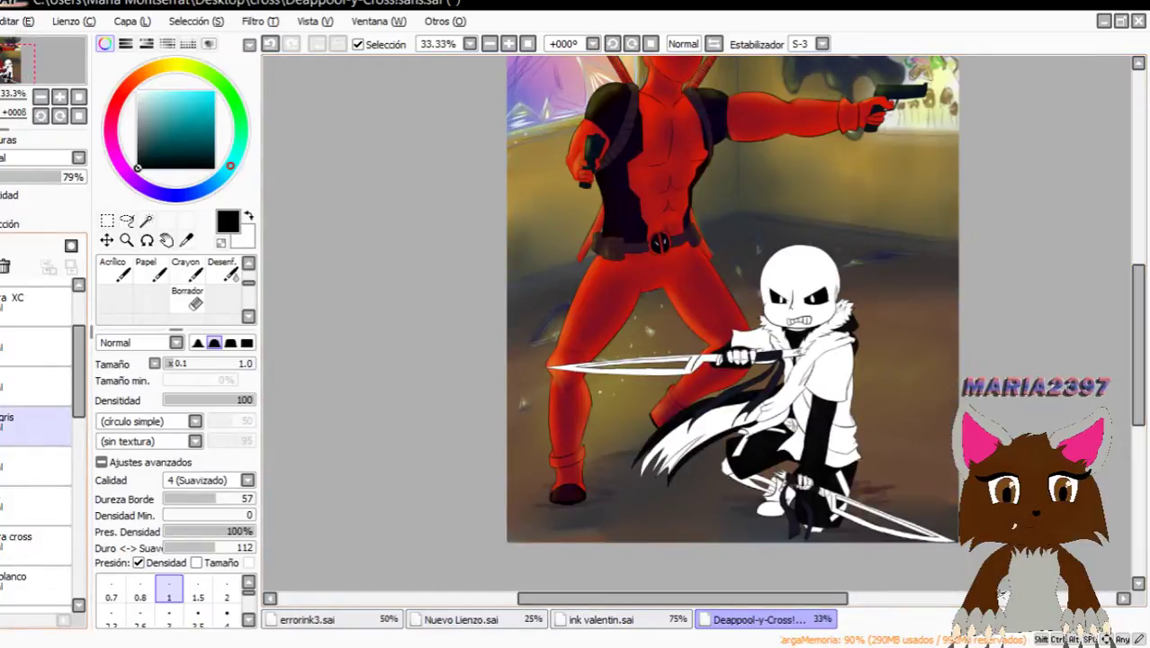
{"action": "left_click", "coordinate": [34, 466]}
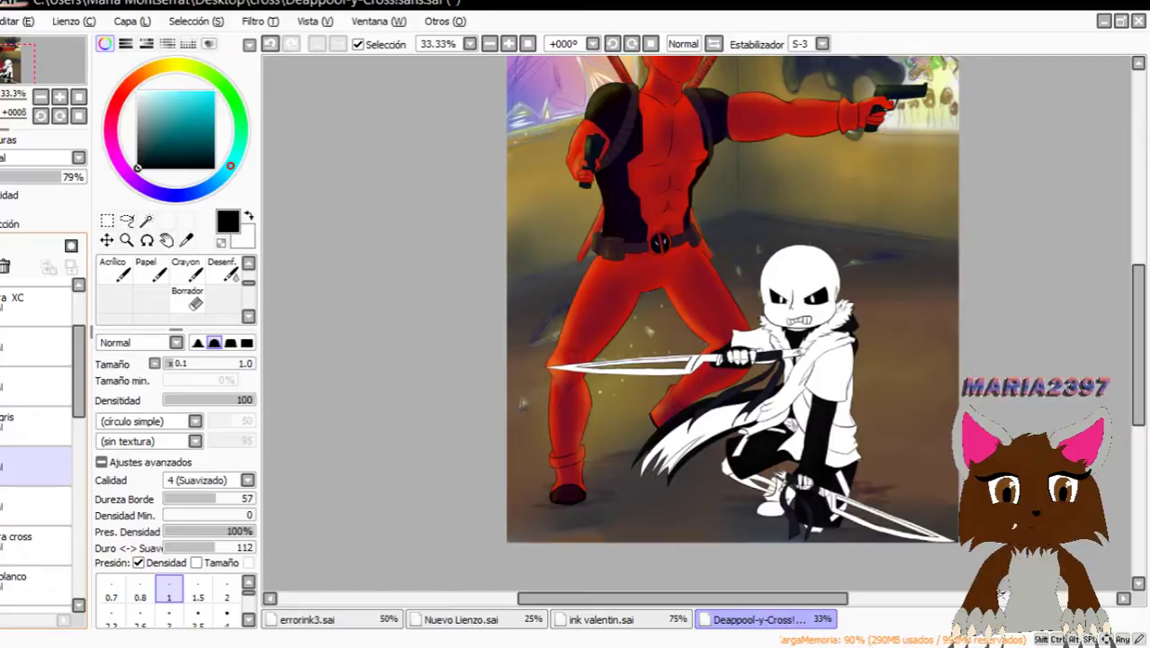
{"action": "left_click", "coordinate": [34, 426]}
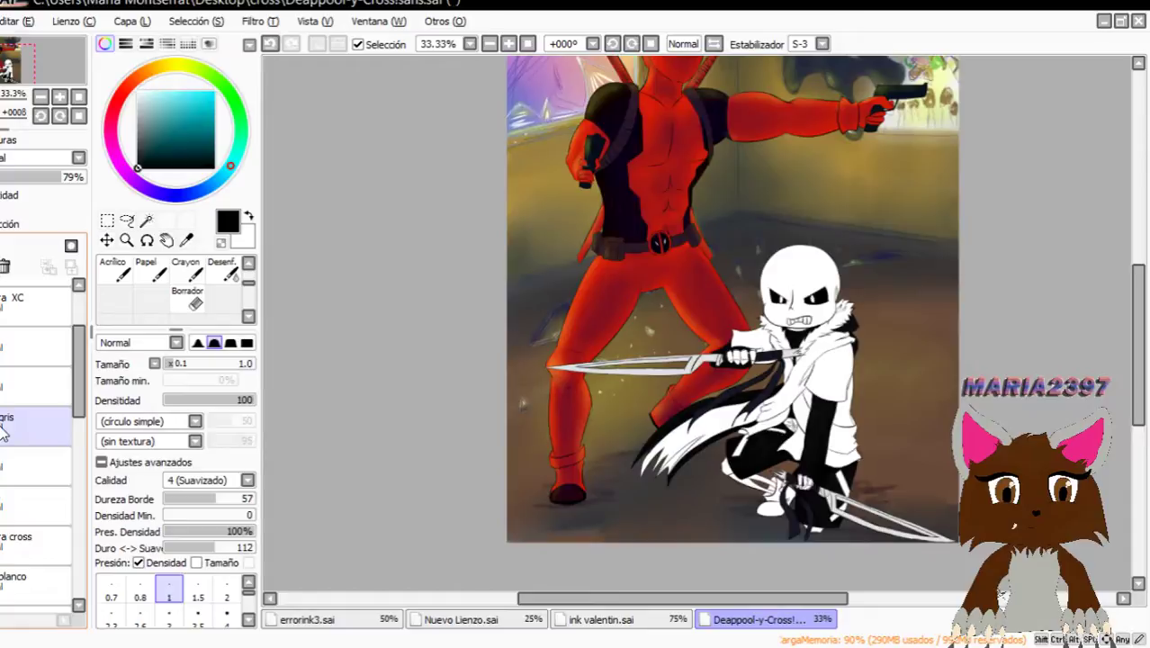
{"action": "left_click", "coordinate": [5, 285]}
{"action": "left_click_drag", "start_coordinate": [40, 178], "coordinate": [63, 198]}
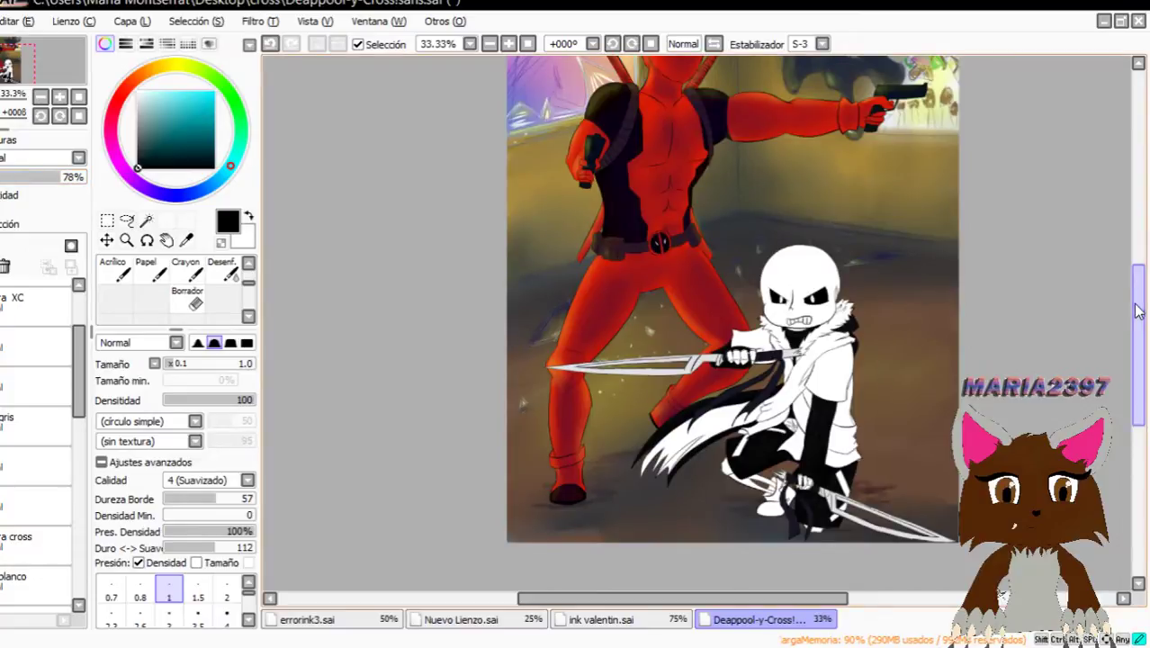
Set the opacity of the layer beneath the grey blade fill to 98% and select the grey fill layer.
{"action": "mouse_move", "coordinate": [1140, 313]}
{"action": "left_mouse_down"}
{"action": "mouse_move", "coordinate": [1140, 290]}
{"action": "mouse_move", "coordinate": [1141, 312]}
{"action": "left_mouse_up"}
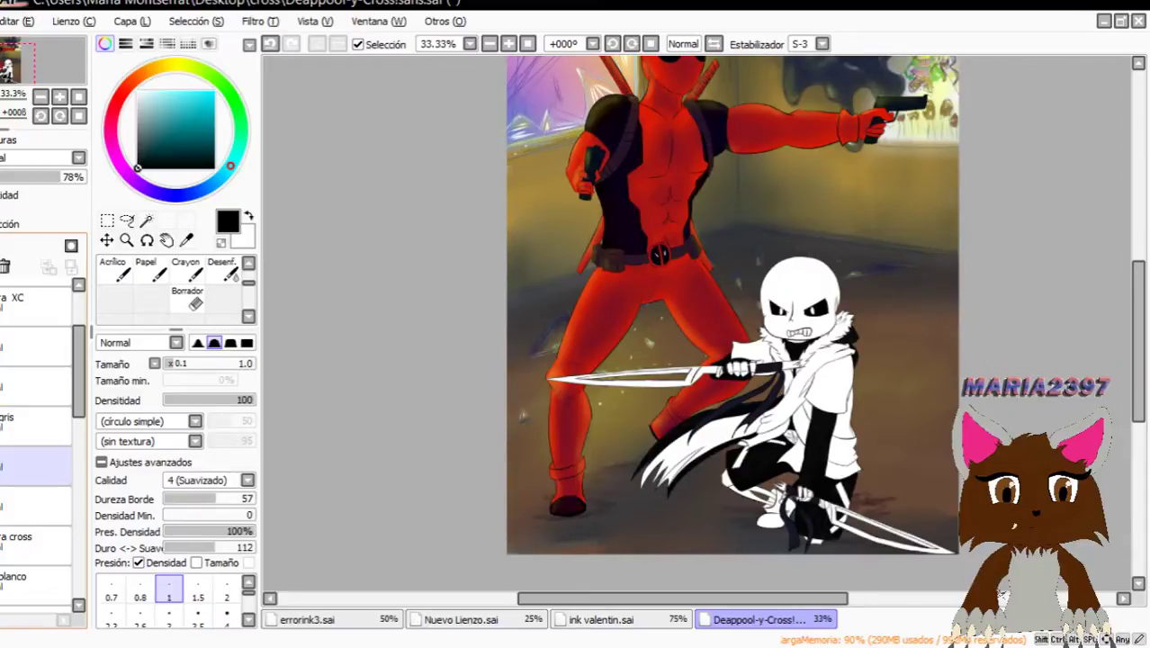
{"action": "left_click", "coordinate": [4, 474]}
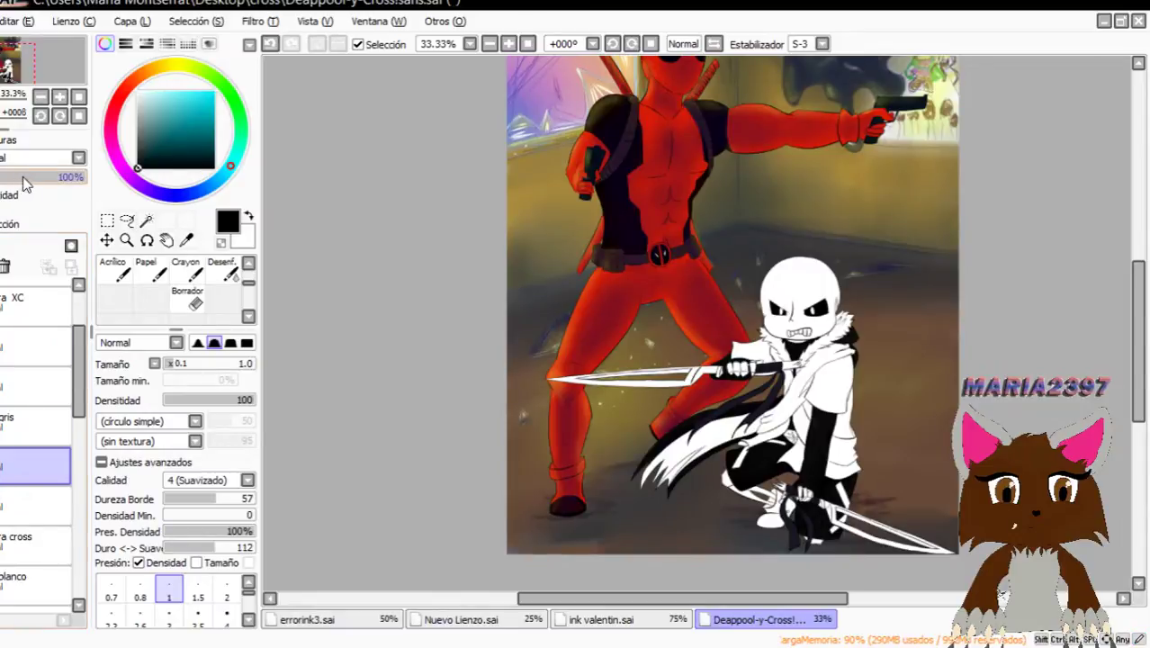
{"action": "left_click_drag", "start_coordinate": [68, 177], "coordinate": [92, 183]}
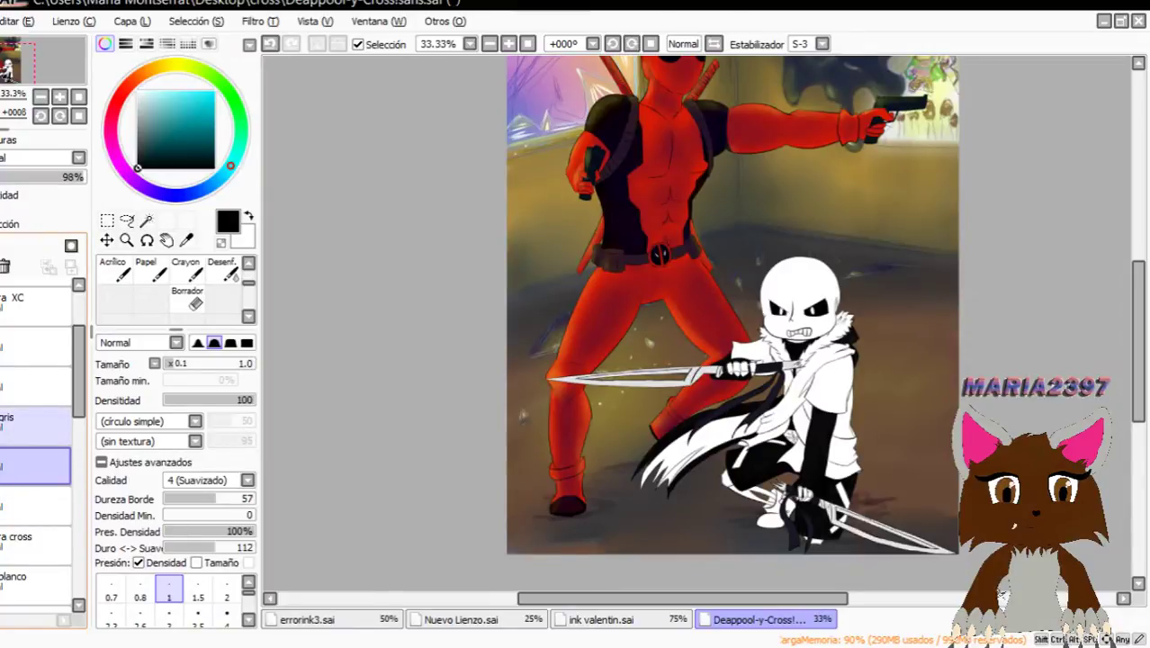
{"action": "left_click", "coordinate": [2, 426]}
{"action": "left_click", "coordinate": [34, 426]}
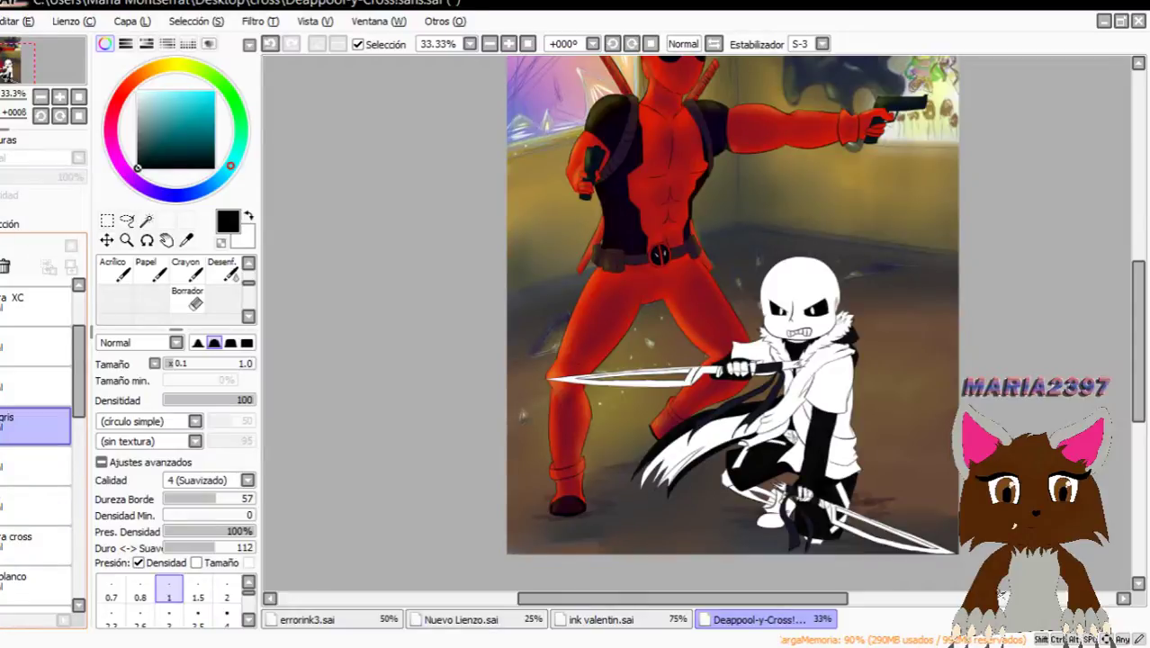
Show the grey blades and the purple and yellow eye colours on Cross, and inspect his face up close.
{"action": "scroll", "coordinate": [932, 355], "scroll_direction": "up", "scroll_amount": 1}
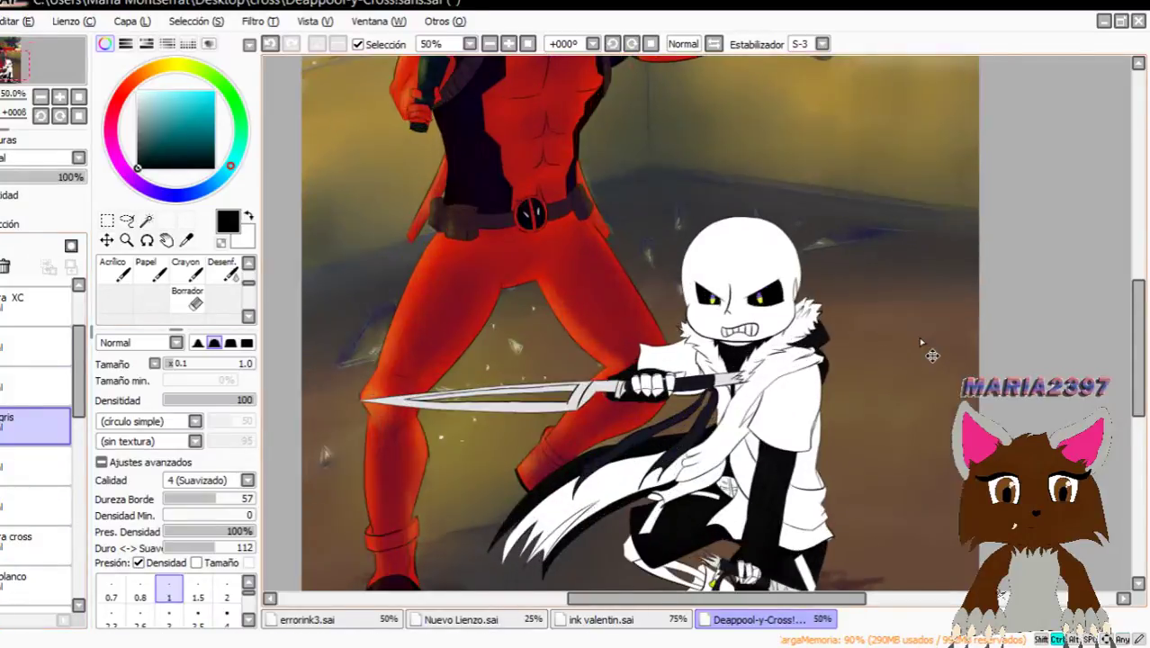
{"action": "scroll", "coordinate": [923, 342], "scroll_direction": "up", "scroll_amount": 1}
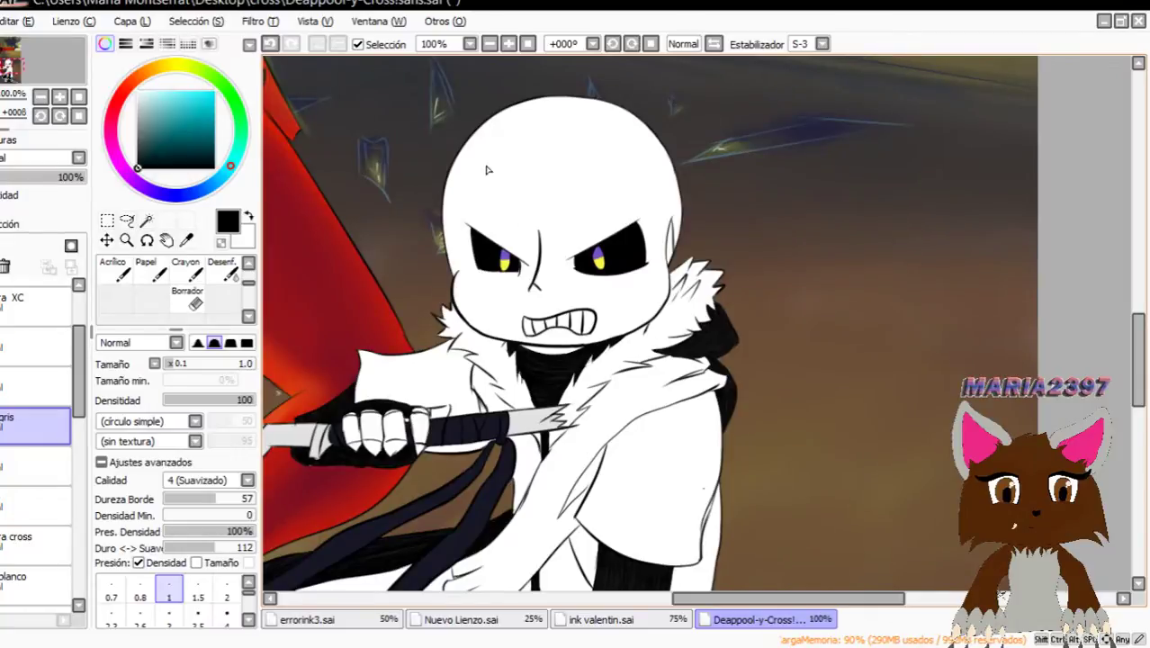
{"action": "scroll", "coordinate": [487, 169], "scroll_direction": "up", "scroll_amount": 1}
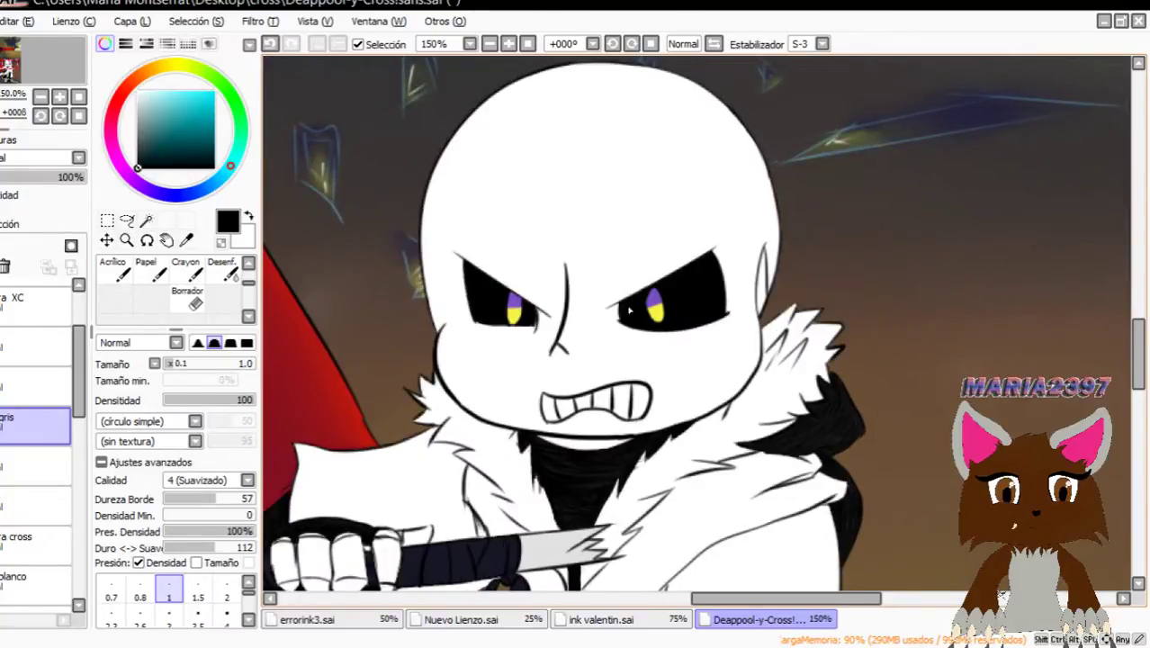
{"action": "scroll", "coordinate": [9, 522], "scroll_direction": "up", "scroll_amount": 3}
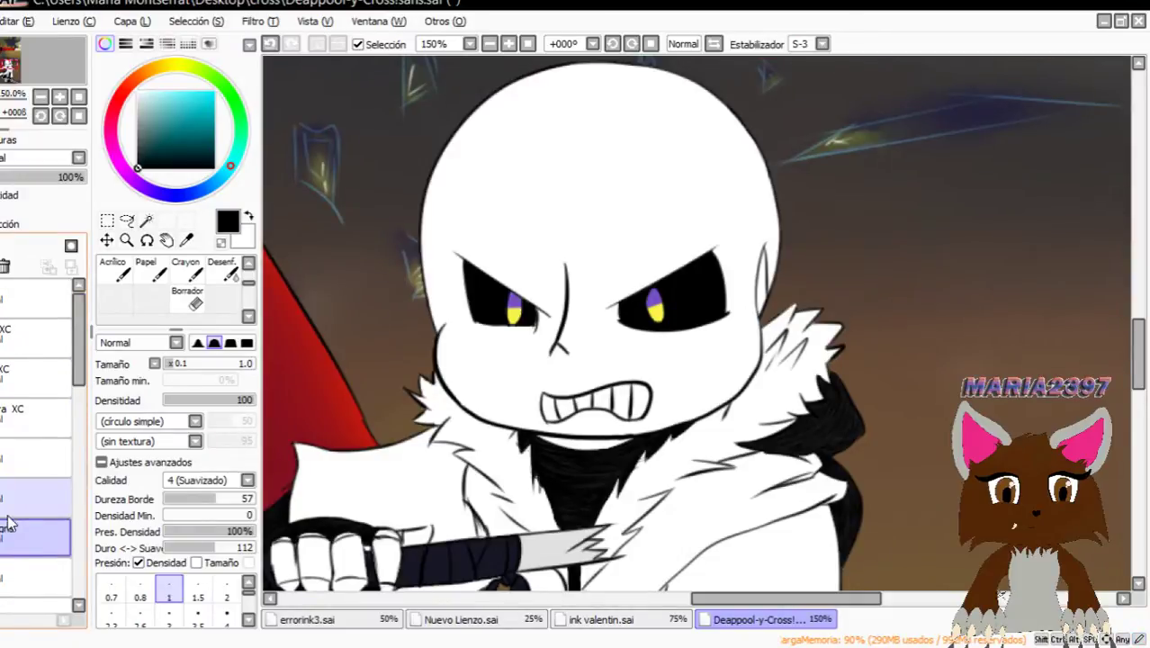
Show the soft shading on Cross's skull, clothes and swords, and inspect it against the full illustration.
{"action": "left_click", "coordinate": [3, 418]}
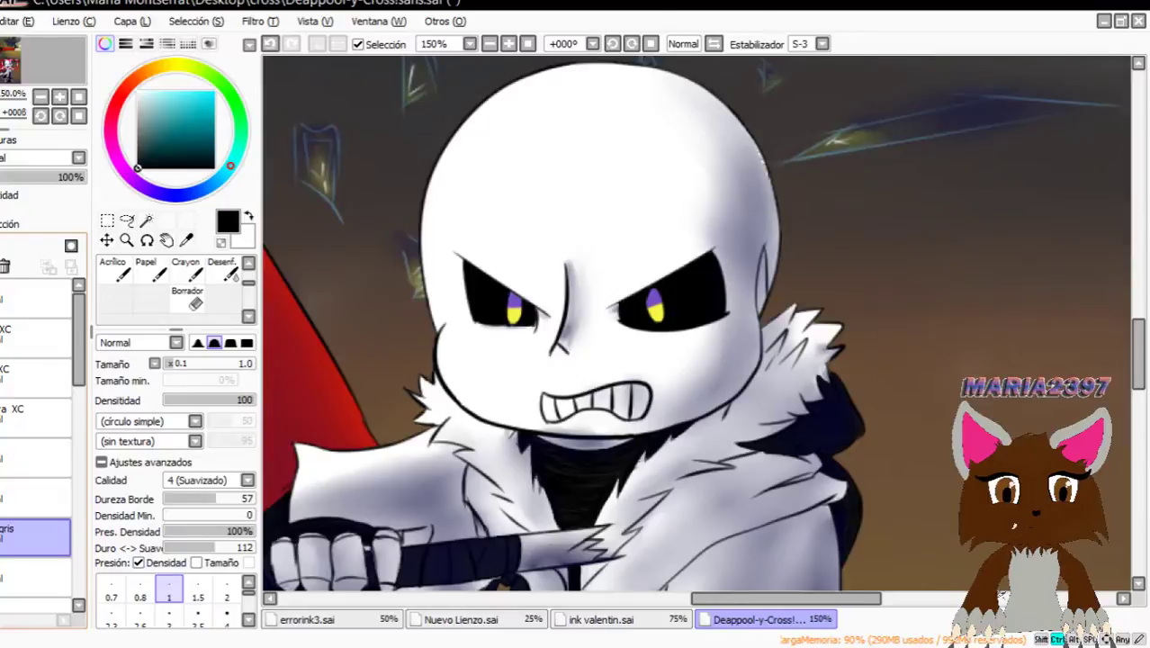
{"action": "key", "text": "ctrl+minus"}
{"action": "key", "text": "ctrl+minus"}
{"action": "key", "text": "ctrl+minus"}
{"action": "key", "text": "ctrl+minus"}
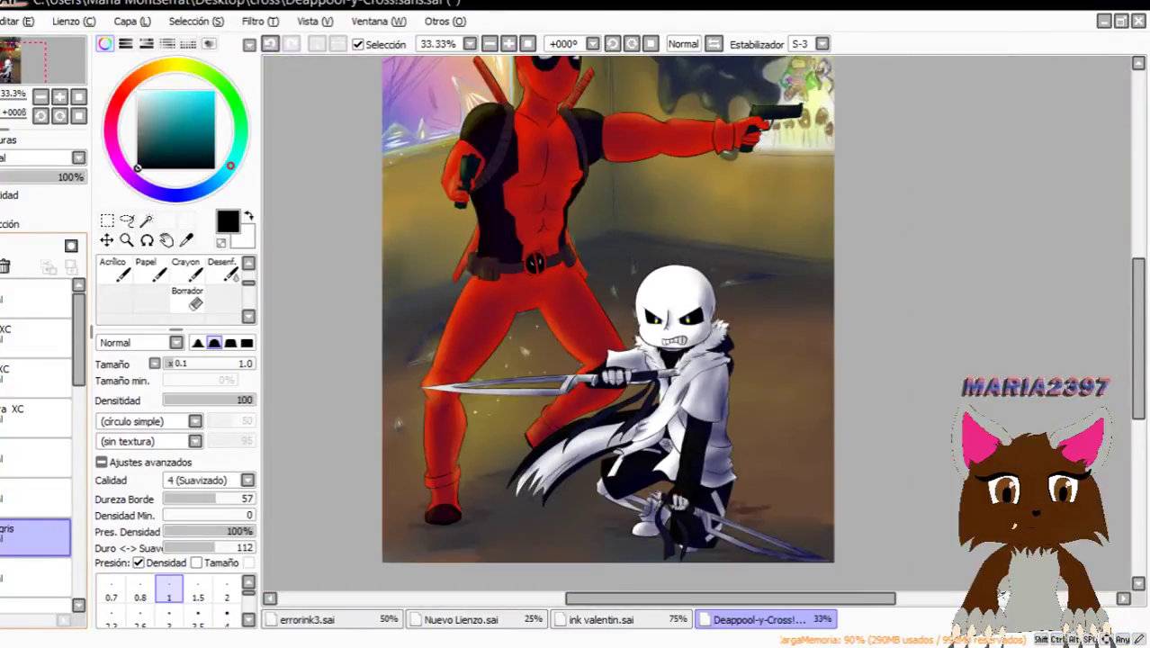
{"action": "key", "text": "plus"}
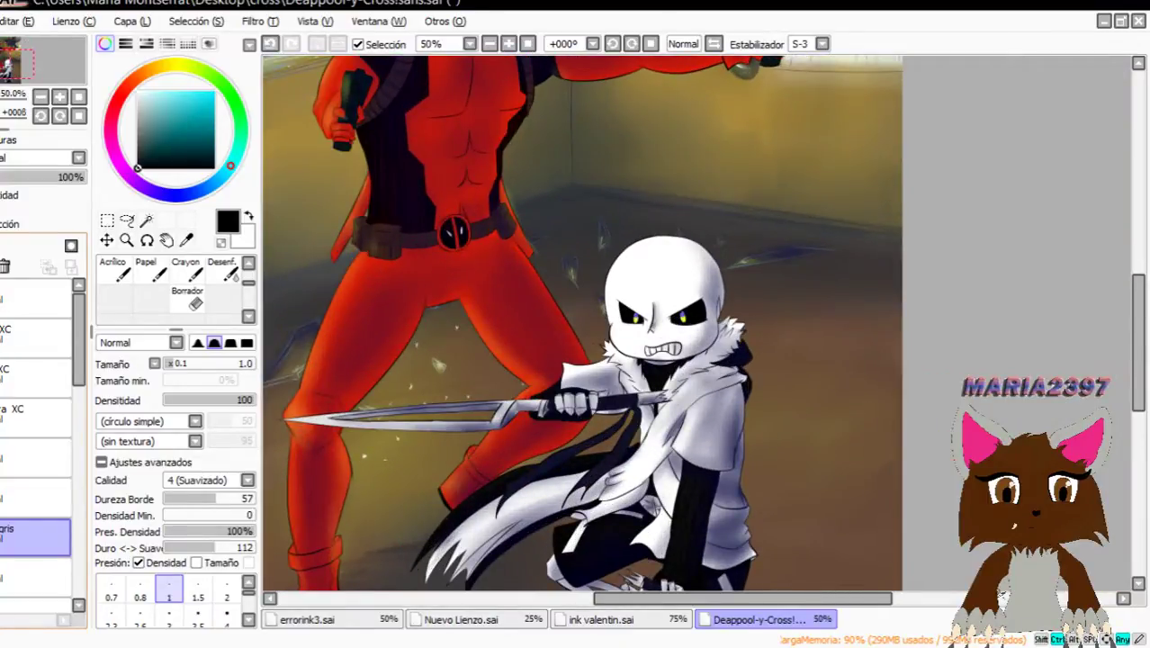
Hide Cross's shading and show the yellow and purple light over his flat colours and eyes.
{"action": "left_click", "coordinate": [34, 378]}
{"action": "left_click", "coordinate": [36, 338]}
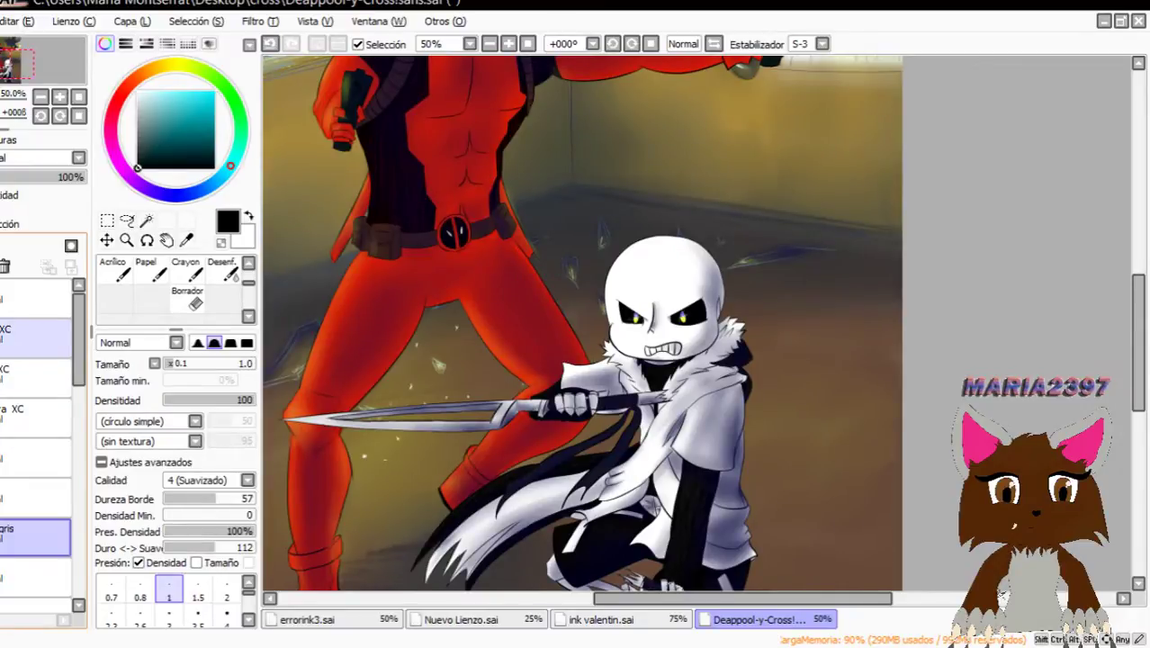
{"action": "left_click", "coordinate": [3, 536]}
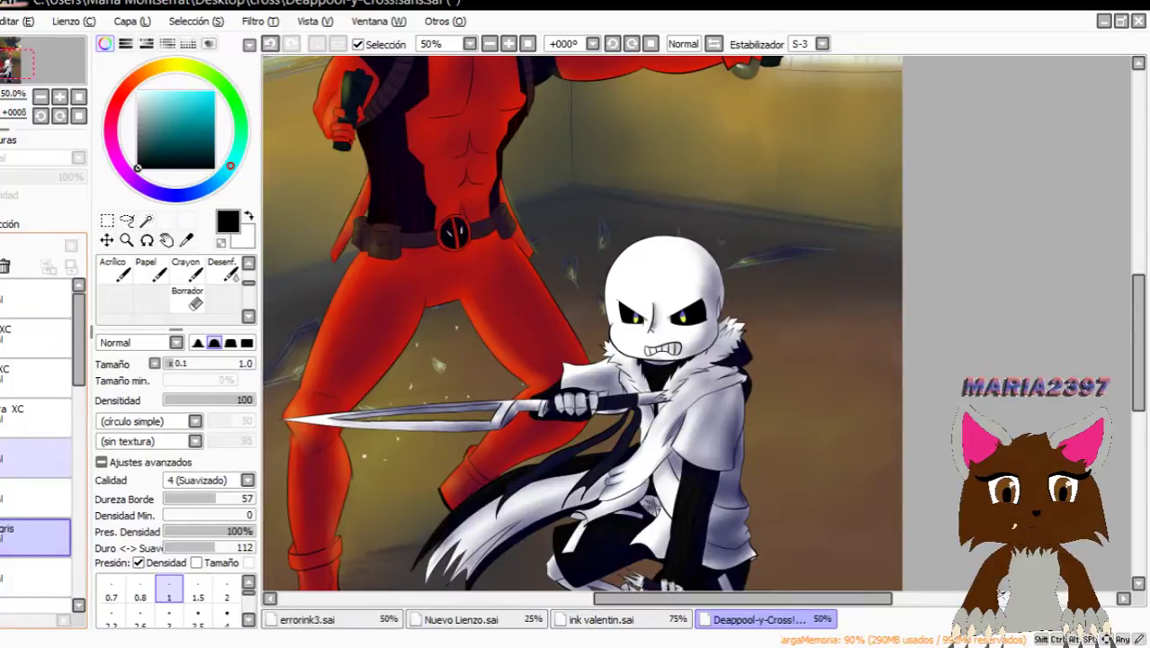
{"action": "left_click", "coordinate": [4, 418]}
{"action": "left_click", "coordinate": [3, 537]}
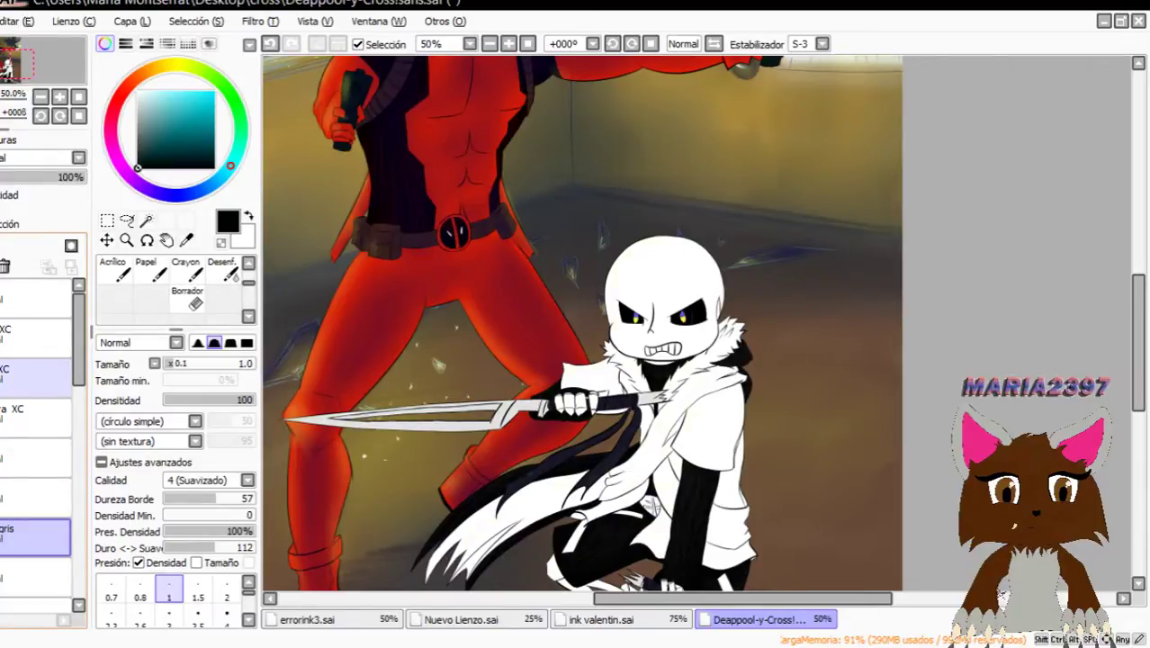
{"action": "left_click", "coordinate": [4, 378]}
{"action": "left_click", "coordinate": [3, 378]}
{"action": "left_click", "coordinate": [27, 378]}
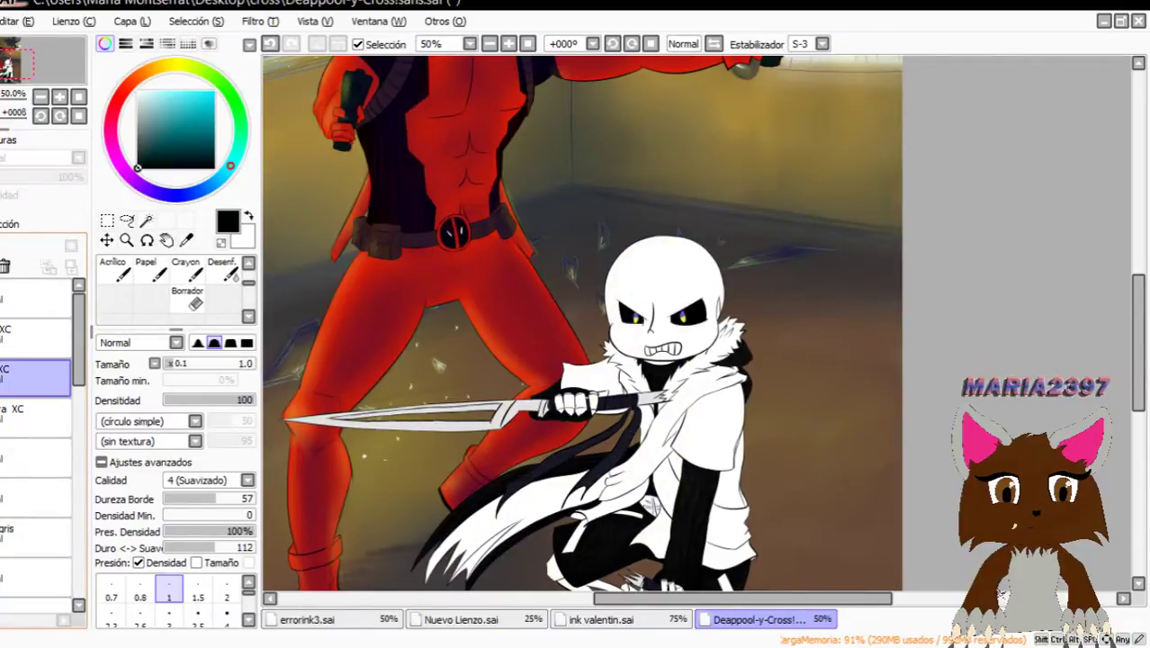
{"action": "left_click", "coordinate": [4, 379]}
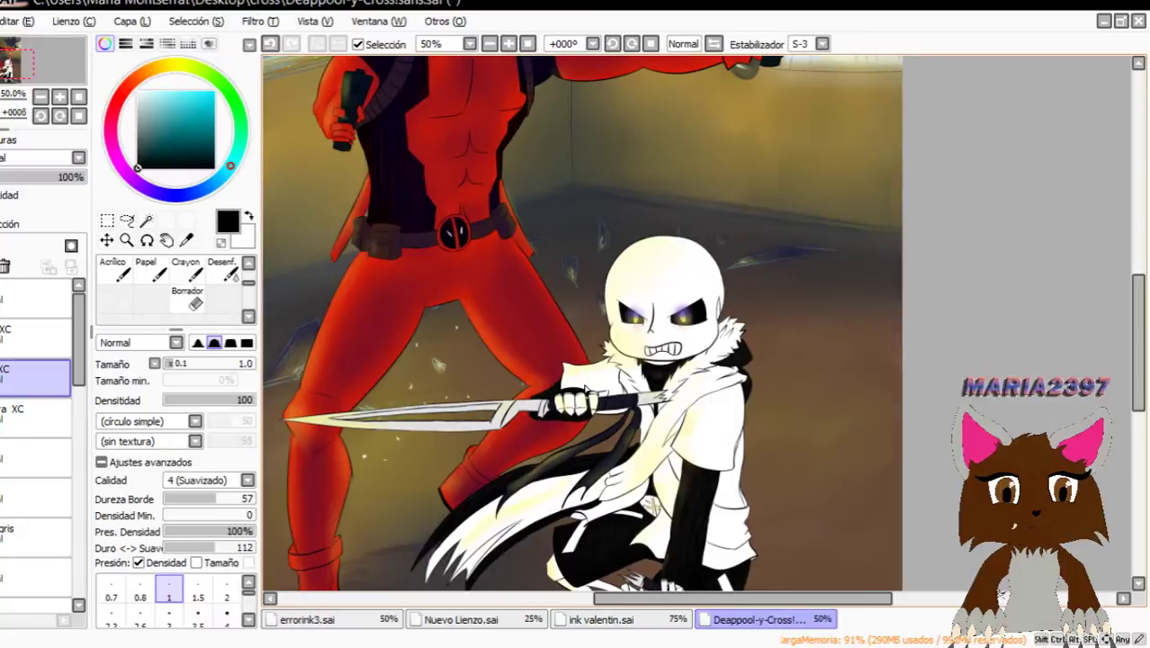
Show Cross's shading together with the light, add the signature and credit text layer, and view the whole illustration.
{"action": "left_click", "coordinate": [1, 409]}
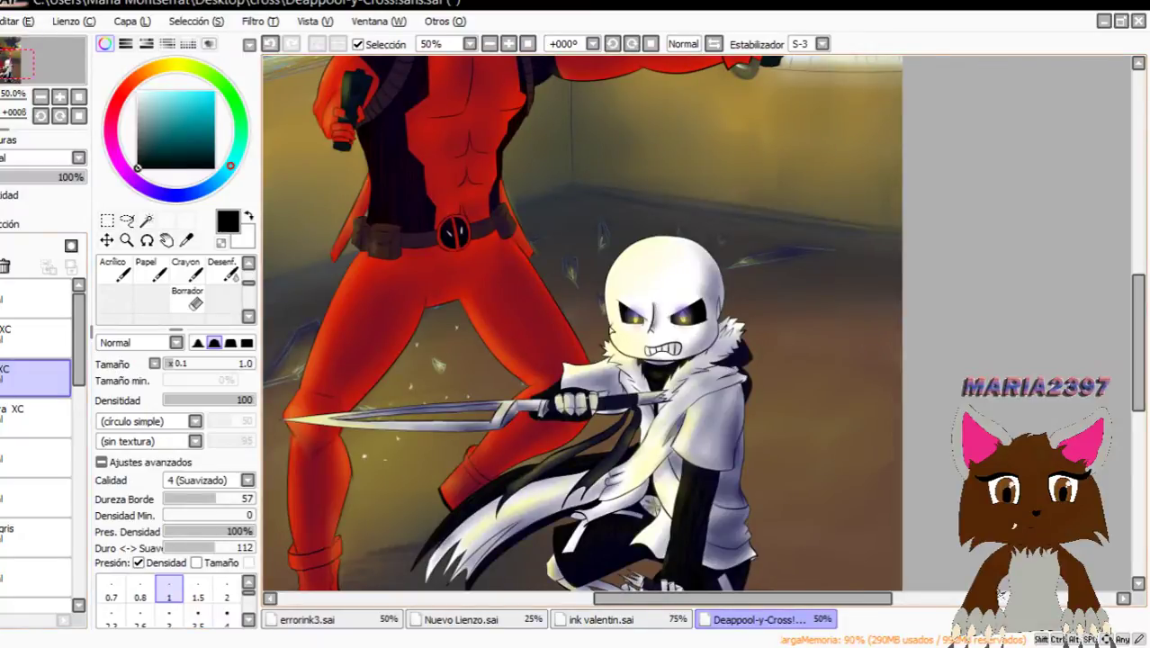
{"action": "left_click", "coordinate": [36, 339], "text": "ctrl"}
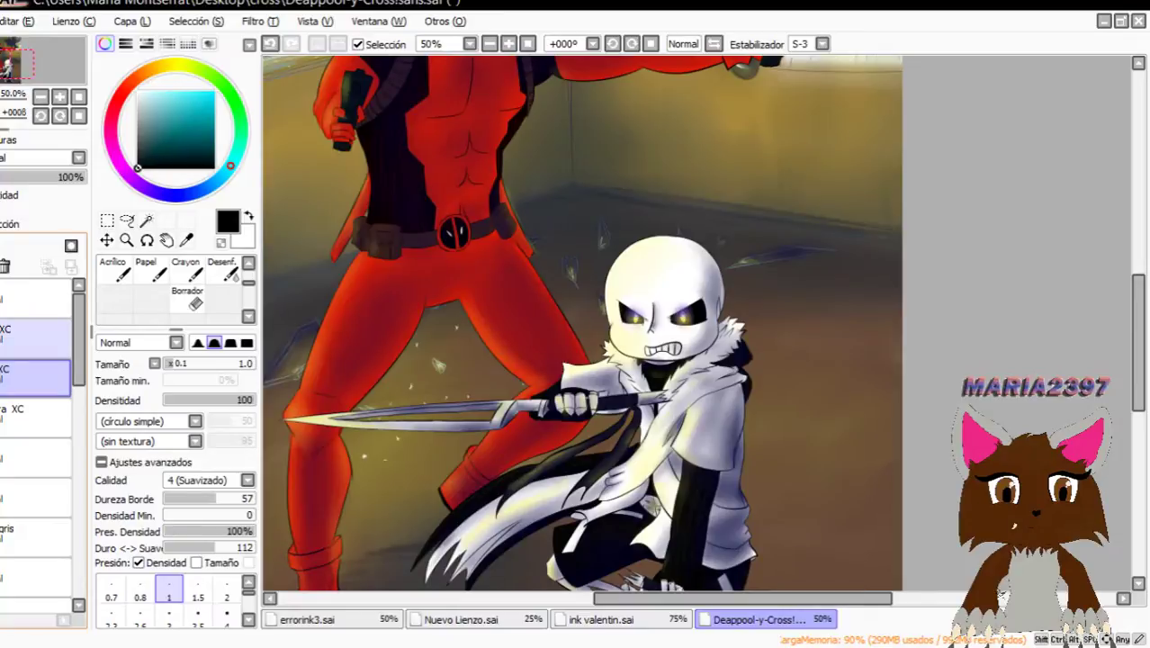
{"action": "left_click", "coordinate": [2, 298]}
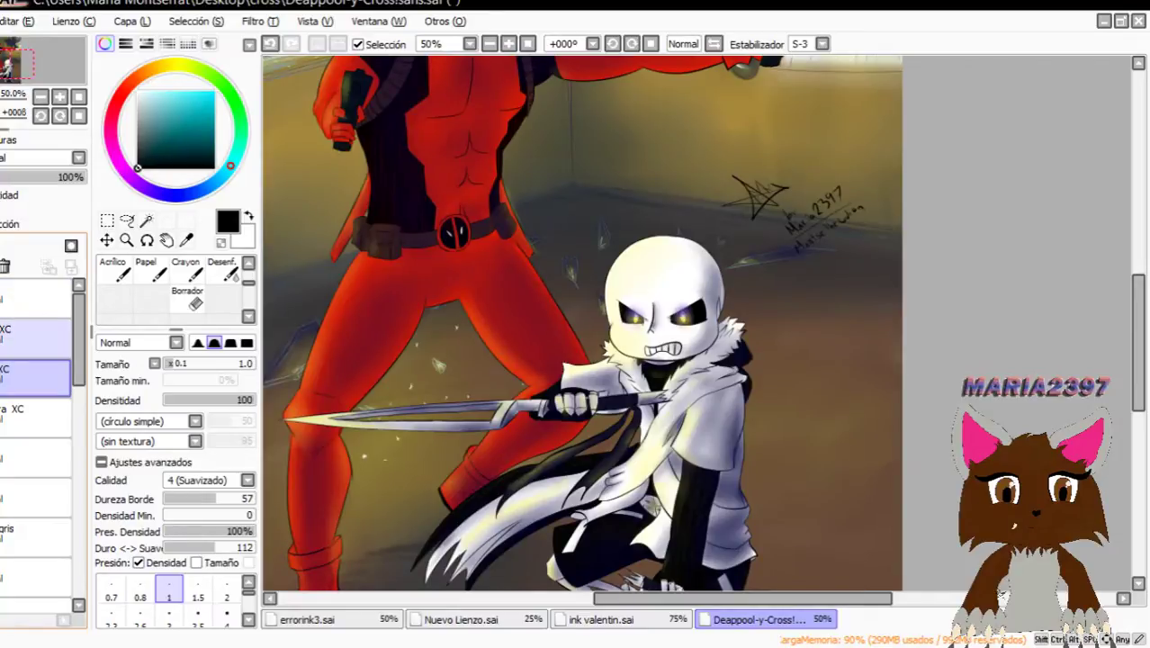
{"action": "key", "text": "ctrl+minus"}
{"action": "key", "text": "ctrl+minus"}
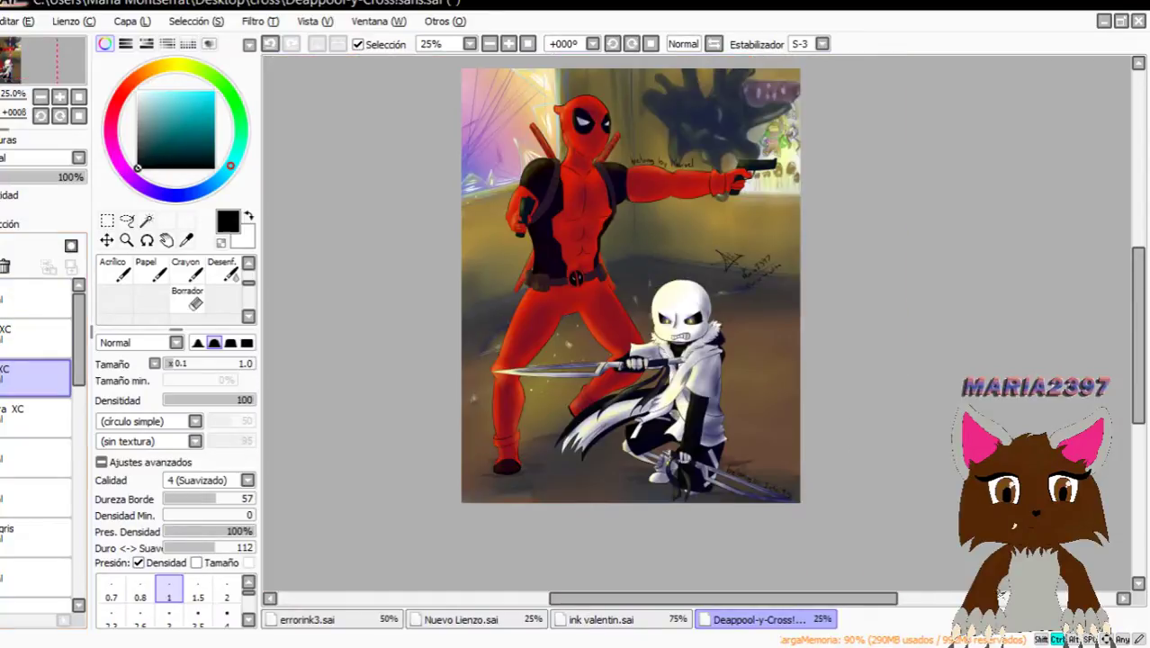
Examine the Marvel credit text written above Deadpool's outstretched arm at 100% zoom.
{"action": "key", "text": "ctrl+plus"}
{"action": "key", "text": "ctrl+plus"}
{"action": "key", "text": "ctrl+plus"}
{"action": "key", "text": "ctrl+plus"}
{"action": "left_click_drag", "start_coordinate": [684, 225], "coordinate": [713, 573]}
{"action": "scroll", "coordinate": [704, 323], "scroll_direction": "up", "scroll_amount": 4}
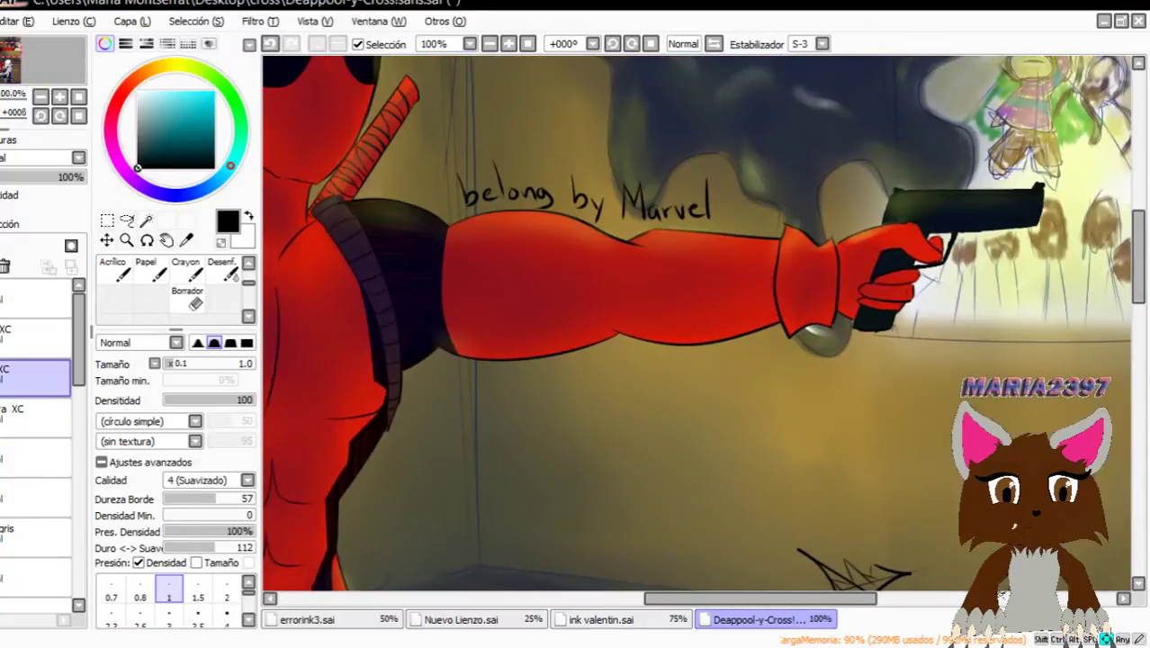
{"action": "scroll", "coordinate": [698, 324], "scroll_direction": "left", "scroll_amount": 2}
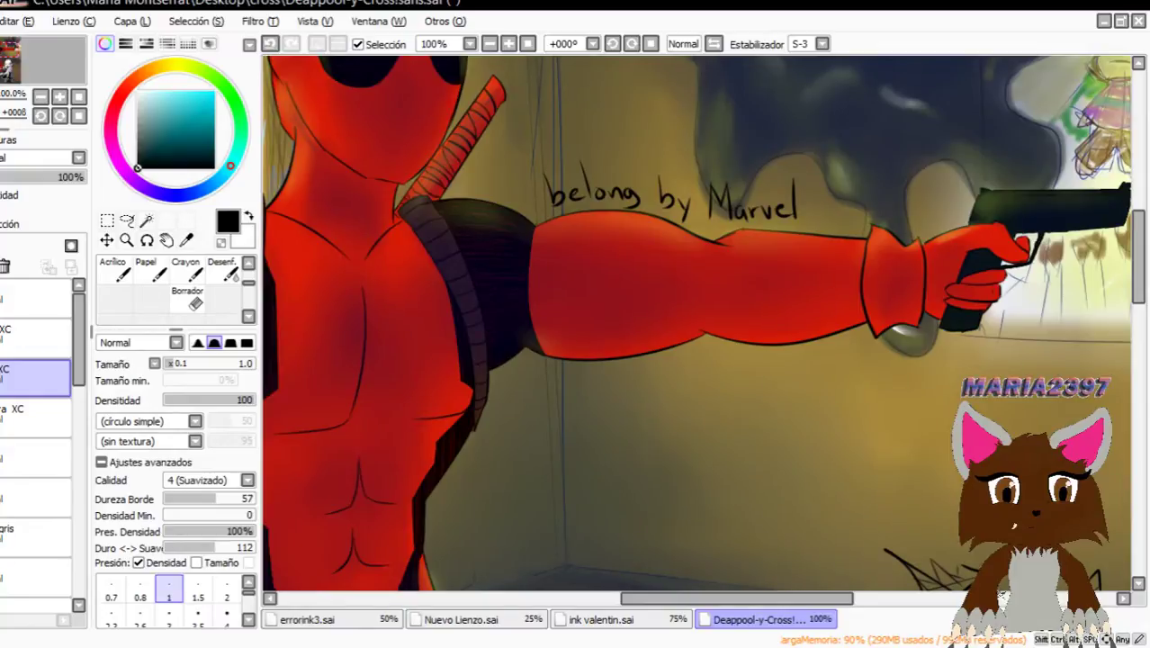
Examine the artist's signature beside Cross's head and the creator credit along his lower sword, and view the whole illustration at 25%.
{"action": "mouse_move", "coordinate": [1142, 259]}
{"action": "left_mouse_down"}
{"action": "mouse_move", "coordinate": [1142, 225]}
{"action": "mouse_move", "coordinate": [1140, 322]}
{"action": "left_mouse_up"}
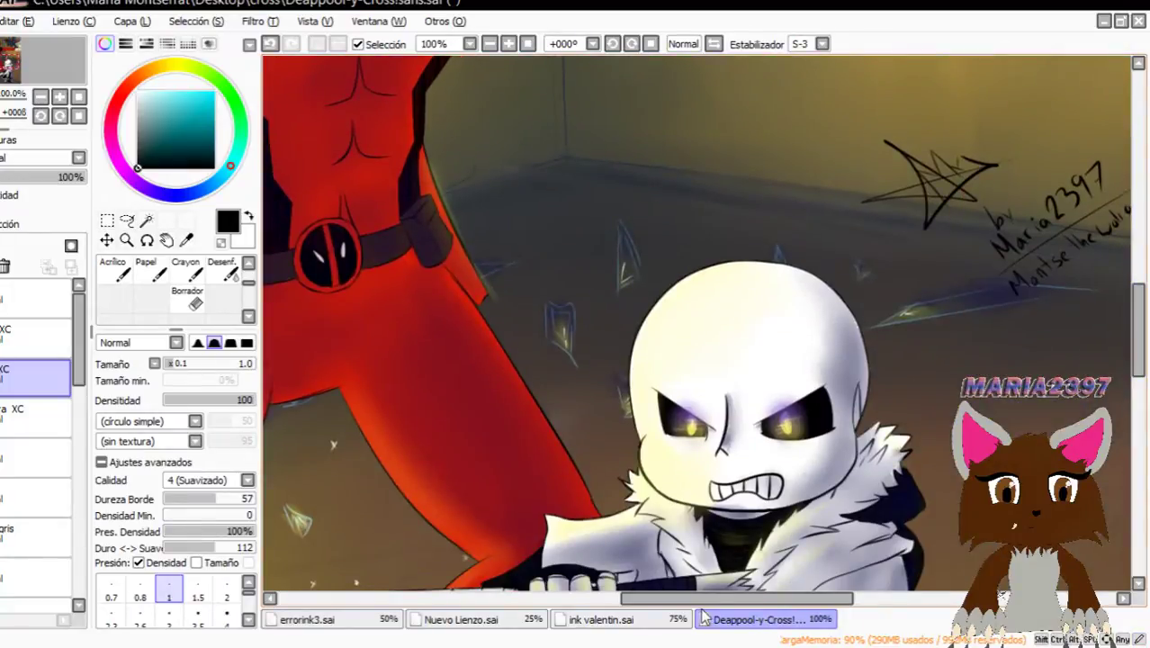
{"action": "left_click_drag", "start_coordinate": [708, 598], "coordinate": [782, 589]}
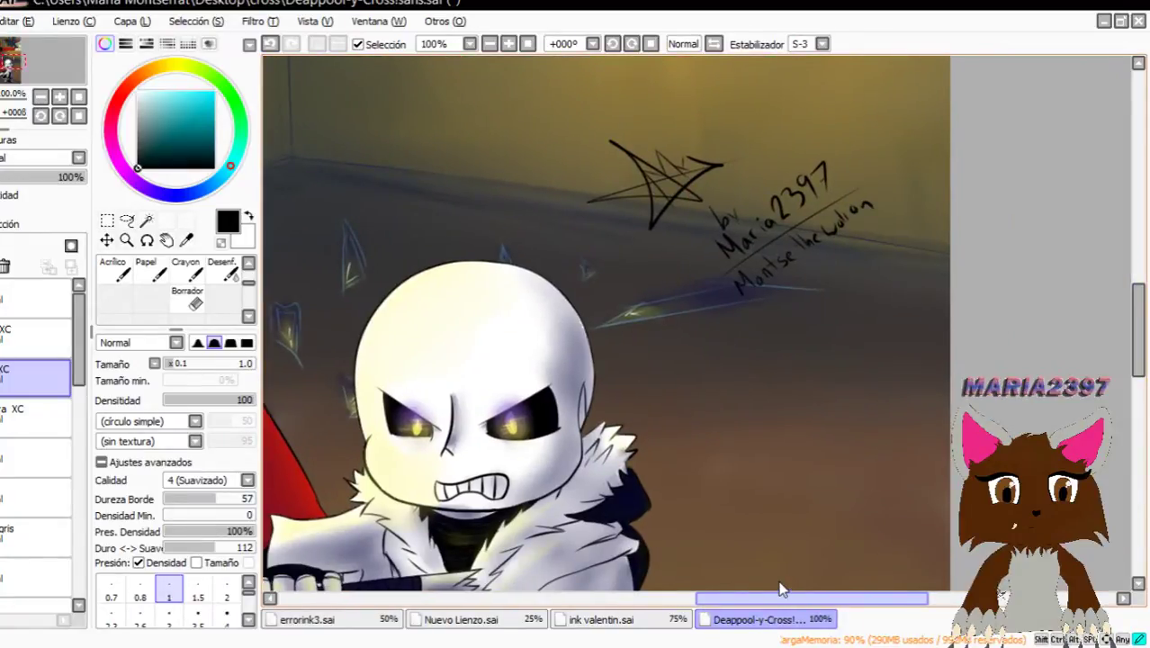
{"action": "scroll", "coordinate": [655, 403], "scroll_direction": "down", "scroll_amount": 10}
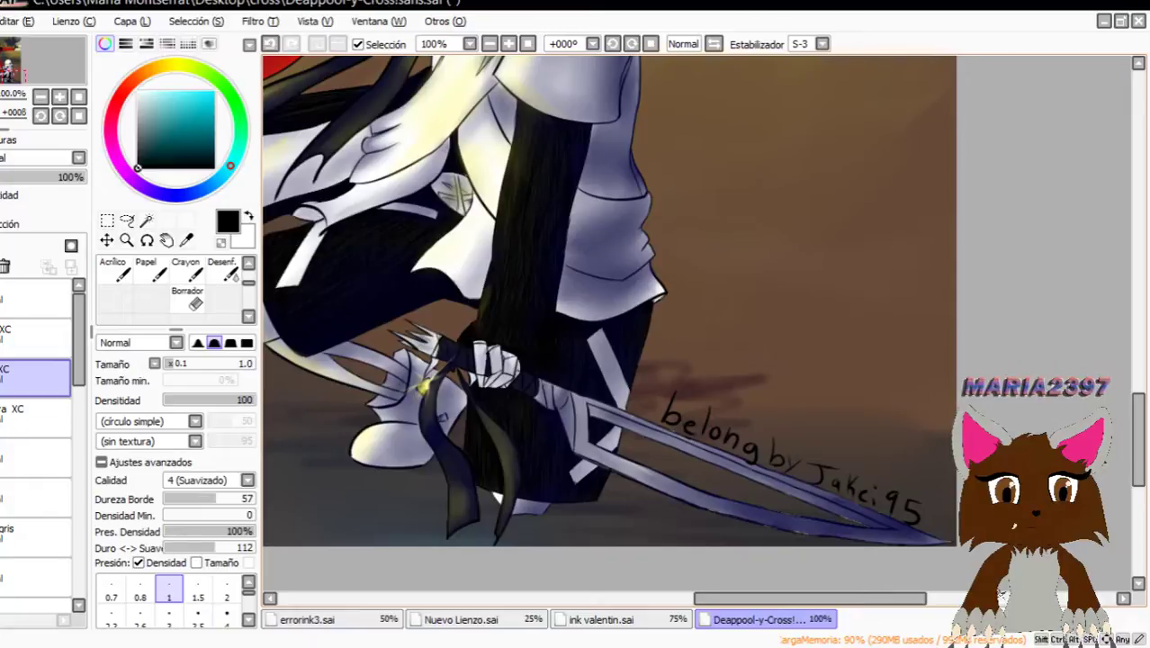
{"action": "key", "text": "ctrl+minus"}
{"action": "key", "text": "ctrl+minus"}
{"action": "key", "text": "ctrl+minus"}
{"action": "key", "text": "ctrl+minus"}
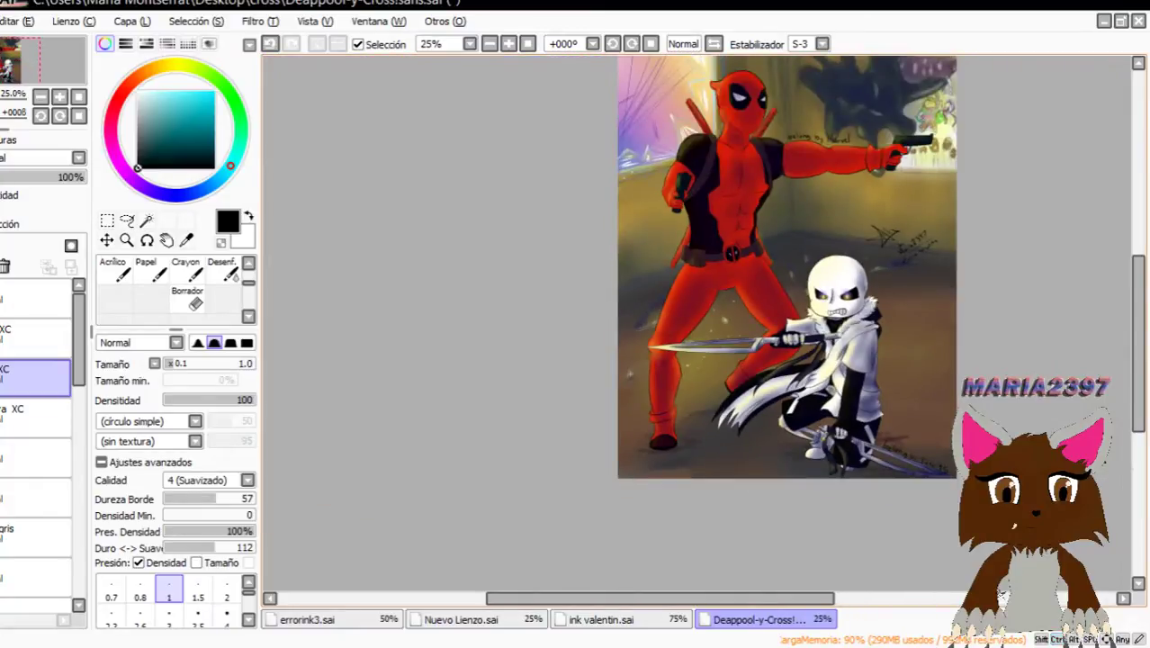